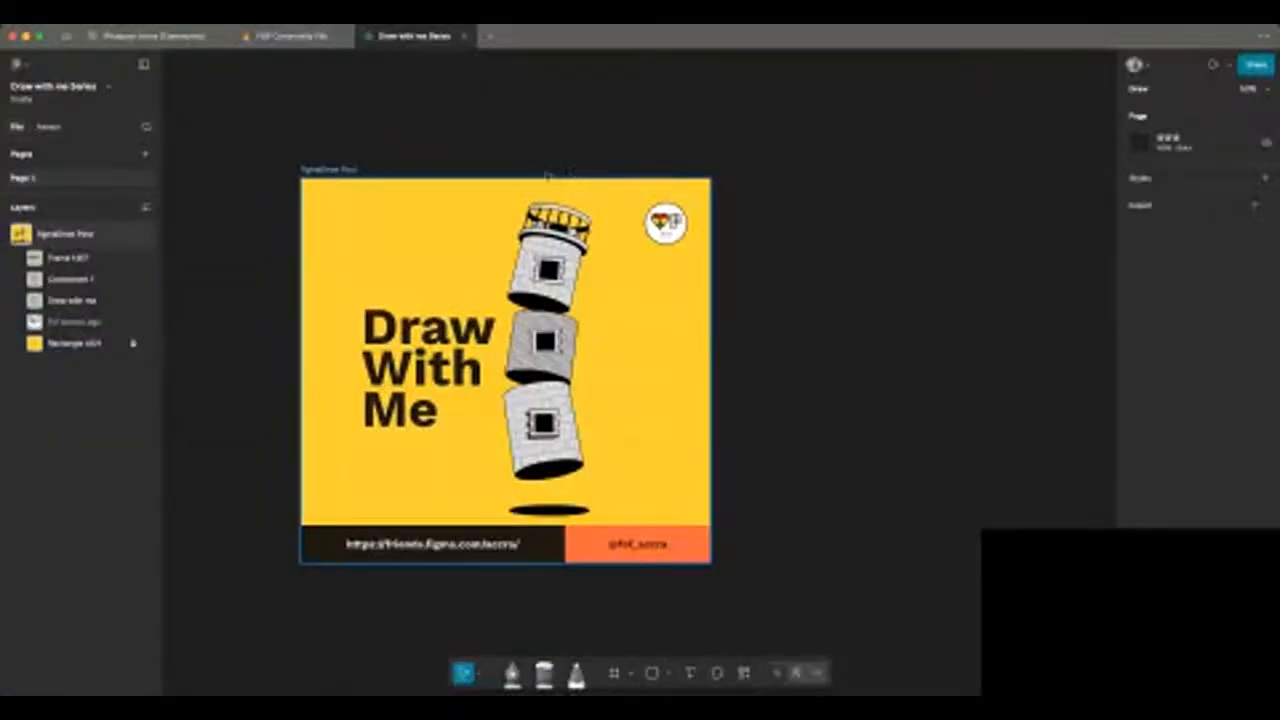
click(547, 175)
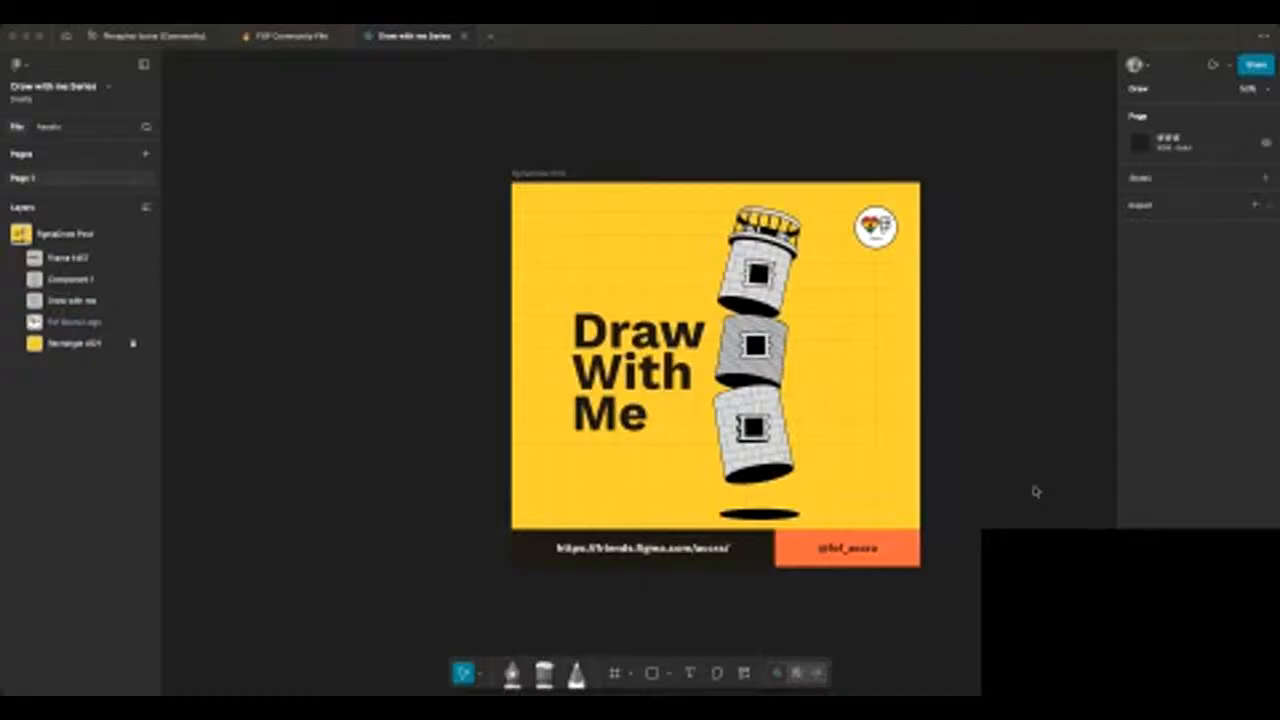
scroll(534, 274, right, 1)
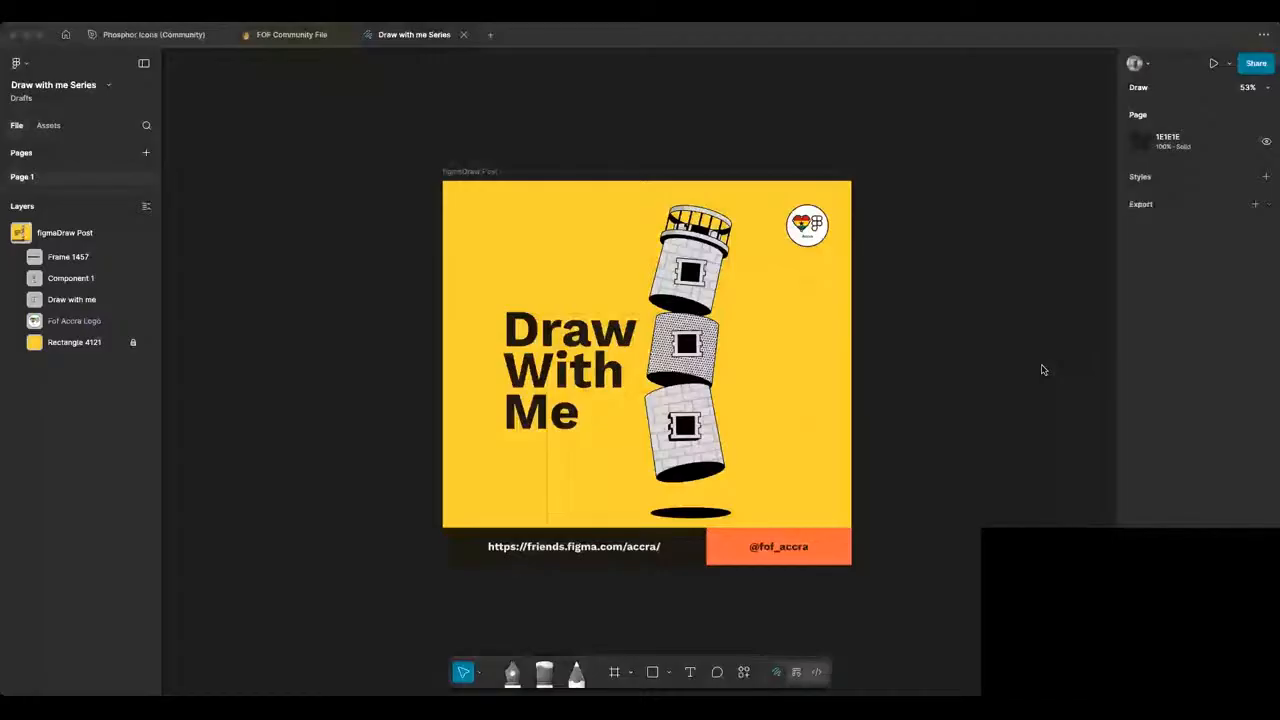
click(1042, 370)
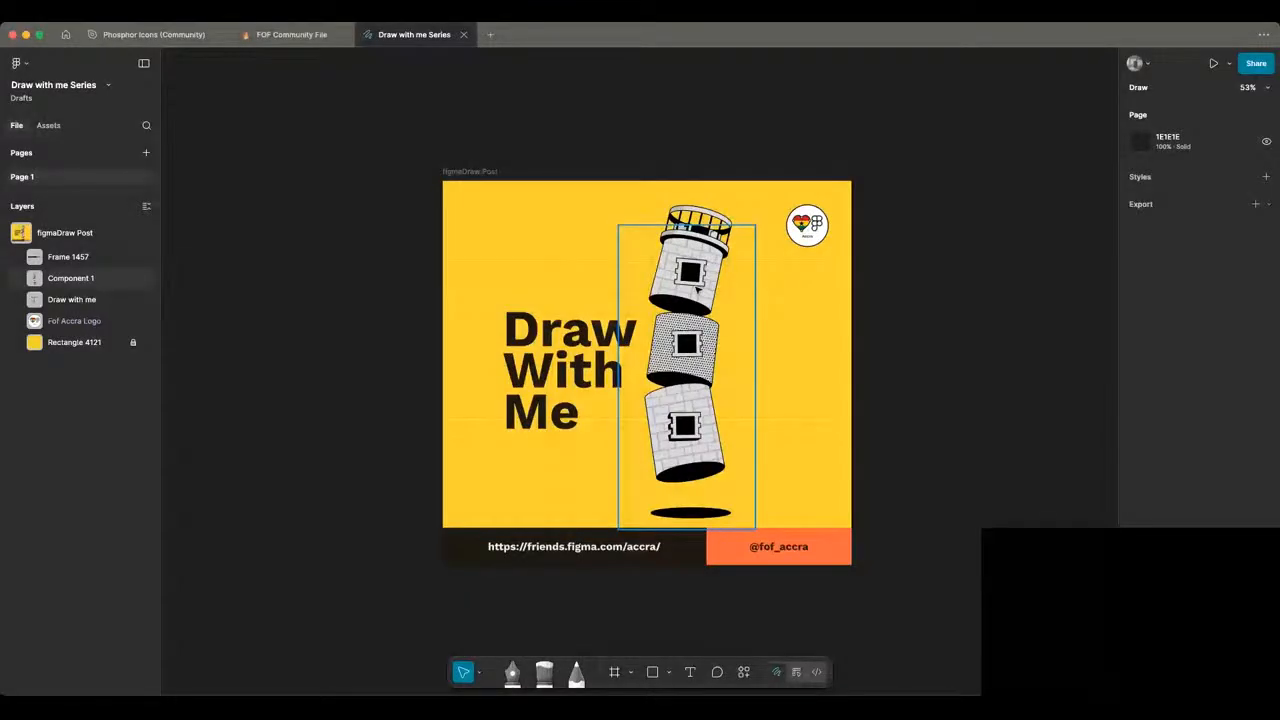
scroll(757, 300, down, 3)
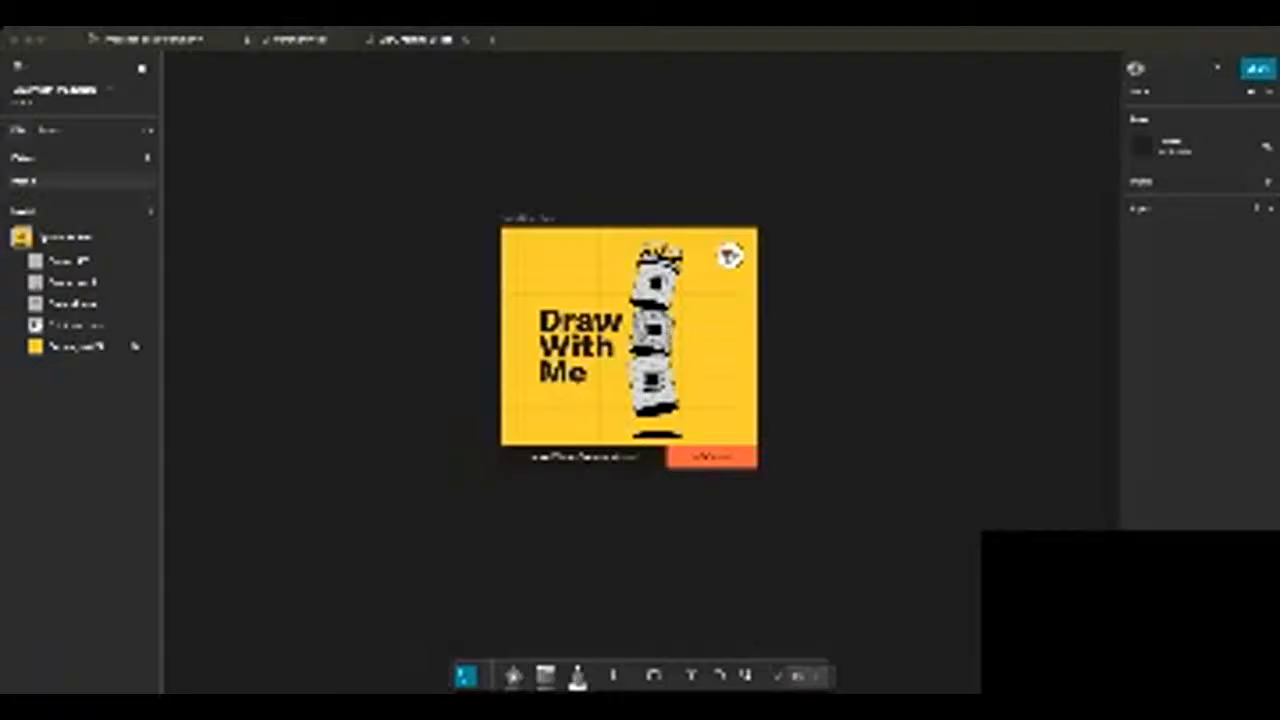
click(374, 258)
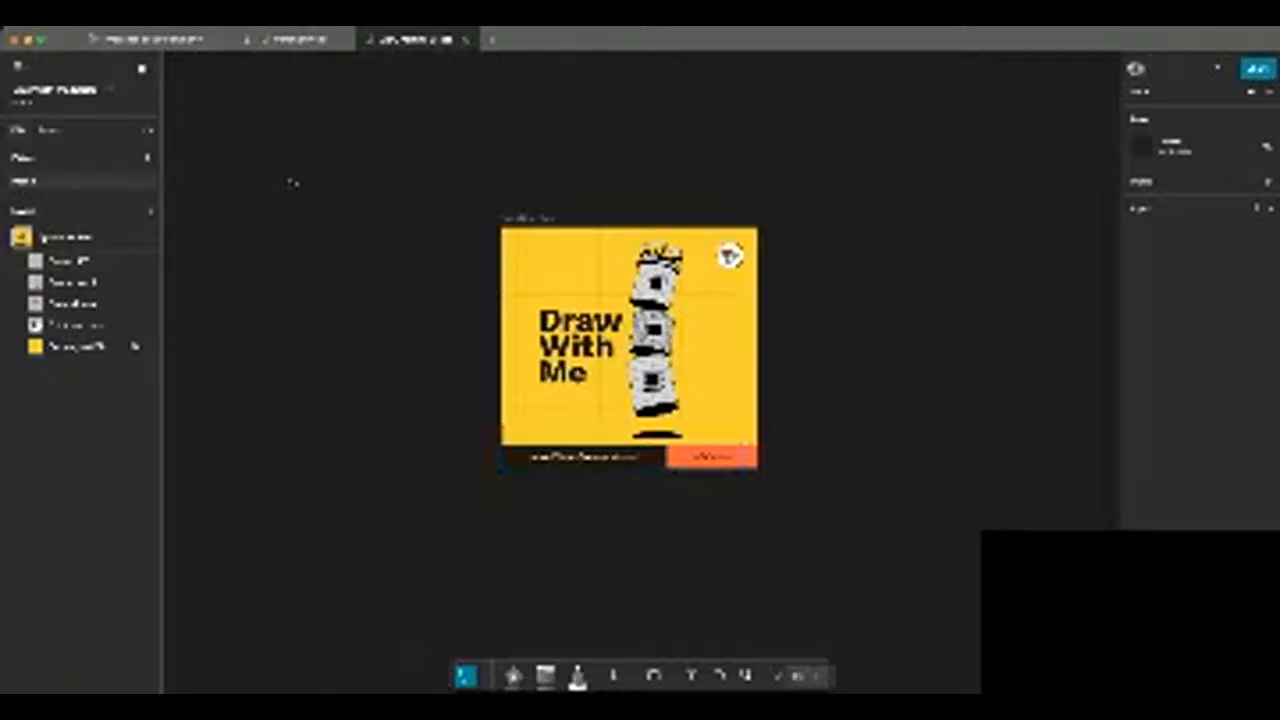
scroll(292, 182, down, 5)
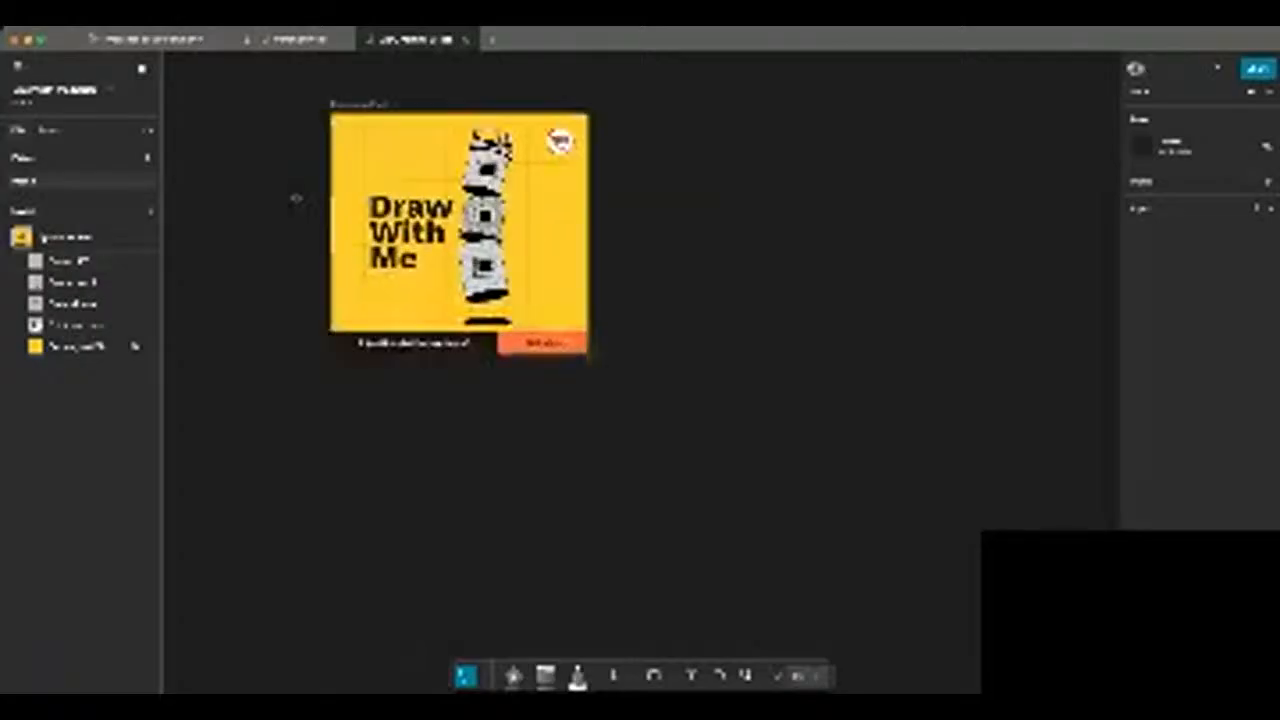
scroll(296, 198, up, 5)
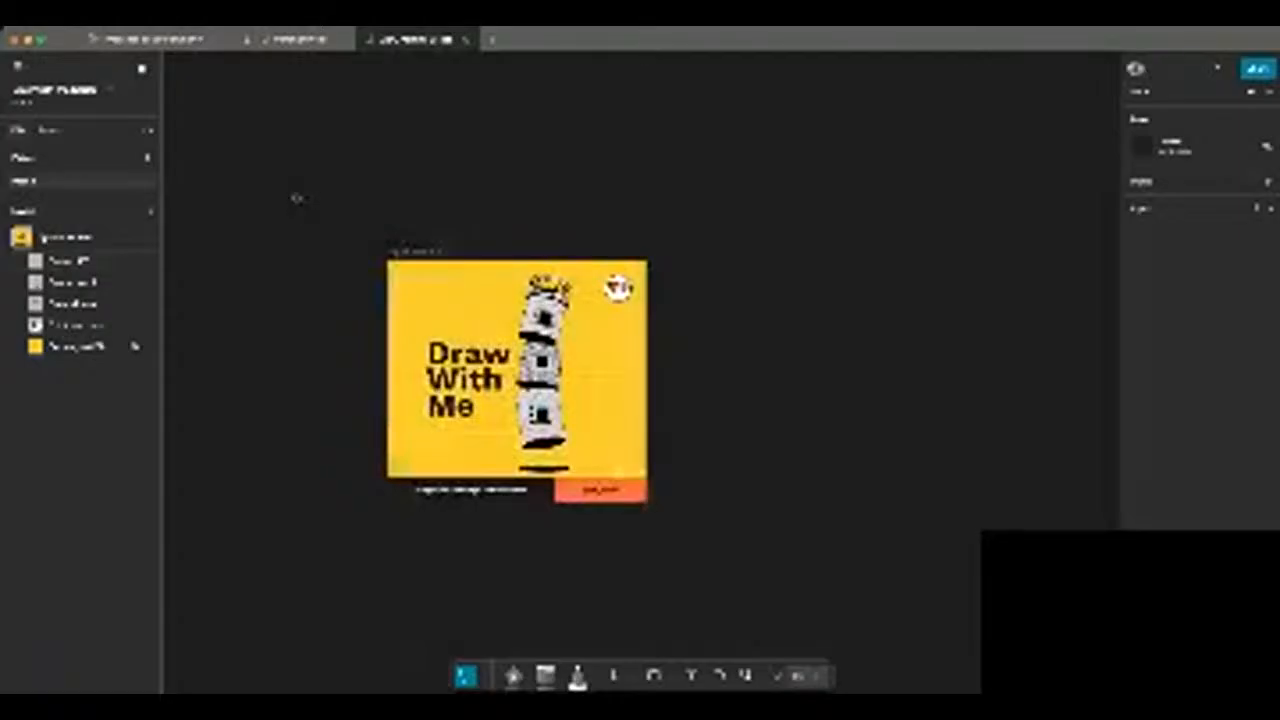
scroll(702, 433, down, 3)
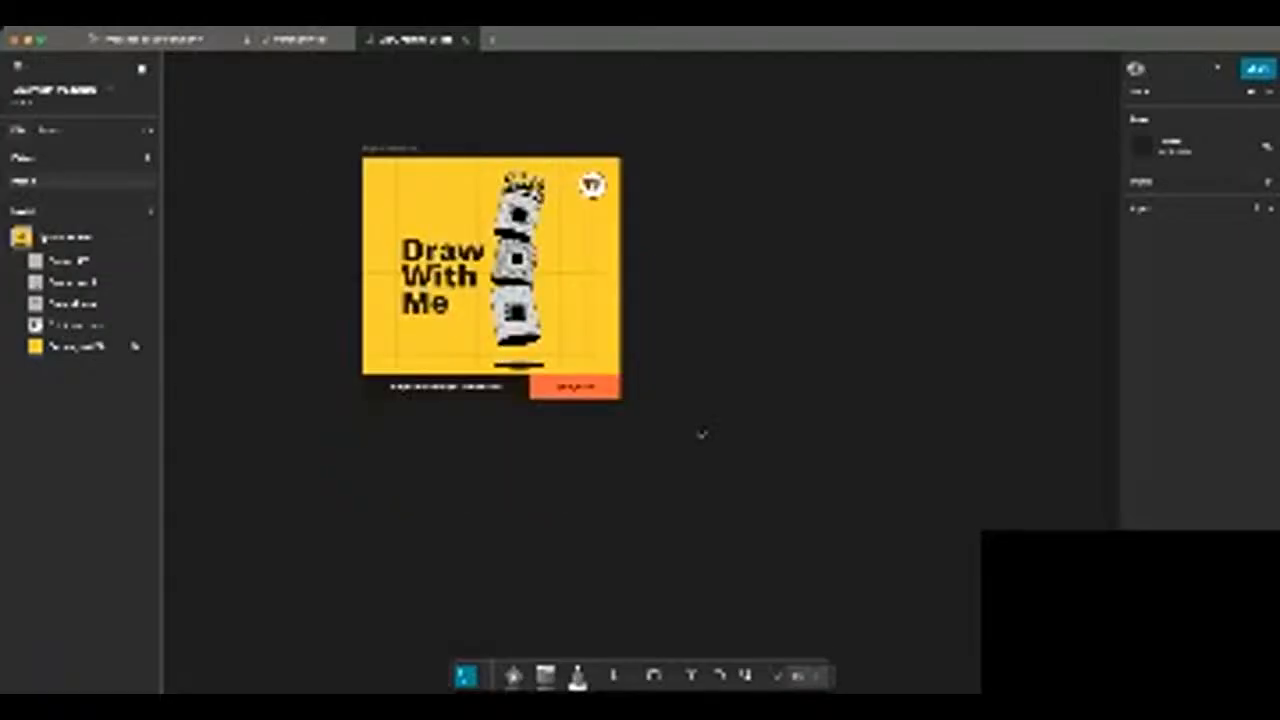
scroll(702, 433, down, 3)
scroll(702, 433, up, 1)
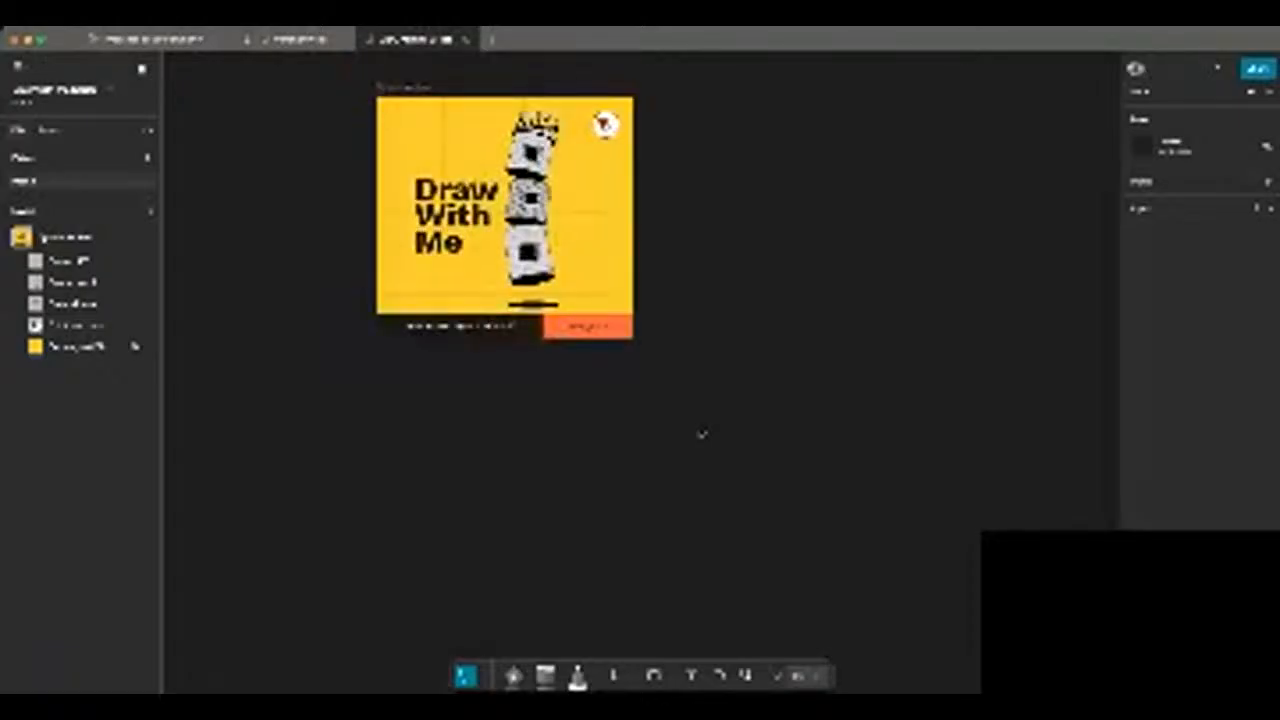
scroll(702, 433, up, 3)
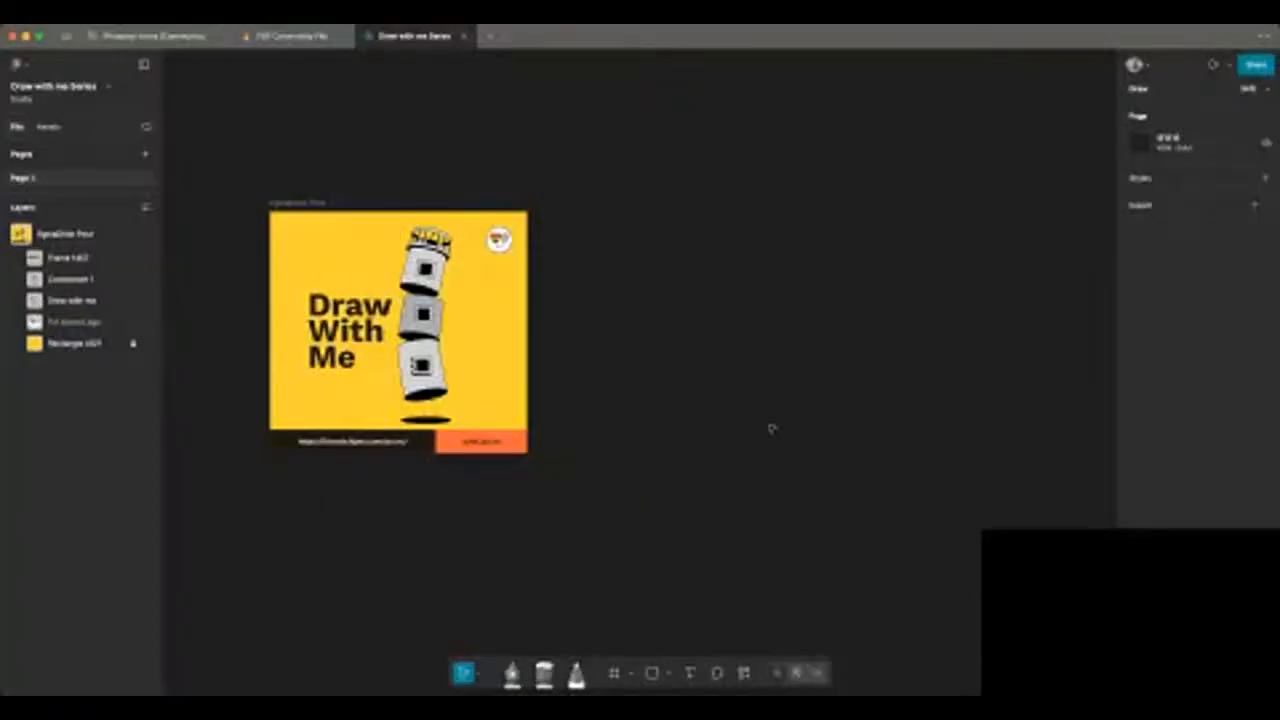
scroll(771, 428, right, 1)
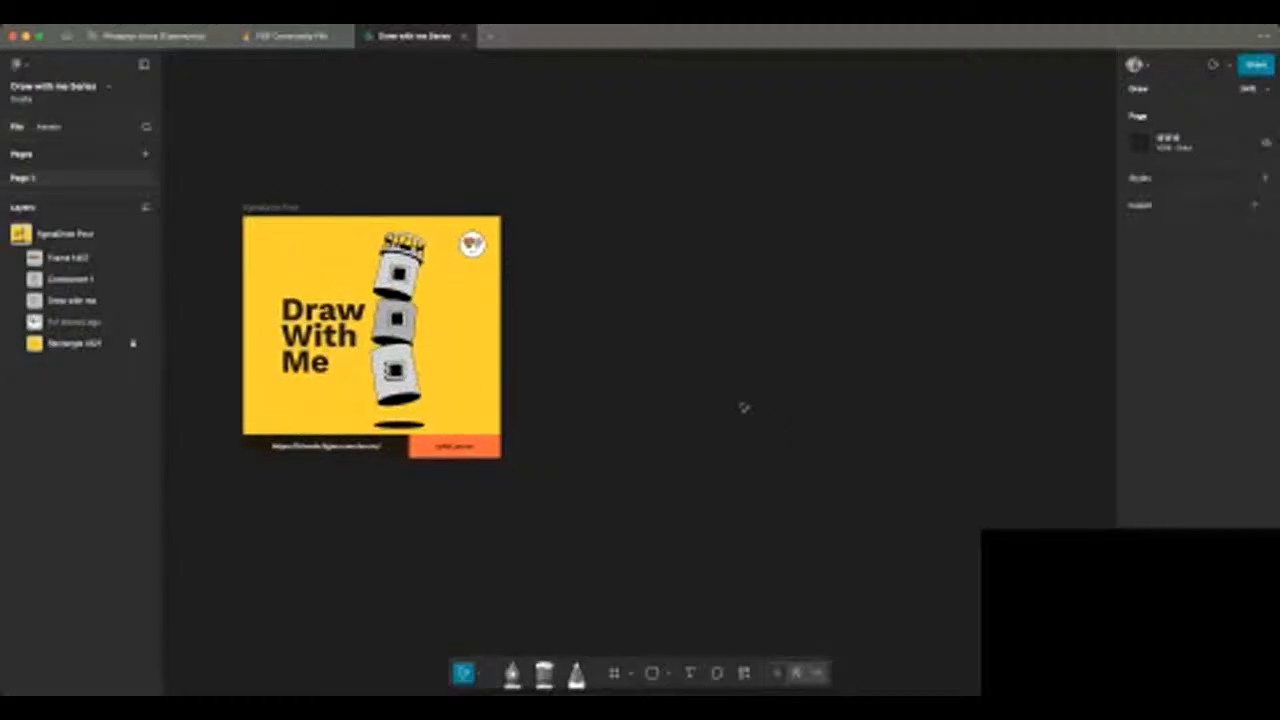
scroll(743, 407, right, 2)
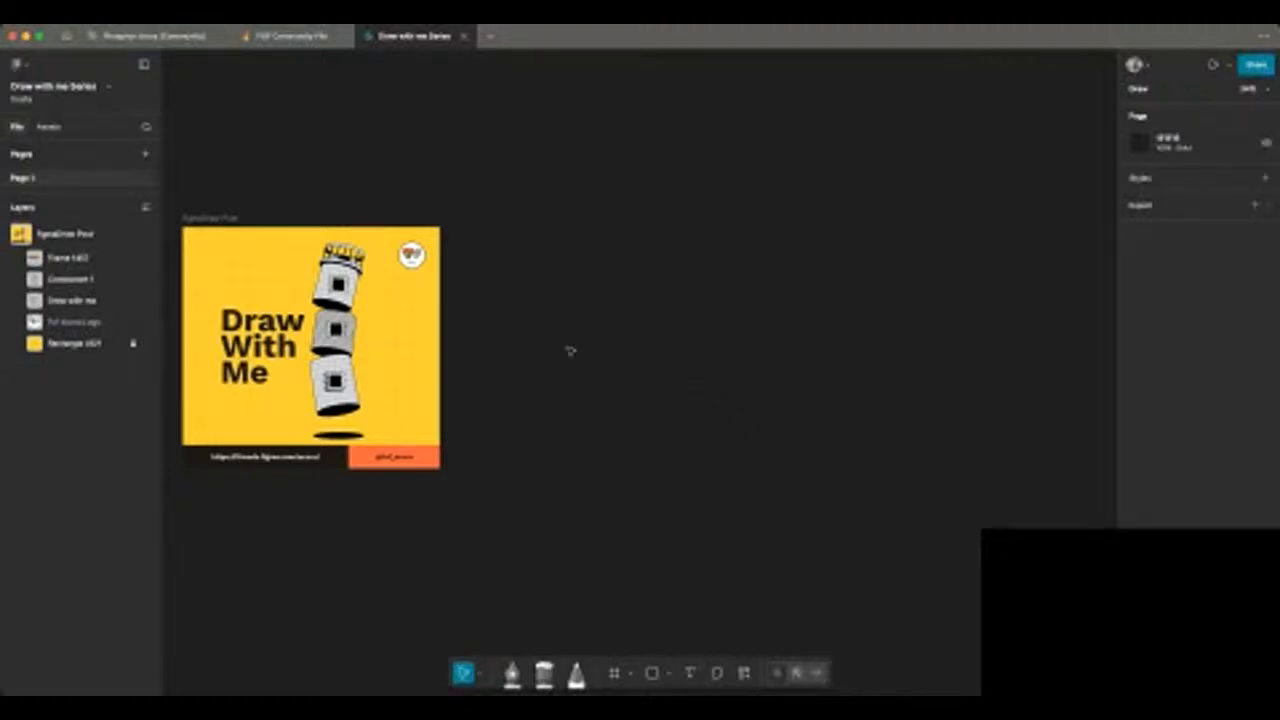
scroll(411, 283, down, 2)
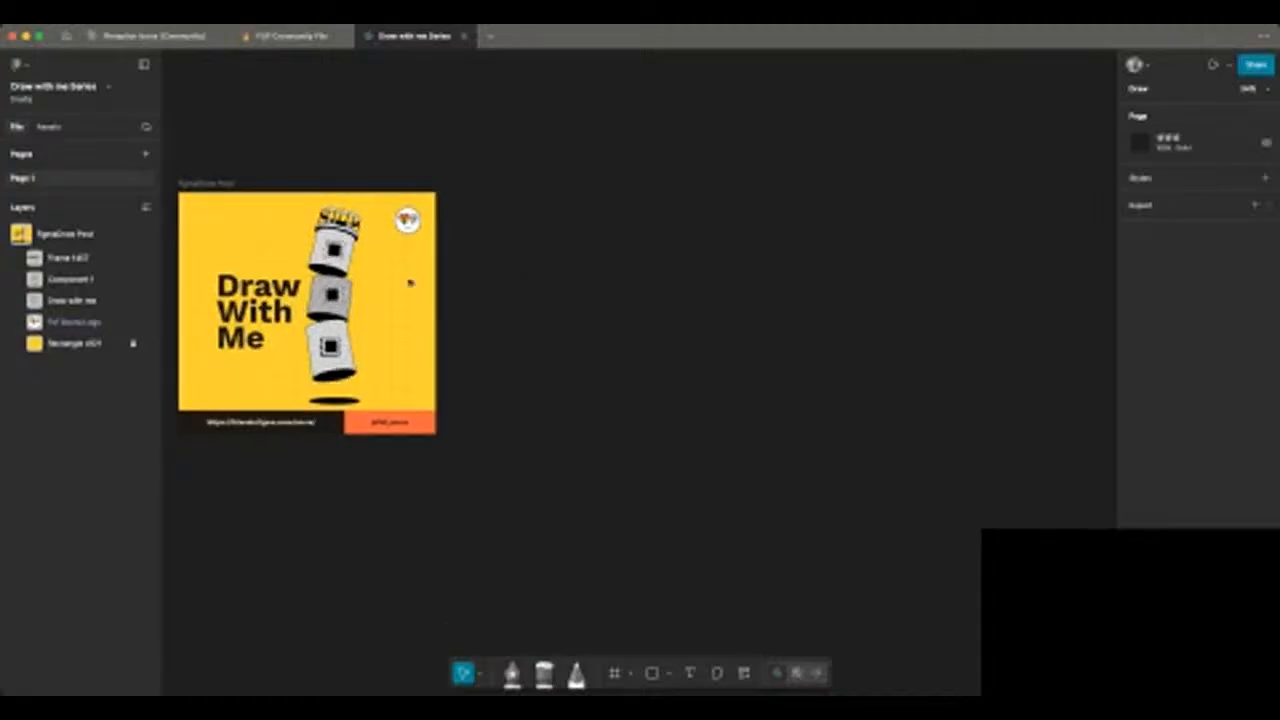
scroll(410, 283, up, 2)
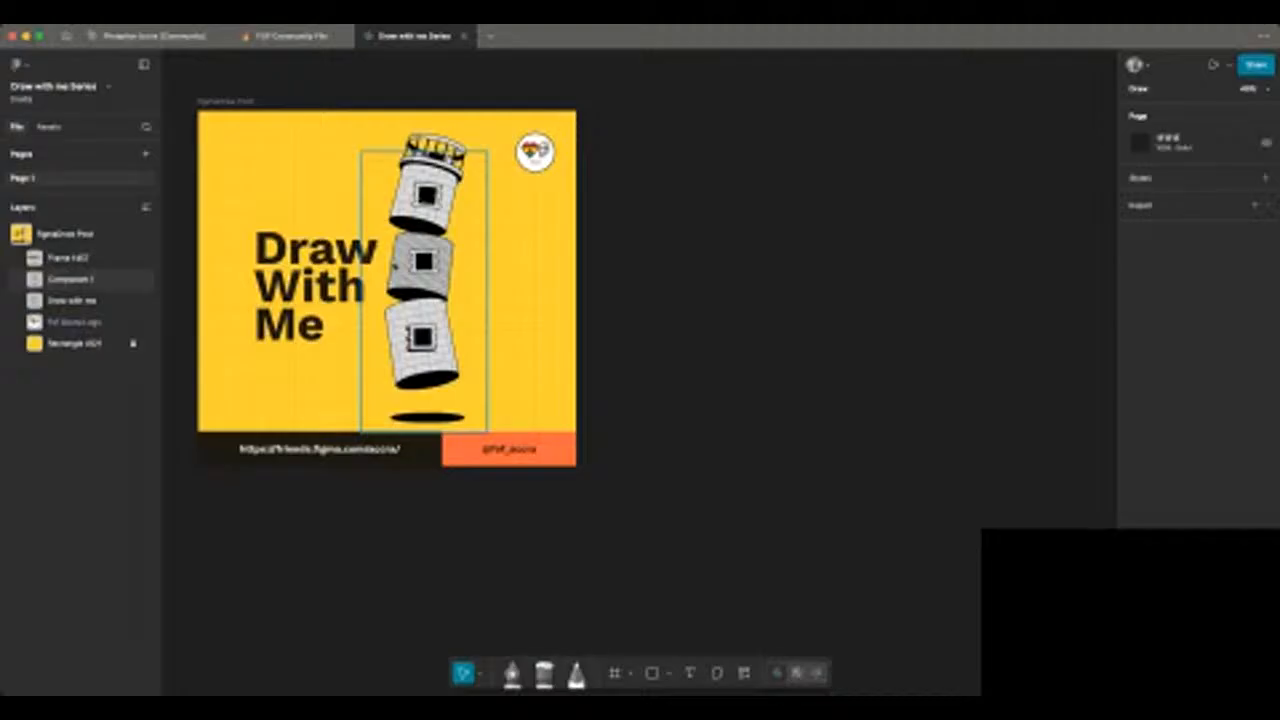
scroll(395, 265, up, 2)
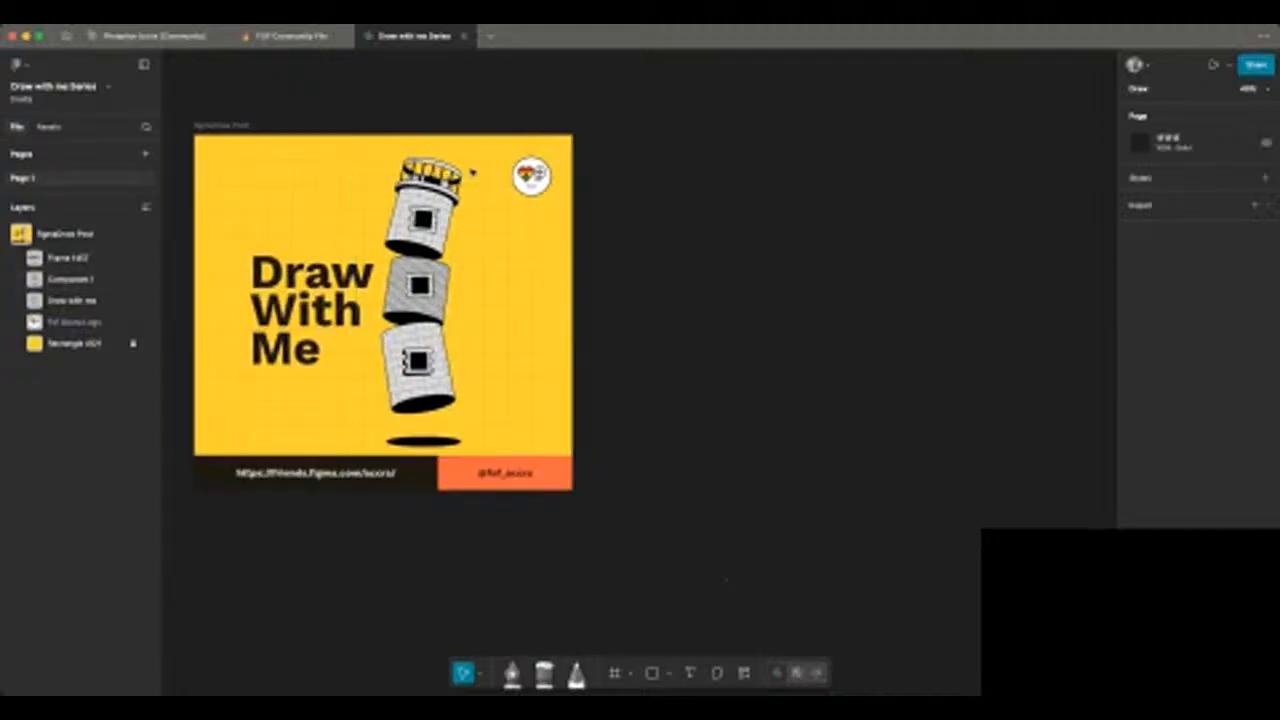
scroll(486, 284, down, 3)
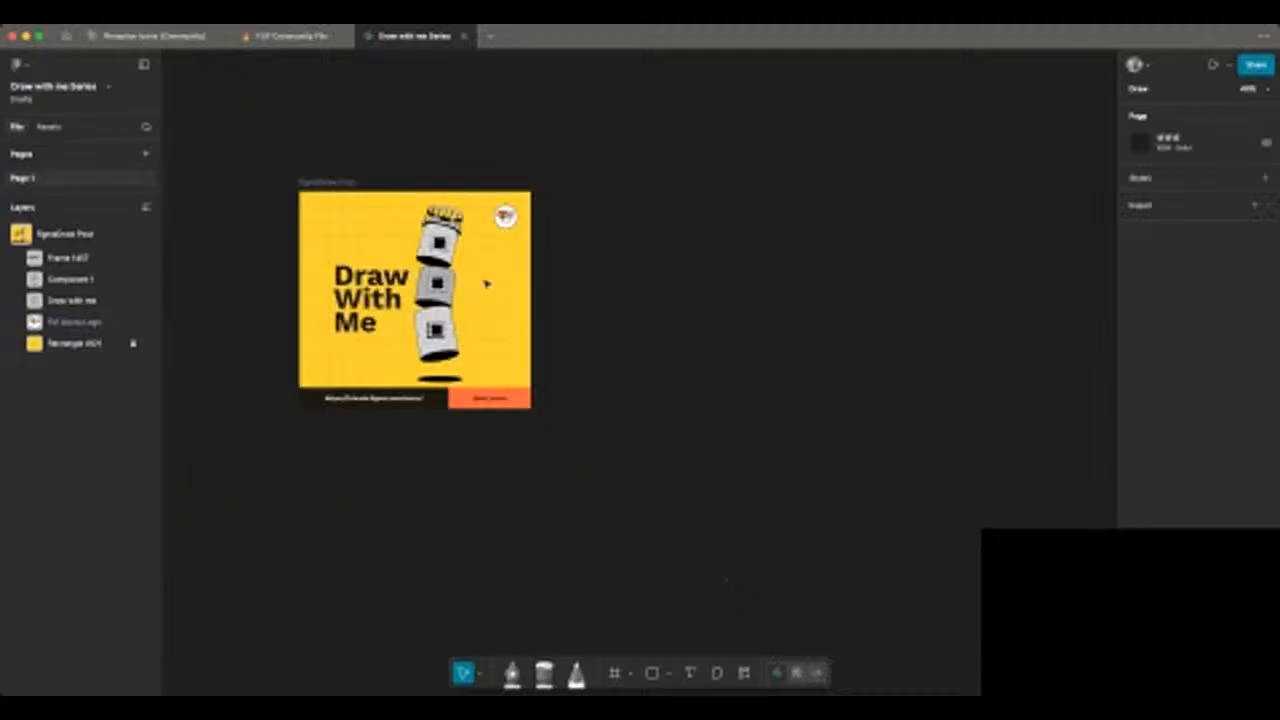
Step: Place a copy of the poster's tower illustration, Component 1, on the empty canvas beside the figmaDraw Post frame
scroll(486, 284, right, 3)
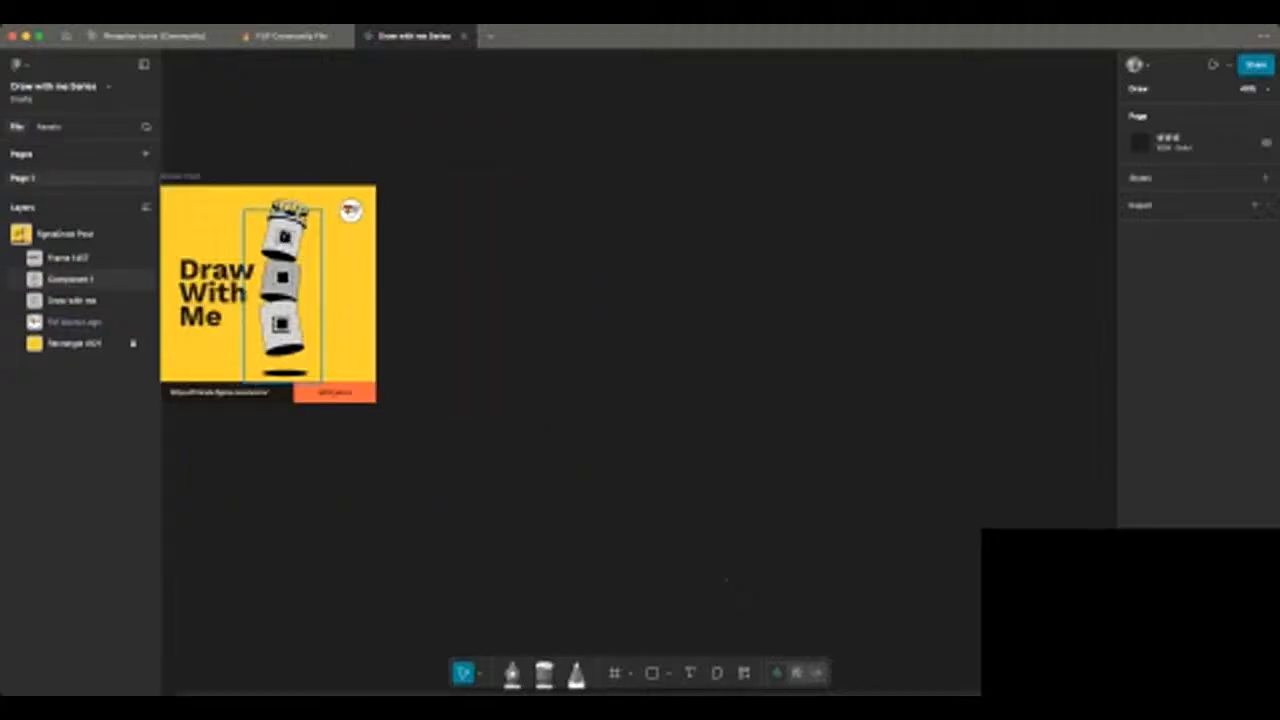
click(283, 290)
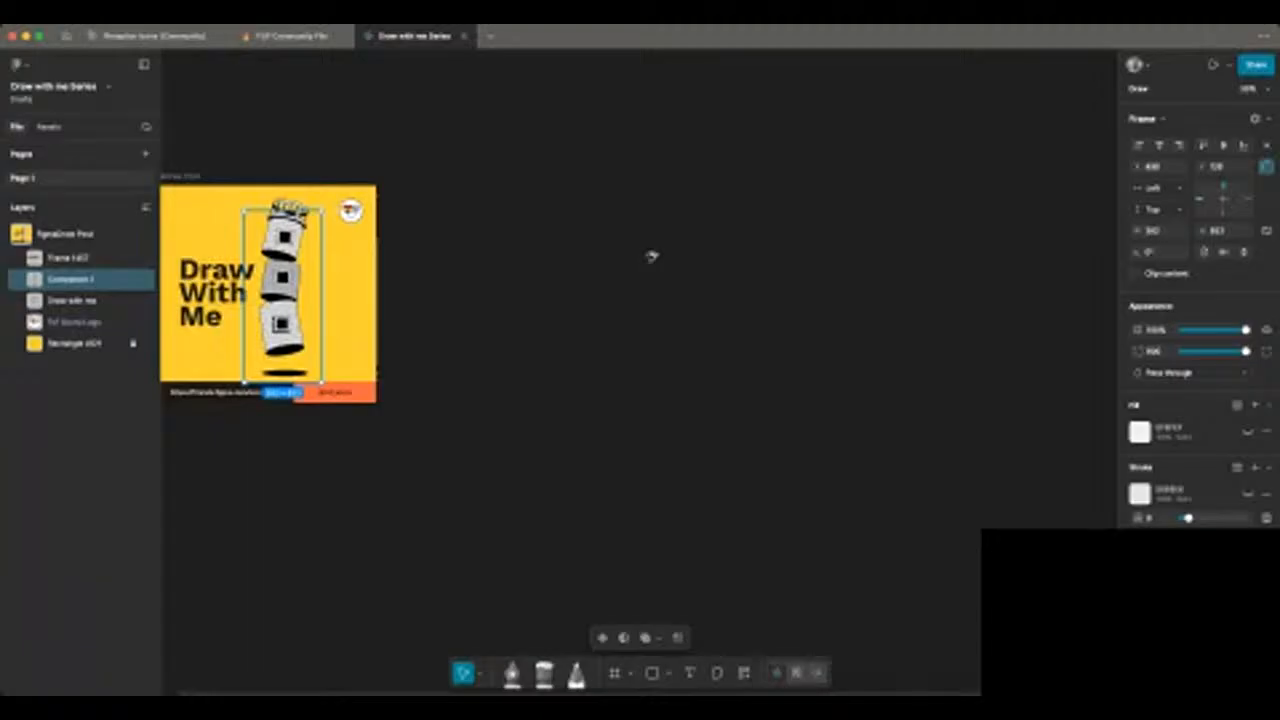
drag(651, 257, 702, 260)
click(883, 249)
scroll(883, 249, up, 5)
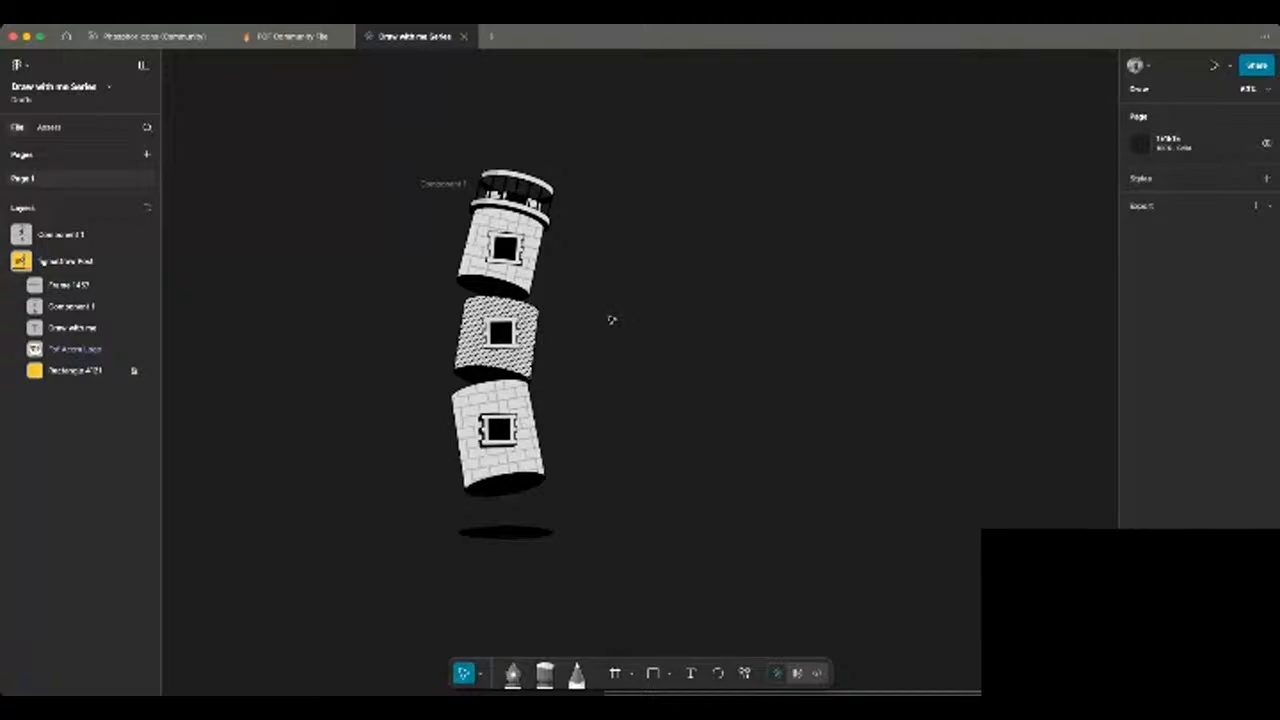
Step: Examine the copied tower's down floor, mid floor and top up close, including their windows, brick and dot textures
scroll(453, 222, down, 3)
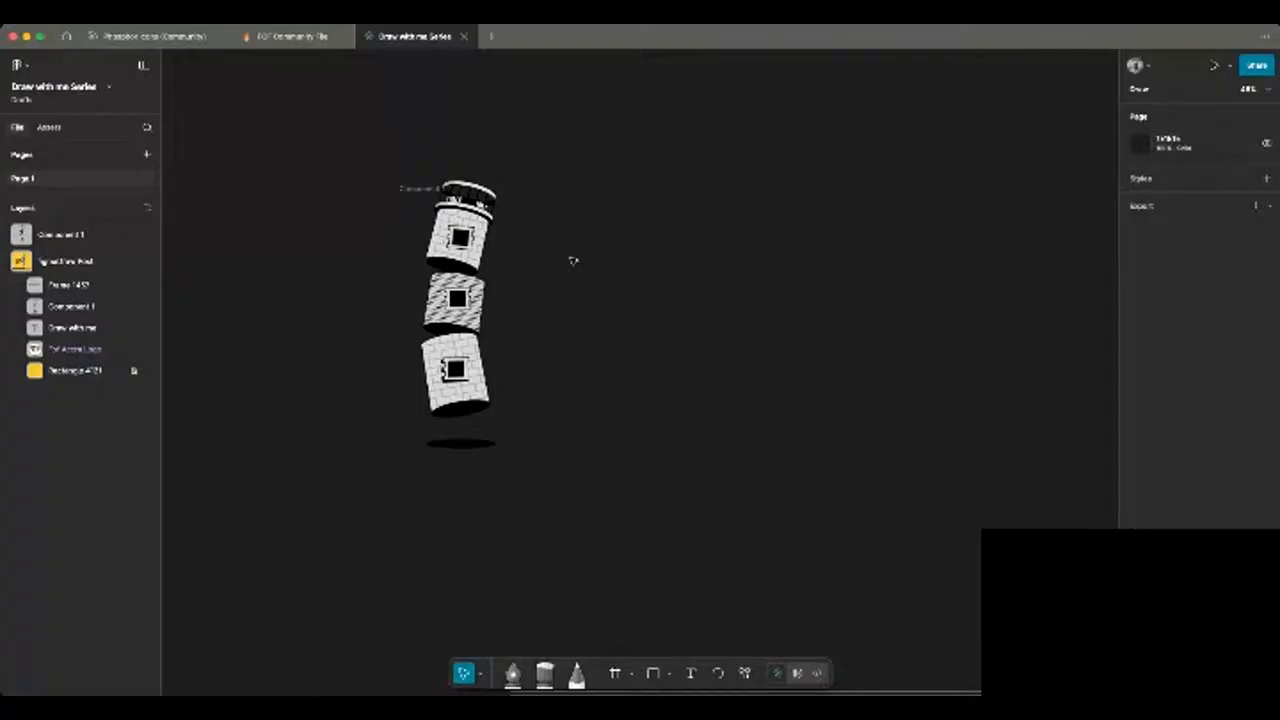
scroll(573, 261, right, 3)
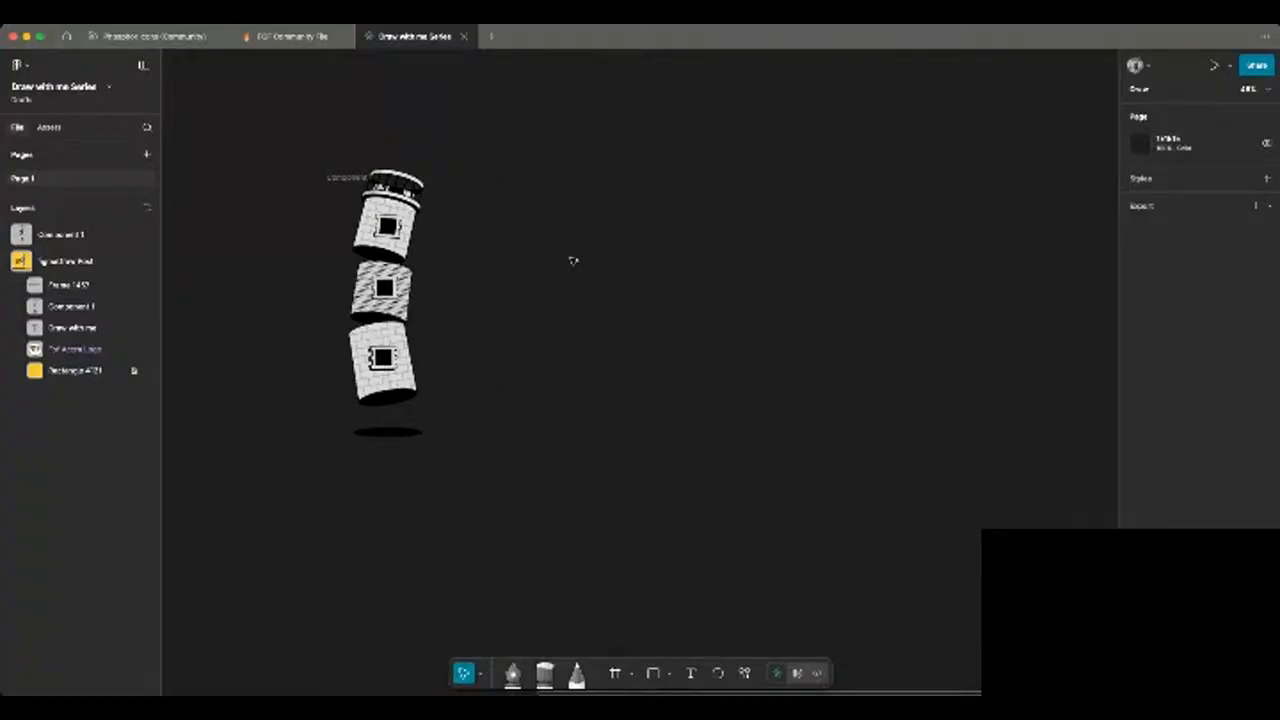
scroll(573, 261, right, 2)
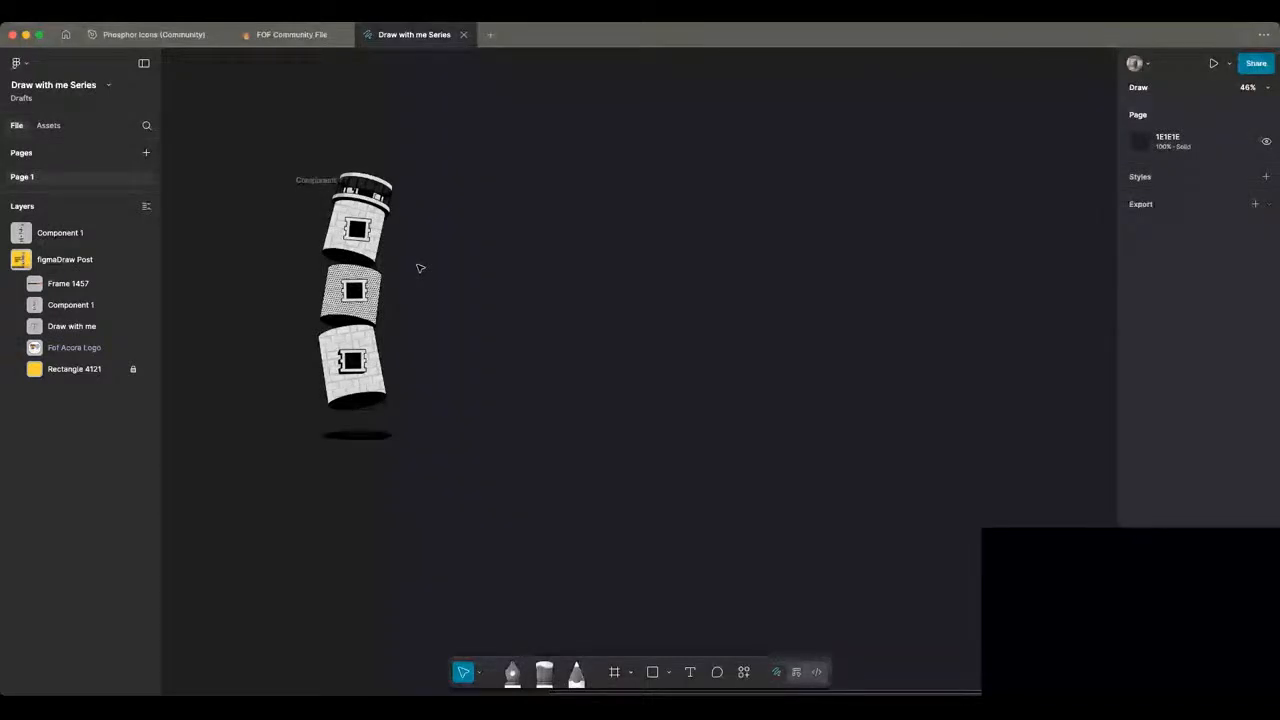
scroll(370, 320, right, 2)
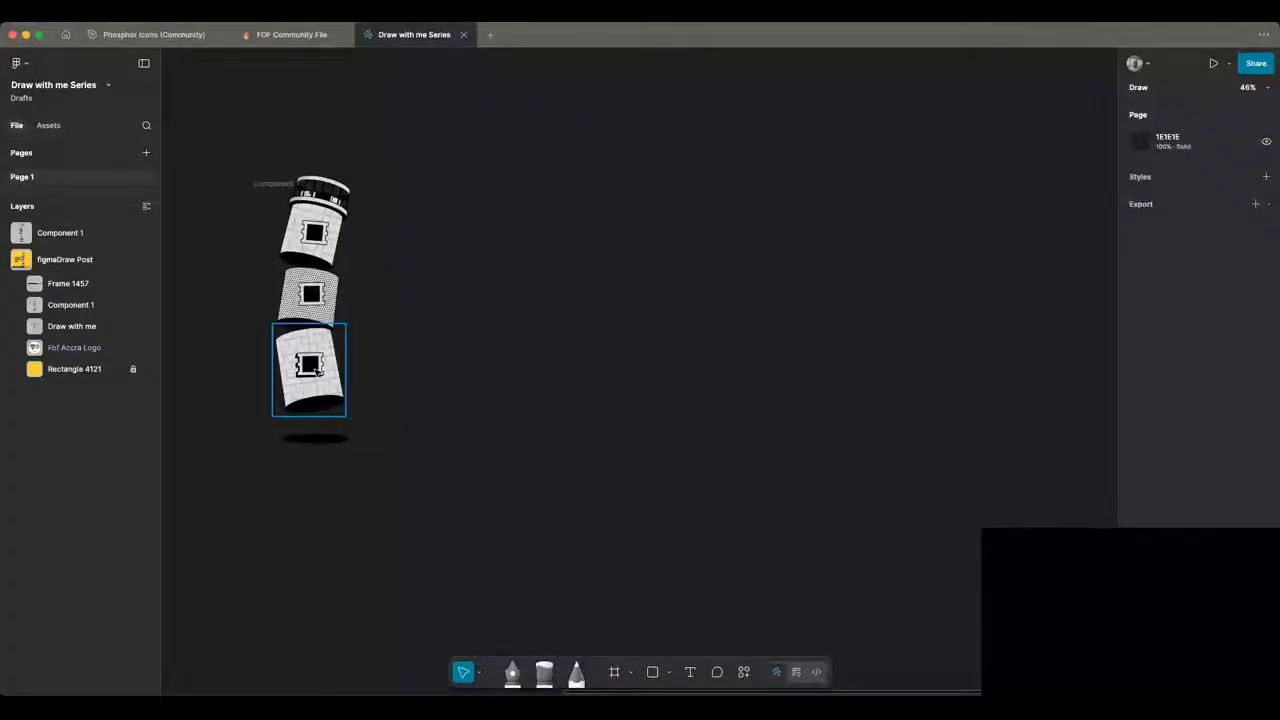
click(316, 370)
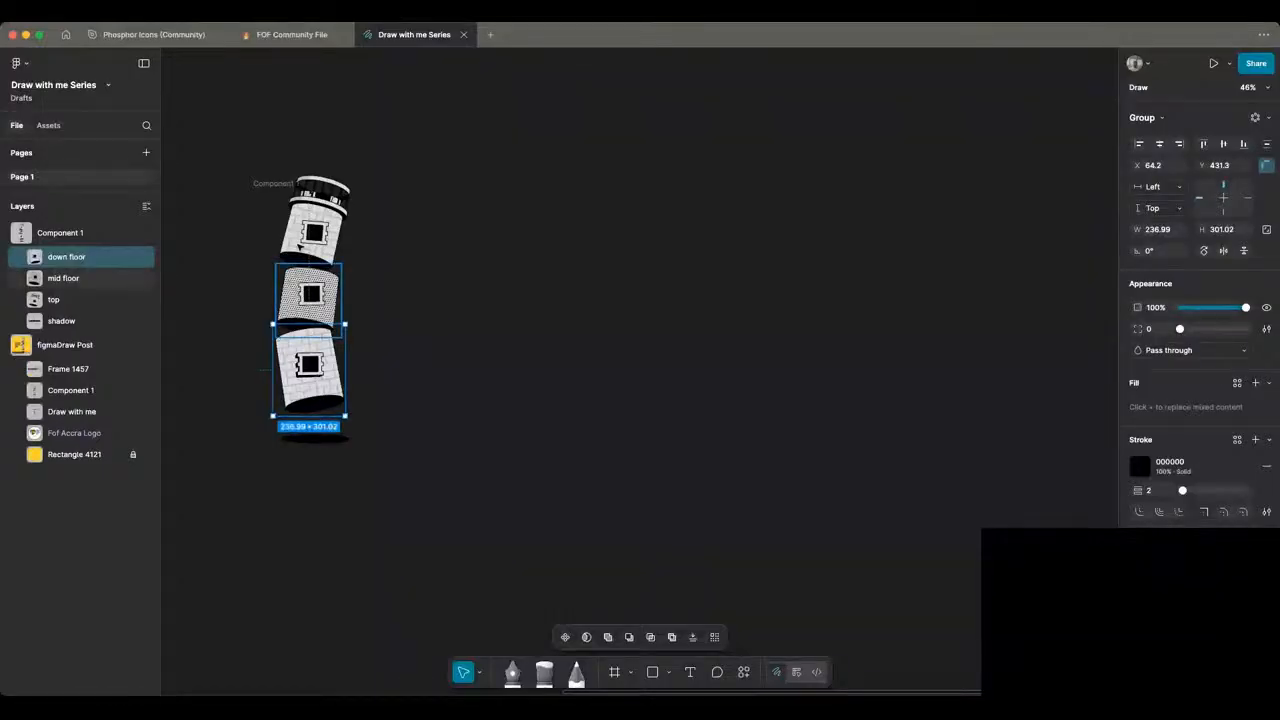
scroll(310, 248, up, 5)
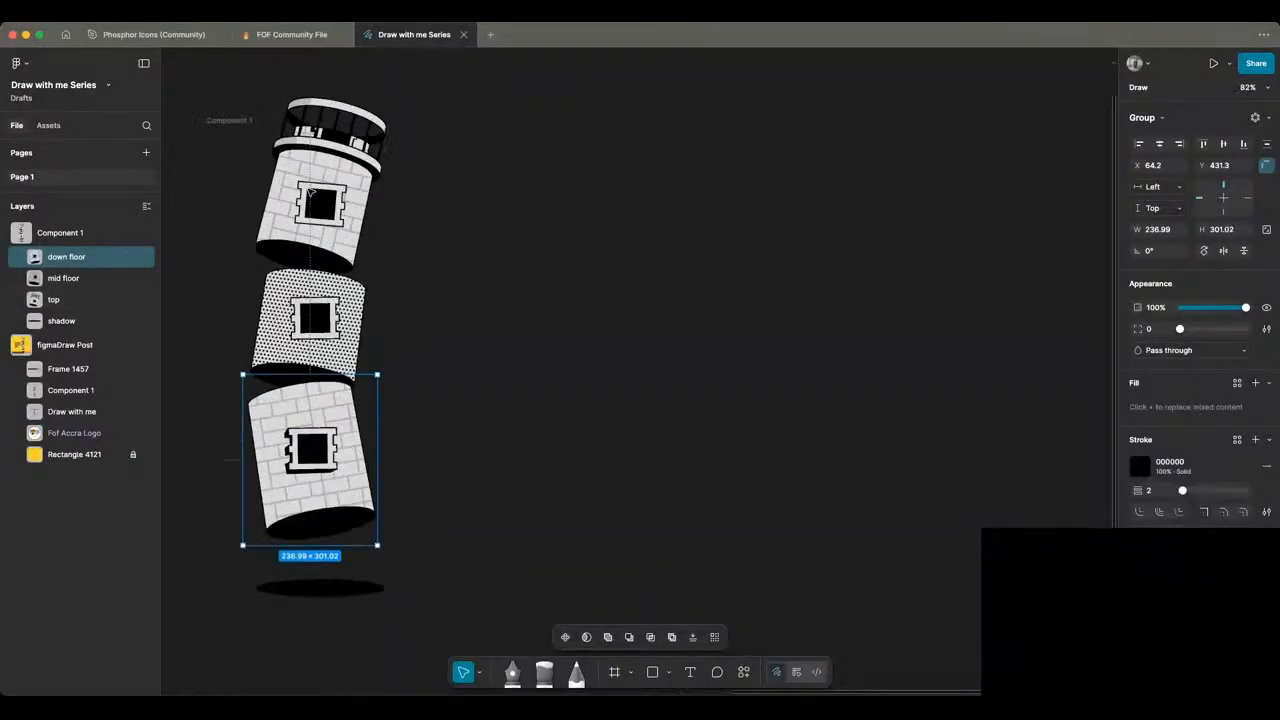
scroll(311, 190, up, 8)
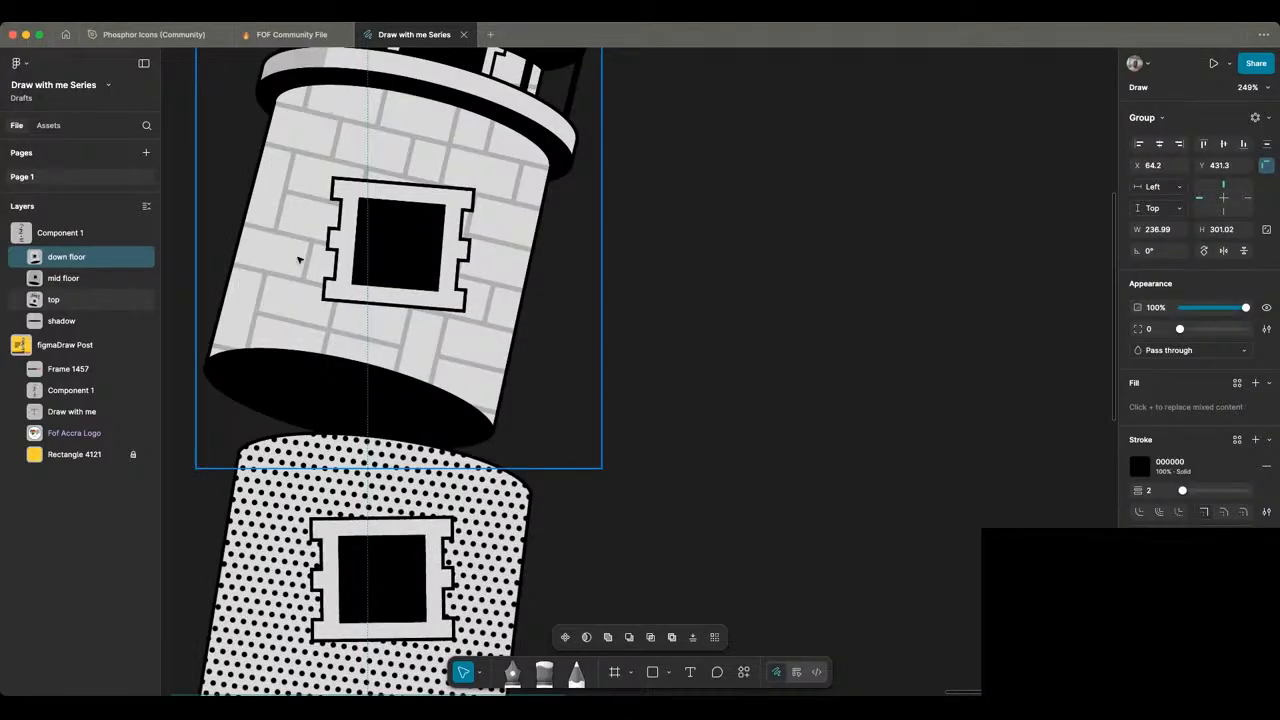
scroll(298, 260, down, 2)
scroll(306, 466, down, 4)
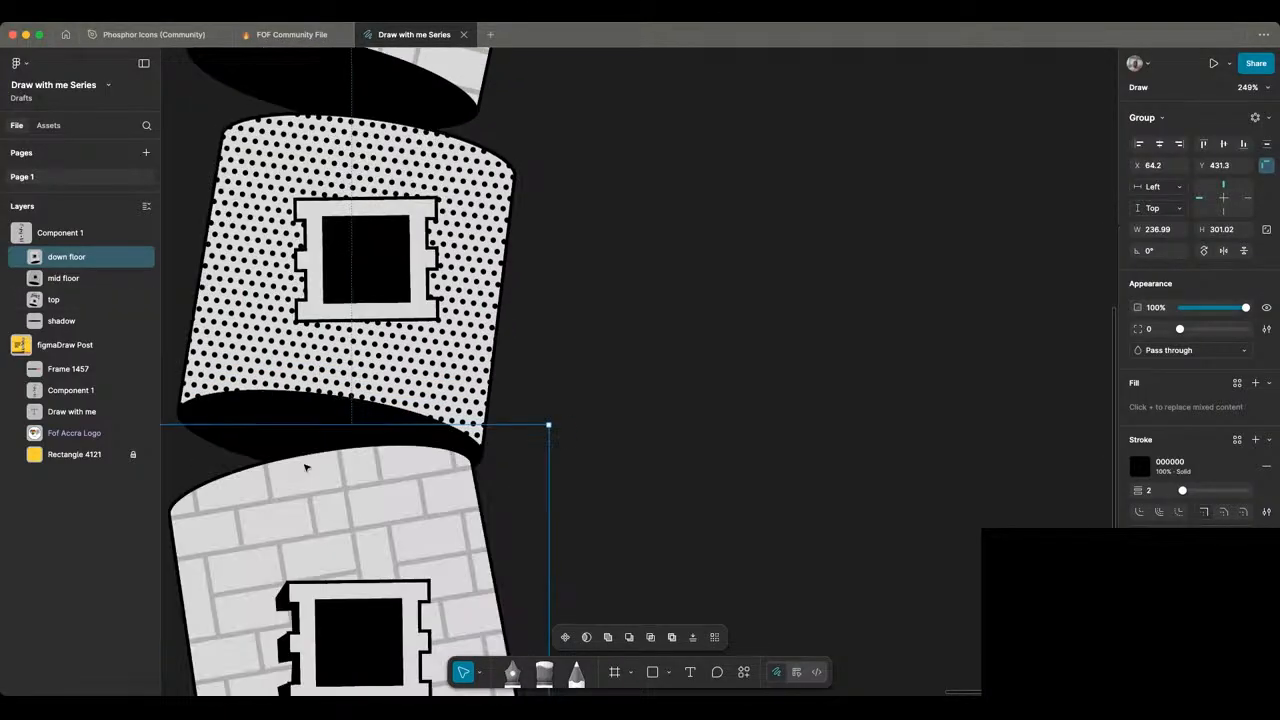
scroll(306, 466, up, 2)
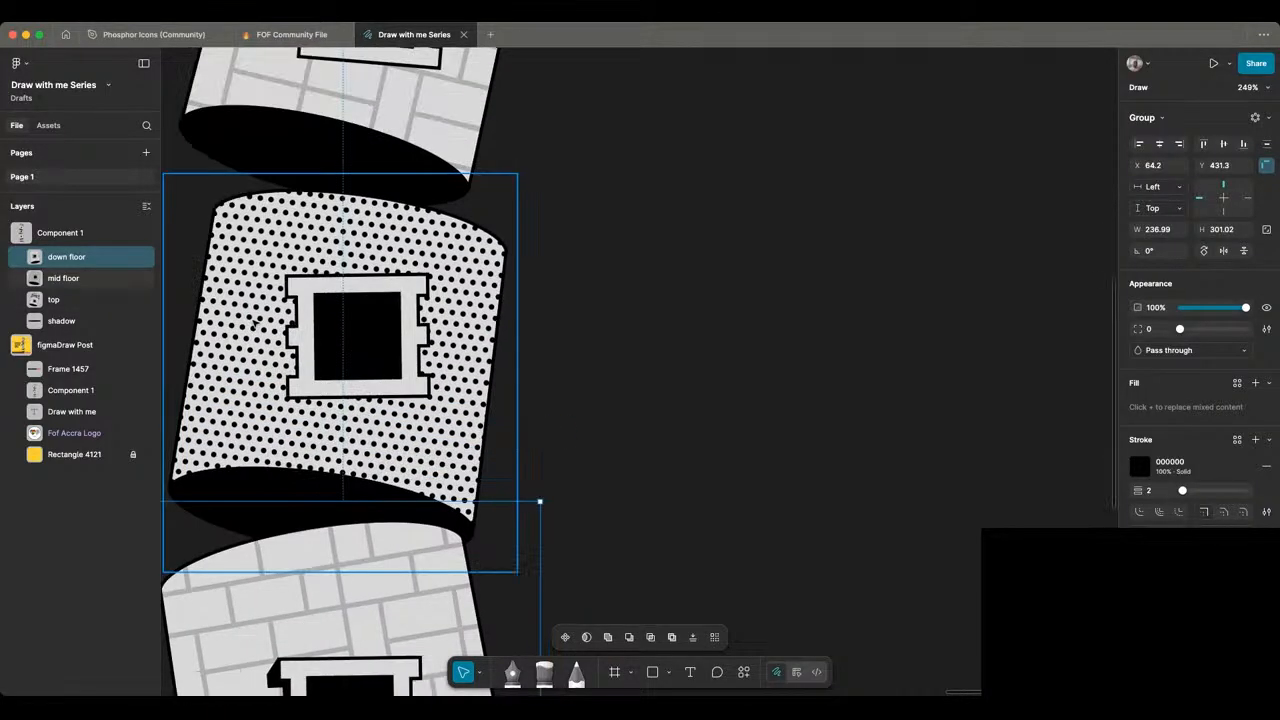
scroll(253, 323, down, 5)
scroll(258, 141, up, 3)
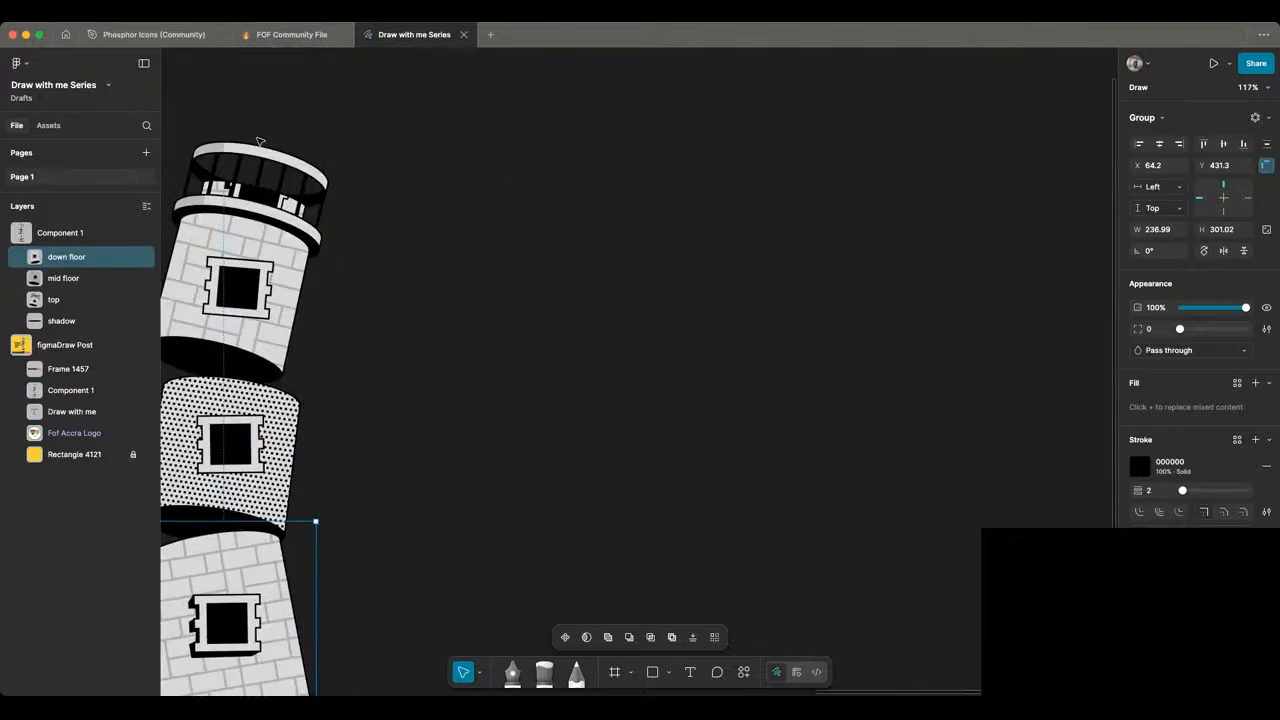
scroll(258, 141, down, 3)
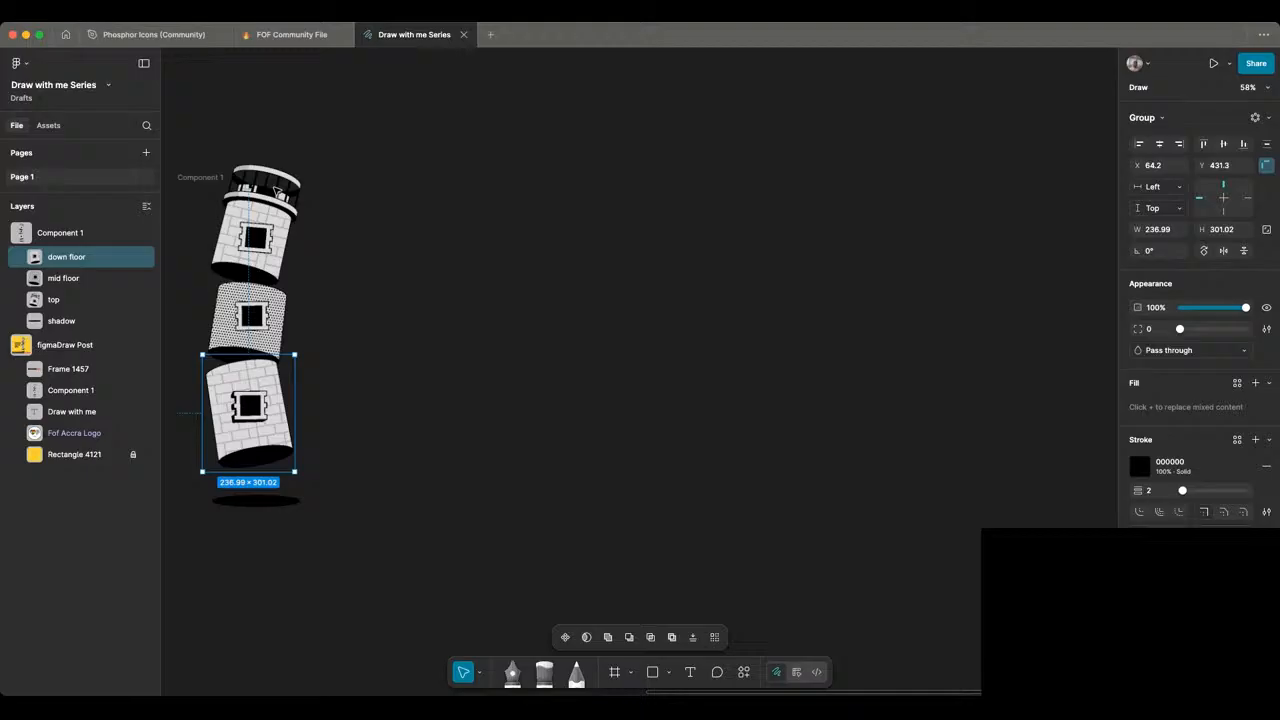
Step: Draw a tall rectangle about 394 × 718 on the empty canvas beside the copied tower
scroll(276, 190, right, 2)
click(466, 262)
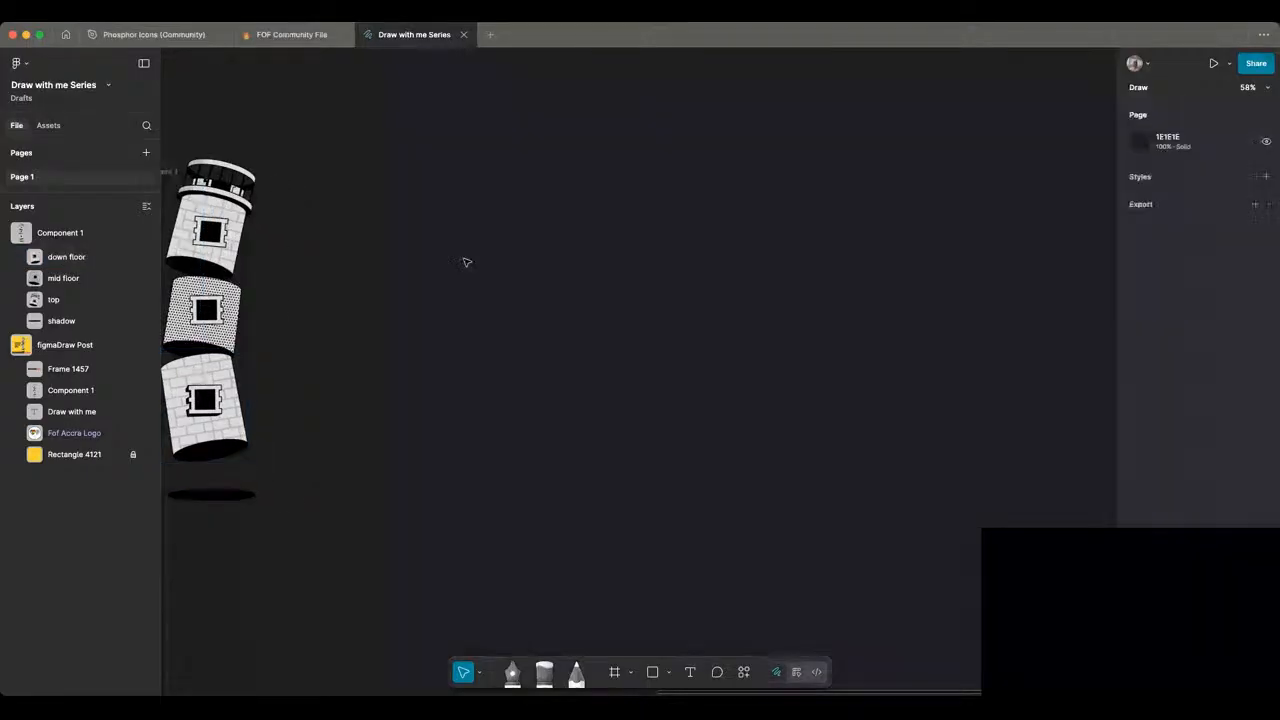
scroll(466, 262, right, 2)
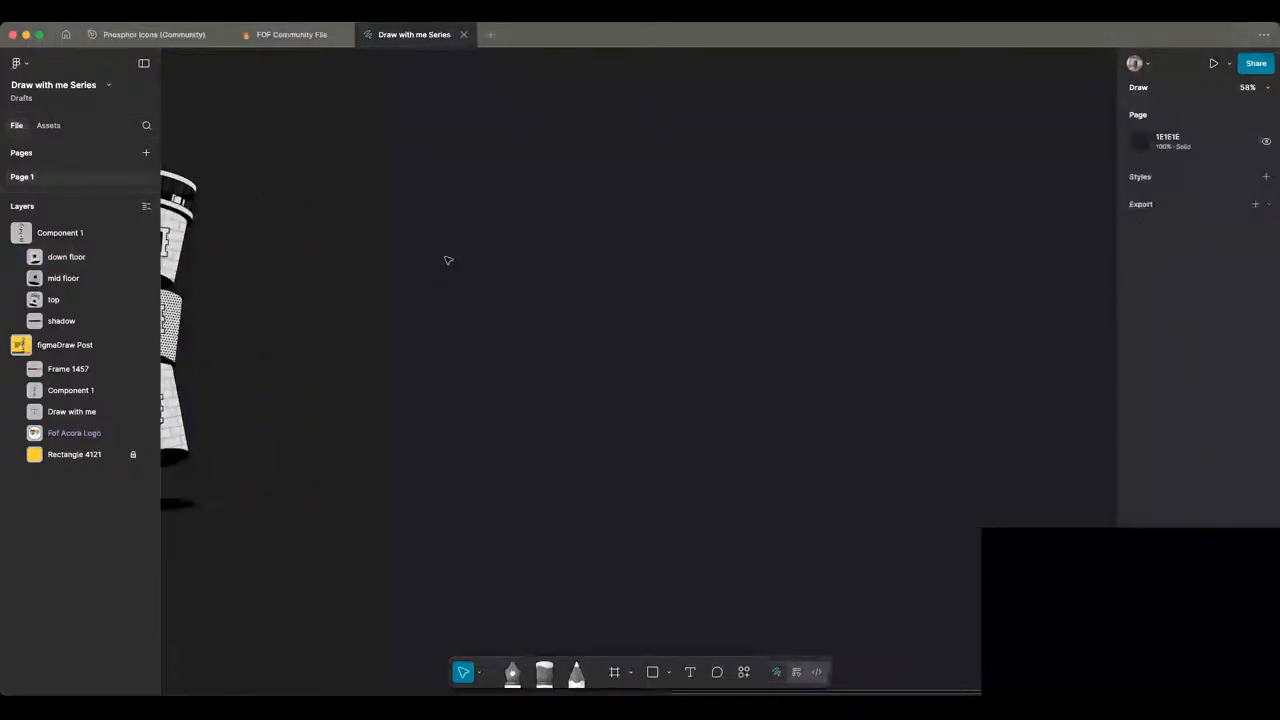
scroll(448, 260, right, 2)
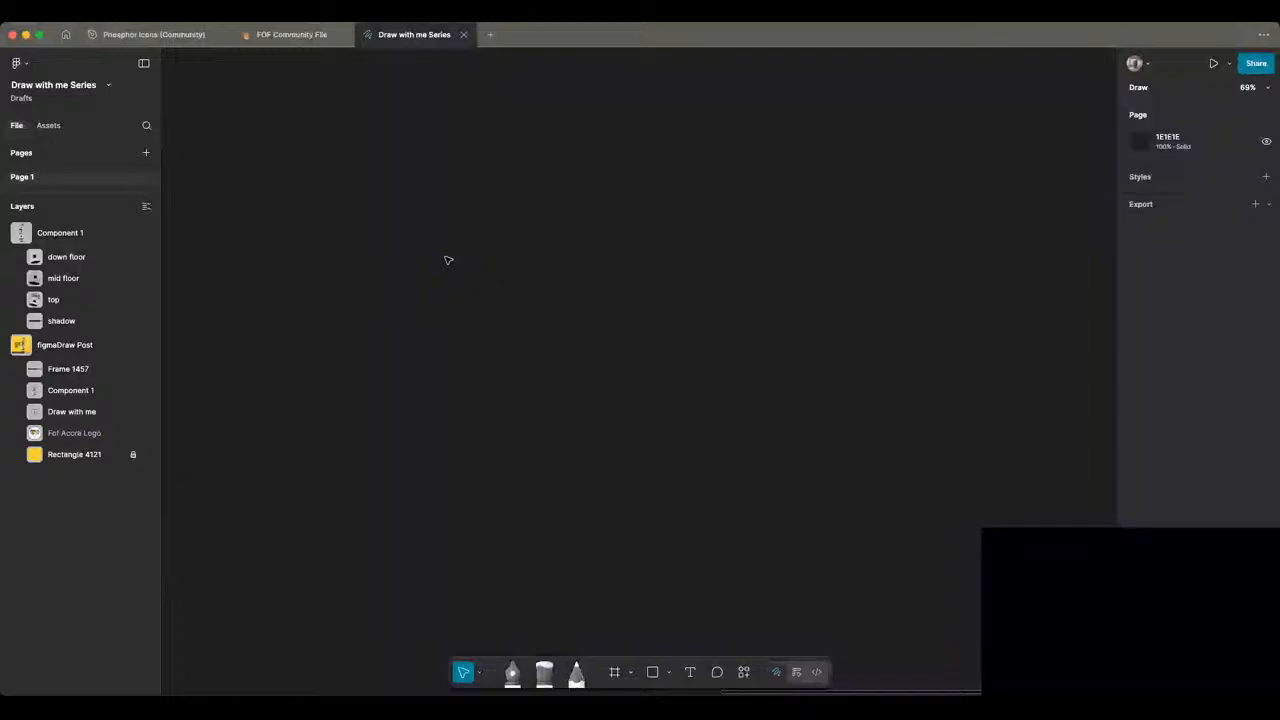
scroll(480, 260, down, 1)
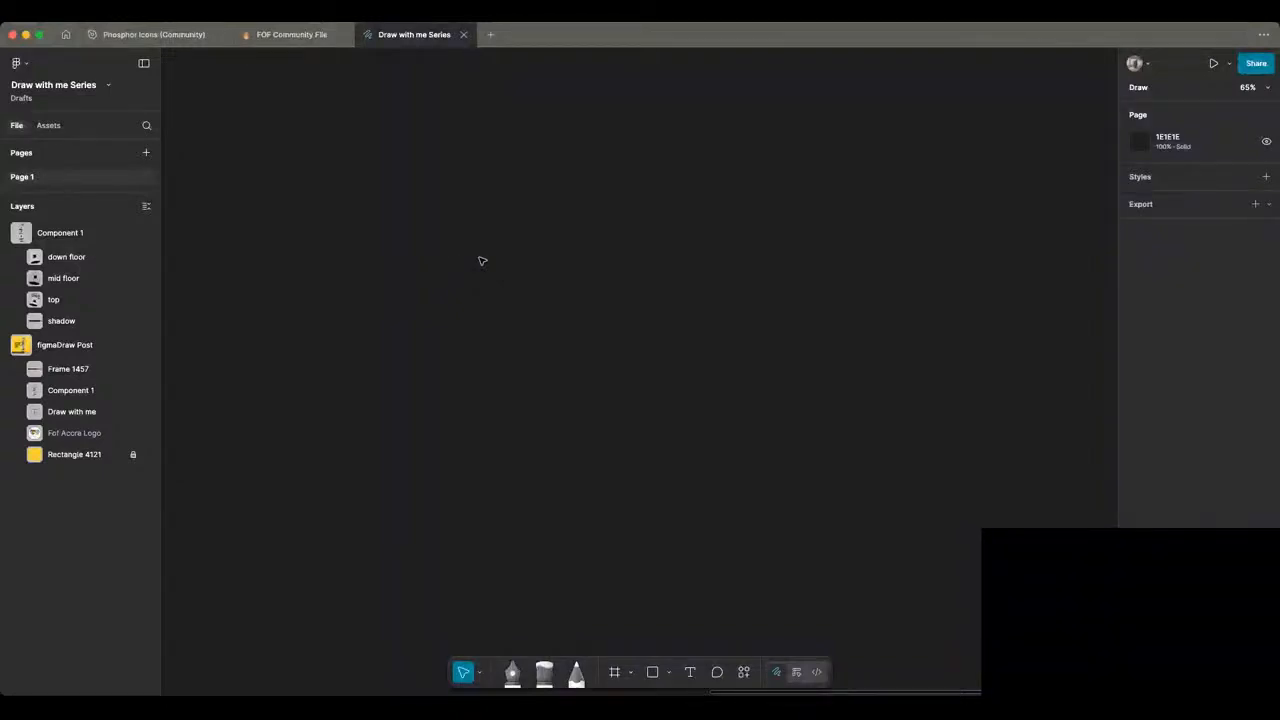
key(r)
mouse_move(398, 185)
mouse_down()
mouse_move(515, 461)
mouse_move(585, 485)
mouse_move(569, 498)
mouse_up()
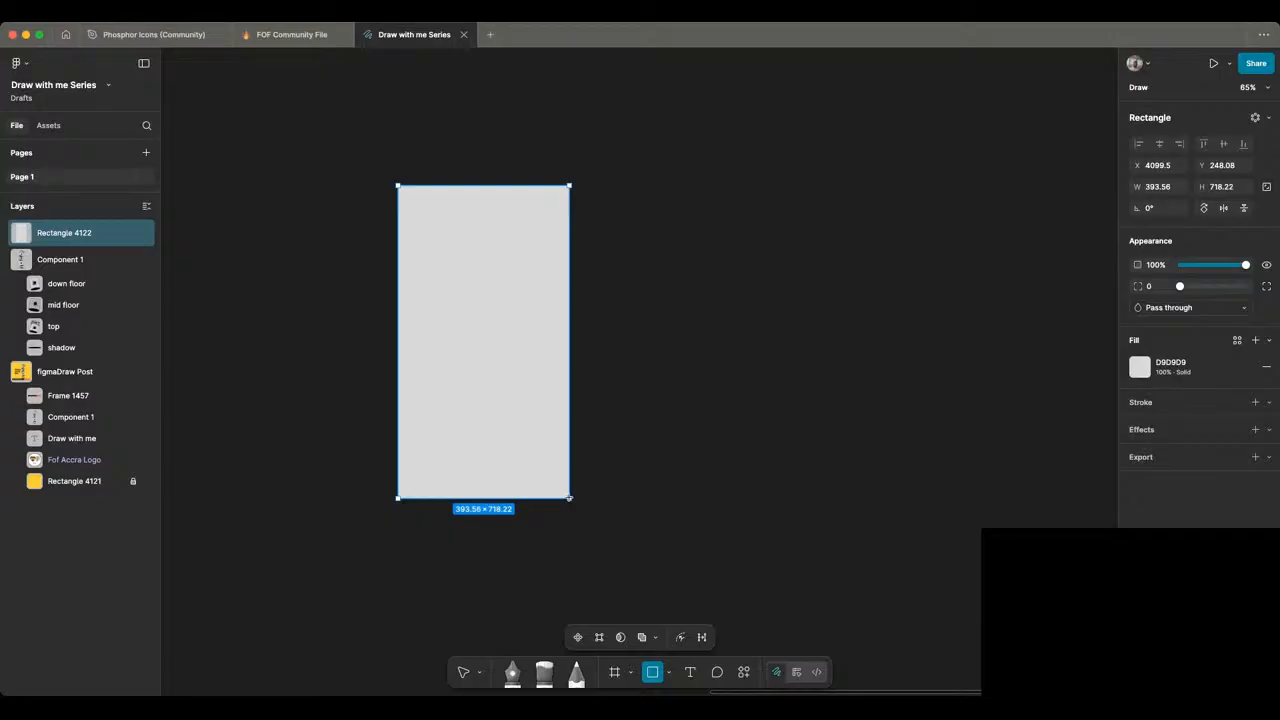
Step: Narrow the rectangle to about 329 × 709 and move it farther away from the copied tower
drag(569, 497, 573, 493)
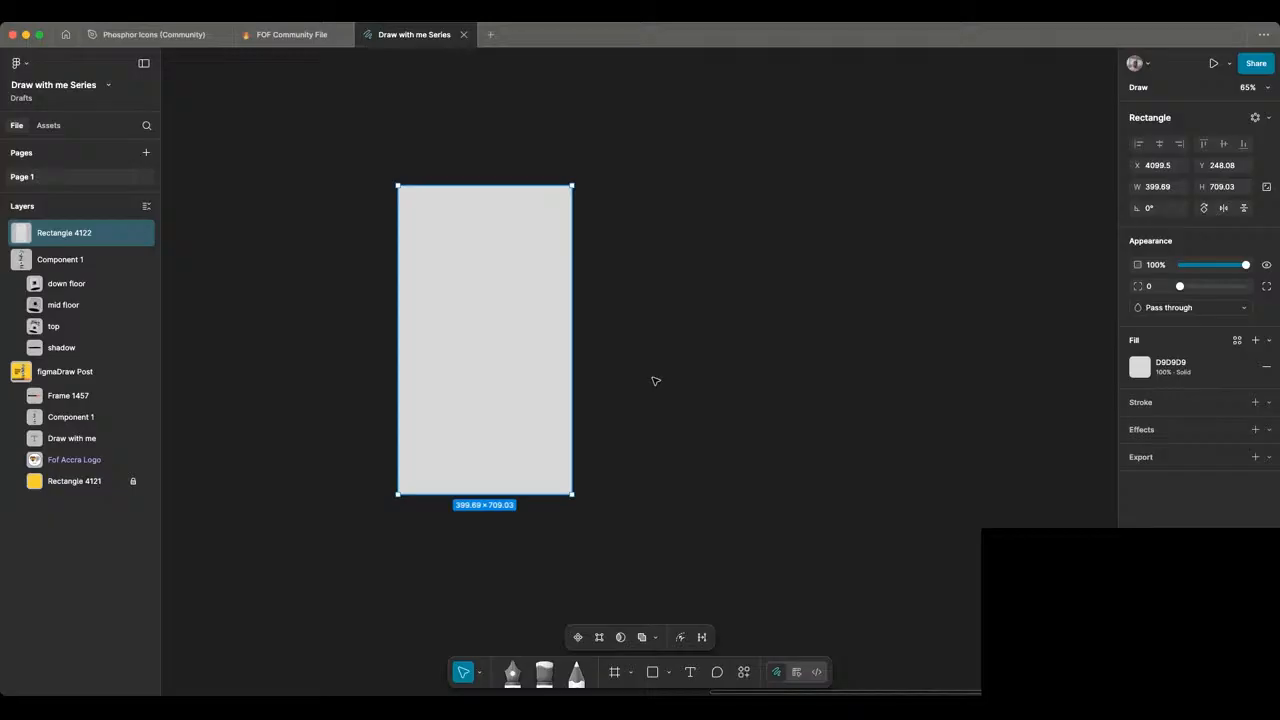
key(super+Tab)
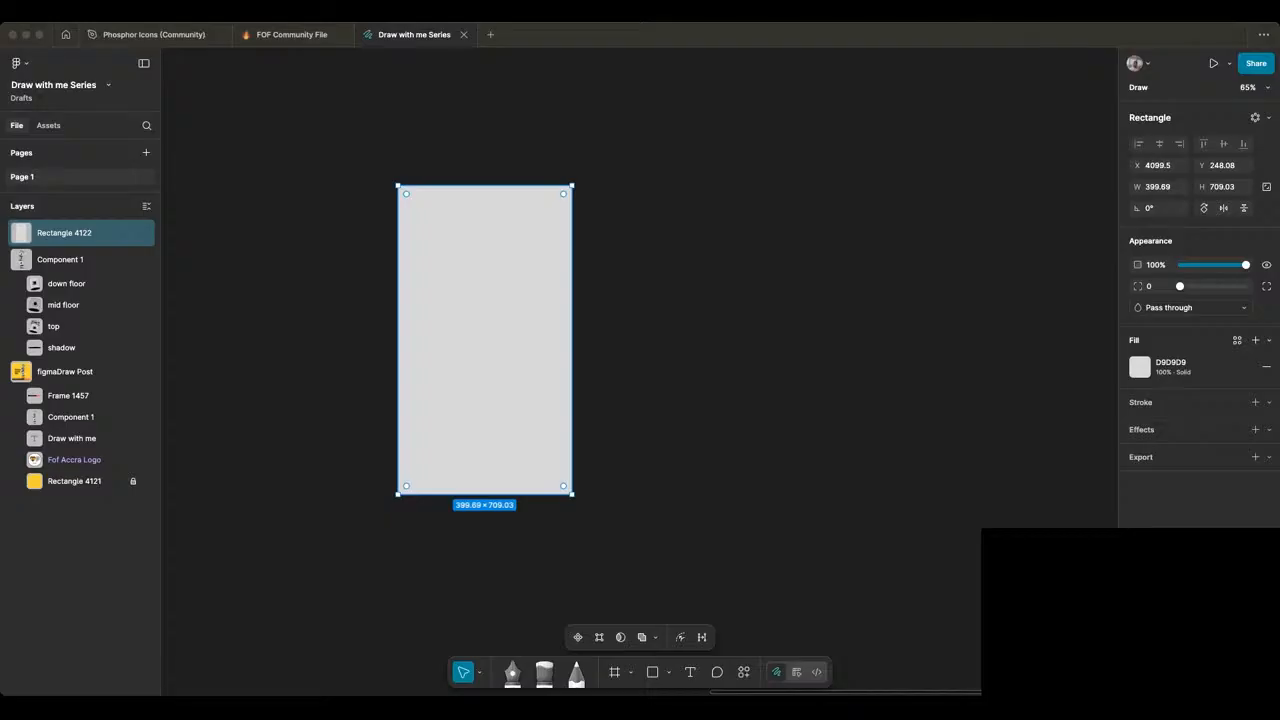
click(1061, 413)
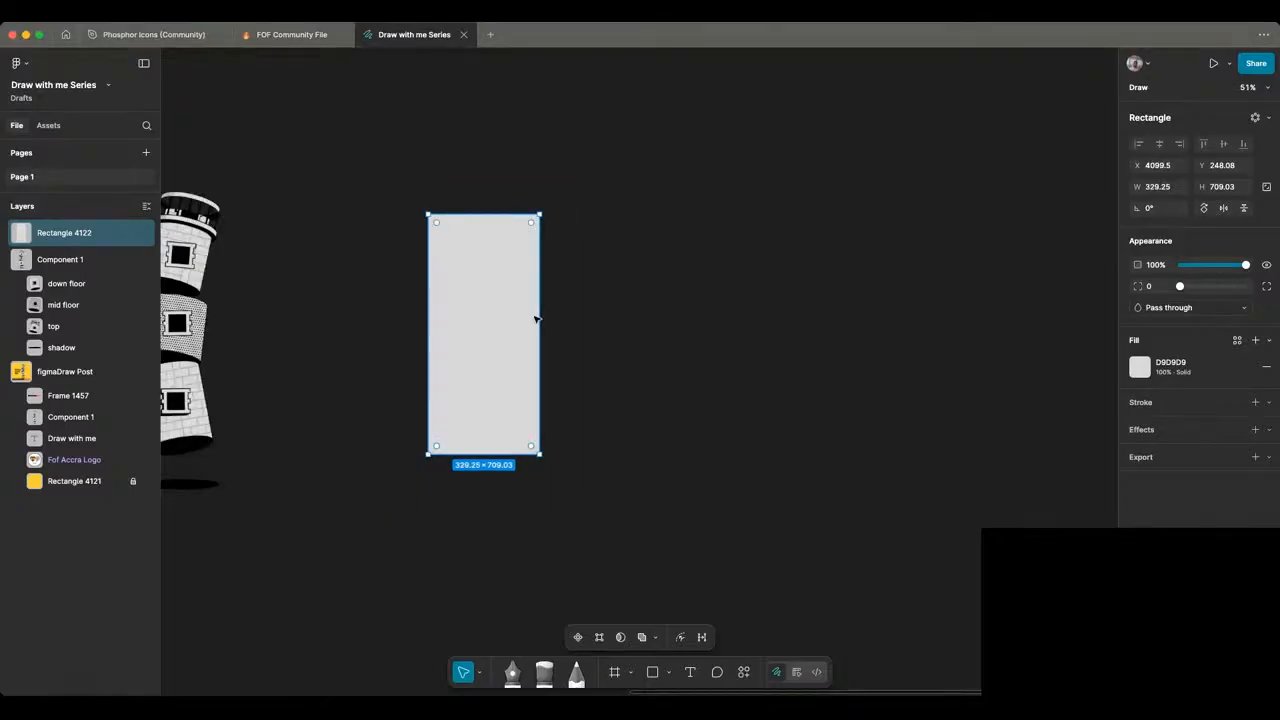
scroll(505, 317, right, 2)
drag(475, 315, 709, 297)
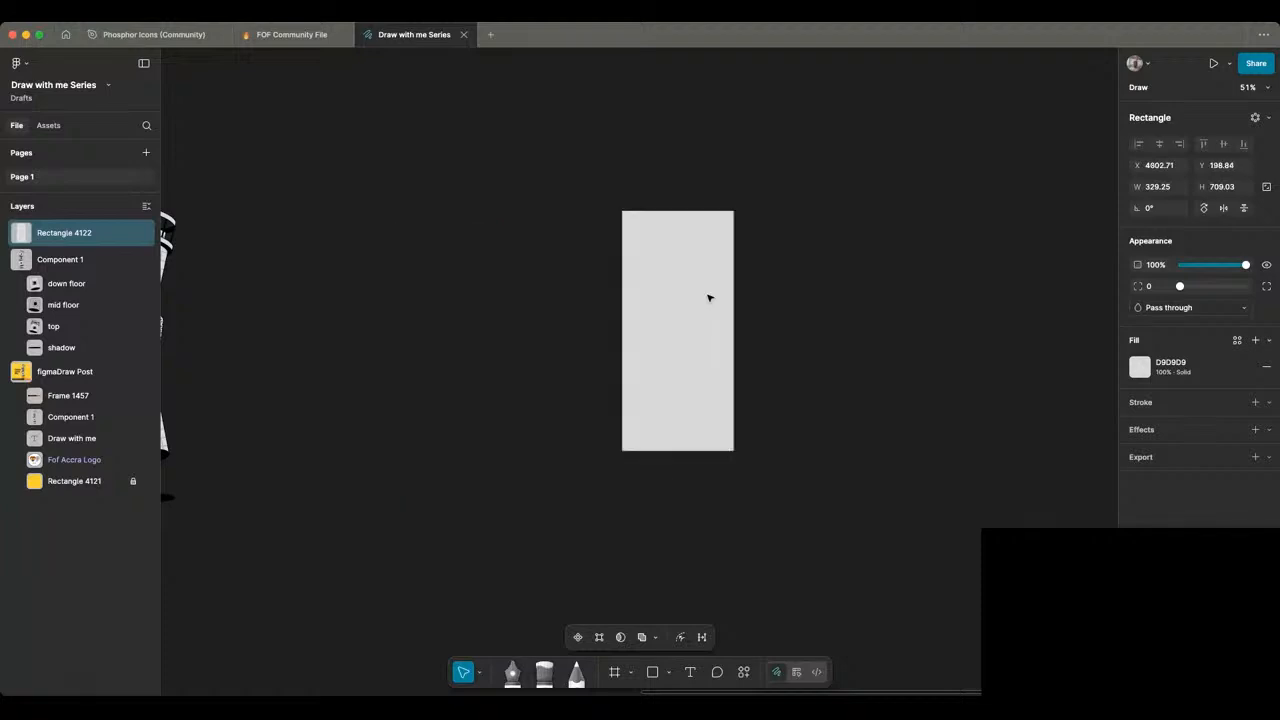
scroll(680, 296, right, 5)
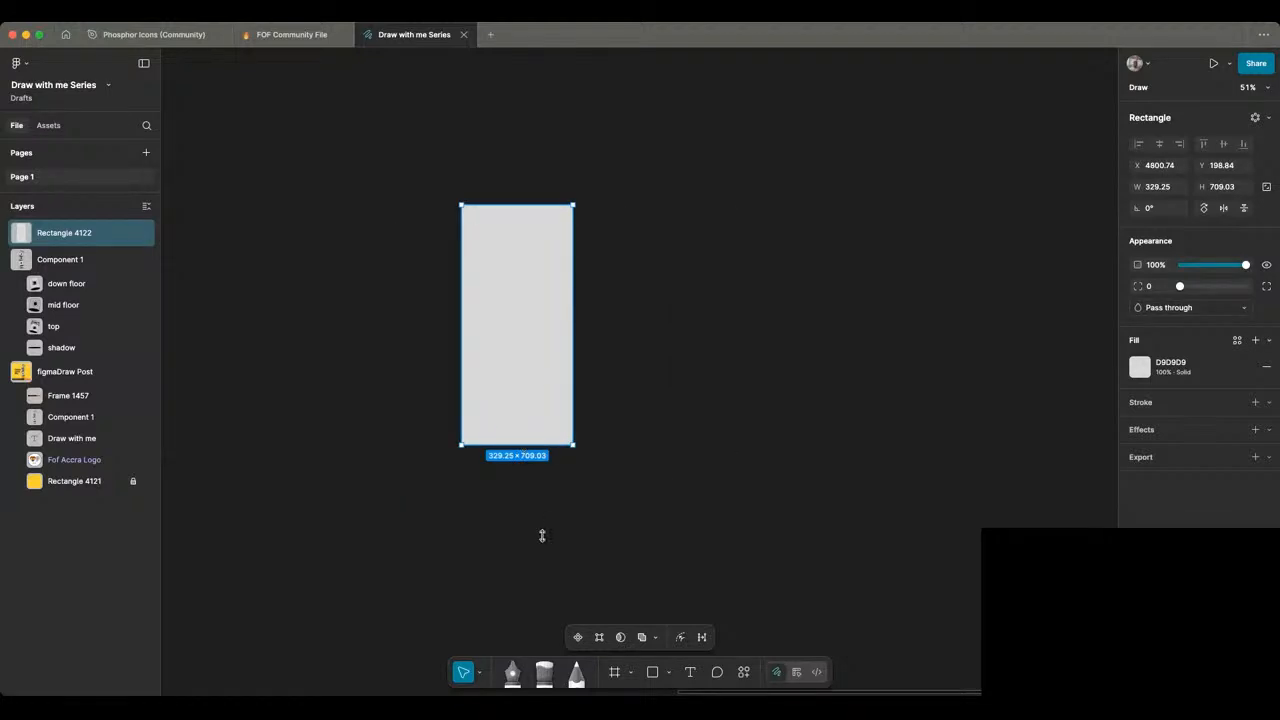
Step: Enlarge the rectangle to about 591 wide and 1567 tall, stretching it downward
drag(542, 536, 551, 634)
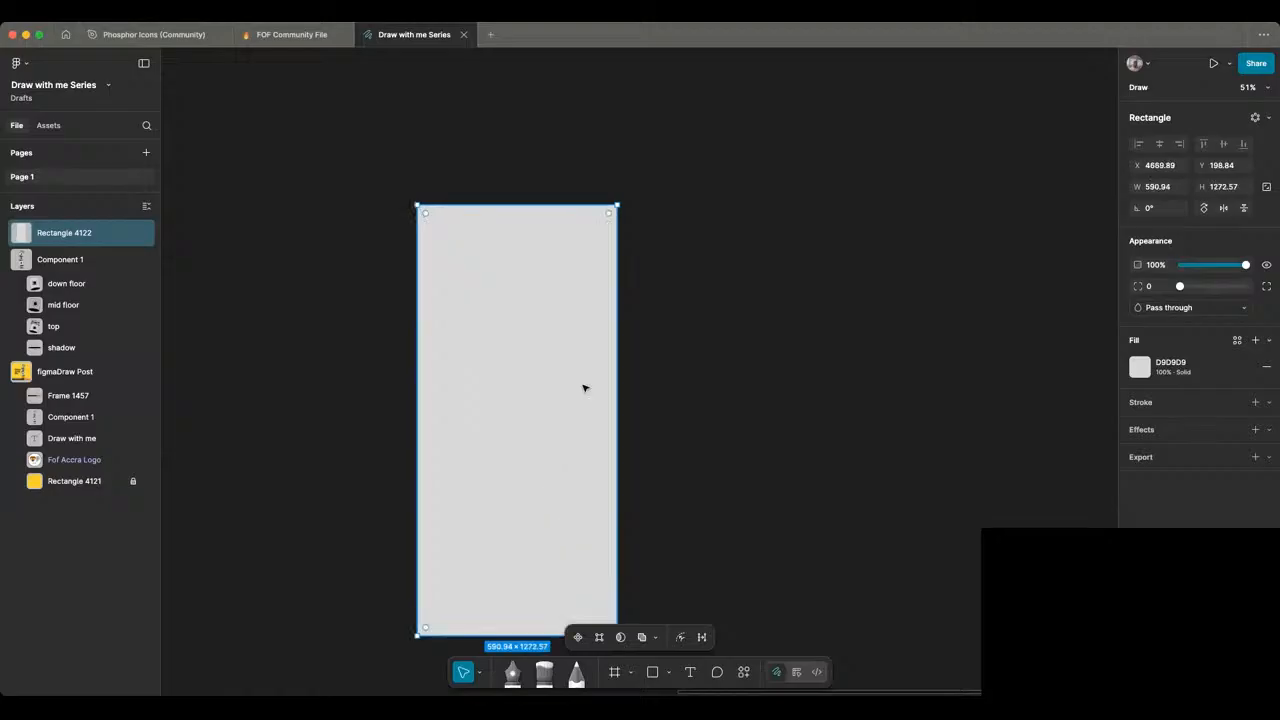
scroll(584, 388, down, 3)
right_click(583, 389)
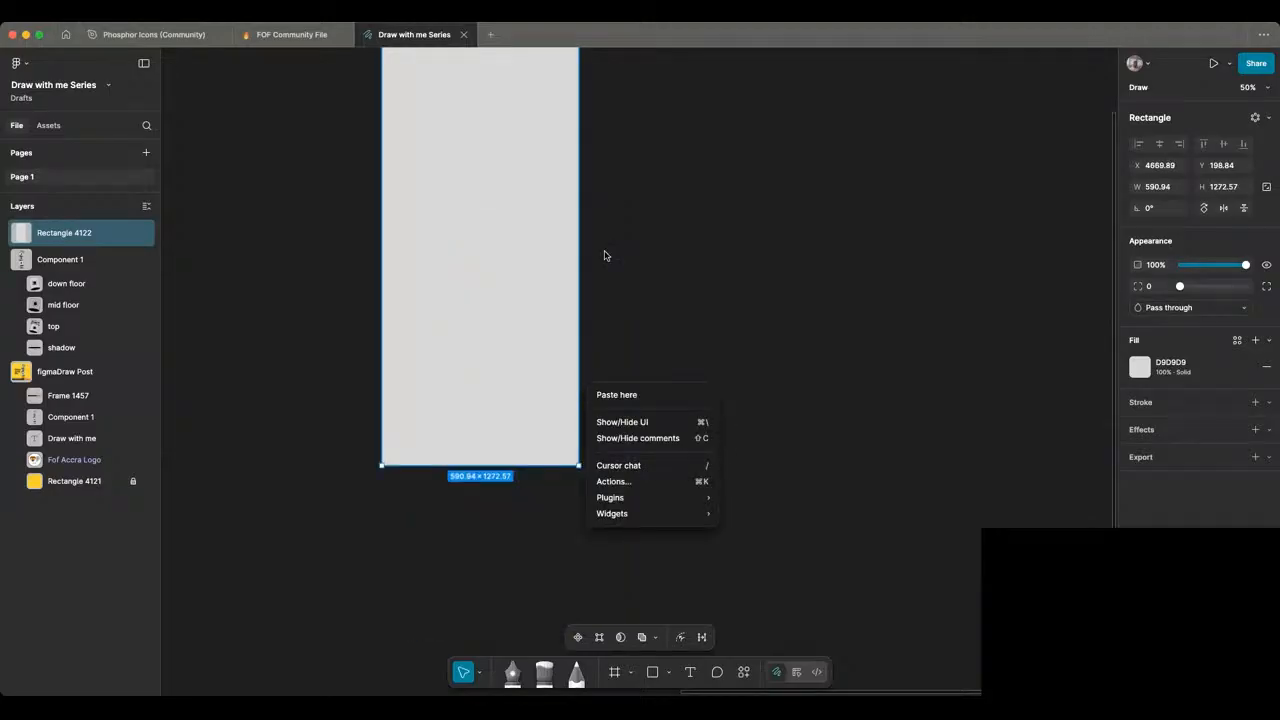
scroll(605, 256, up, 2)
scroll(606, 255, down, 1)
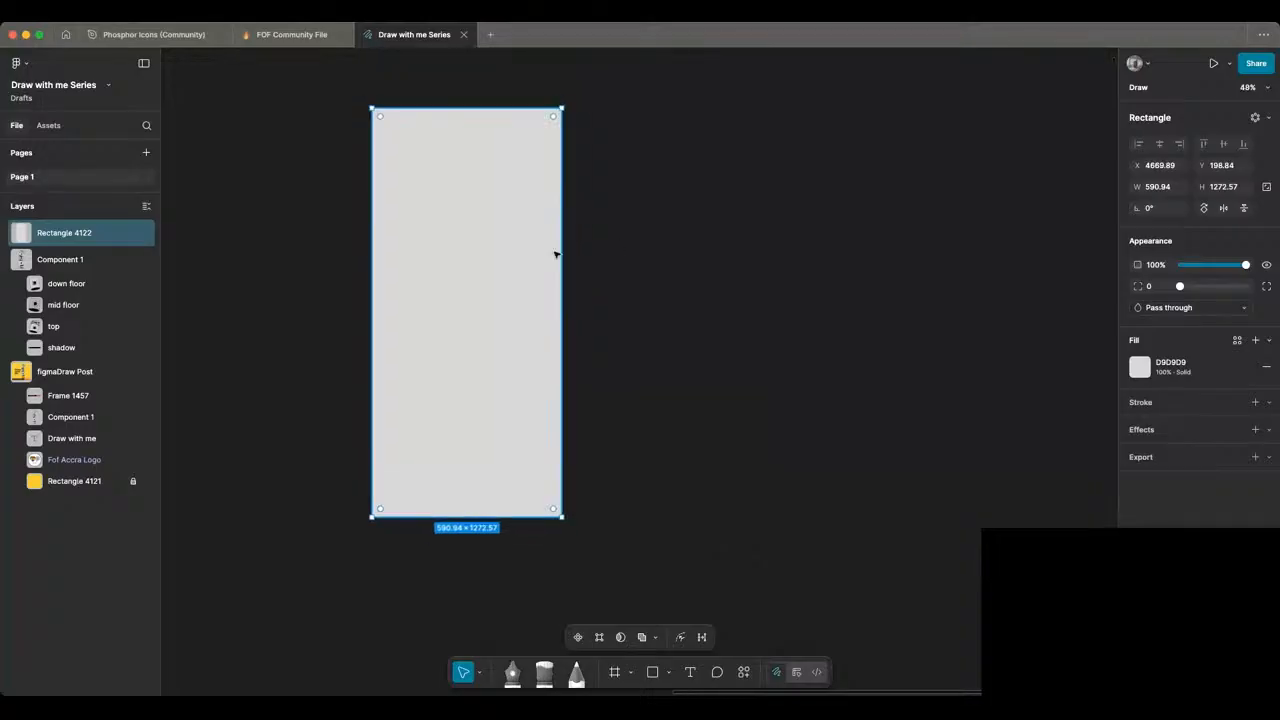
scroll(555, 300, left, 2)
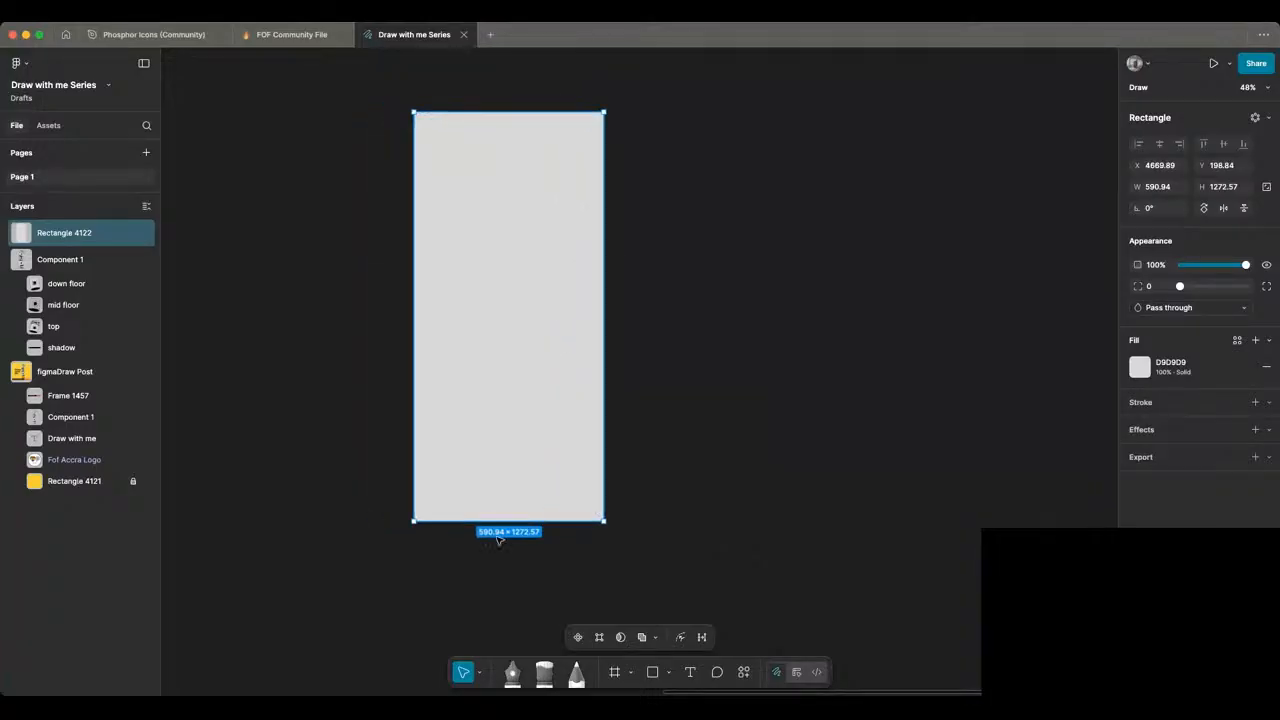
drag(506, 522, 506, 615)
click(704, 362)
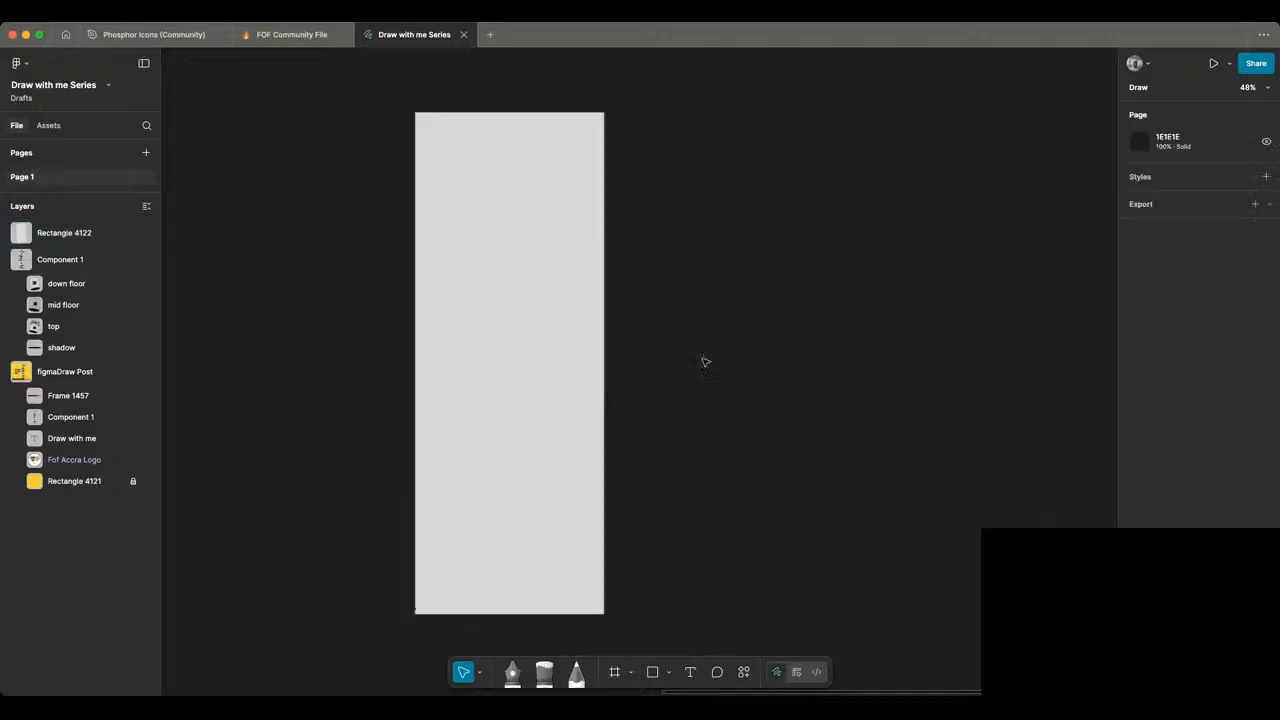
scroll(705, 362, down, 2)
scroll(705, 362, right, 1)
click(527, 354)
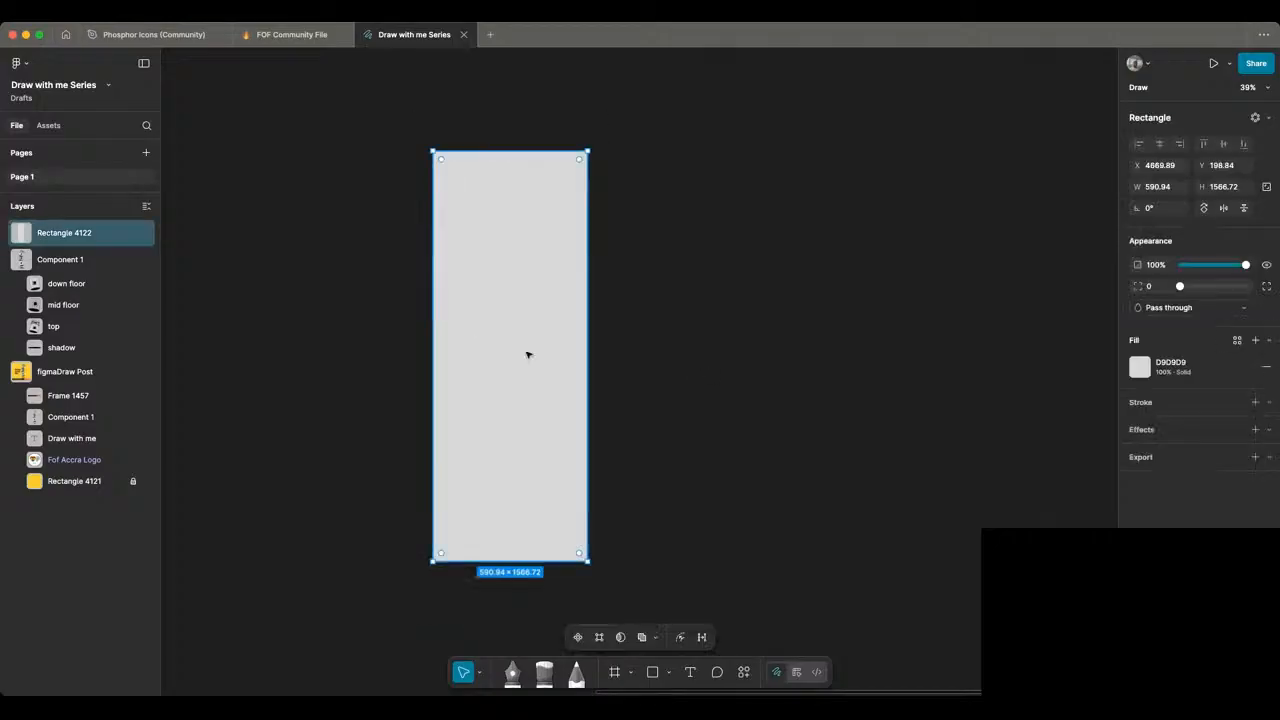
Step: Edit the rectangle as a vector and shift its bottom-left point 40 px outward to X 4629.89
scroll(504, 360, down, 2)
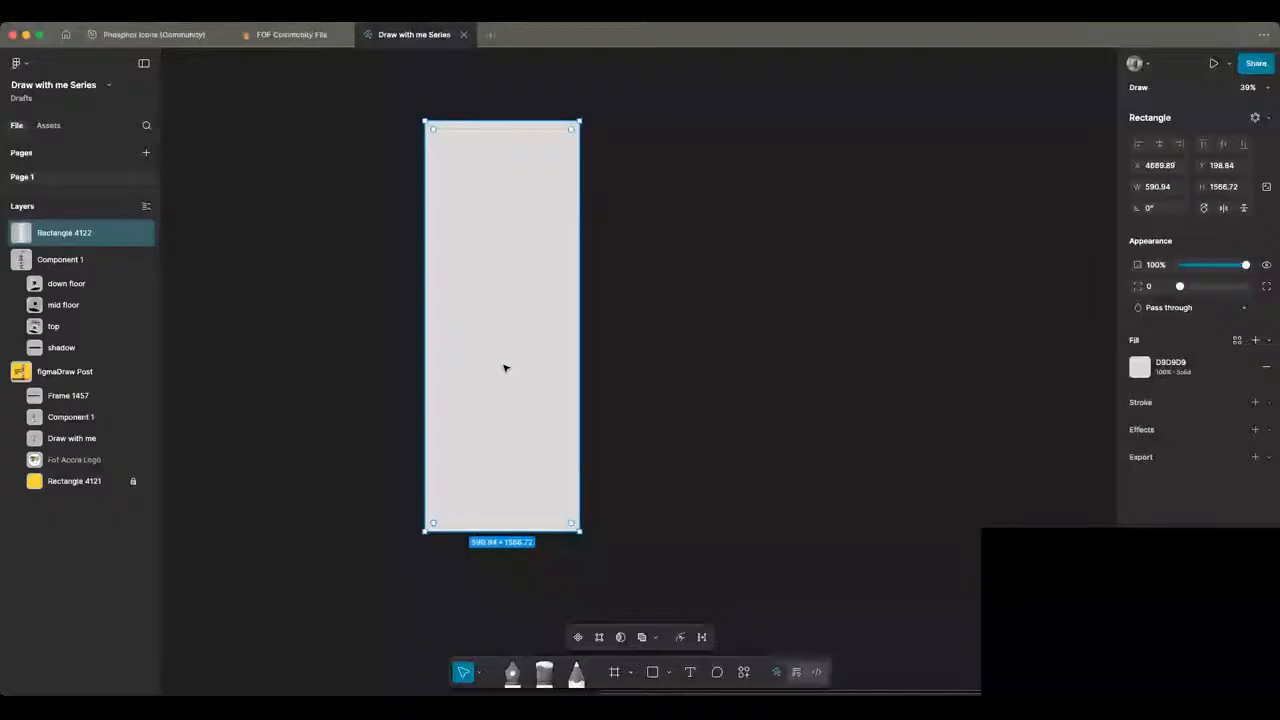
scroll(505, 368, right, 1)
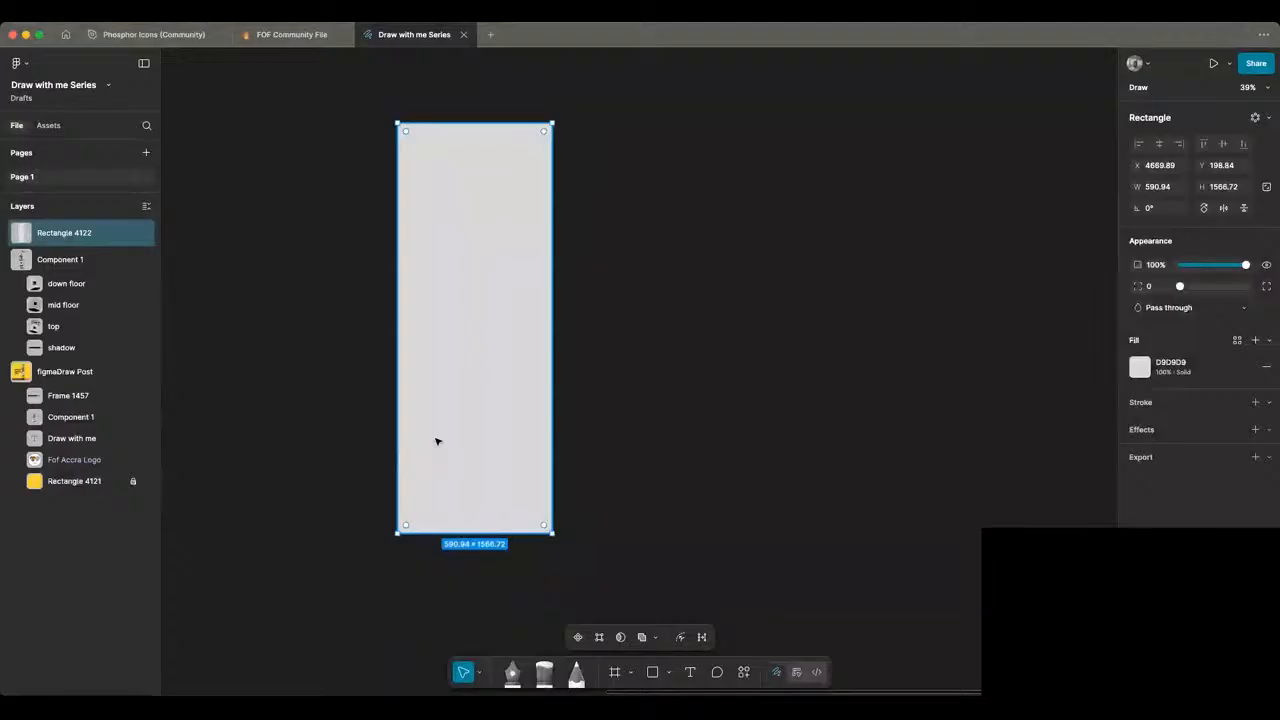
scroll(436, 441, down, 1)
scroll(461, 409, right, 1)
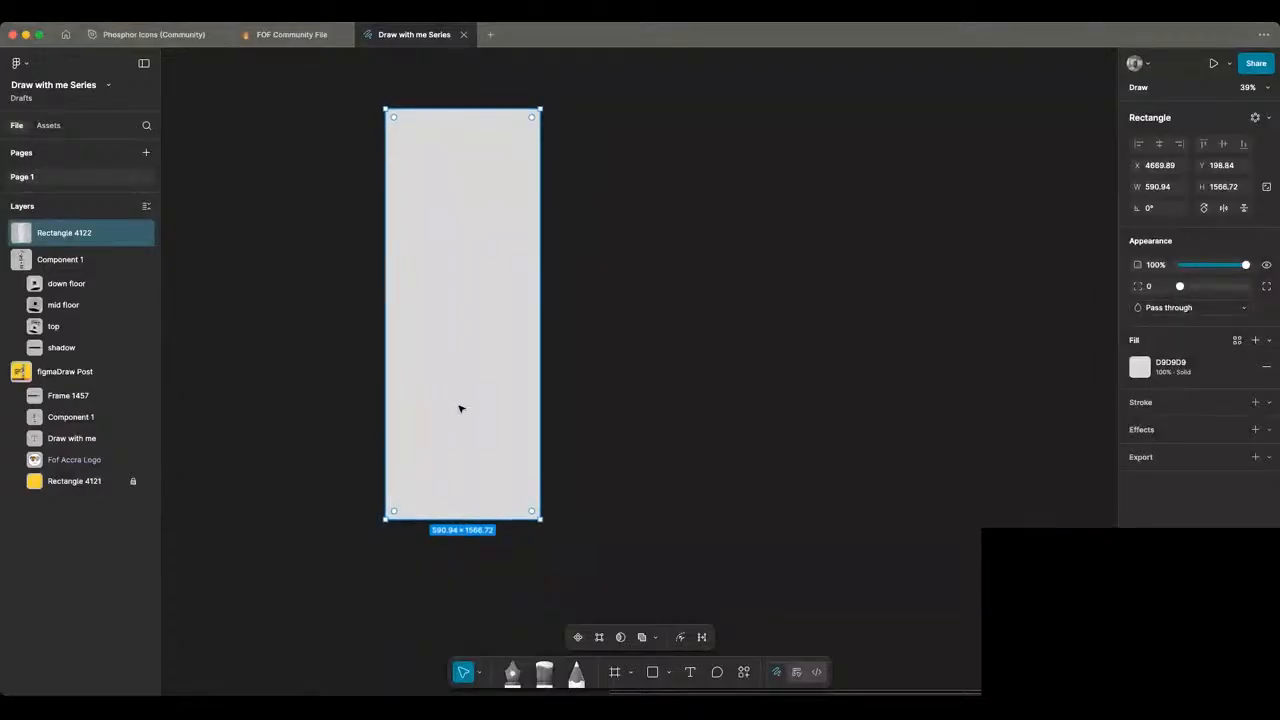
double_click(460, 408)
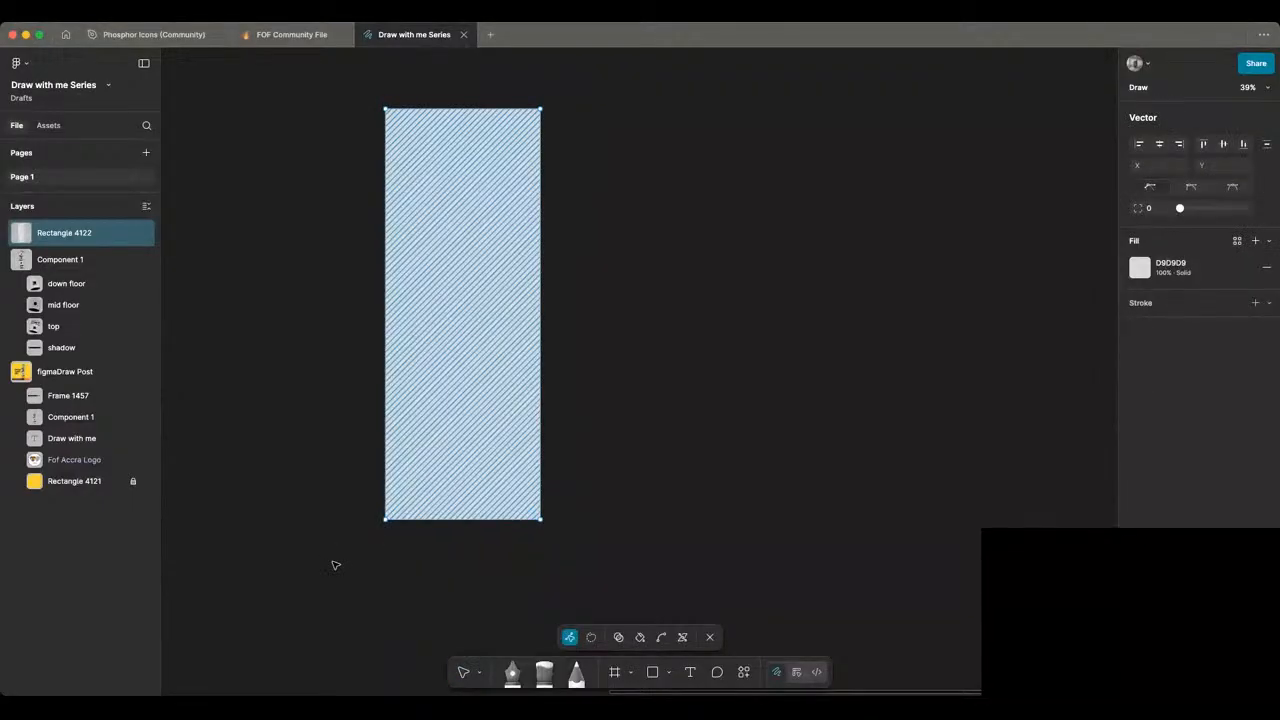
click(385, 519)
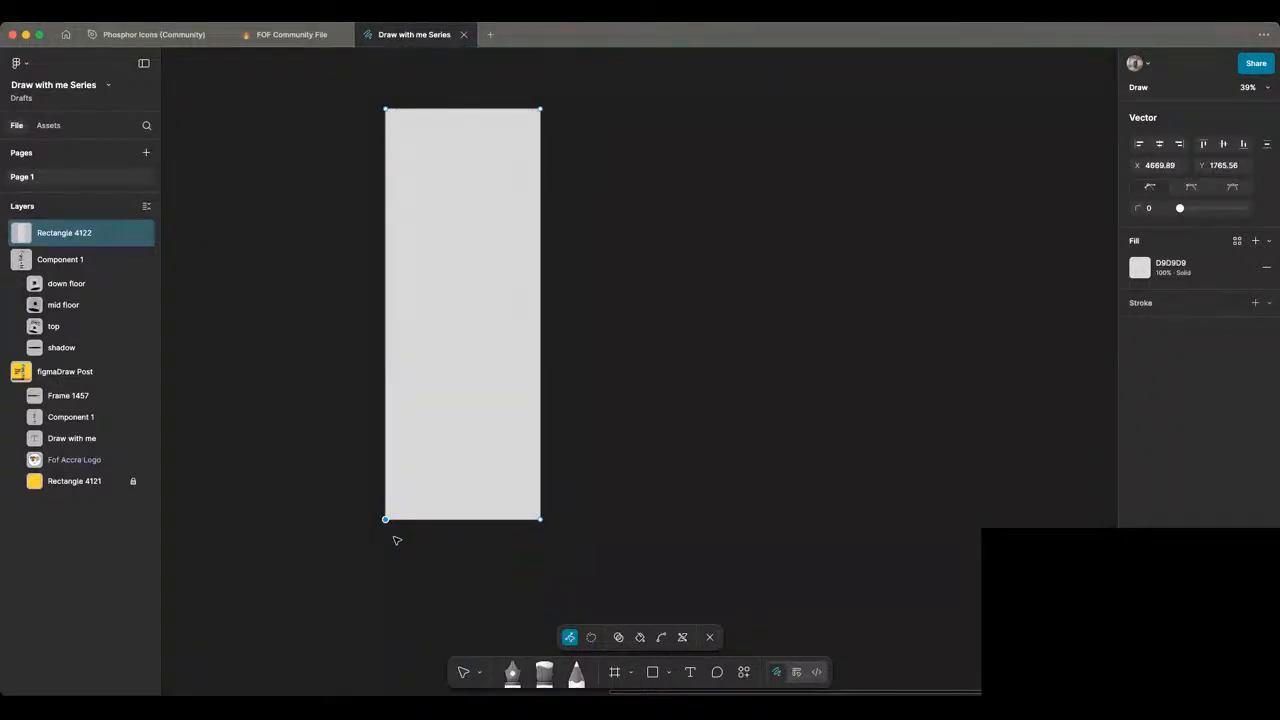
key(shift+Left)
key(shift+Left)
key(shift+Left)
key(shift+Left)
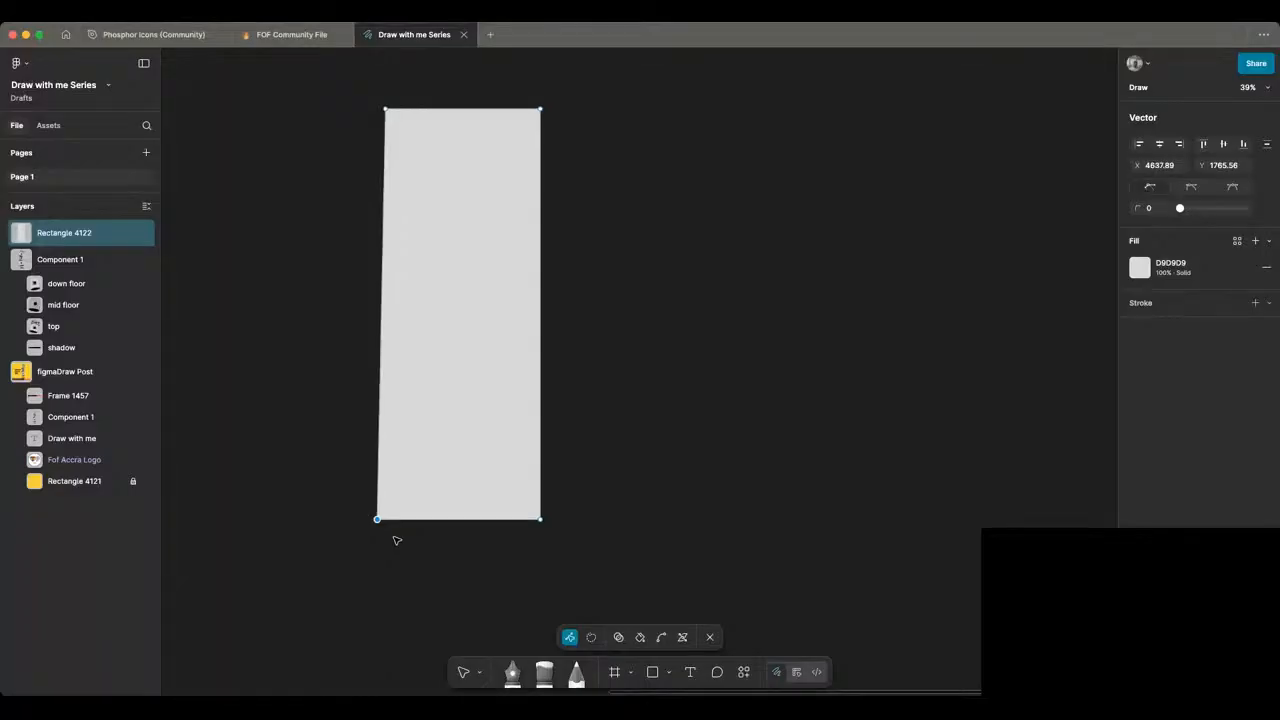
key(shift+Left)
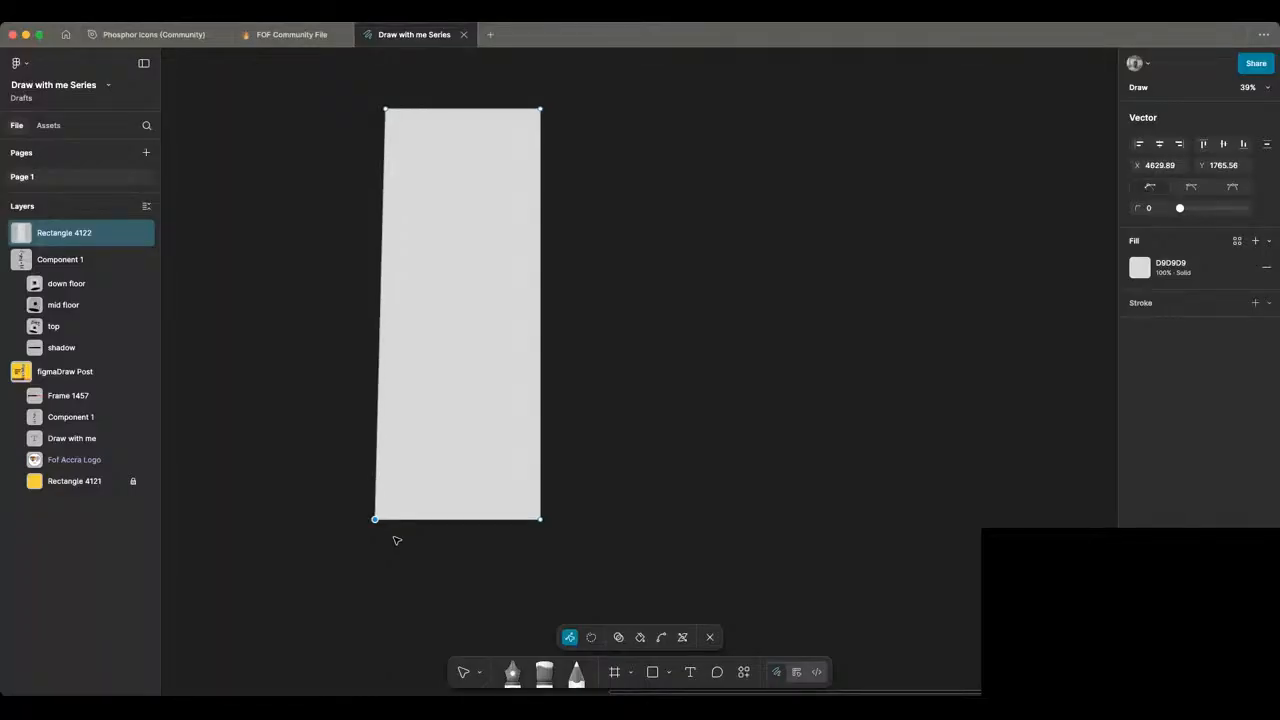
Step: Shift the rectangle's bottom-right point 40 px outward to complete a symmetrical taper, and leave vector editing
drag(588, 566, 510, 483)
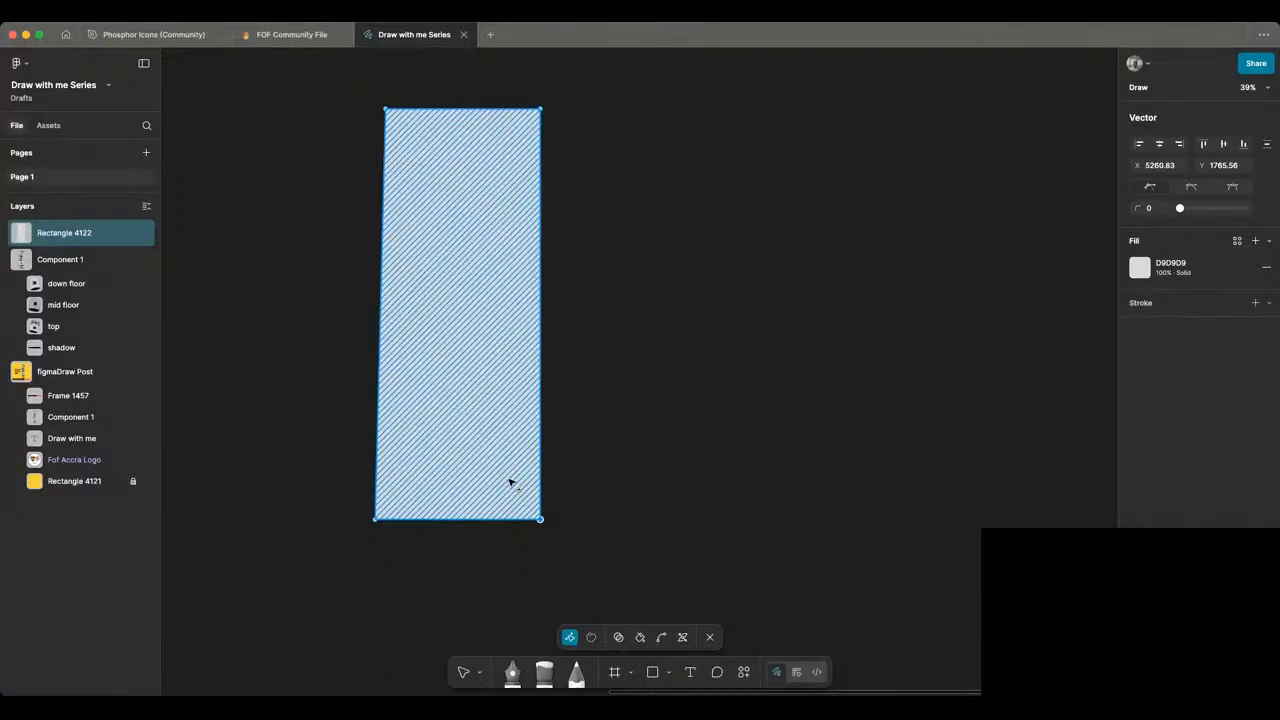
key(shift+Right)
key(shift+Right)
key(shift+Right)
key(shift+Right)
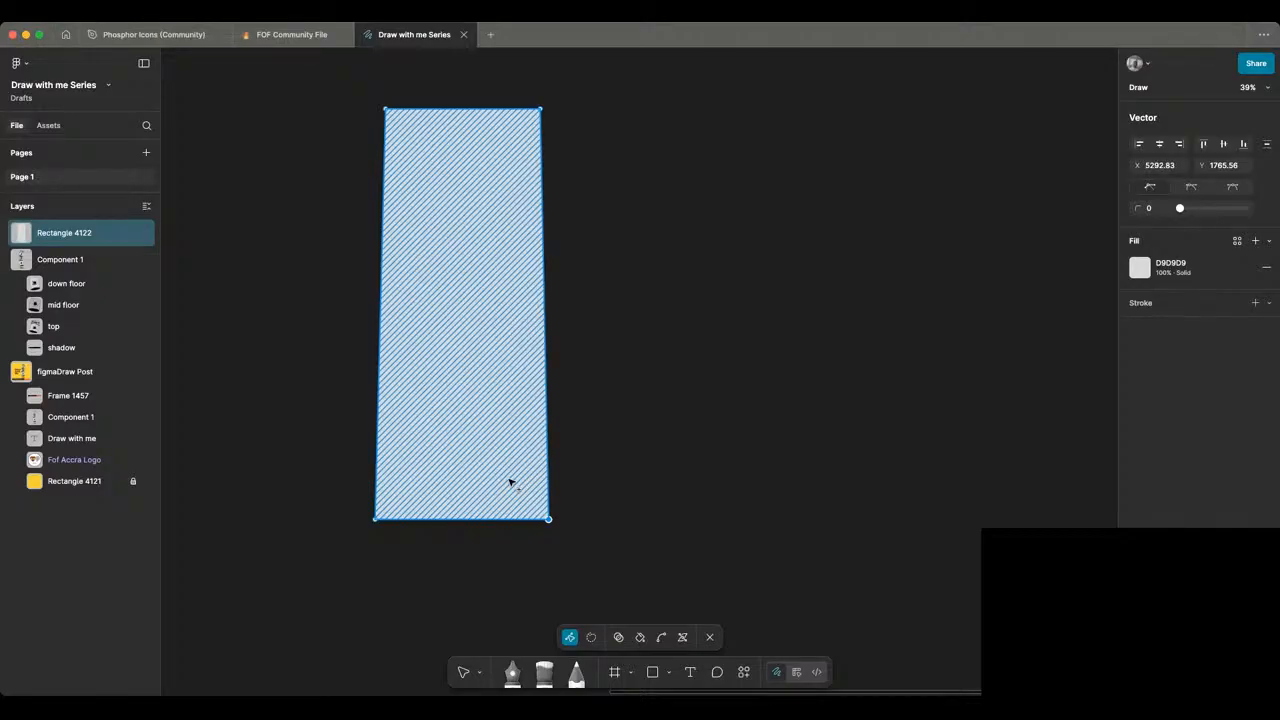
key(shift+Right)
click(582, 446)
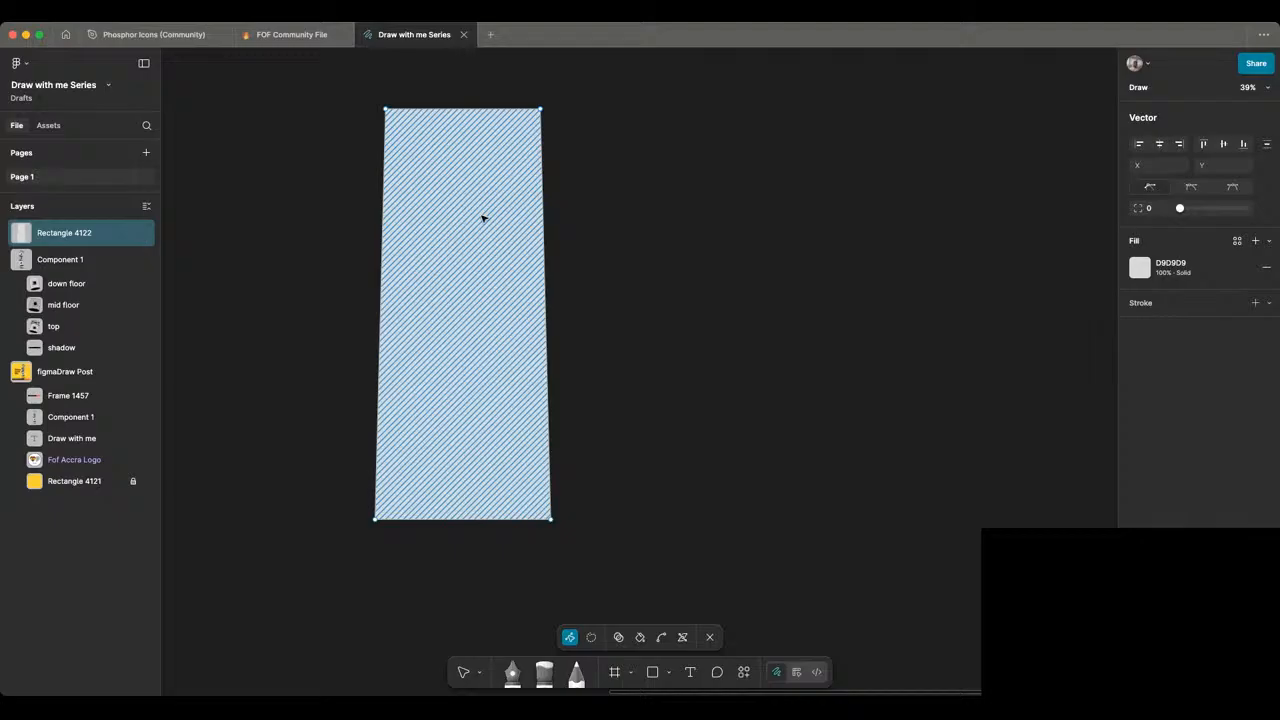
key(Escape)
key(Escape)
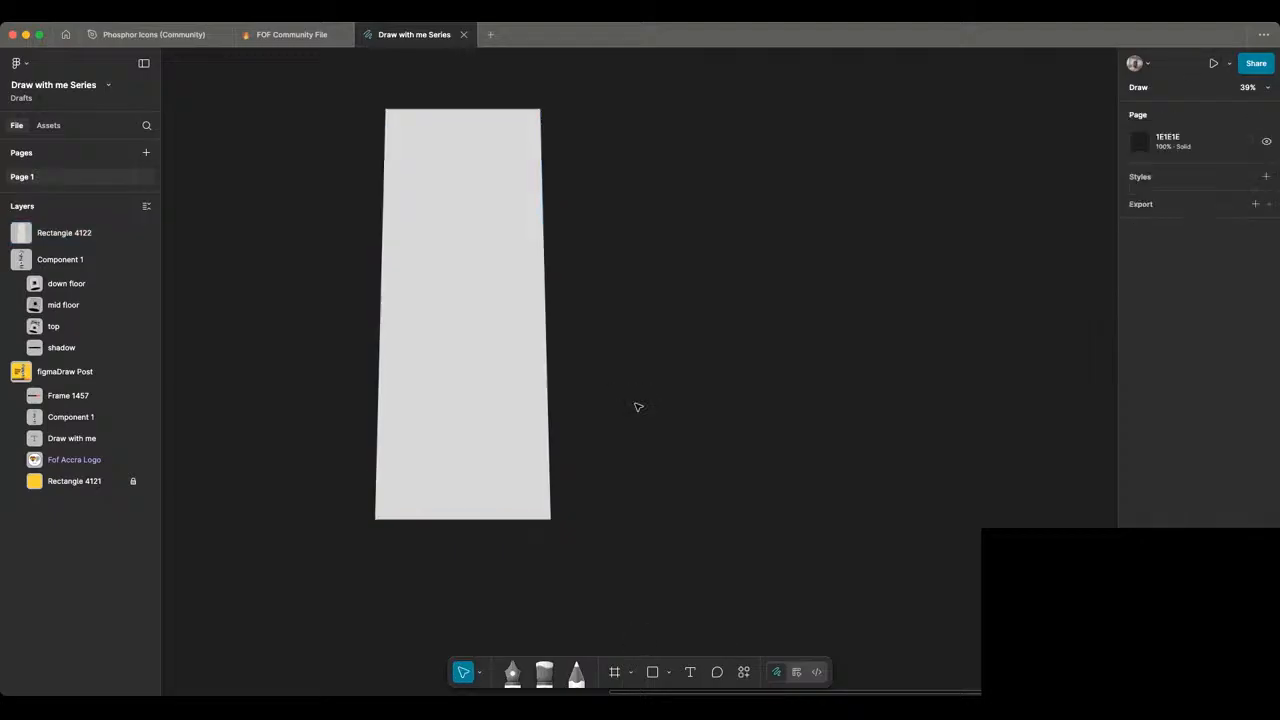
click(530, 352)
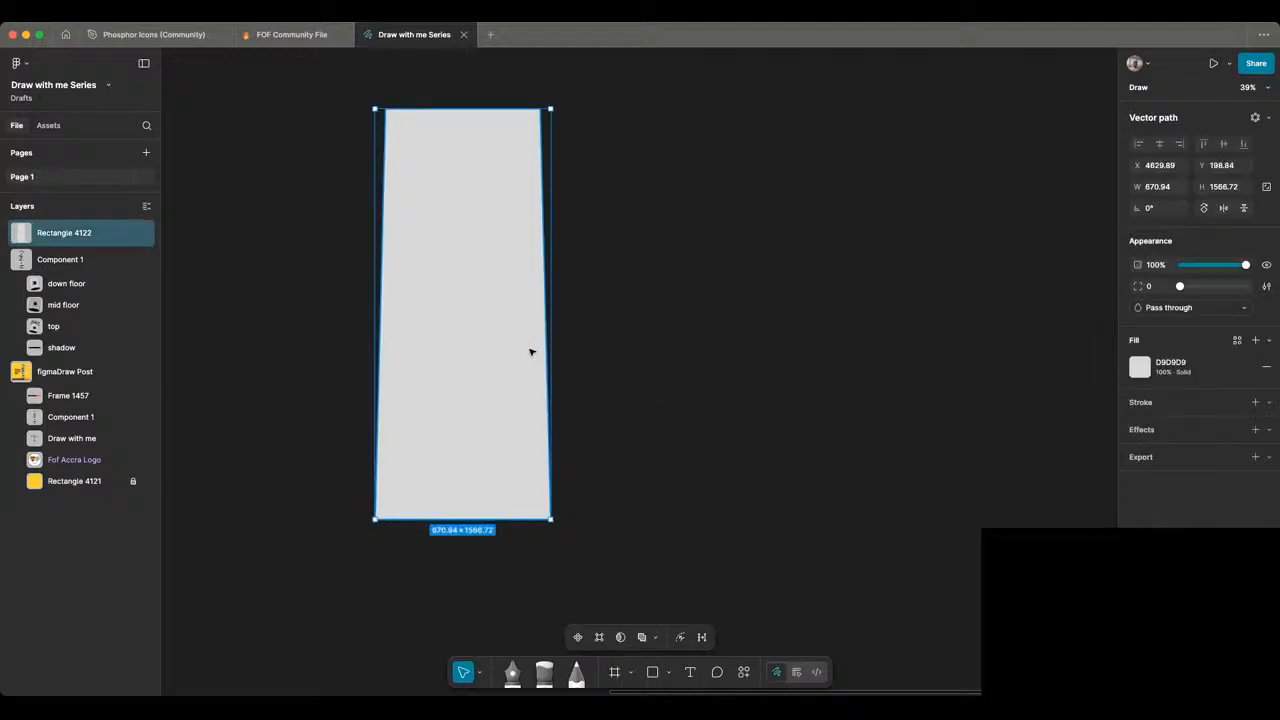
click(608, 357)
Step: Swap the tapered shape's D9D9D9 fill for a stroke of the same colour
scroll(610, 358, down, 2)
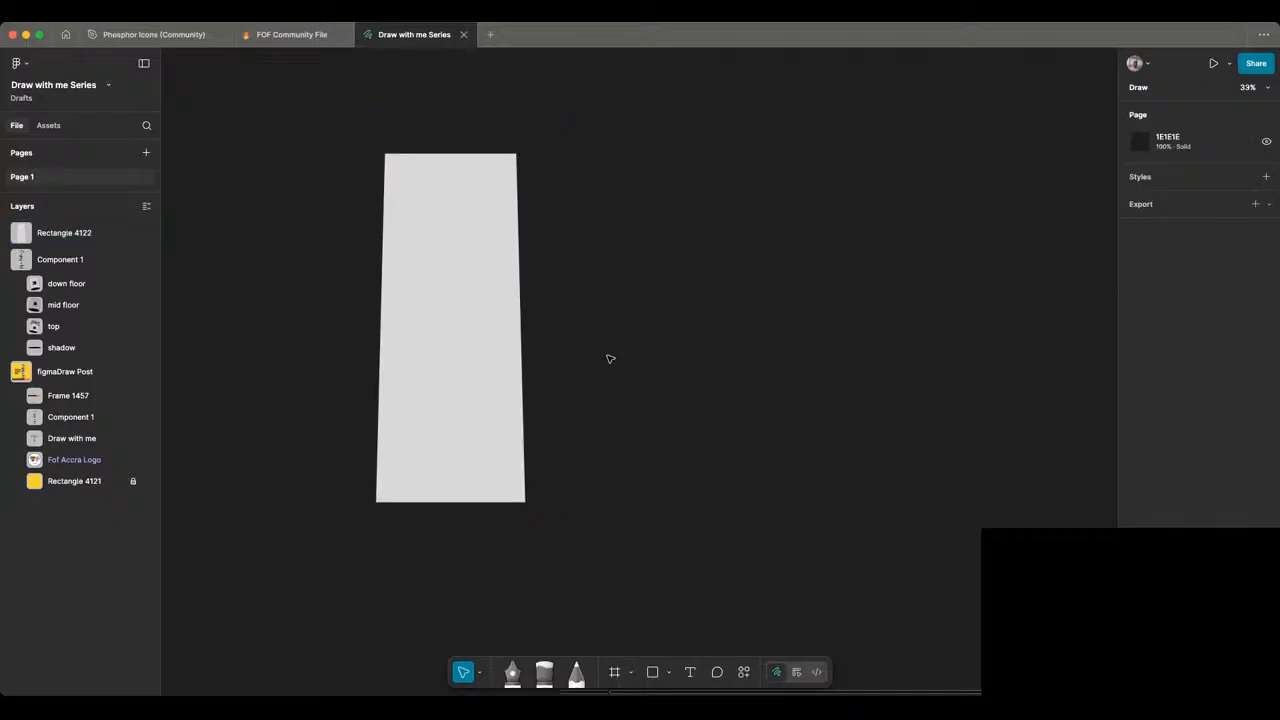
scroll(610, 358, down, 1)
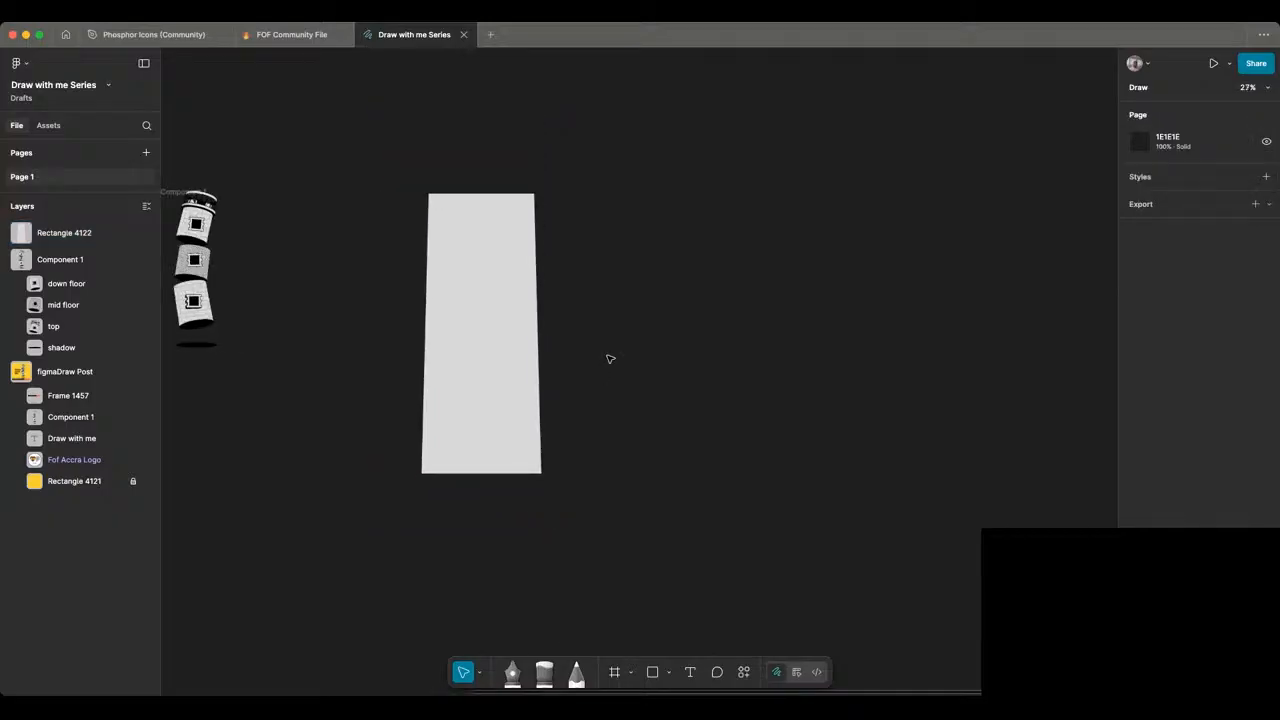
scroll(590, 342, up, 2)
scroll(588, 340, down, 1)
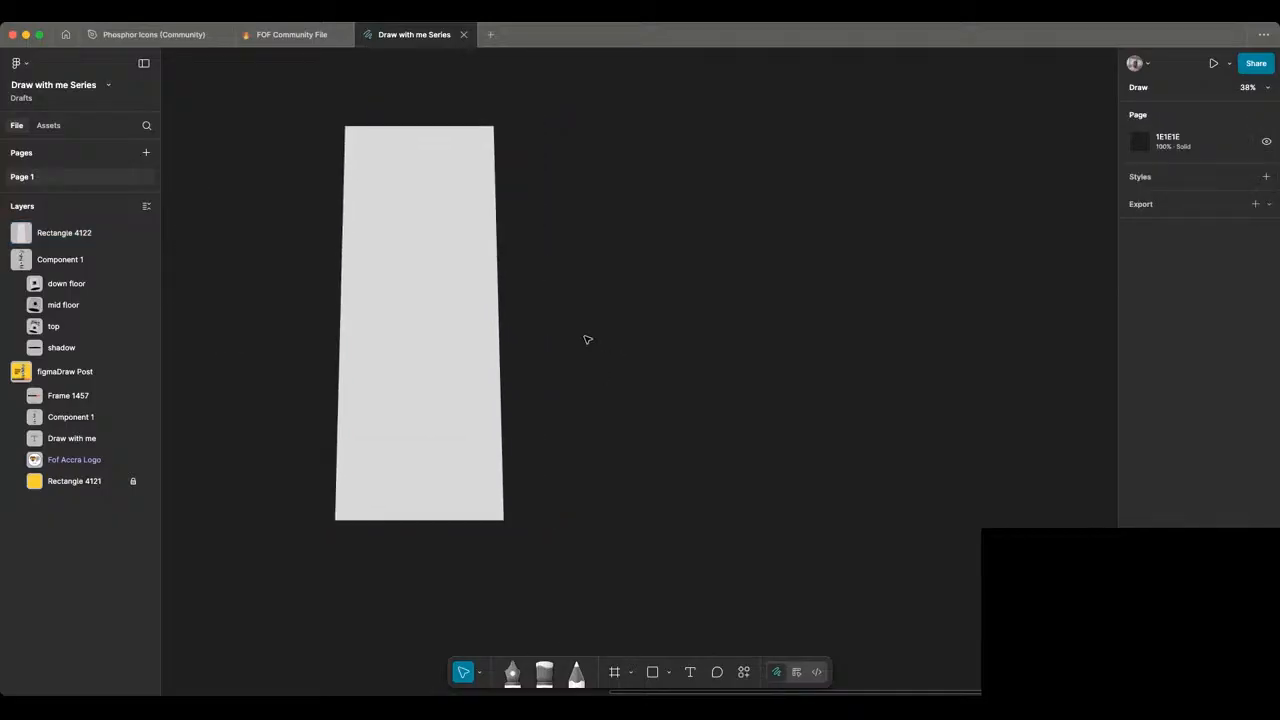
click(422, 295)
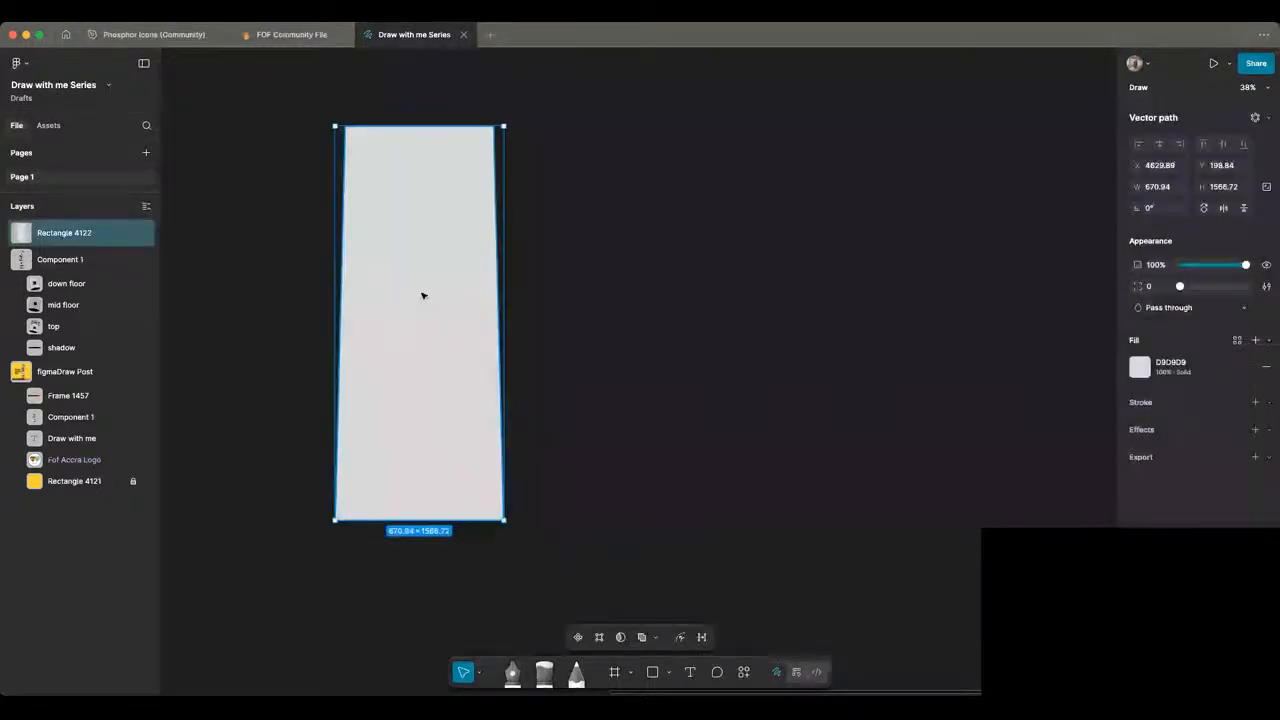
scroll(563, 390, up, 2)
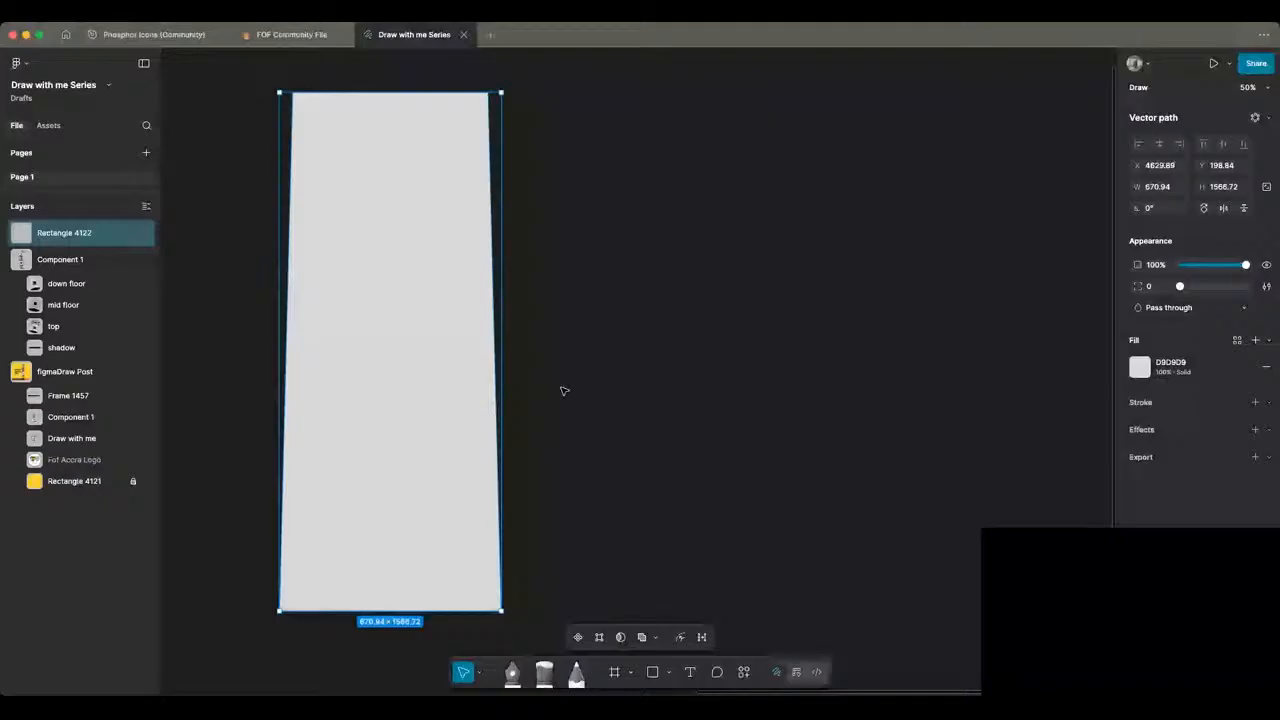
key(shift+x)
Step: Draw an ellipse about 1305 × 622 beside the tapered outline, level with its top edge
scroll(566, 375, down, 2)
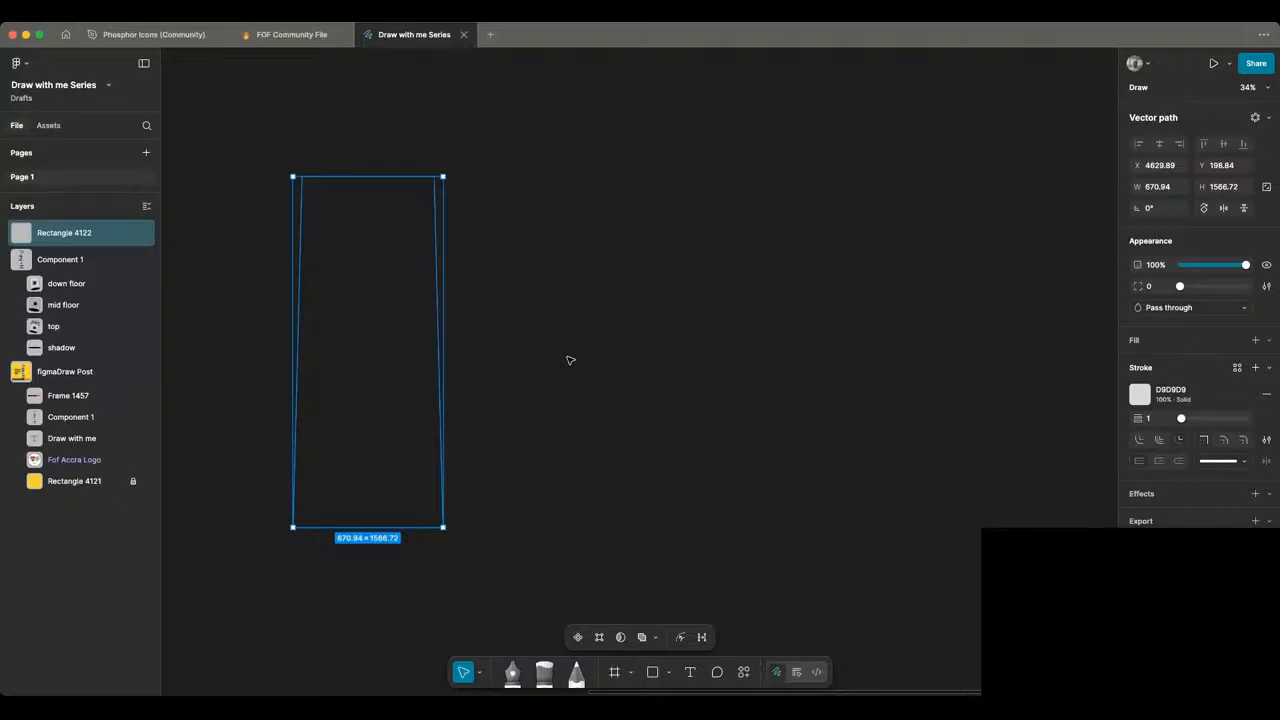
key(o)
drag(496, 213, 788, 352)
drag(625, 245, 556, 189)
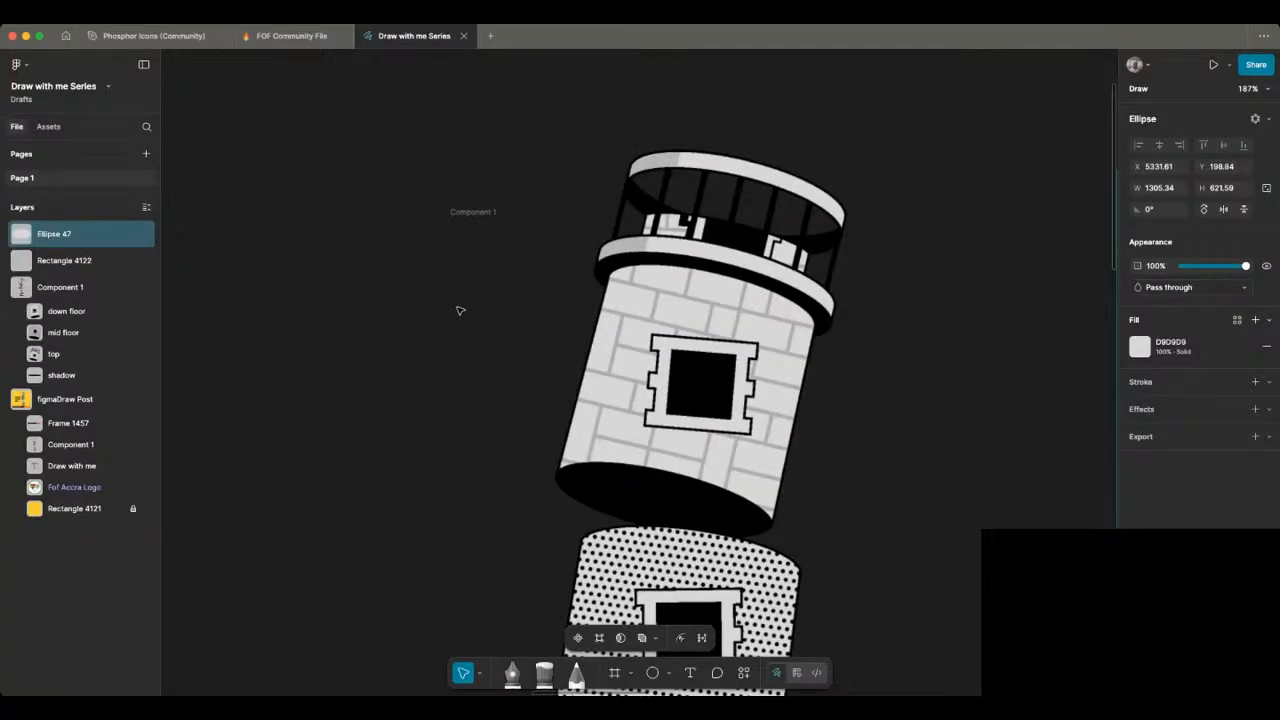
Step: Shrink the ellipse to about 782 × 275 and centre it over the top of the tapered outline
scroll(460, 310, right, 2)
scroll(460, 310, down, 1)
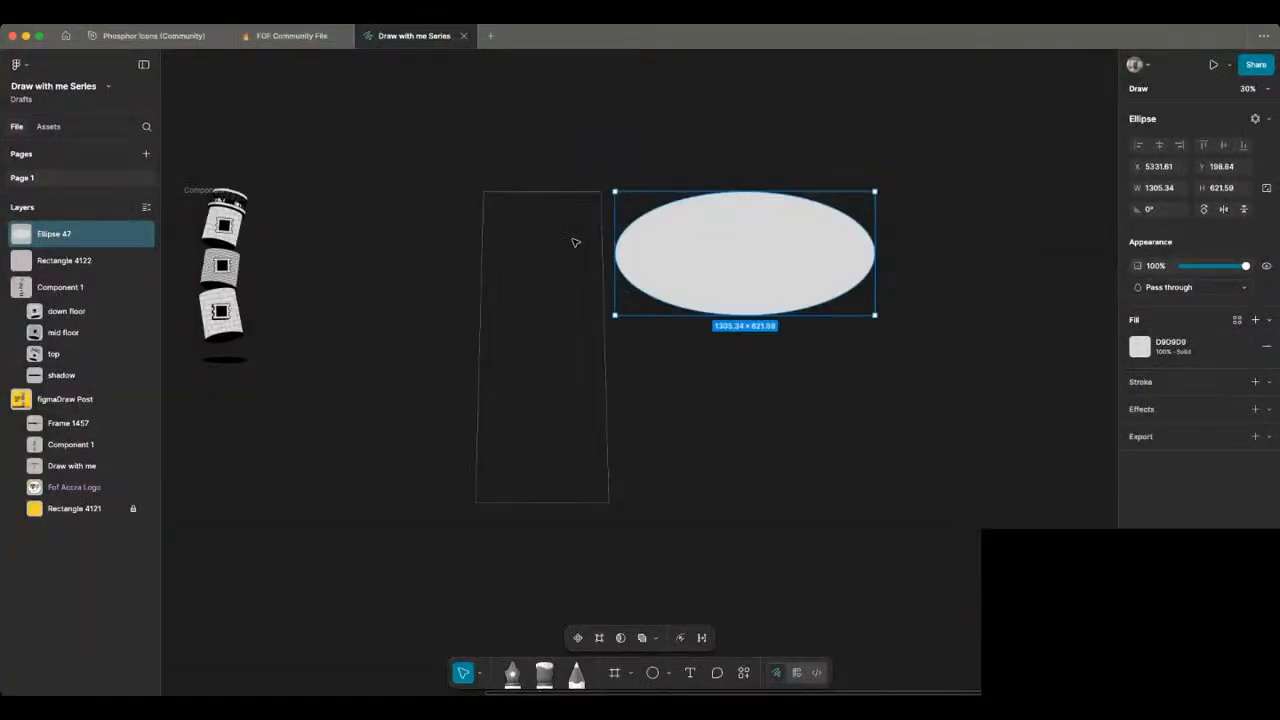
scroll(593, 232, right, 2)
scroll(593, 232, down, 1)
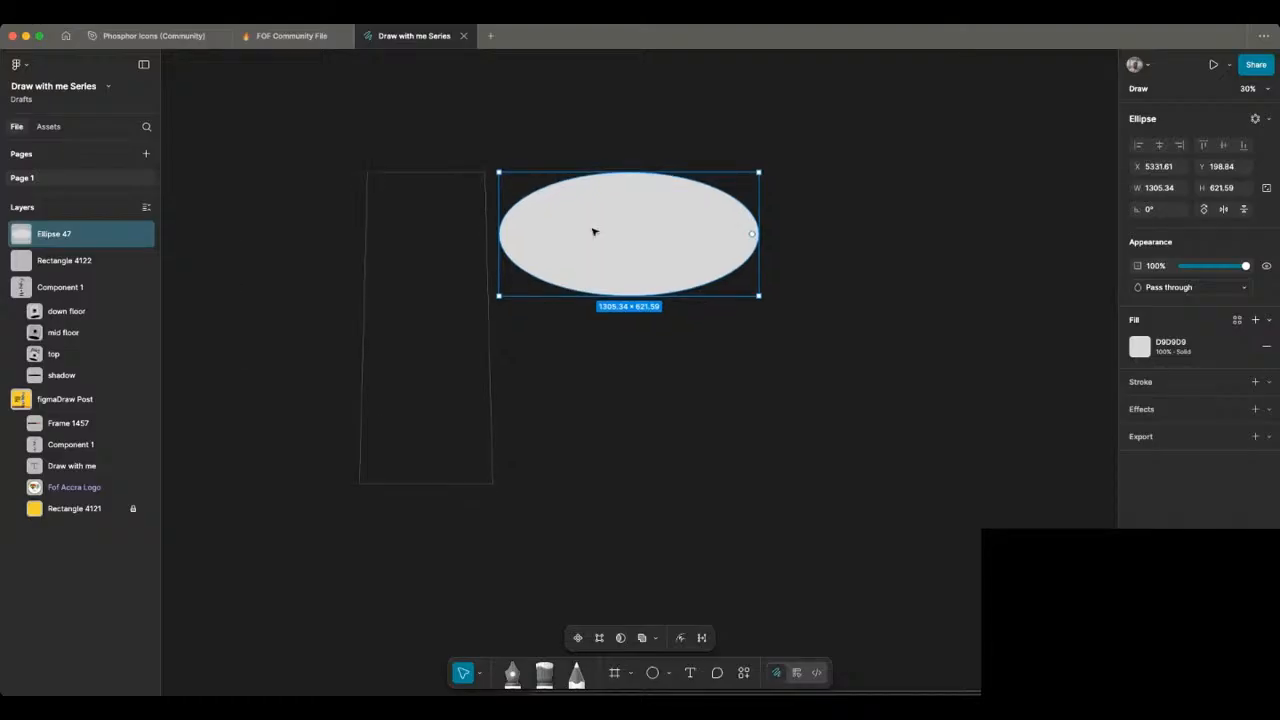
drag(758, 234, 505, 202)
key(alt)
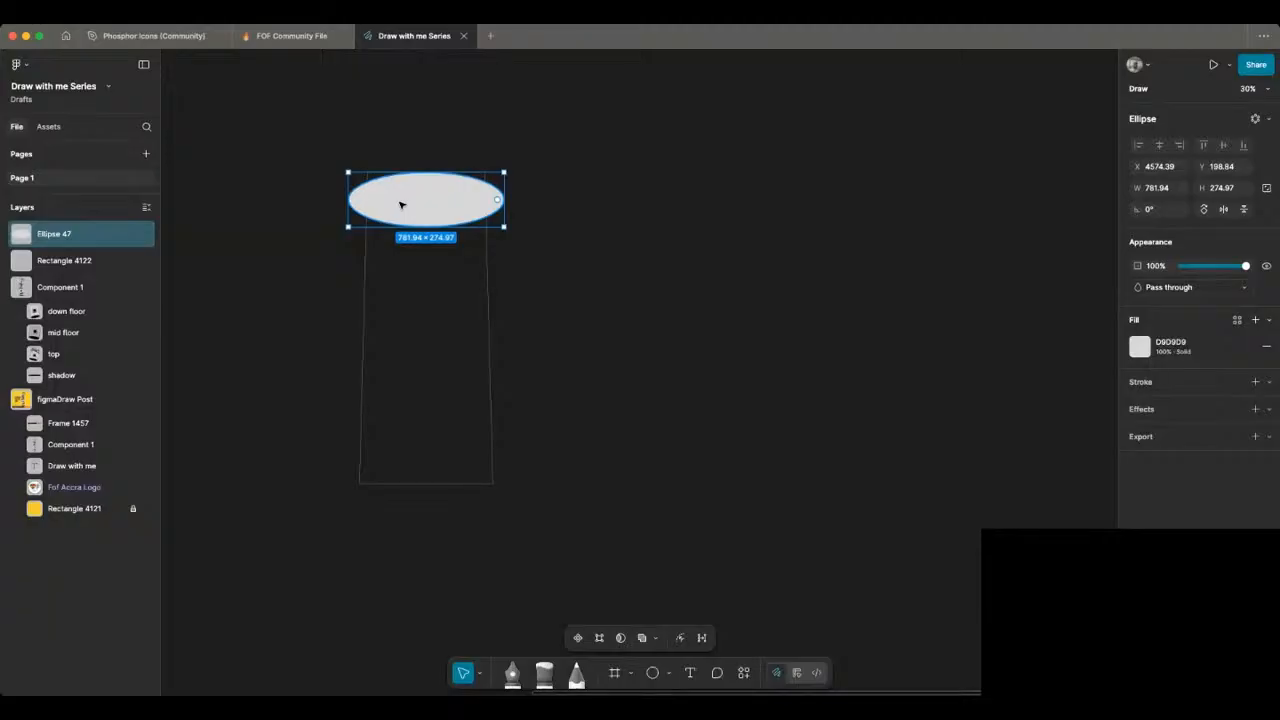
Step: Swap the ellipse's fill for a stroke and select it together with the tapered outline
key(shift+x)
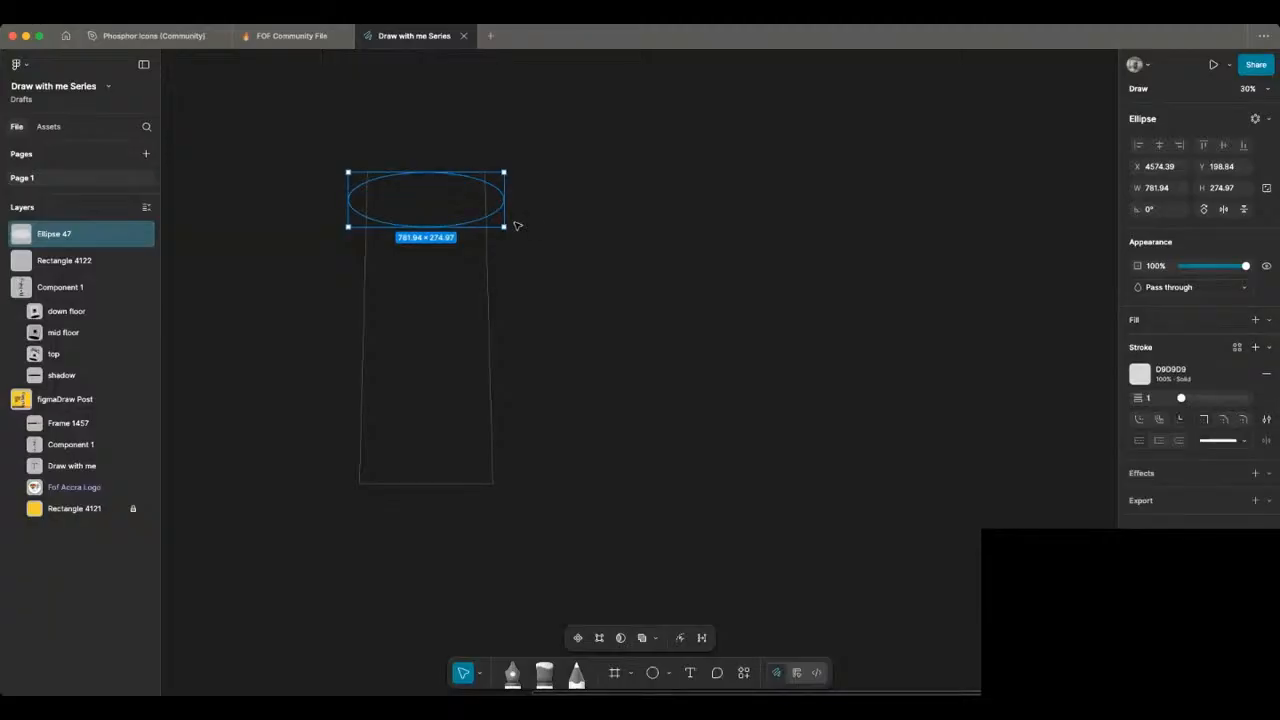
drag(564, 244, 338, 100)
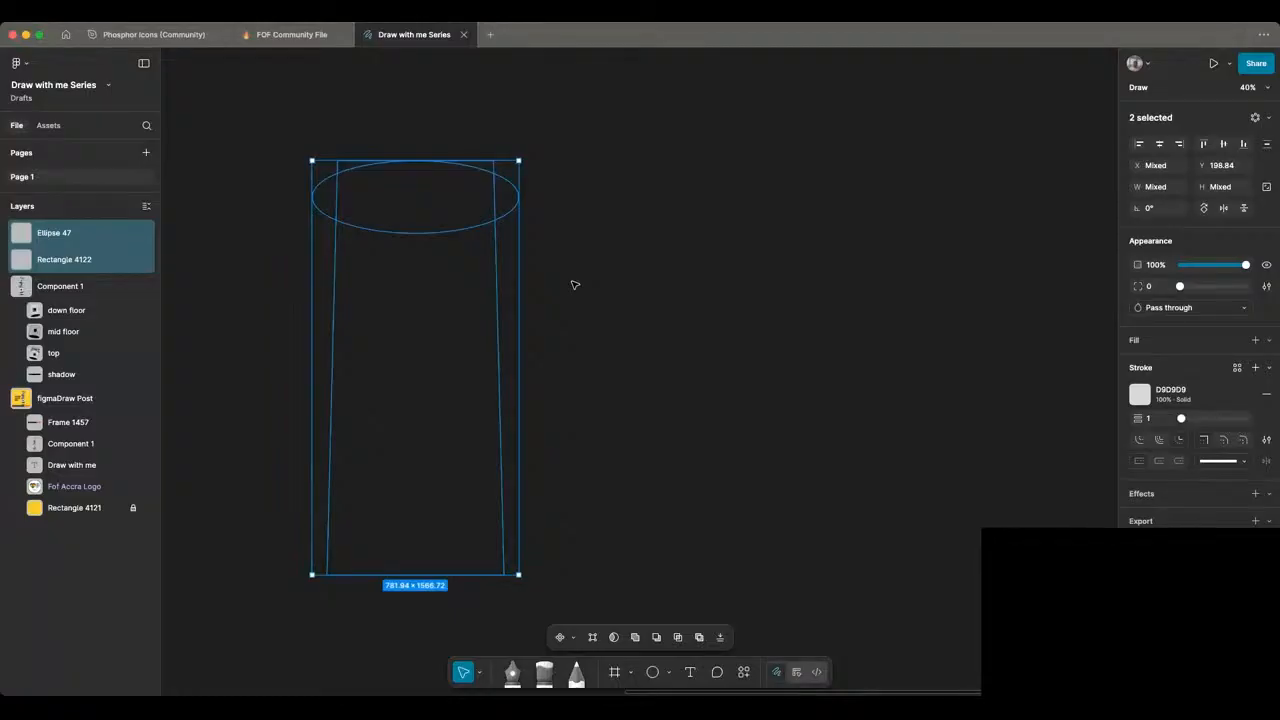
Step: Flatten and narrow the top ellipse to about 645 × 157, keeping it centred over the tapered outline
key(Escape)
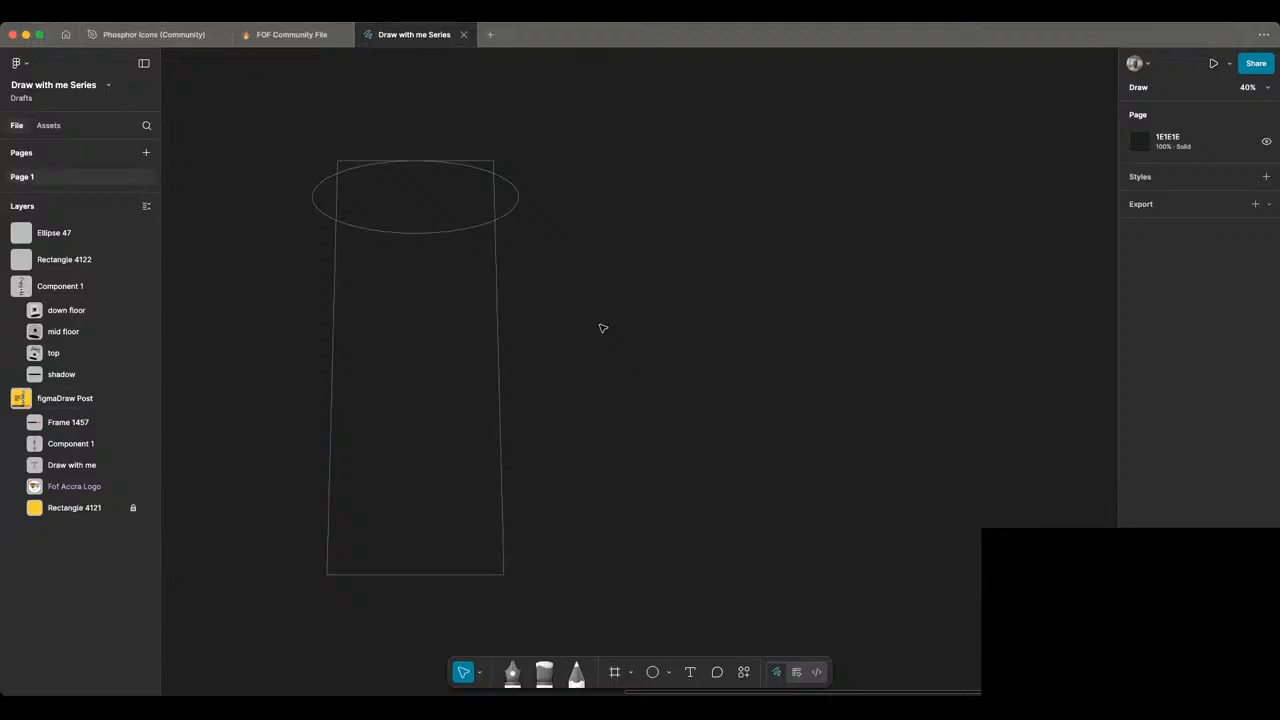
click(419, 233)
drag(419, 232, 415, 200)
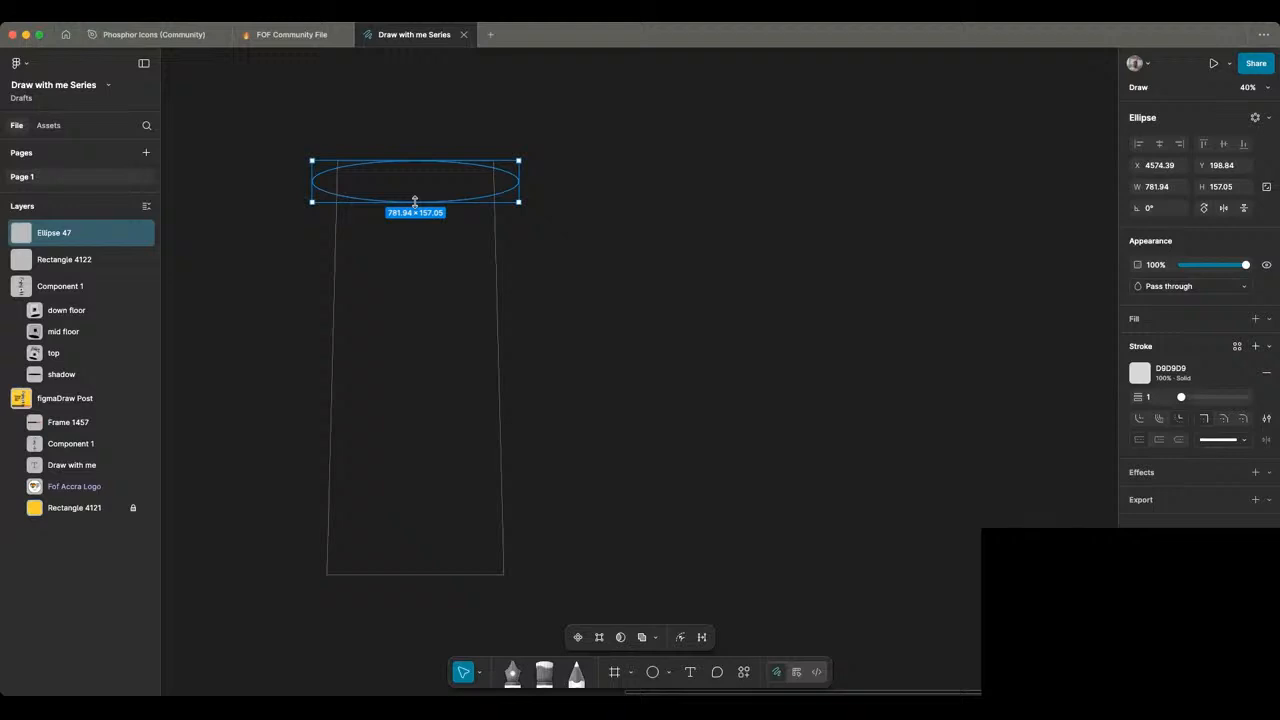
click(472, 178)
click(500, 170)
drag(518, 180, 499, 183)
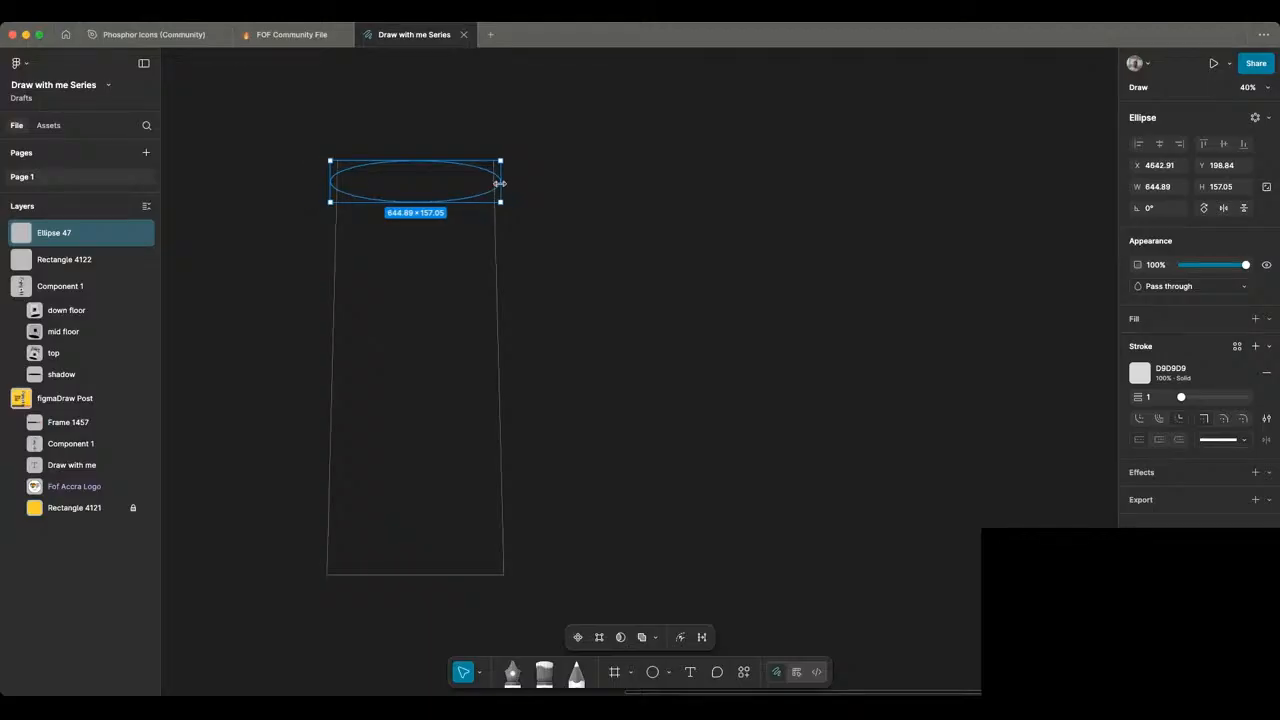
Step: Copy the top ellipse about a third of the way down the tapered outline and widen the copy to about 722
scroll(382, 181, left, 1)
scroll(382, 181, left, 5)
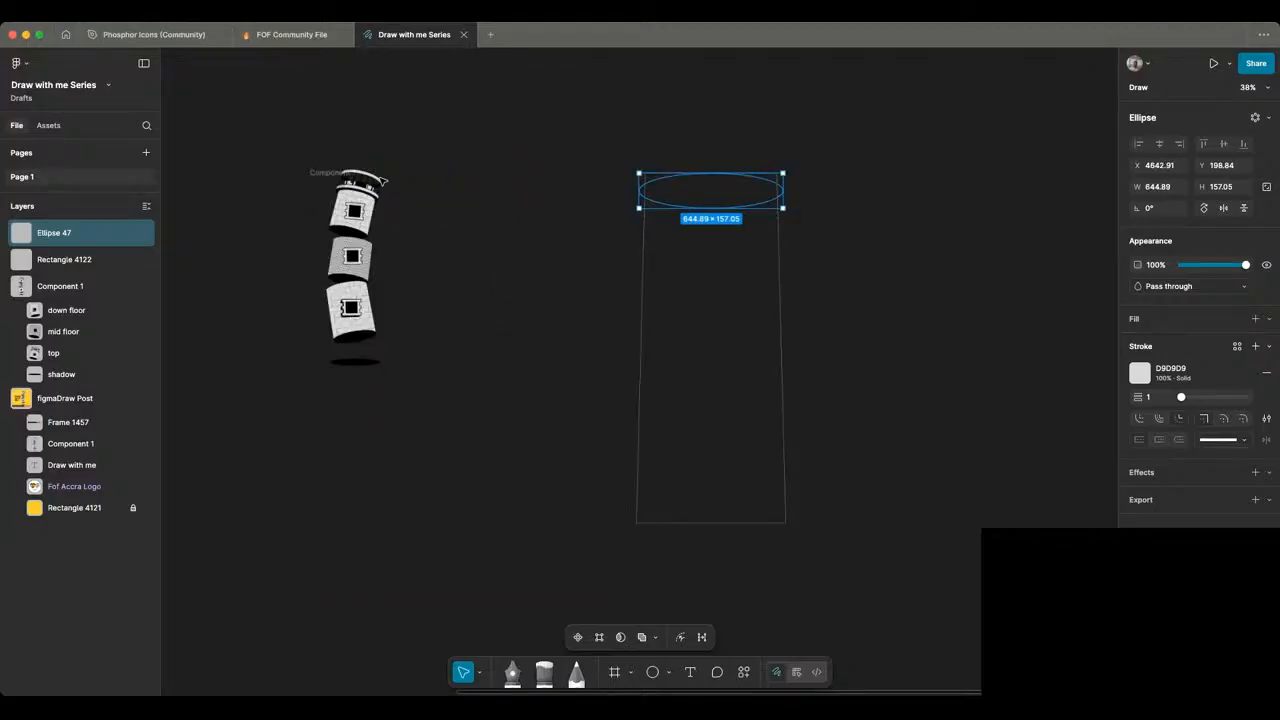
scroll(348, 413, up, 2)
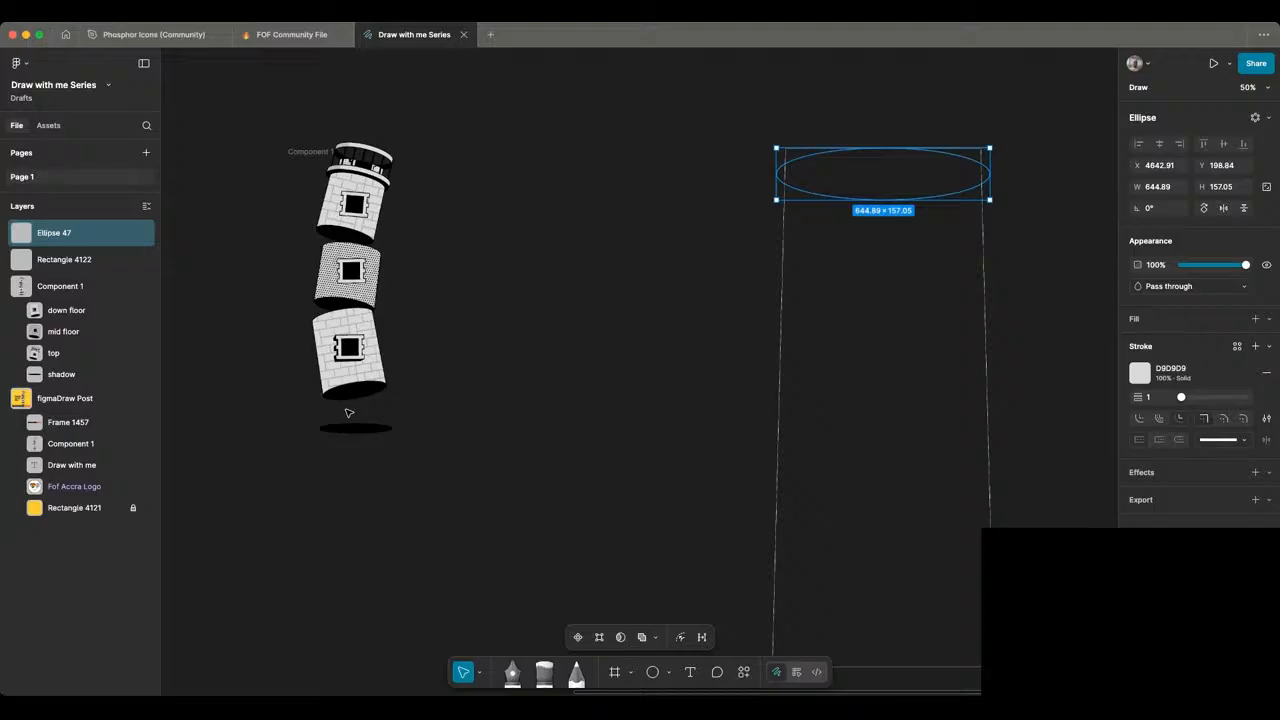
scroll(397, 356, right, 5)
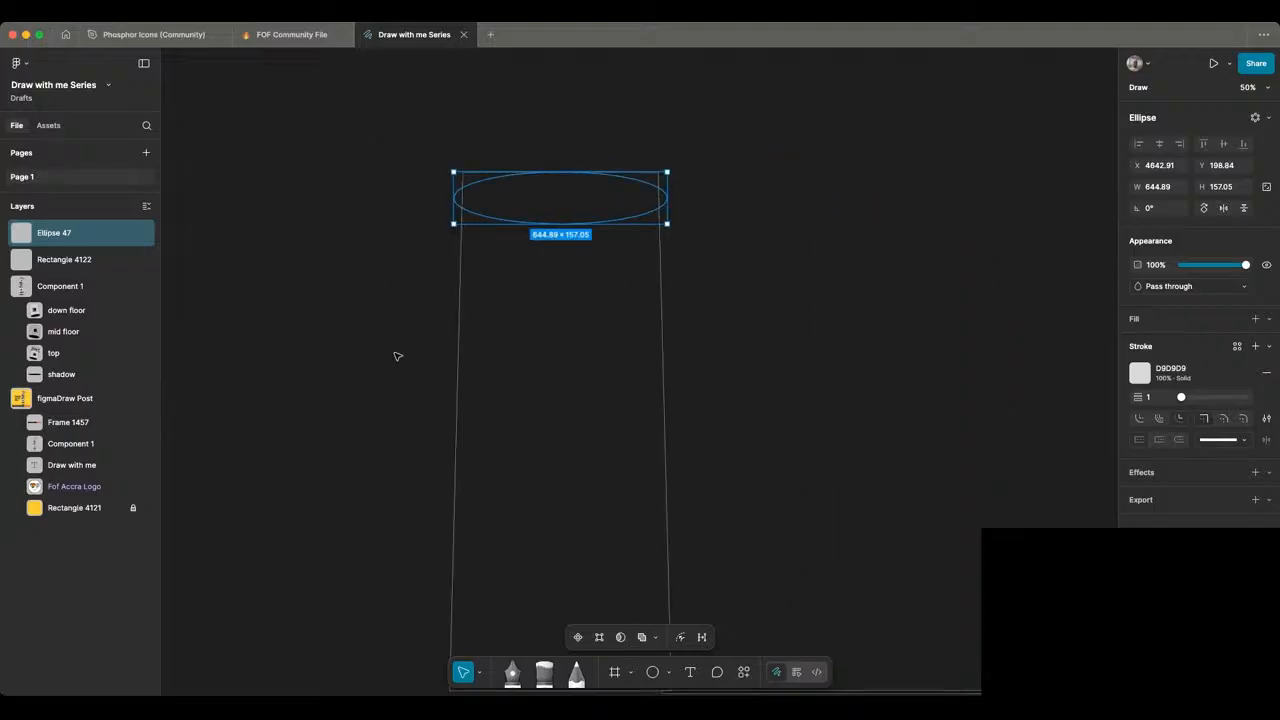
scroll(397, 356, down, 3)
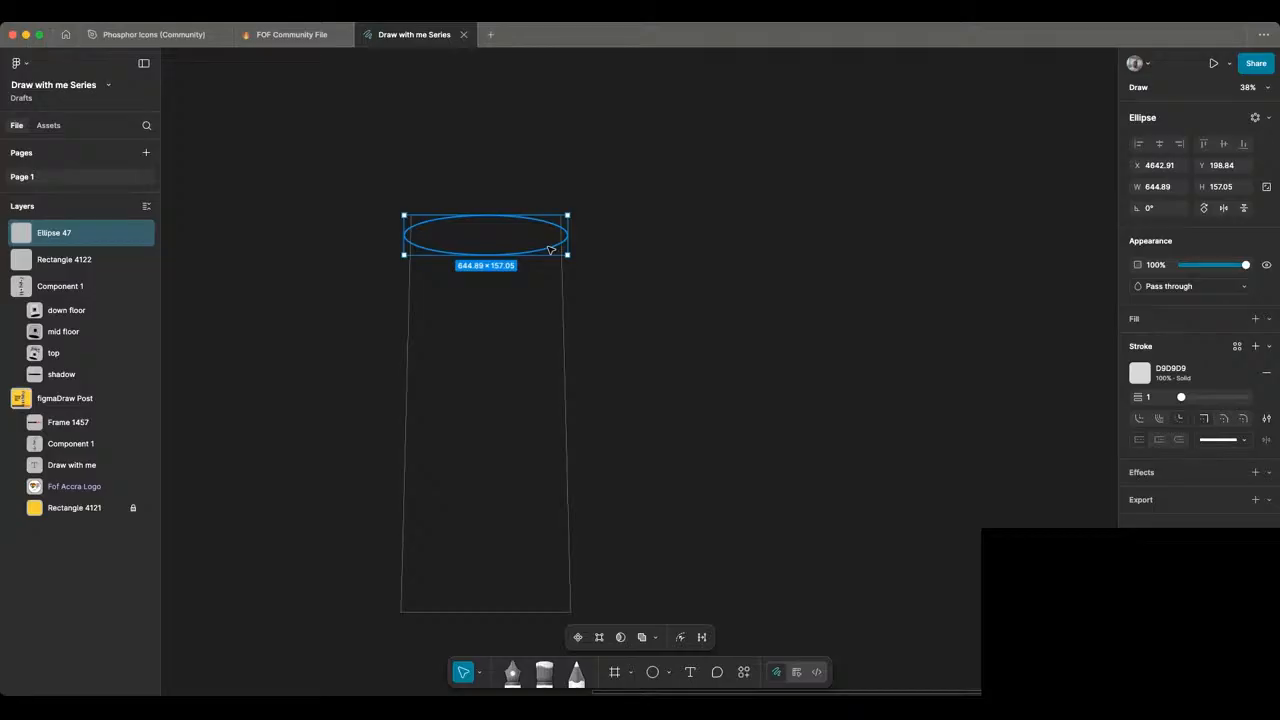
drag(551, 250, 577, 363)
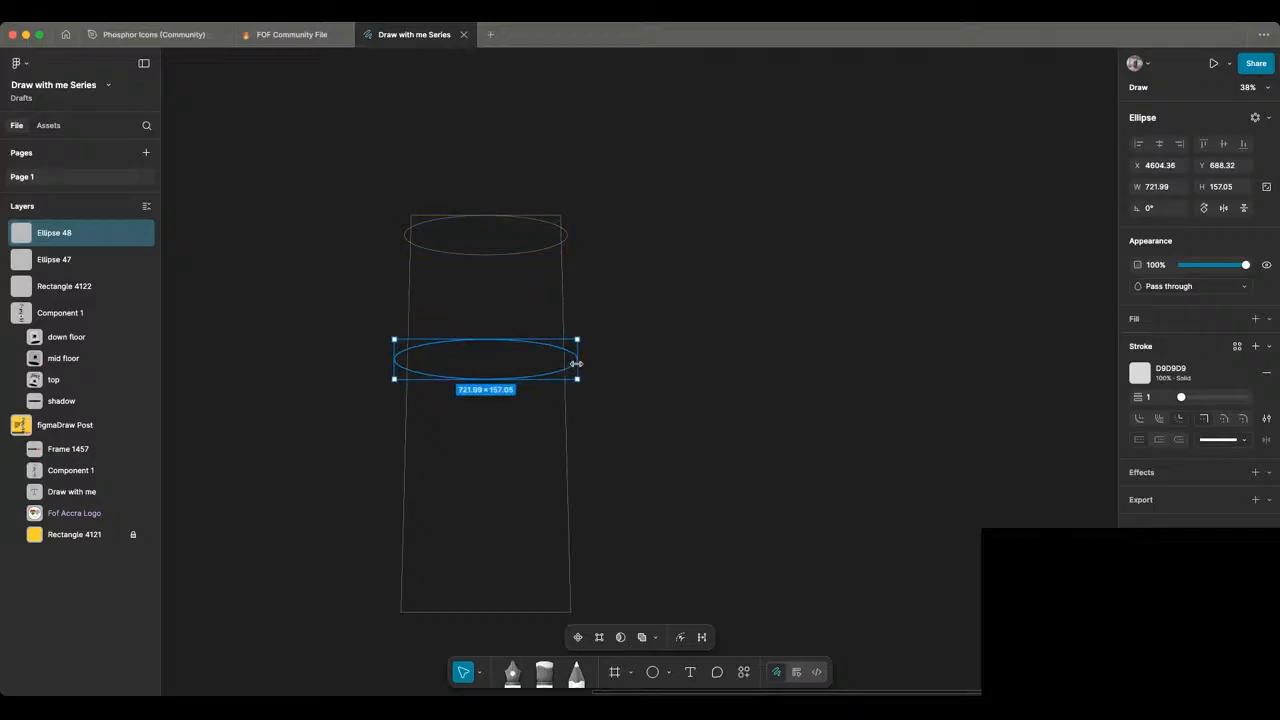
Step: Repeat the ellipse duplication twice at the same spacing, down to the base of the tapered outline
key(super+d)
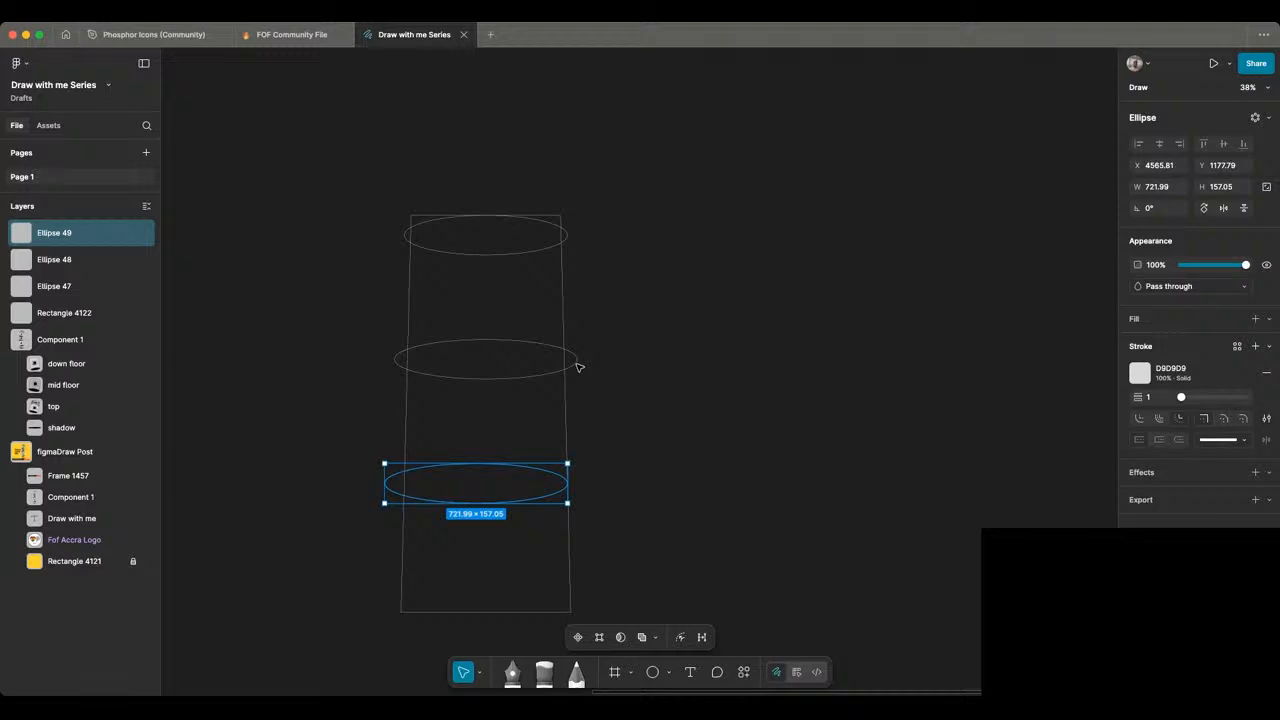
key(super+d)
scroll(540, 390, down, 2)
scroll(540, 390, left, 2)
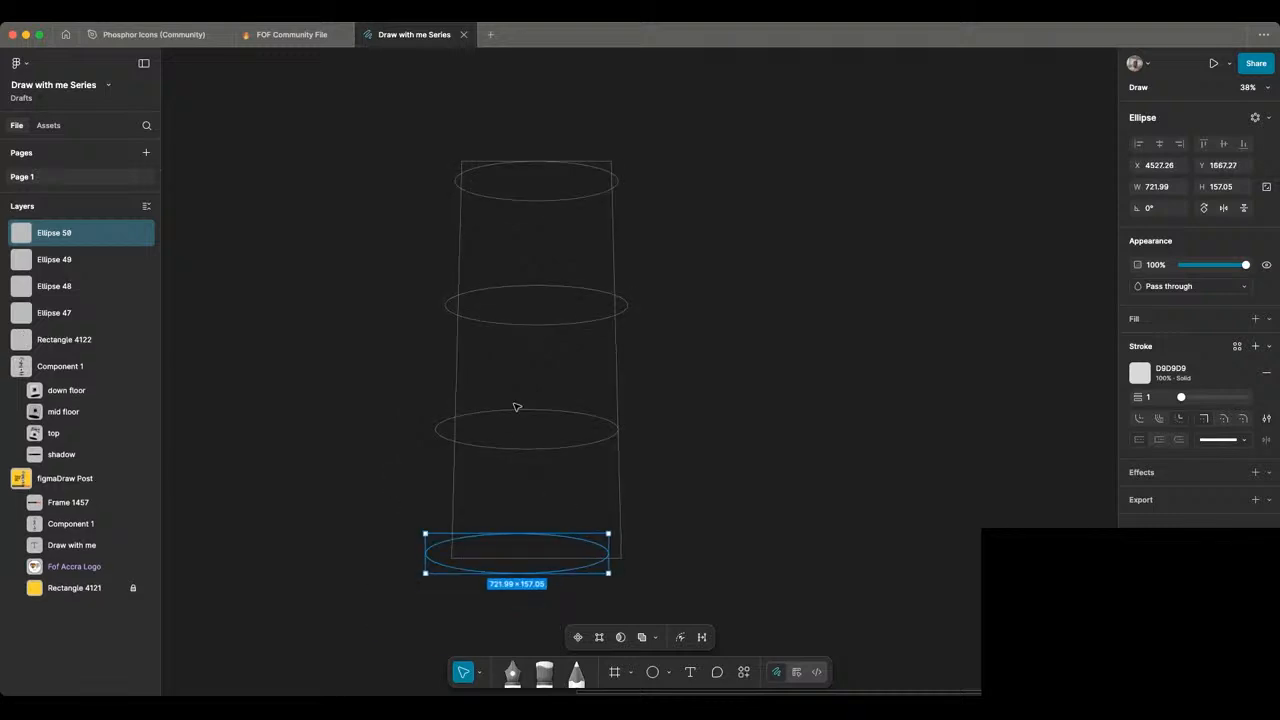
Step: Widen the bottom ellipse to about 860 and the third ellipse so that both extend past the outline's right side
scroll(516, 407, right, 4)
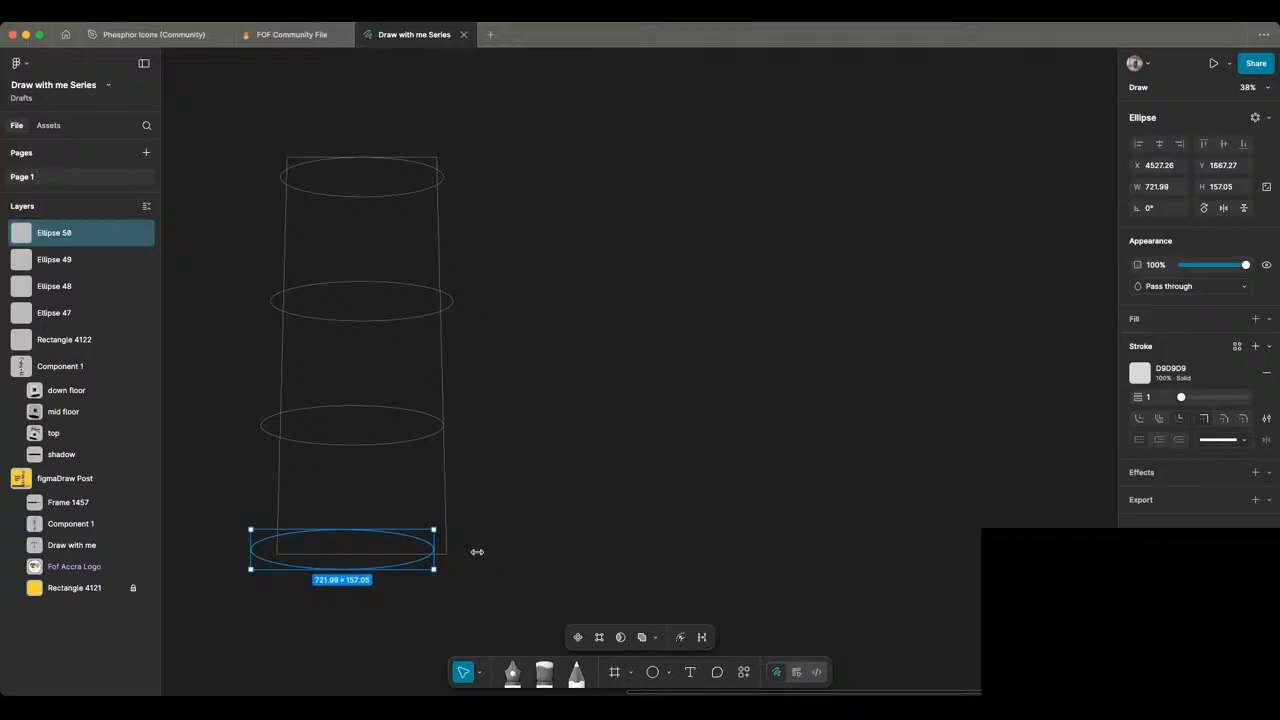
drag(477, 552, 466, 552)
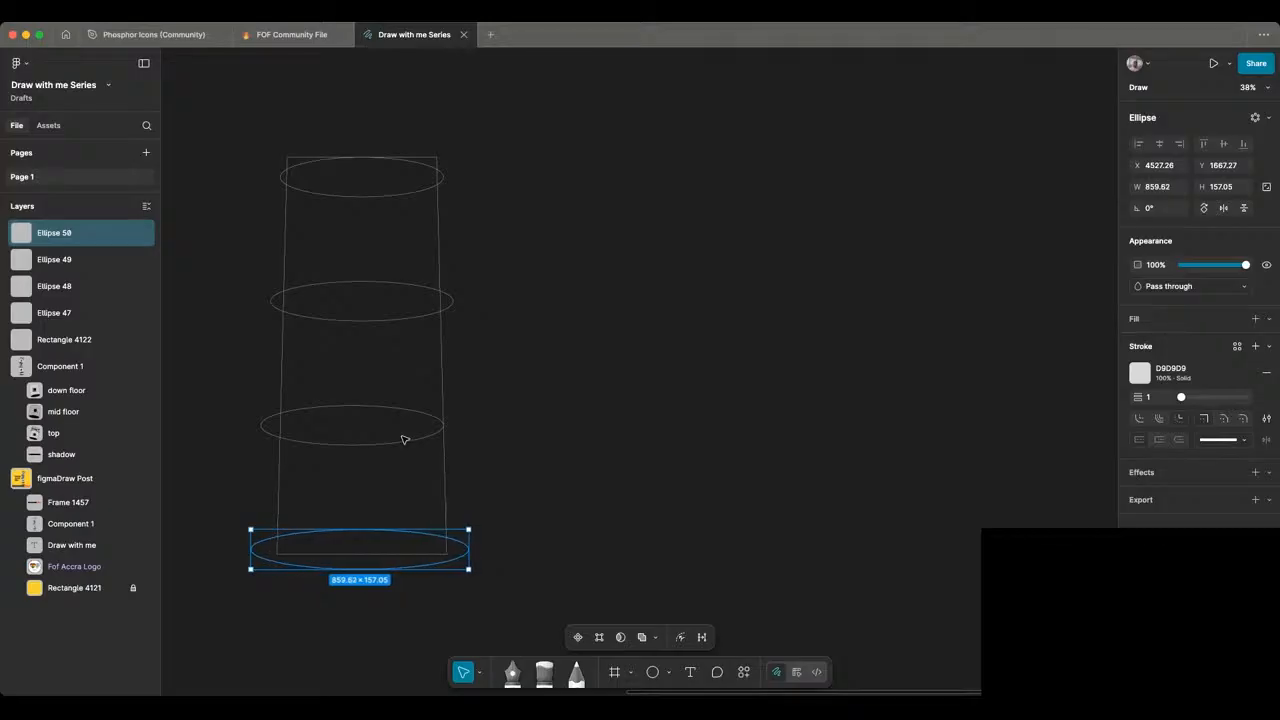
click(404, 440)
drag(438, 424, 453, 419)
Step: Align the four ellipses and the tapered outline on their horizontal centres
drag(271, 144, 514, 588)
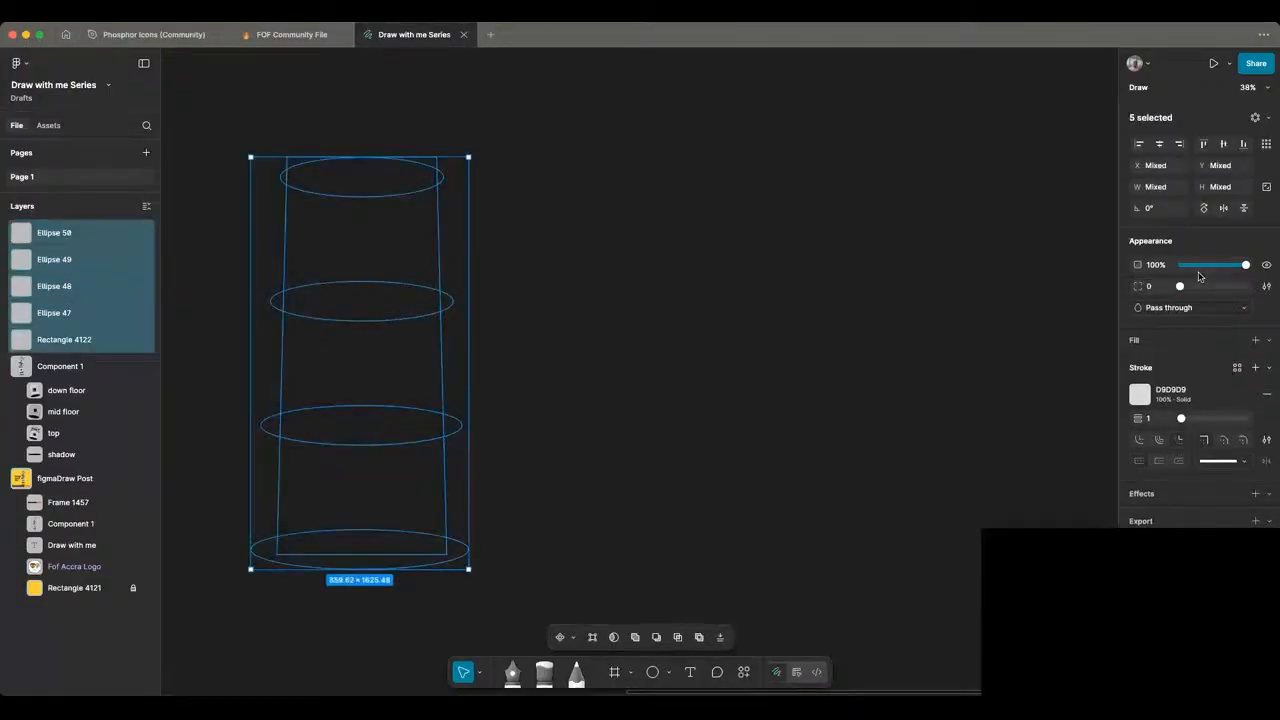
click(1159, 144)
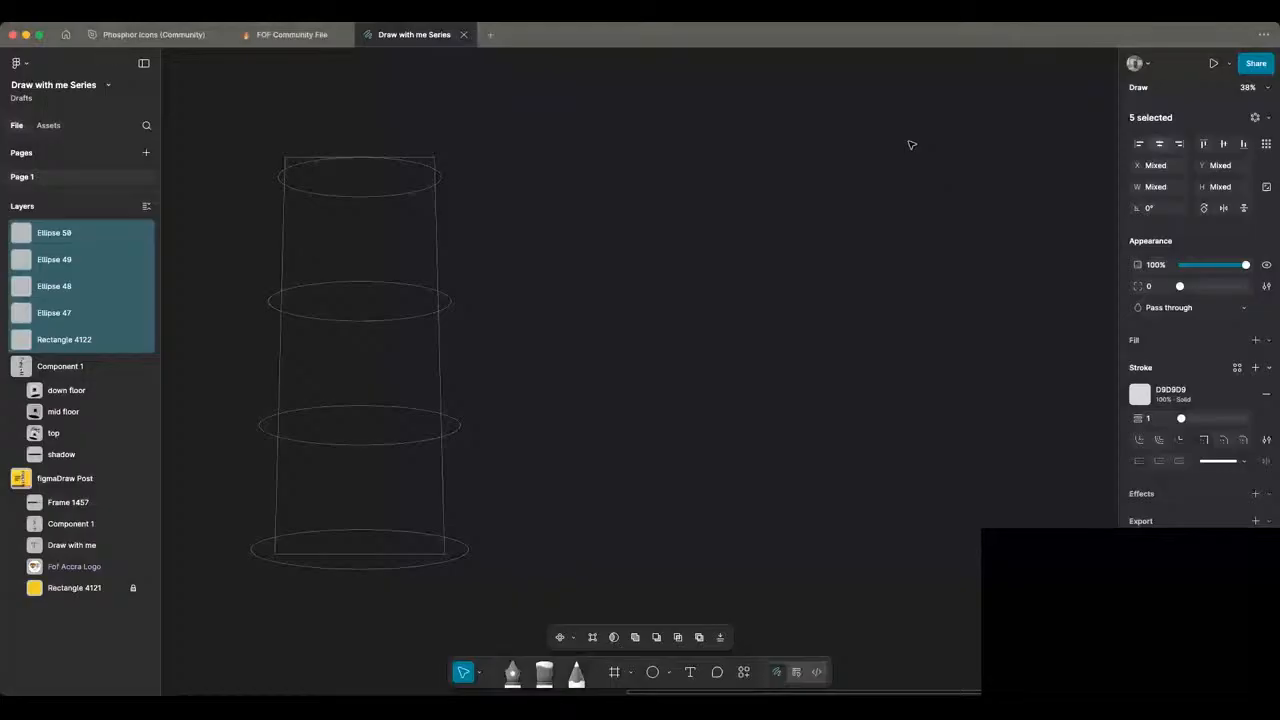
scroll(666, 264, left, 5)
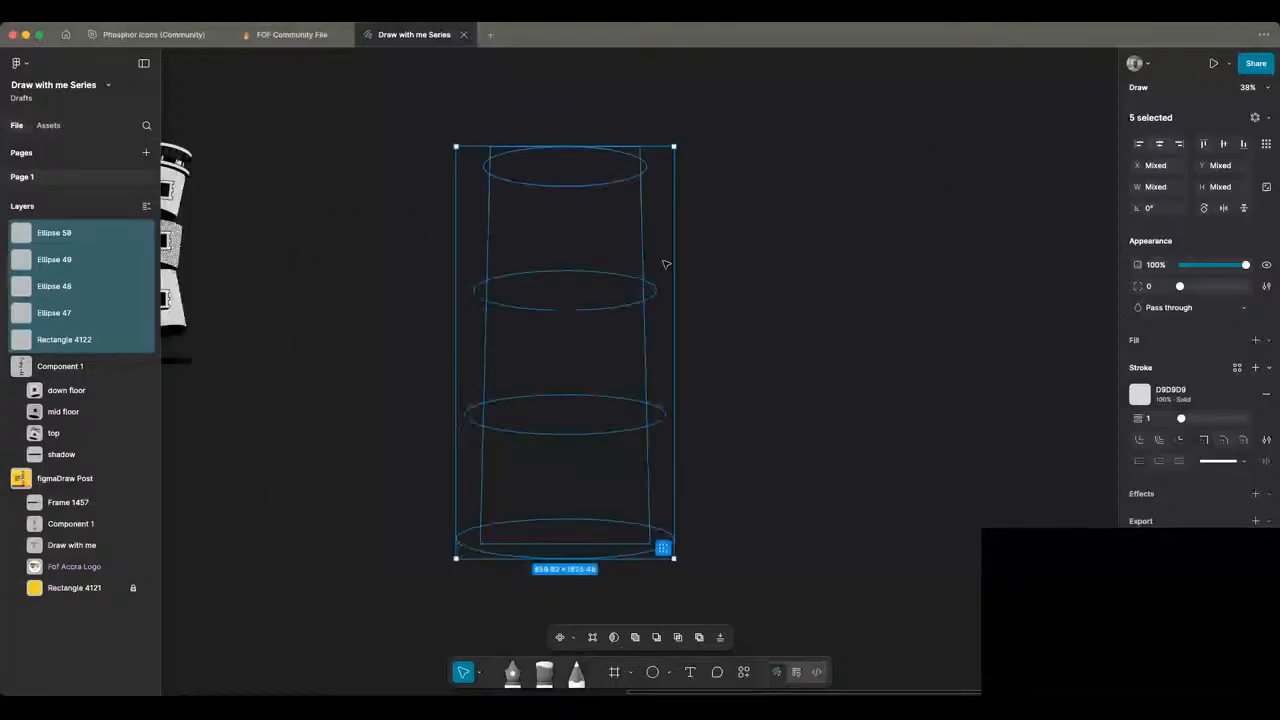
click(768, 263)
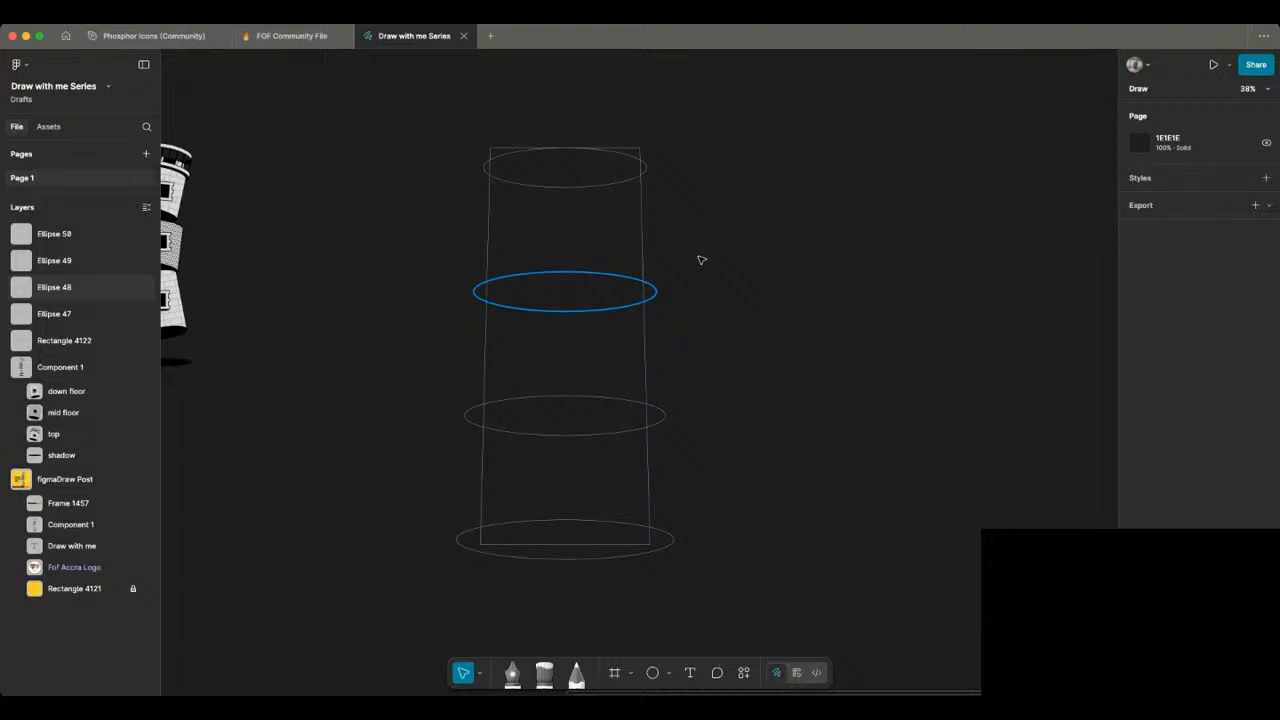
Step: Move the bottom ellipse up to about Y 1630 so it sits closer around the outline's base line
scroll(701, 260, left, 3)
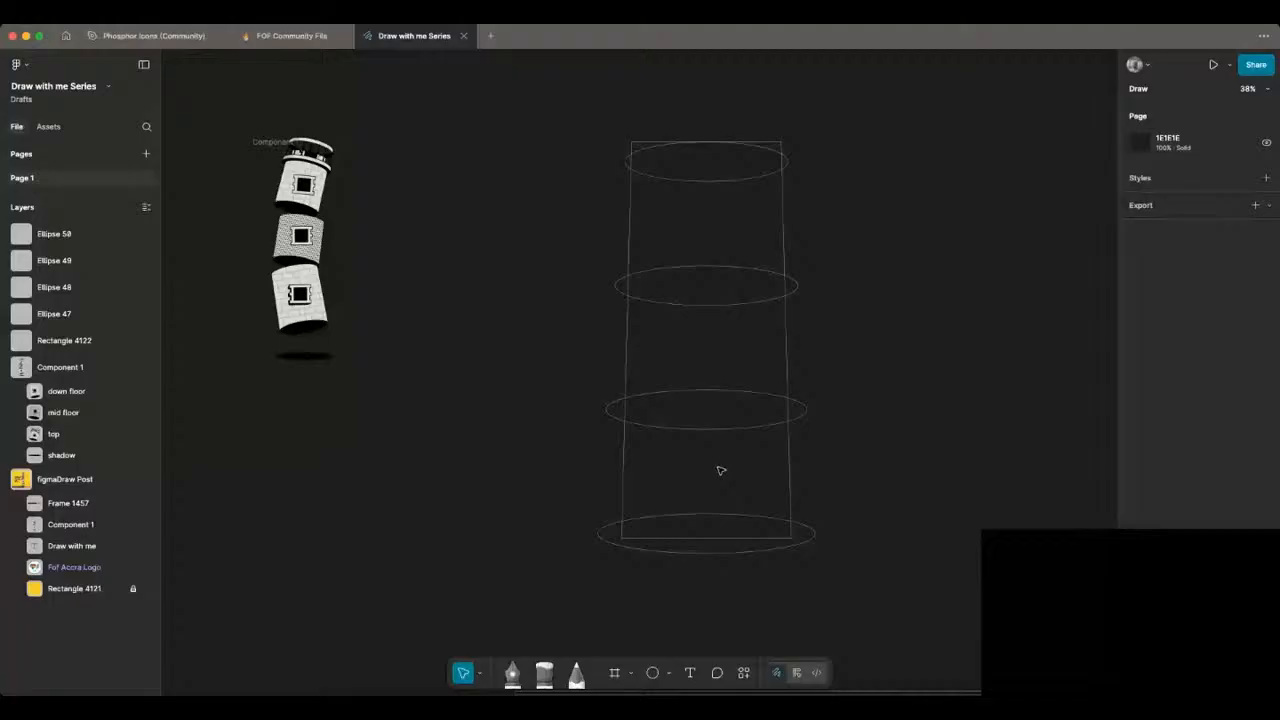
scroll(720, 470, right, 2)
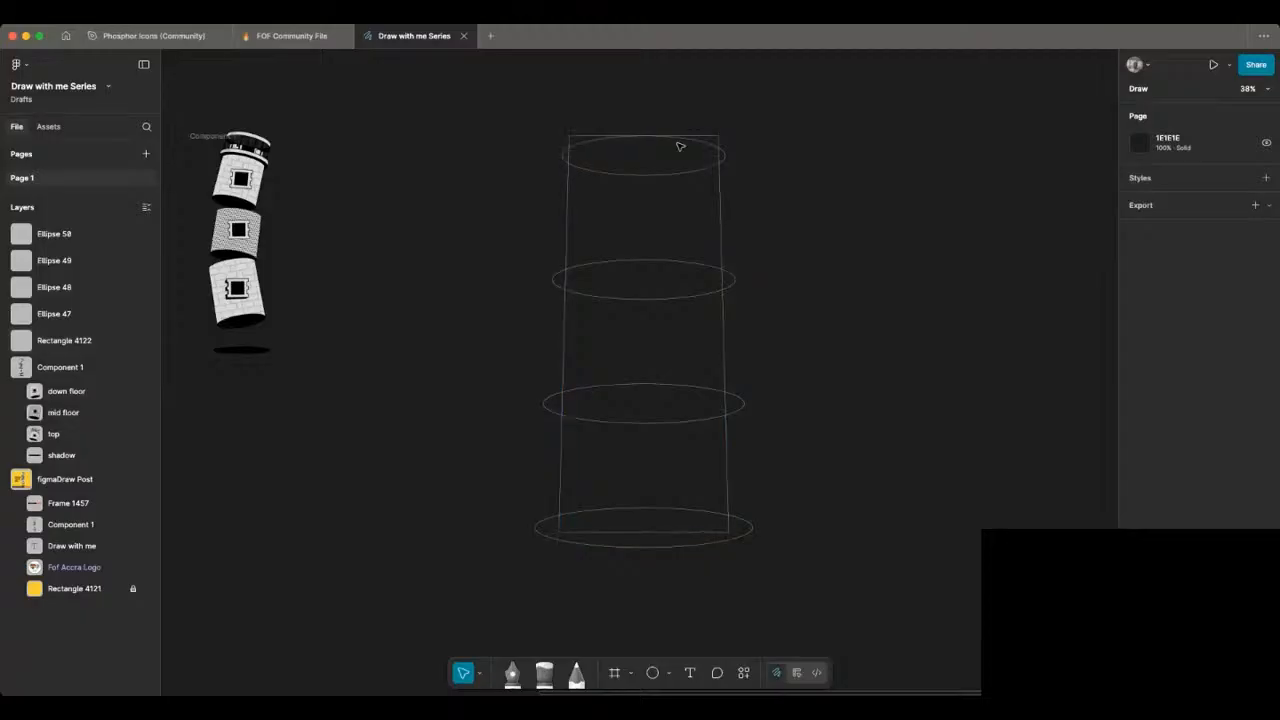
scroll(692, 152, up, 3)
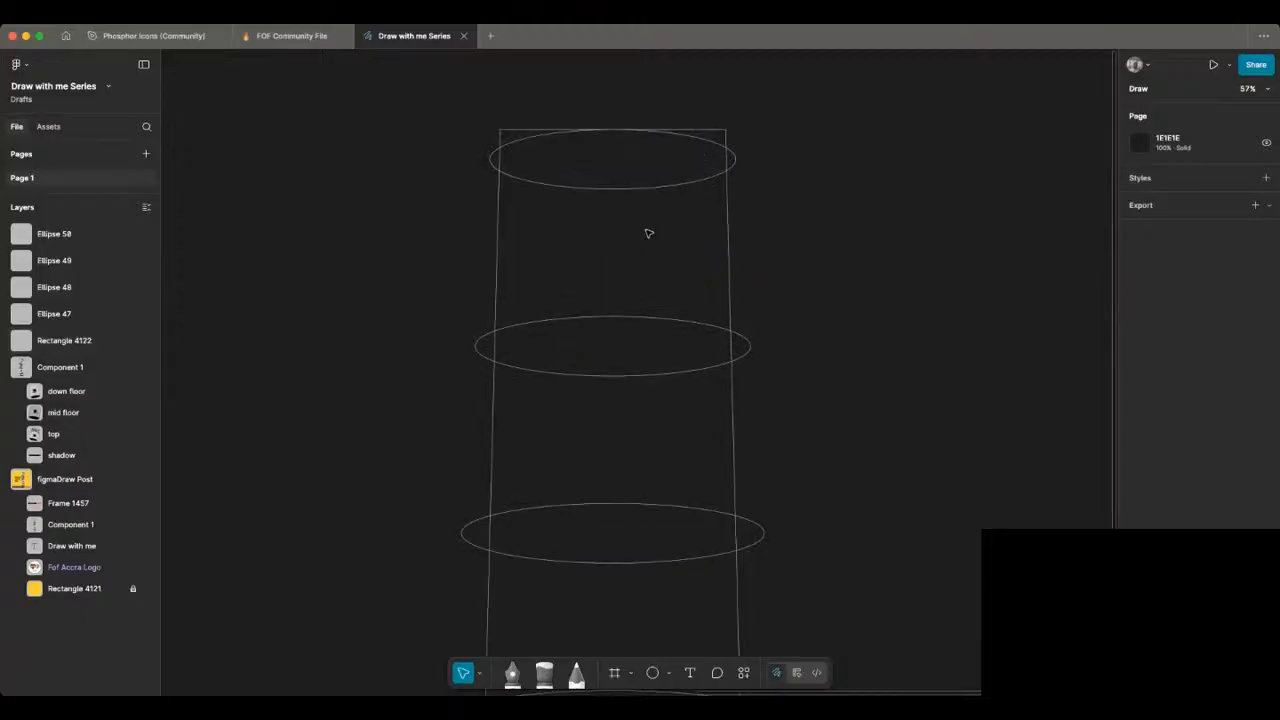
scroll(626, 240, down, 5)
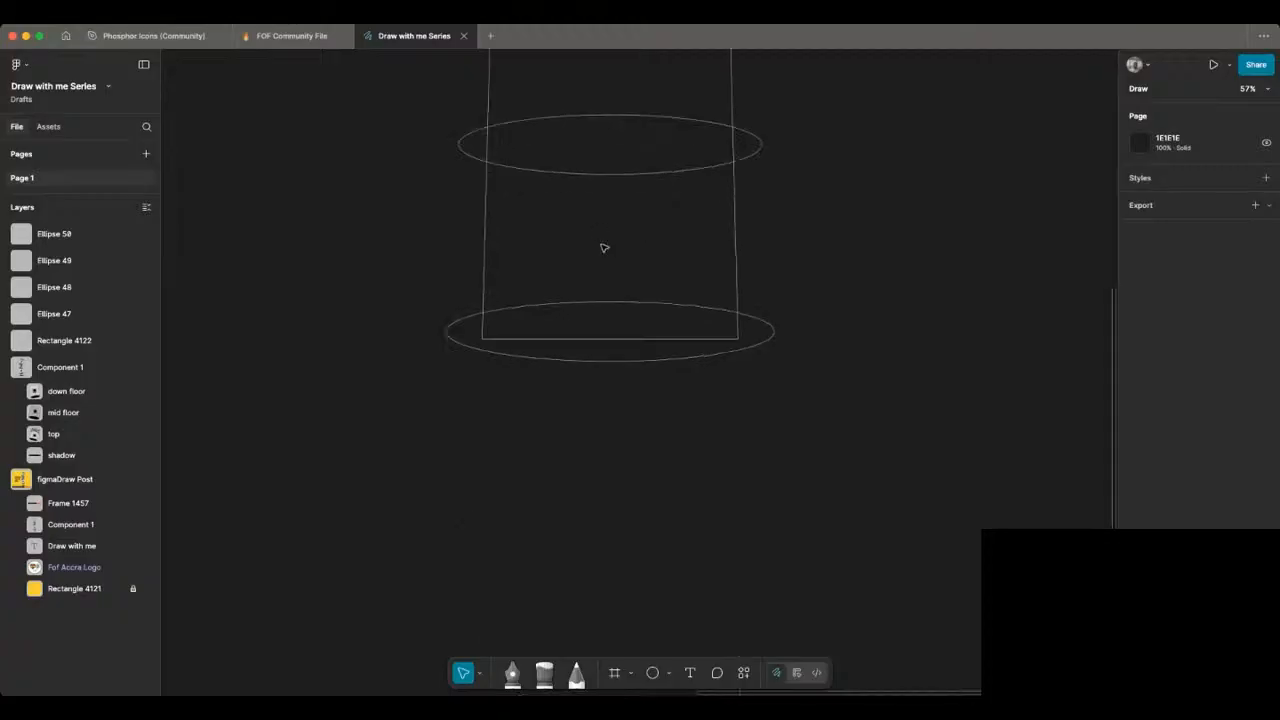
scroll(624, 447, up, 1)
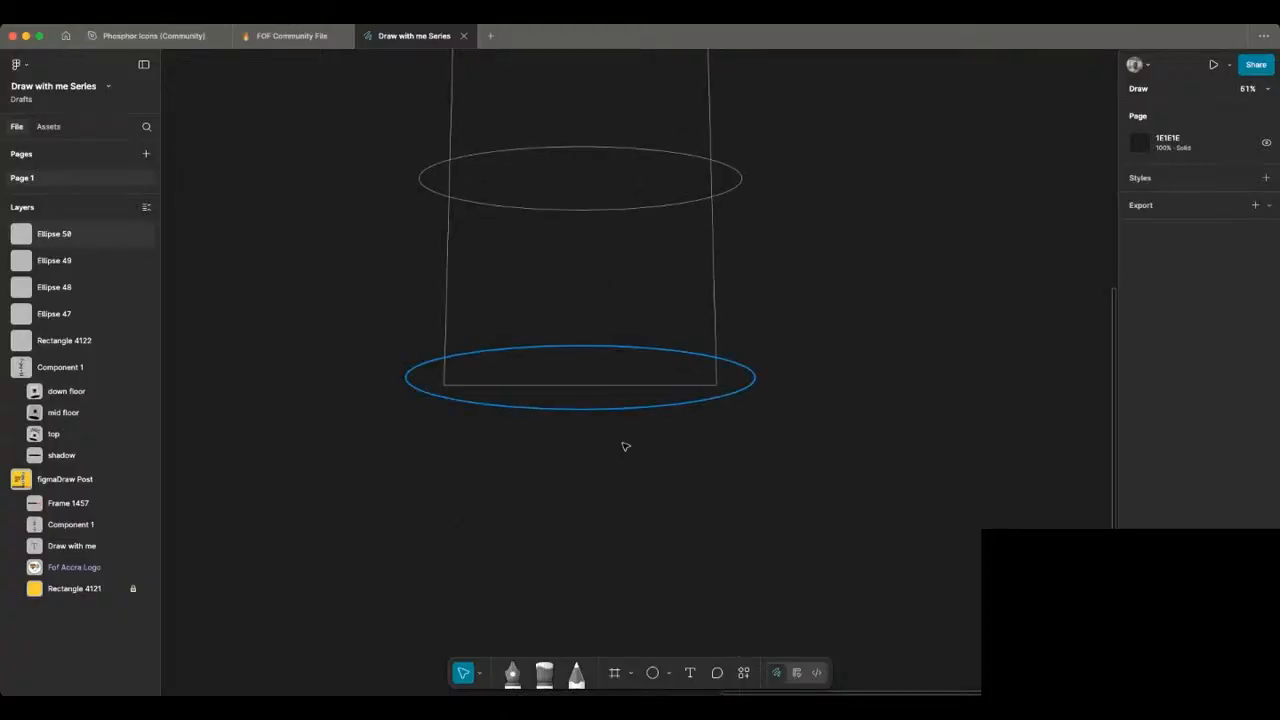
drag(640, 397, 640, 383)
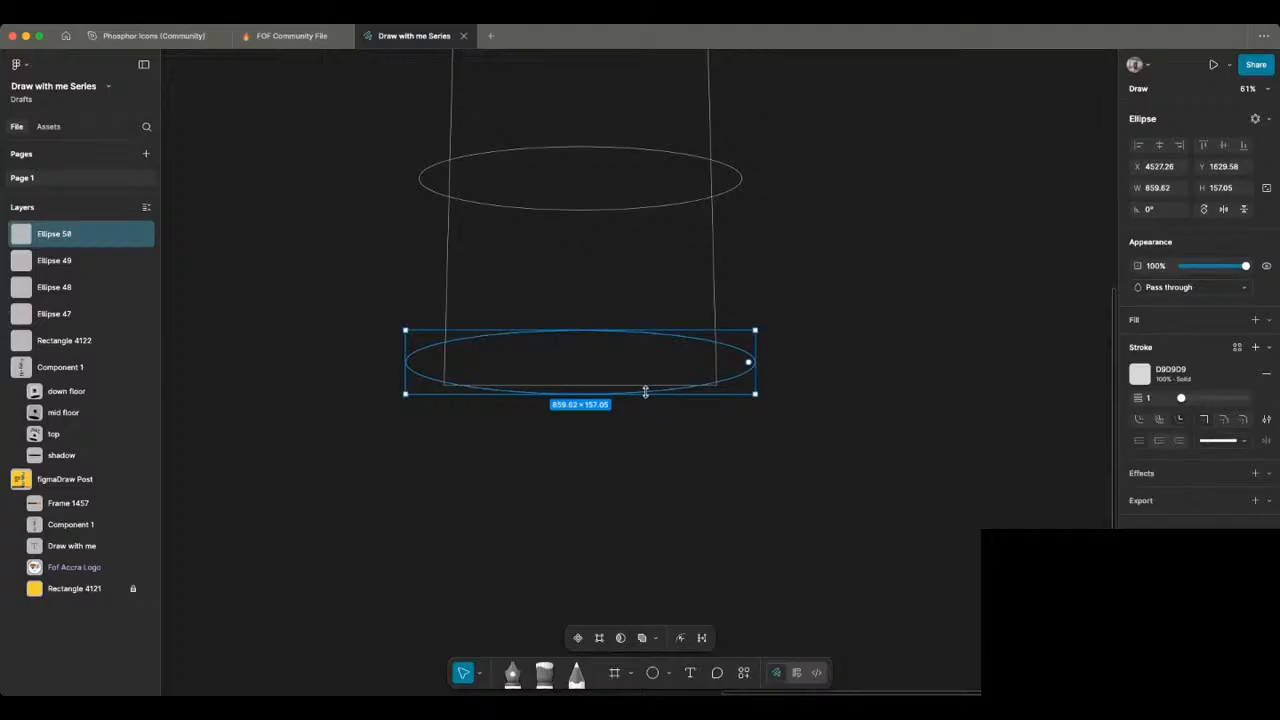
click(654, 478)
Step: Select all four ellipses and tidy them to even vertical spacing
scroll(654, 478, down, 3)
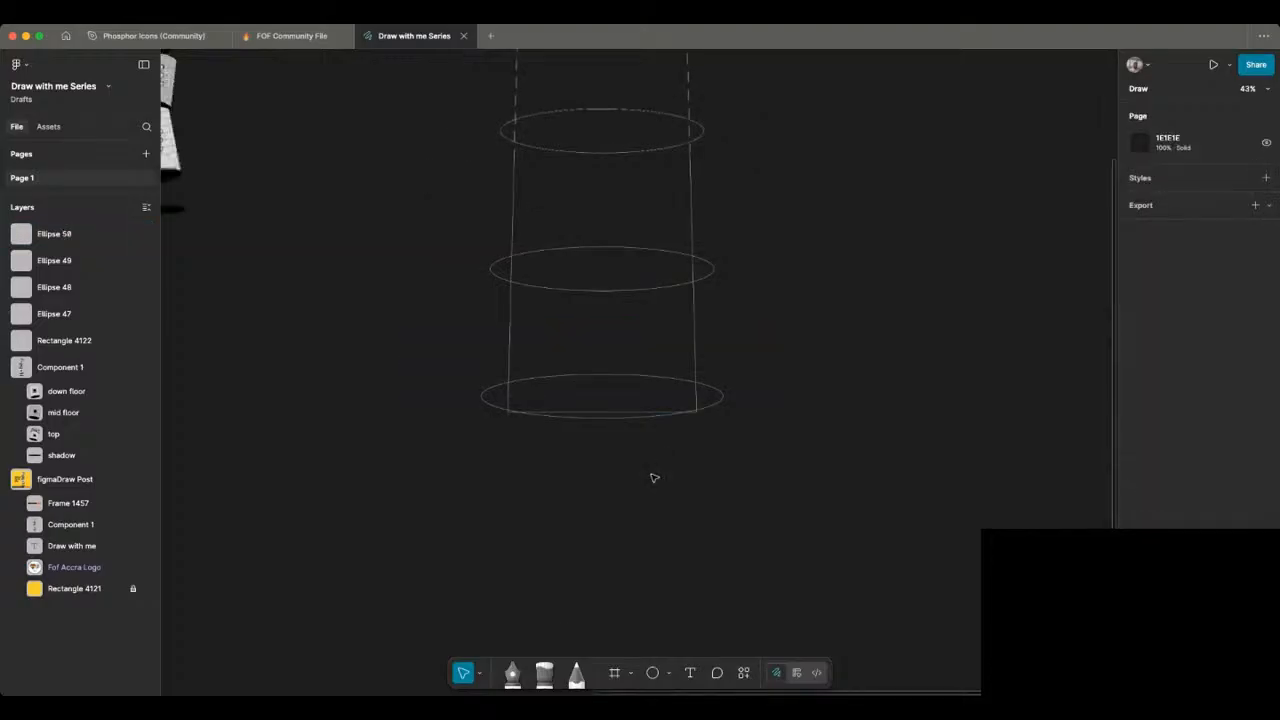
scroll(654, 478, down, 3)
click(653, 474)
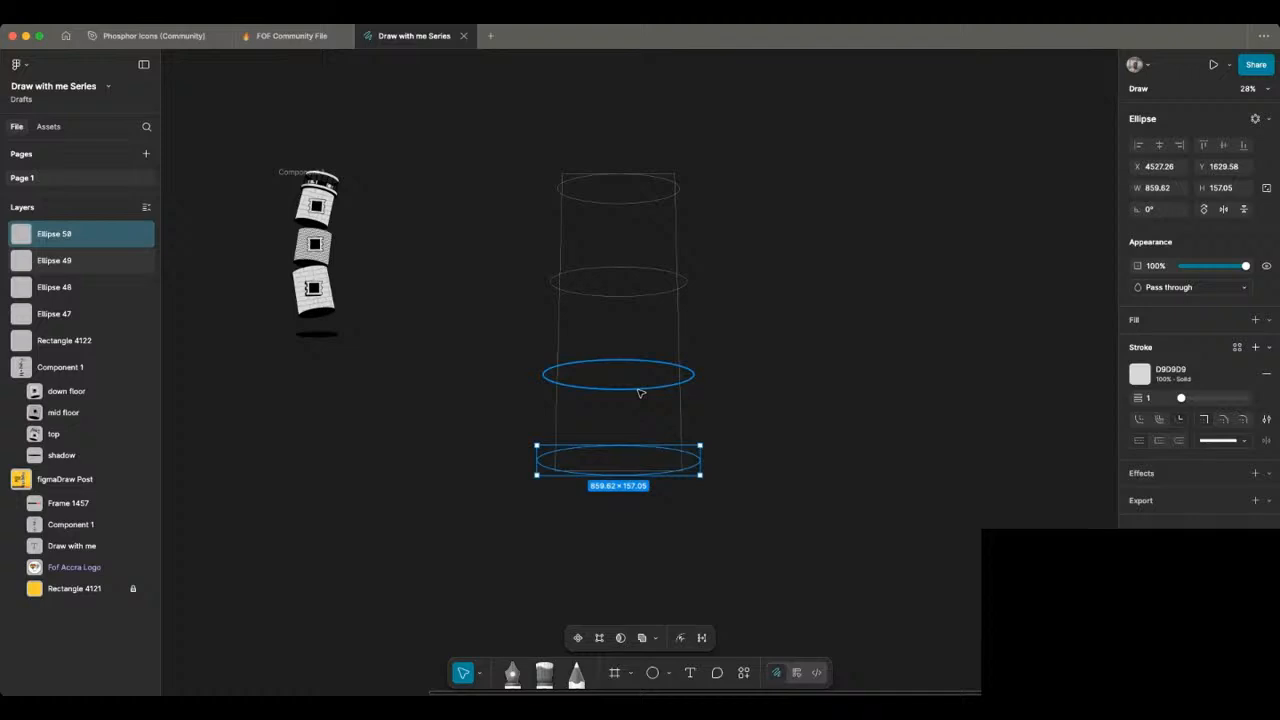
shift+click(640, 391)
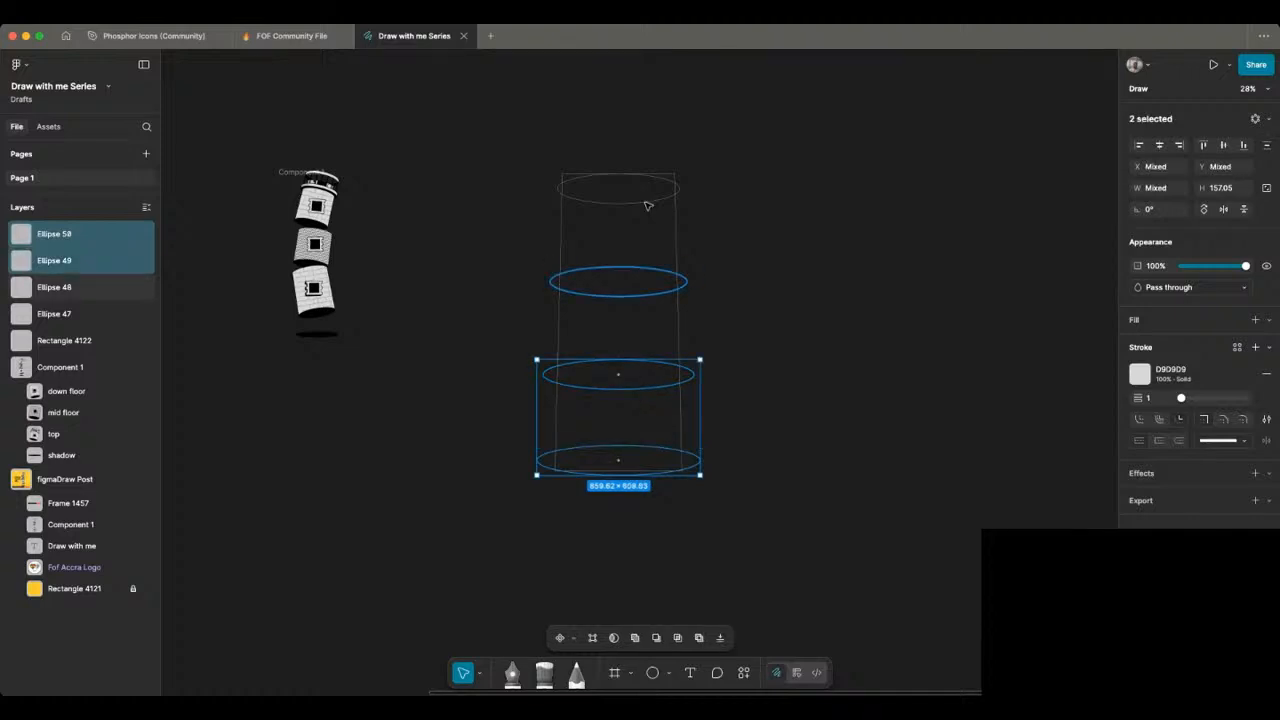
shift+click(647, 205)
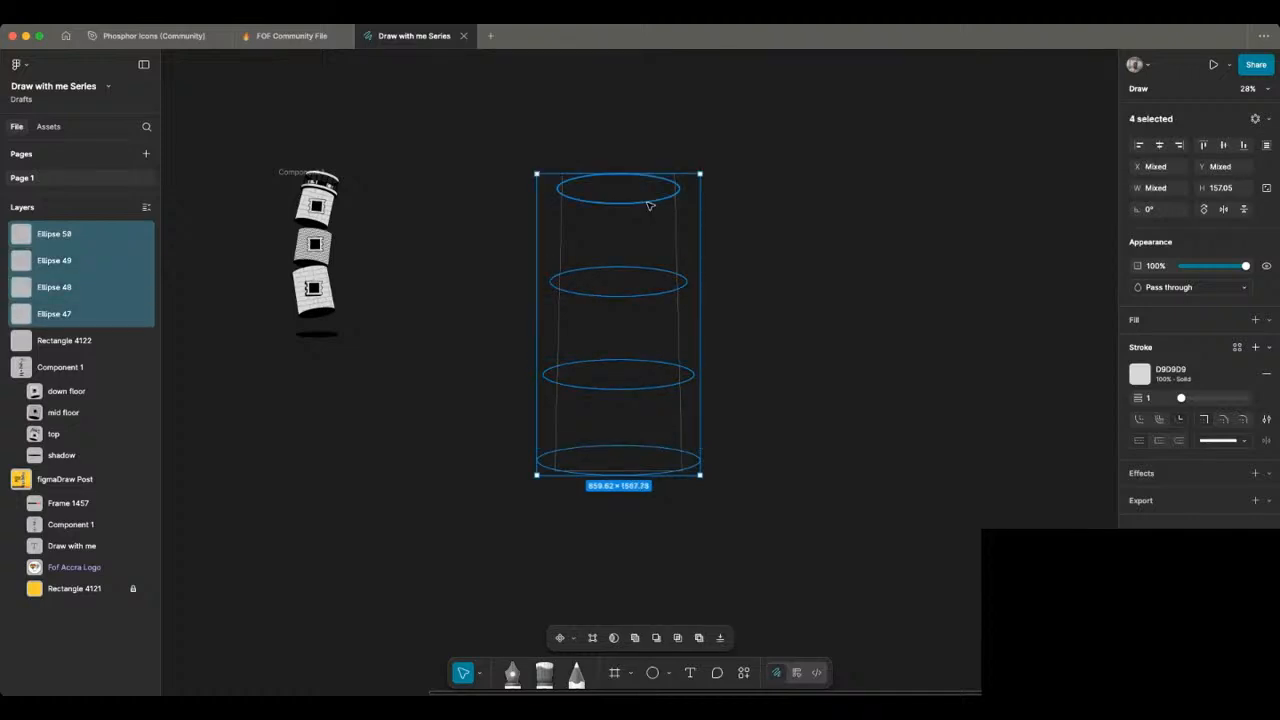
click(687, 468)
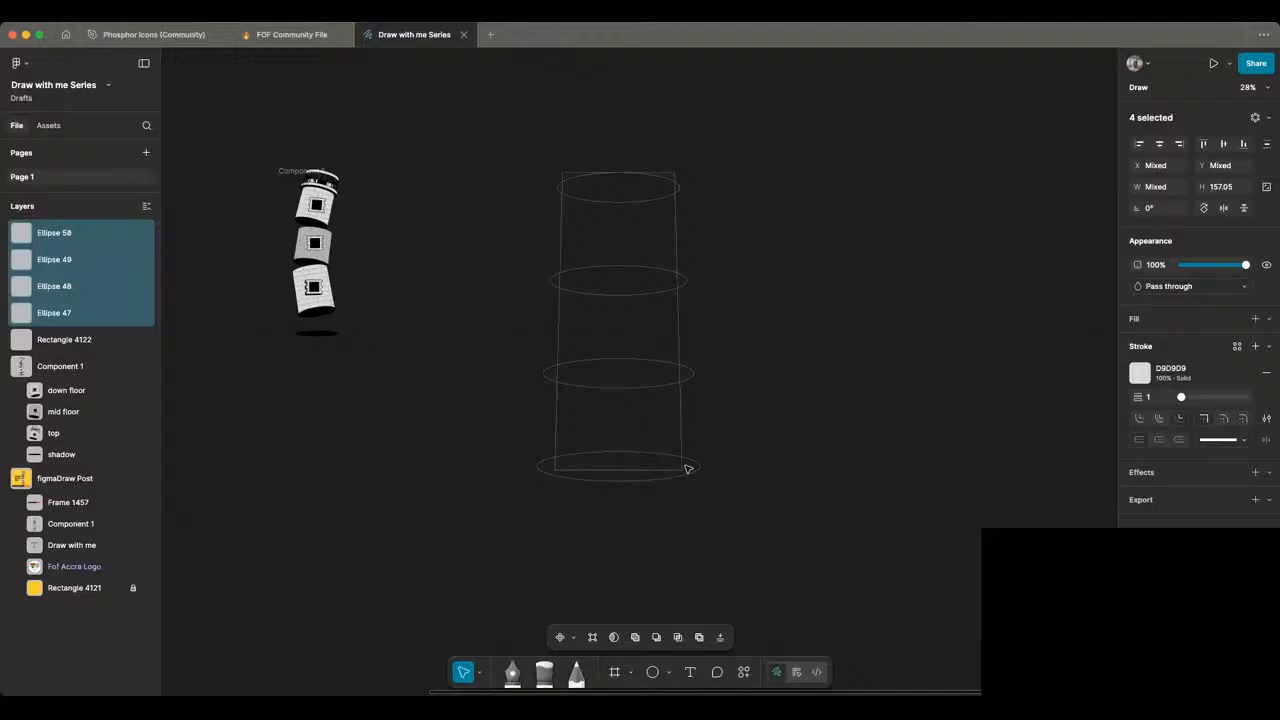
Step: Reselect the four ellipses and tighten their equal vertical spacing until the stack is about 1589 tall
key(Escape)
click(651, 483)
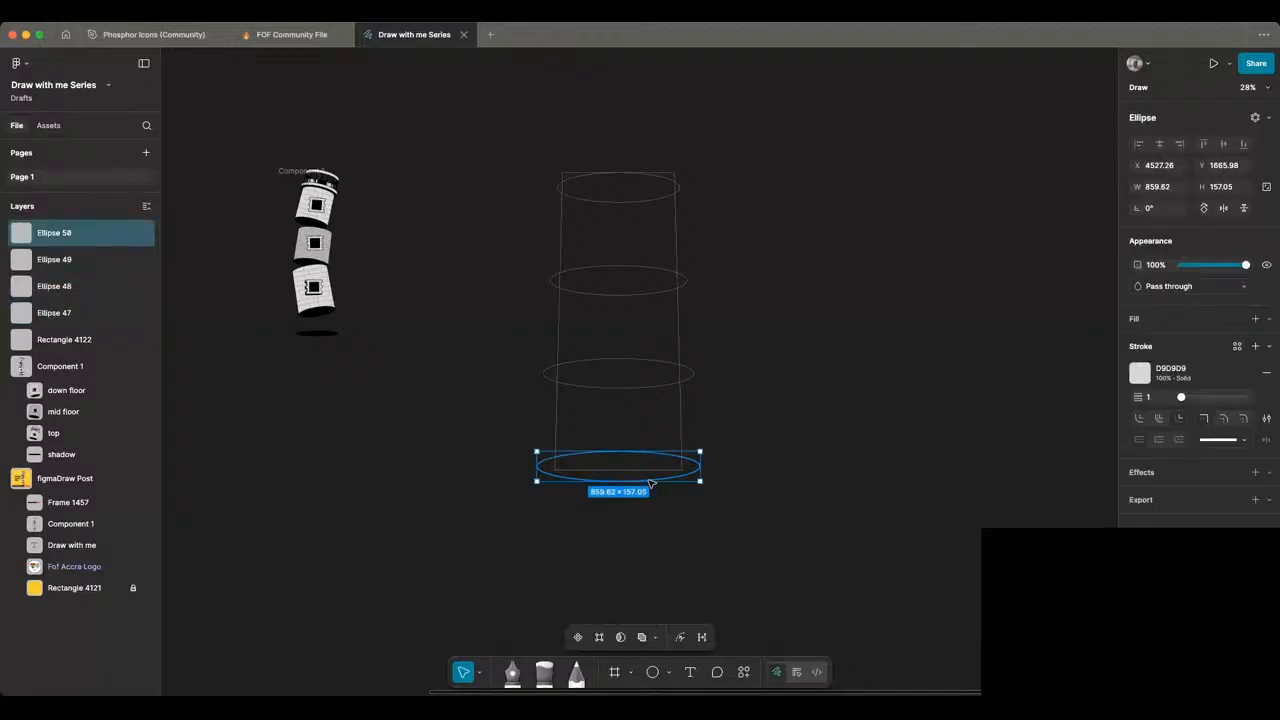
key(Escape)
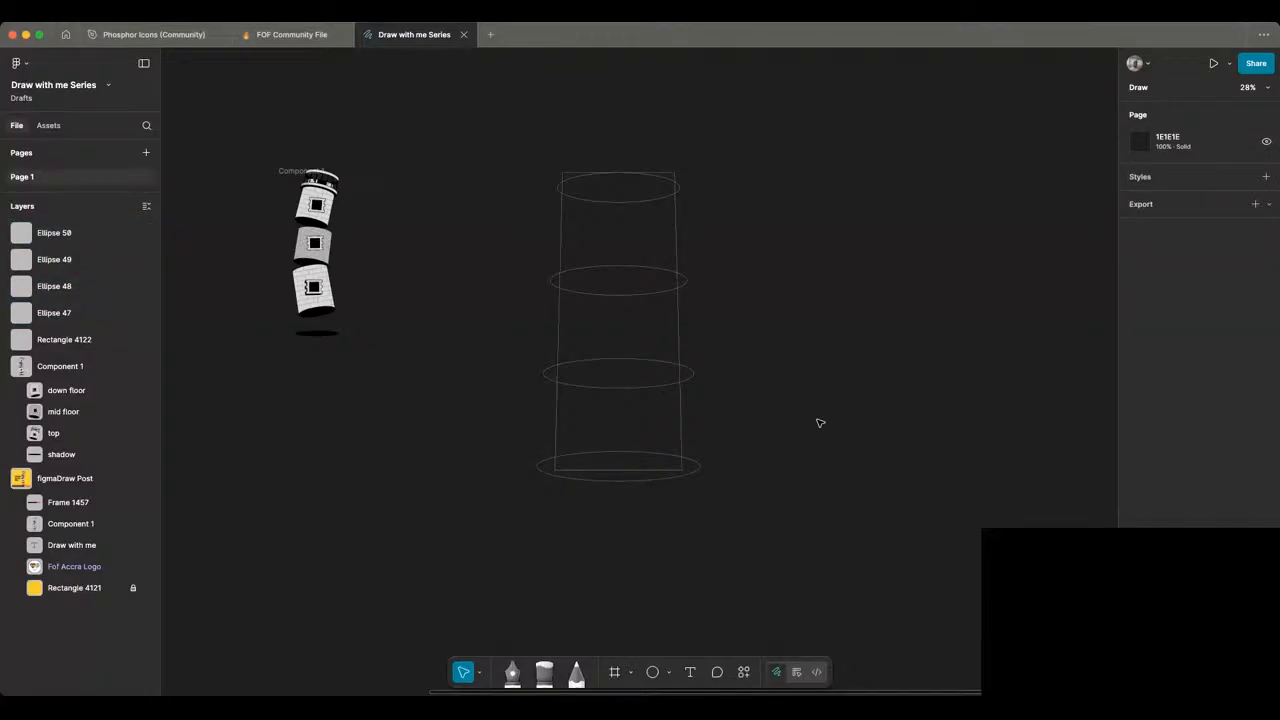
key(super+z)
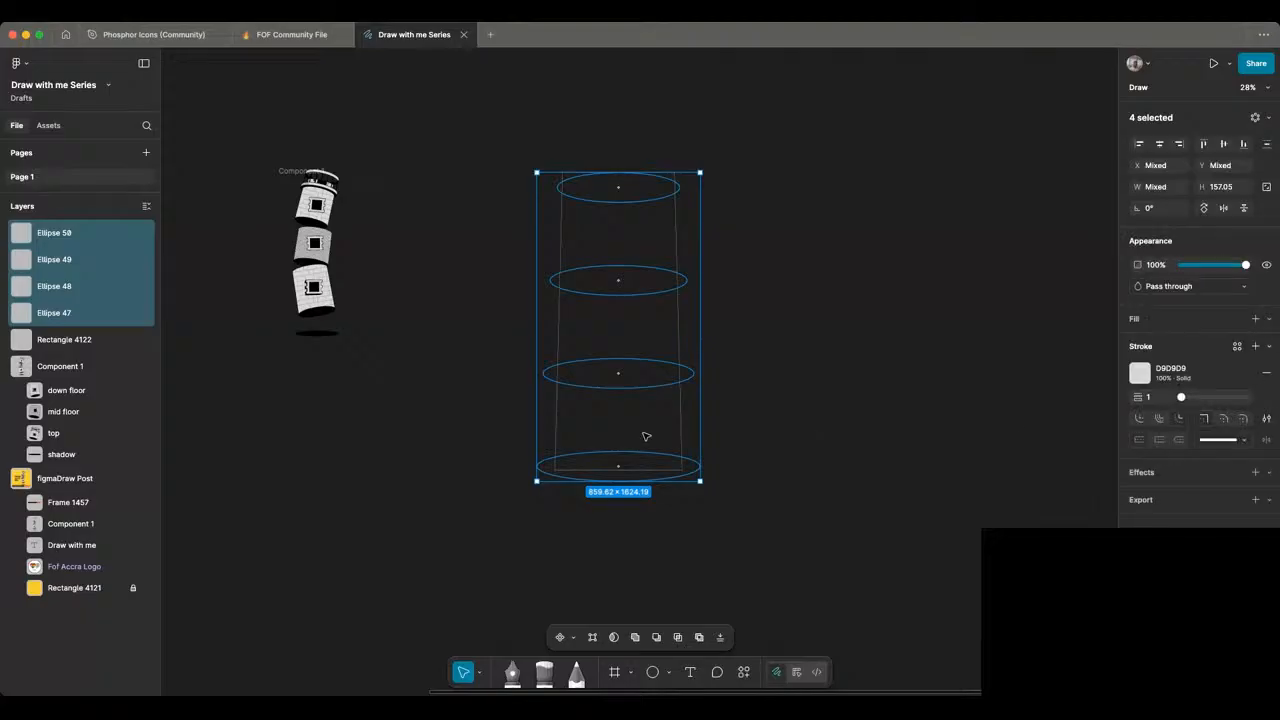
mouse_move(622, 397)
drag(617, 324, 617, 320)
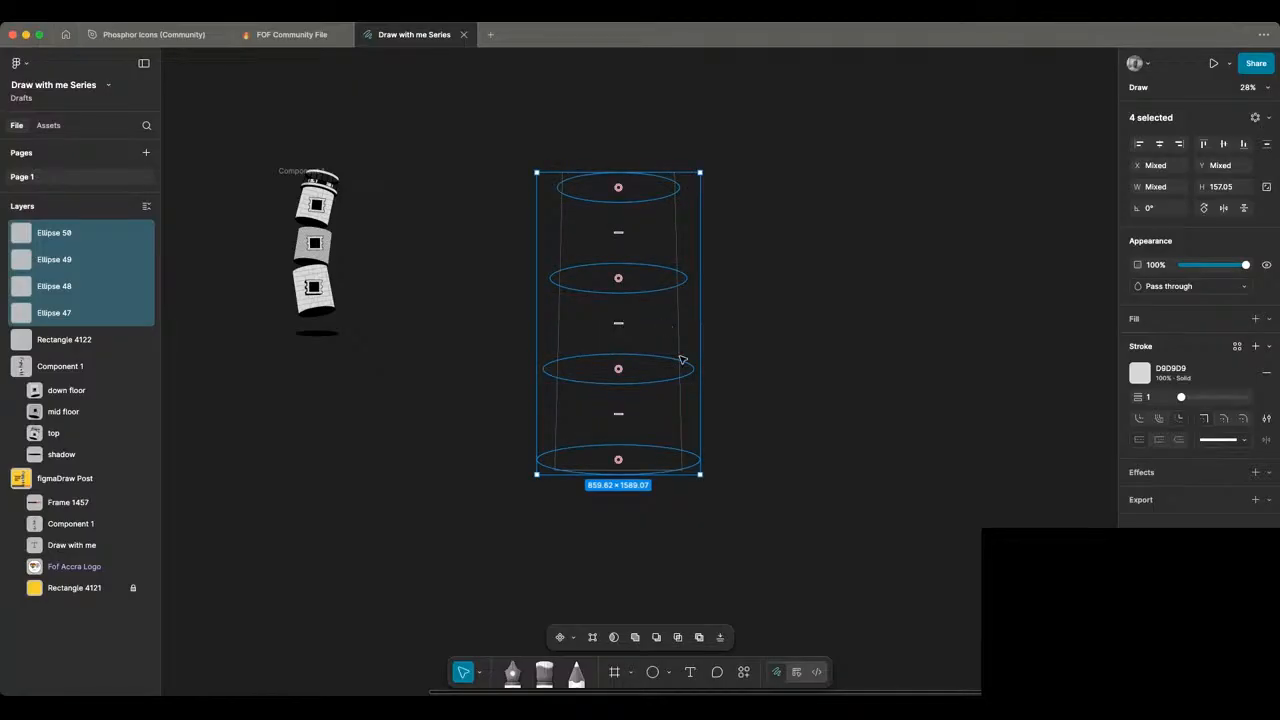
click(508, 161)
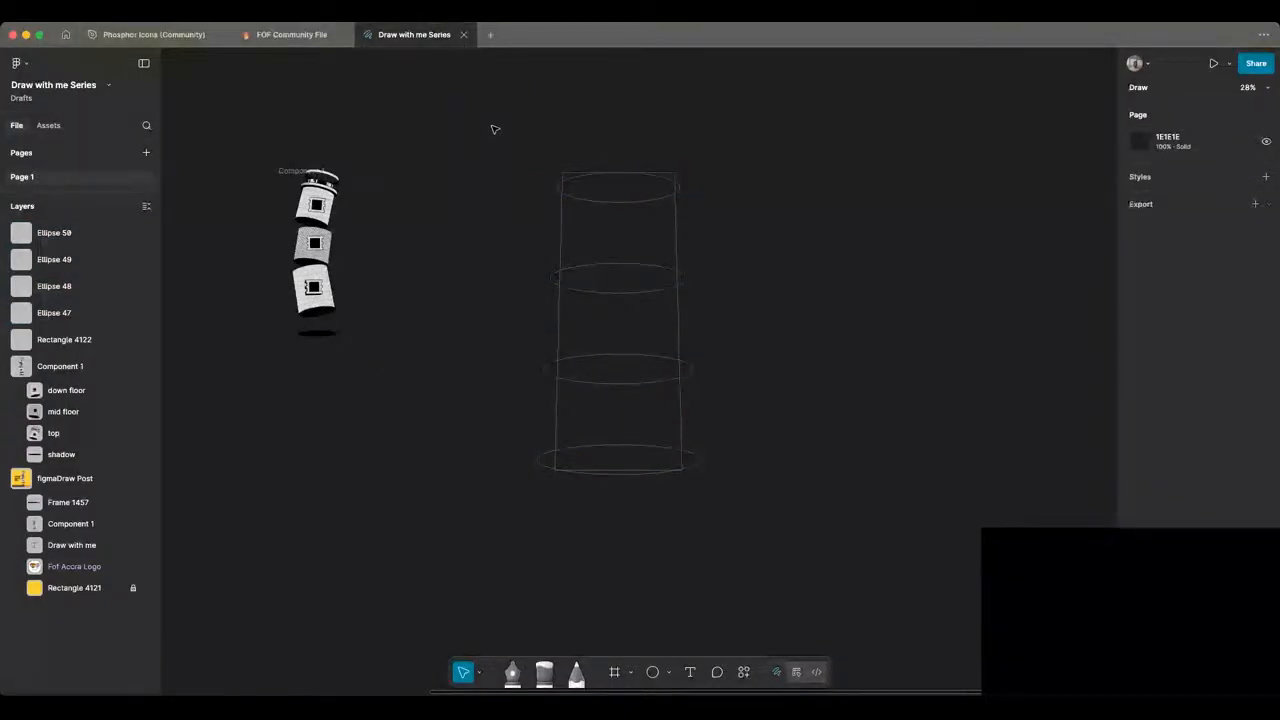
Step: Nudge the top ellipse up 9 px to Y 189.84
click(618, 200)
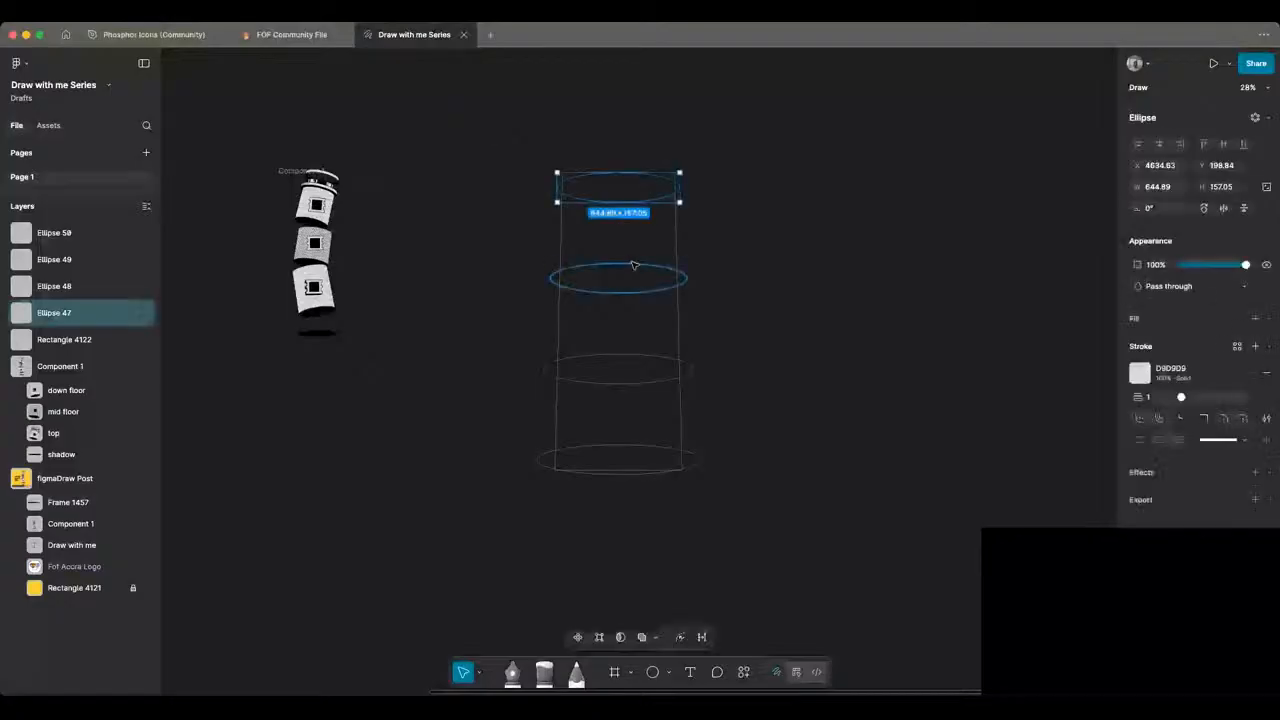
key(Up)
key(Up)
key(Up)
key(Up)
key(Up)
key(Up)
key(Up)
key(Up)
key(Up)
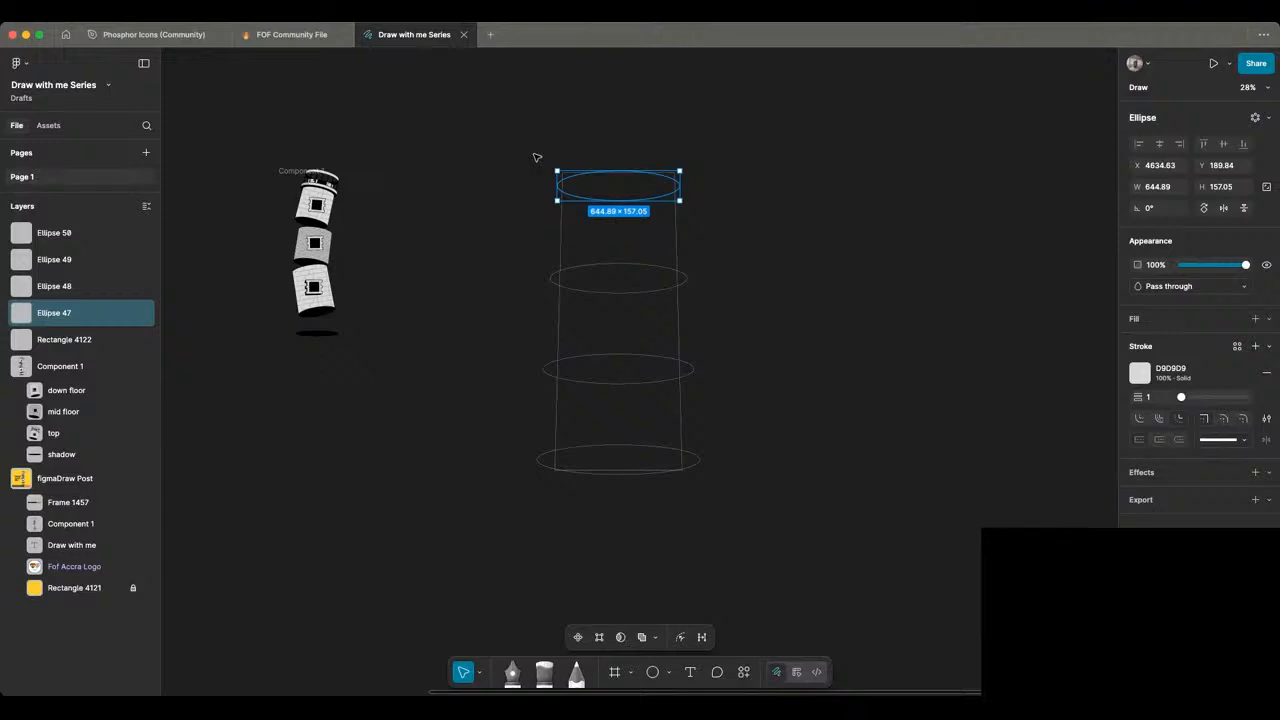
Step: Select the four ellipses together with the tapered outline and enter vector edit mode
click(733, 553)
drag(534, 148, 737, 560)
key(Return)
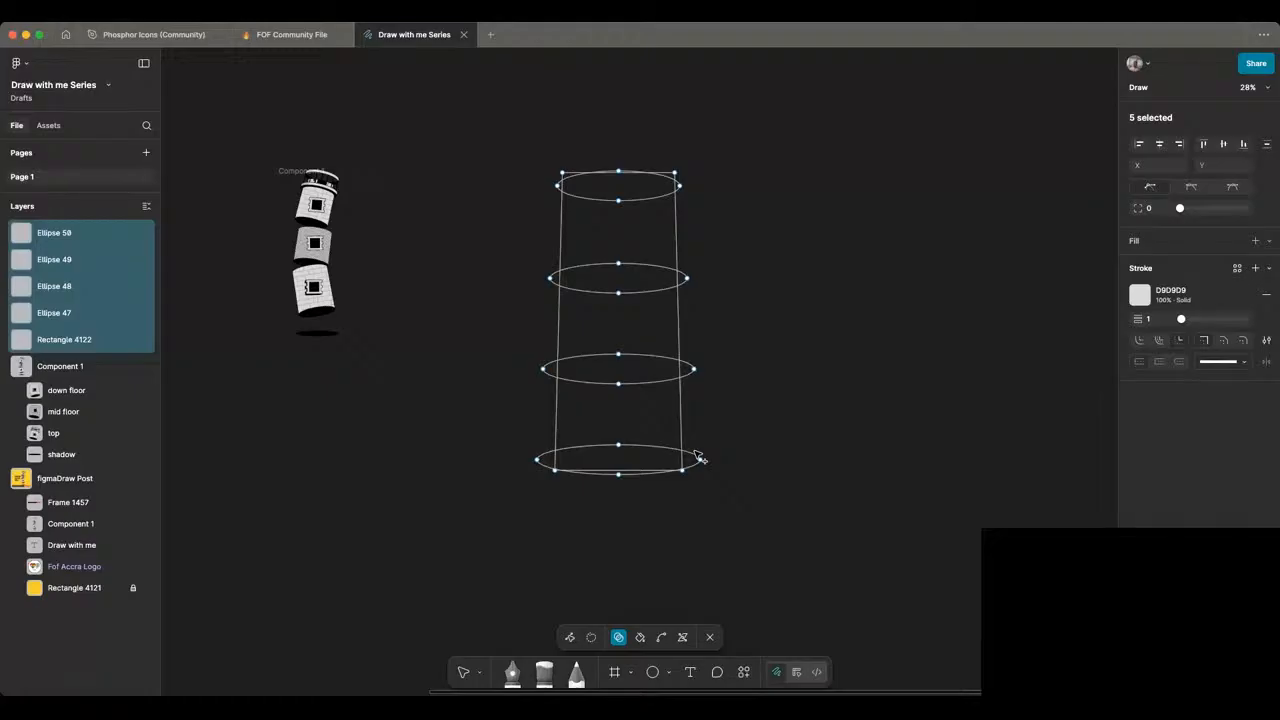
Step: Trim away the ends of all four ellipses that extend beyond the tapered outline with the Shape builder
scroll(649, 441, up, 5)
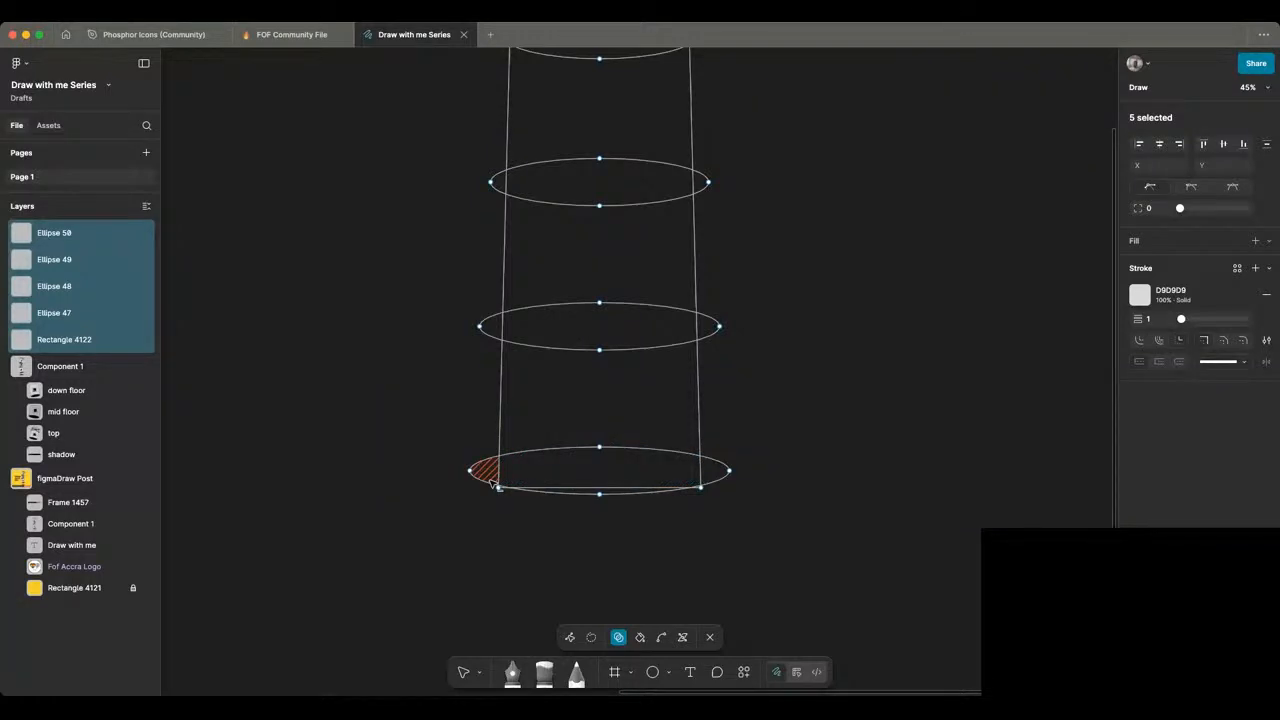
mouse_move(492, 483)
mouse_down()
mouse_move(489, 317)
mouse_move(468, 289)
mouse_up()
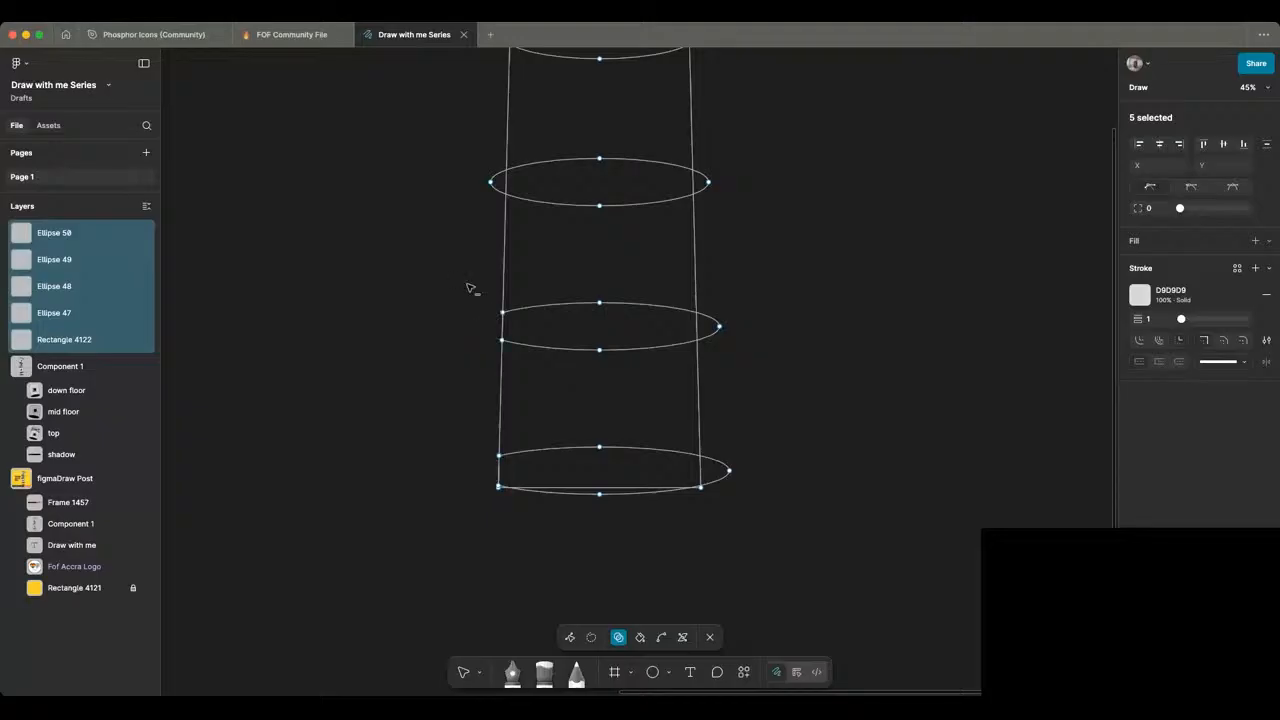
click(497, 184)
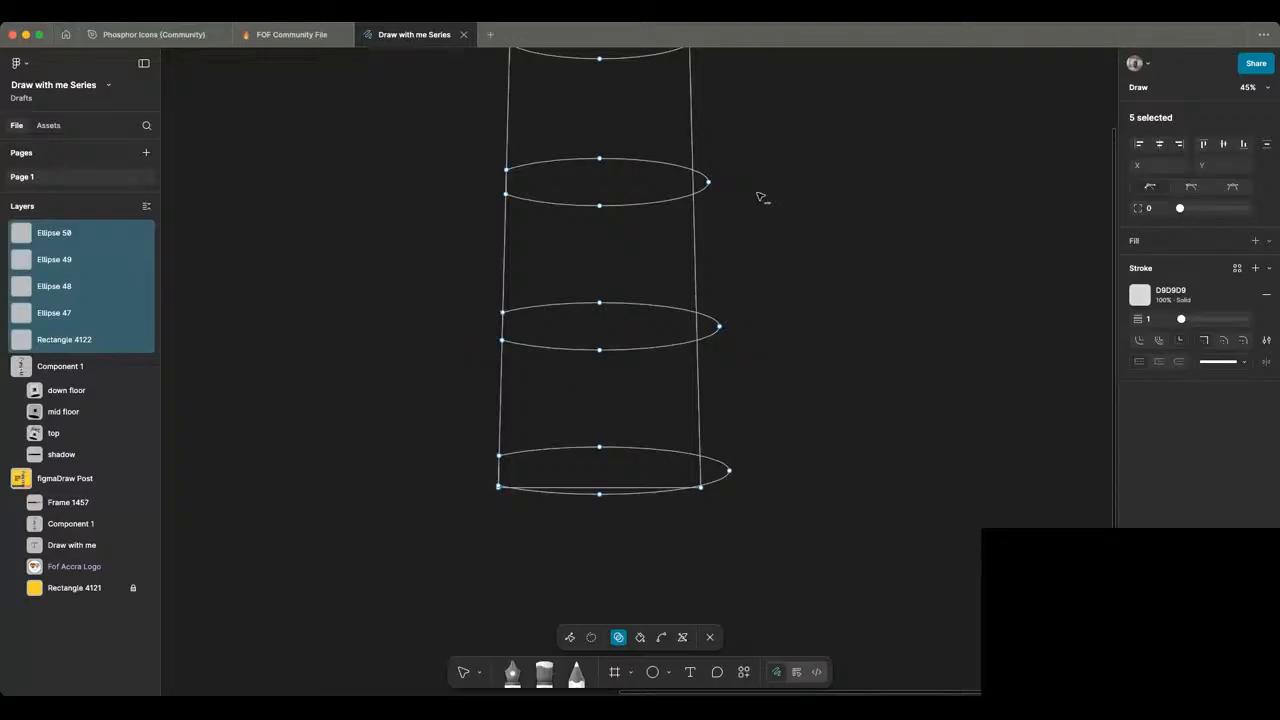
click(705, 183)
scroll(718, 417, up, 5)
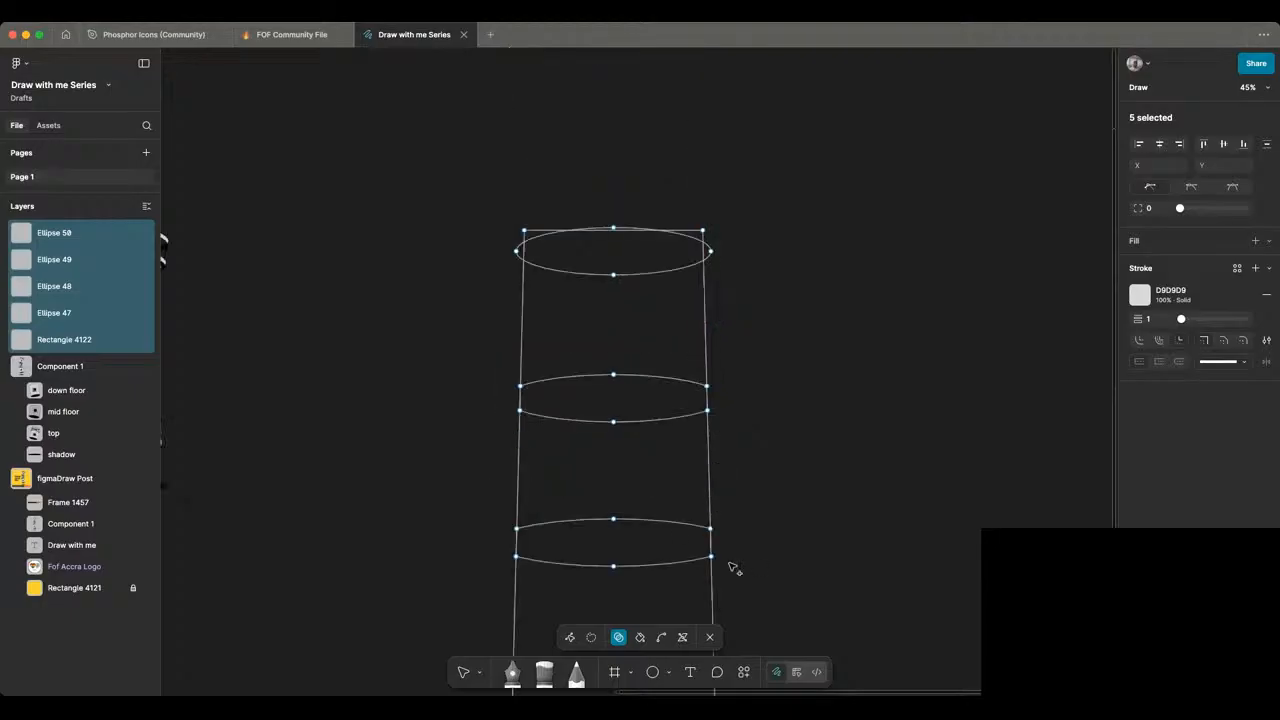
scroll(733, 567, up, 1)
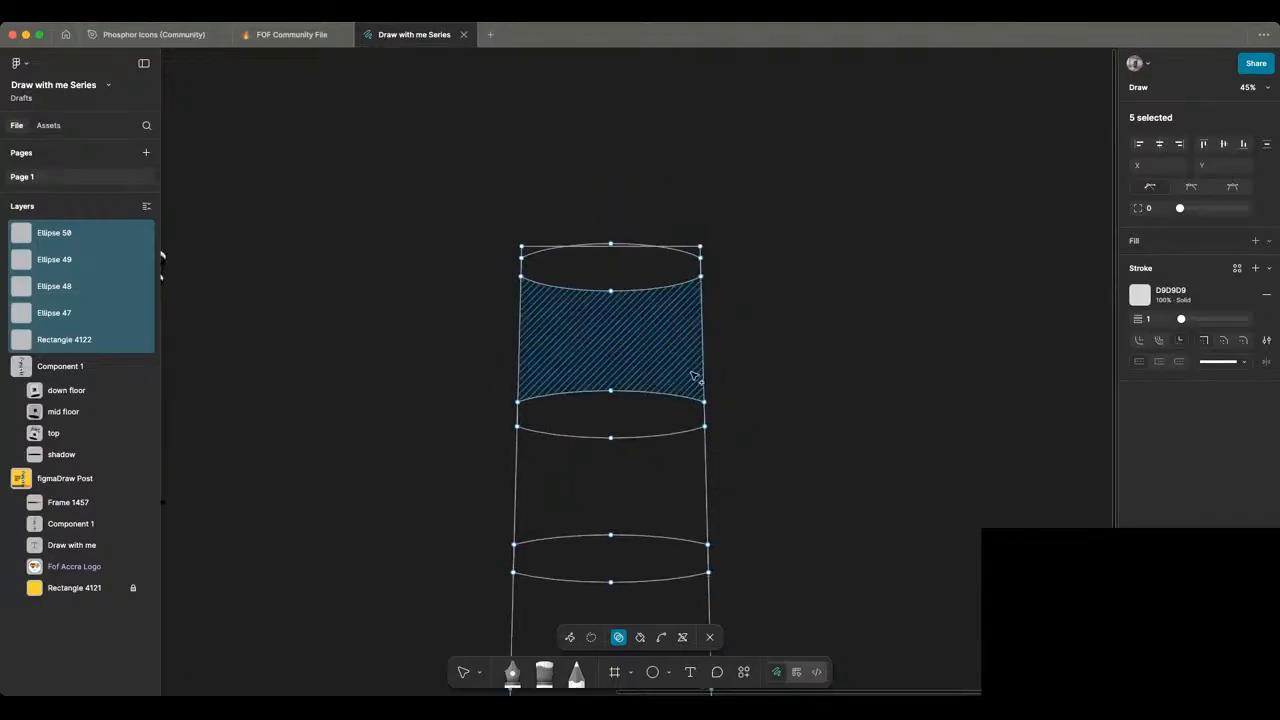
Step: Merge the top ellipse into the tower's upper section and remove the corner slivers above its arc
scroll(693, 376, down, 1)
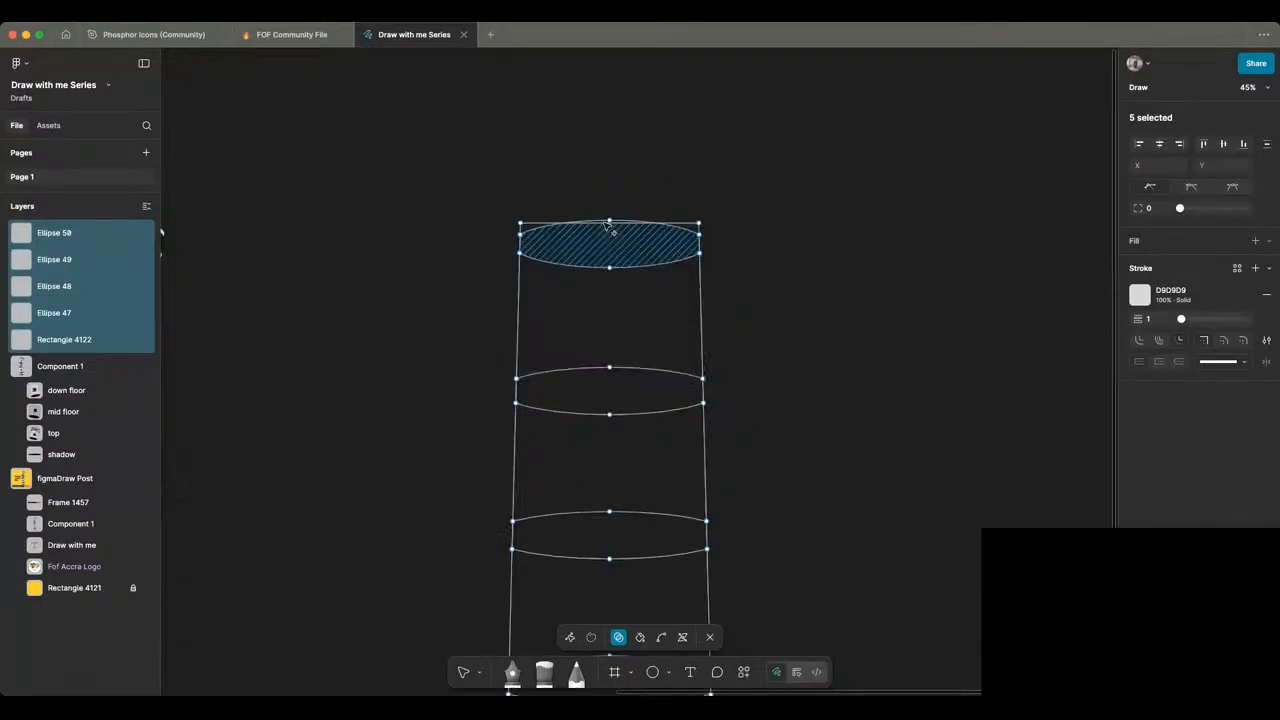
click(611, 229)
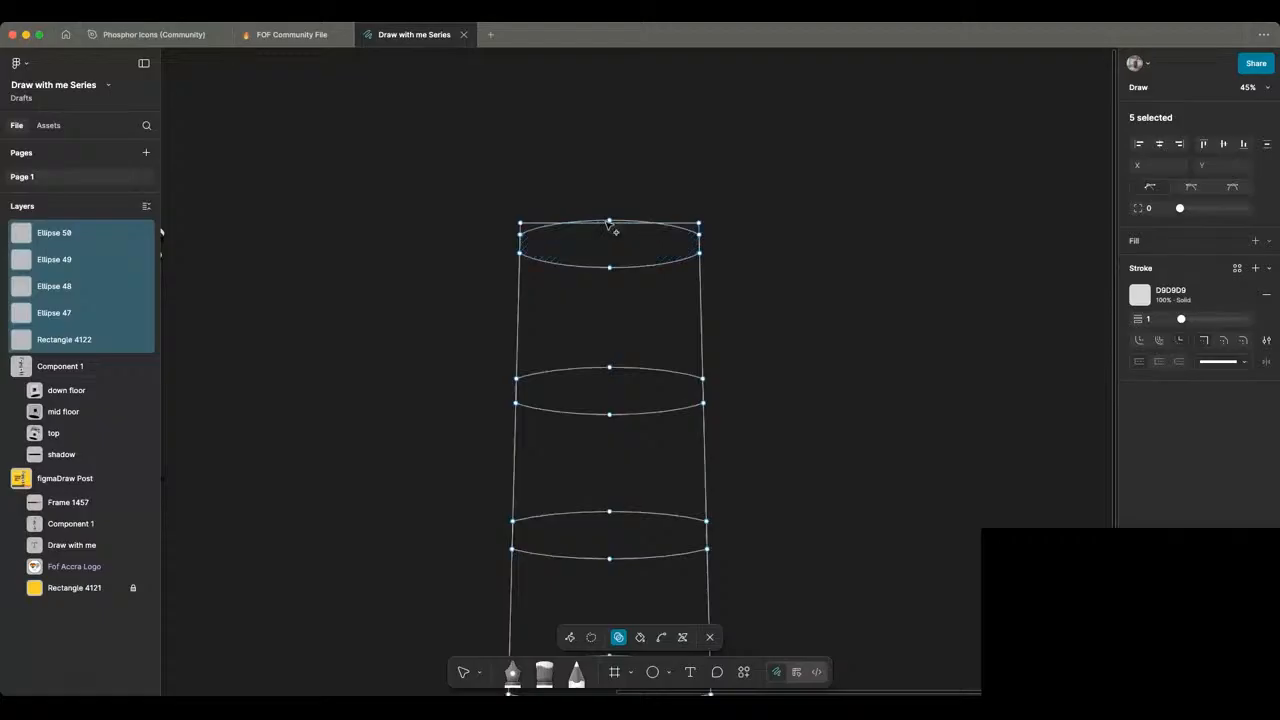
drag(608, 225, 614, 323)
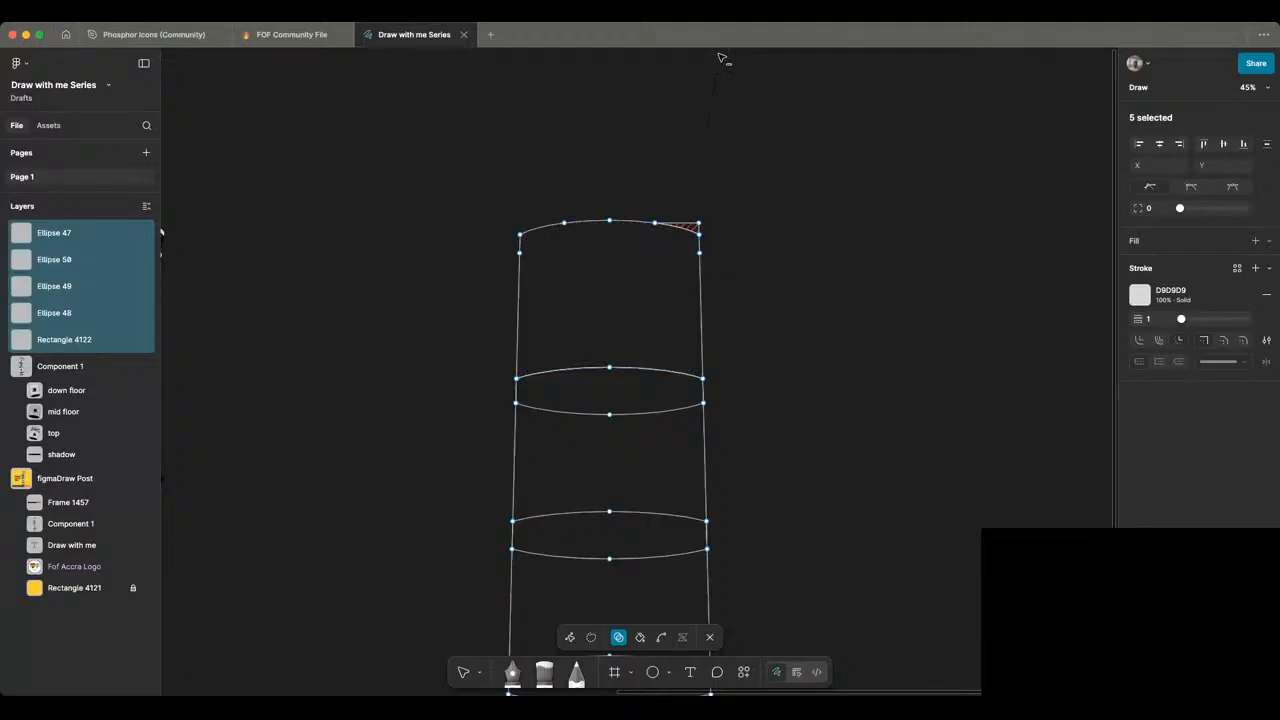
scroll(620, 318, down, 2)
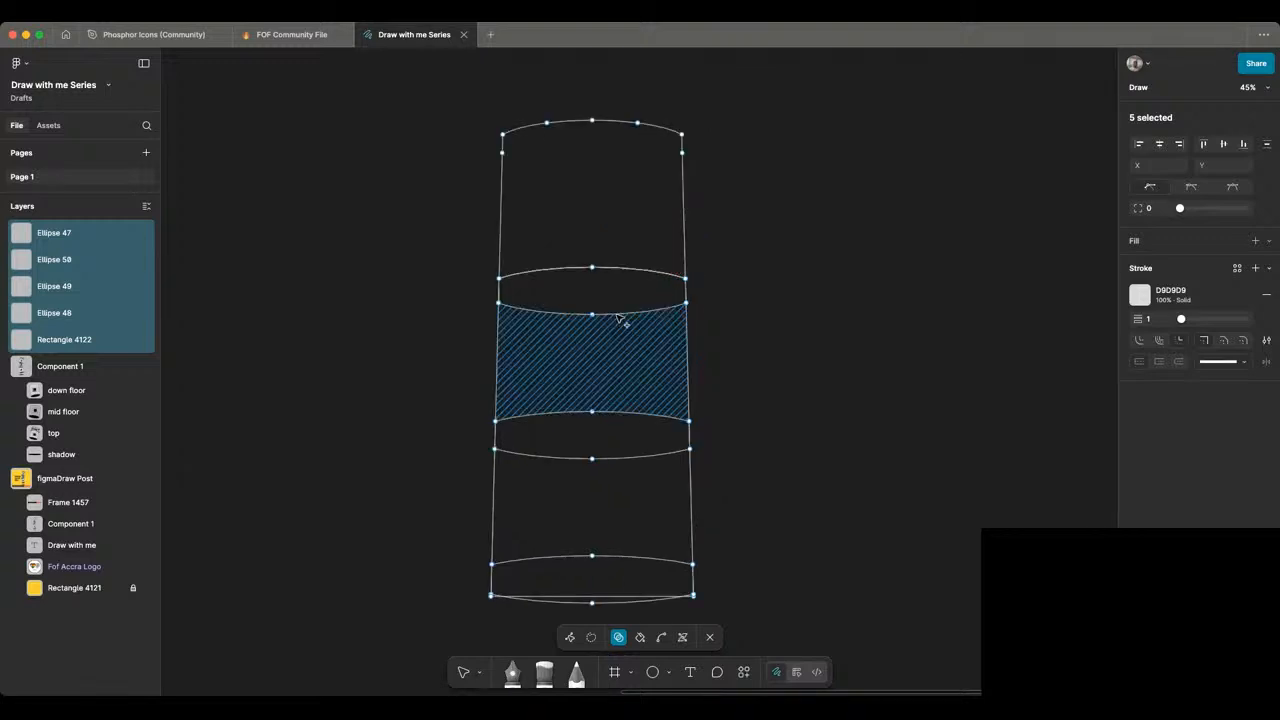
Step: Merge the remaining ellipses into the middle and lower sections, leaving three stacked blocks with curved edges
scroll(619, 318, down, 1)
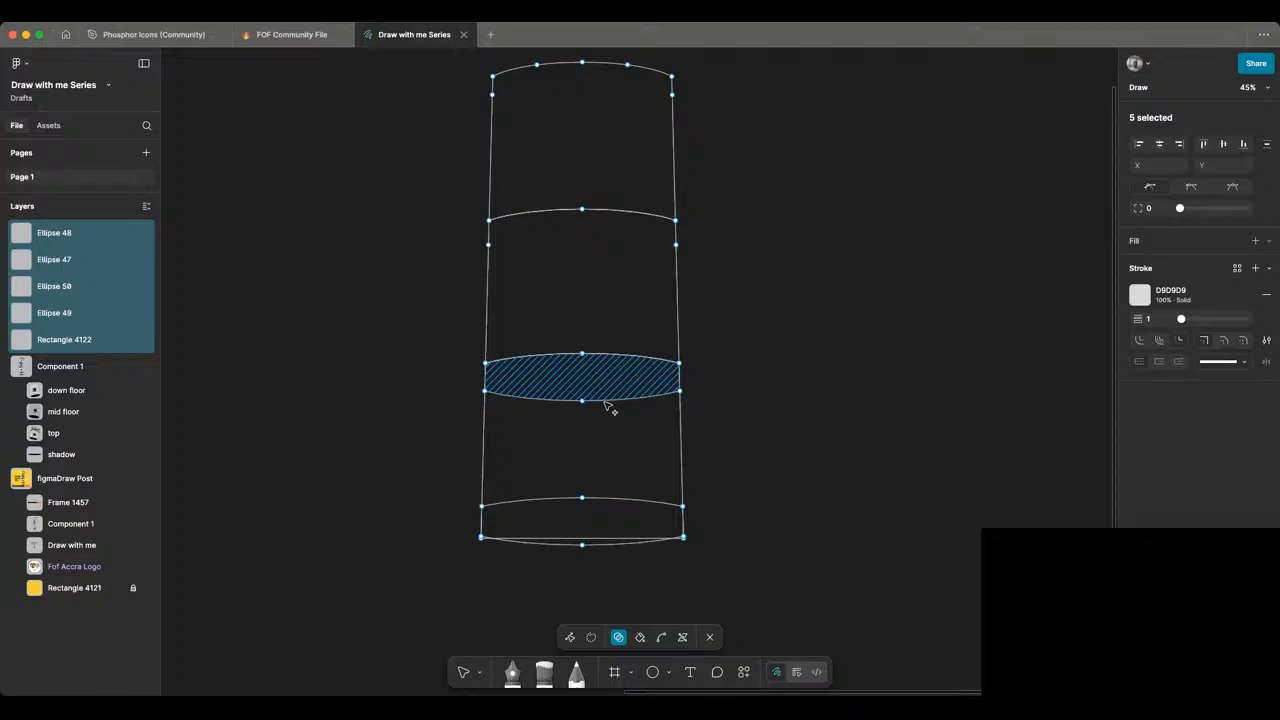
drag(605, 405, 590, 538)
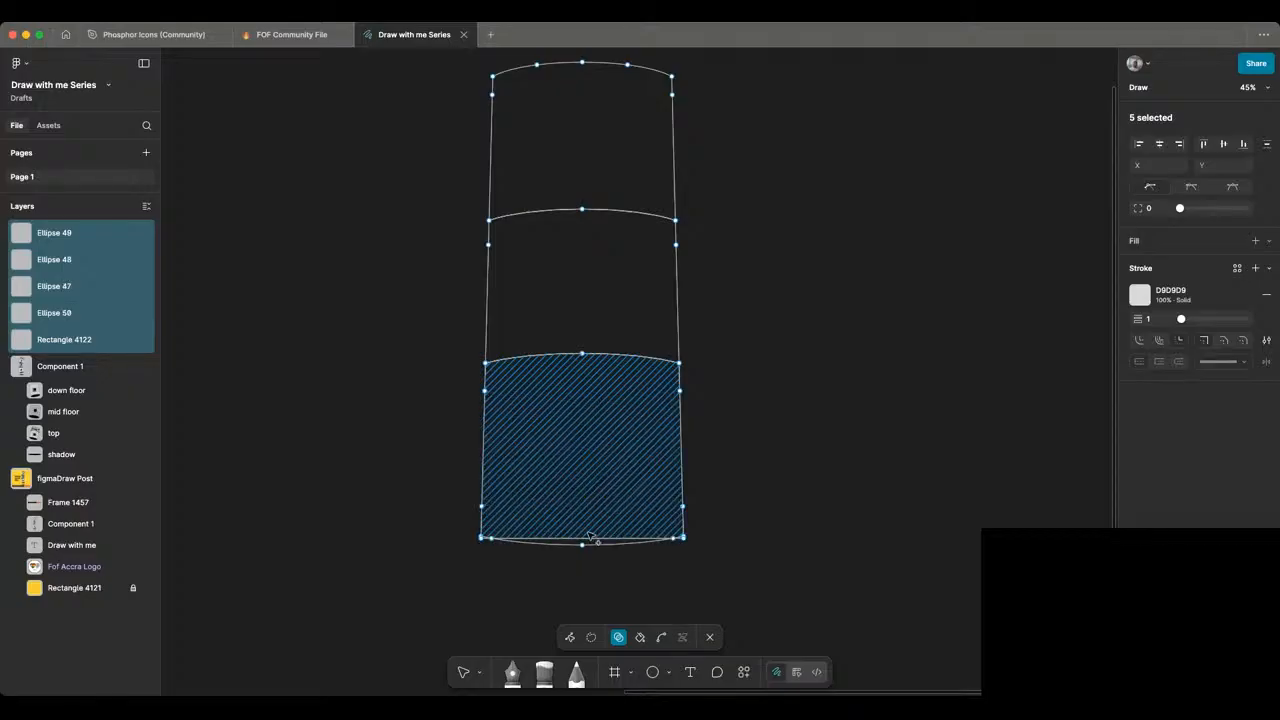
click(590, 538)
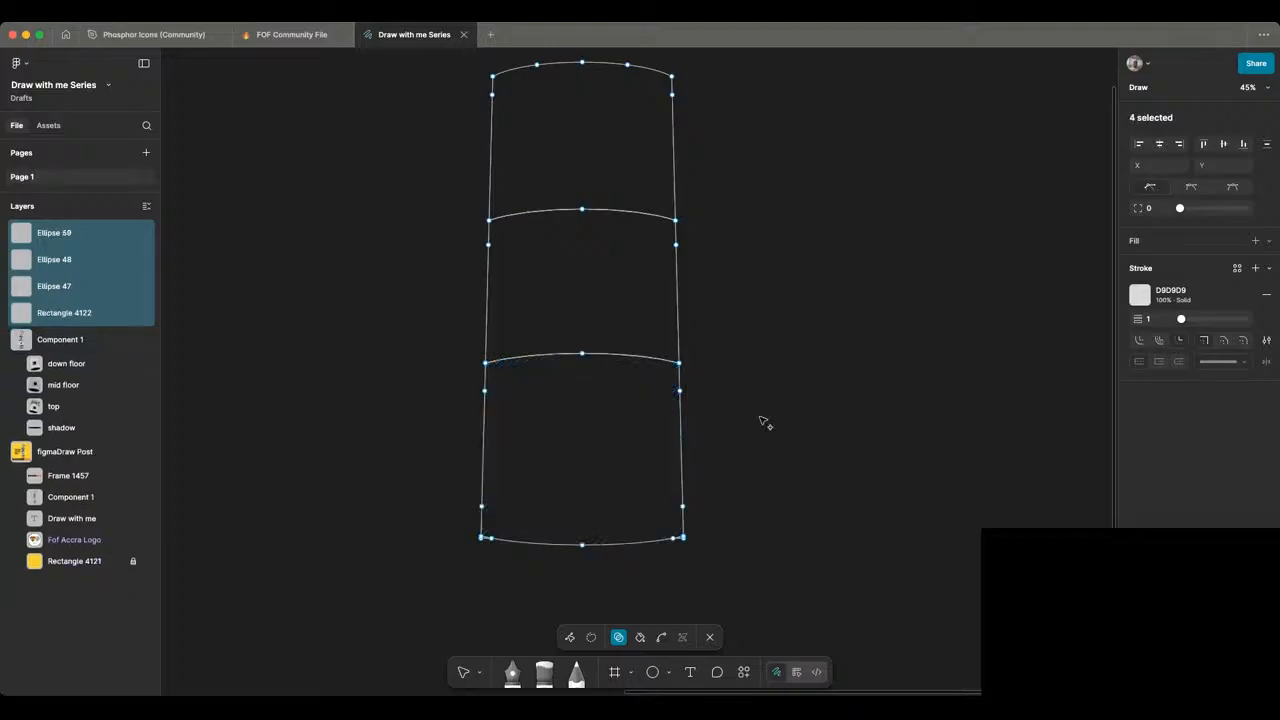
Step: Exit vector editing and deselect the tower shapes
scroll(765, 422, down, 3)
scroll(765, 422, up, 1)
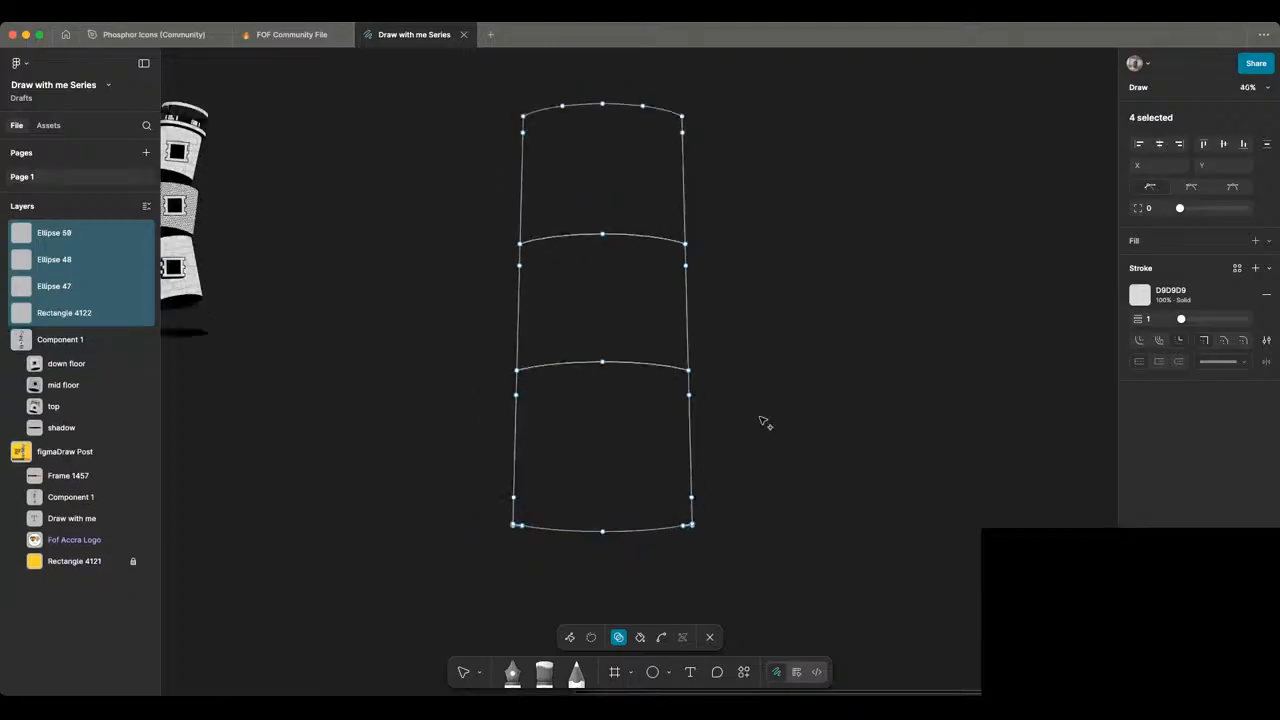
scroll(765, 422, up, 1)
key(Escape)
scroll(765, 422, right, 1)
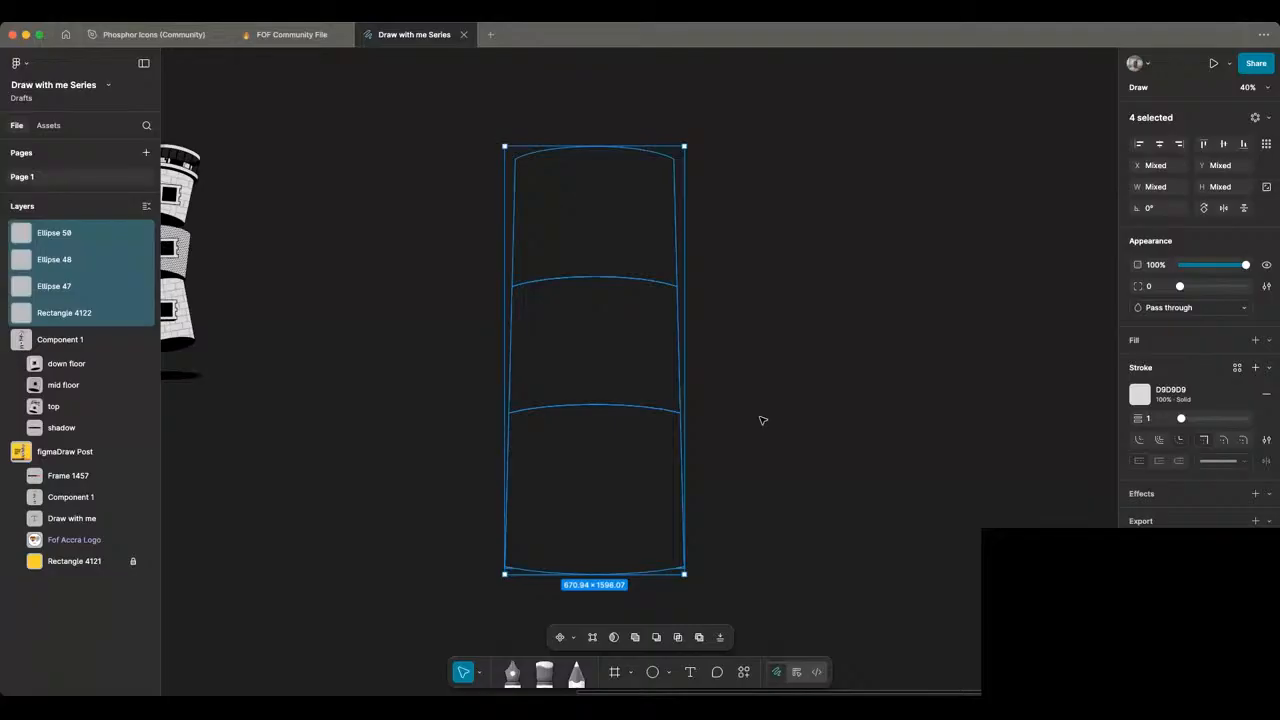
click(862, 413)
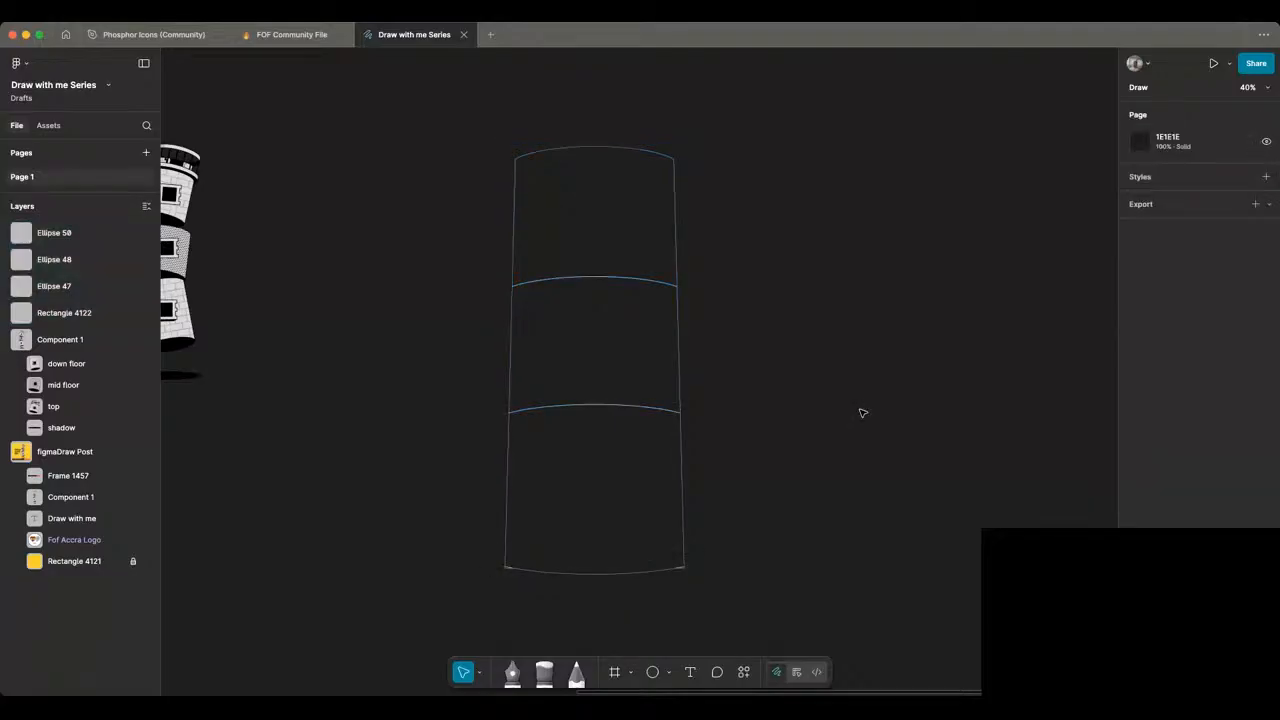
Step: Select the four tower shapes and move them slightly left, closer to the reference tower
drag(594, 118, 596, 600)
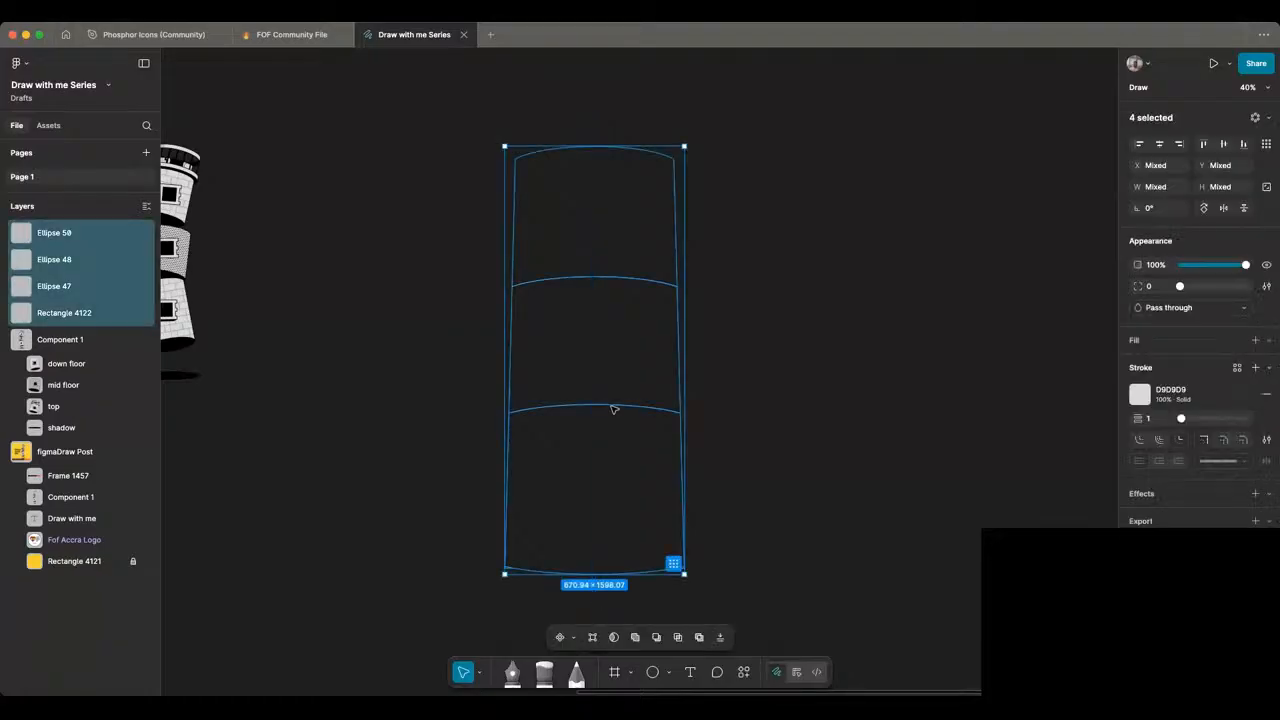
drag(614, 409, 576, 413)
scroll(604, 484, down, 1)
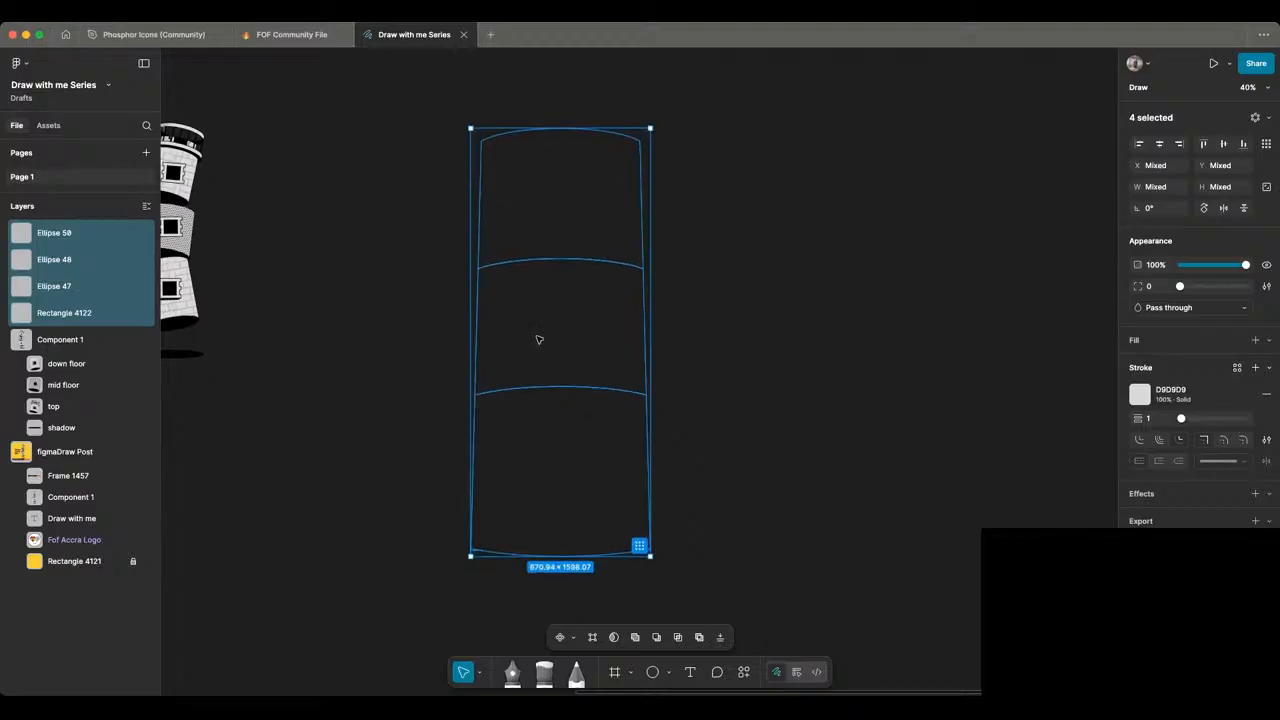
Step: Examine the tower outline's bottom corners, where the sides meet the base curve
key(ctrl+a)
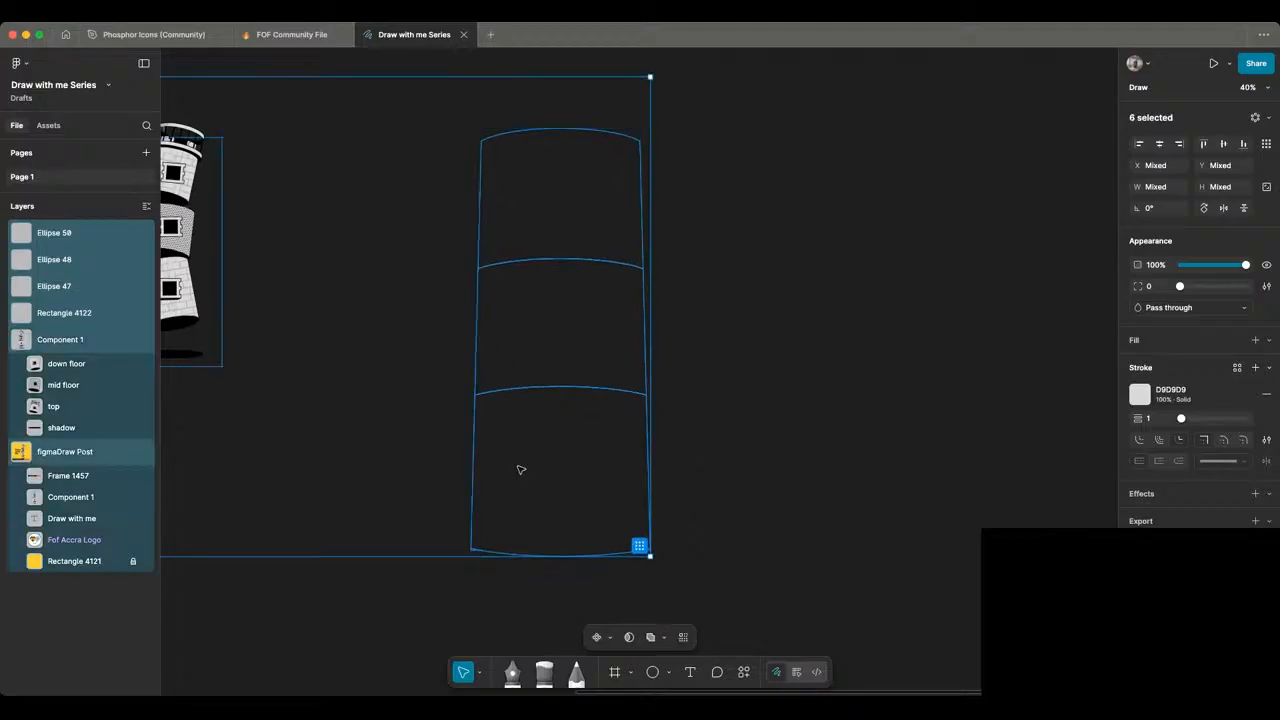
scroll(518, 467, up, 3)
scroll(520, 469, up, 2)
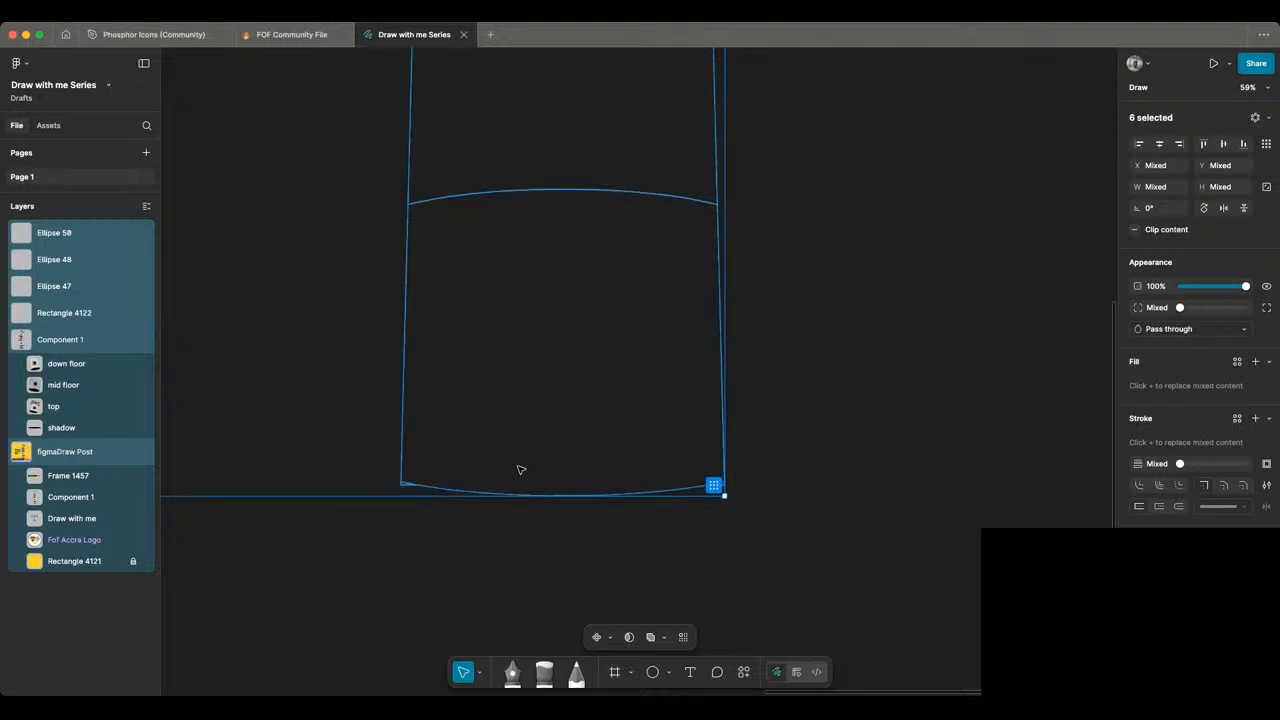
scroll(520, 469, up, 5)
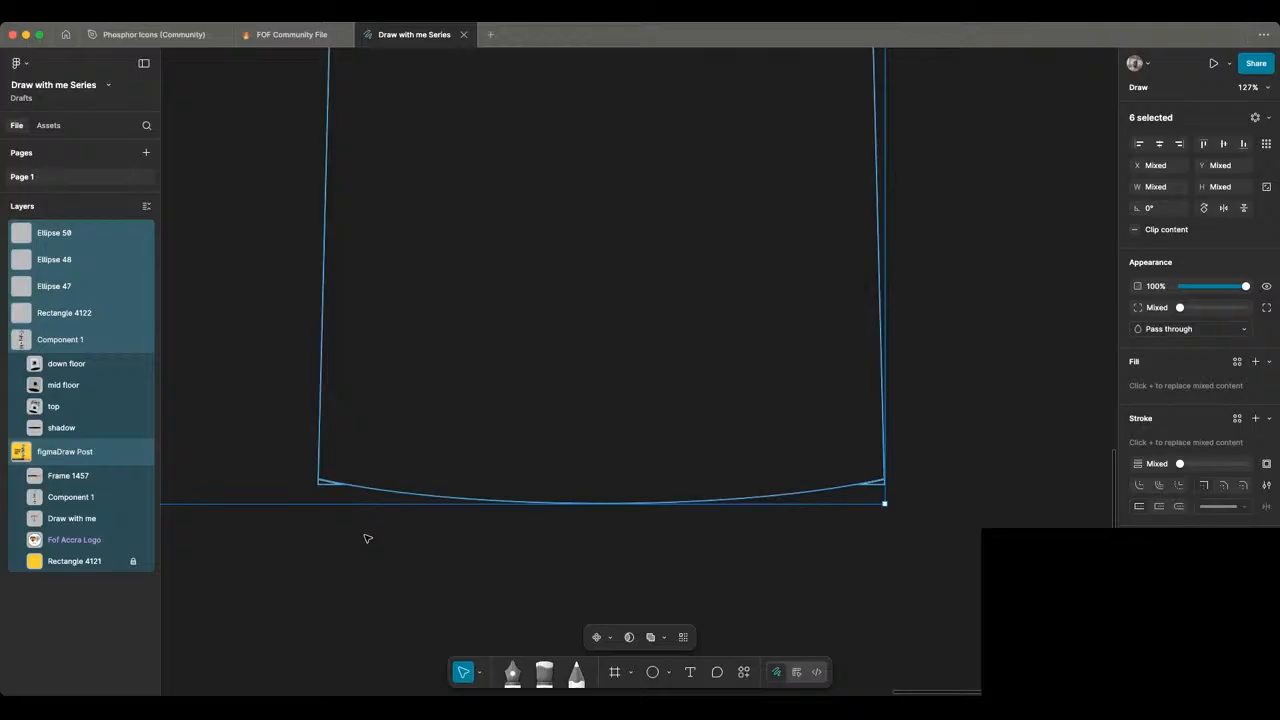
click(423, 588)
scroll(423, 588, down, 3)
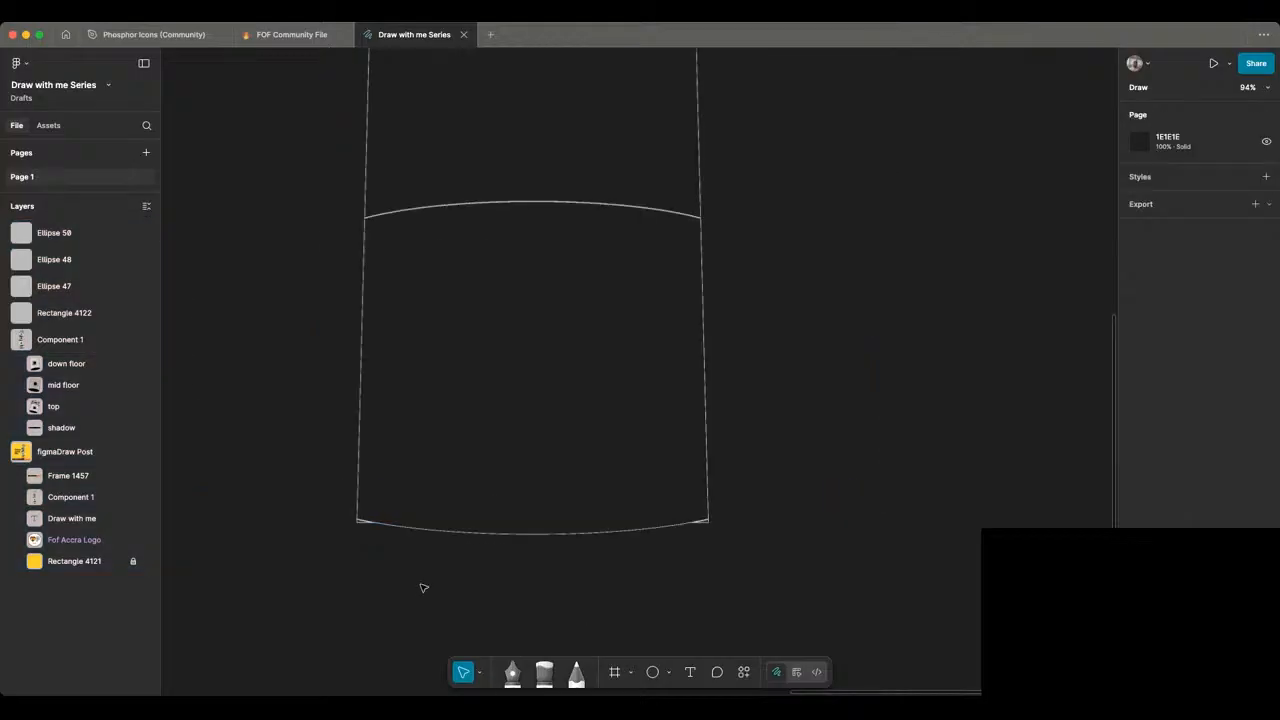
scroll(423, 588, down, 5)
Step: Reselect the four tower shapes and remove the leftover slivers at both bottom corners with the Shape builder
drag(384, 221, 586, 594)
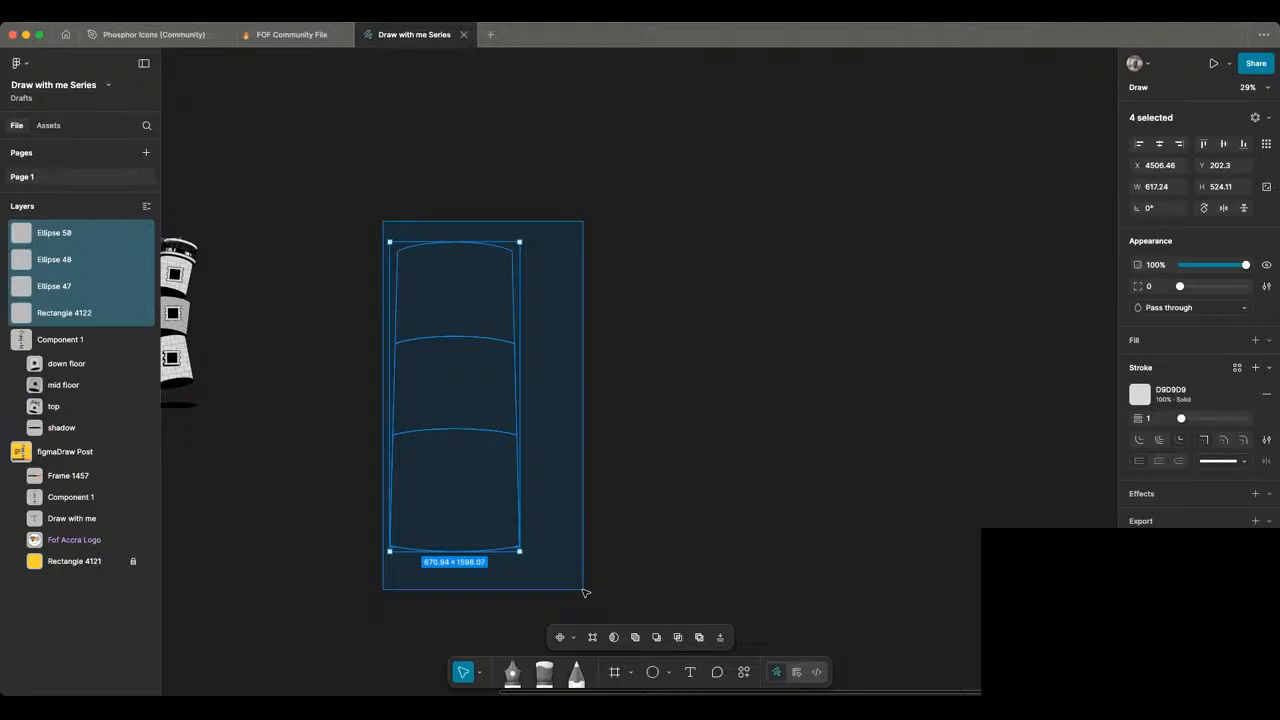
scroll(419, 485, up, 5)
key(shift+m)
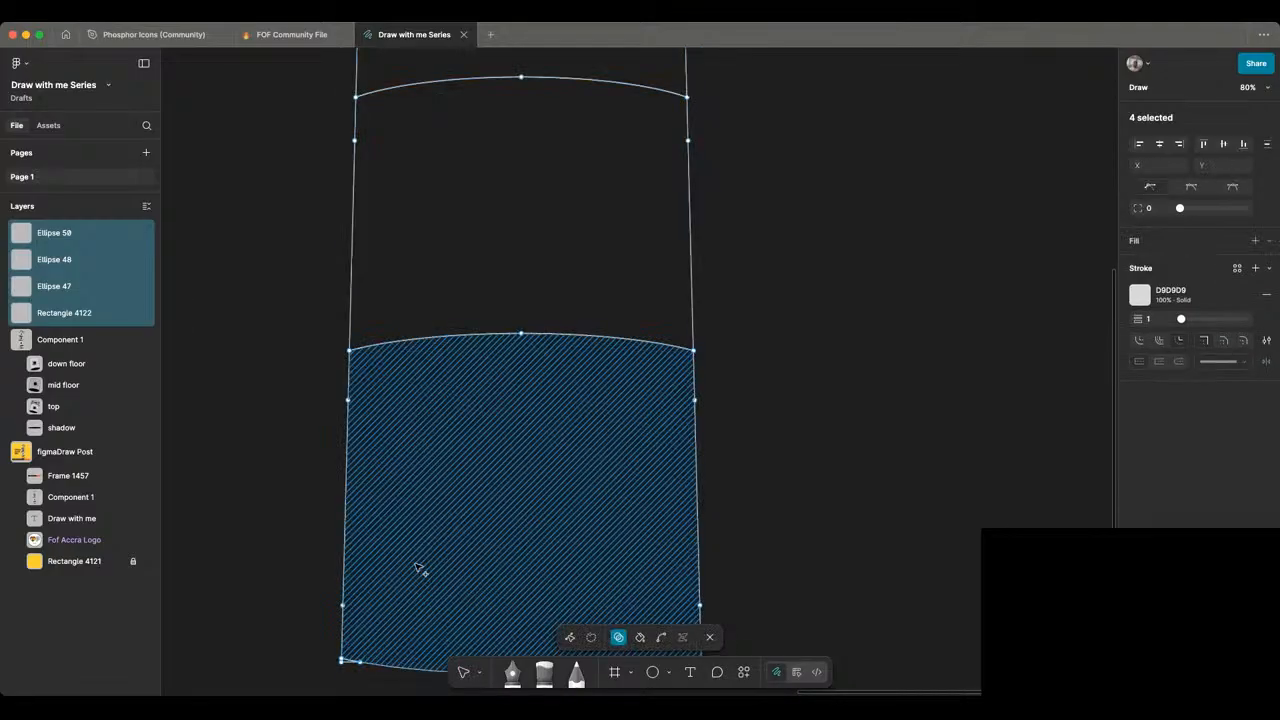
scroll(419, 568, down, 4)
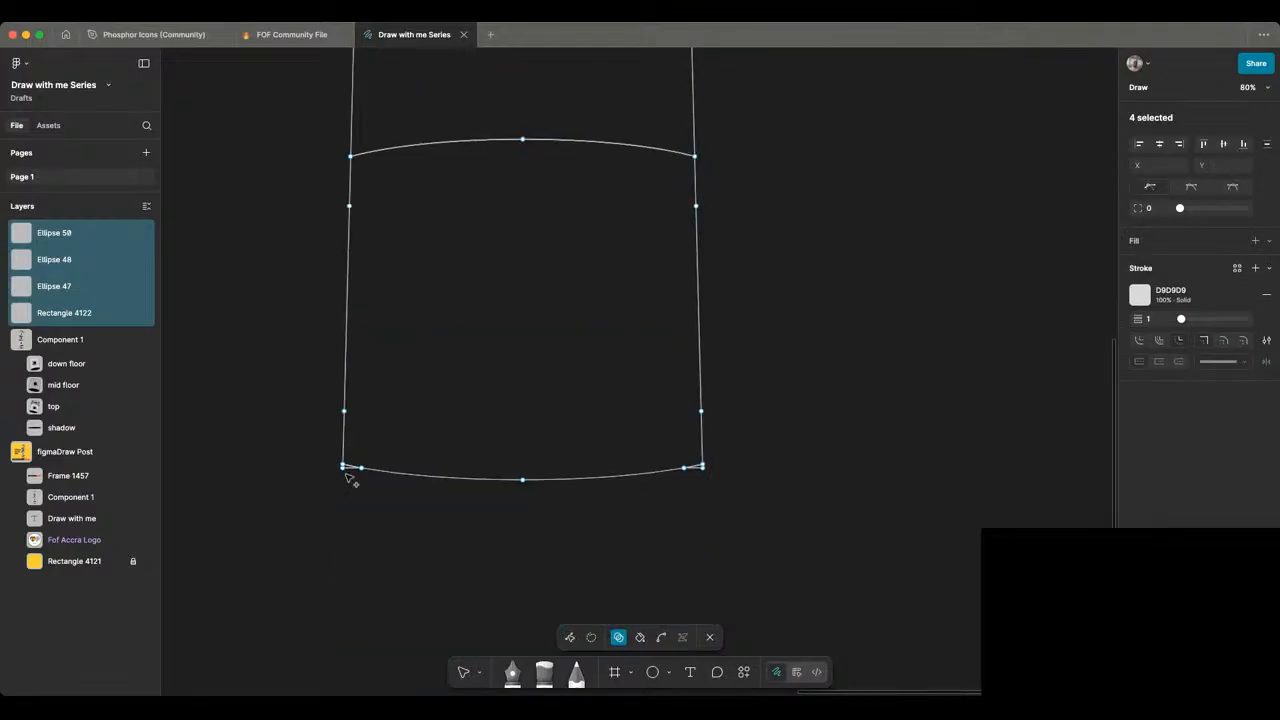
scroll(350, 480, up, 10)
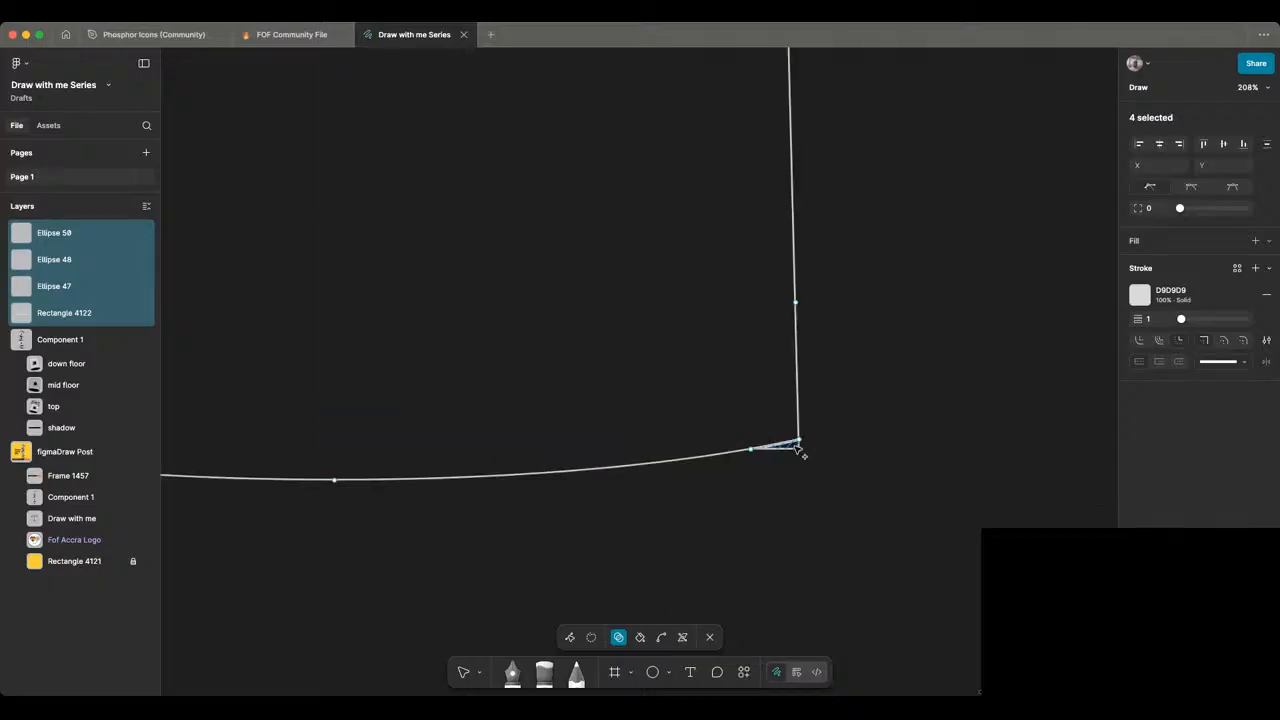
scroll(797, 448, down, 5)
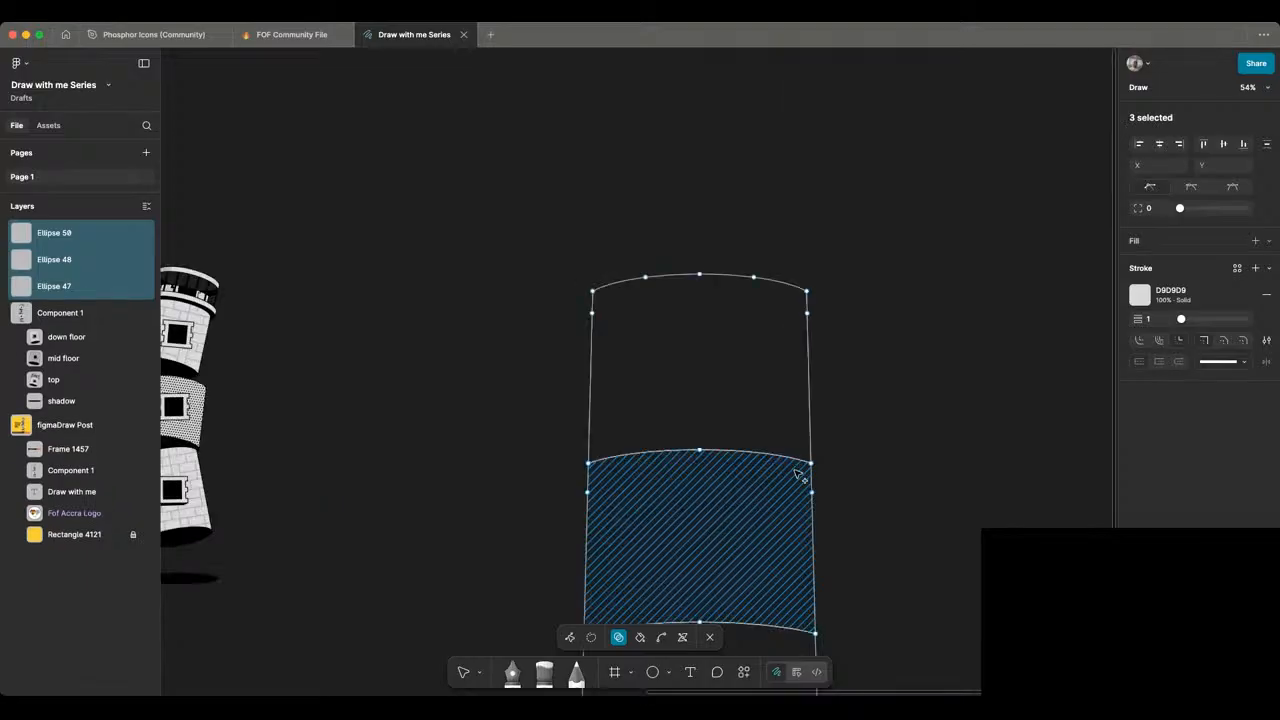
Step: Check the top section's corners, leave vector editing and deselect the three cleaned tower sections
scroll(800, 341, up, 4)
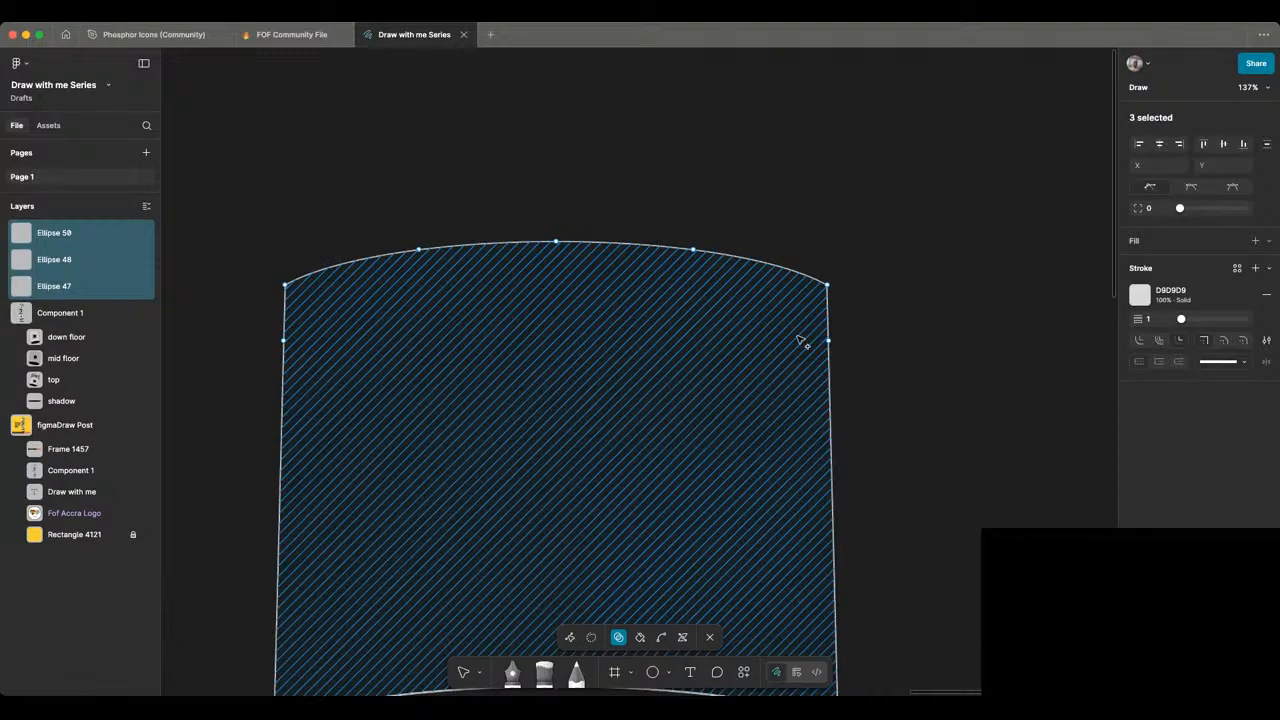
scroll(800, 341, down, 3)
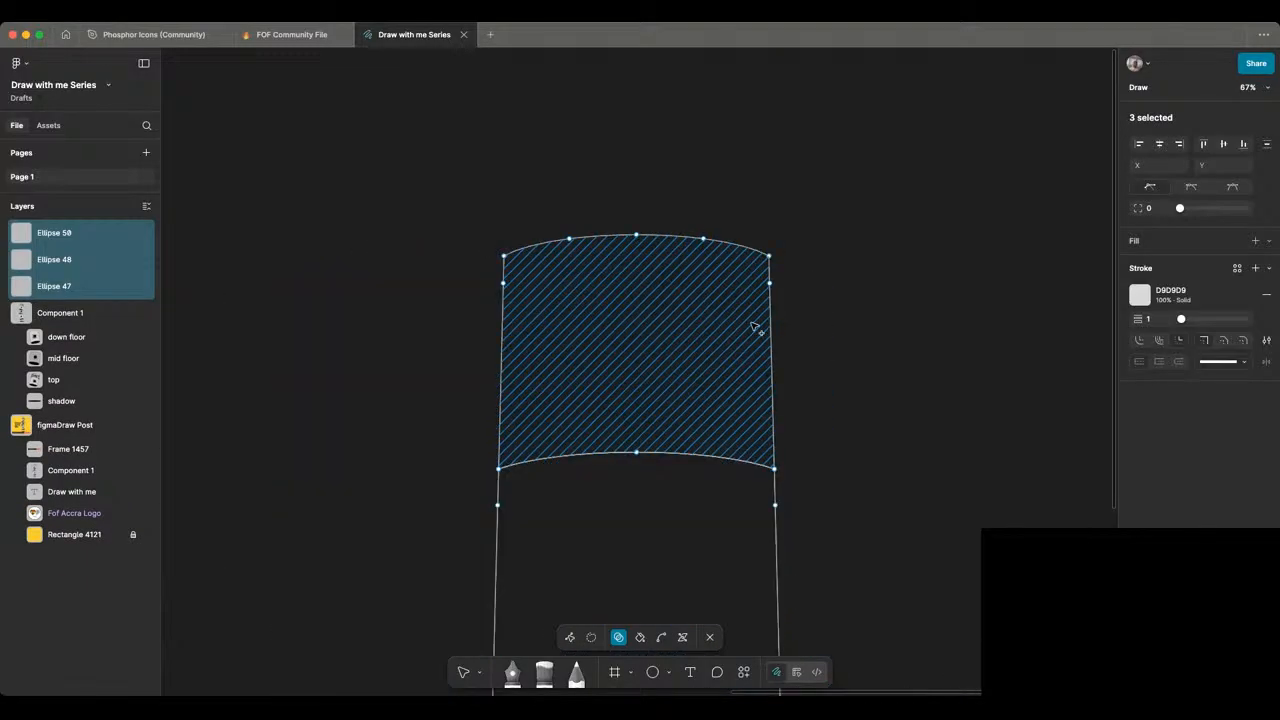
scroll(755, 328, down, 2)
key(v)
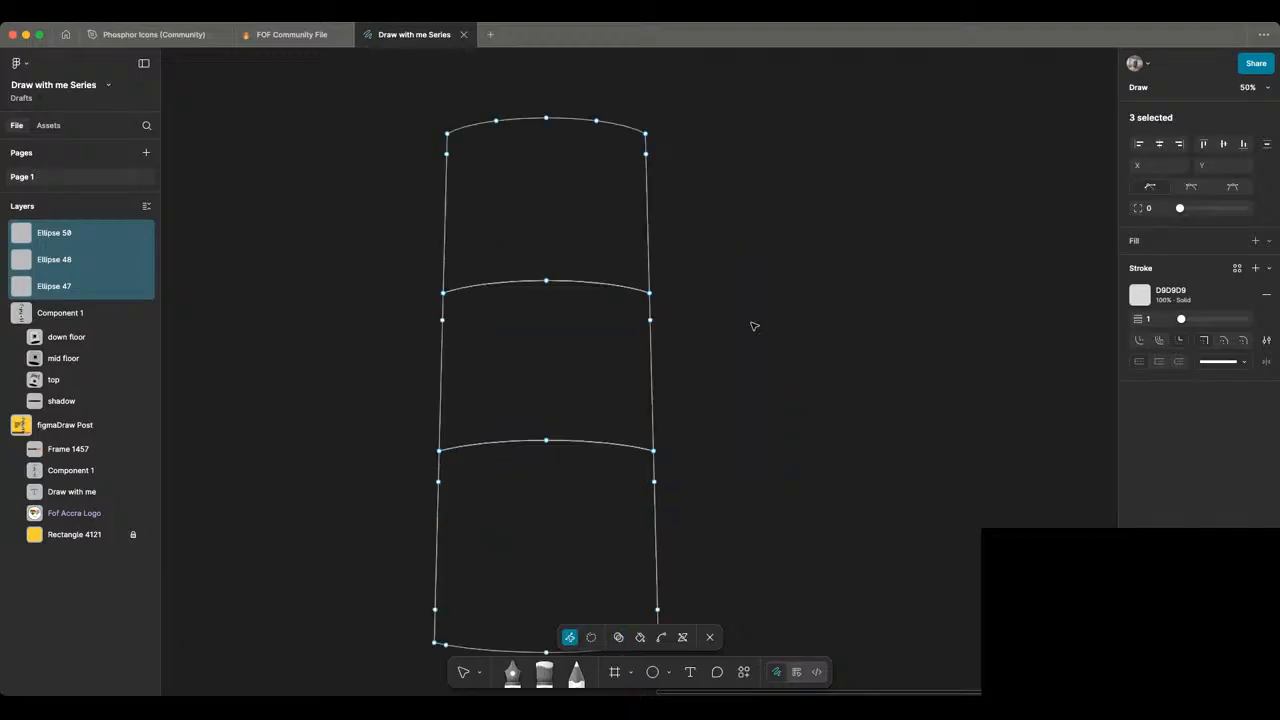
key(Escape)
key(Escape)
Step: Compare the finished outline with the reference tower, examining its brick wall, window and dark underside
scroll(754, 326, down, 2)
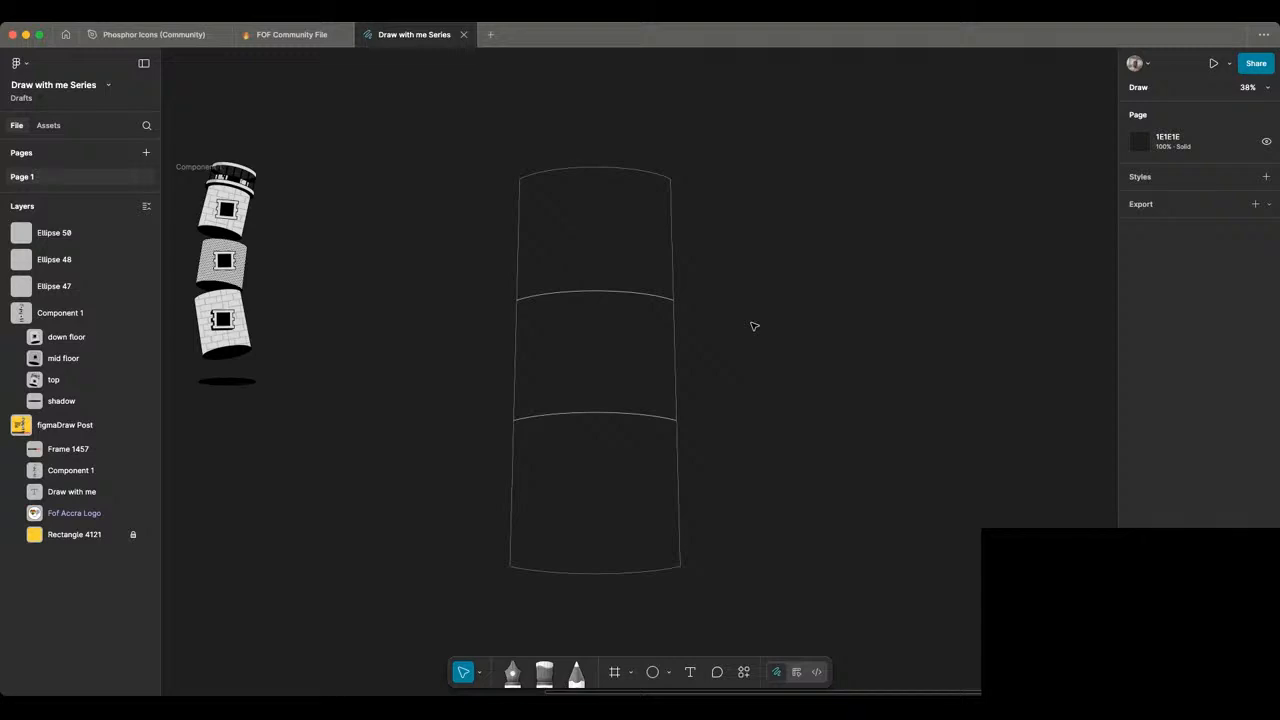
scroll(754, 326, down, 2)
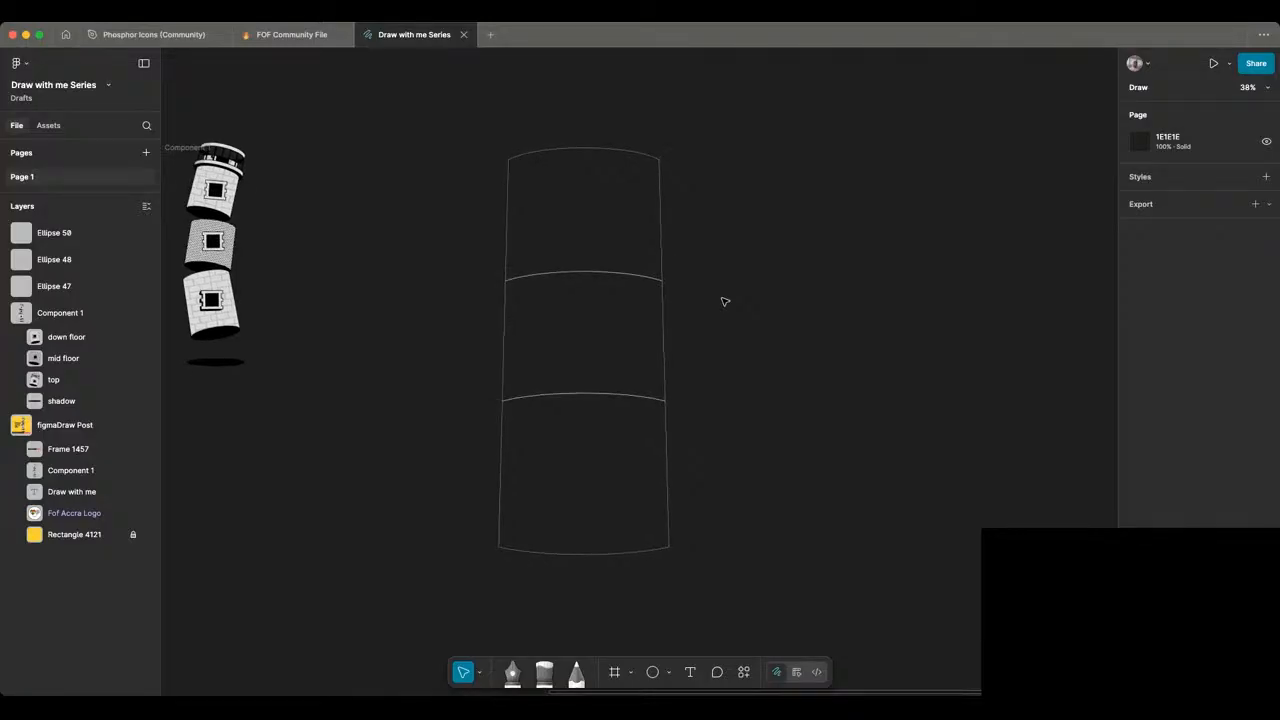
scroll(578, 151, right, 1)
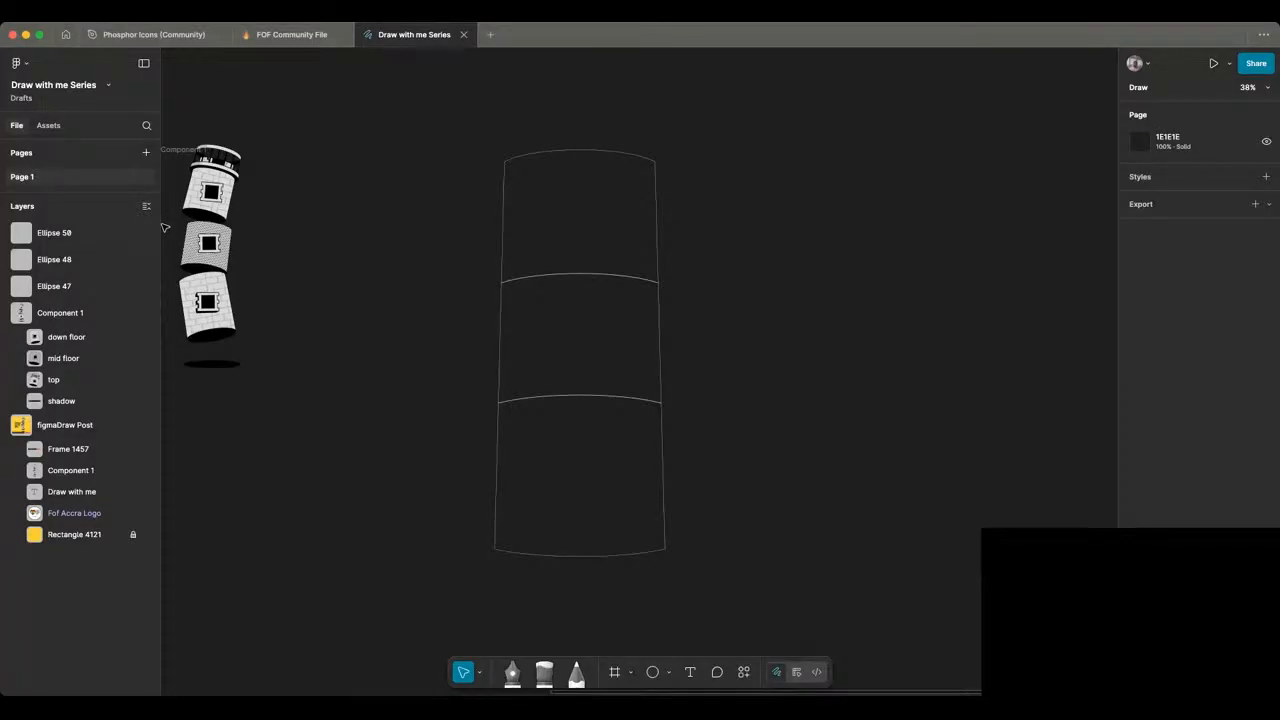
scroll(165, 228, up, 5)
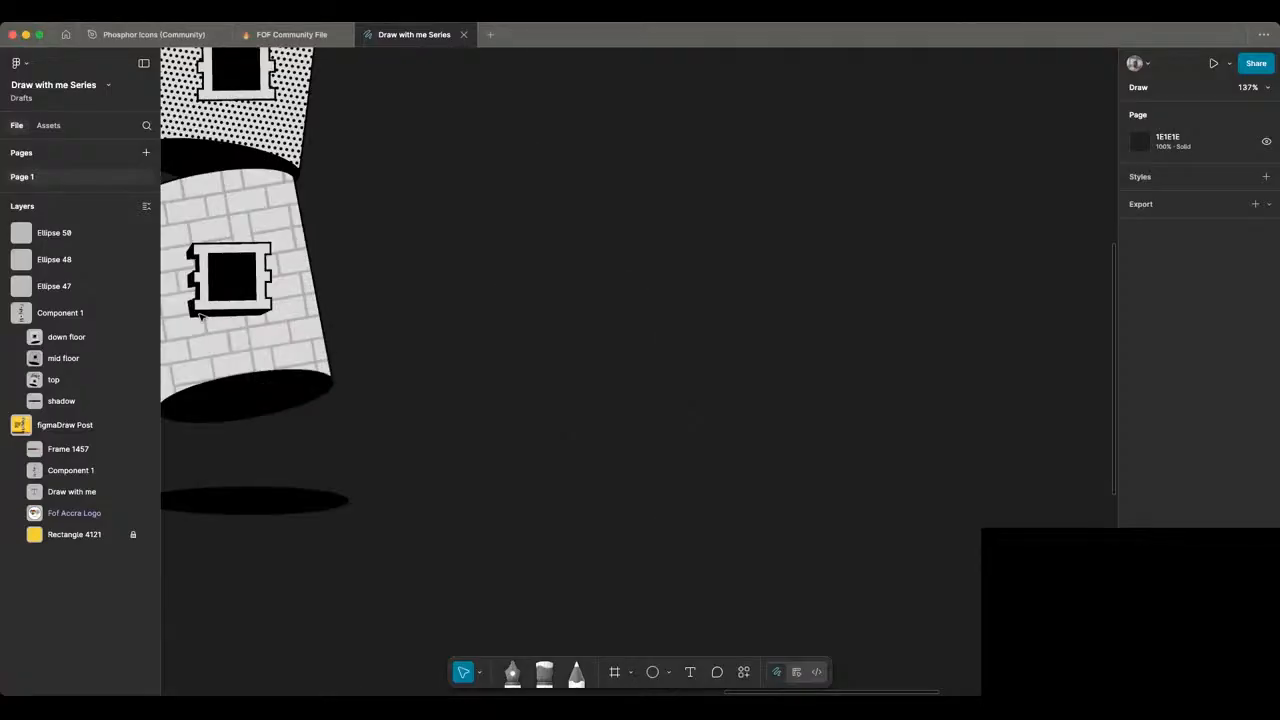
scroll(200, 316, up, 5)
scroll(200, 316, up, 3)
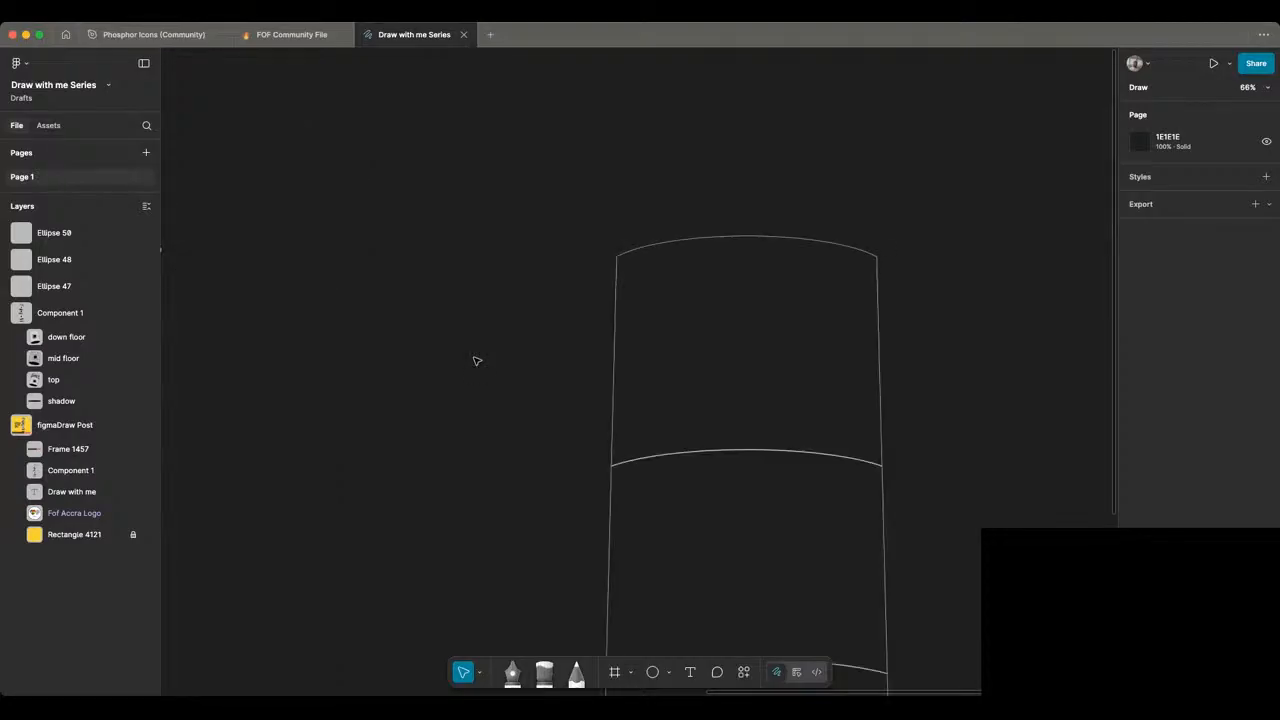
scroll(476, 361, down, 3)
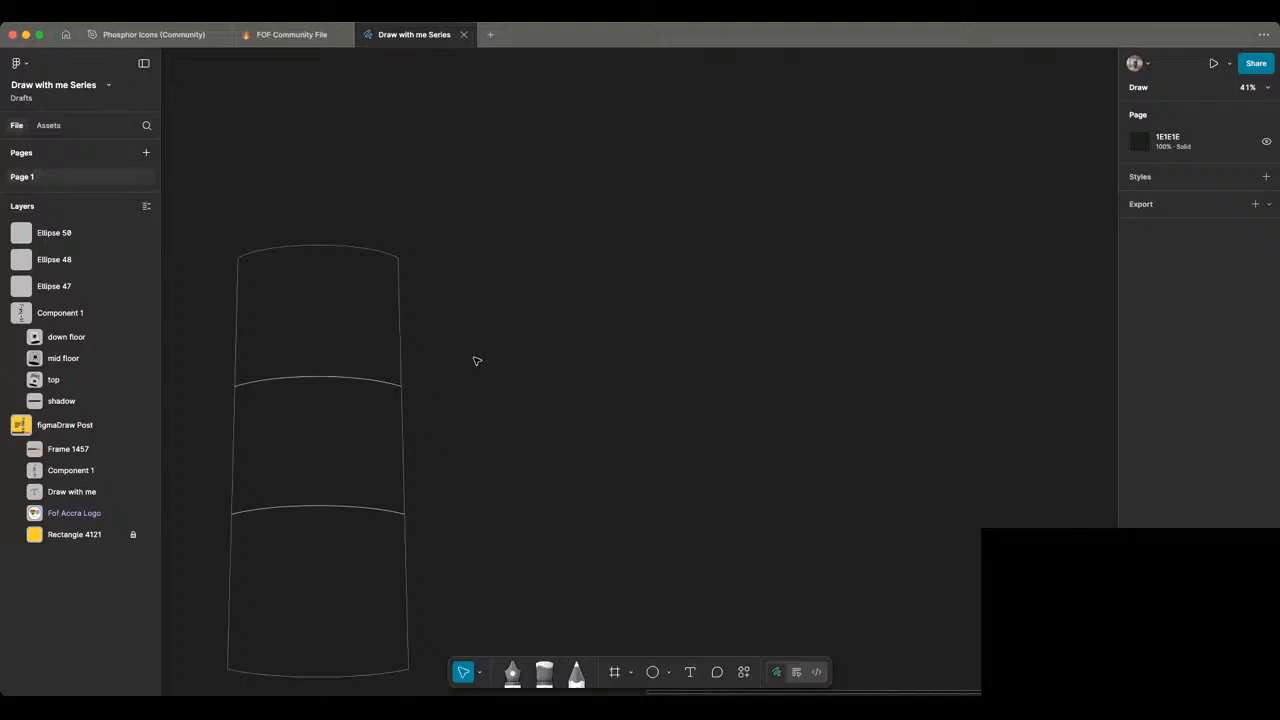
Step: Draw a square of about 506 px beside the tower and swap its fill for an outline
key(r)
drag(519, 305, 659, 445)
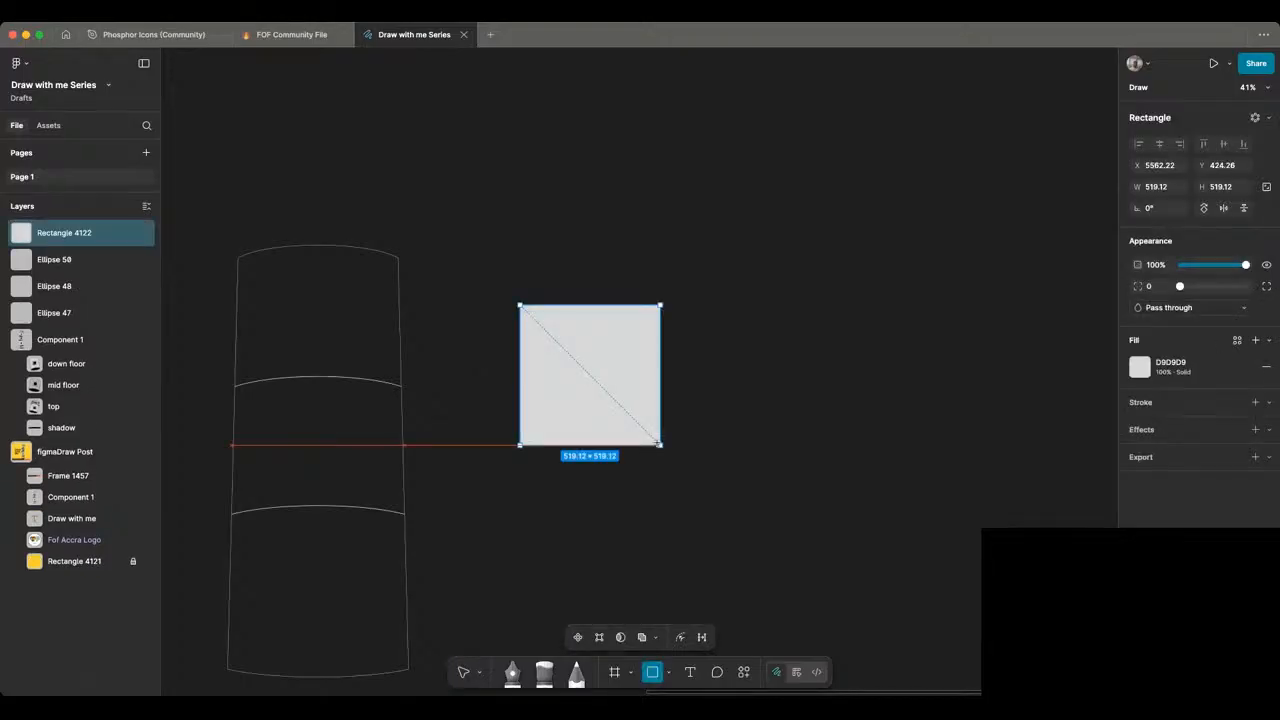
key(shift+x)
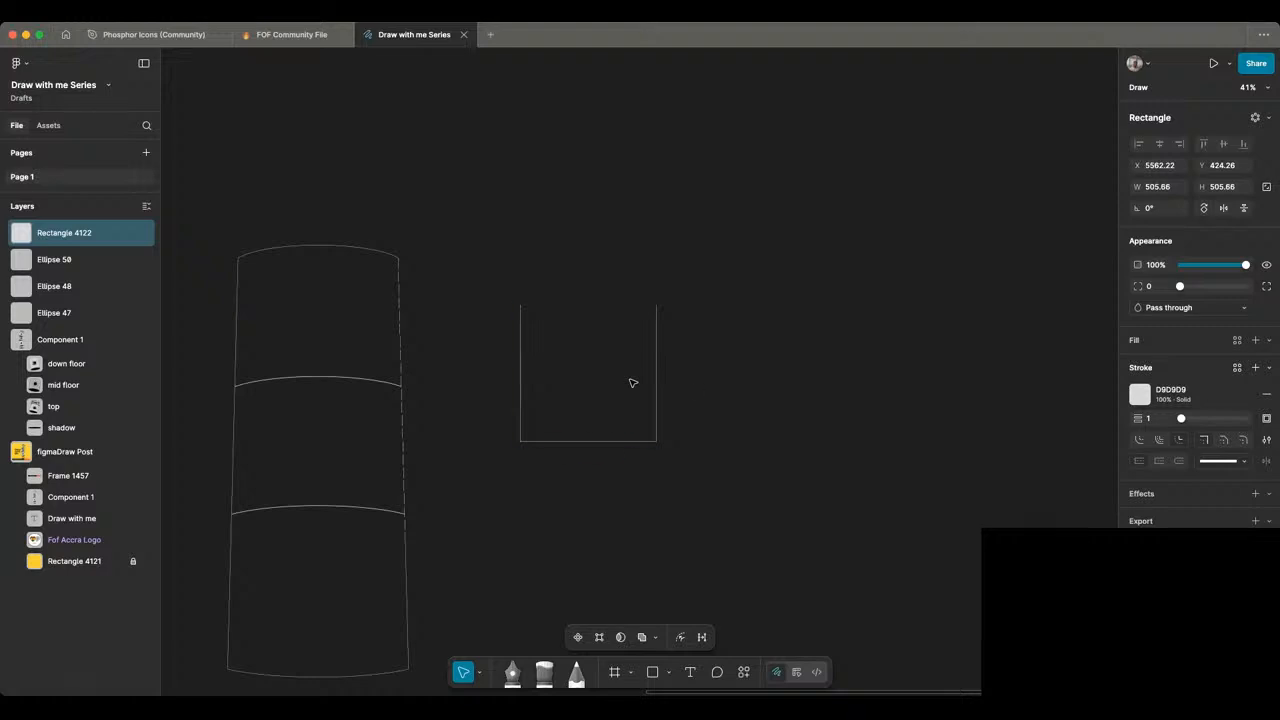
click(697, 386)
scroll(695, 258, up, 1)
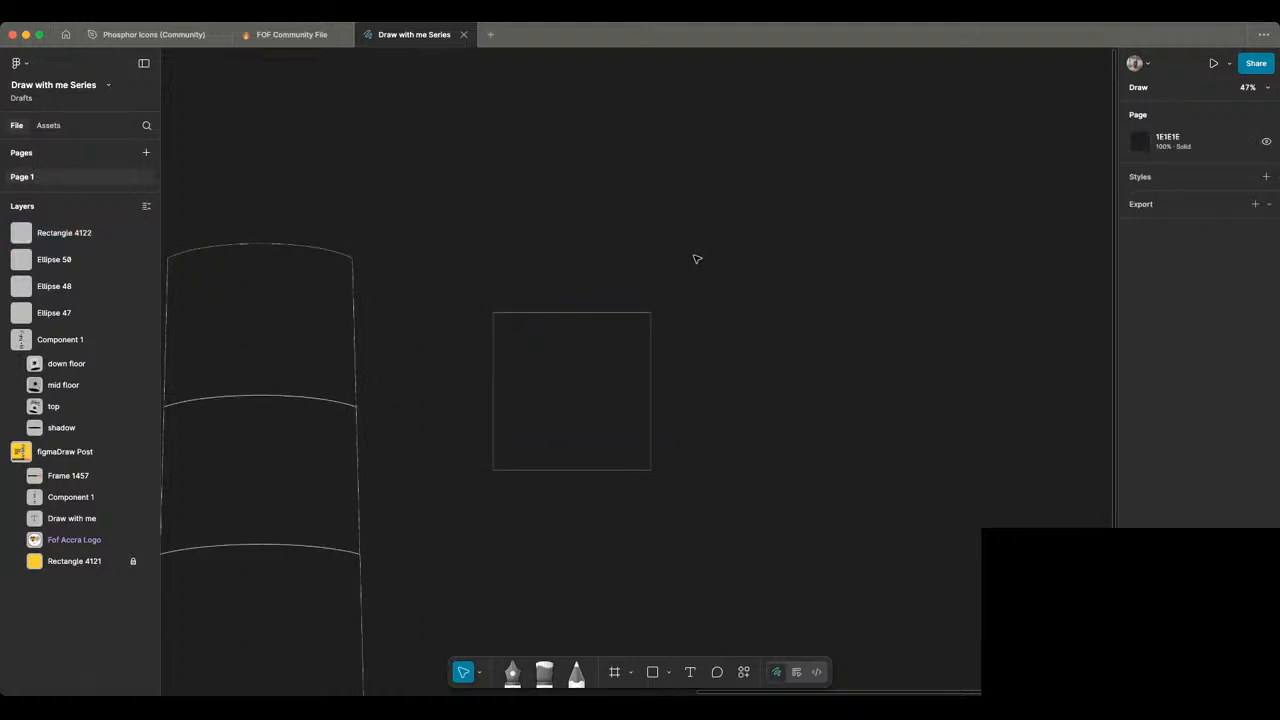
scroll(651, 351, down, 1)
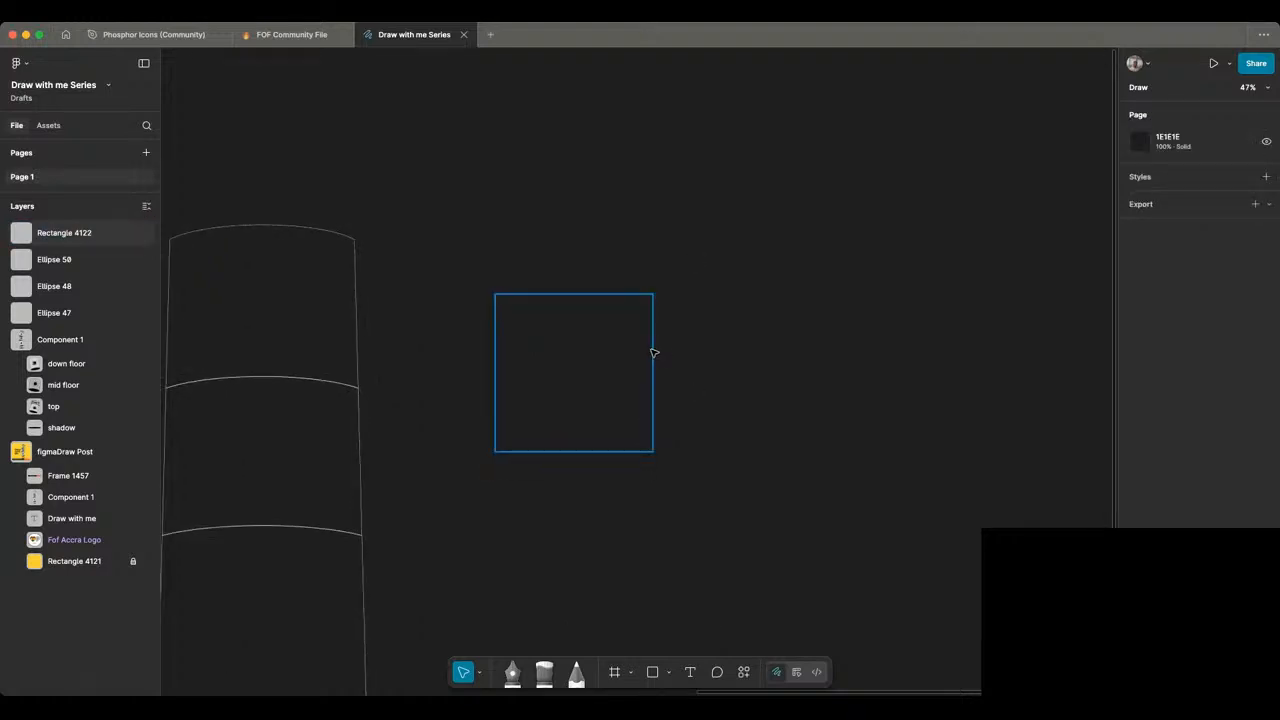
Step: Duplicate the square and reshape the copy into a centred horizontal bar about 645 × 89 px along its upper edge
click(653, 353)
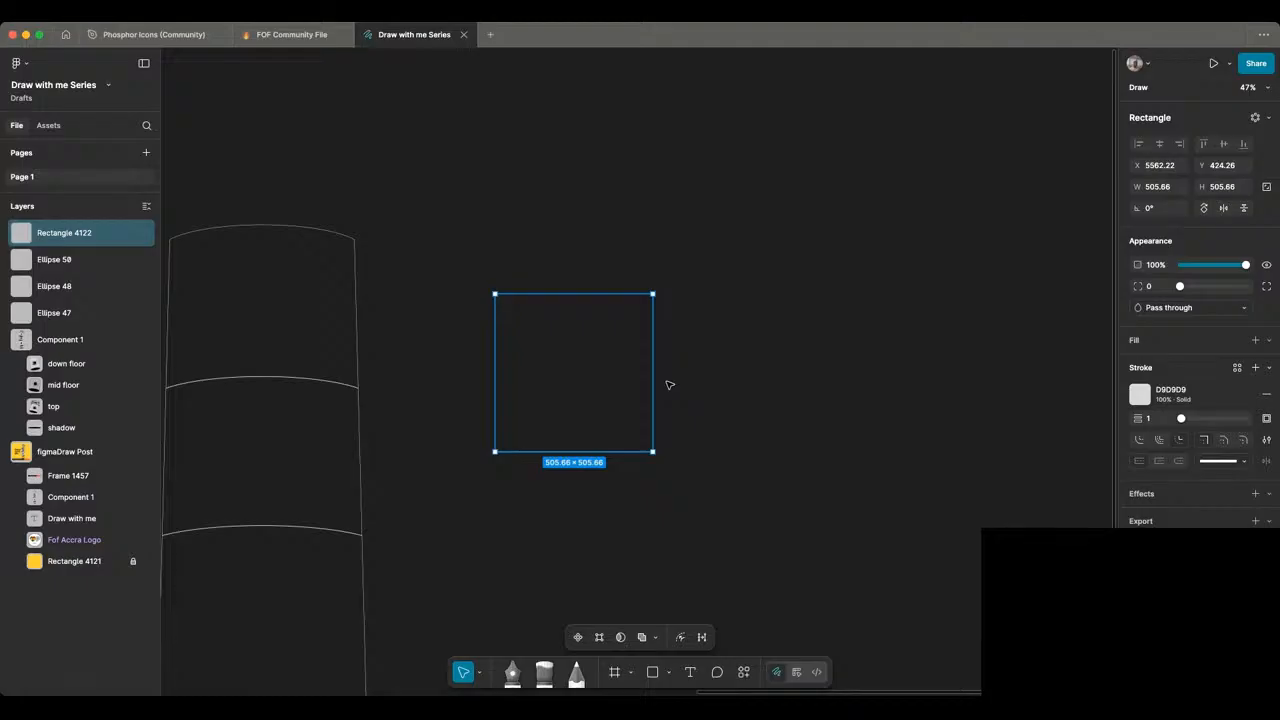
key(super+d)
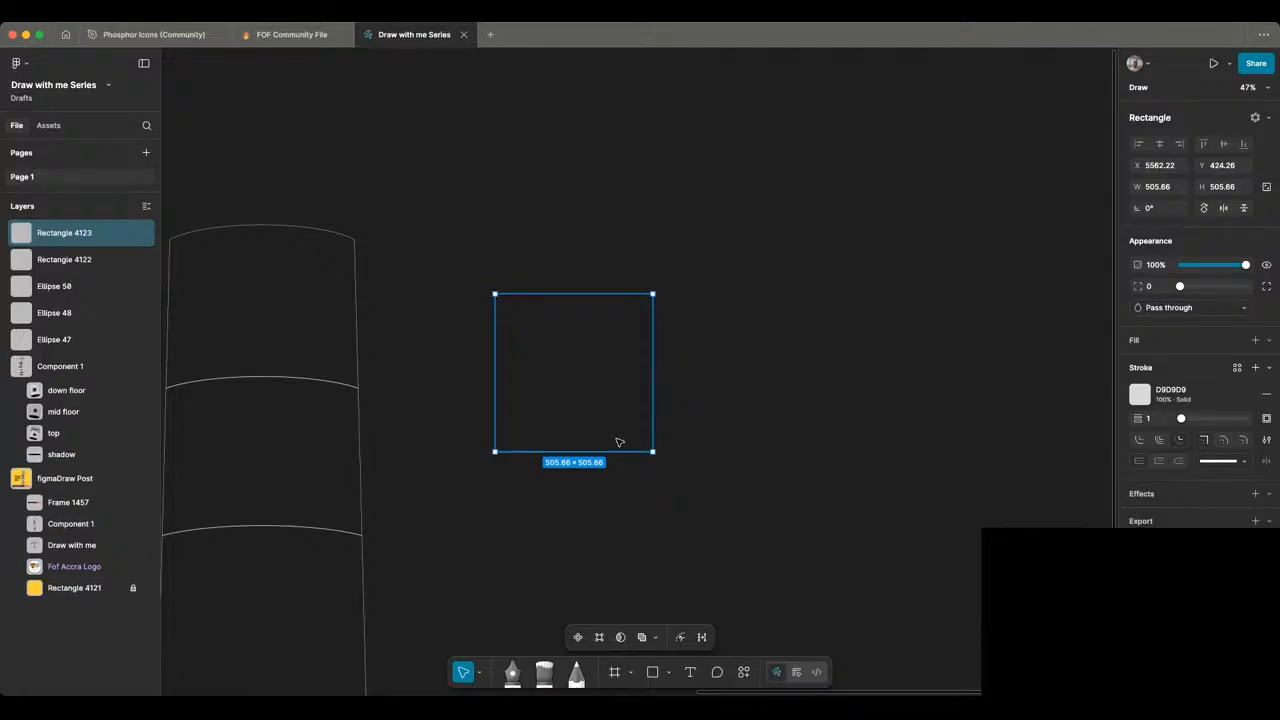
mouse_move(617, 443)
mouse_down()
mouse_move(603, 451)
mouse_move(626, 424)
mouse_up()
key(super+z)
drag(586, 451, 594, 320)
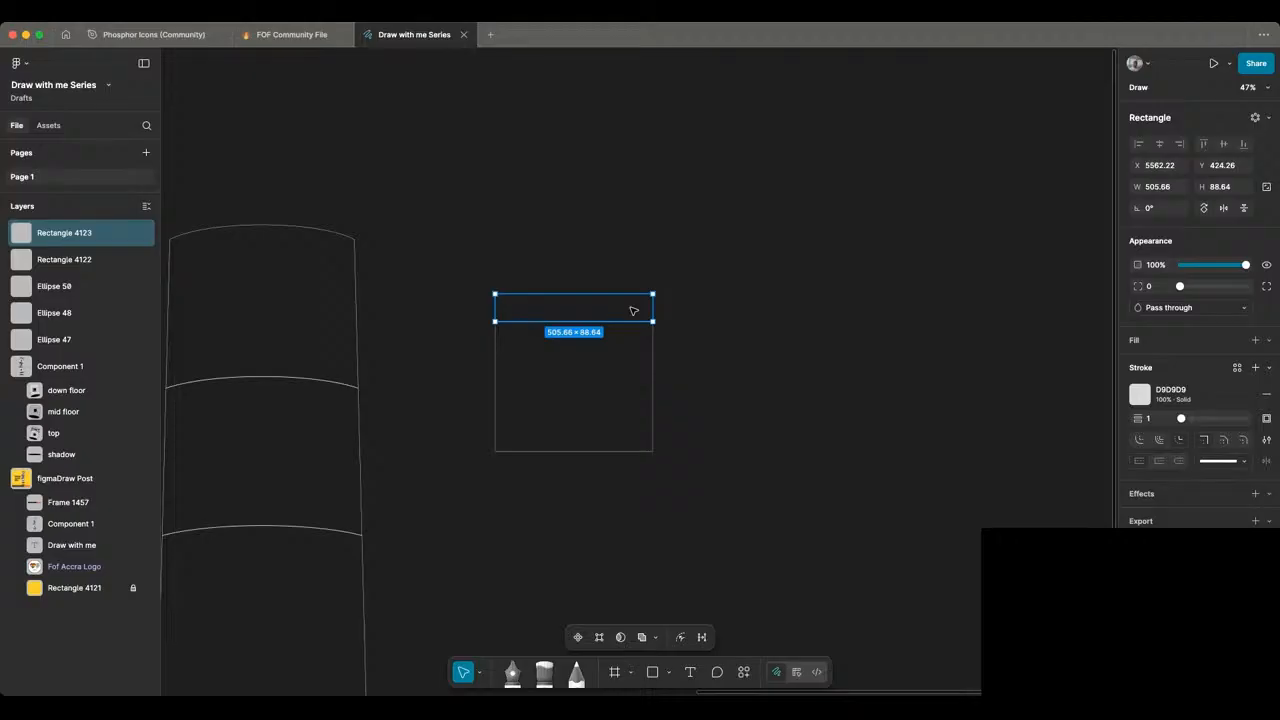
drag(653, 308, 674, 308)
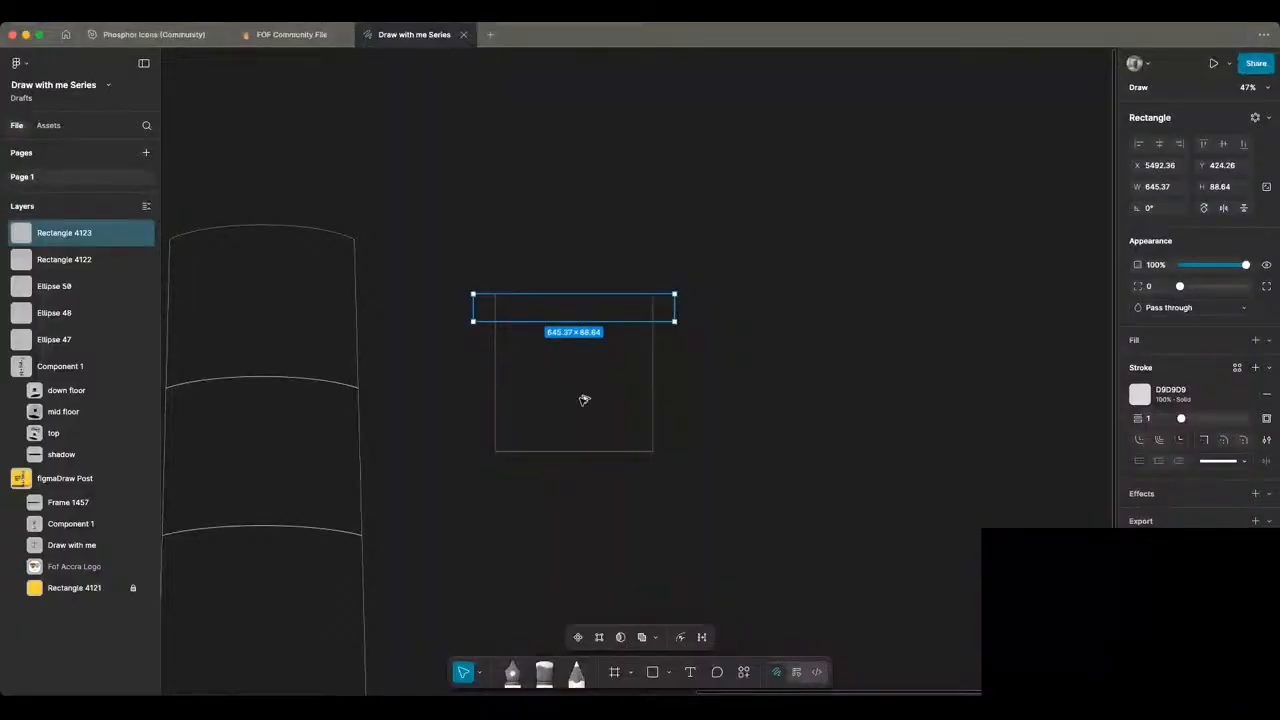
Step: Copy the bar straight down twice, across the square's middle and along its lower edge
alt+drag(584, 310, 584, 377)
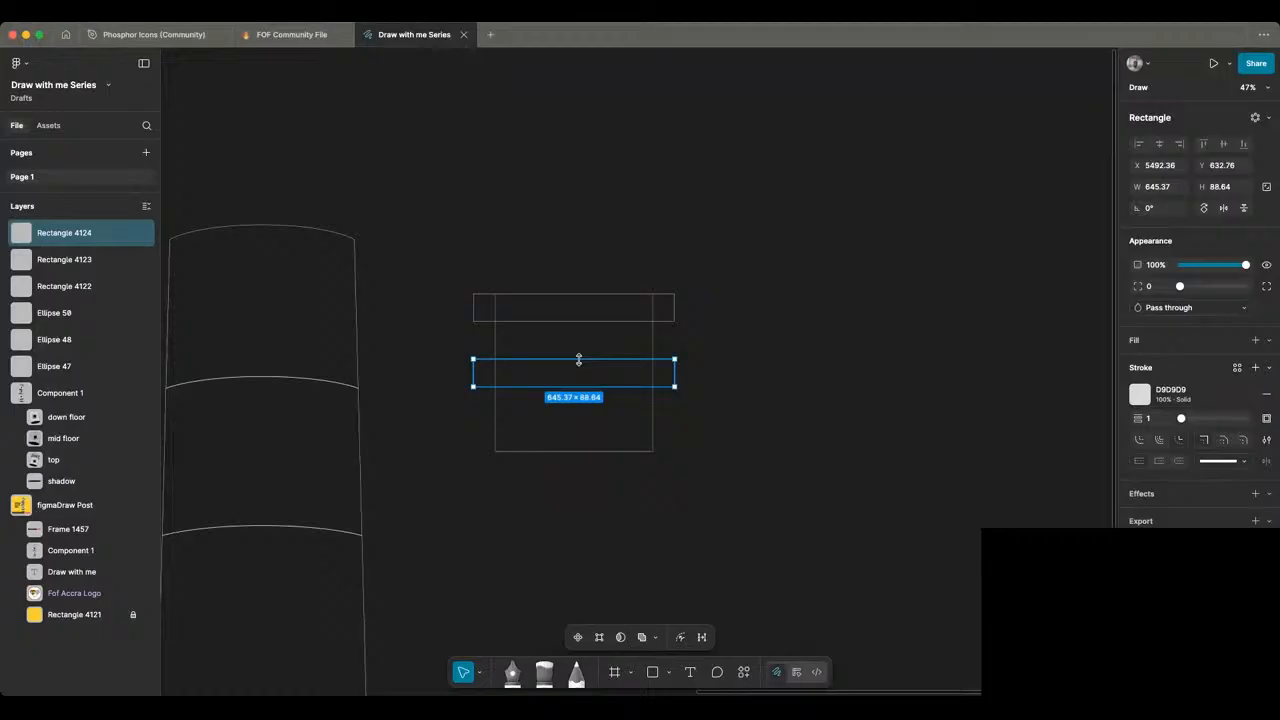
key(ctrl+d)
click(651, 563)
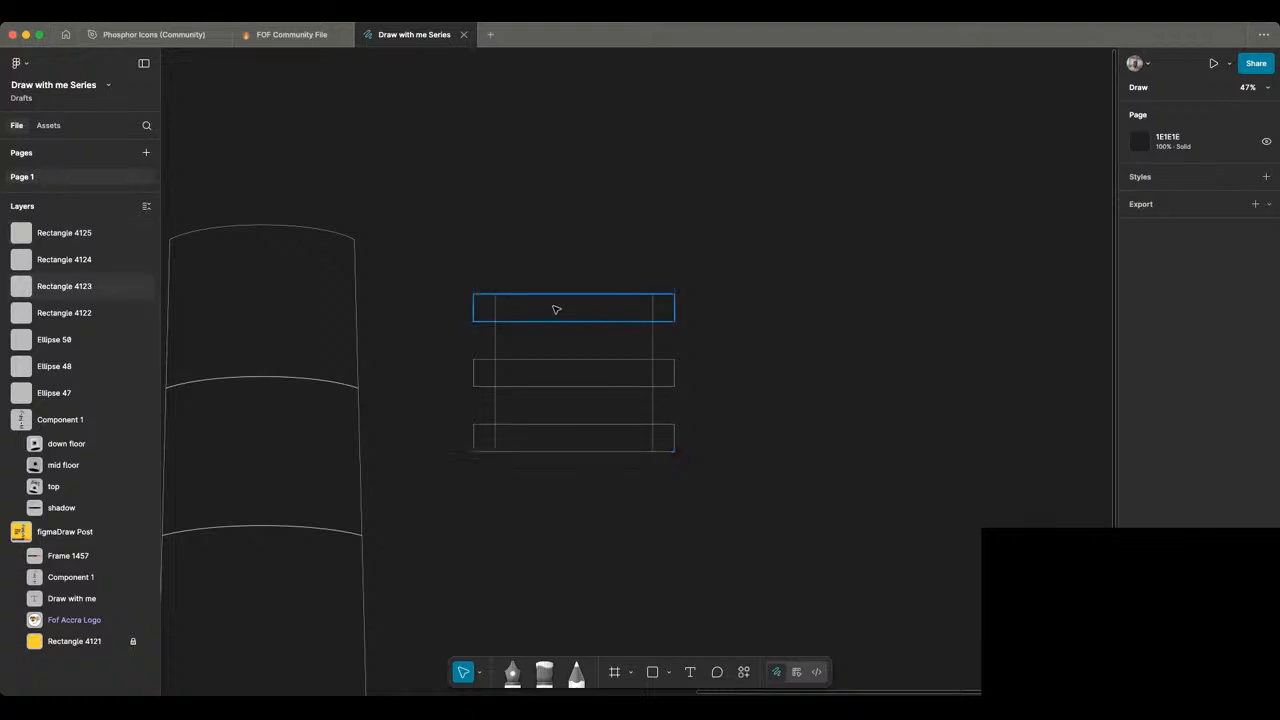
Step: Duplicate the square and shrink the copy into a centred opening that fits between the upper and lower bars
click(500, 354)
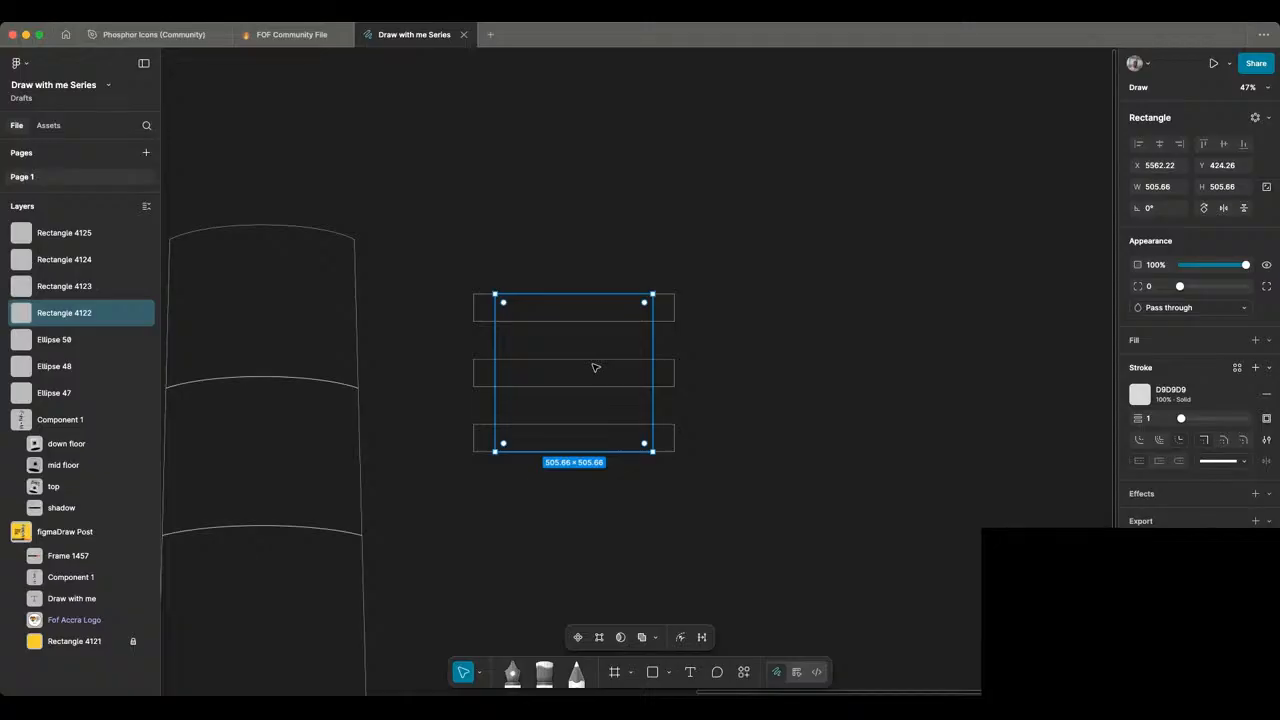
key(Escape)
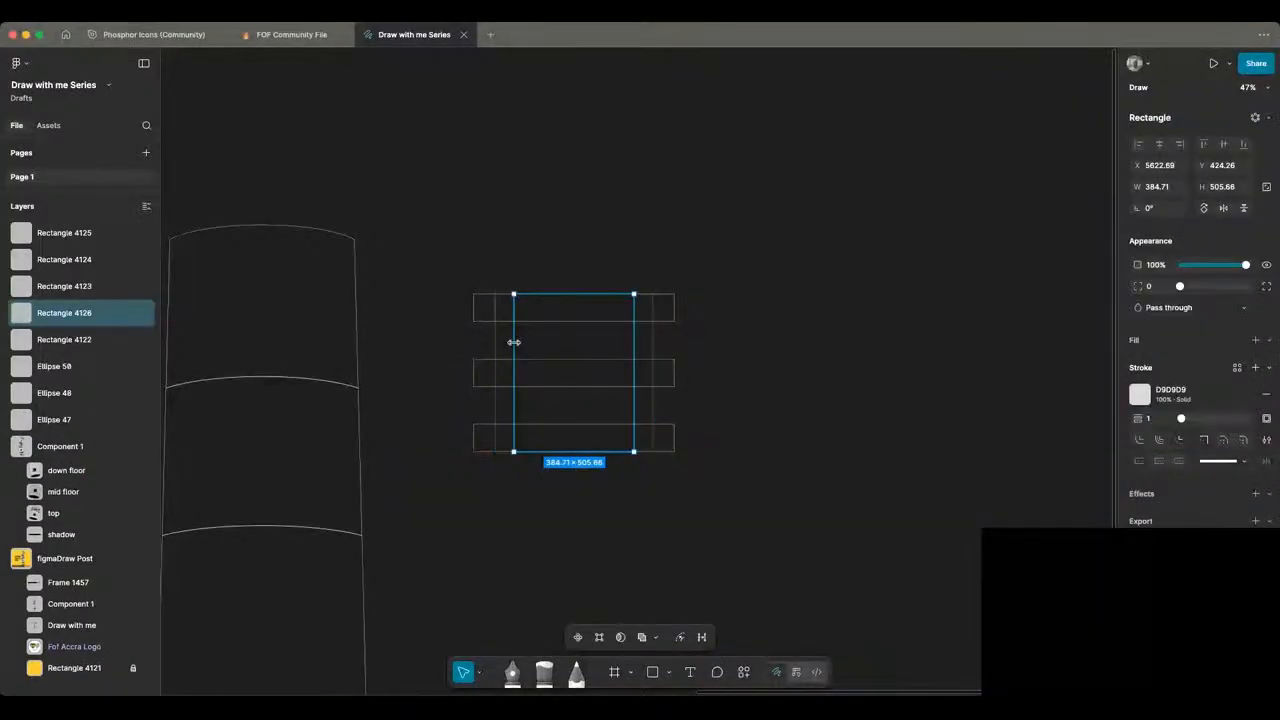
drag(514, 342, 522, 342)
click(736, 275)
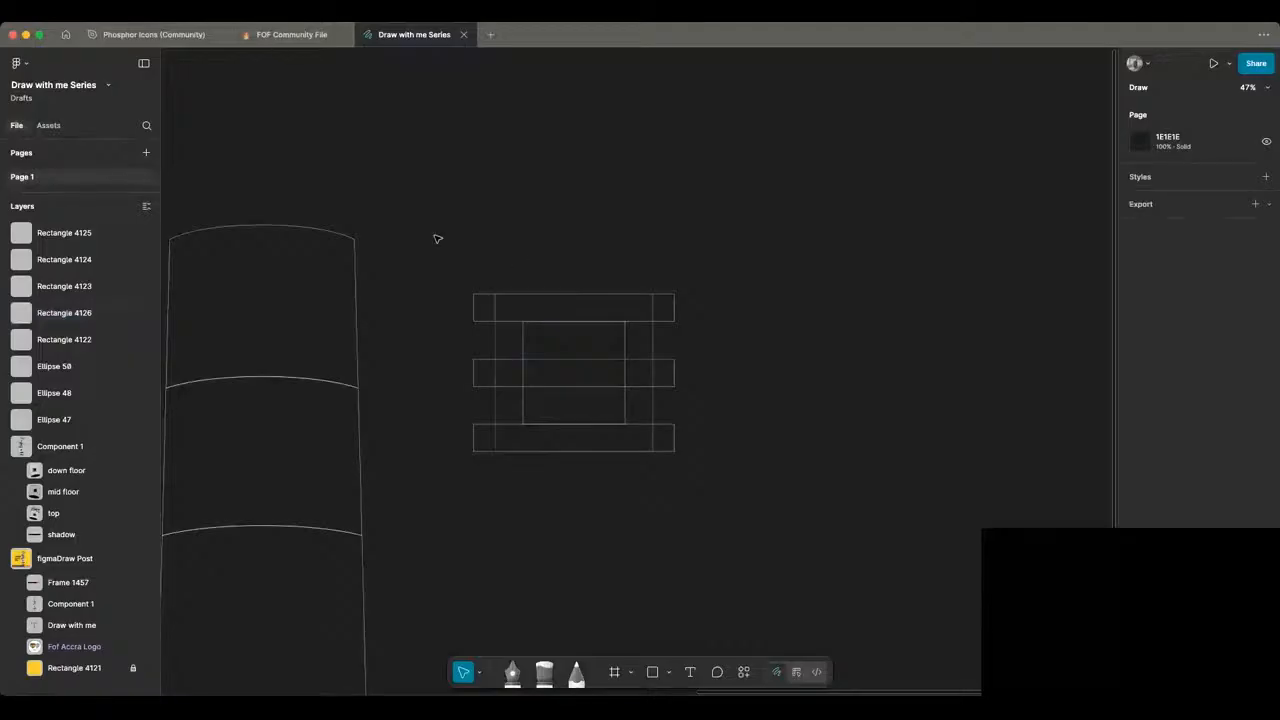
Step: Select the five window rectangles and merge the inner opening and the surrounding notched frame with the Shape builder
drag(436, 238, 762, 542)
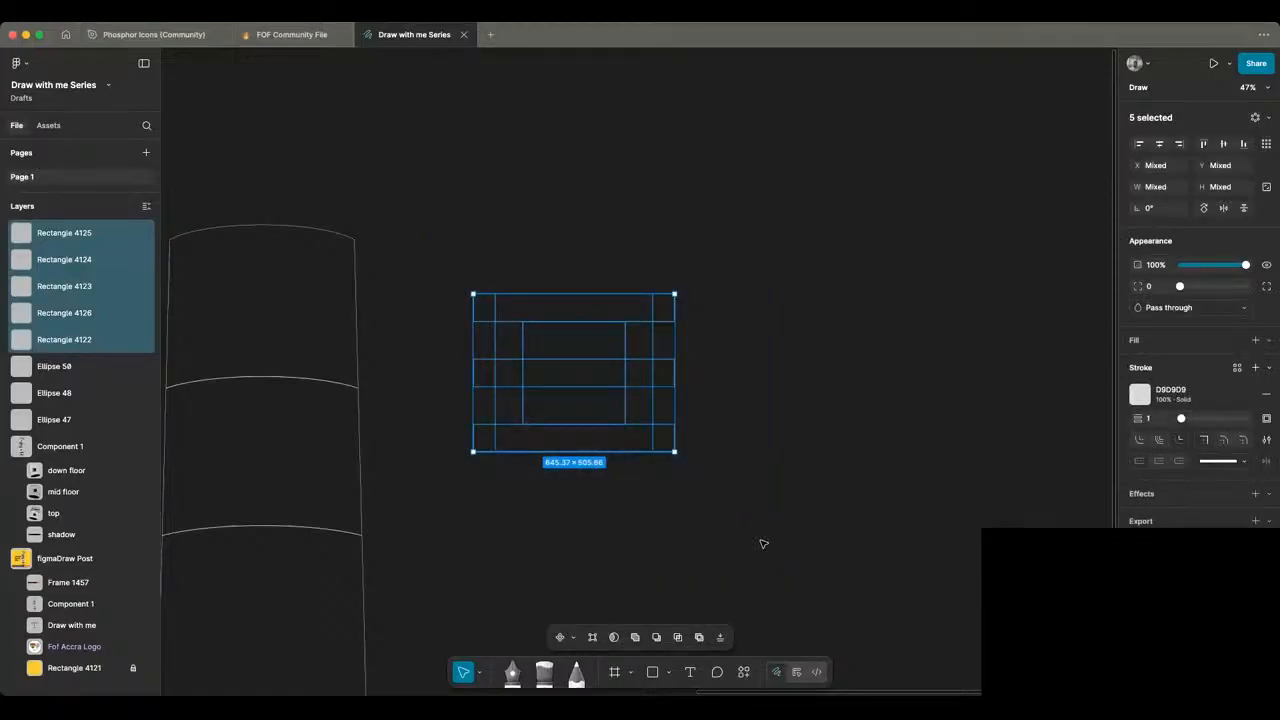
key(shift+s)
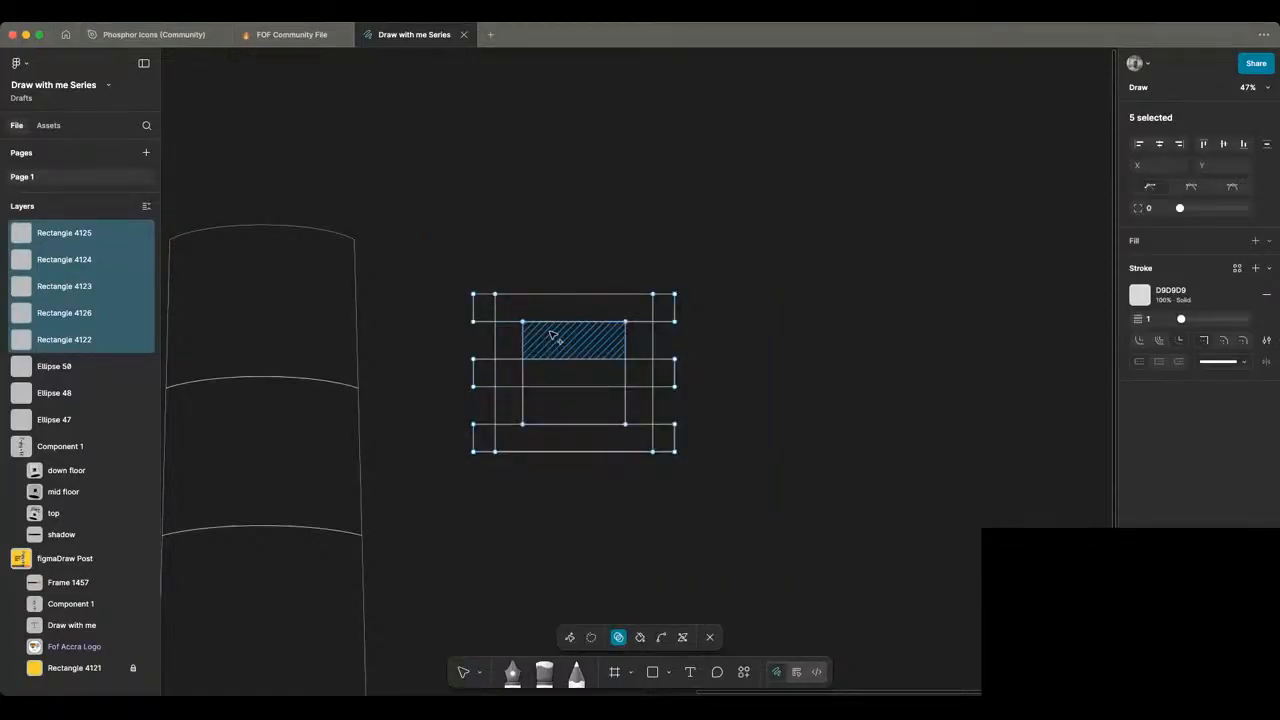
drag(555, 337, 573, 405)
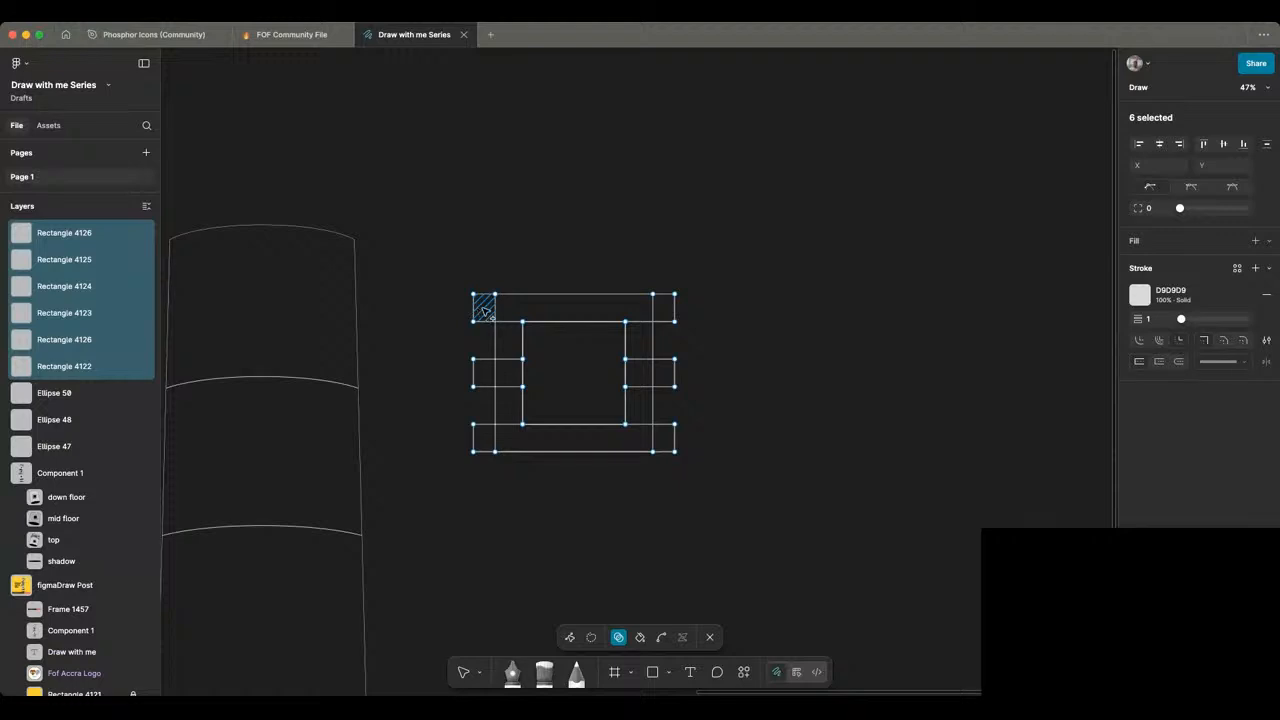
mouse_move(483, 311)
mouse_down()
mouse_move(655, 308)
mouse_move(497, 436)
mouse_move(494, 294)
mouse_move(606, 268)
mouse_up()
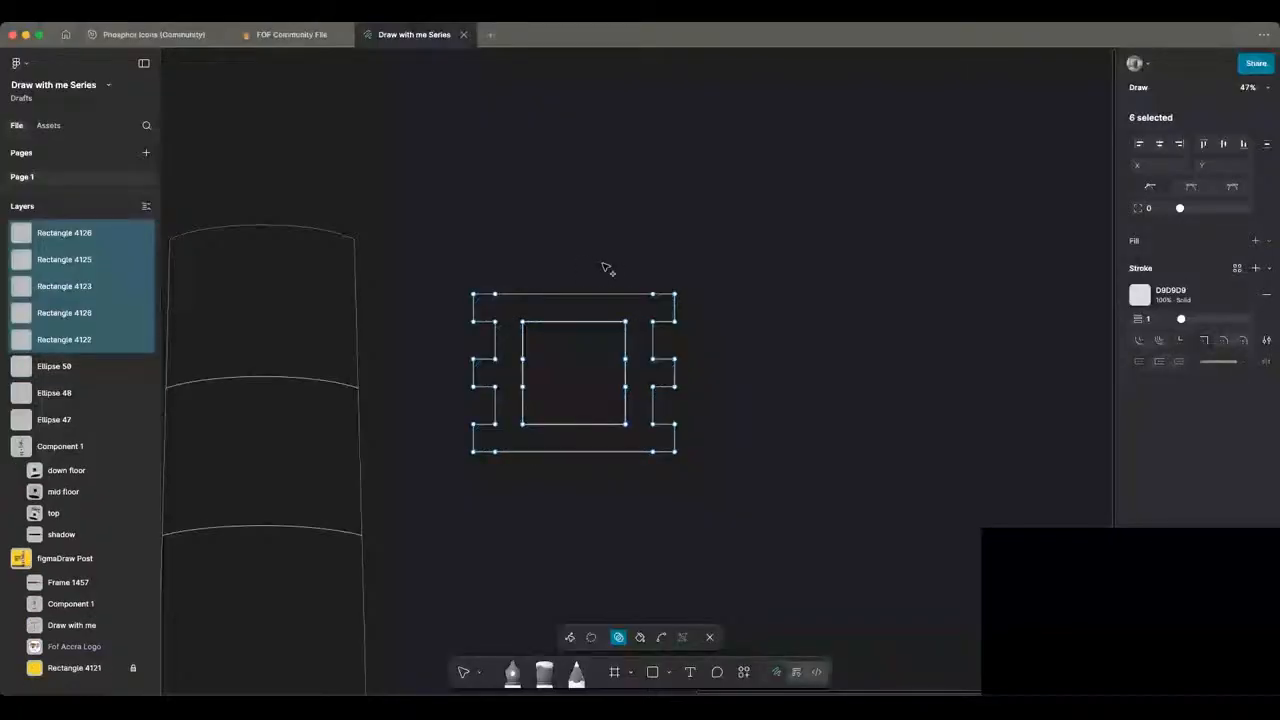
key(v)
key(Escape)
key(Escape)
Step: Copy the window from the reference tower's top floor and place it above the new window outline for comparison
scroll(755, 291, down, 3)
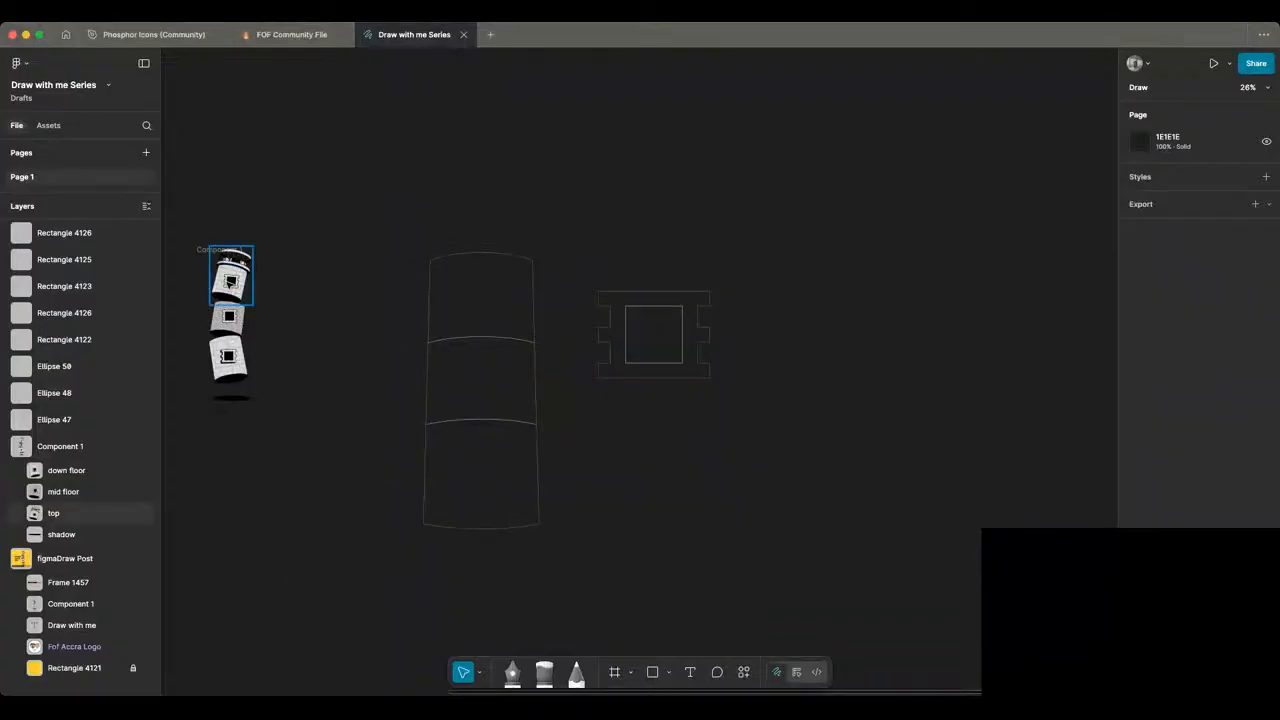
click(230, 283)
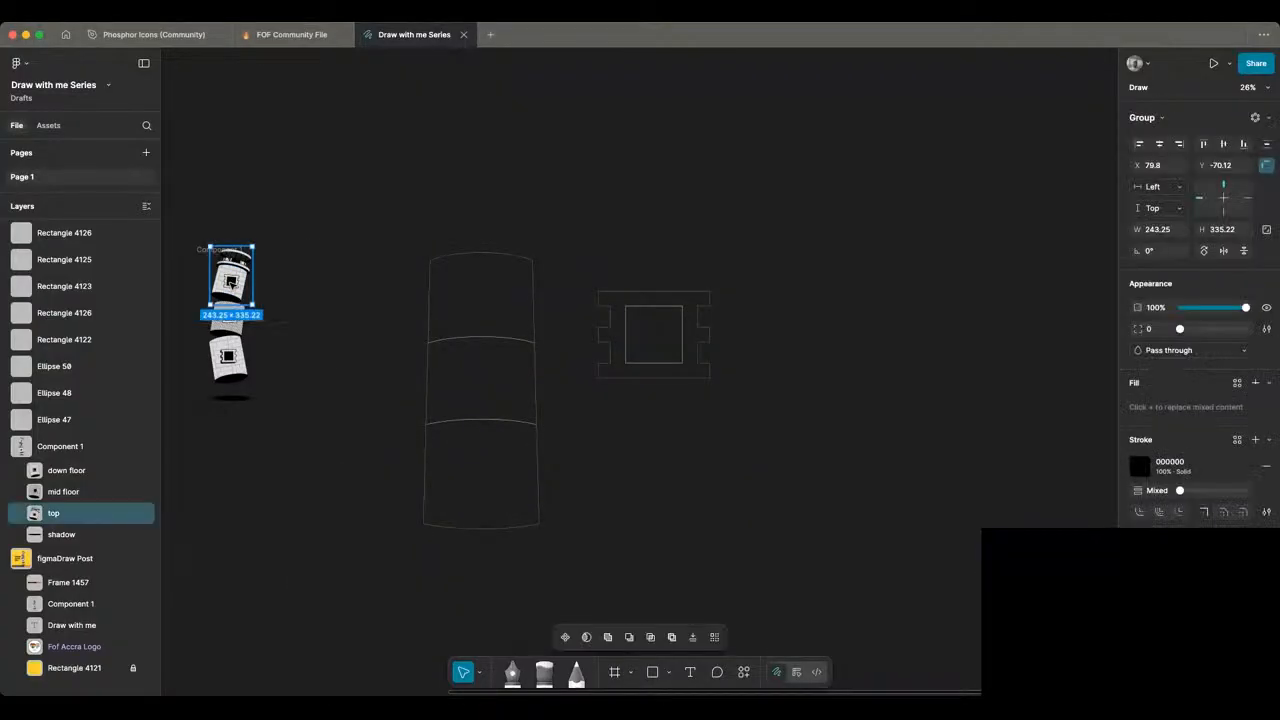
double_click(230, 283)
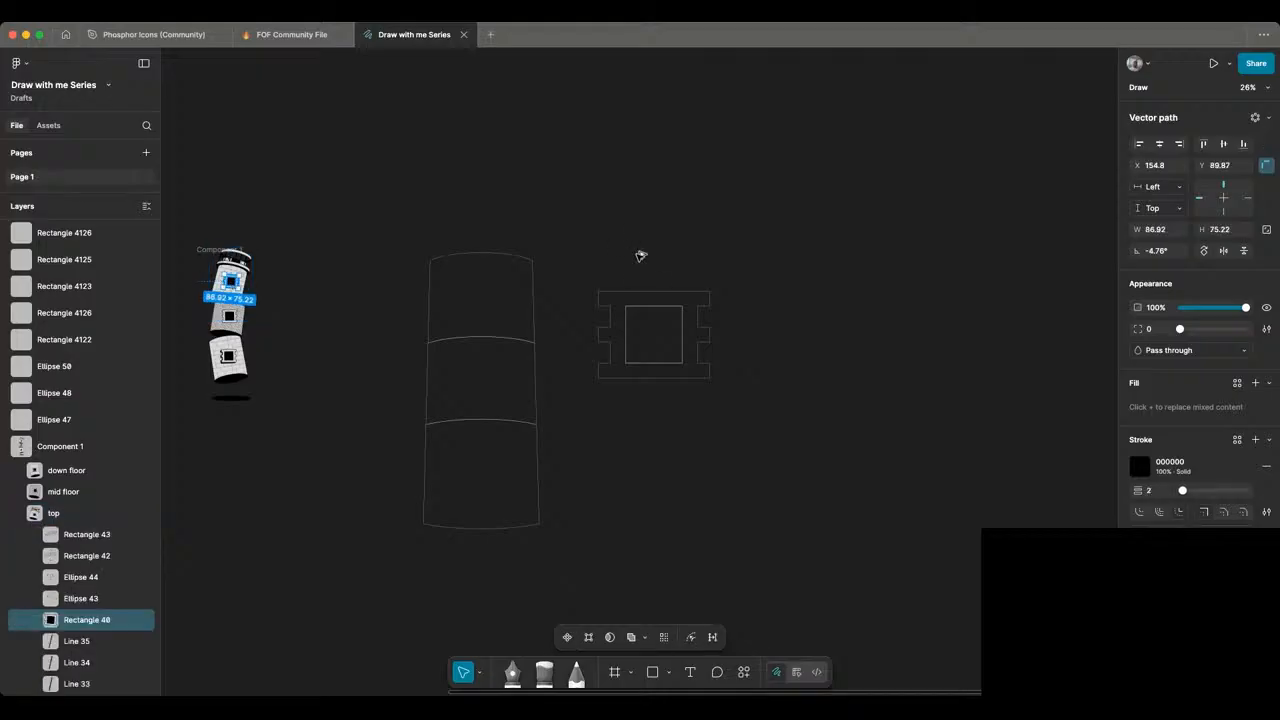
drag(231, 282, 638, 254)
scroll(638, 254, up, 5)
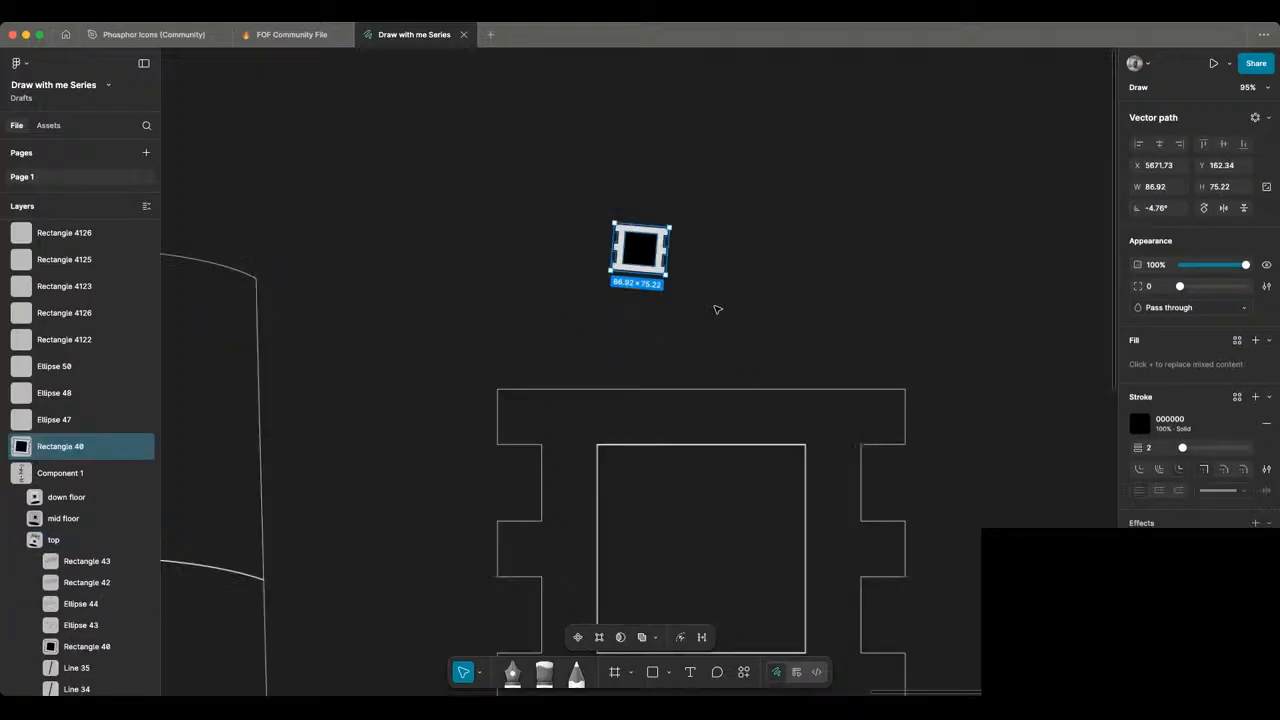
click(717, 309)
scroll(717, 309, down, 2)
scroll(717, 309, right, 2)
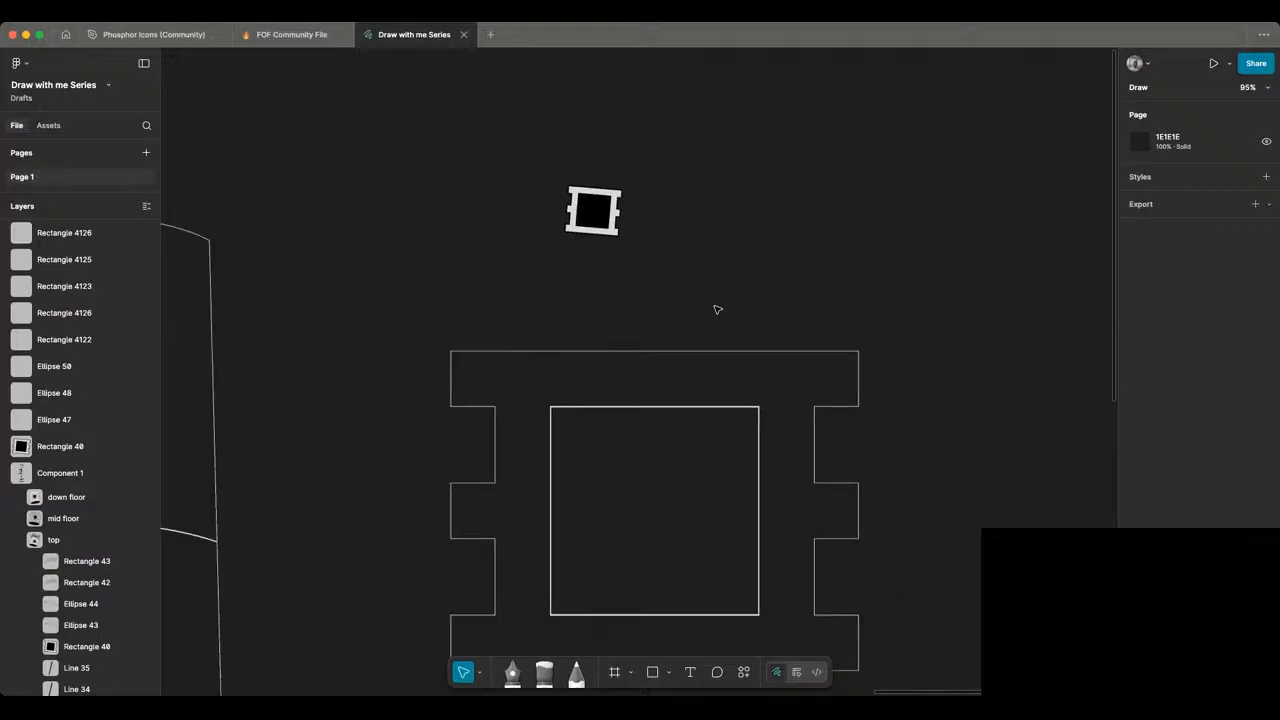
scroll(598, 323, down, 3)
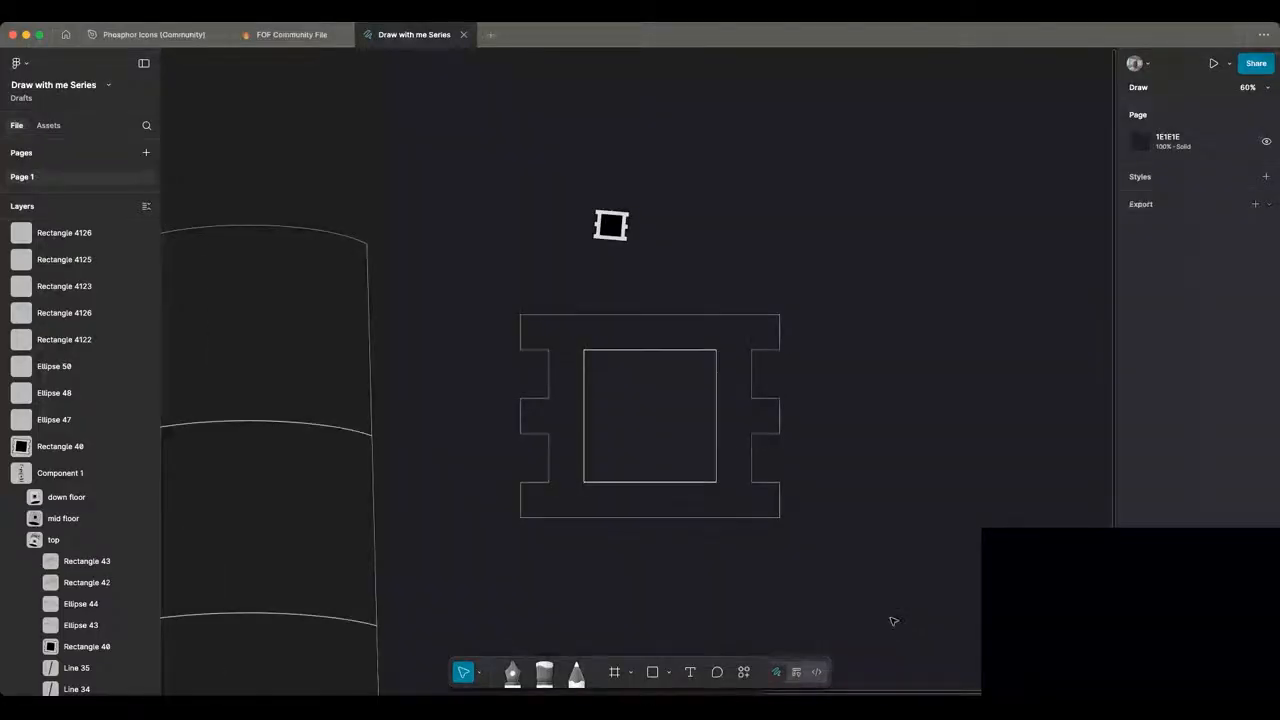
Step: Reselect the window shapes and extract the notched frame and its centre opening as separate shapes with the Shape builder
drag(494, 285, 891, 620)
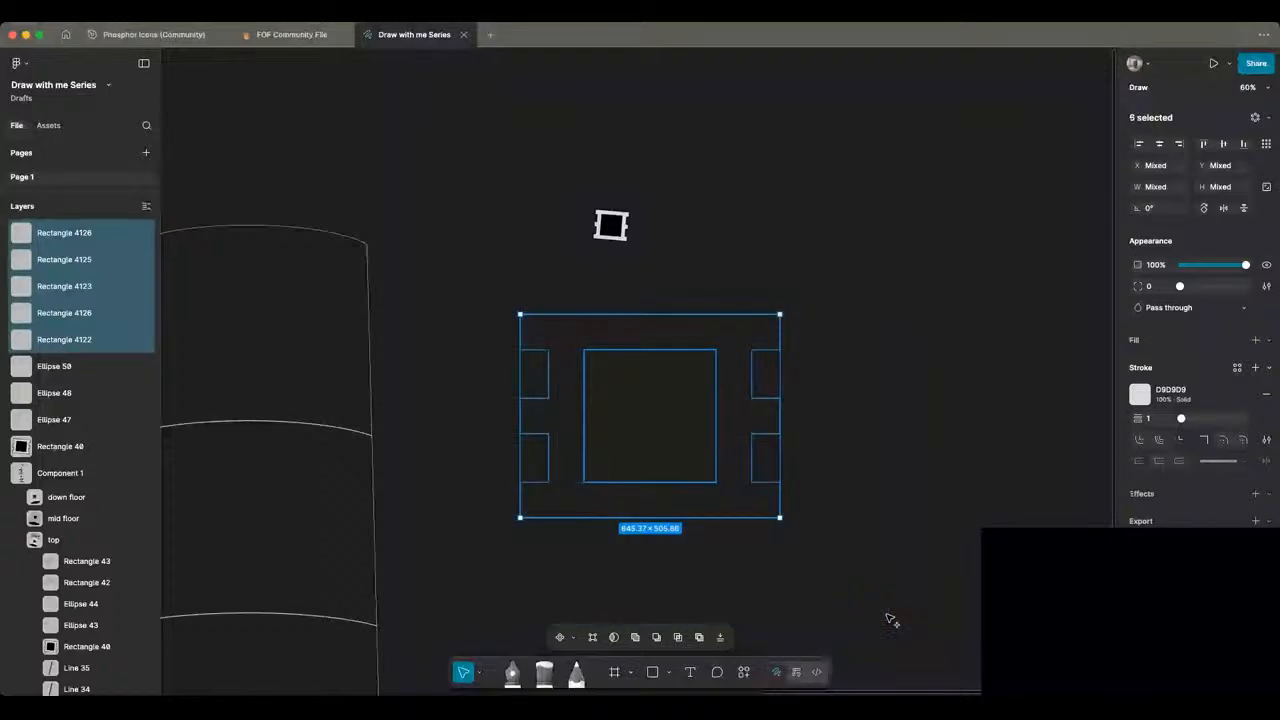
key(m)
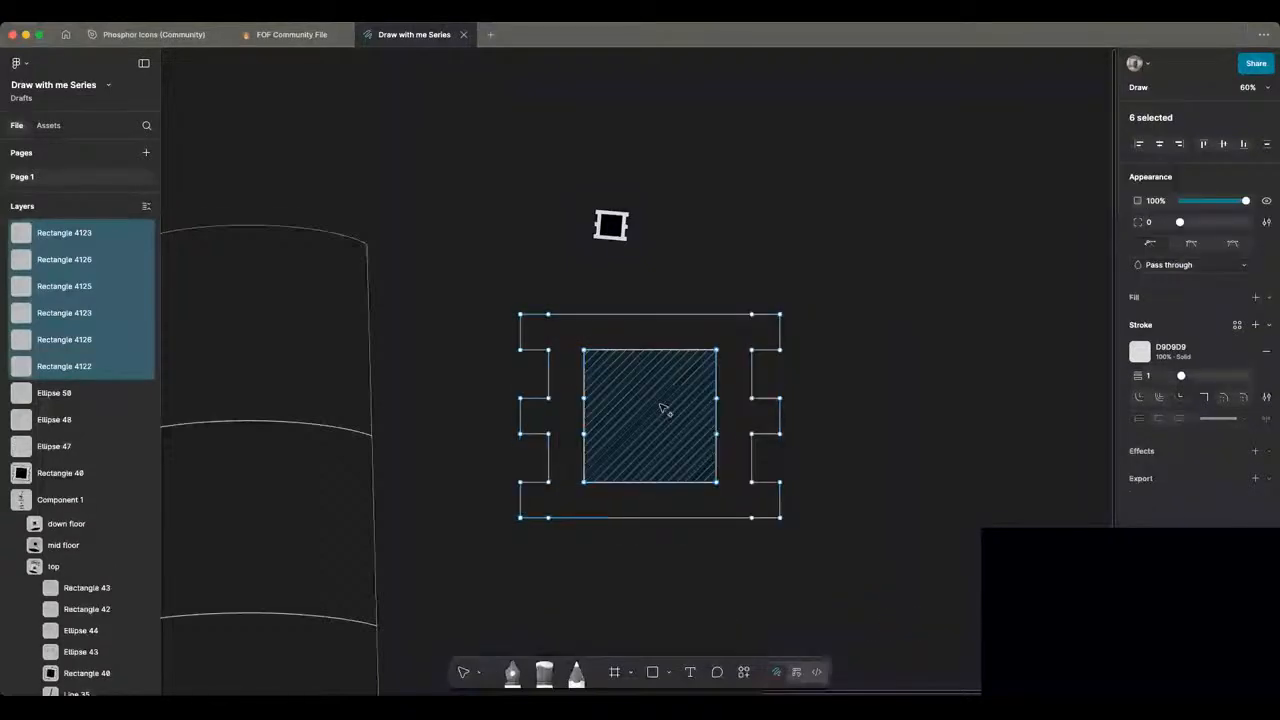
click(661, 408)
key(Escape)
click(842, 347)
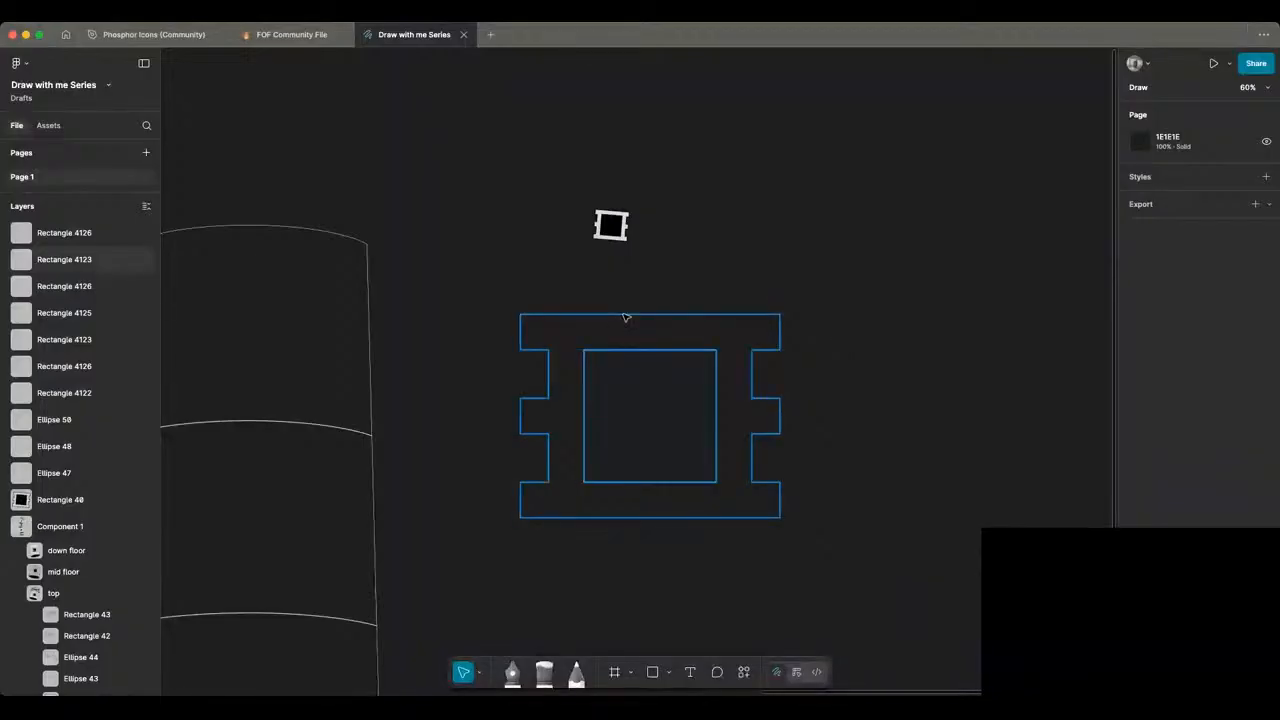
Step: Select all three tower sections, add a D9D9D9 fill and change their stroke colour to 000000
scroll(624, 318, down, 3)
click(619, 310)
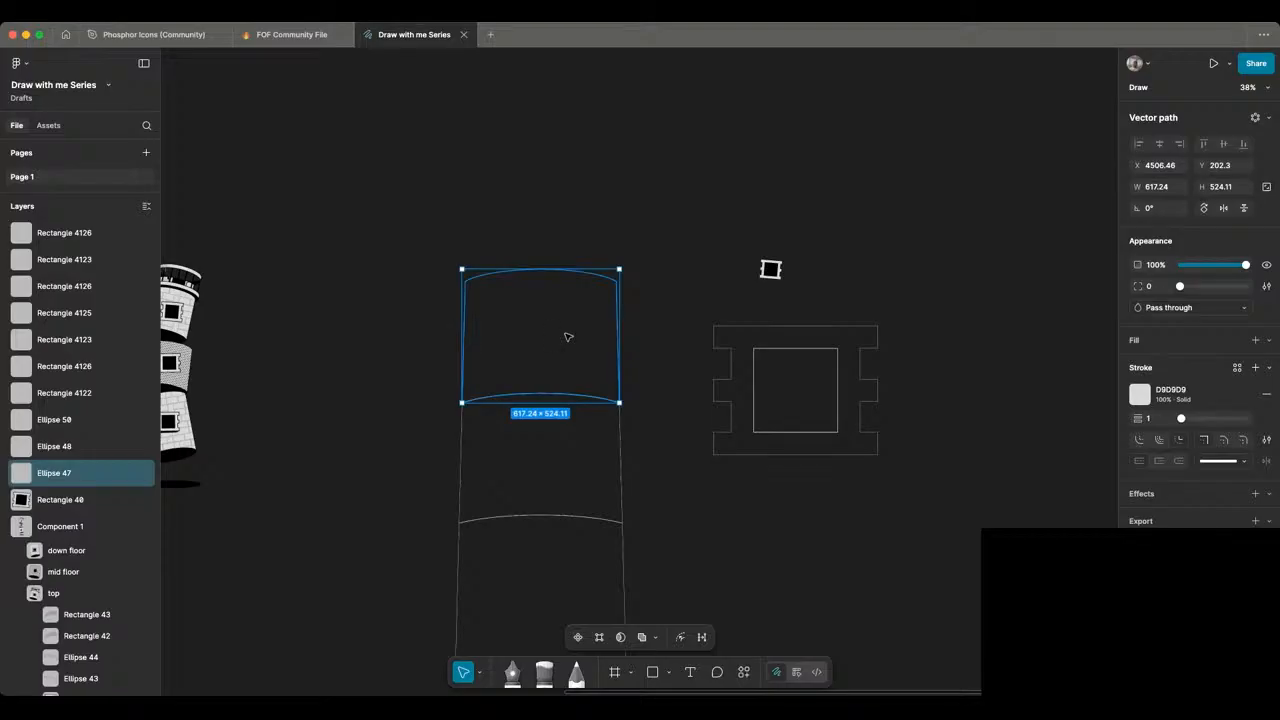
click(405, 288)
scroll(405, 246, down, 2)
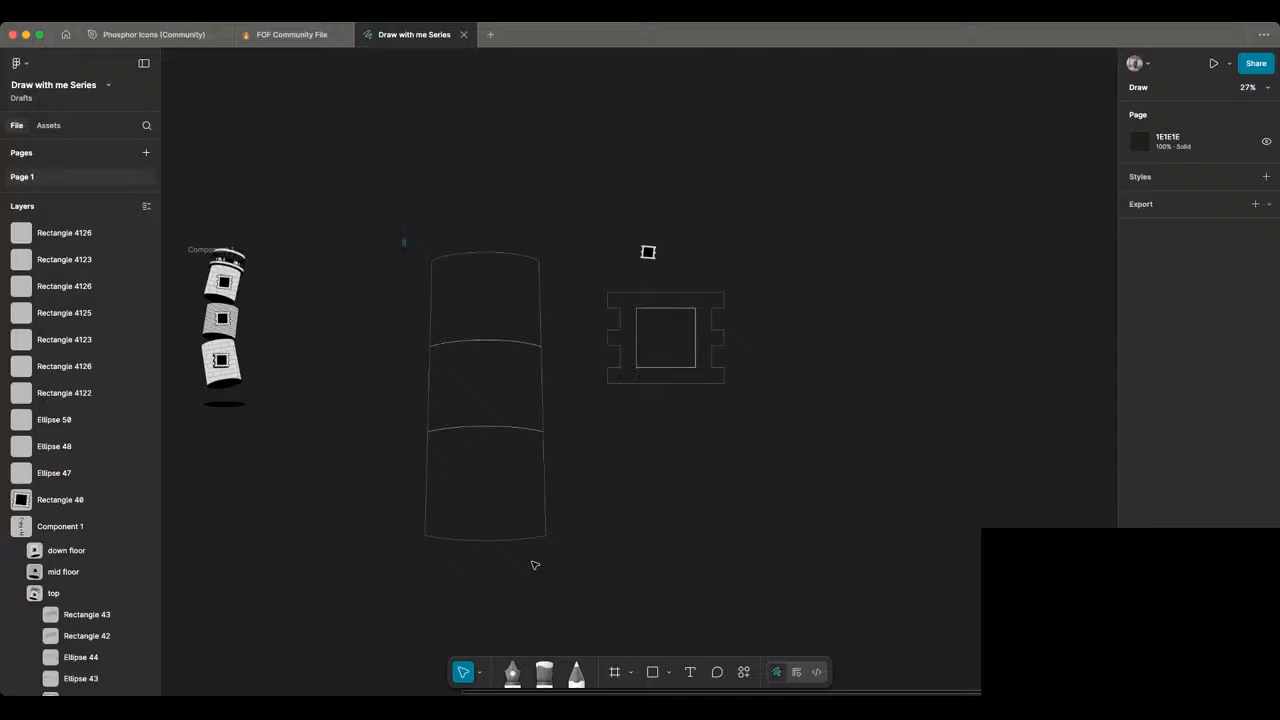
drag(402, 239, 551, 605)
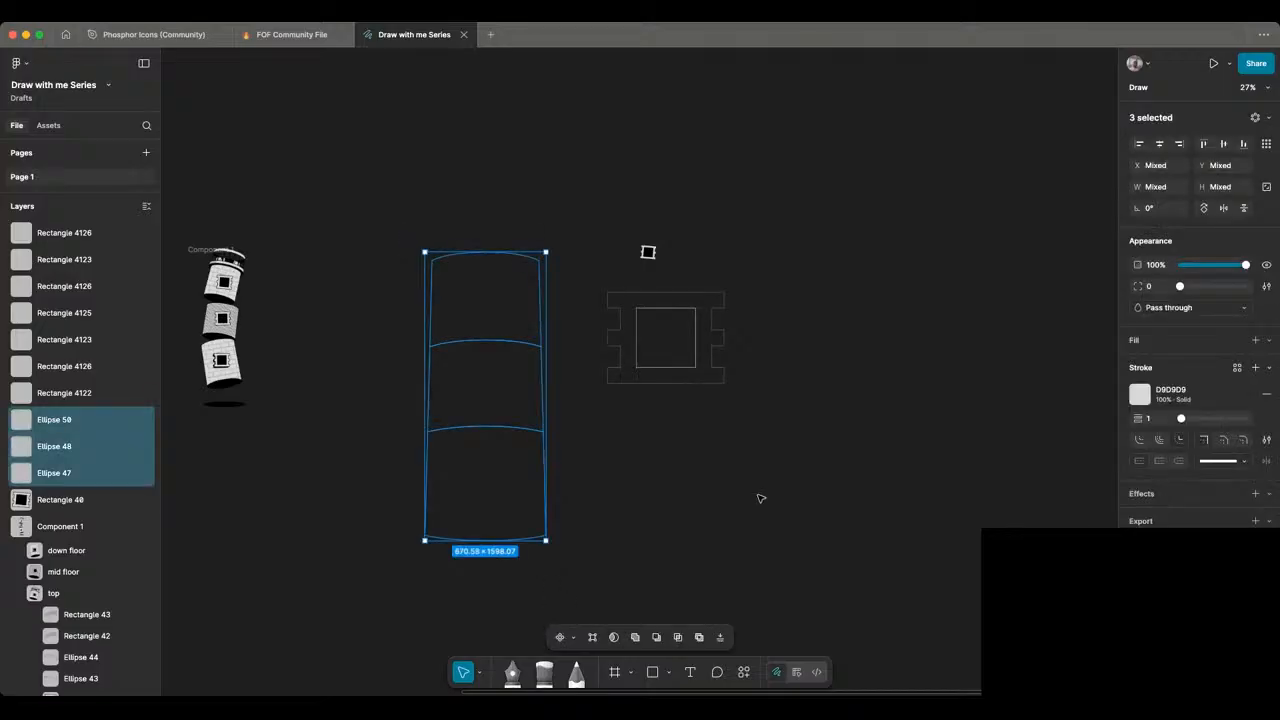
click(1164, 340)
click(1140, 367)
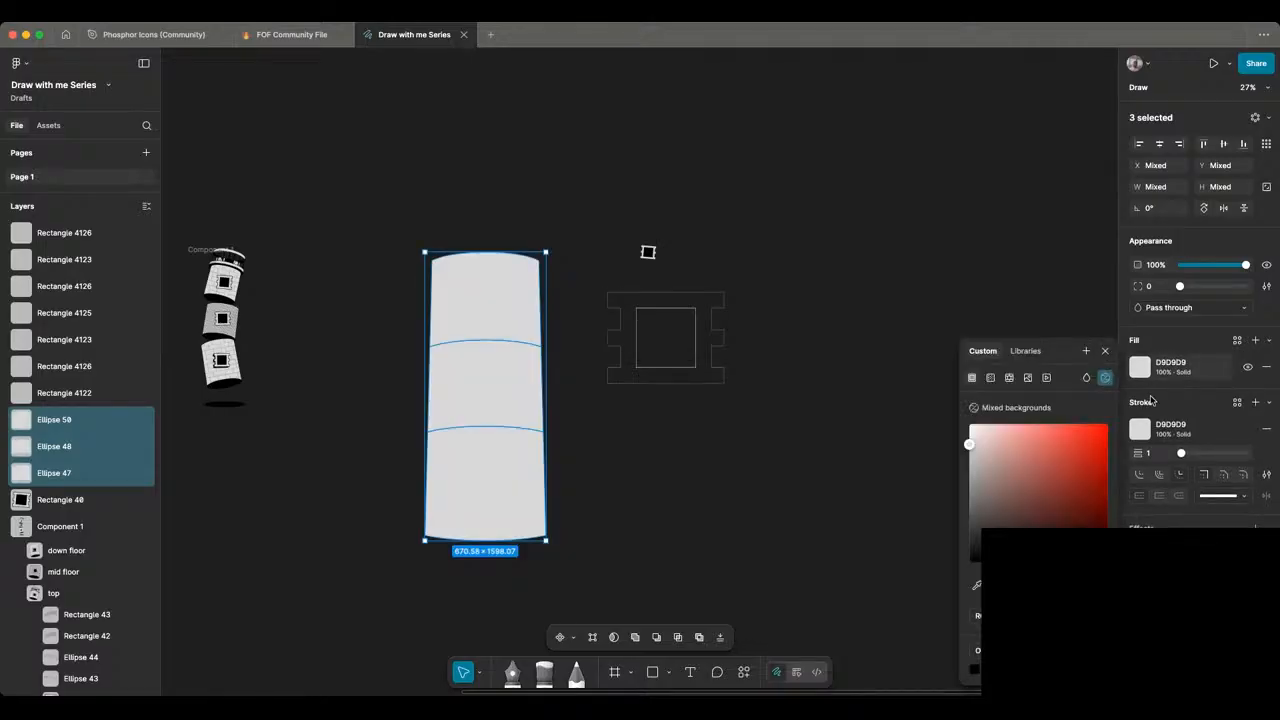
click(975, 669)
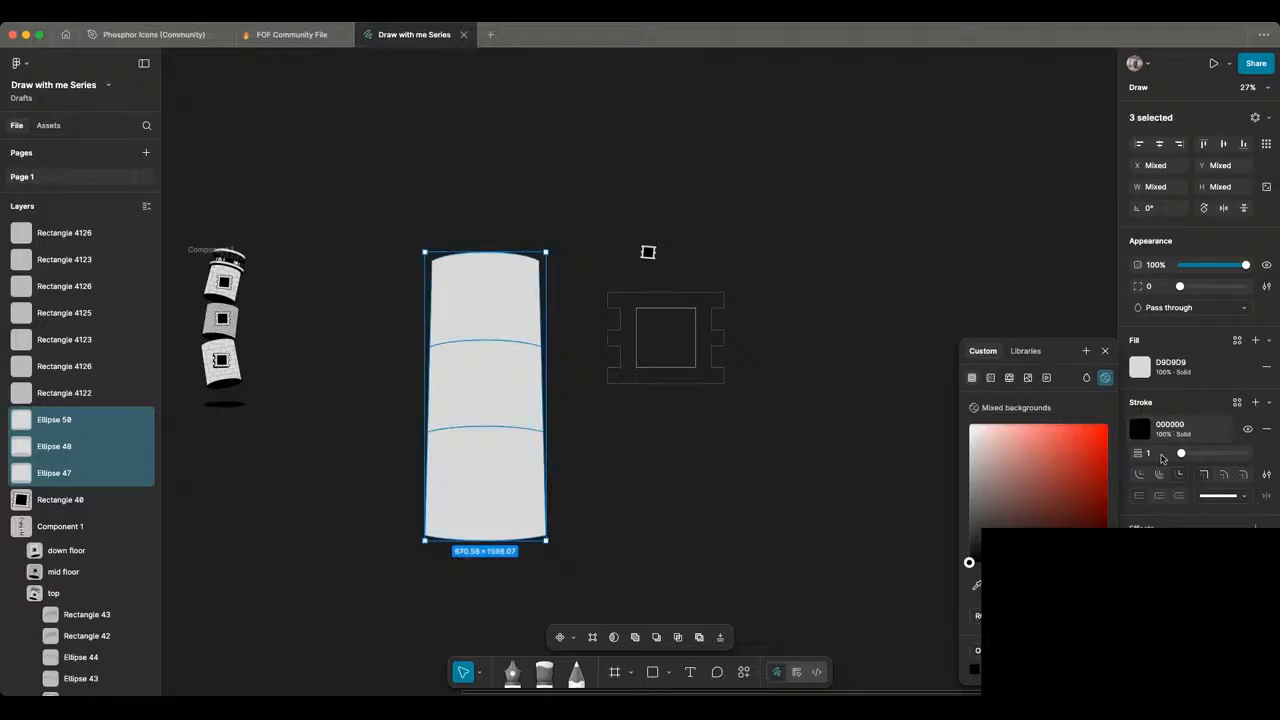
Step: Set the tower sections' stroke weight to 5, change the stroke alignment and deselect them
click(1161, 456)
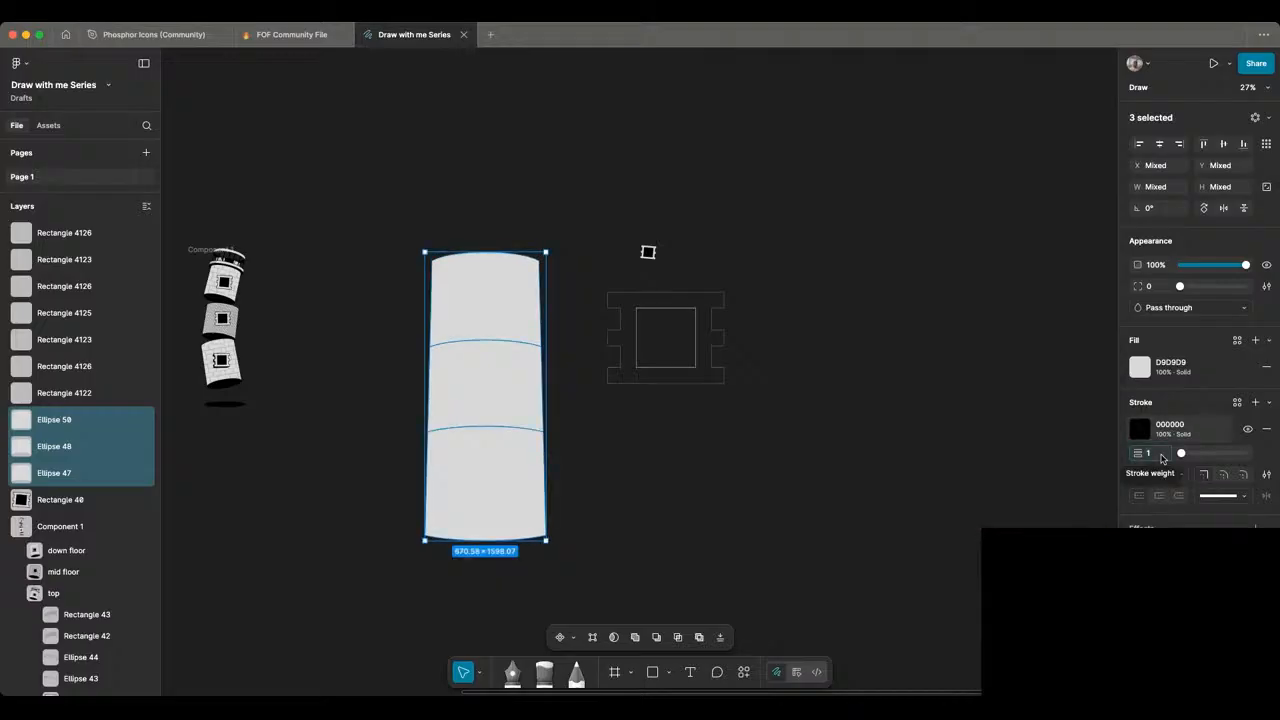
text(5)
key(Return)
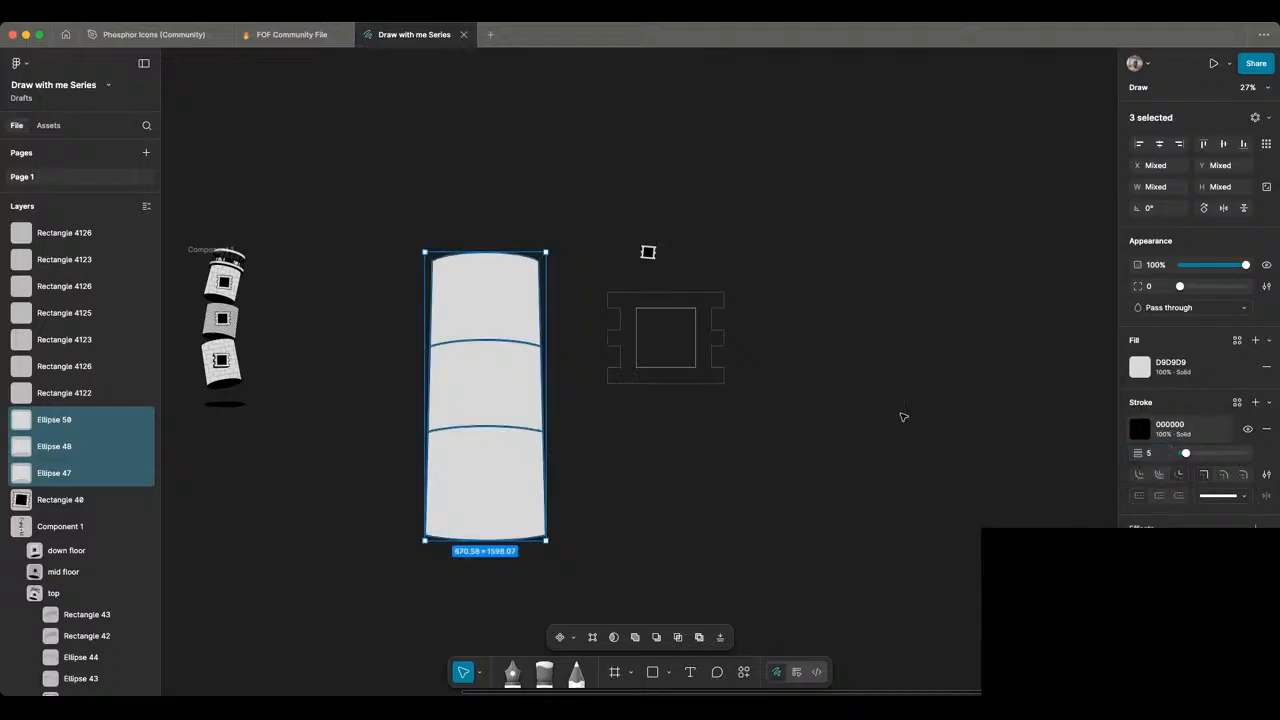
click(1160, 479)
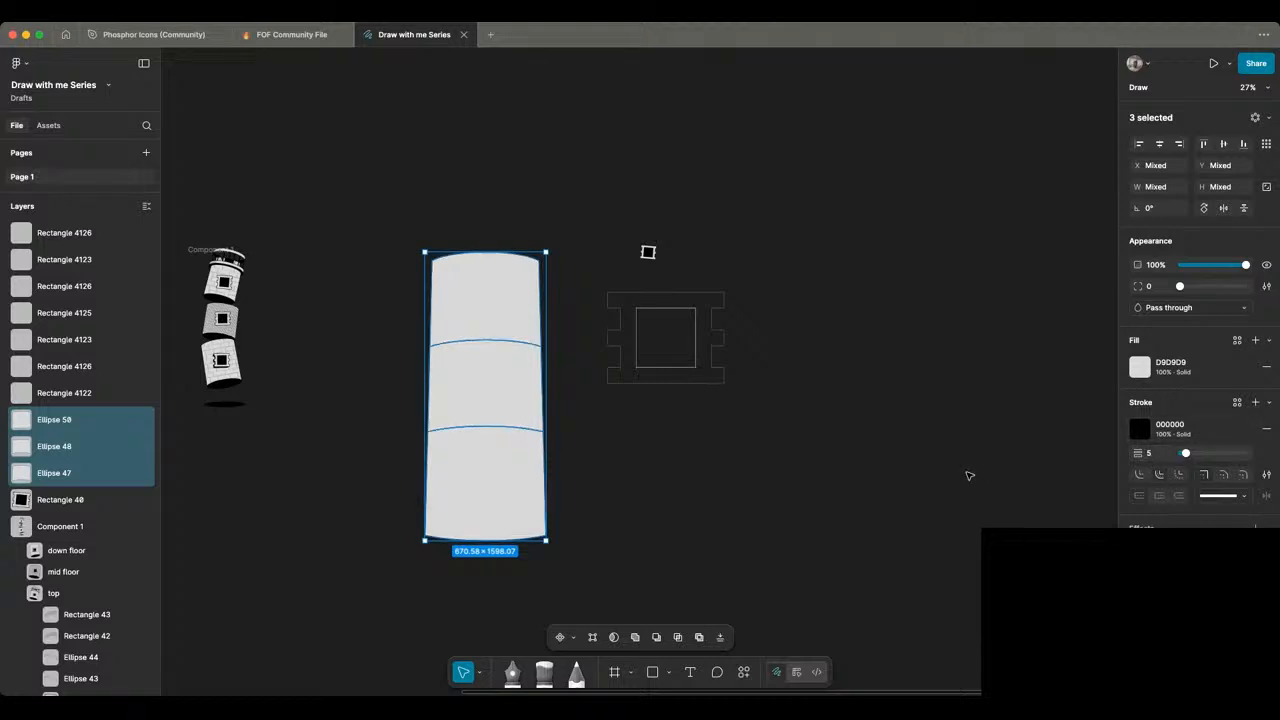
click(654, 466)
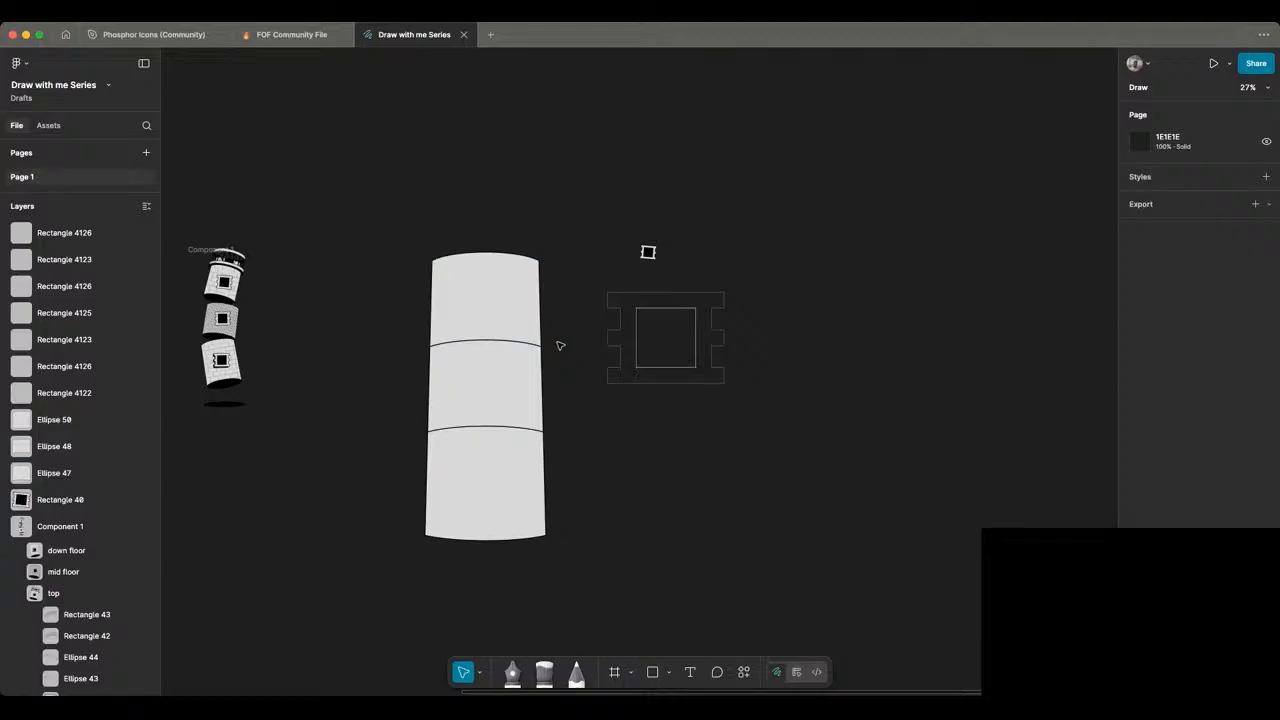
Step: Examine the outlines and joints of the three tower sections up close and from farther out
scroll(519, 335, up, 3)
scroll(614, 363, up, 2)
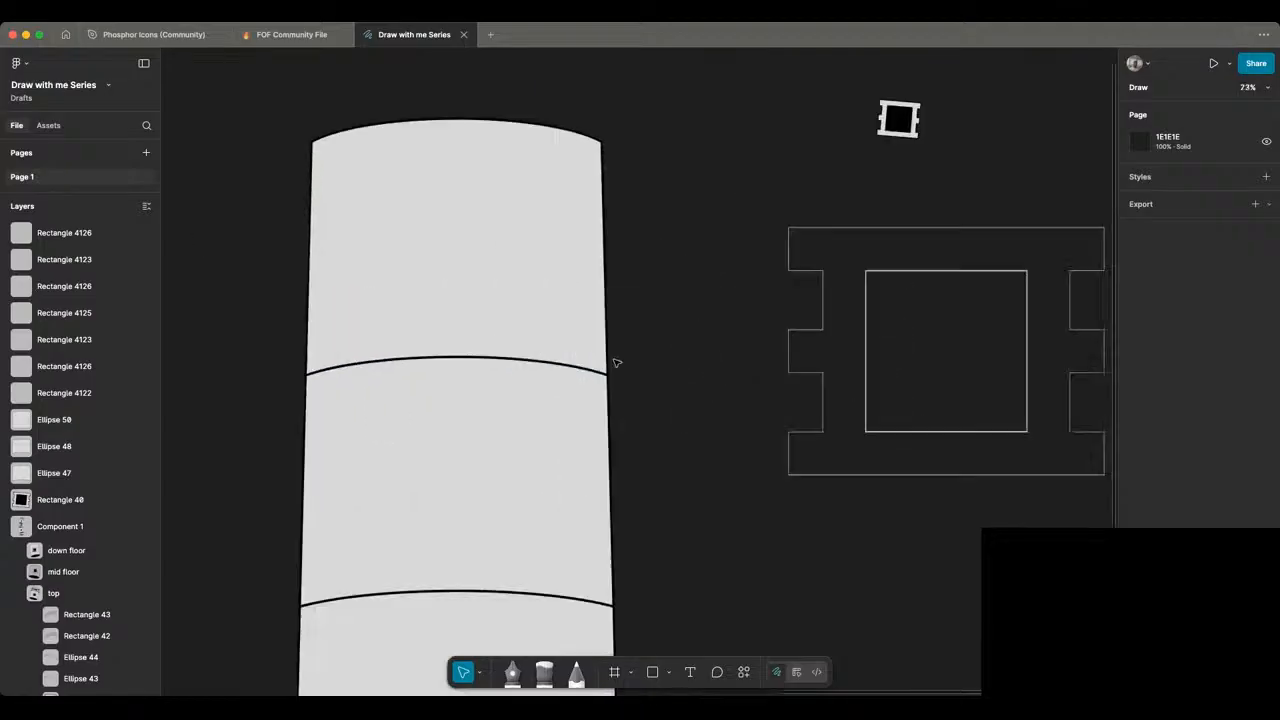
scroll(251, 331, left, 1)
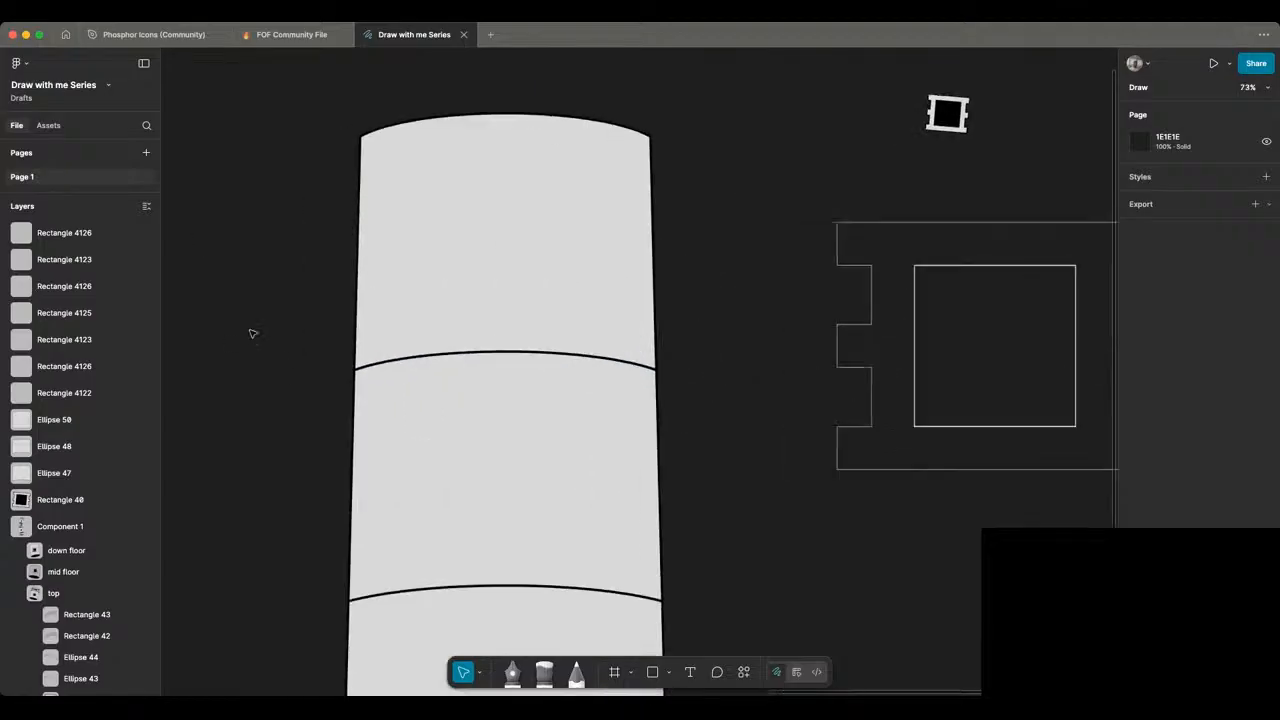
scroll(286, 371, down, 3)
scroll(282, 407, down, 2)
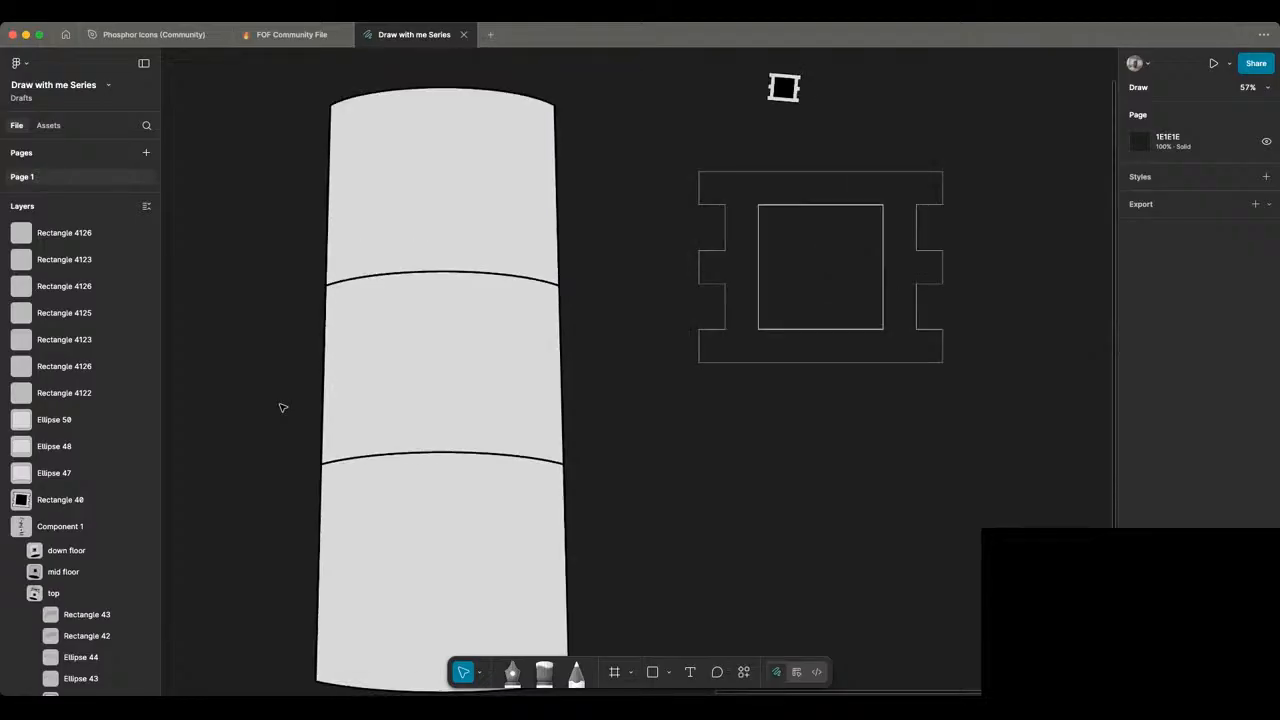
scroll(268, 407, down, 2)
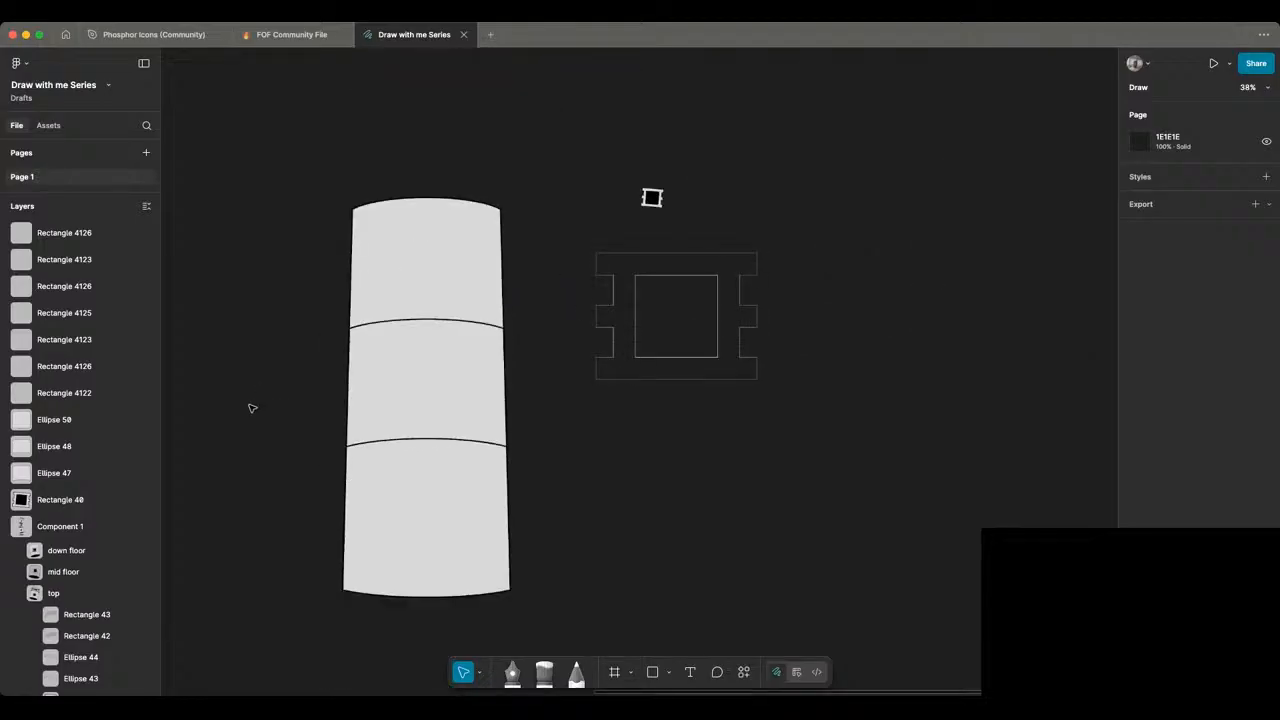
scroll(252, 408, left, 2)
scroll(252, 408, up, 1)
Step: Change the notched window frame's stroke colour to 000000 and add a D9D9D9 fill
click(772, 298)
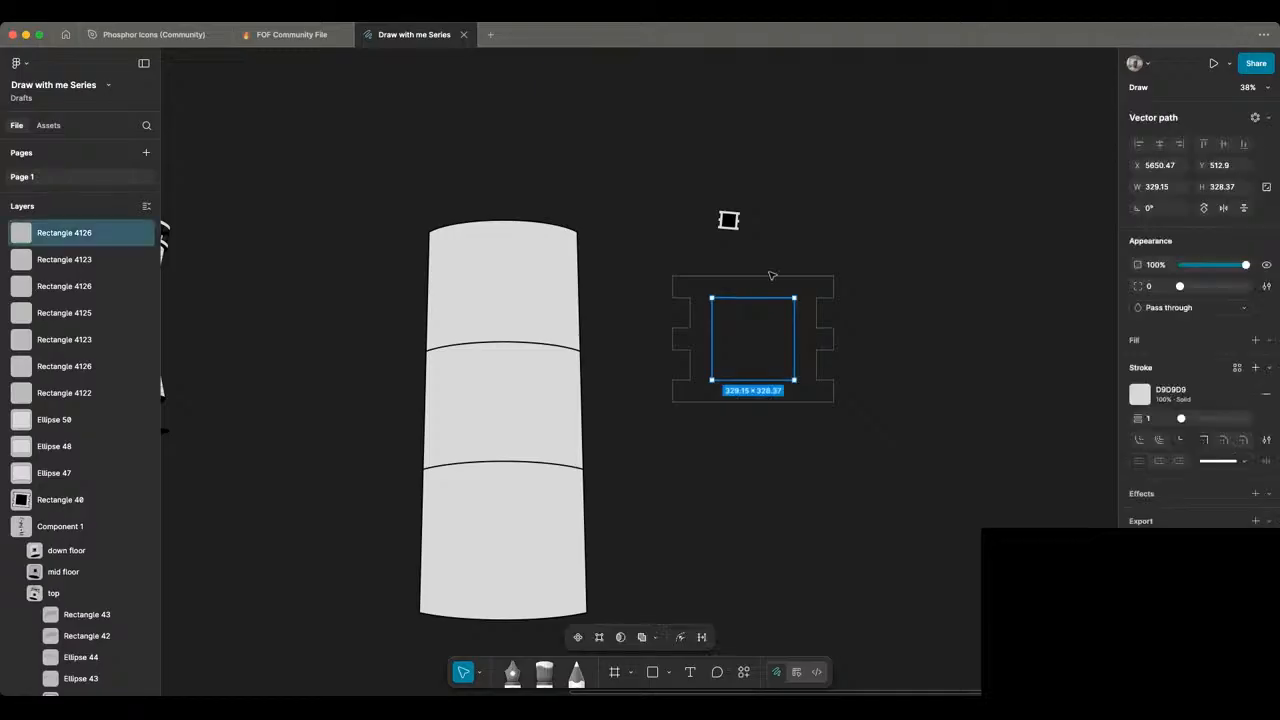
click(773, 281)
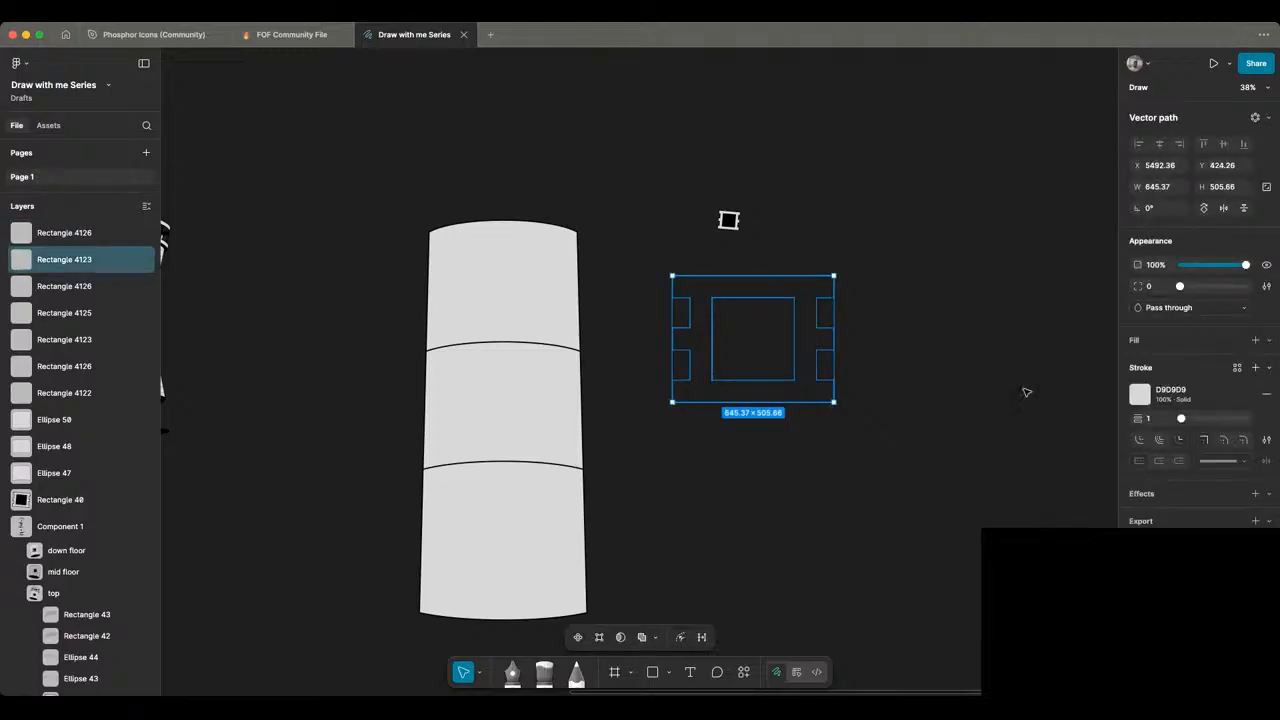
click(1145, 395)
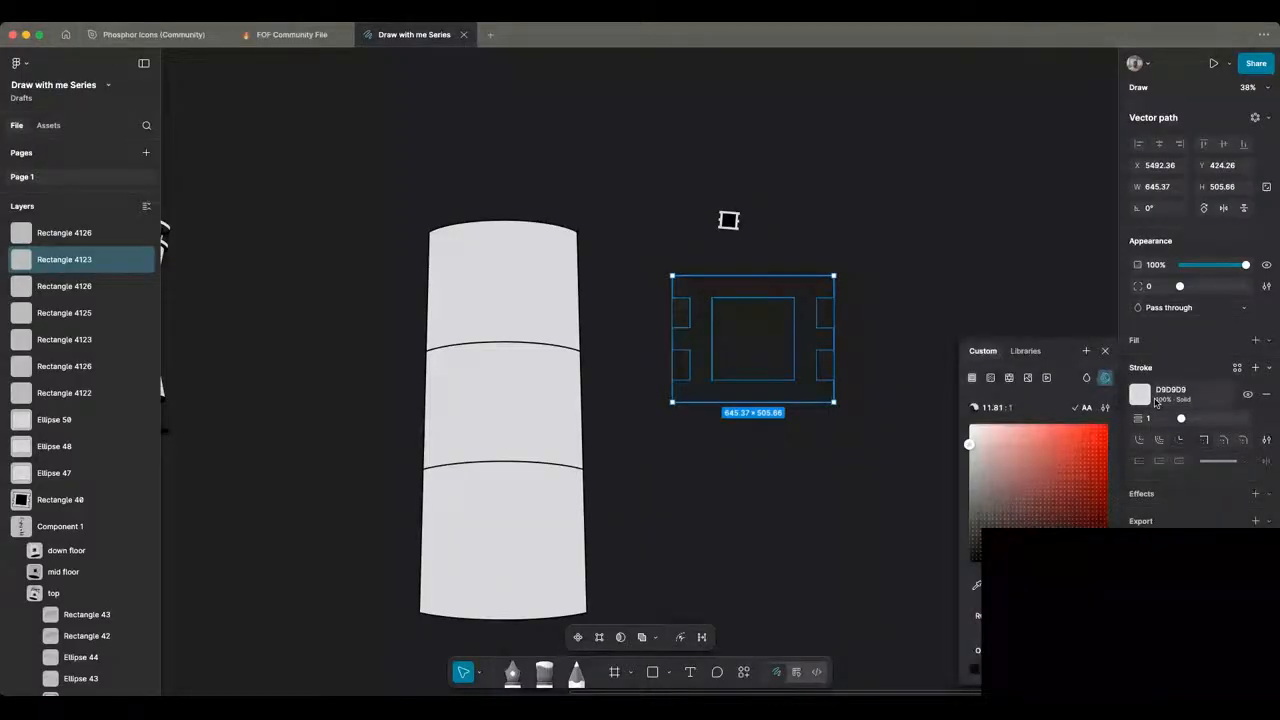
key(super+z)
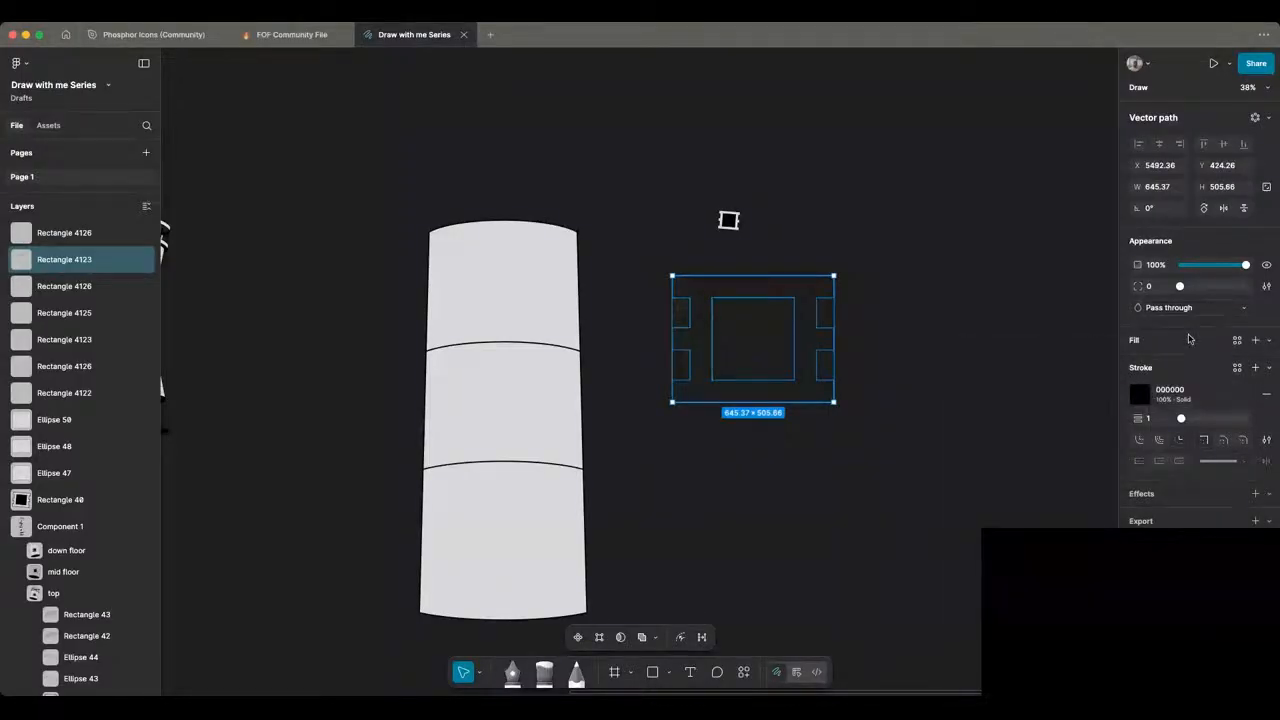
click(1181, 343)
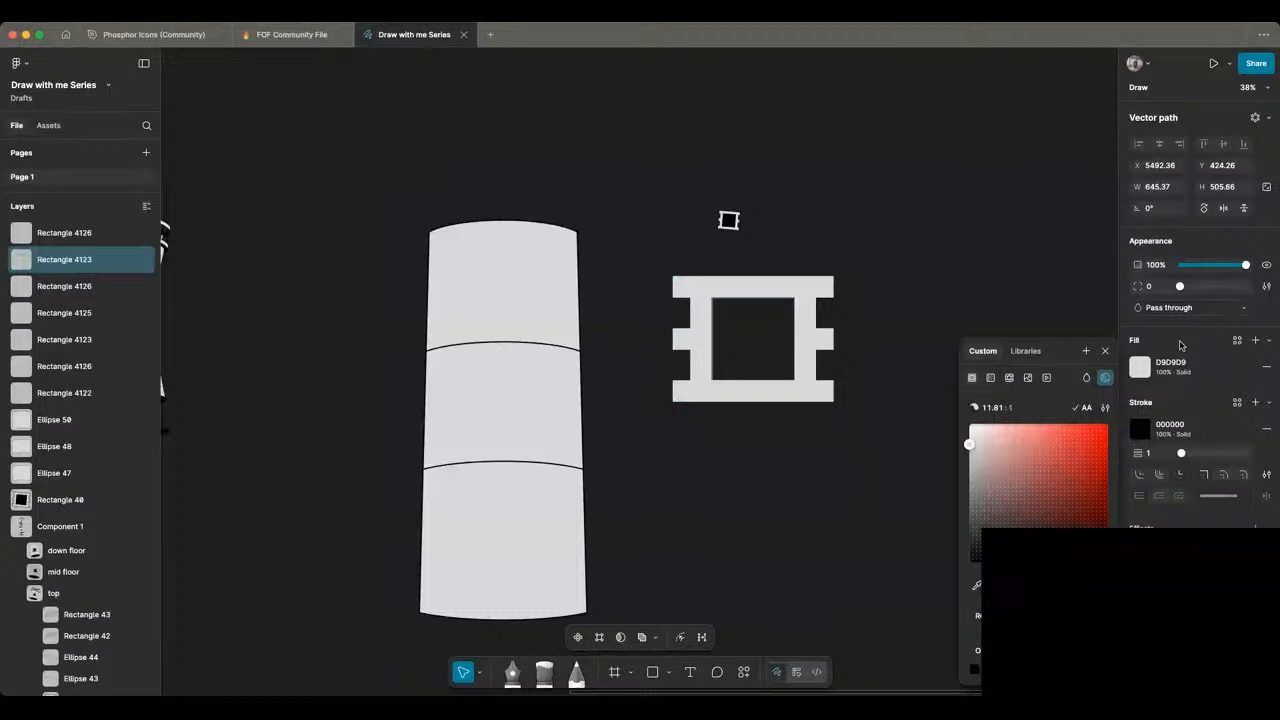
Step: Colour the window's centre opening 000000 and swap its stroke to a solid fill
click(784, 325)
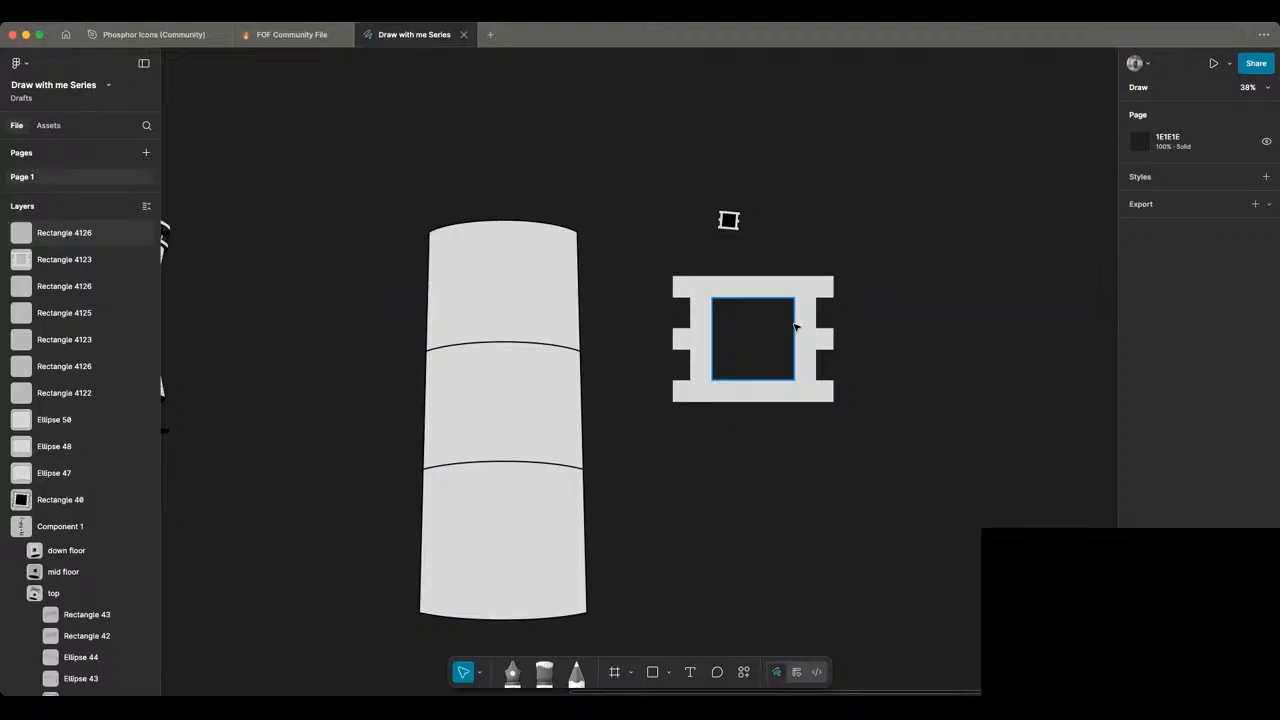
click(796, 327)
click(1139, 393)
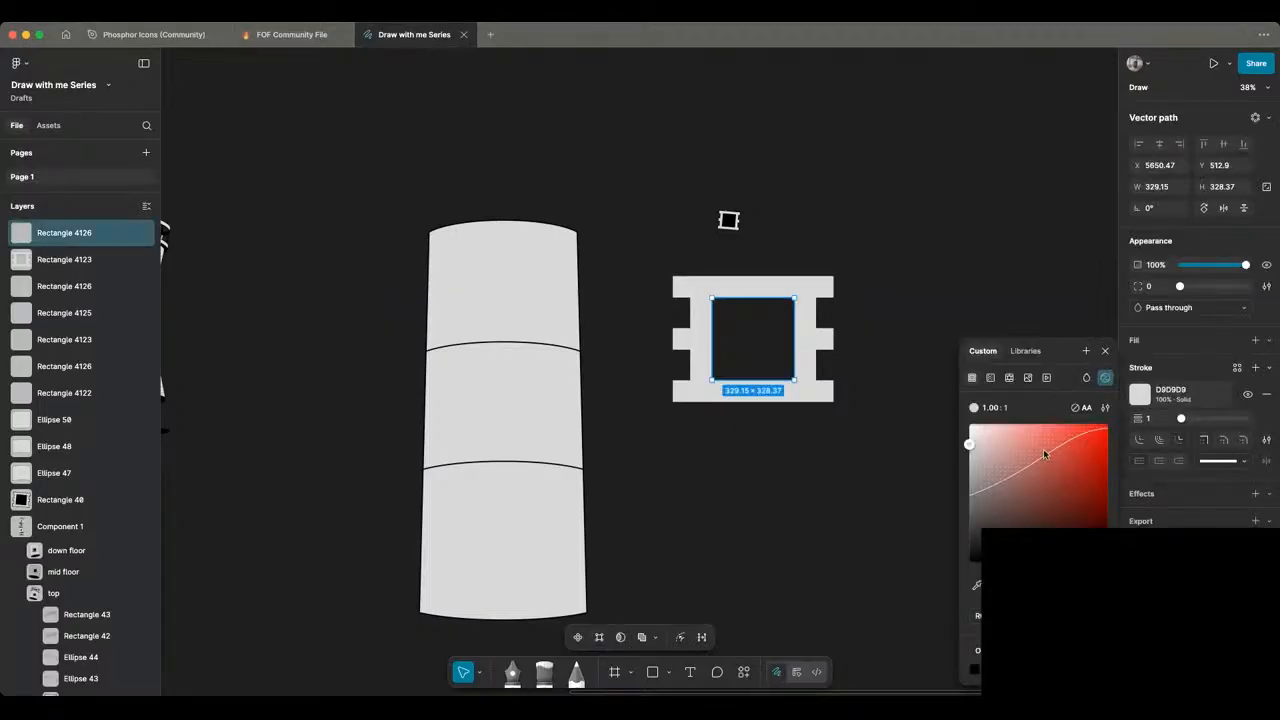
drag(1044, 455, 904, 557)
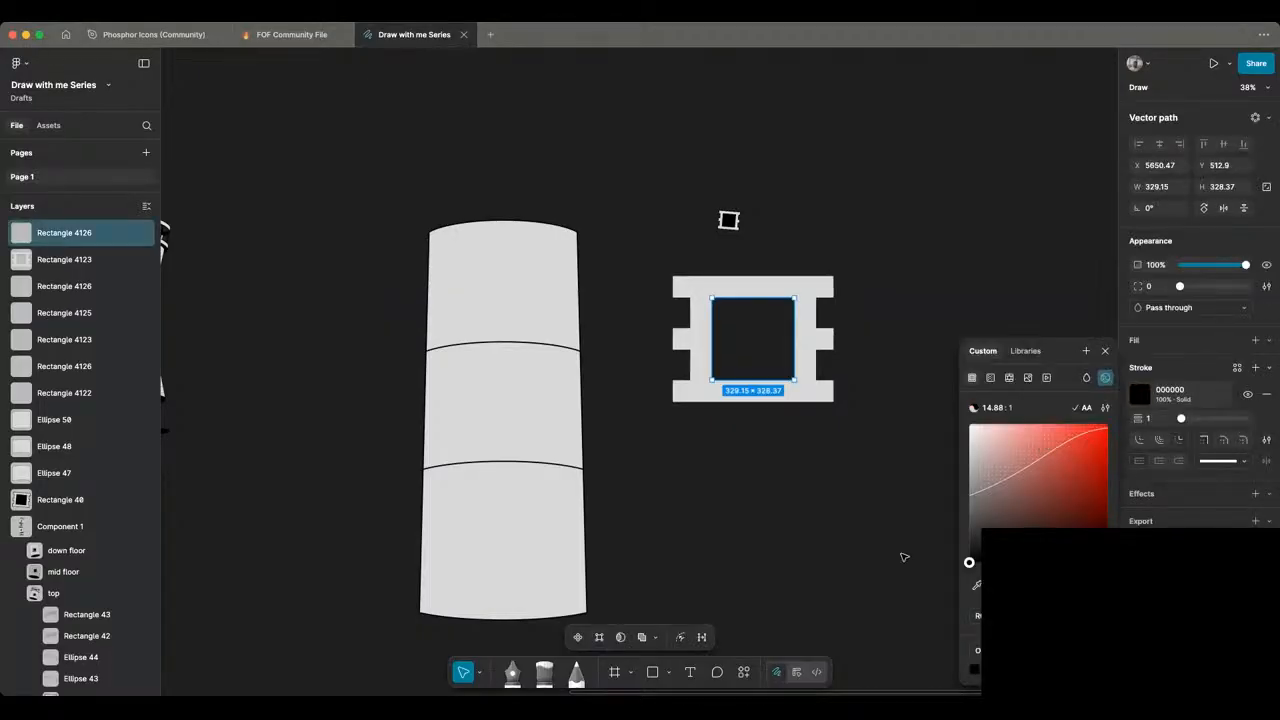
key(shift+x)
click(851, 448)
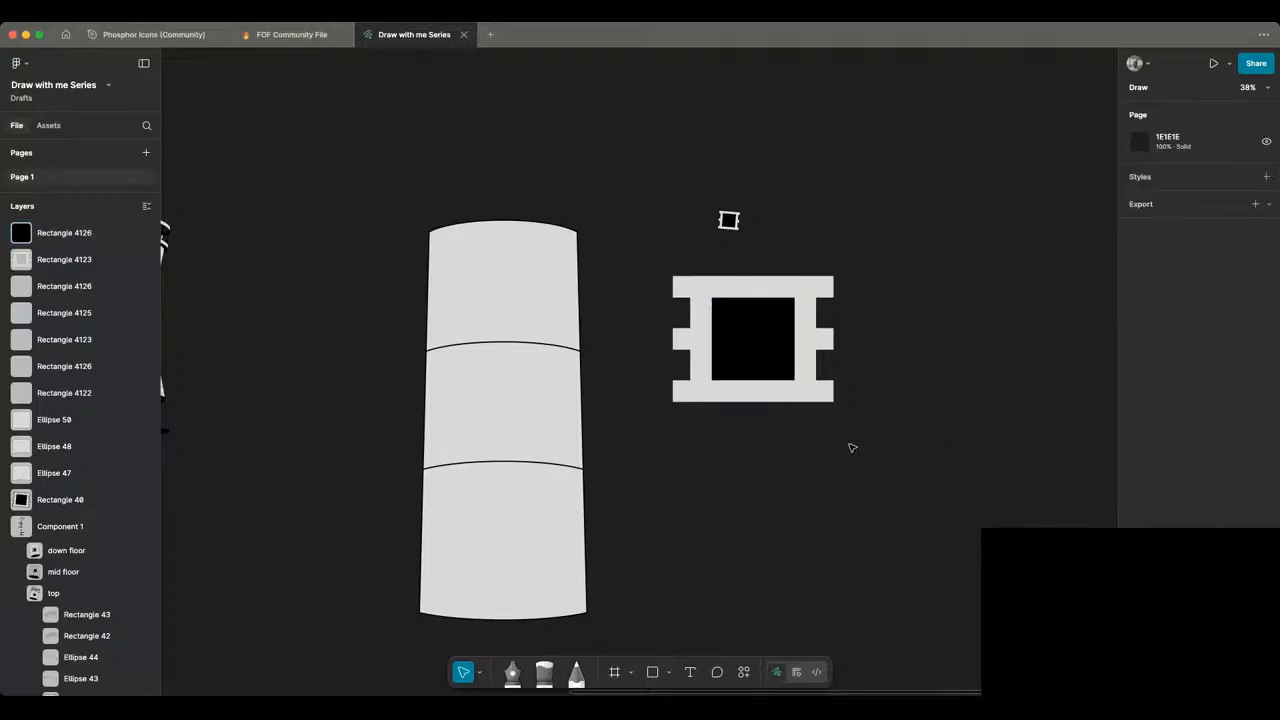
Step: Set the notched window frame's stroke weight to 5 to match the tower sections, and deselect it
click(698, 292)
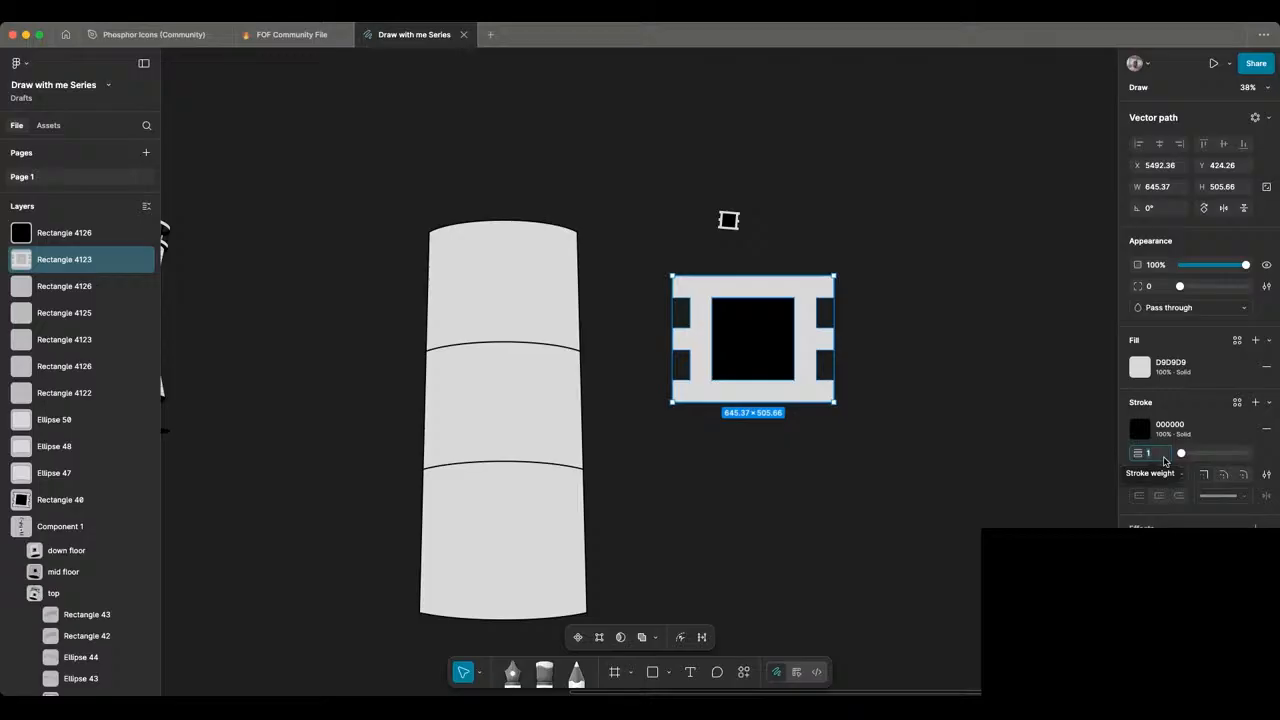
text(4)
key(Return)
click(513, 281)
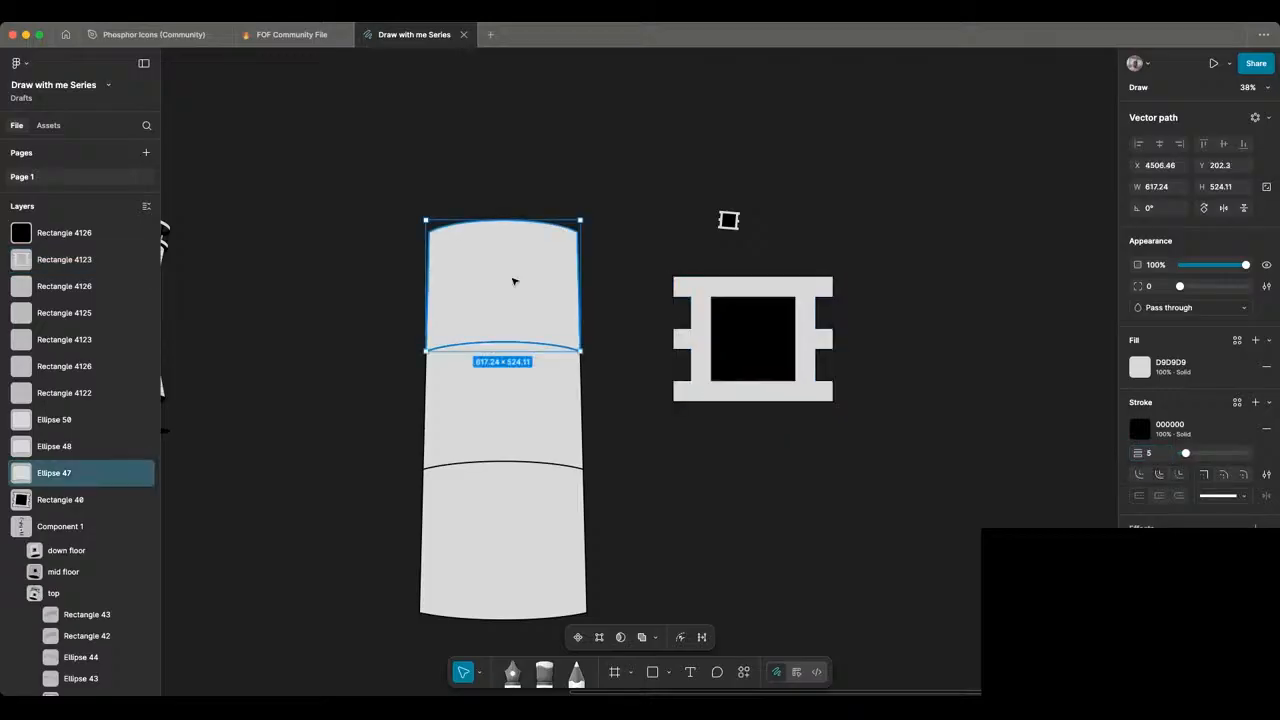
click(689, 337)
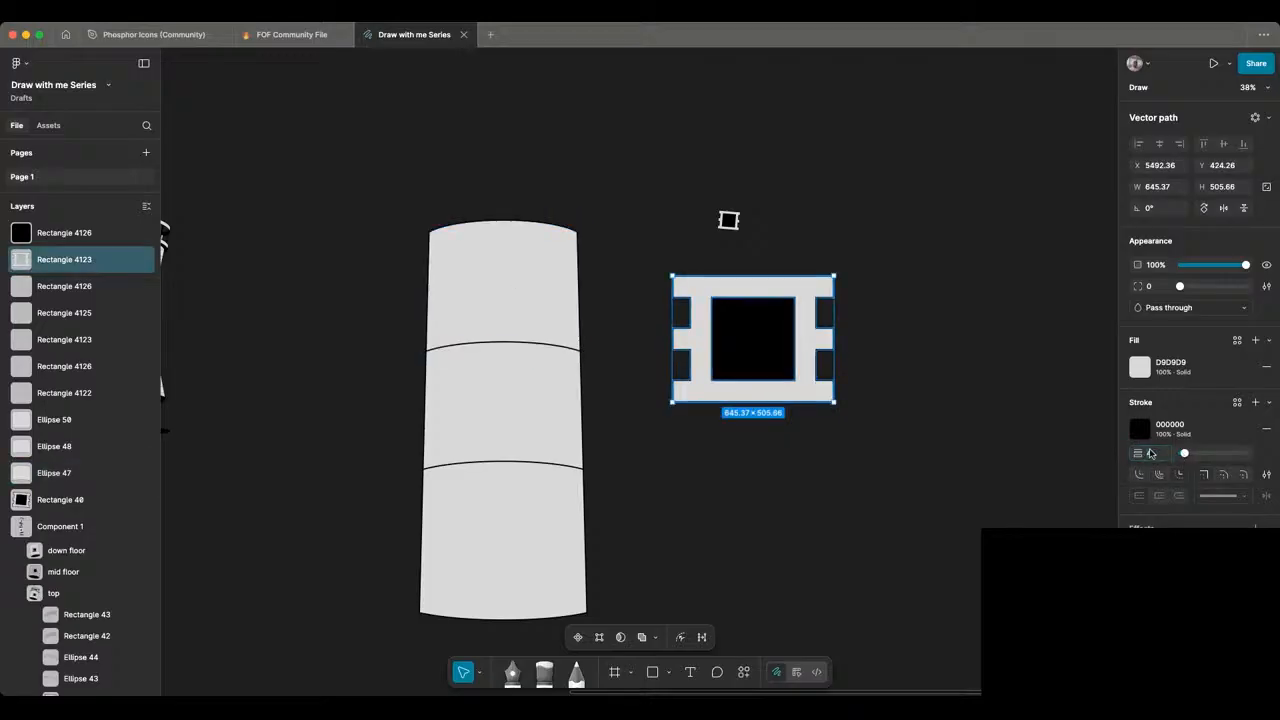
click(1150, 453)
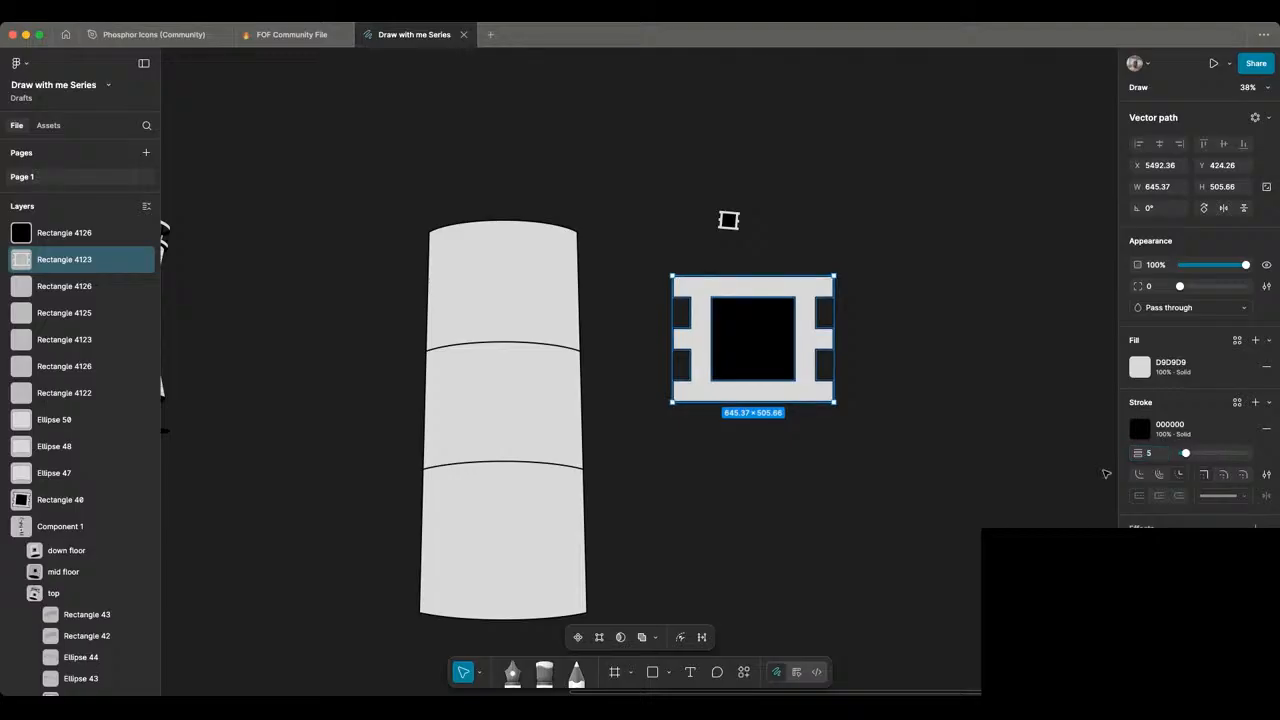
click(835, 371)
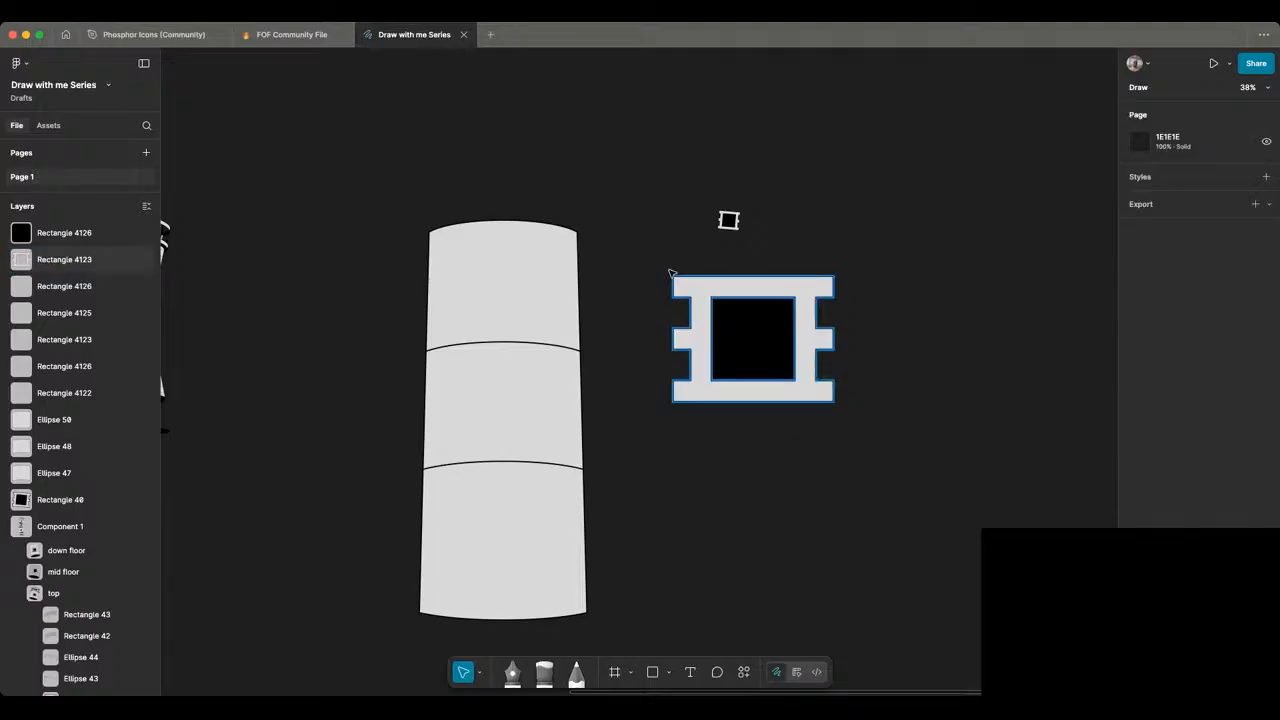
Step: Examine the brick pattern, dotted middle floor and windows on the reference tower up close
scroll(671, 272, left, 3)
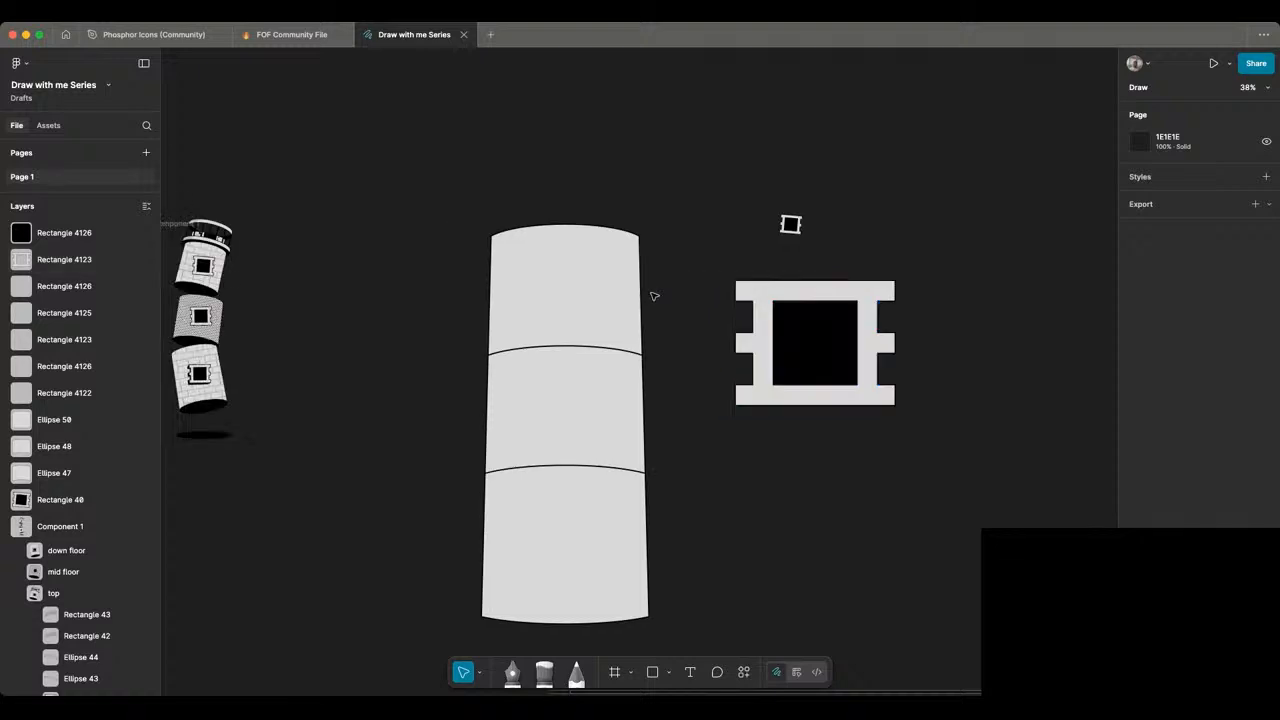
scroll(652, 294, right, 1)
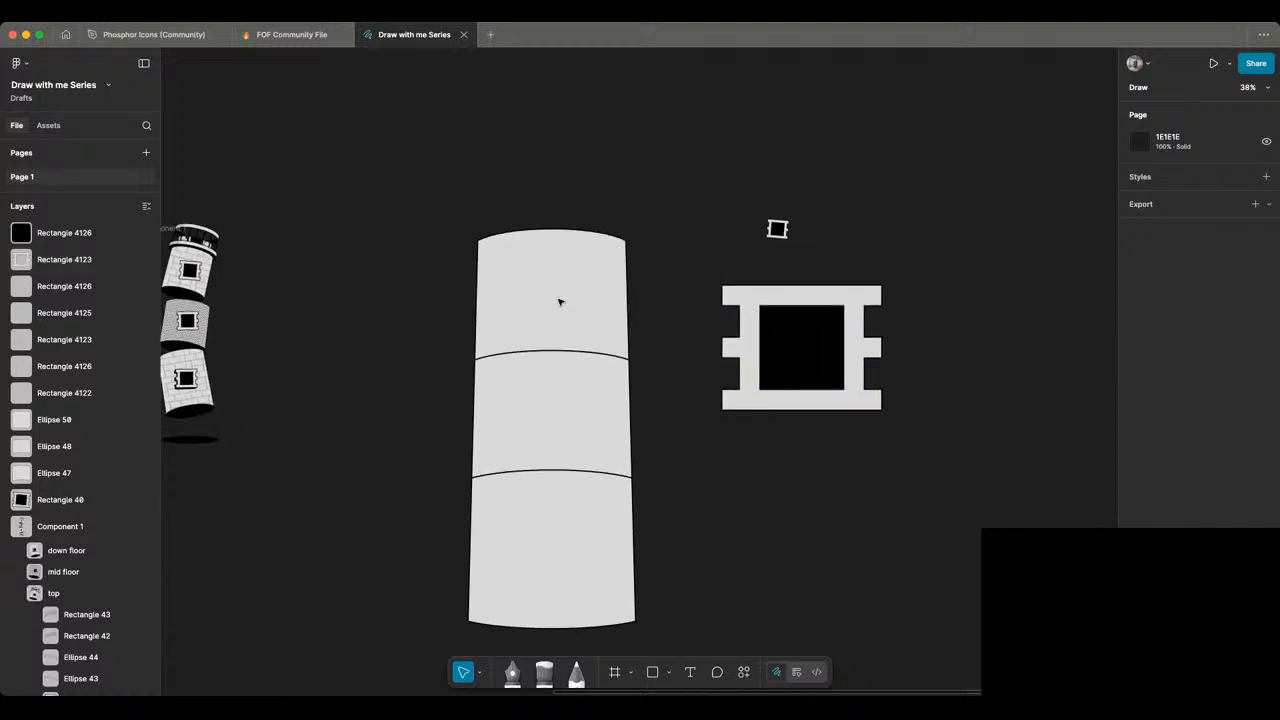
scroll(530, 301, left, 4)
scroll(502, 302, left, 2)
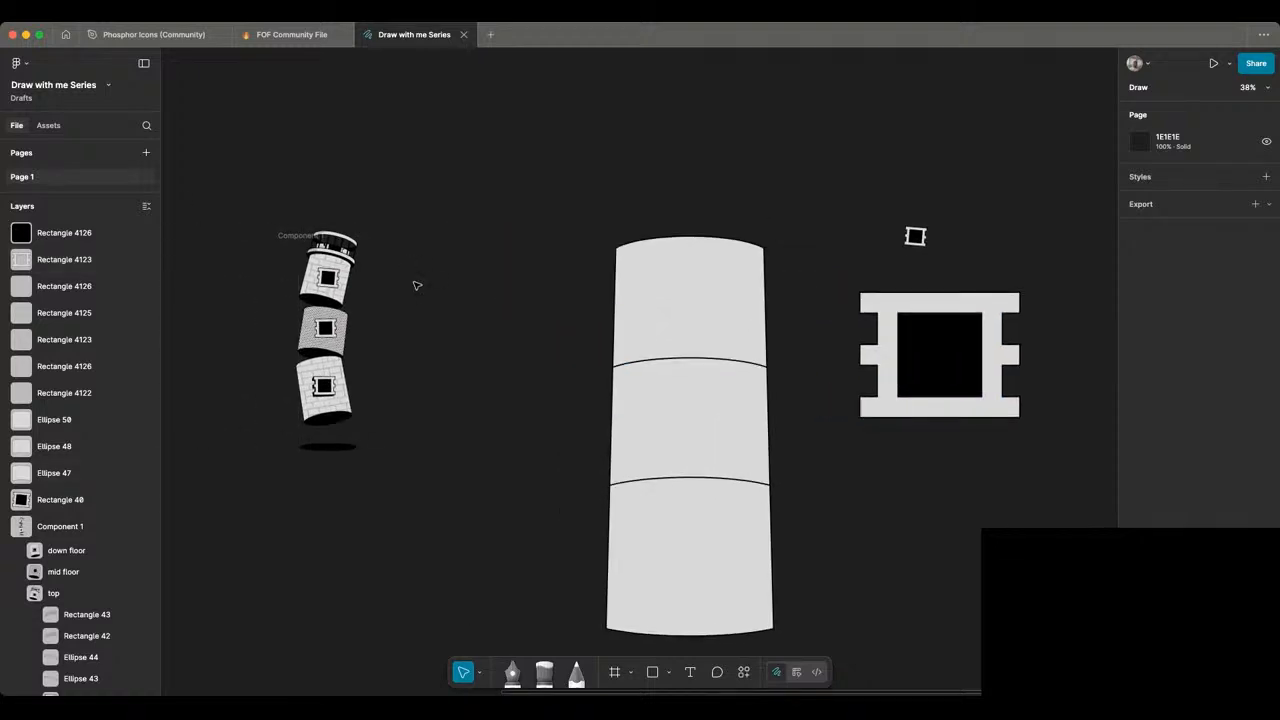
scroll(326, 281, up, 5)
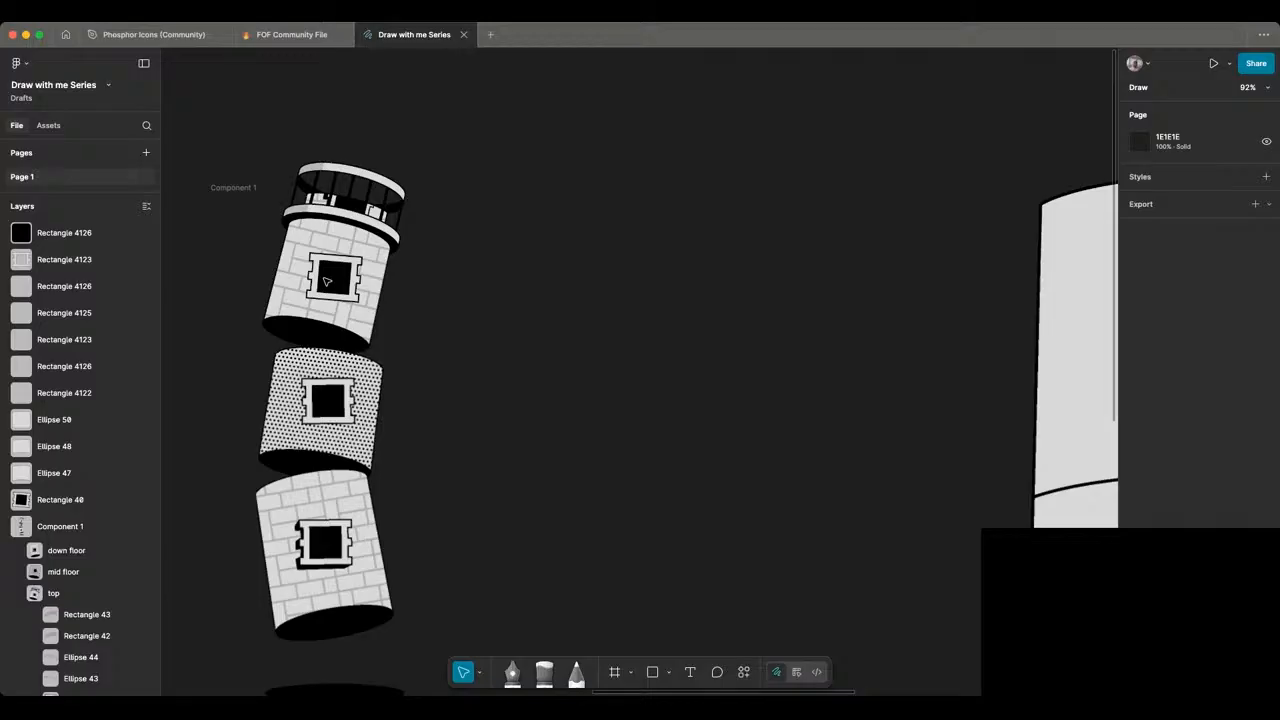
scroll(326, 281, up, 3)
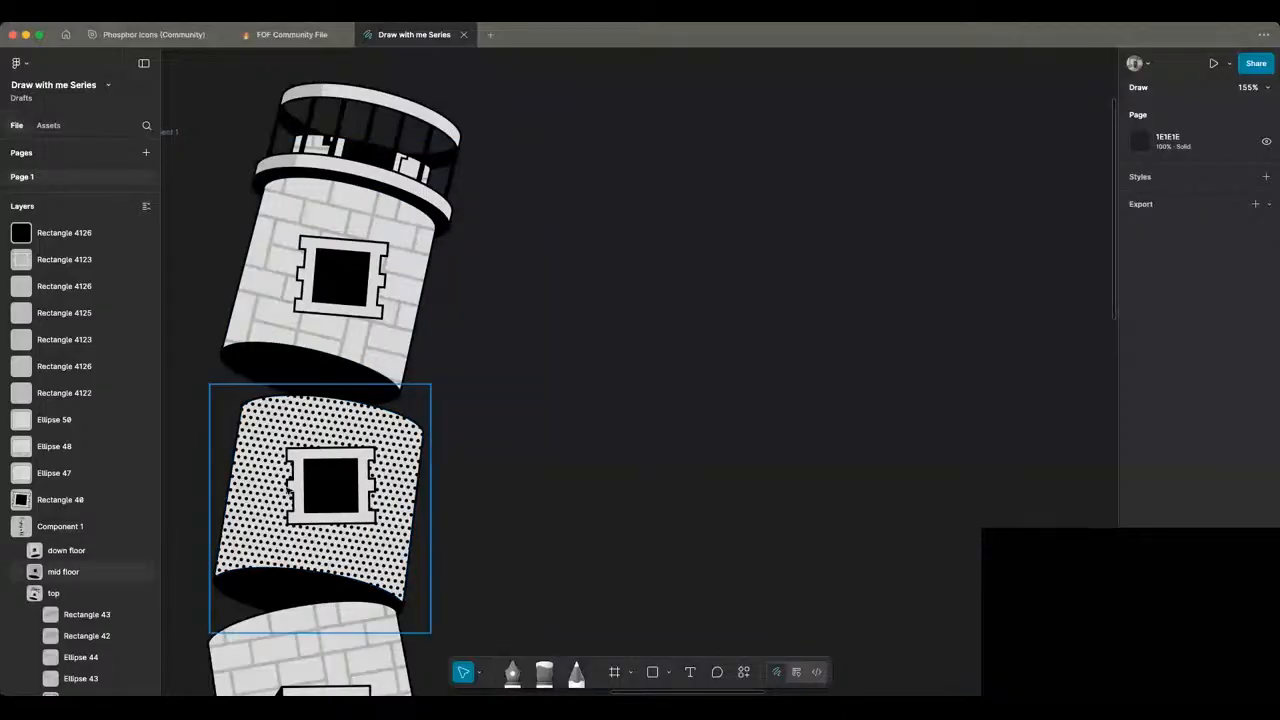
scroll(379, 498, down, 10)
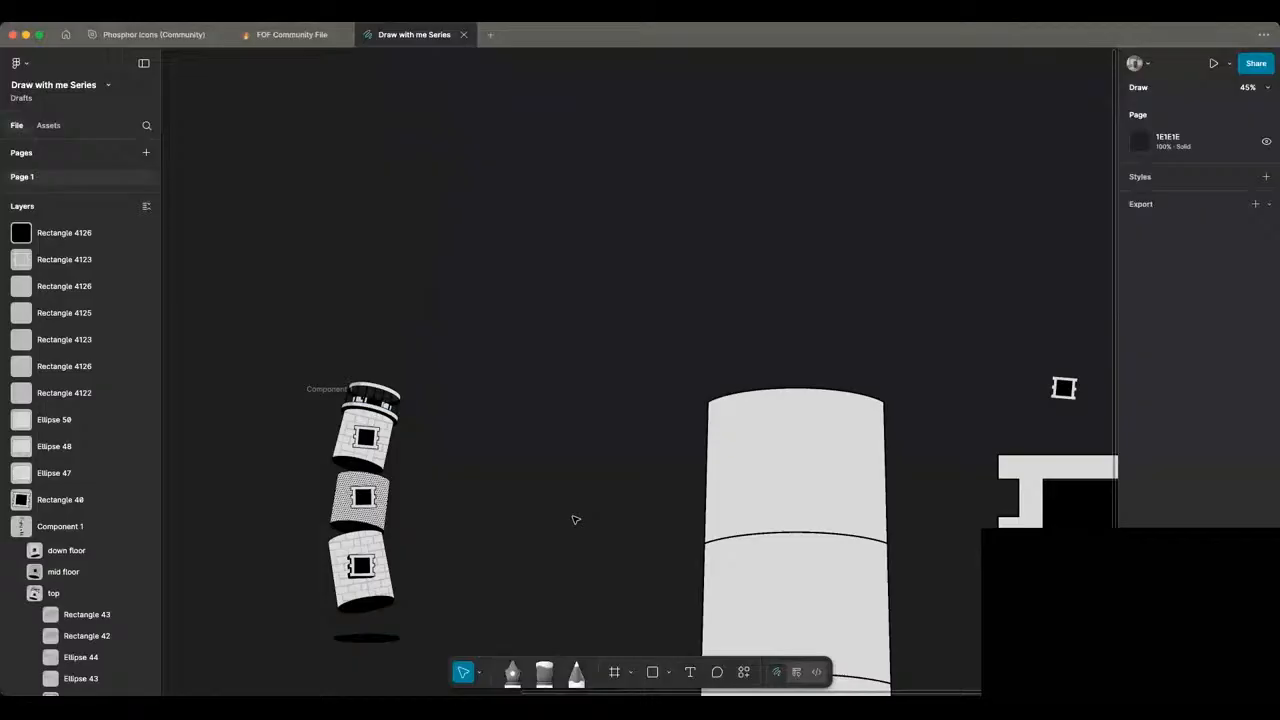
Step: Draw a small rectangle about 157 × 53 beyond the tower's upper left corner and turn it into an unfilled shape with a dark stroke
scroll(869, 507, right, 2)
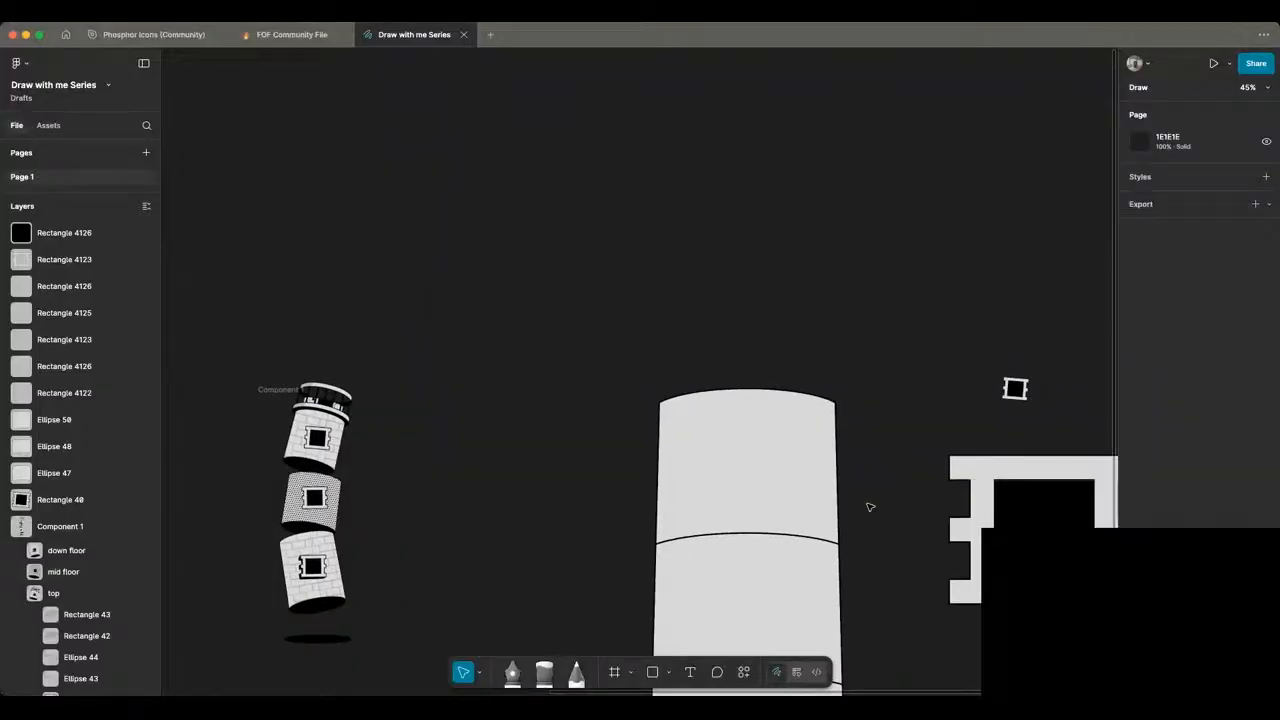
scroll(869, 507, up, 3)
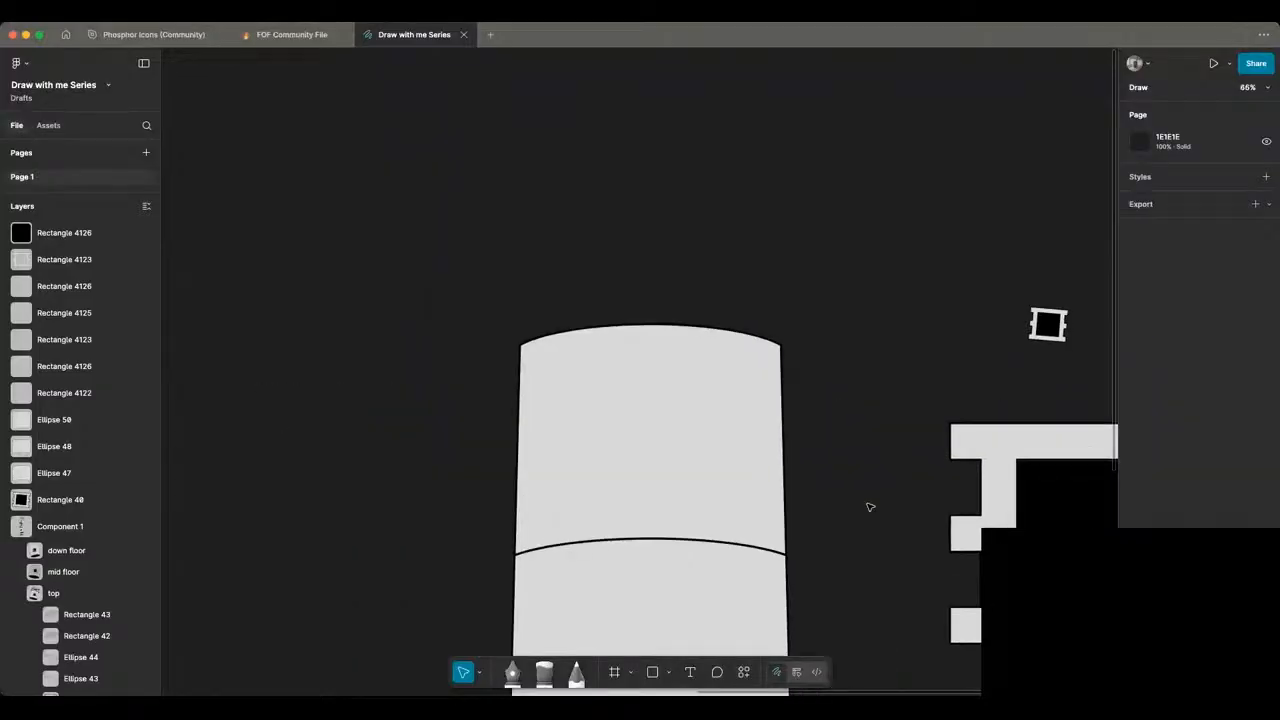
scroll(869, 507, right, 4)
scroll(754, 310, left, 3)
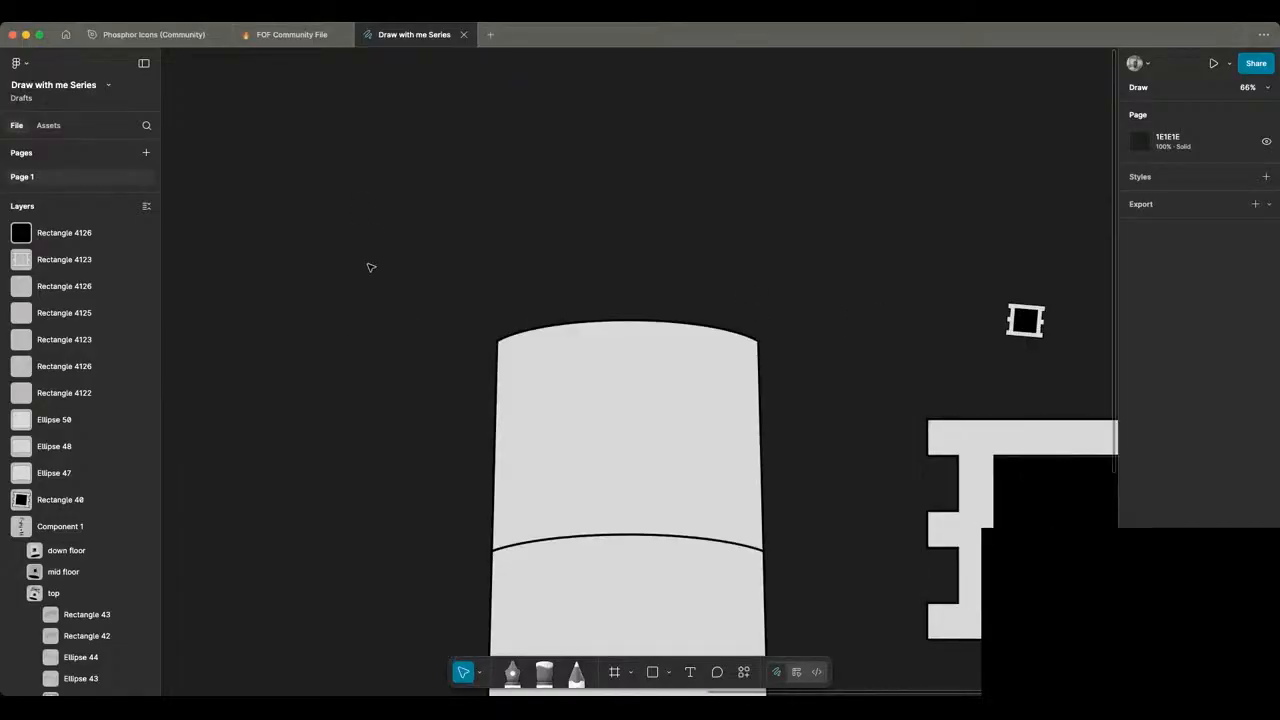
key(r)
drag(337, 263, 417, 291)
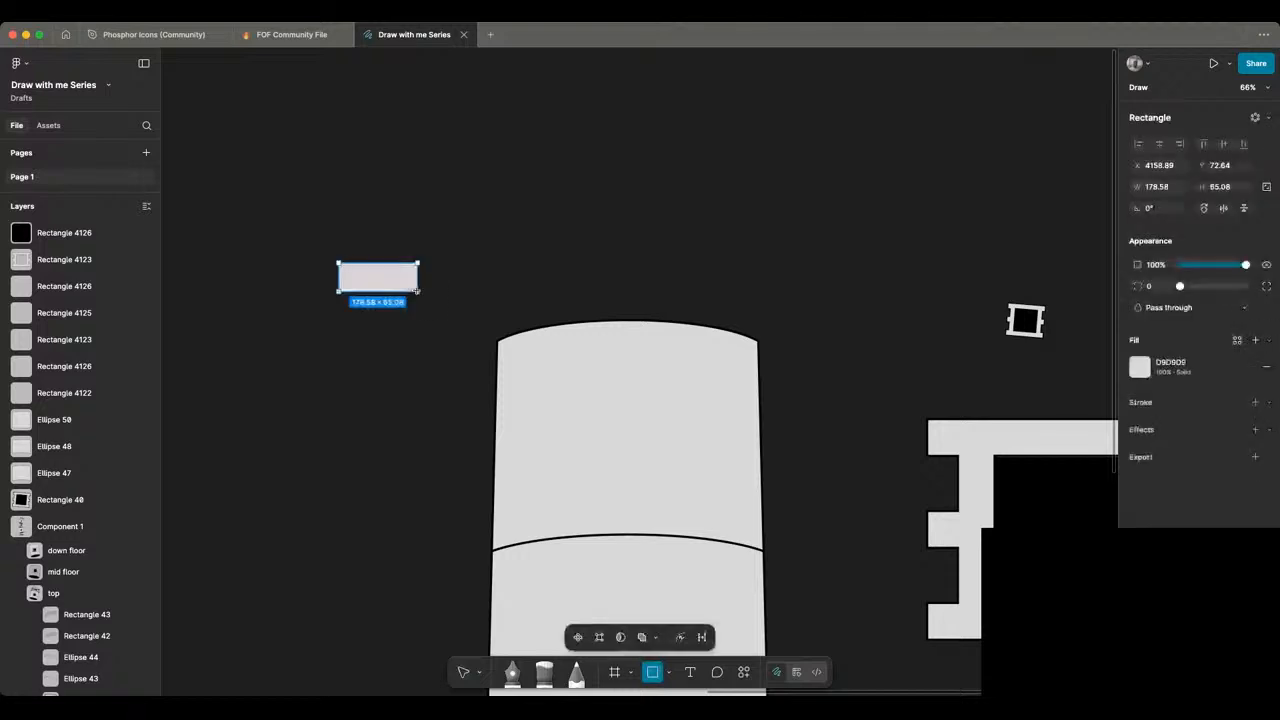
drag(417, 291, 408, 285)
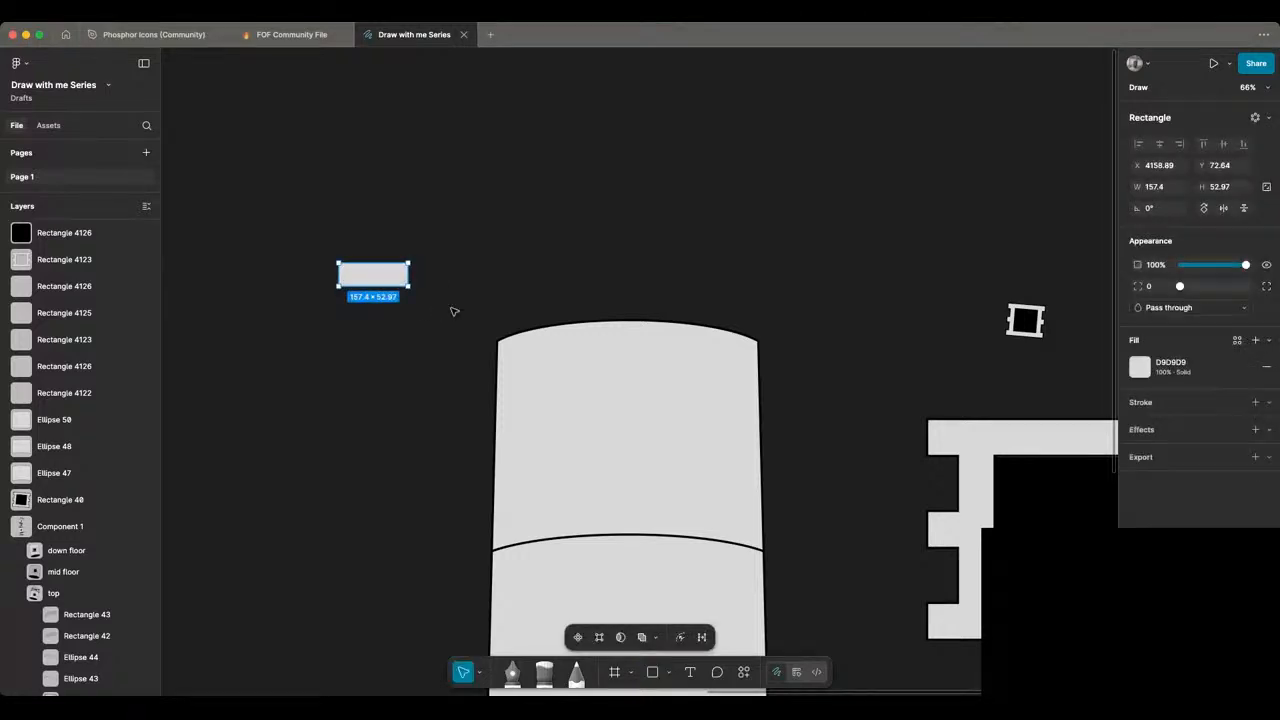
key(shift+x)
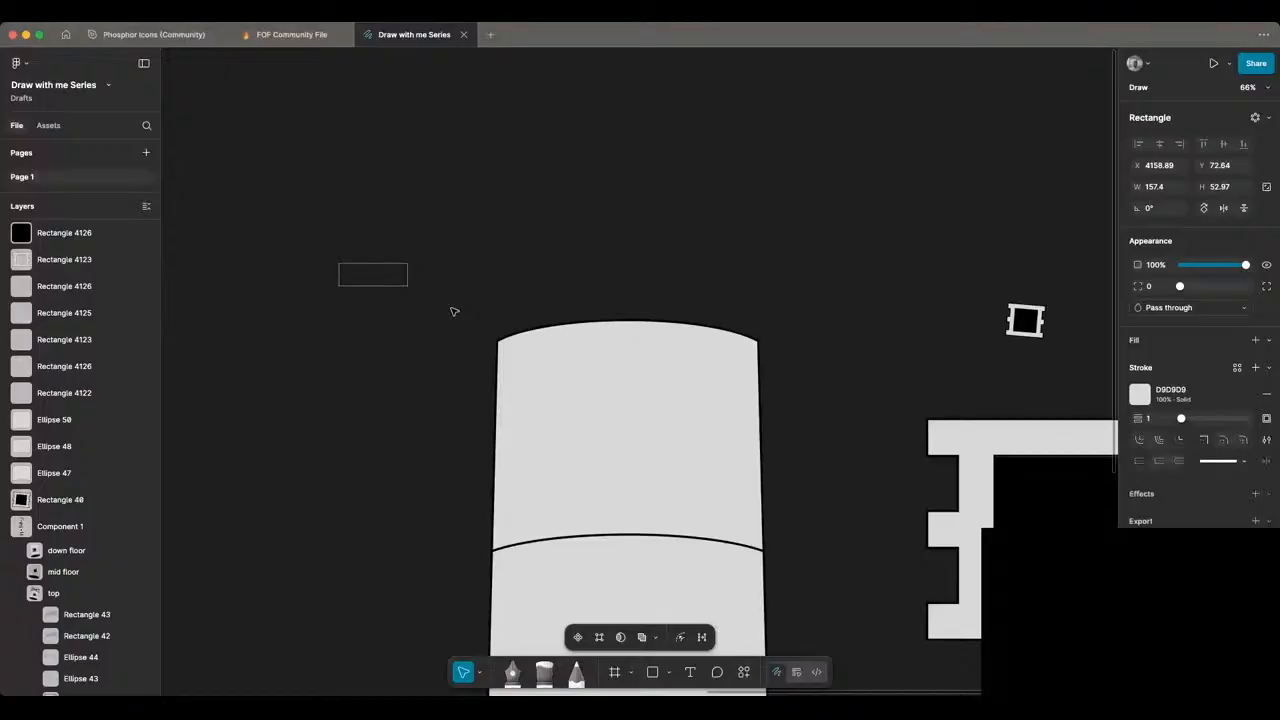
click(1141, 395)
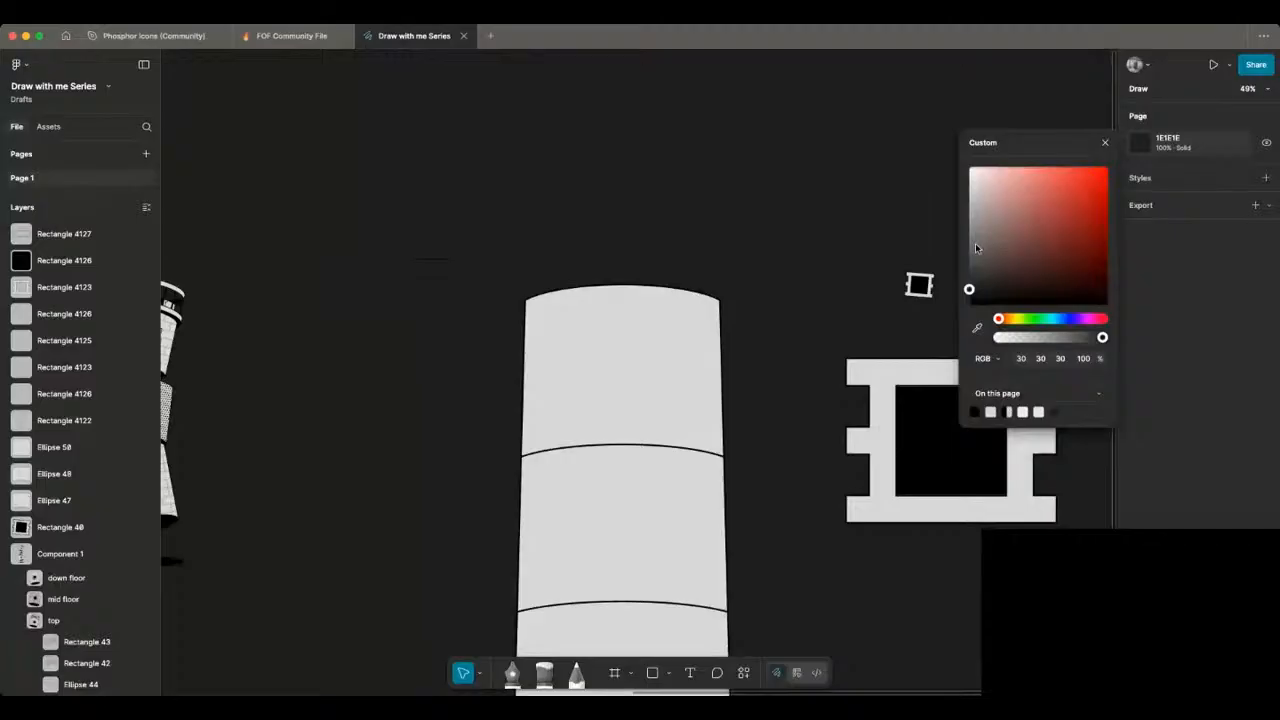
Step: Change the page background colour to the neutral grey 6C6C6C
click(975, 243)
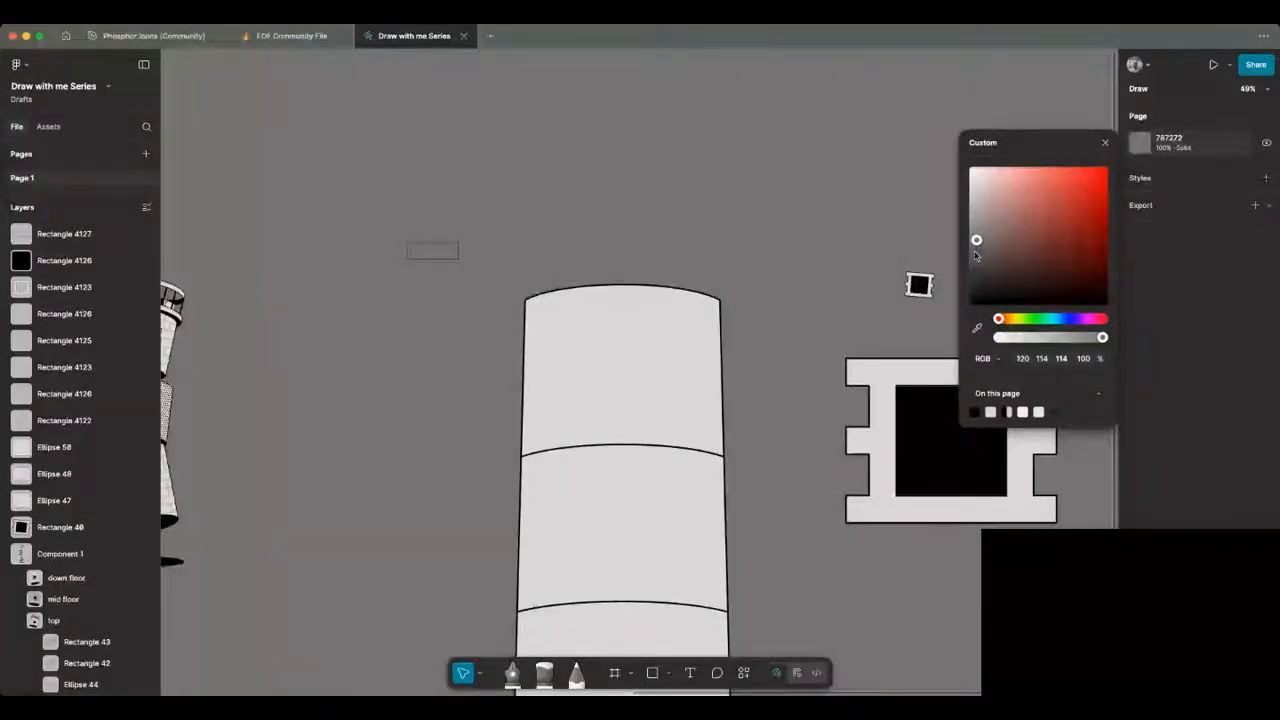
click(968, 249)
click(719, 285)
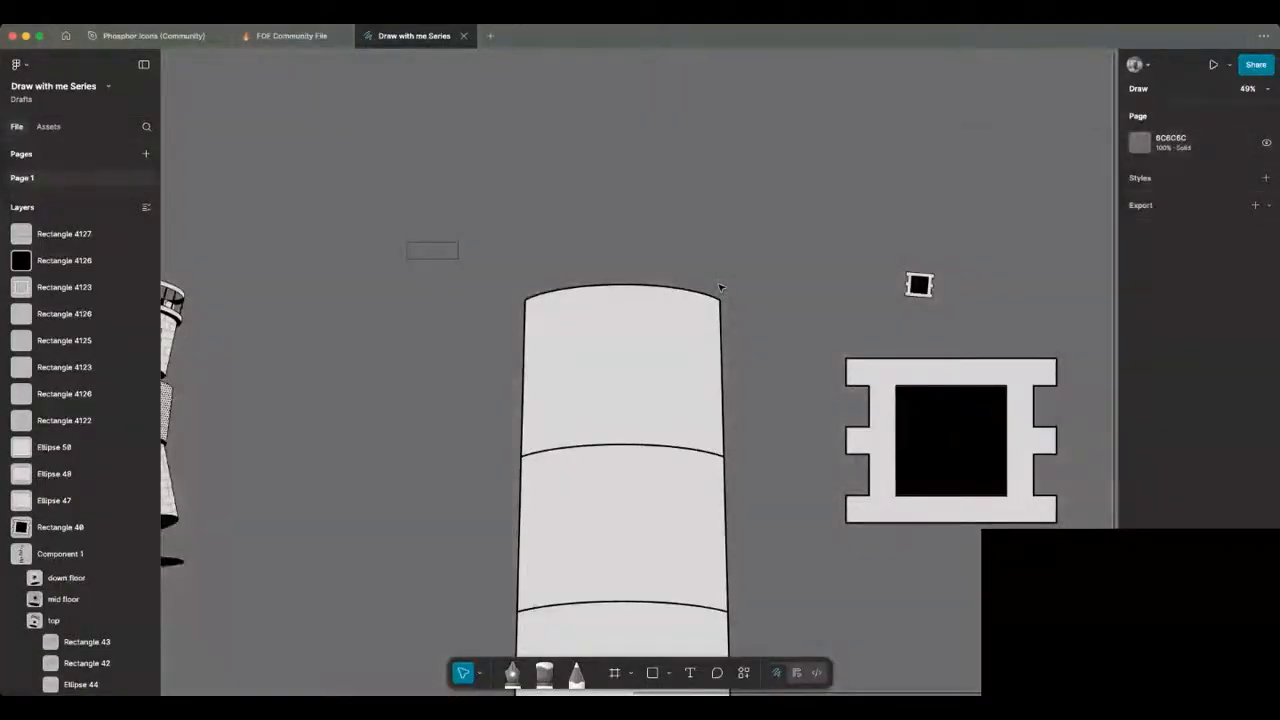
scroll(719, 287, right, 2)
scroll(719, 287, down, 1)
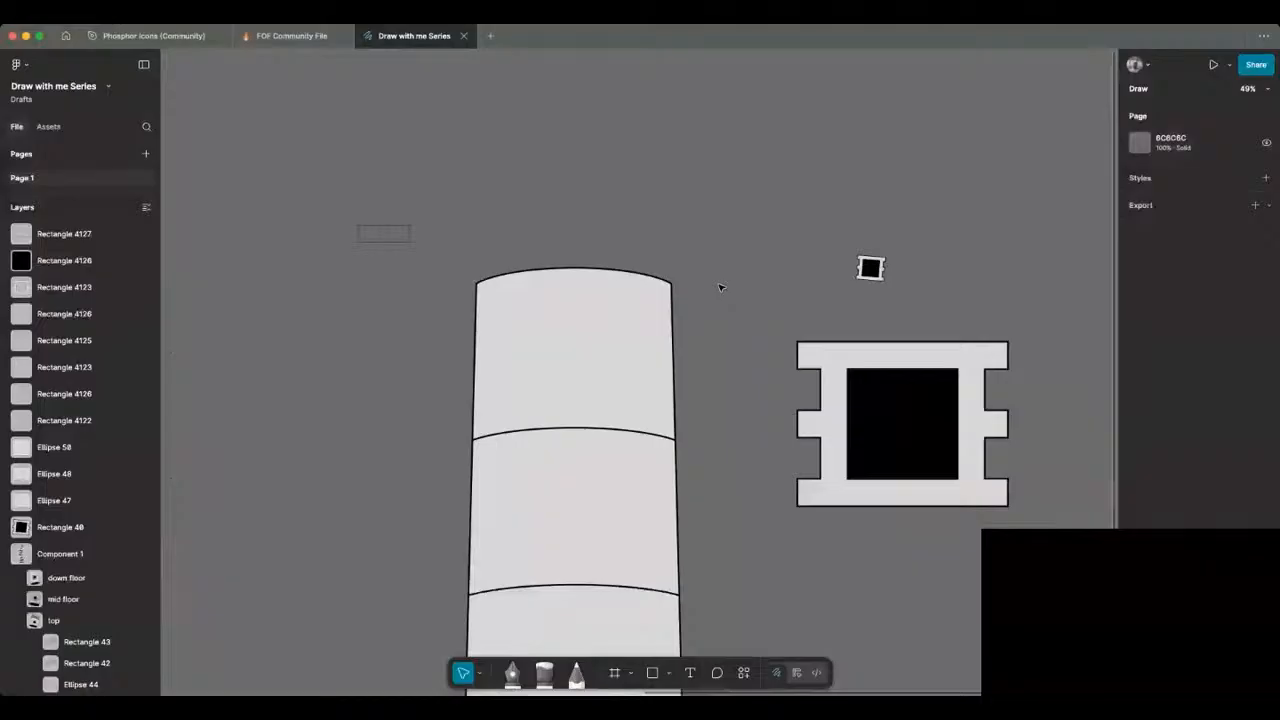
scroll(719, 287, right, 2)
scroll(719, 287, down, 2)
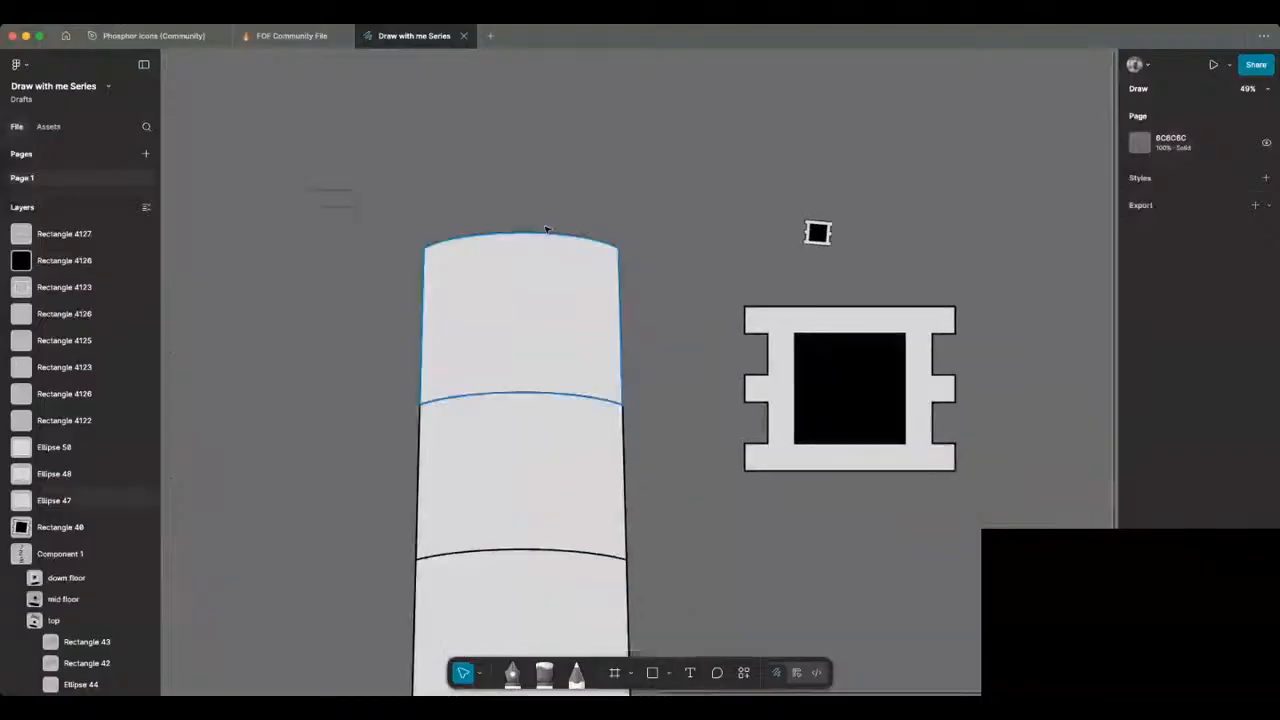
Step: Add a pattern fill to the tower's top section, using the small outlined rectangle beyond its upper left corner as the pattern source
click(344, 206)
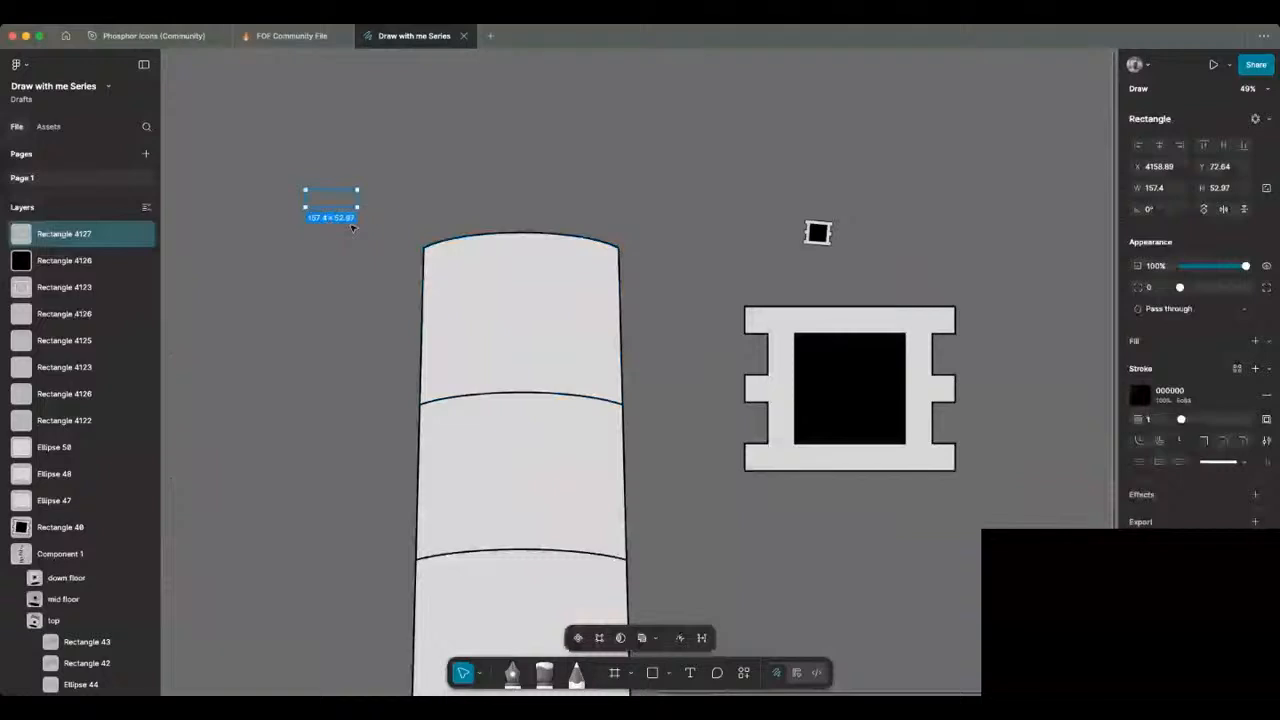
click(375, 346)
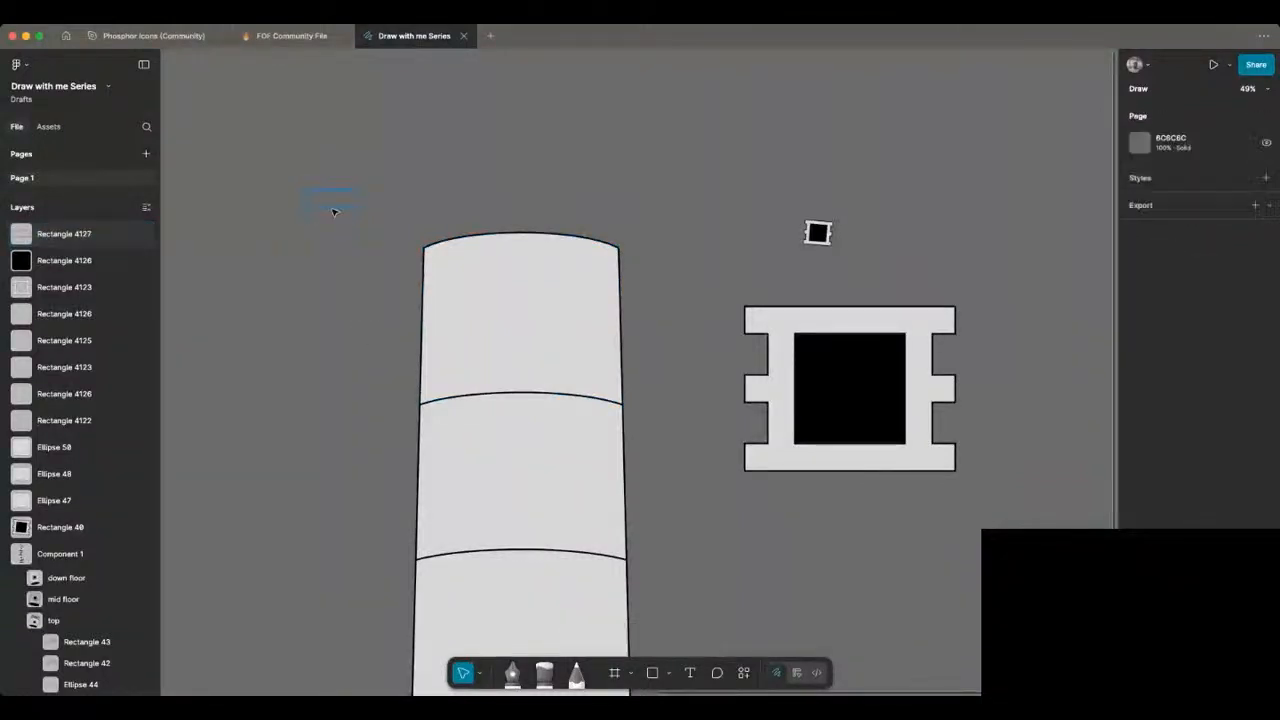
click(334, 211)
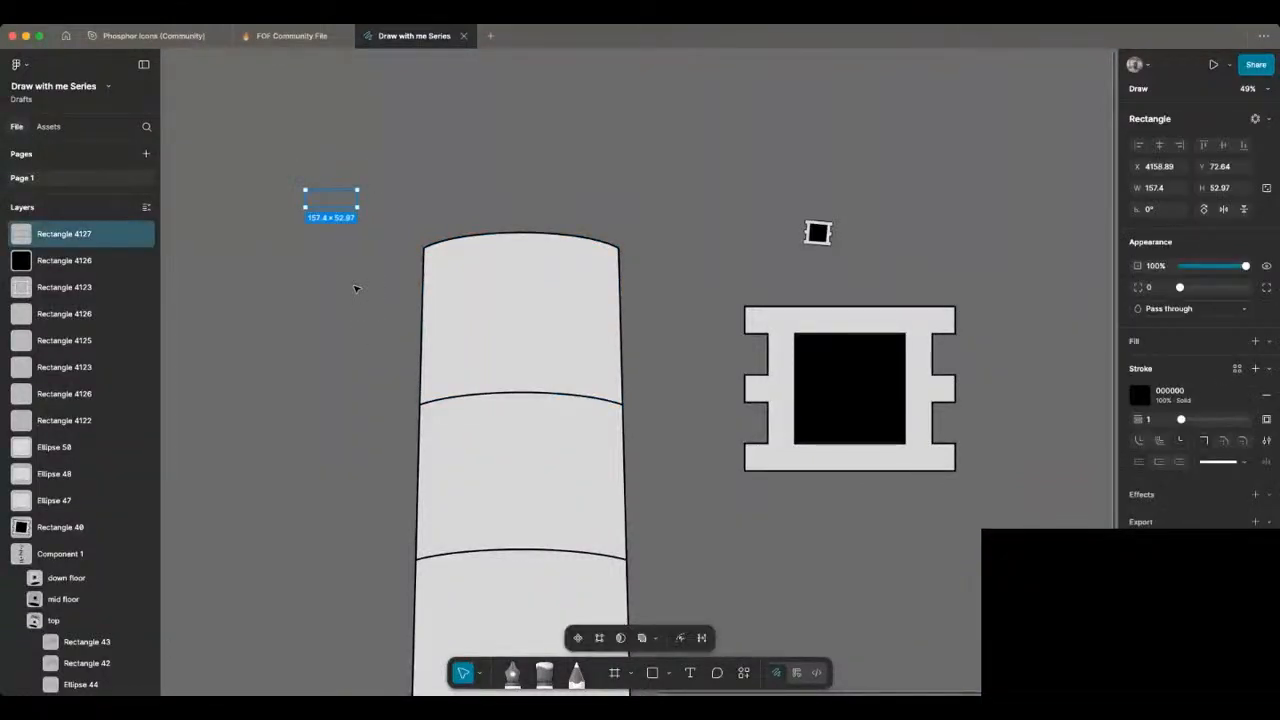
click(558, 300)
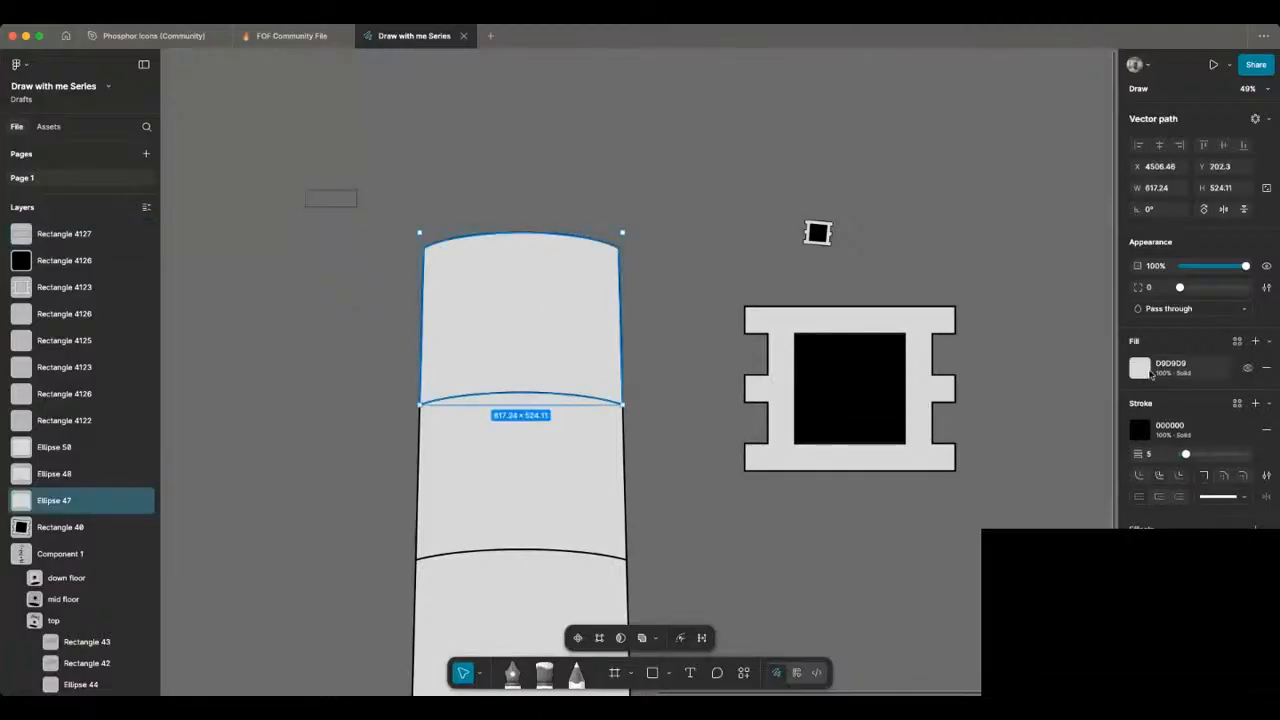
click(1255, 342)
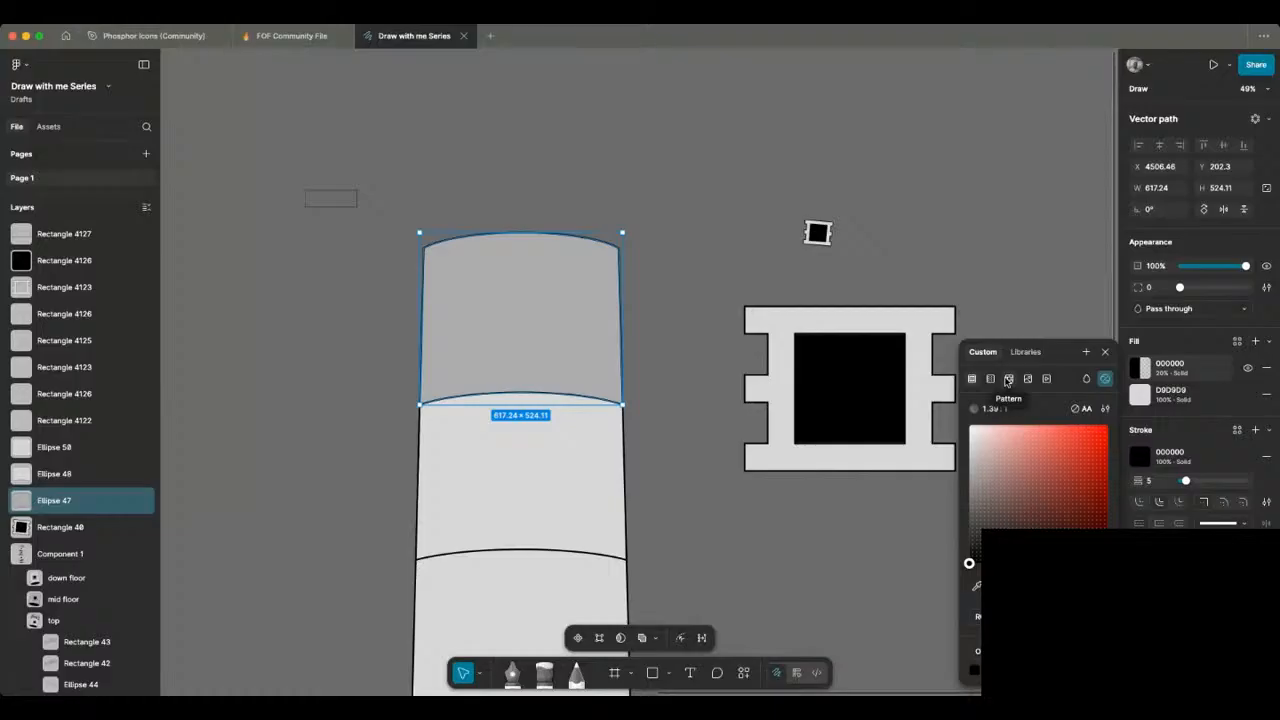
click(1009, 379)
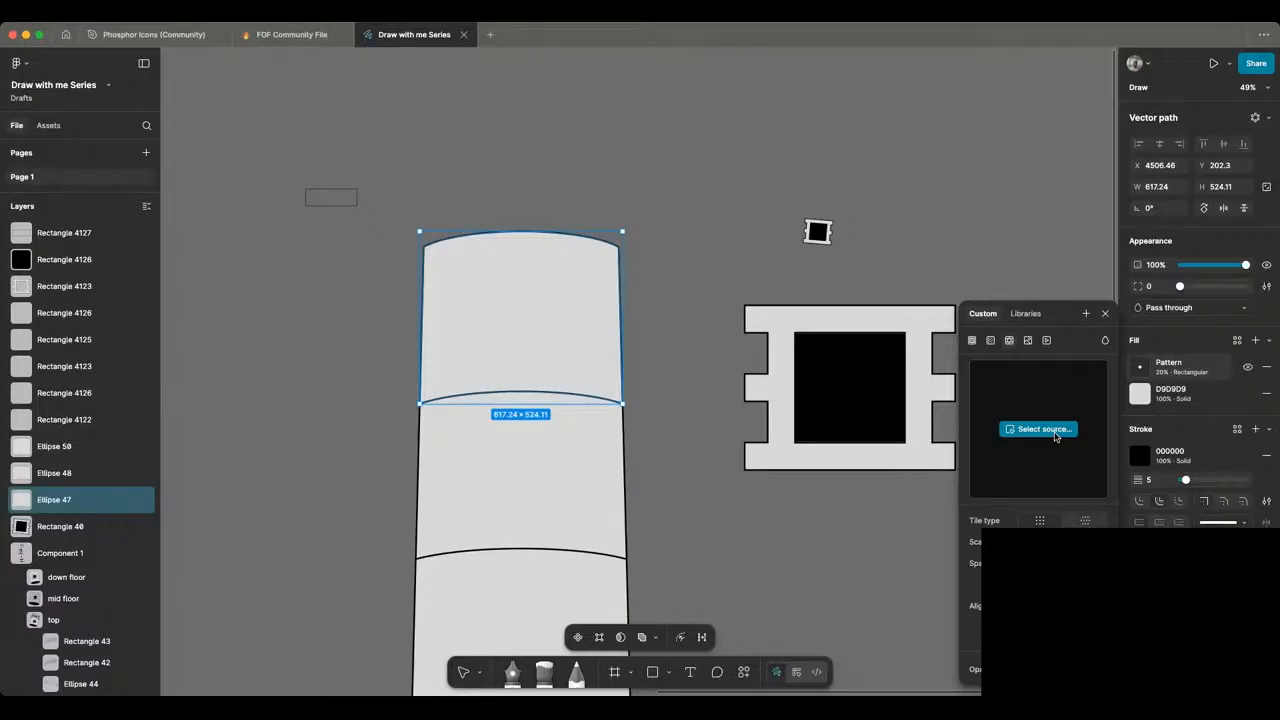
click(327, 205)
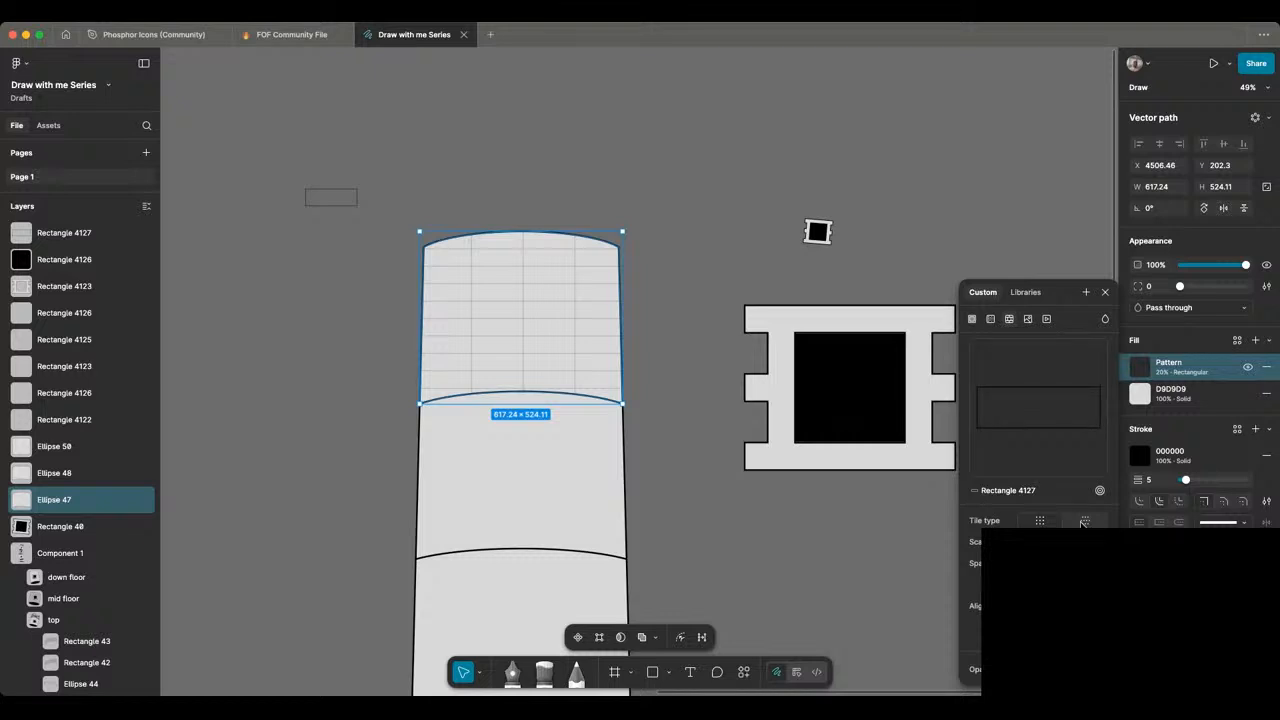
Step: Set the top section's pattern to hexagonal tiling in the horizontal direction, comparing it with rectangular tiling and the vertical direction
click(1084, 521)
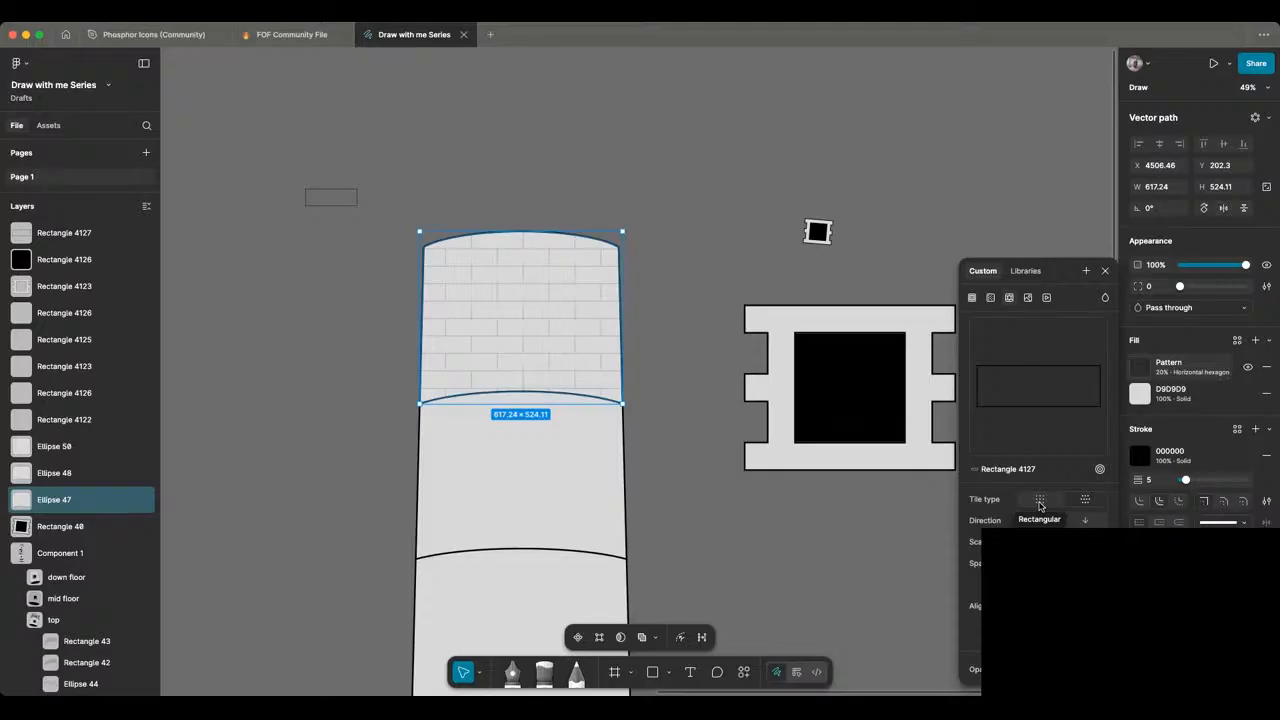
click(1040, 503)
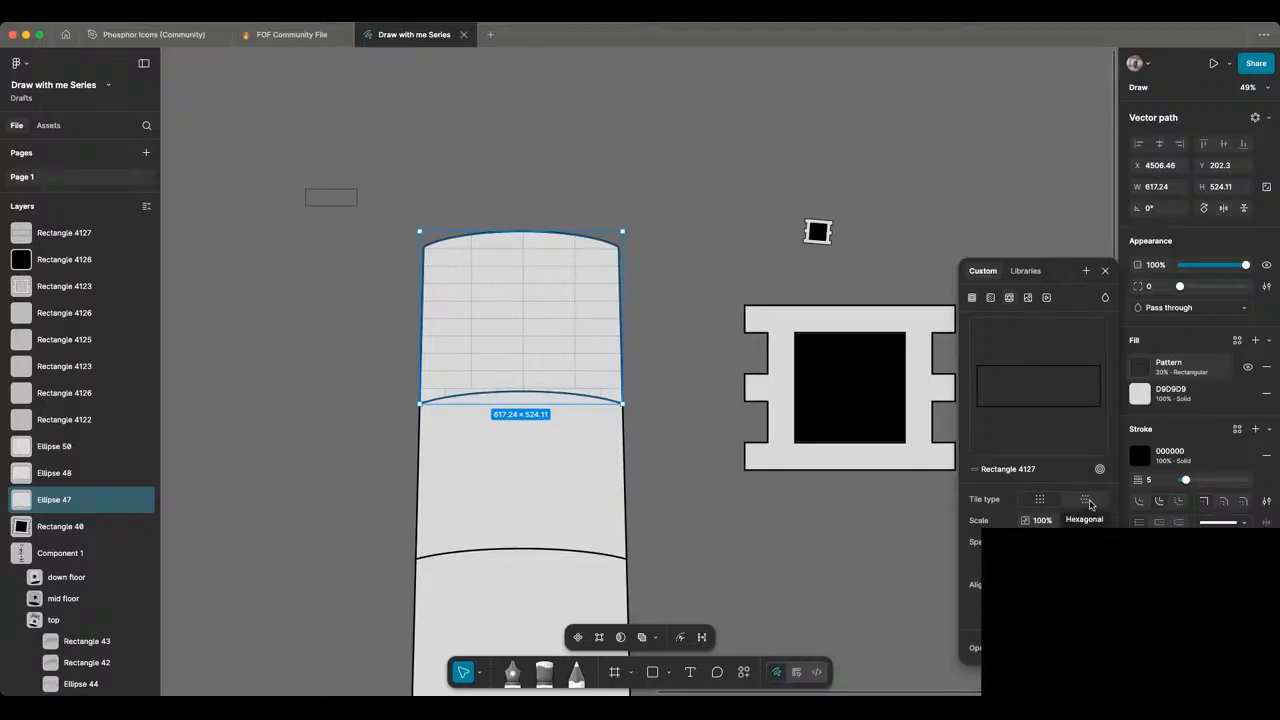
click(1088, 501)
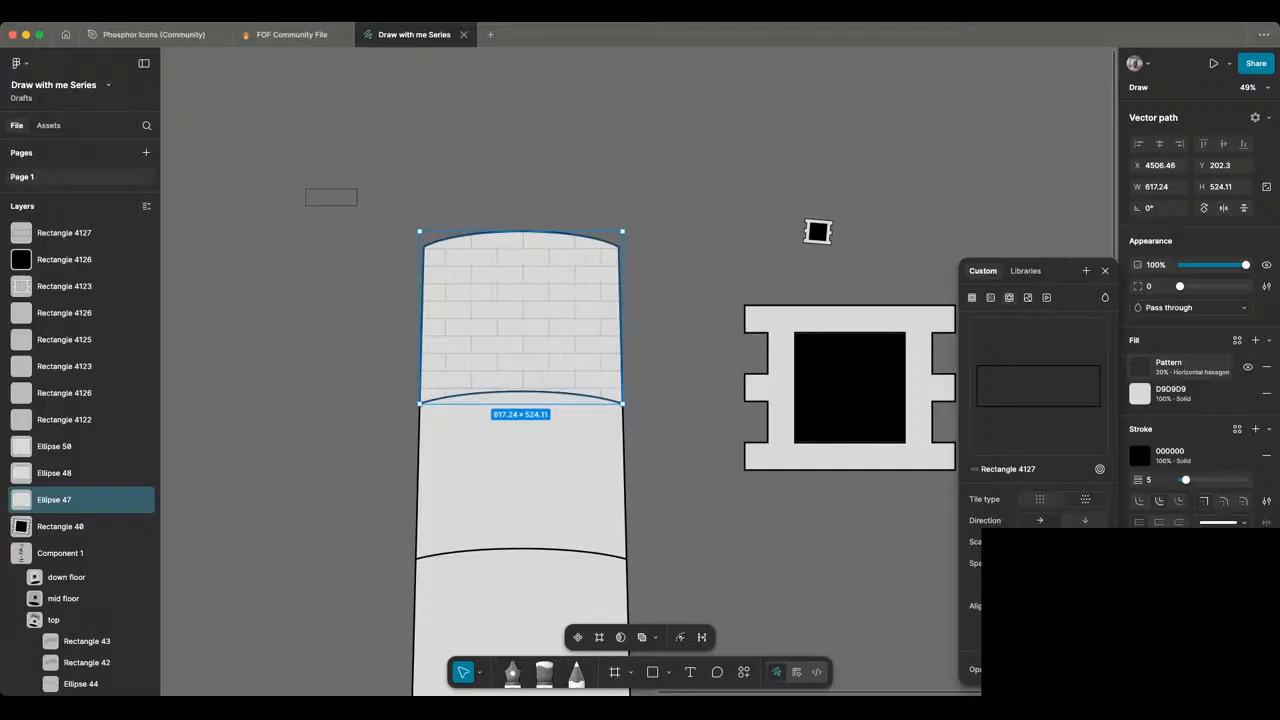
click(1086, 521)
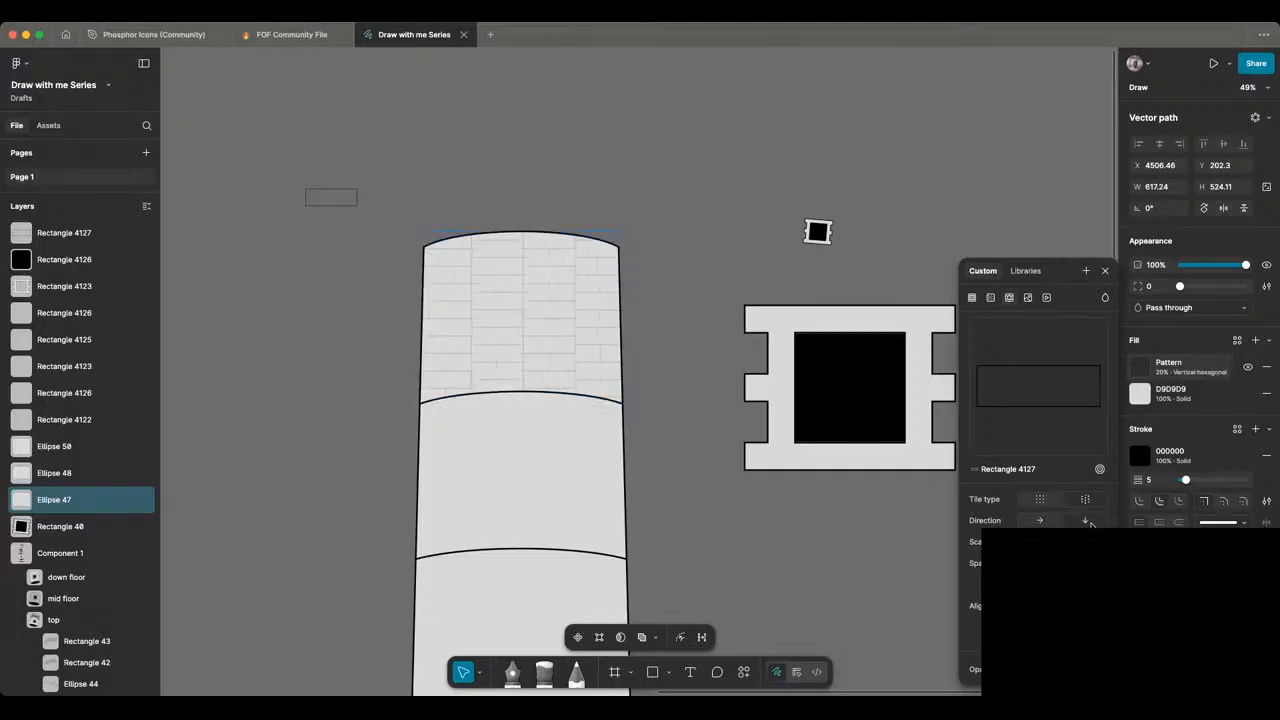
click(1044, 521)
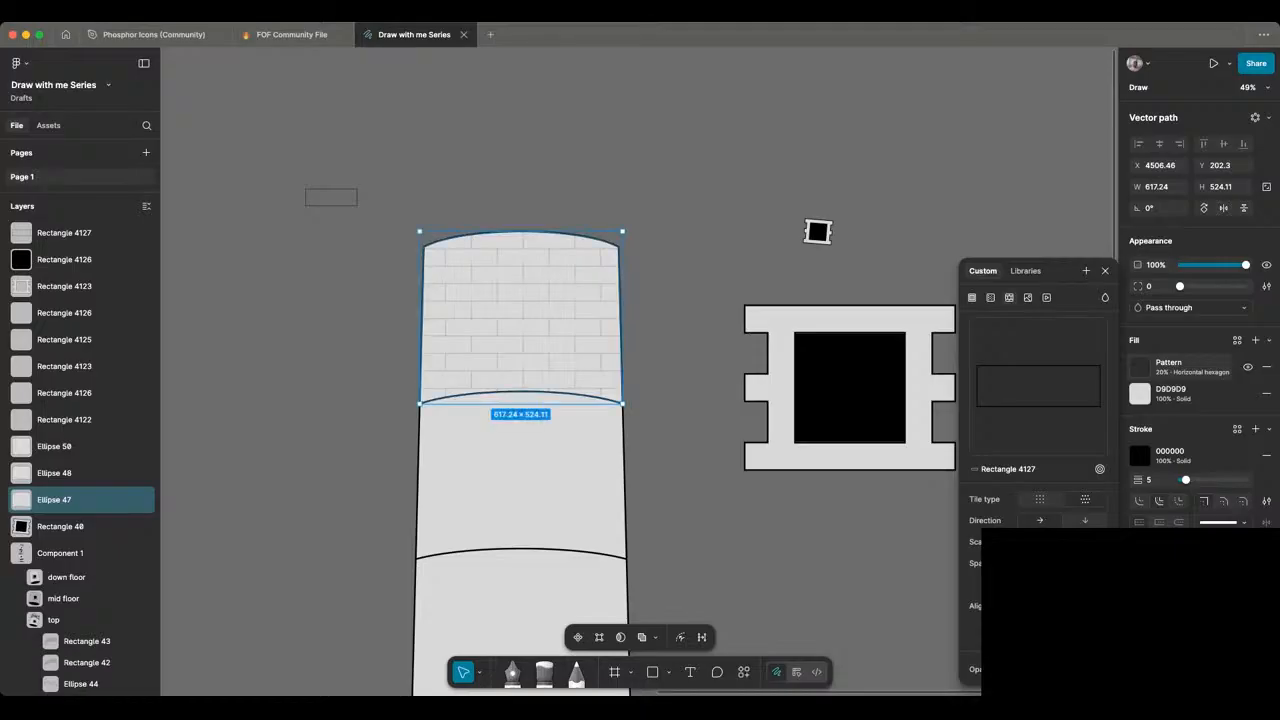
Step: Reduce the scale of the top section's brick pattern slightly, fine-tune its spacing, and deselect the section
drag(991, 547, 986, 549)
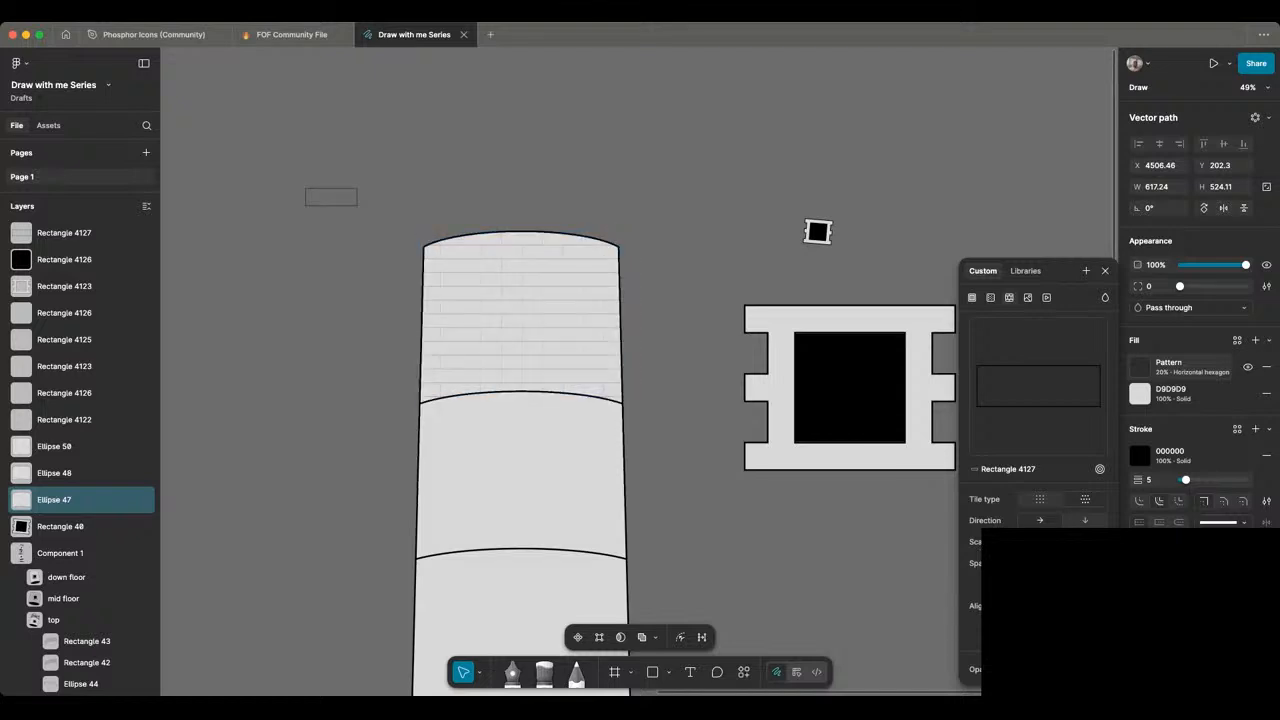
drag(1034, 584, 1037, 584)
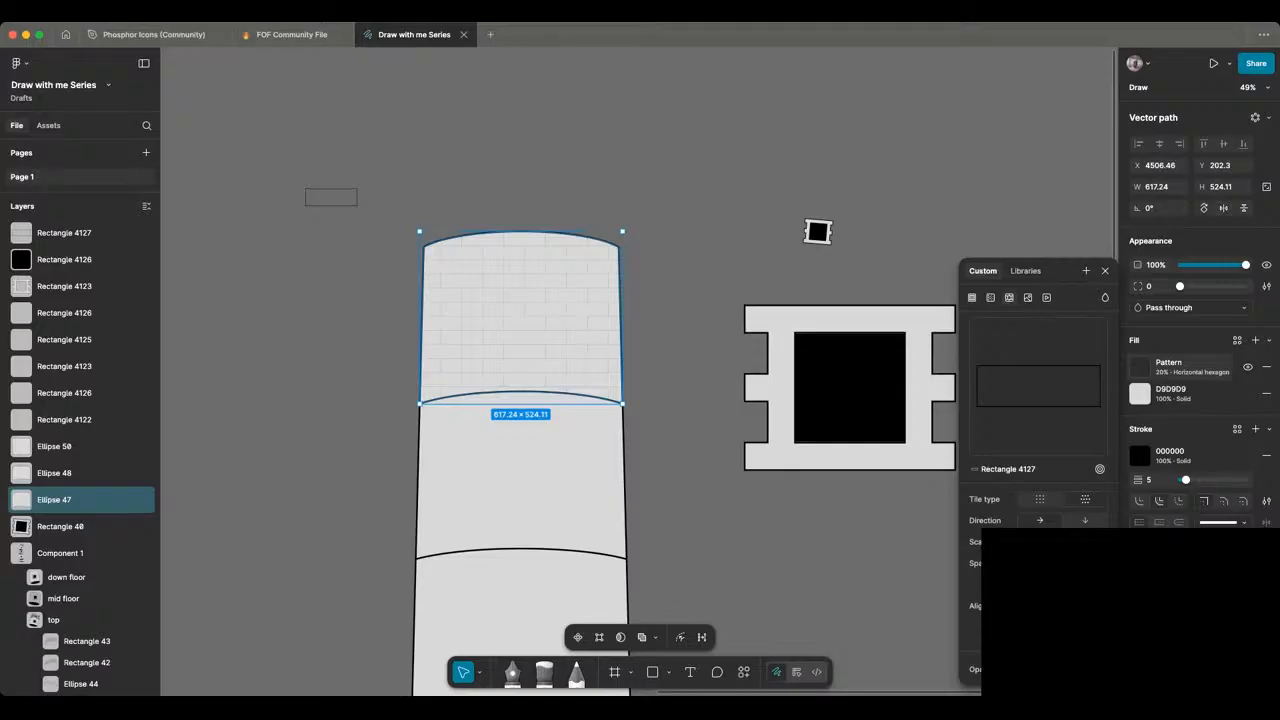
drag(1034, 584, 1037, 584)
drag(1034, 563, 1037, 563)
drag(1037, 584, 1034, 584)
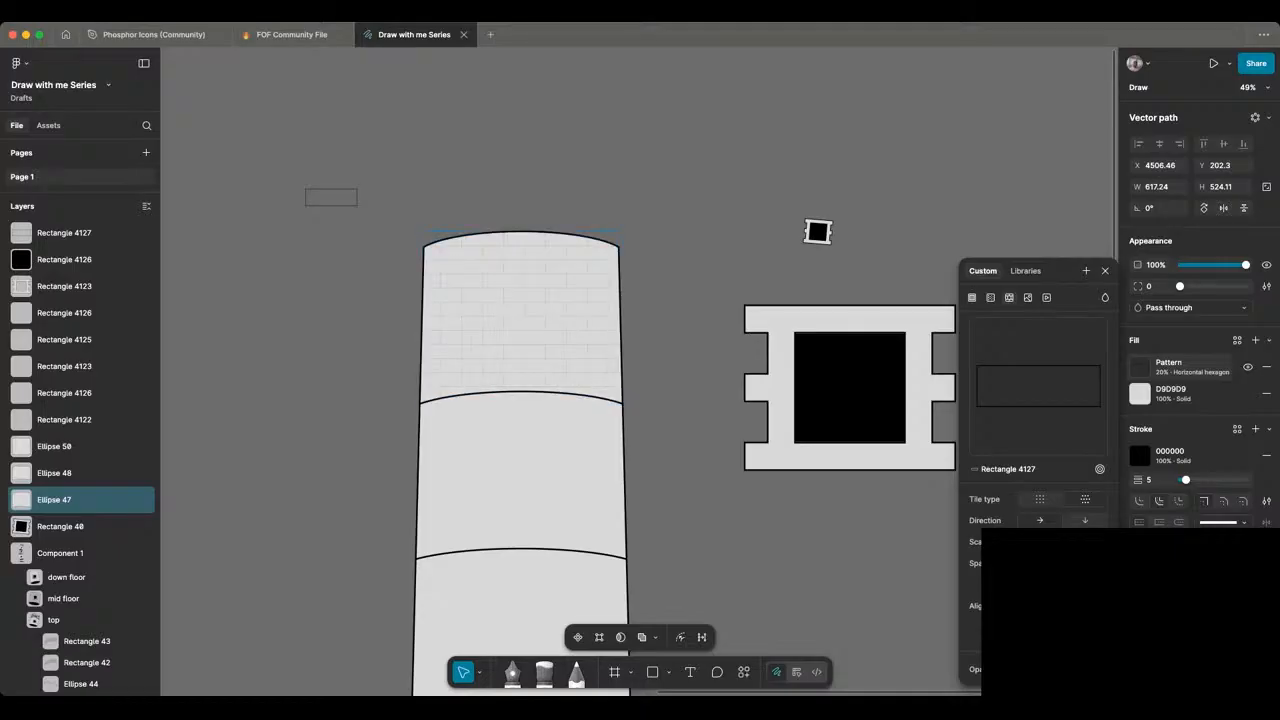
click(700, 428)
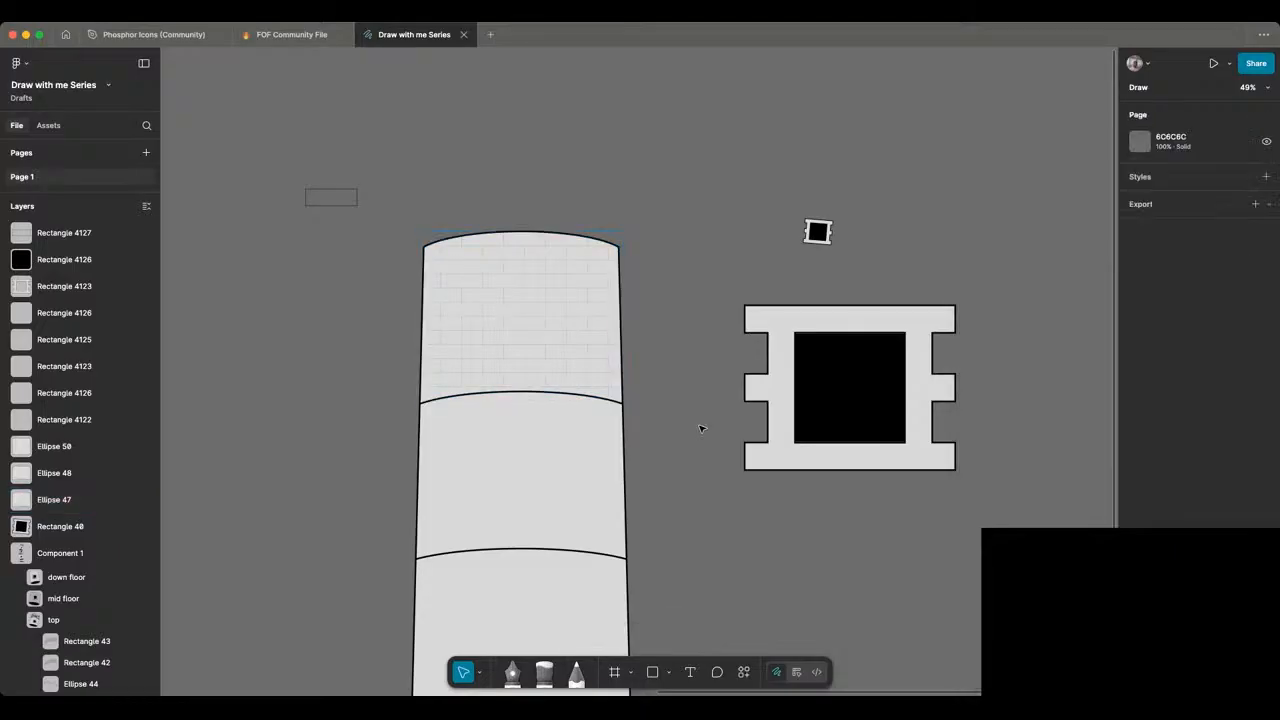
Step: Check the dotted middle floor on the reference tower, and place a 100 × 100 circle just below the small outlined rectangle
click(626, 453)
scroll(640, 450, down, 3)
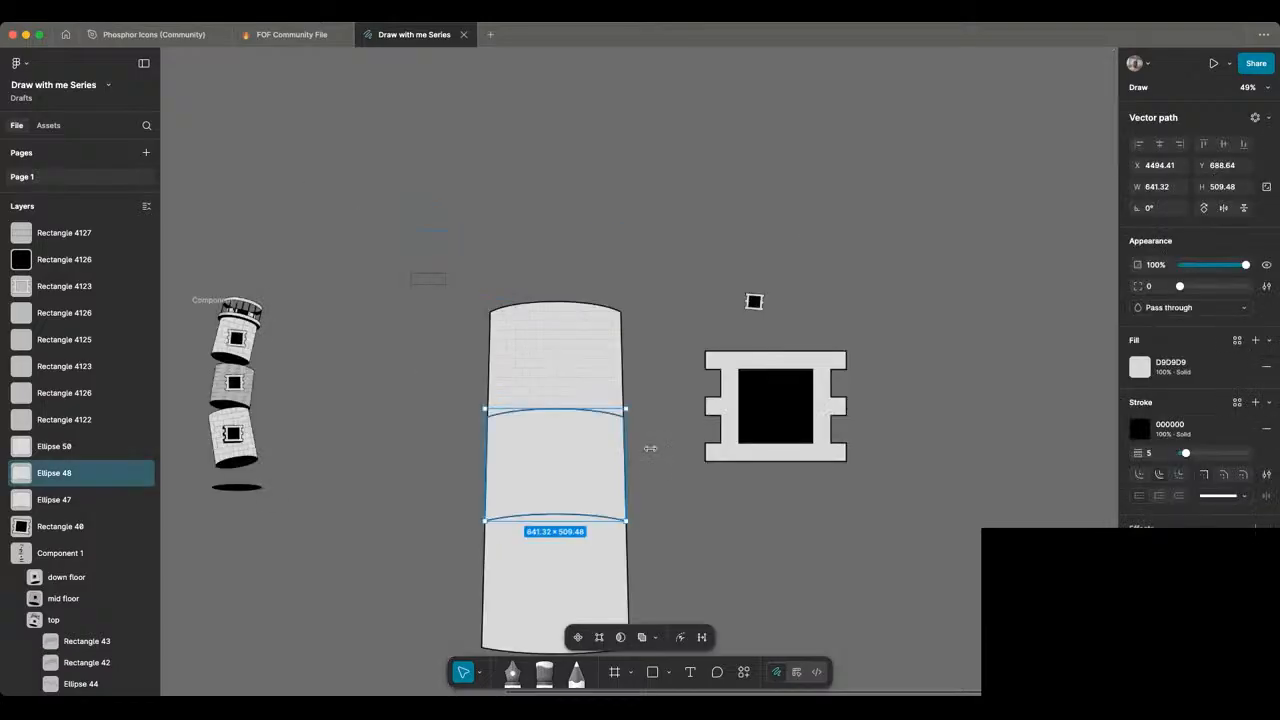
scroll(603, 400, down, 2)
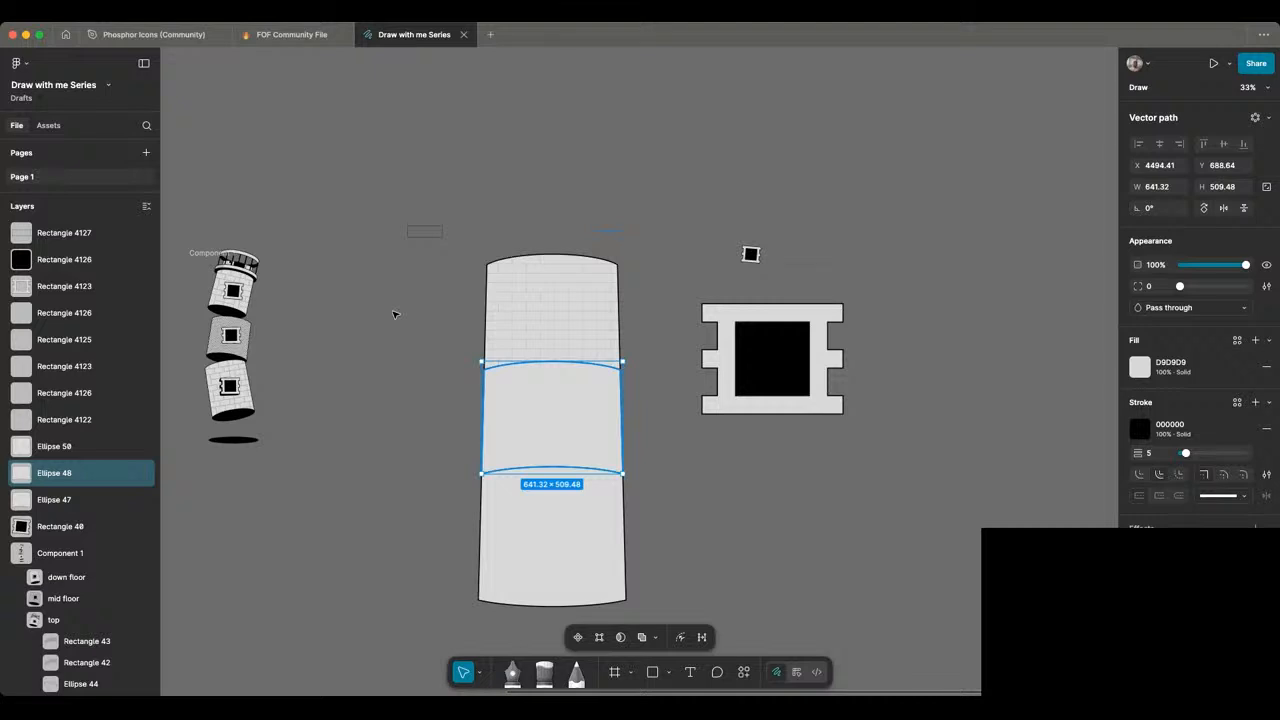
scroll(540, 369, up, 3)
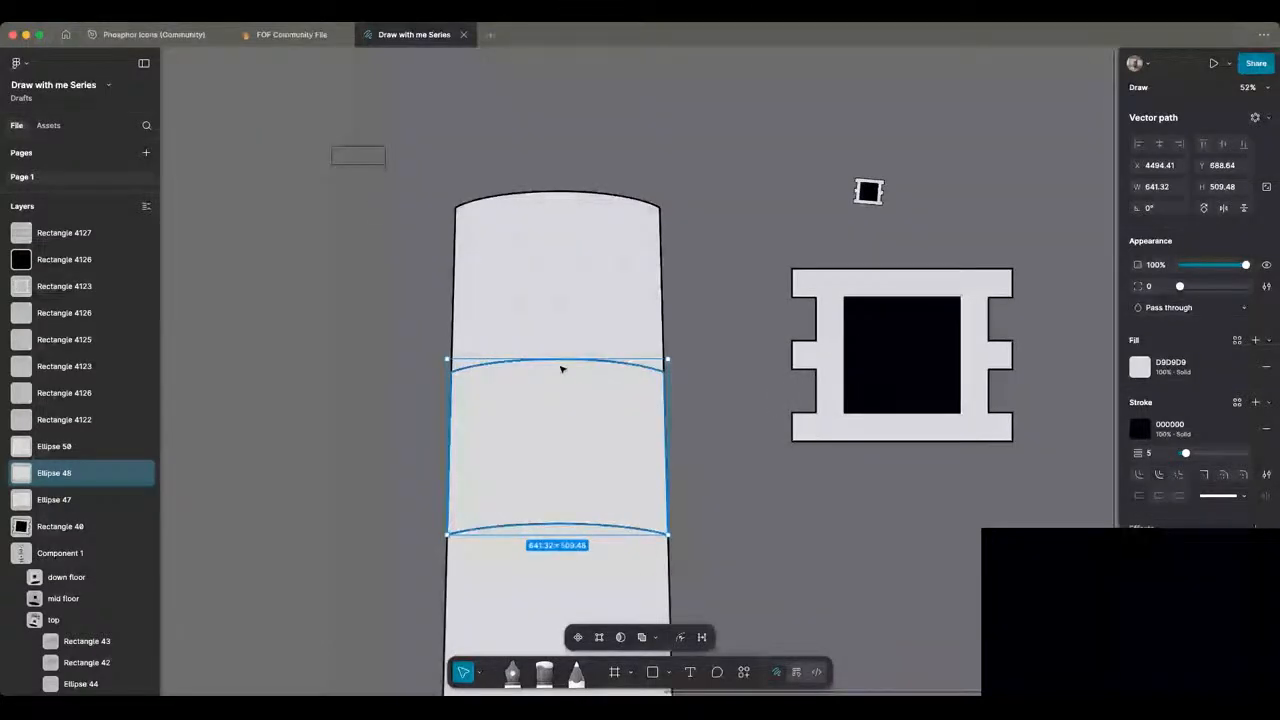
scroll(530, 363, left, 5)
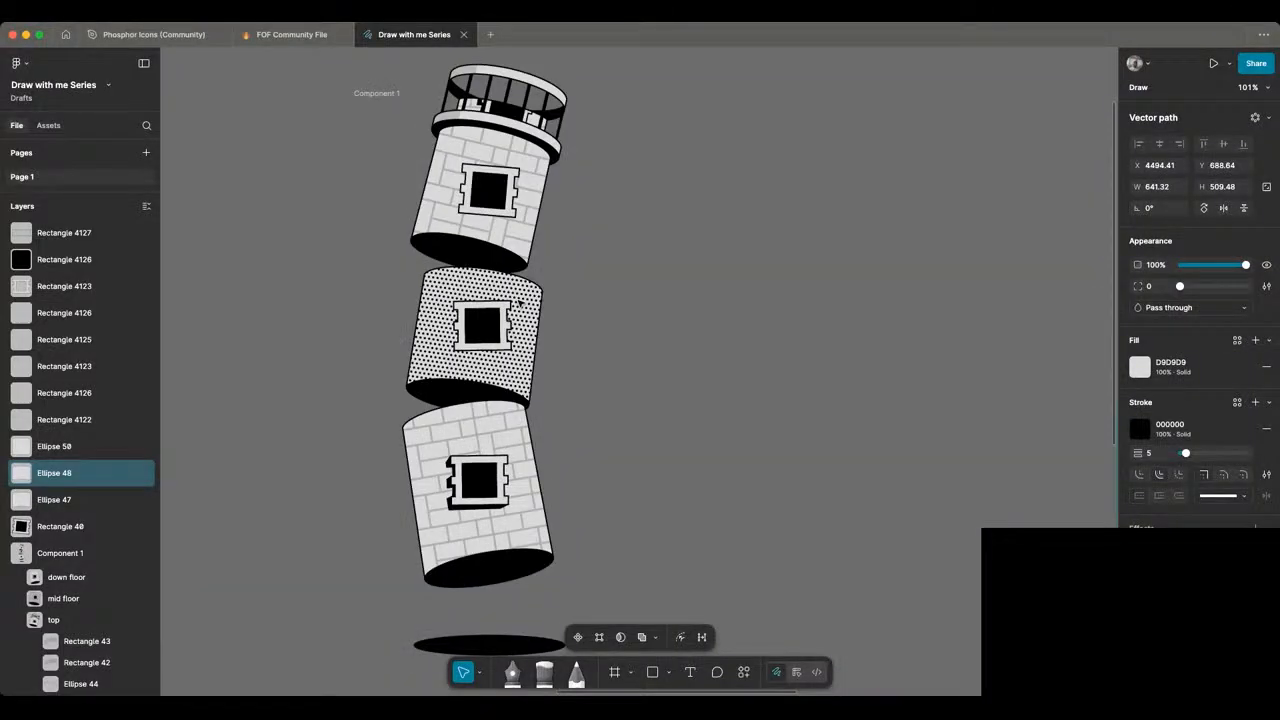
key(o)
click(502, 203)
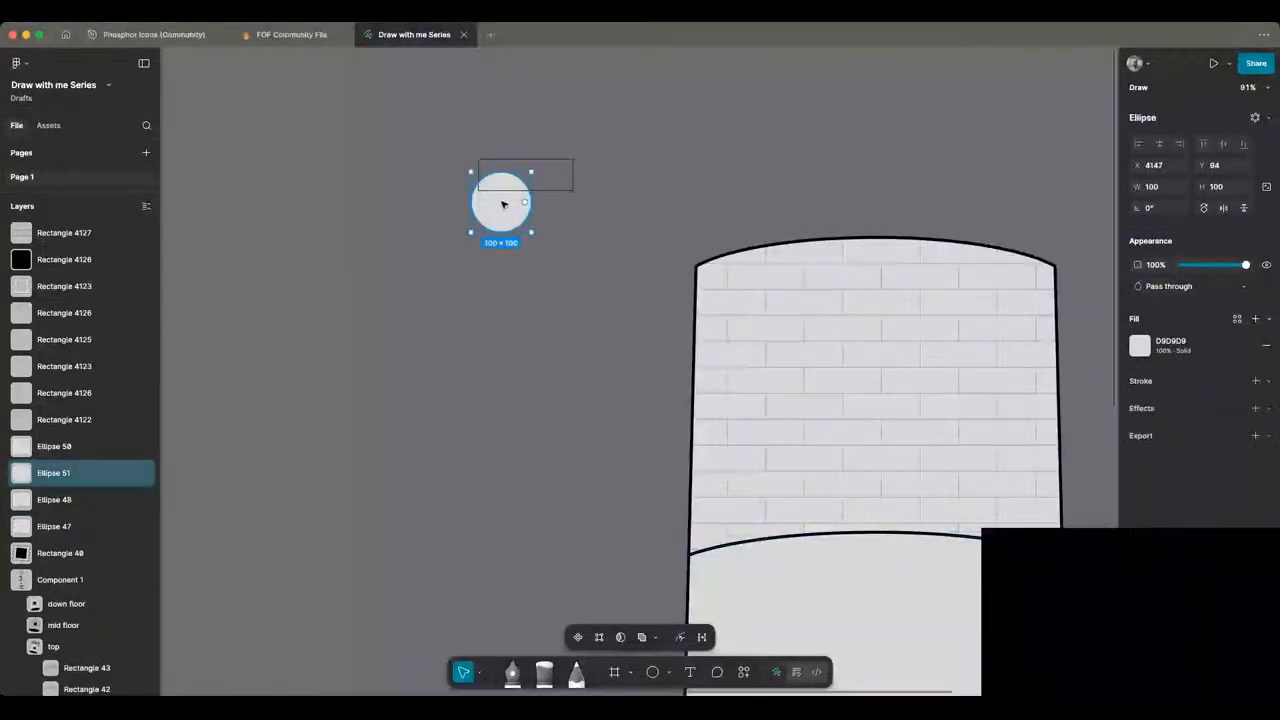
double_click(502, 203)
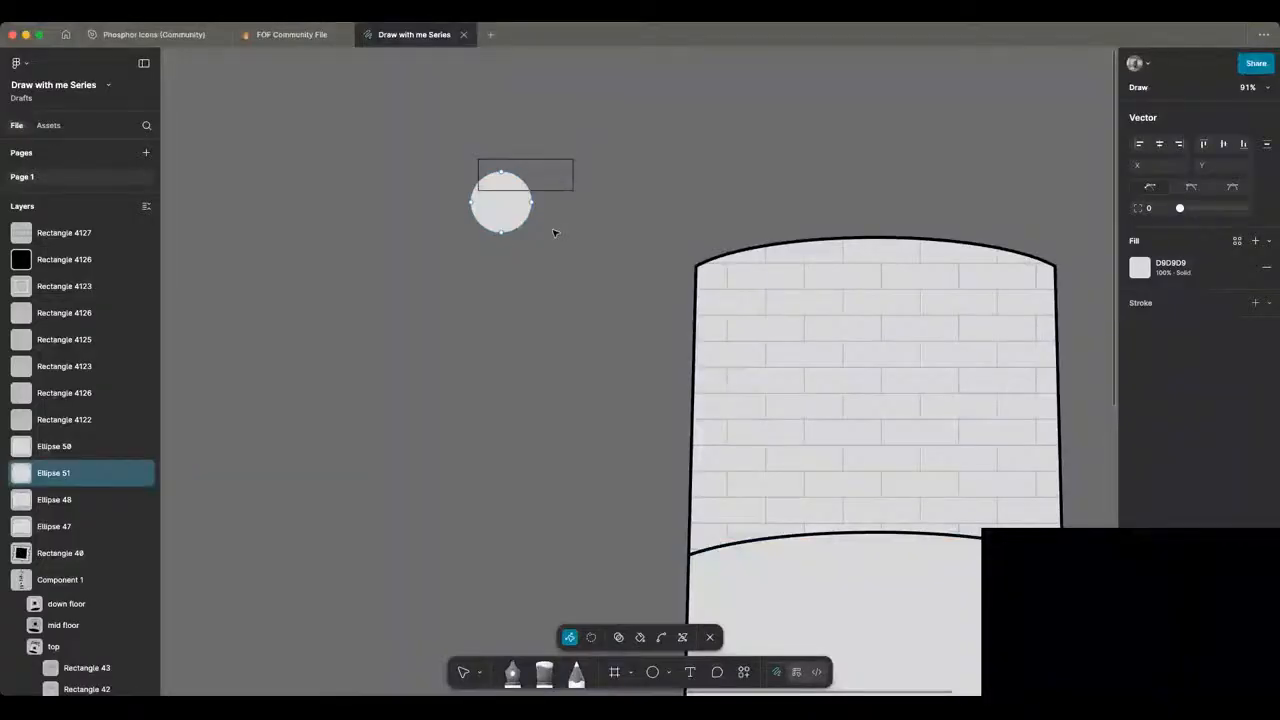
key(Escape)
drag(518, 220, 530, 255)
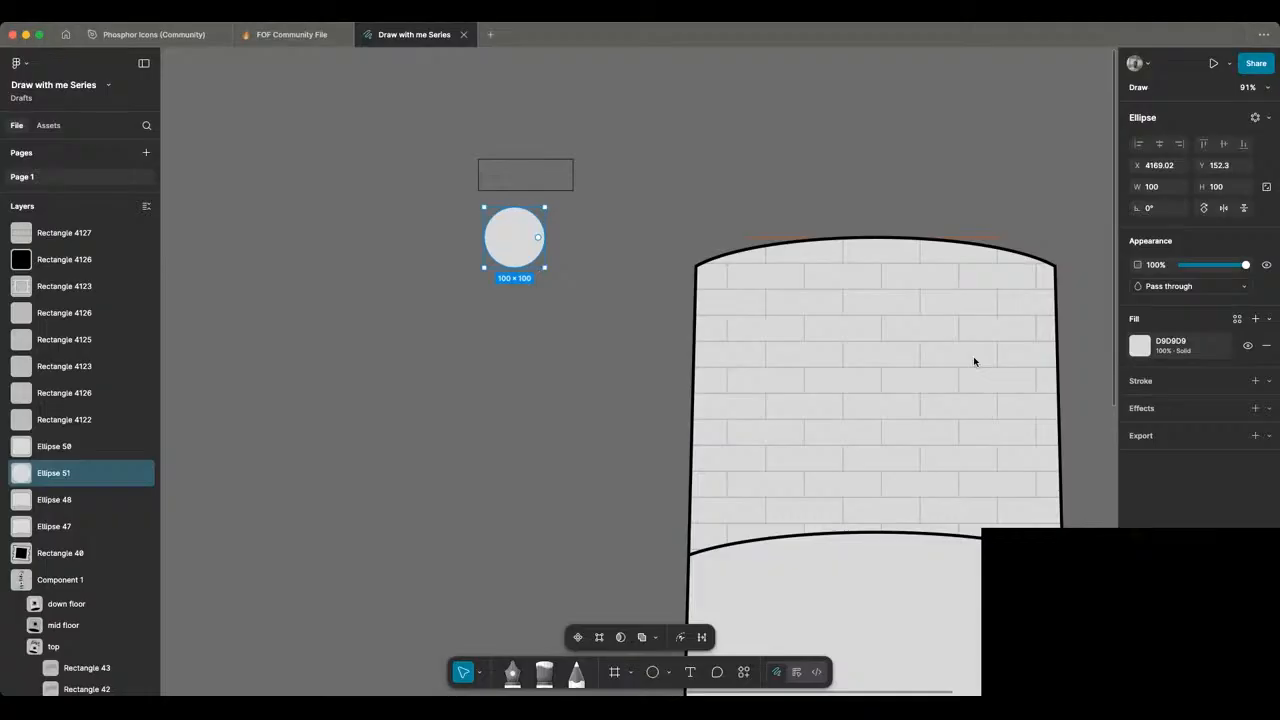
Step: Fill the 100 × 100 circle with solid black 000000 and deselect it
click(1139, 346)
drag(985, 449, 925, 603)
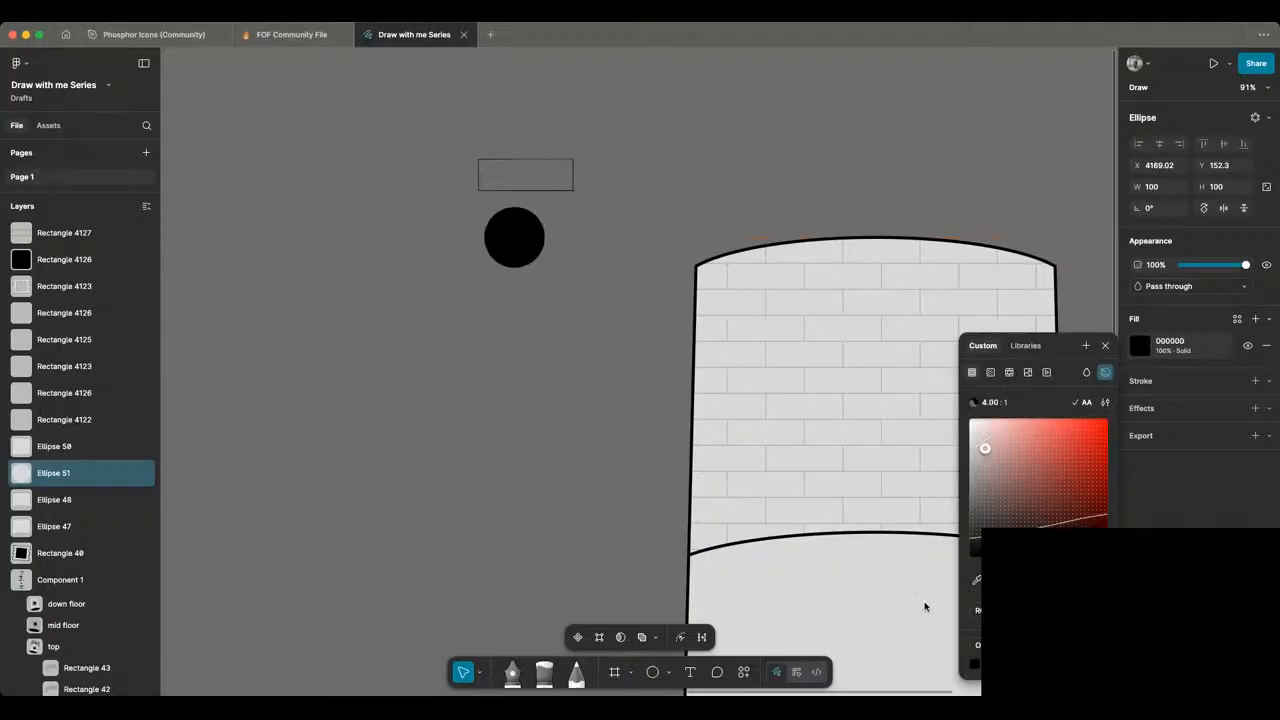
click(500, 449)
Step: Add a pattern fill to the tower's middle section, using the black circle as the pattern source
scroll(498, 451, down, 2)
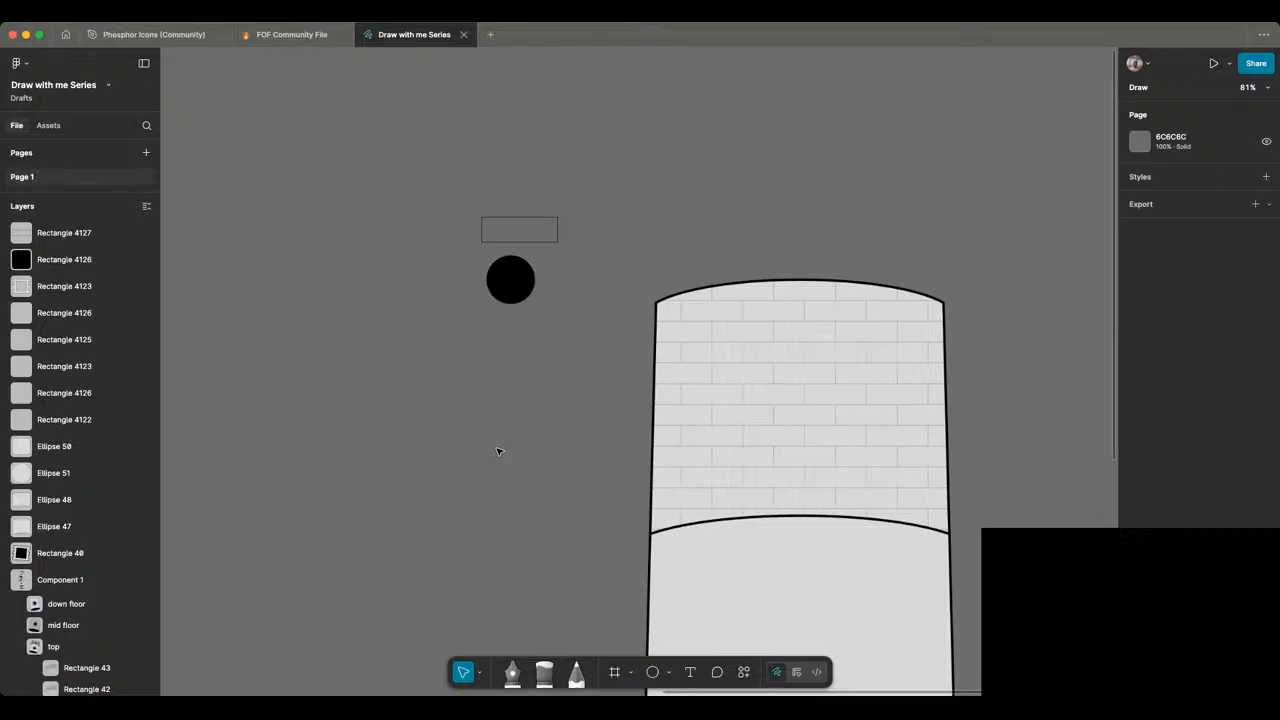
scroll(498, 451, down, 1)
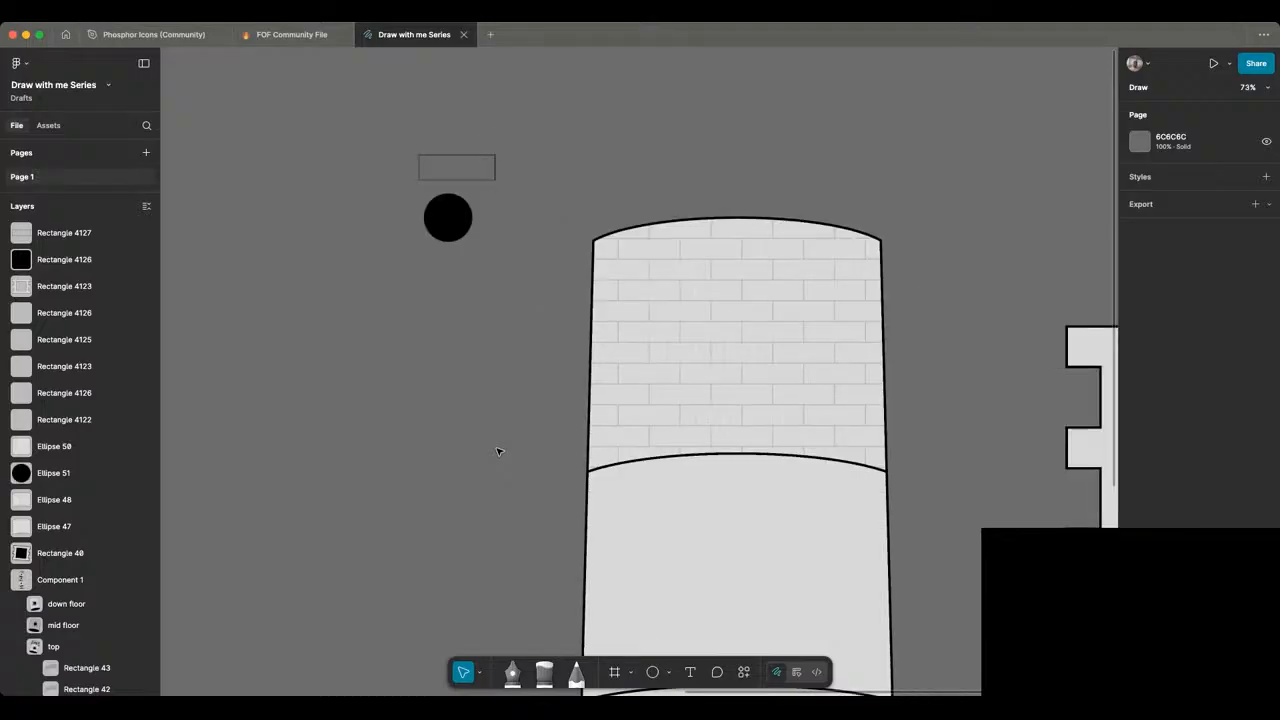
scroll(498, 451, down, 3)
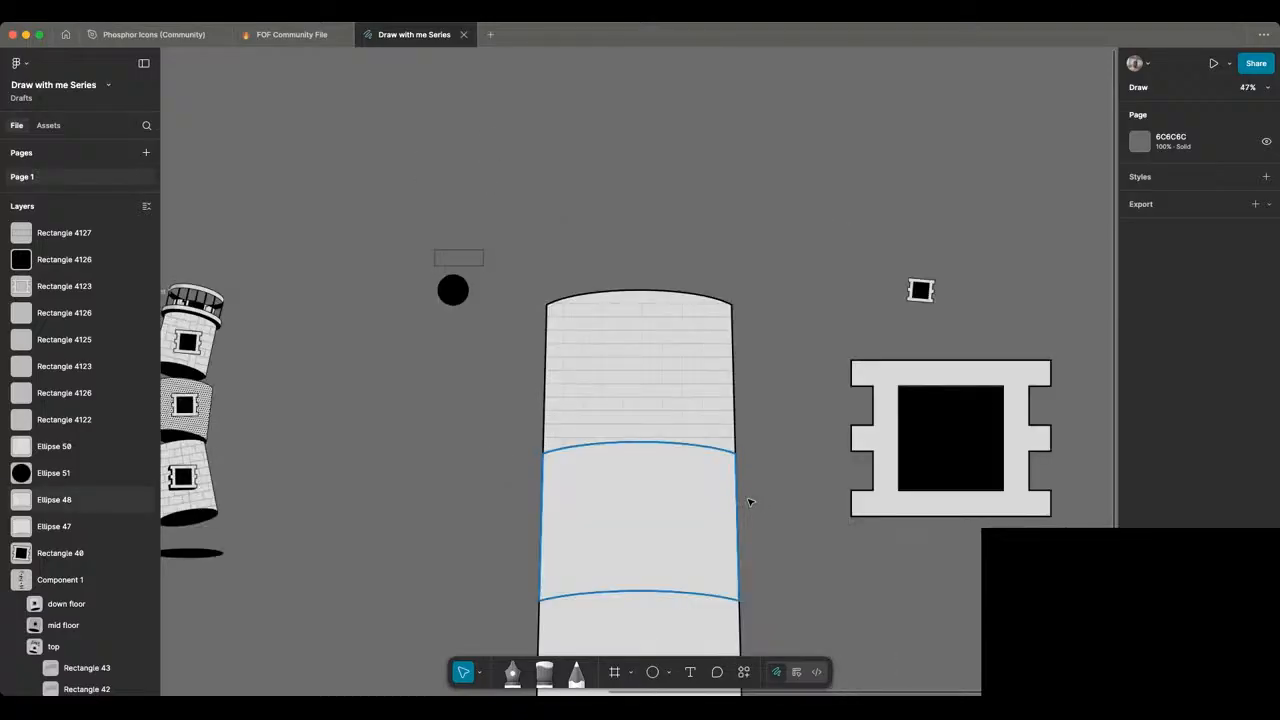
click(628, 529)
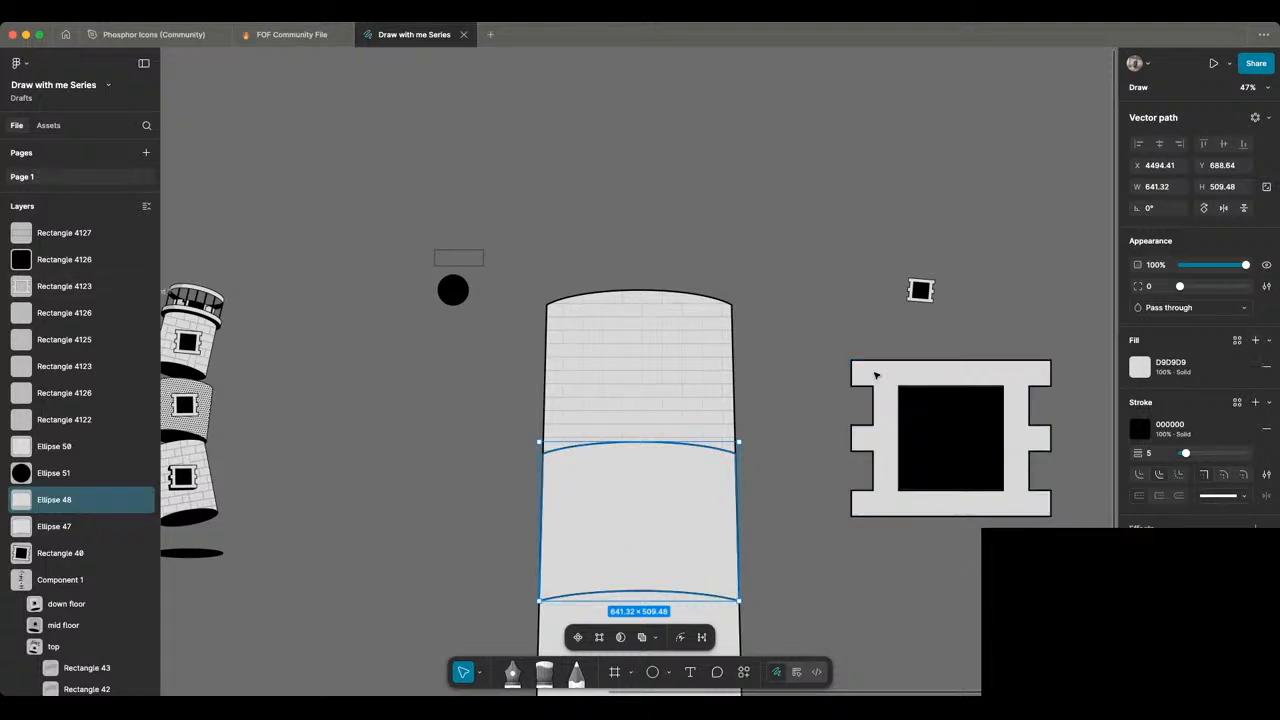
scroll(718, 436, down, 2)
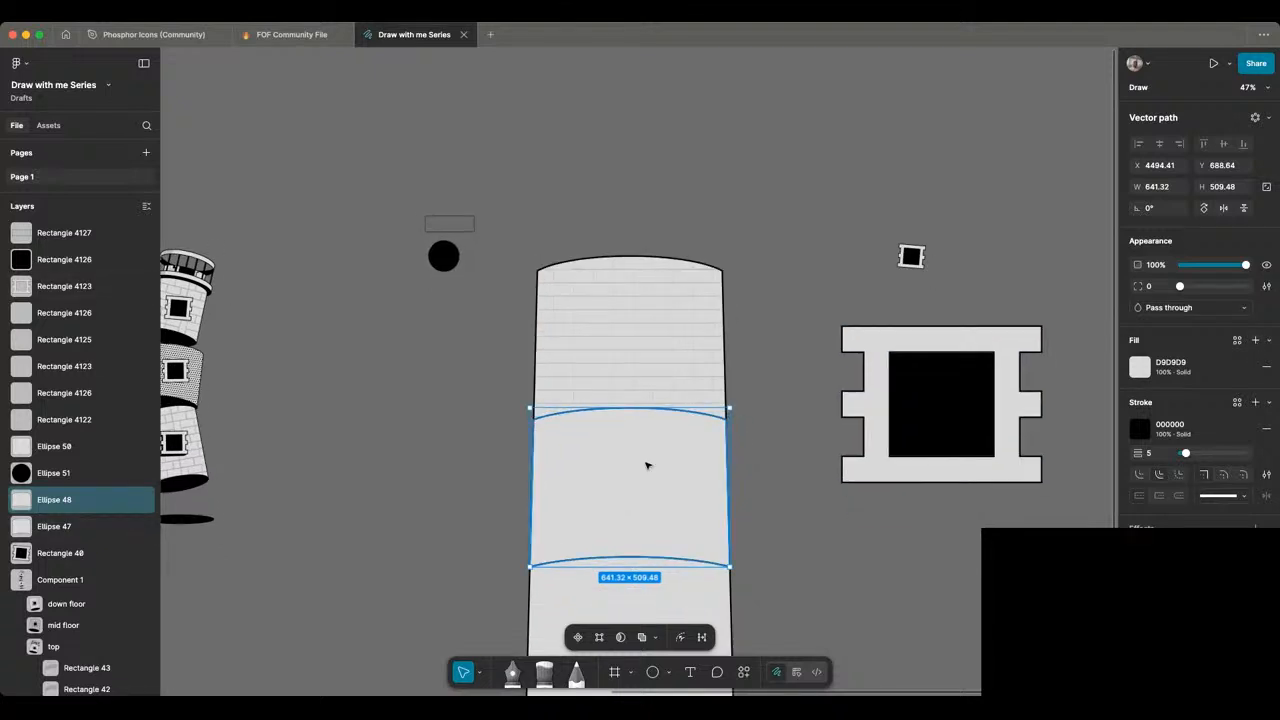
click(1259, 341)
click(1140, 366)
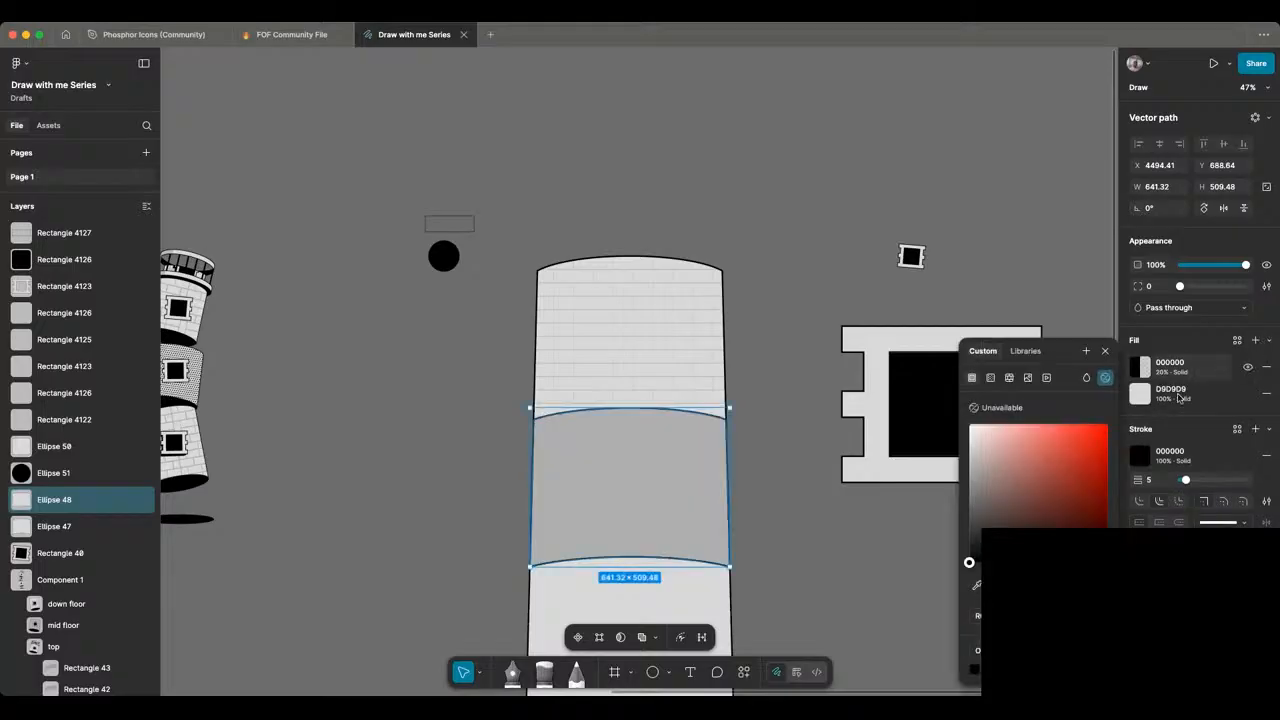
click(1010, 378)
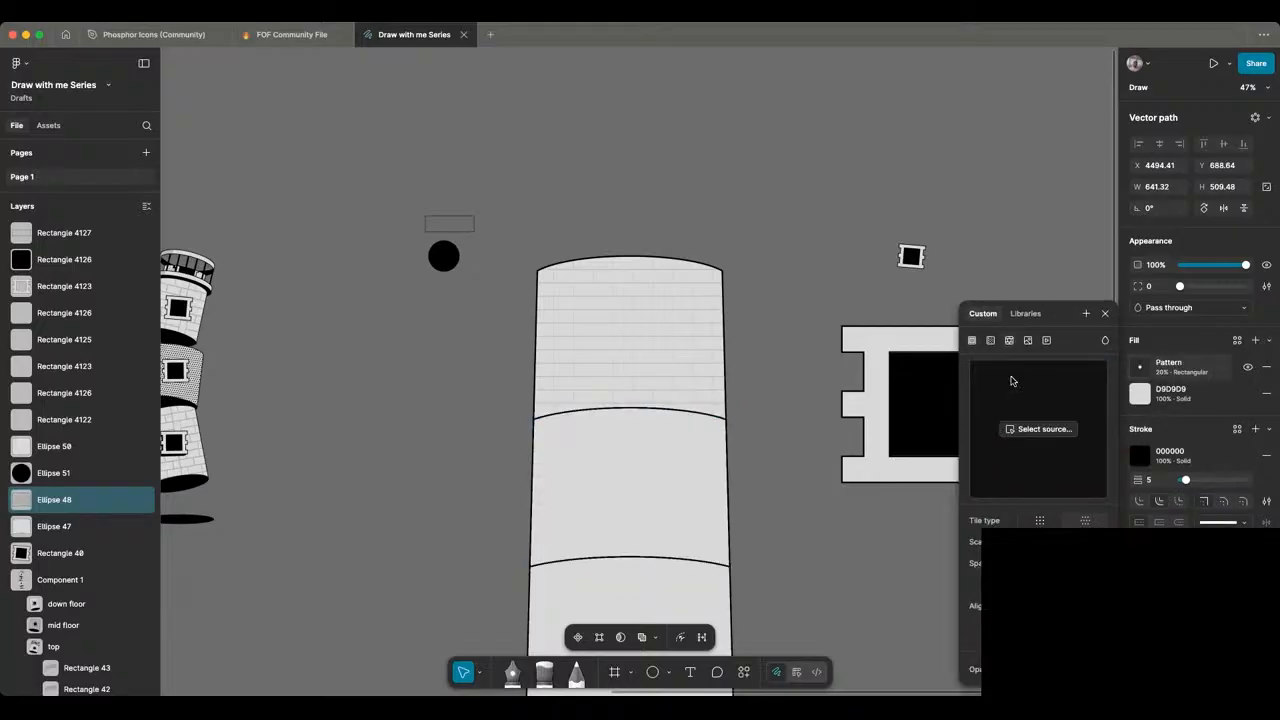
click(1032, 429)
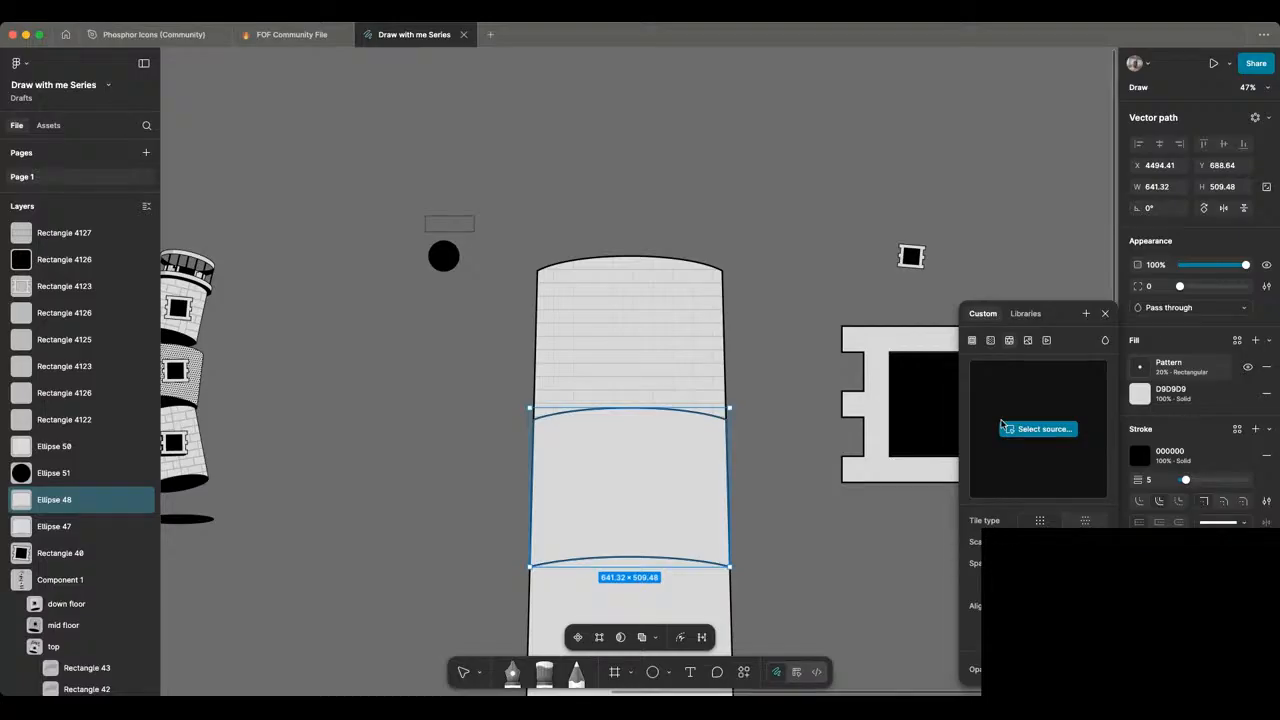
click(444, 256)
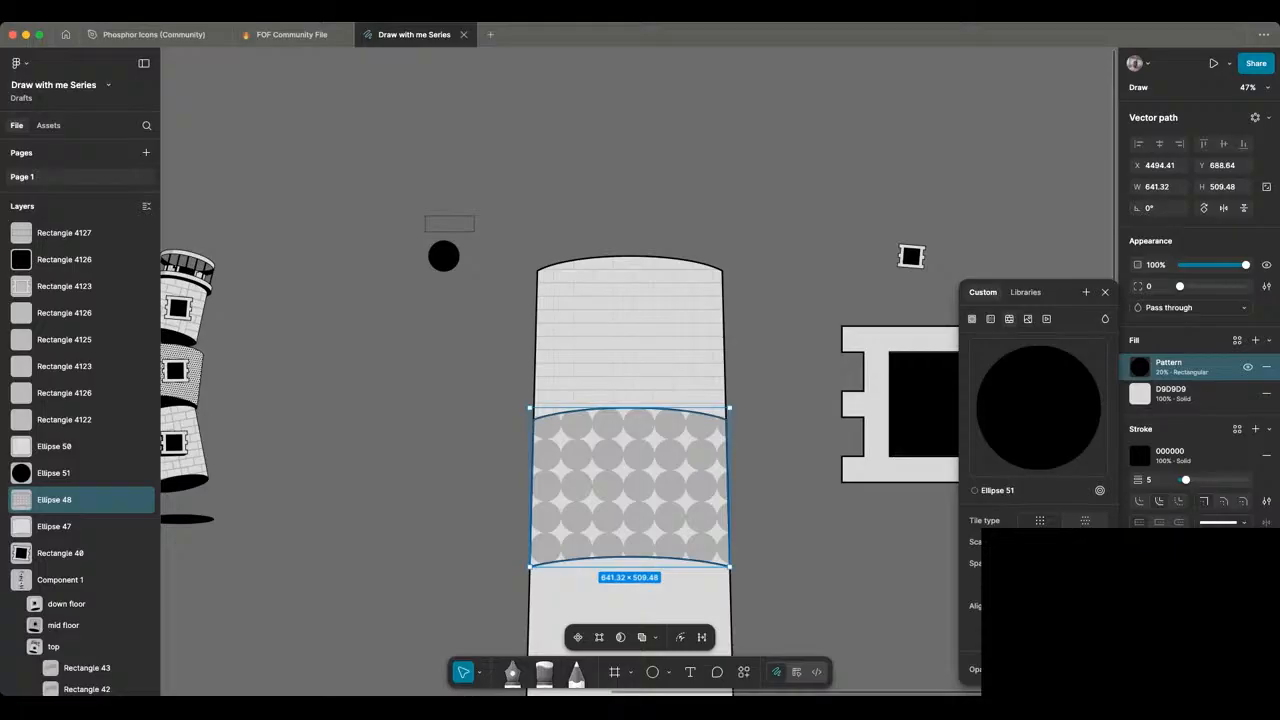
Step: Shrink the middle section's circle pattern to small dots, switch to a horizontal hexagonal tile, and add spacing between the dots
drag(1028, 542, 893, 530)
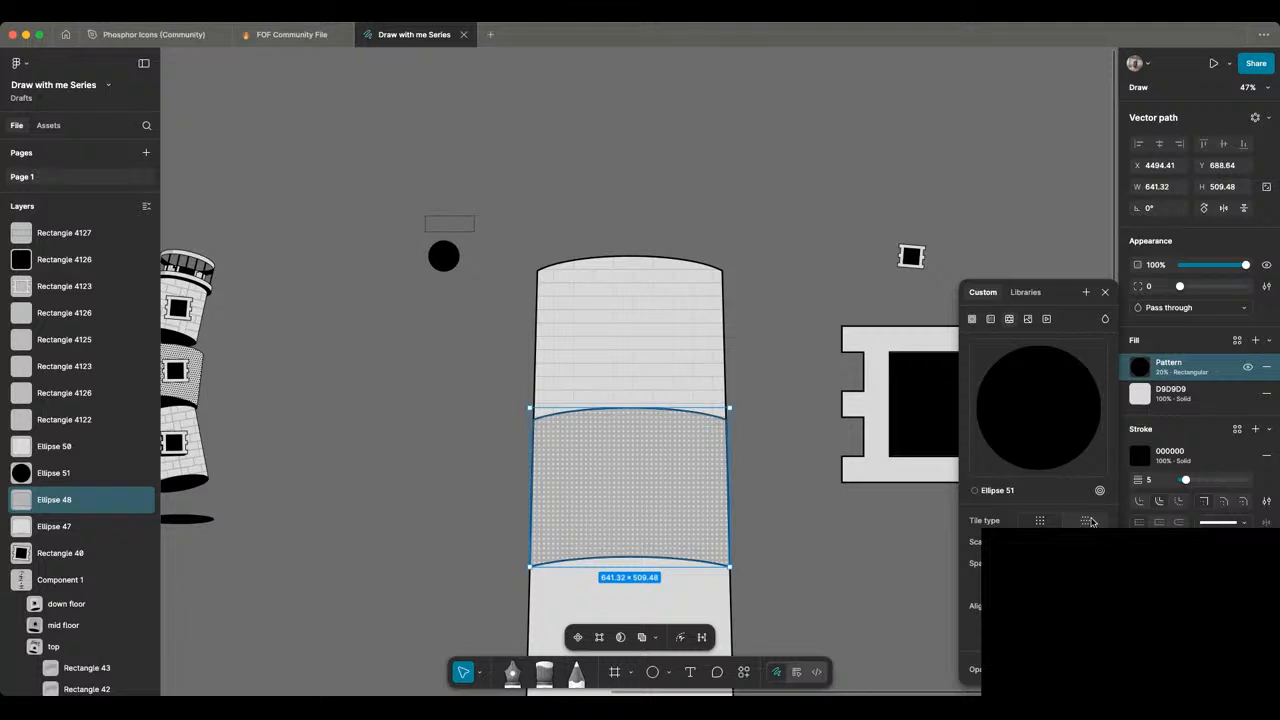
click(1088, 521)
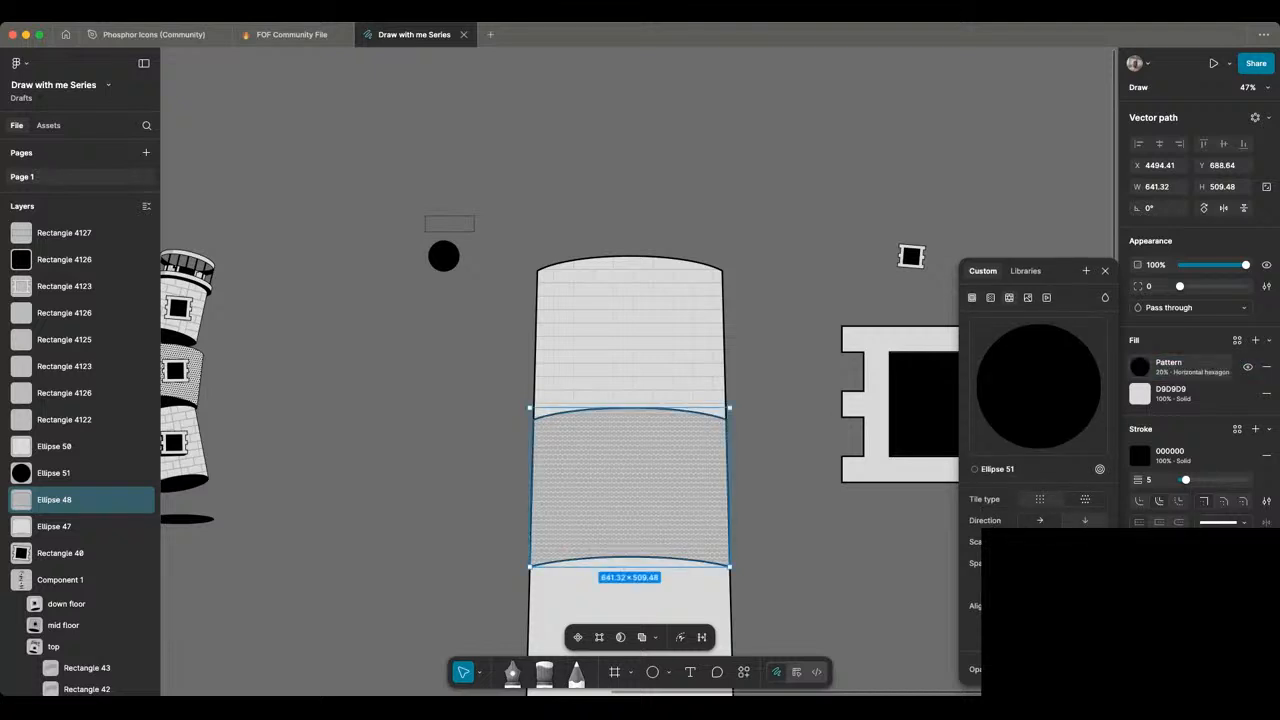
drag(974, 563, 989, 563)
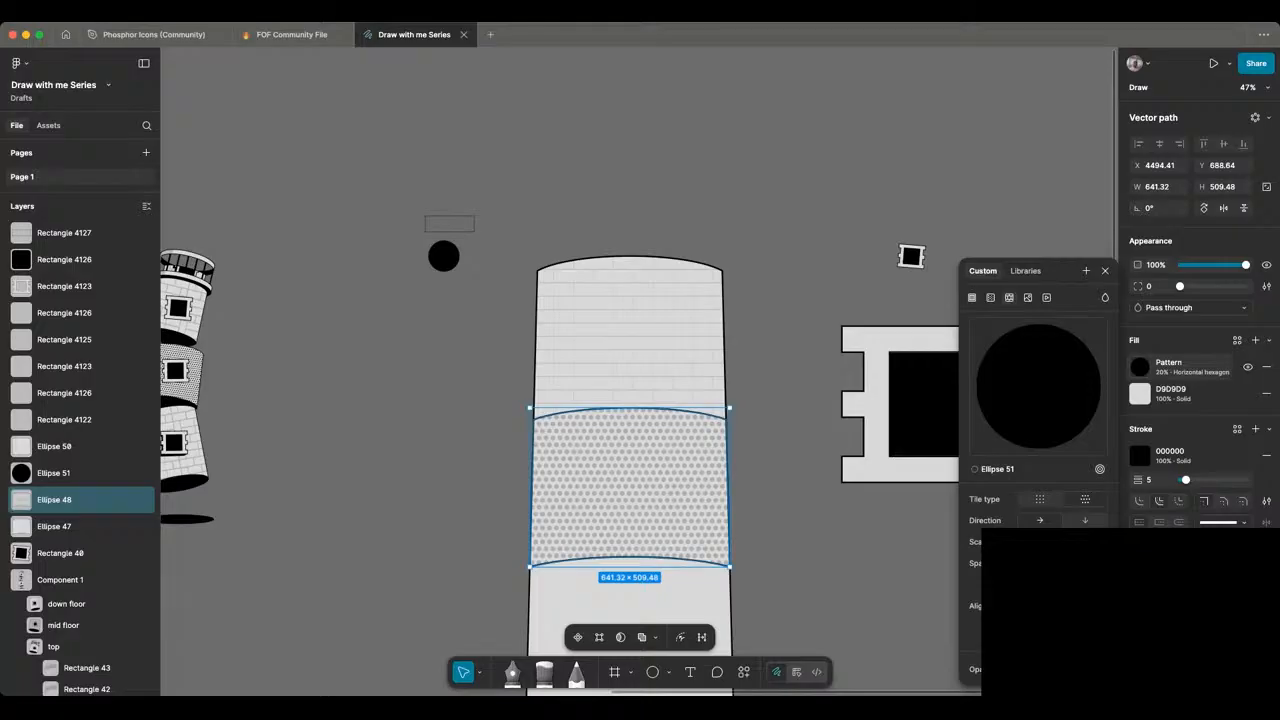
drag(975, 563, 973, 542)
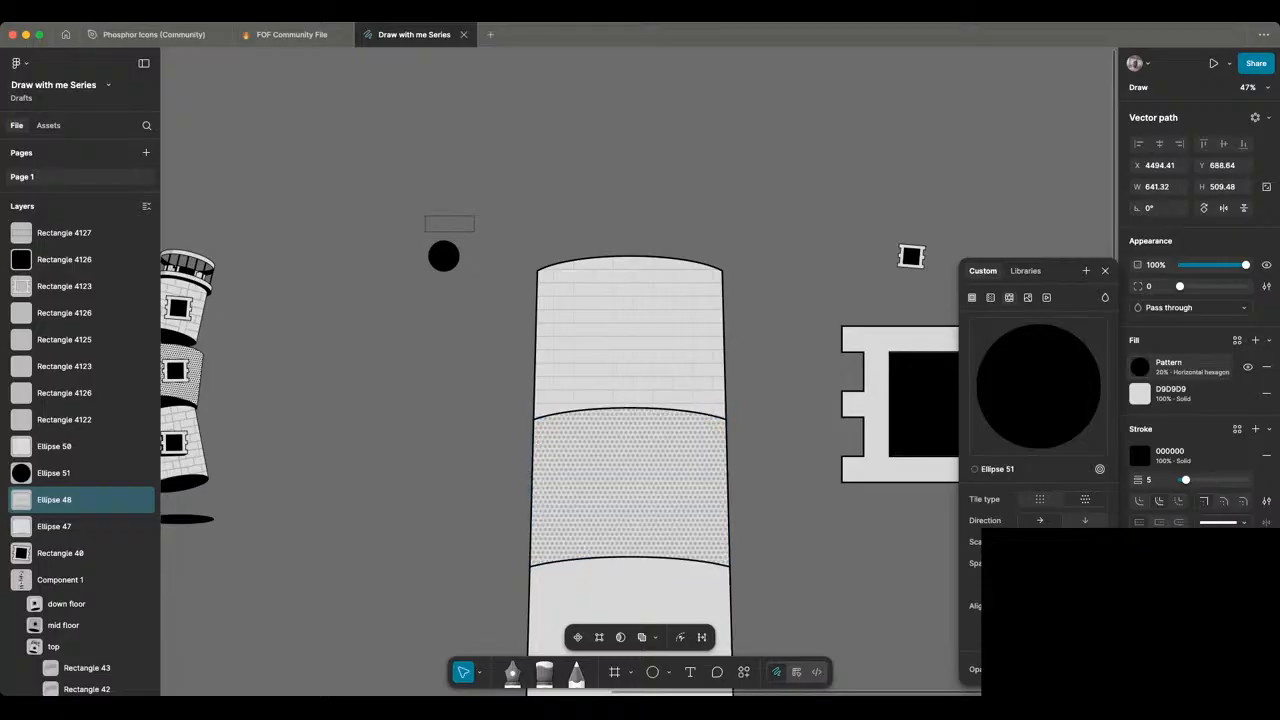
Step: Refine the dot spacing and raise the pattern's opacity until the dots are solid black, with the middle section deselected
key(Return)
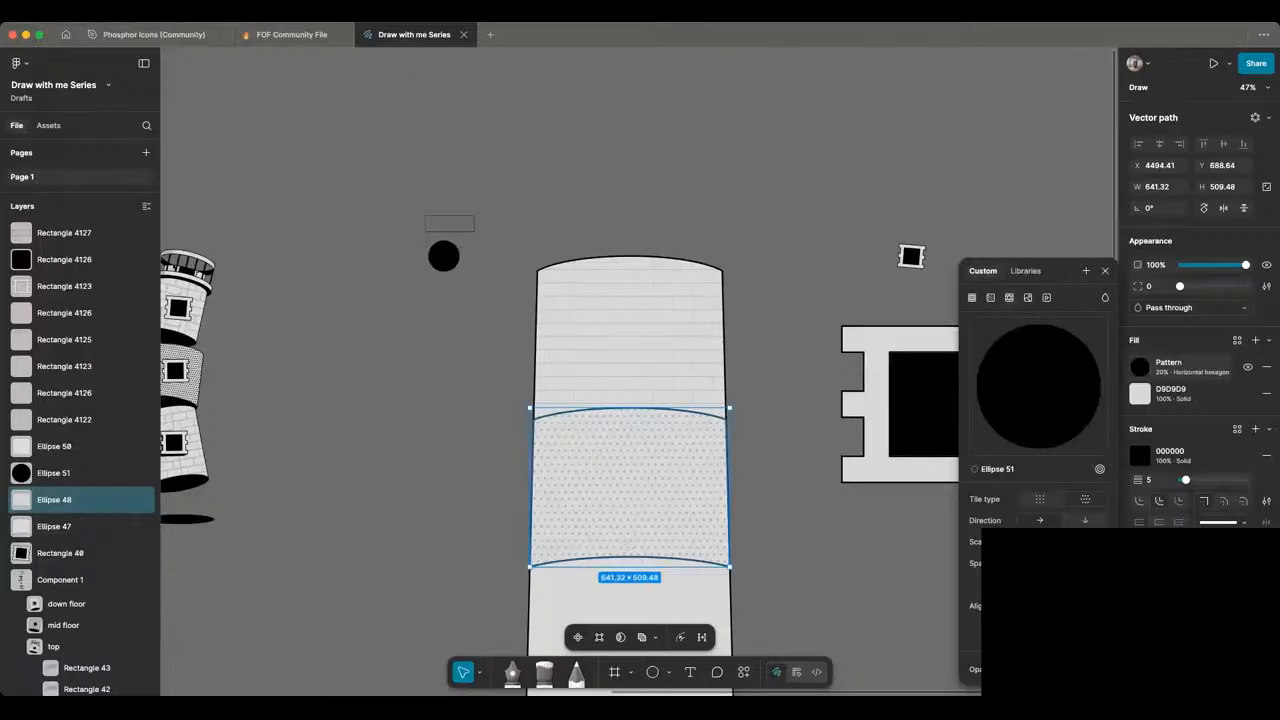
key(Return)
click(820, 540)
scroll(648, 388, right, 1)
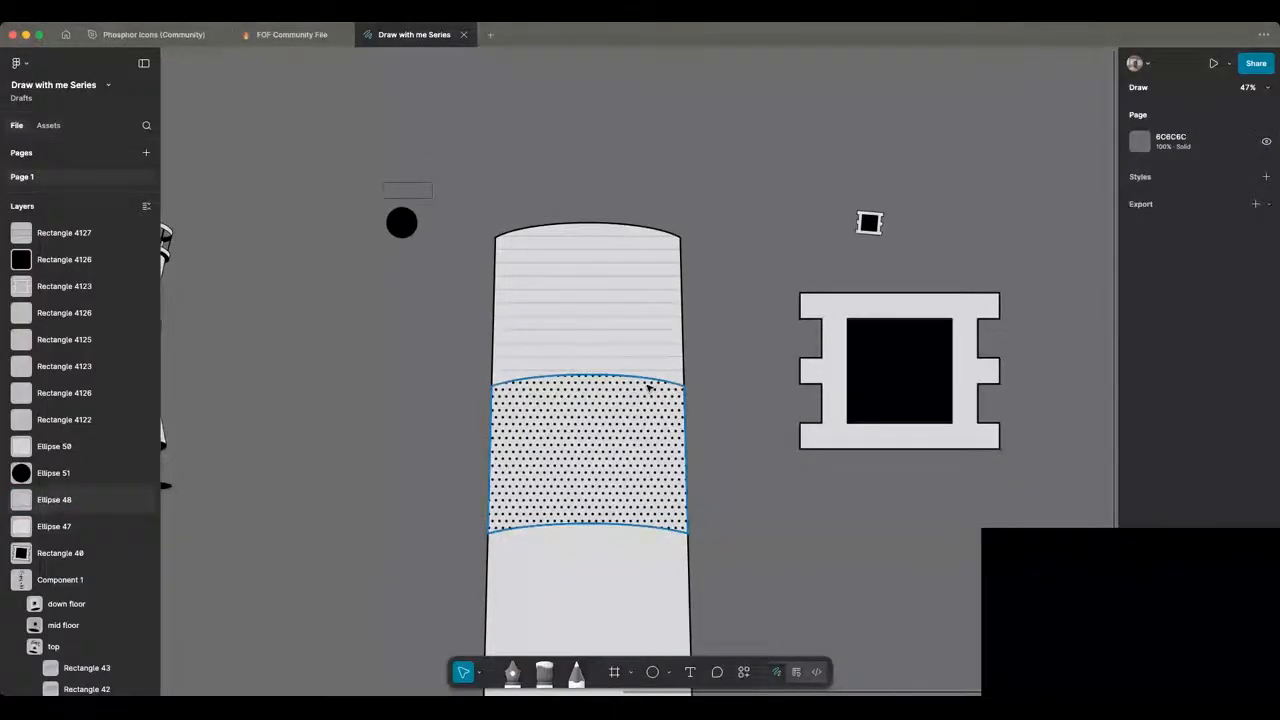
Step: Save the top section's combined brick pattern and D9D9D9 fill as a color style named "bricks"
click(609, 330)
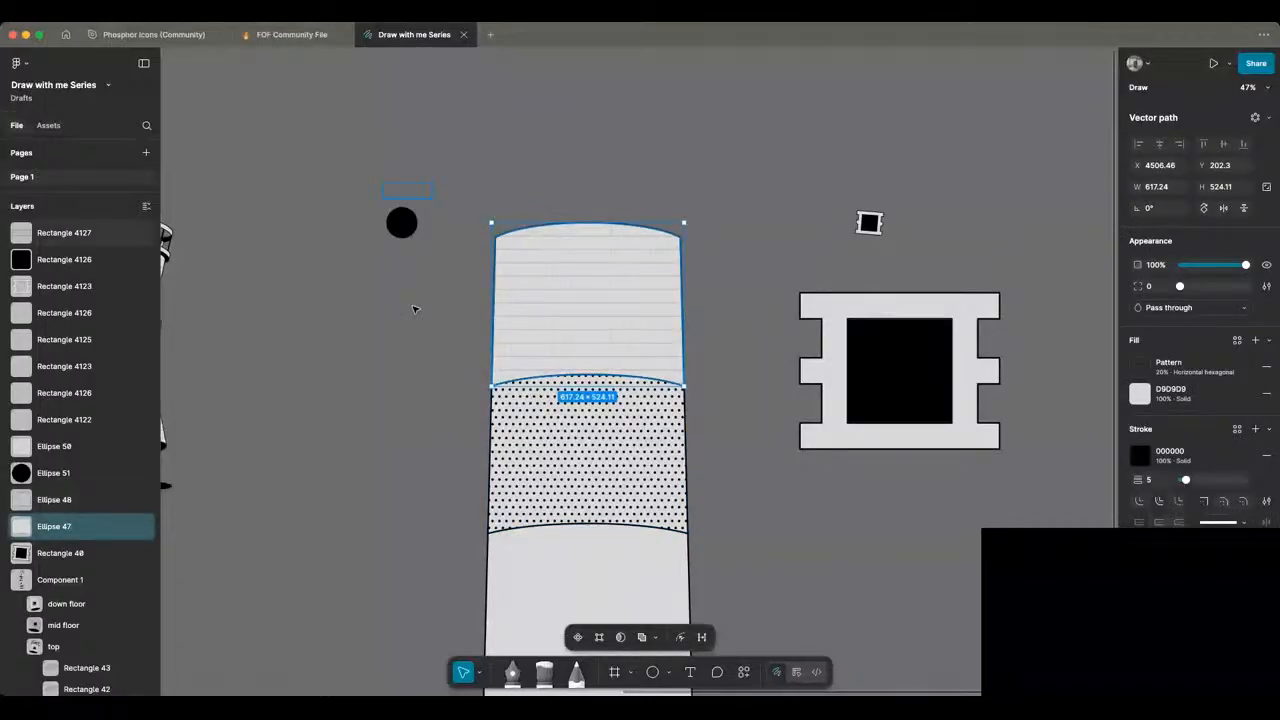
click(1237, 341)
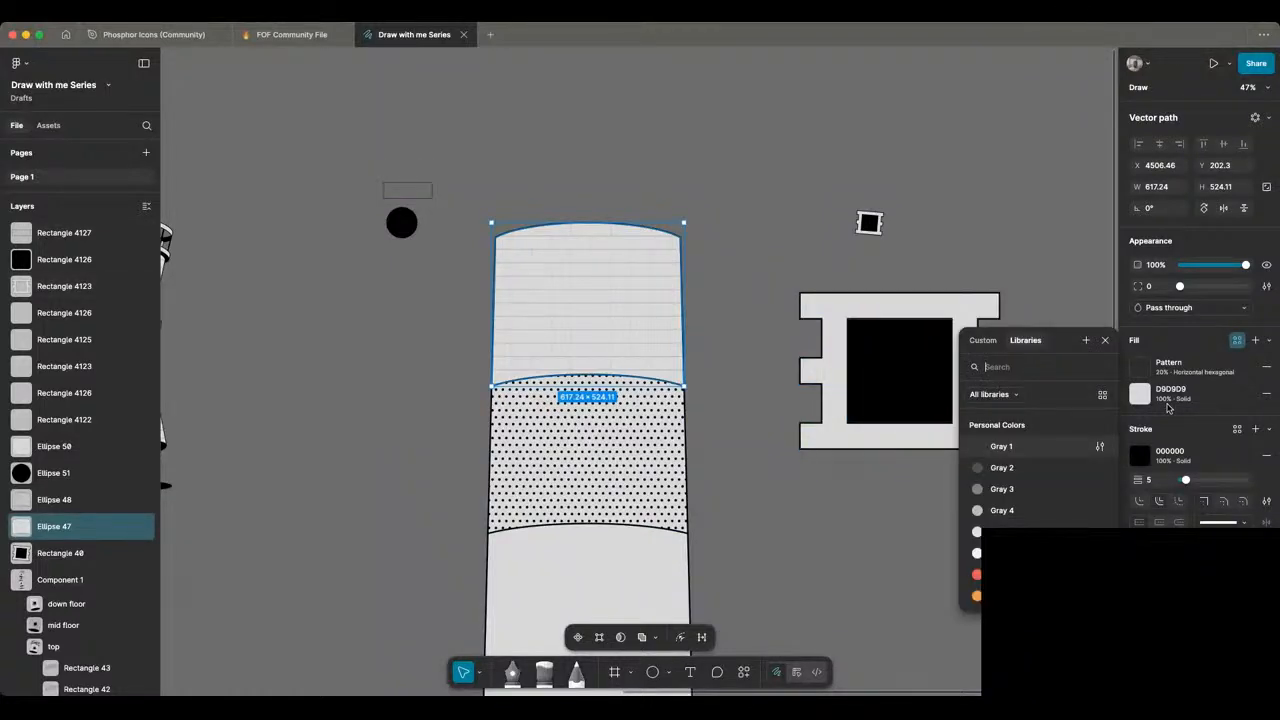
click(1092, 344)
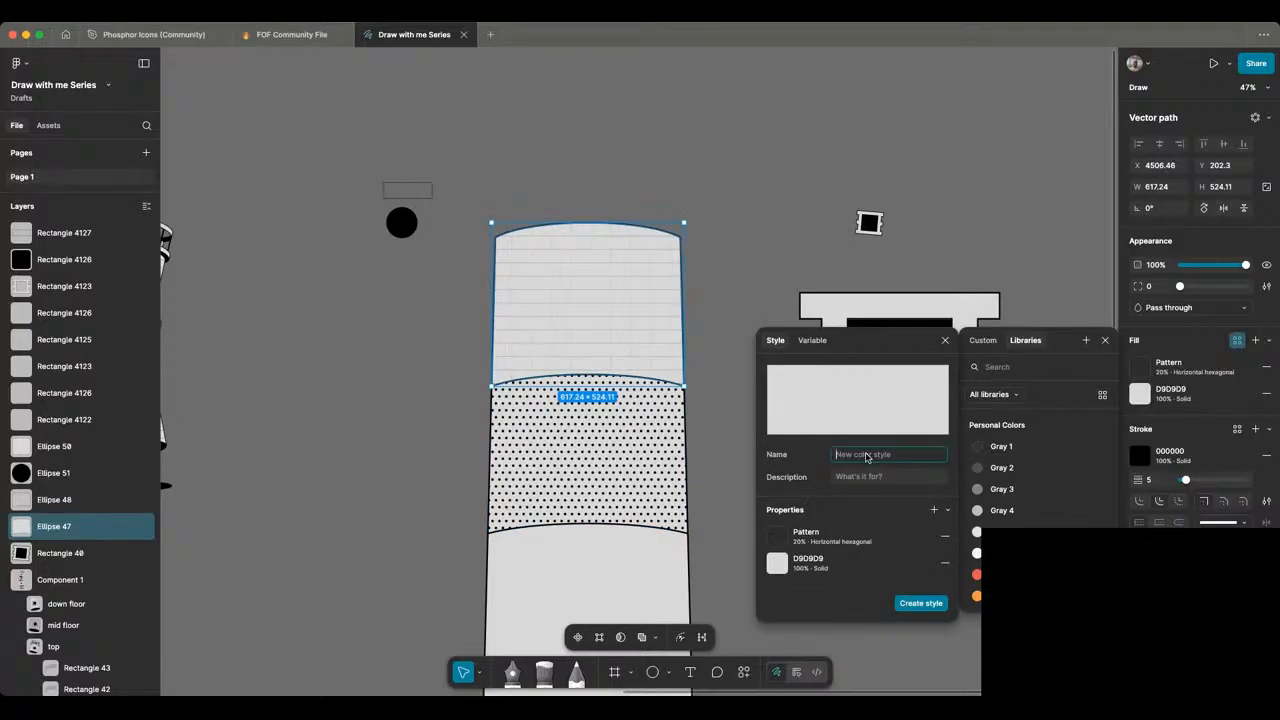
text(bricks)
key(Return)
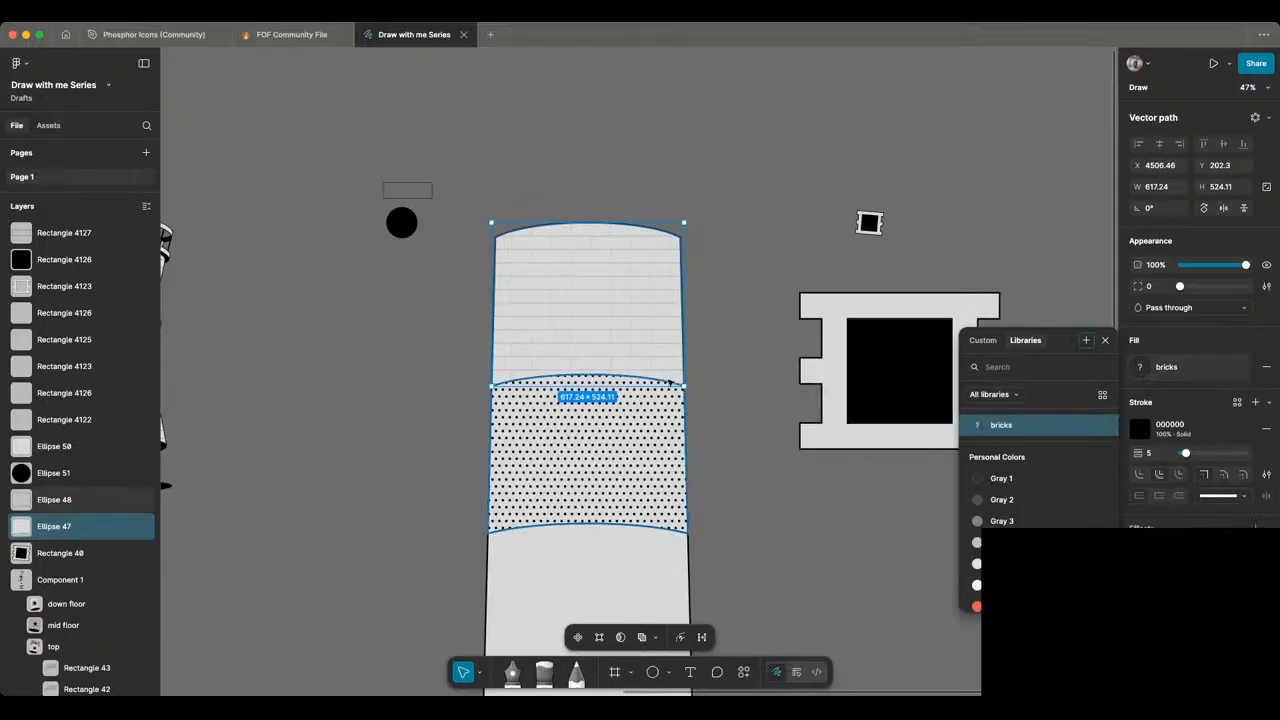
Step: Apply the "bricks" color style to the fill of the tower's bottom section and deselect it
scroll(670, 383, down, 2)
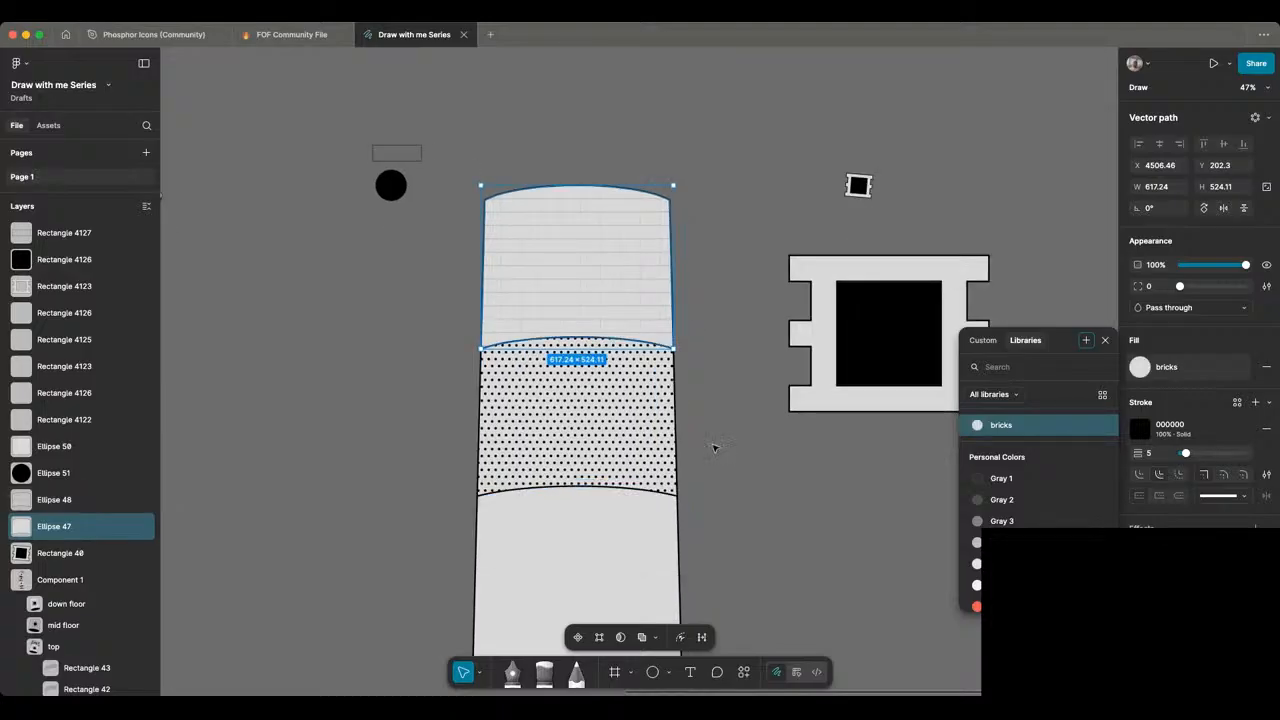
scroll(700, 455, down, 1)
click(622, 518)
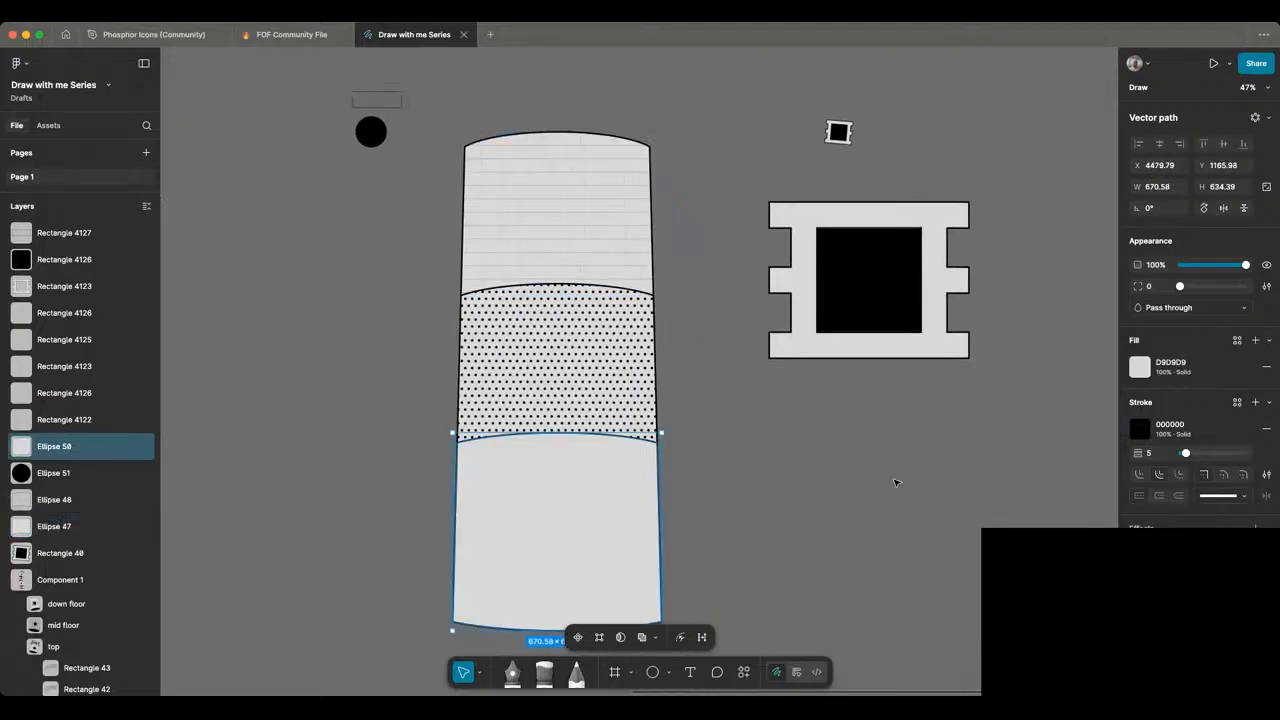
click(1238, 342)
click(1004, 426)
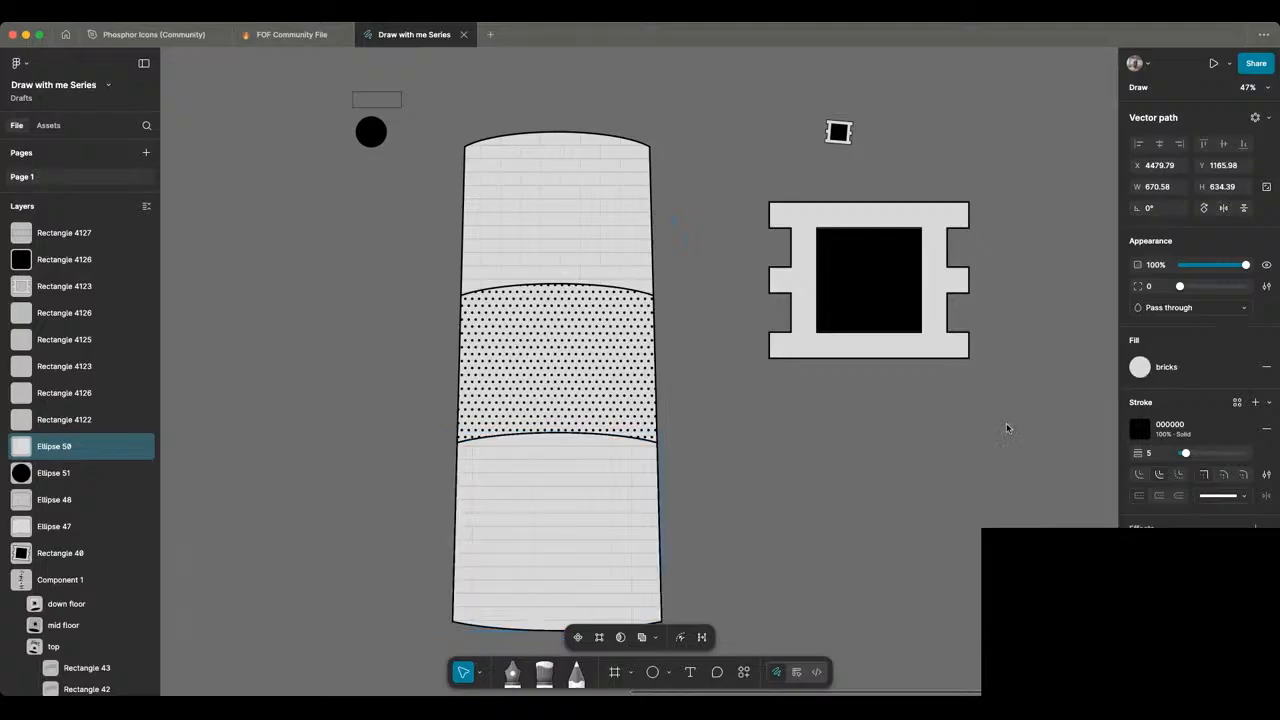
click(829, 424)
scroll(828, 425, down, 2)
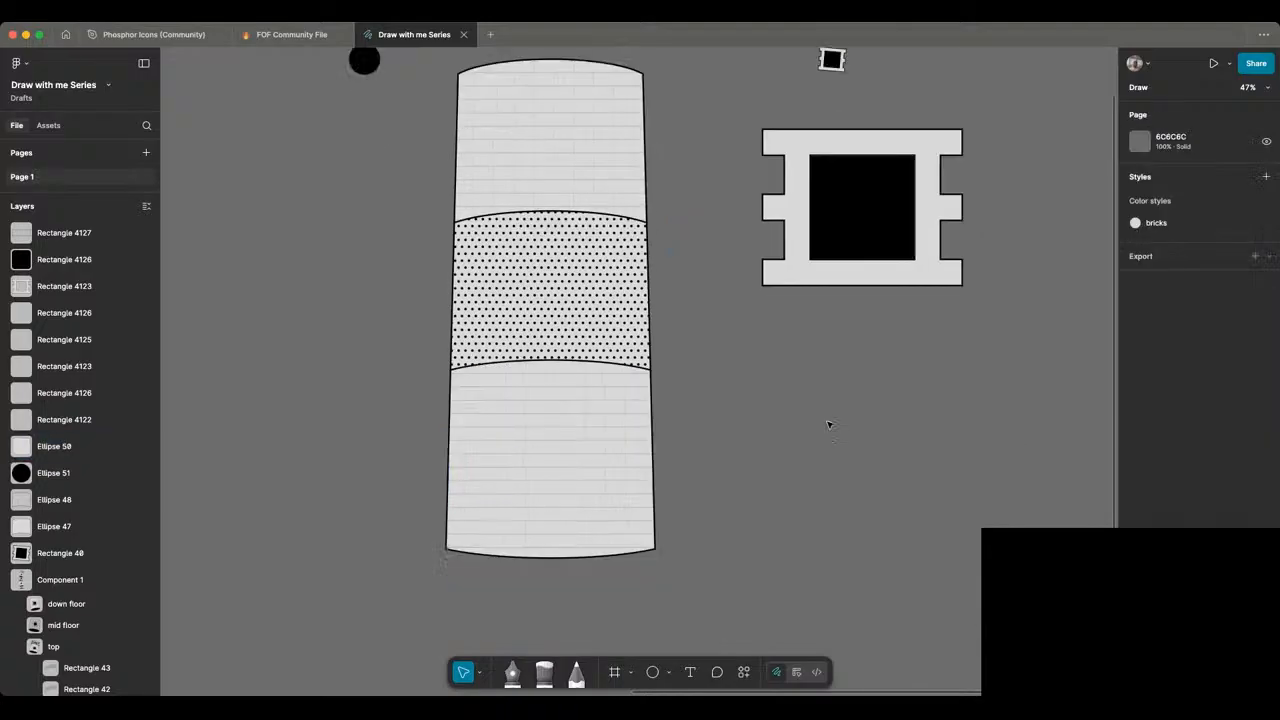
Step: Group all seven rectangles that make up the large notched-frame window beside the tower
scroll(828, 425, down, 5)
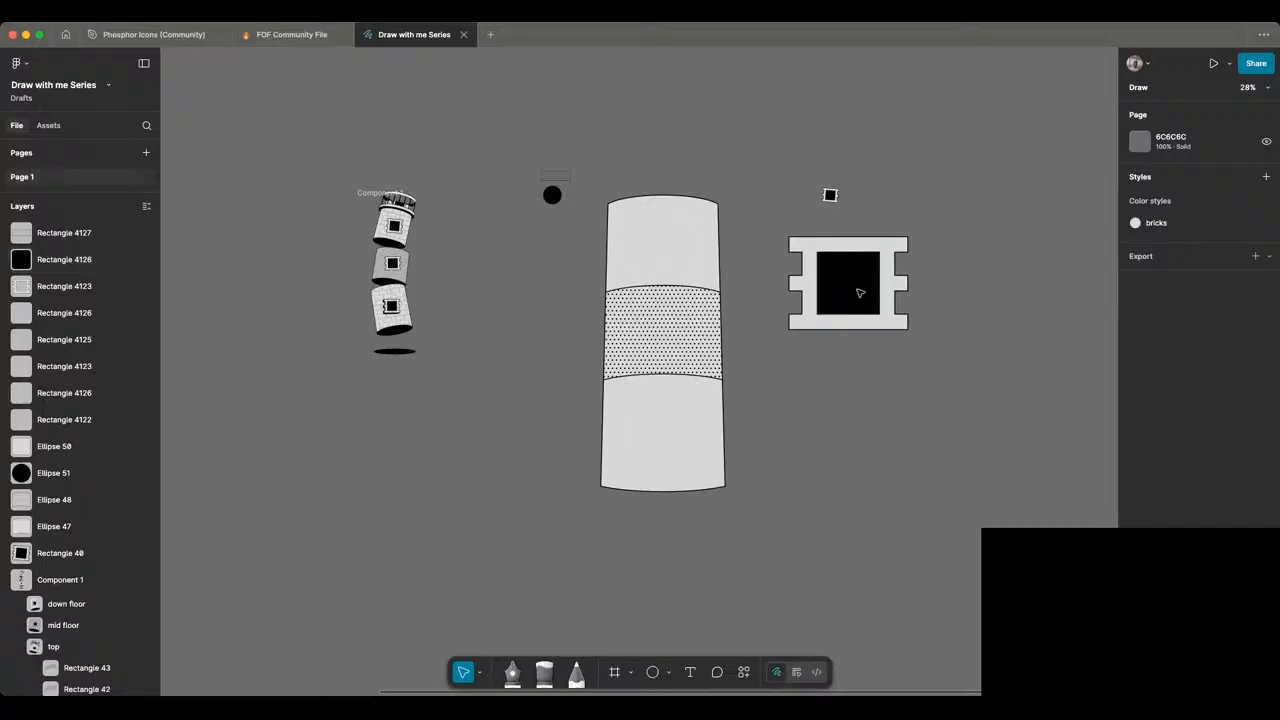
drag(798, 222, 894, 357)
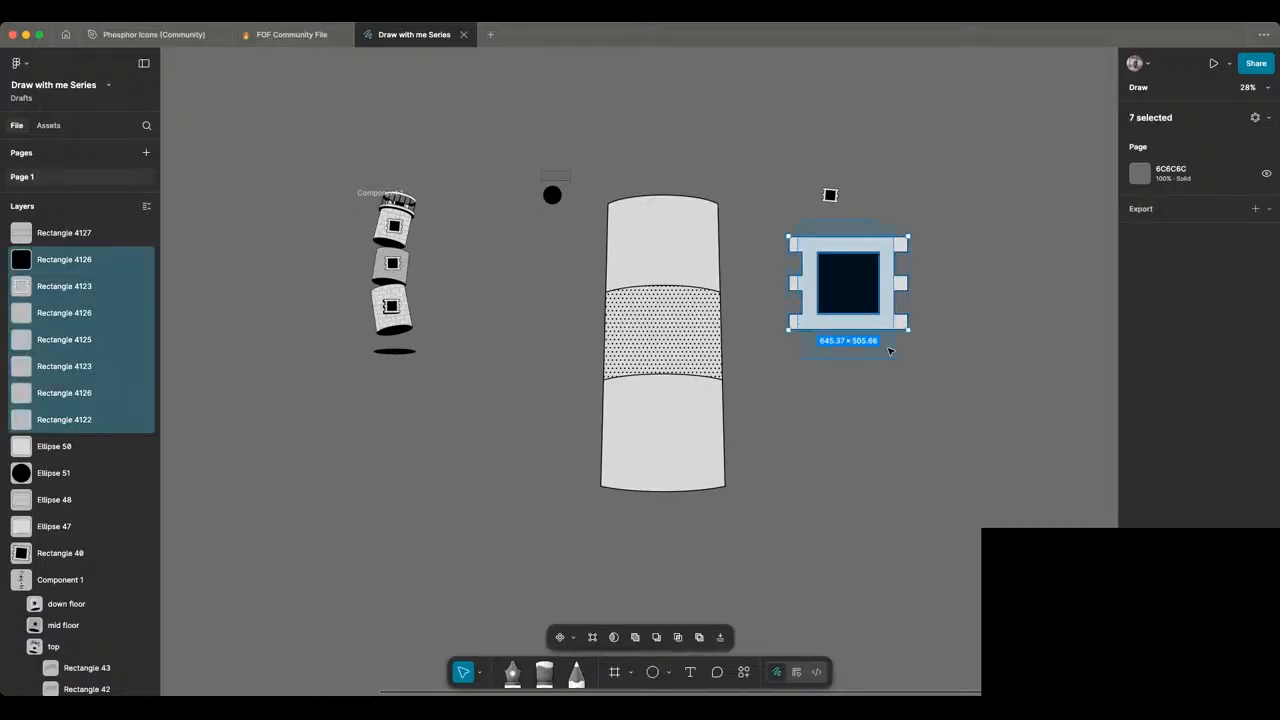
key(super+g)
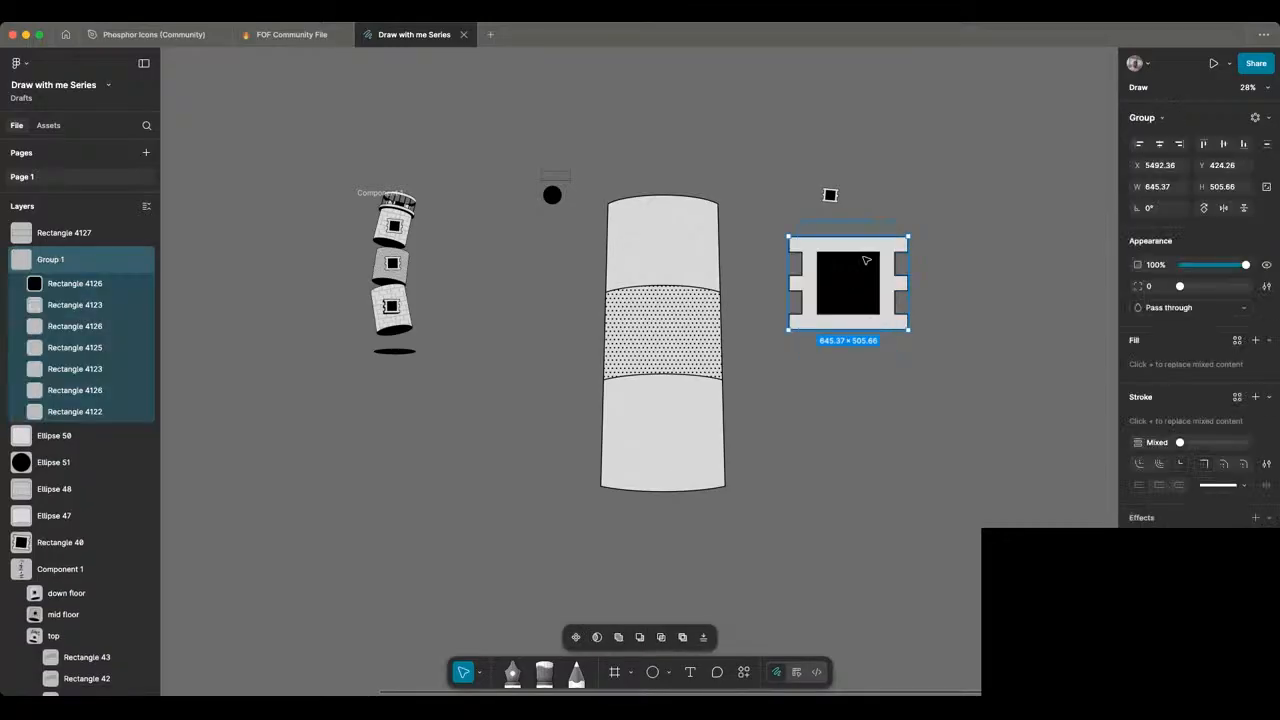
scroll(863, 258, up, 3)
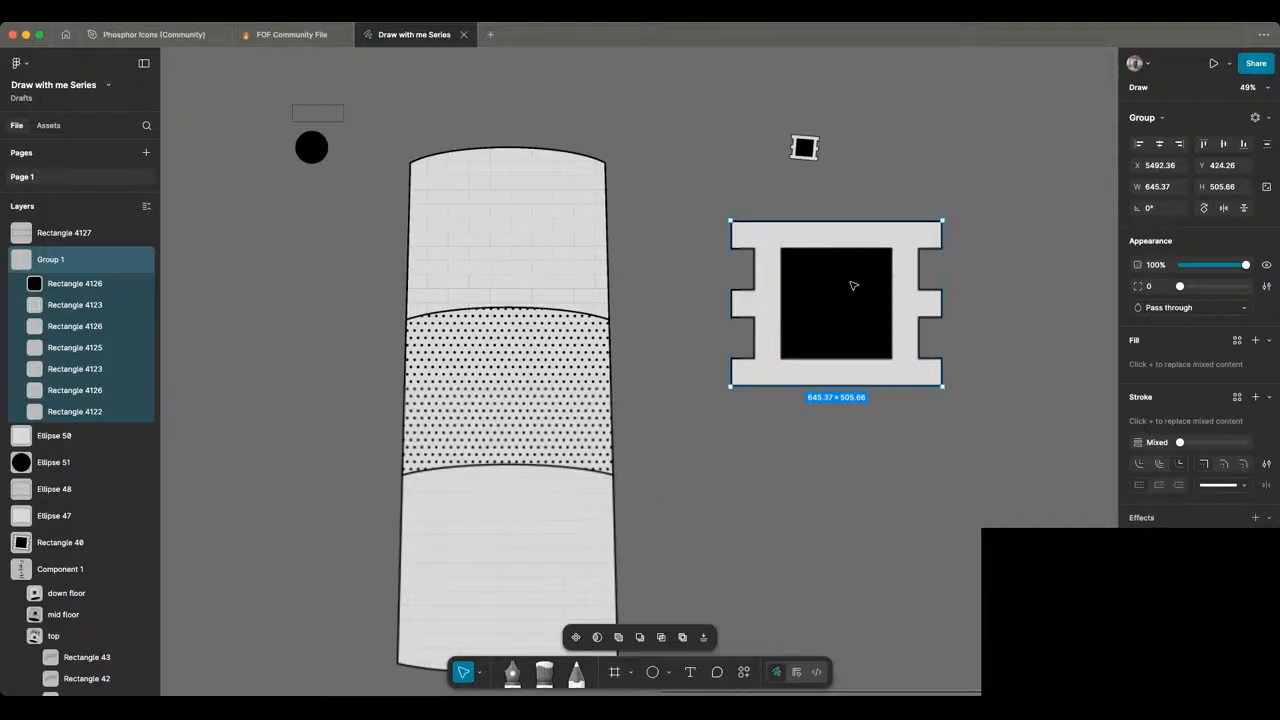
scroll(853, 286, down, 2)
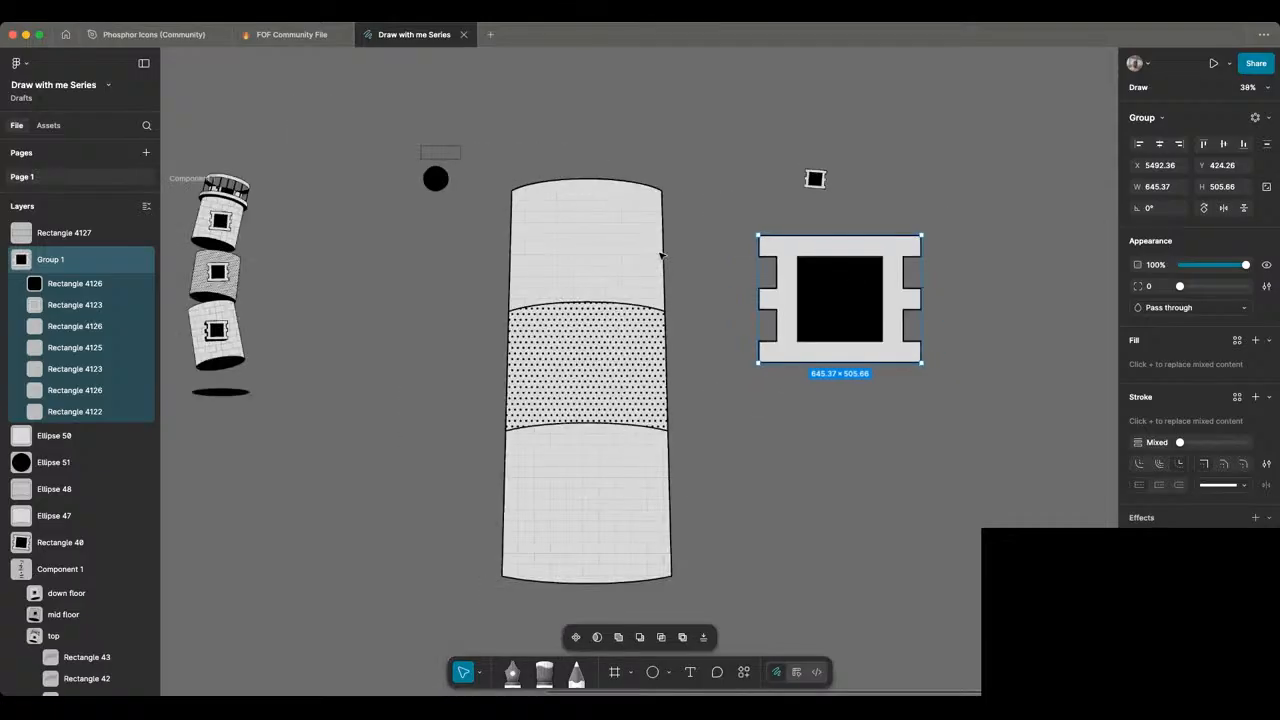
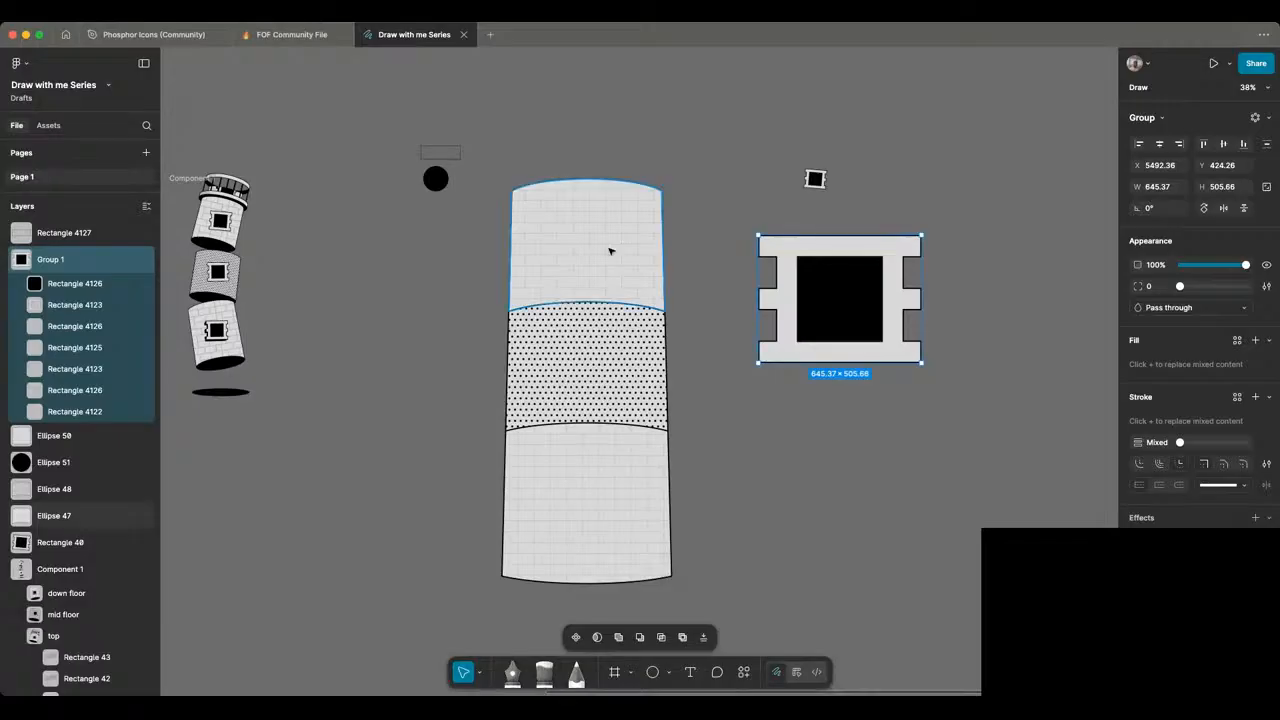
Step: Move the window group onto the tower's top section and scale it proportionally around its centre to about 260 × 204
drag(846, 290, 594, 238)
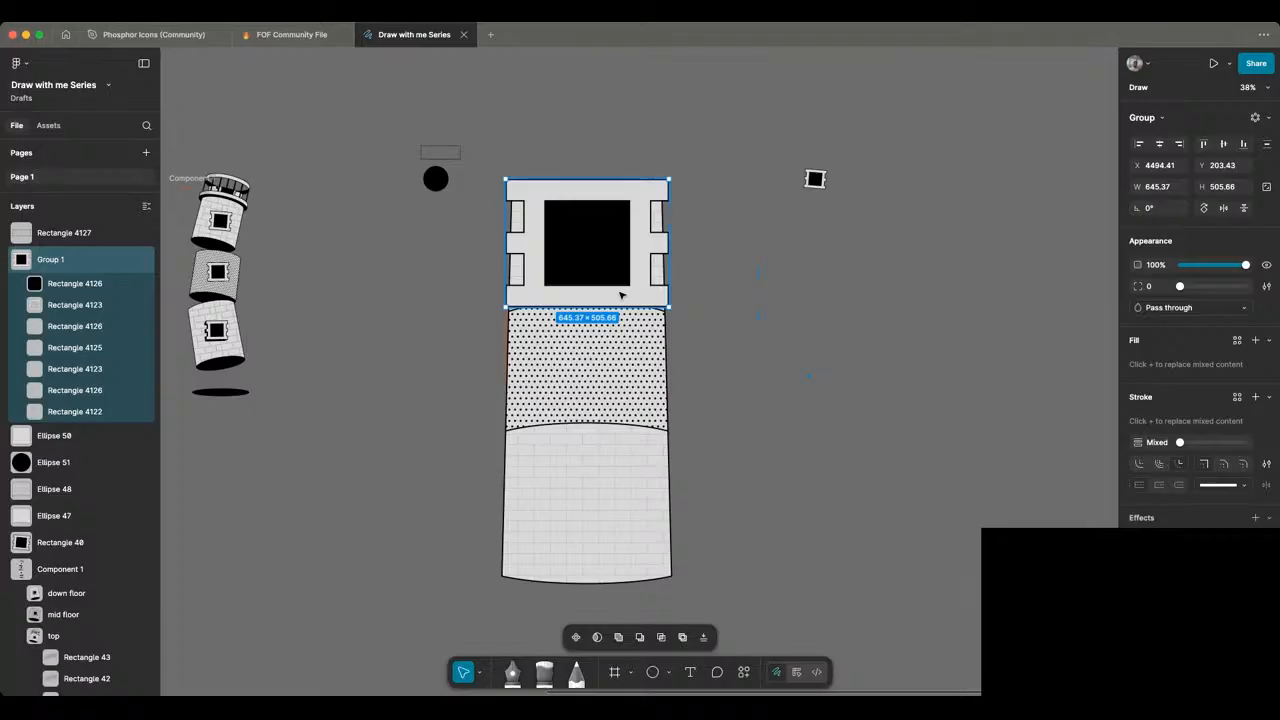
key(k)
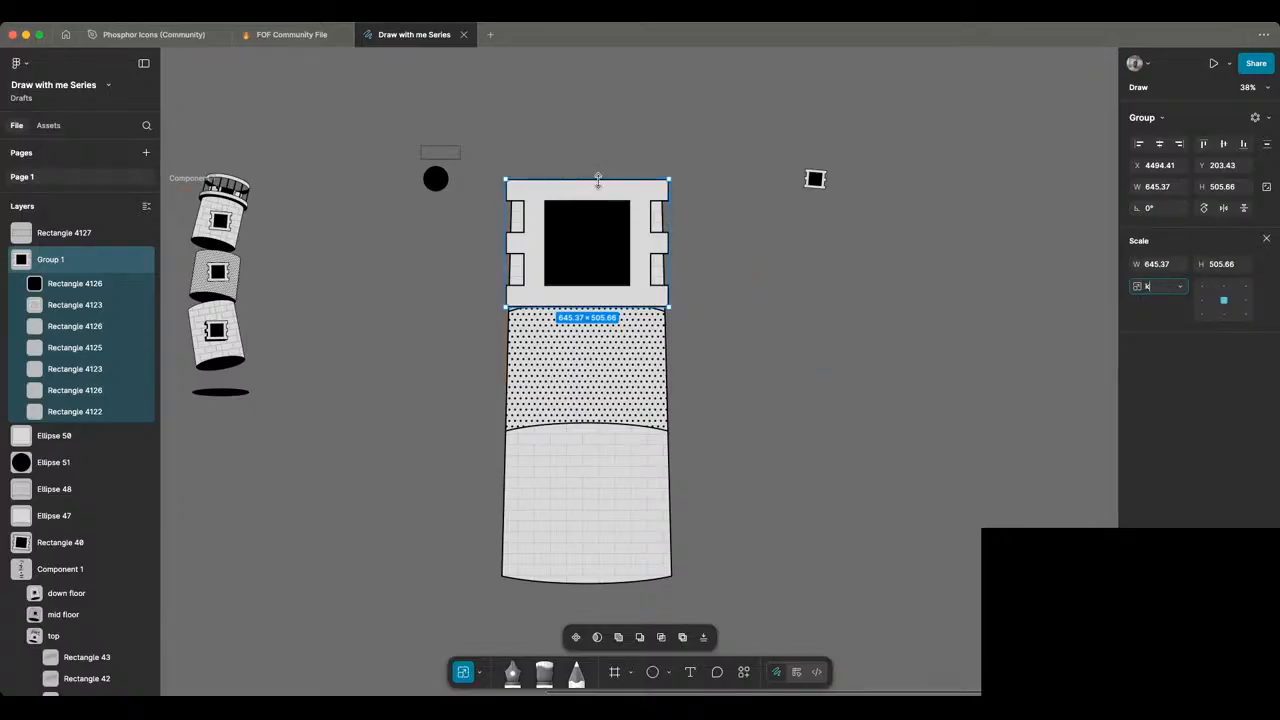
drag(598, 180, 593, 245)
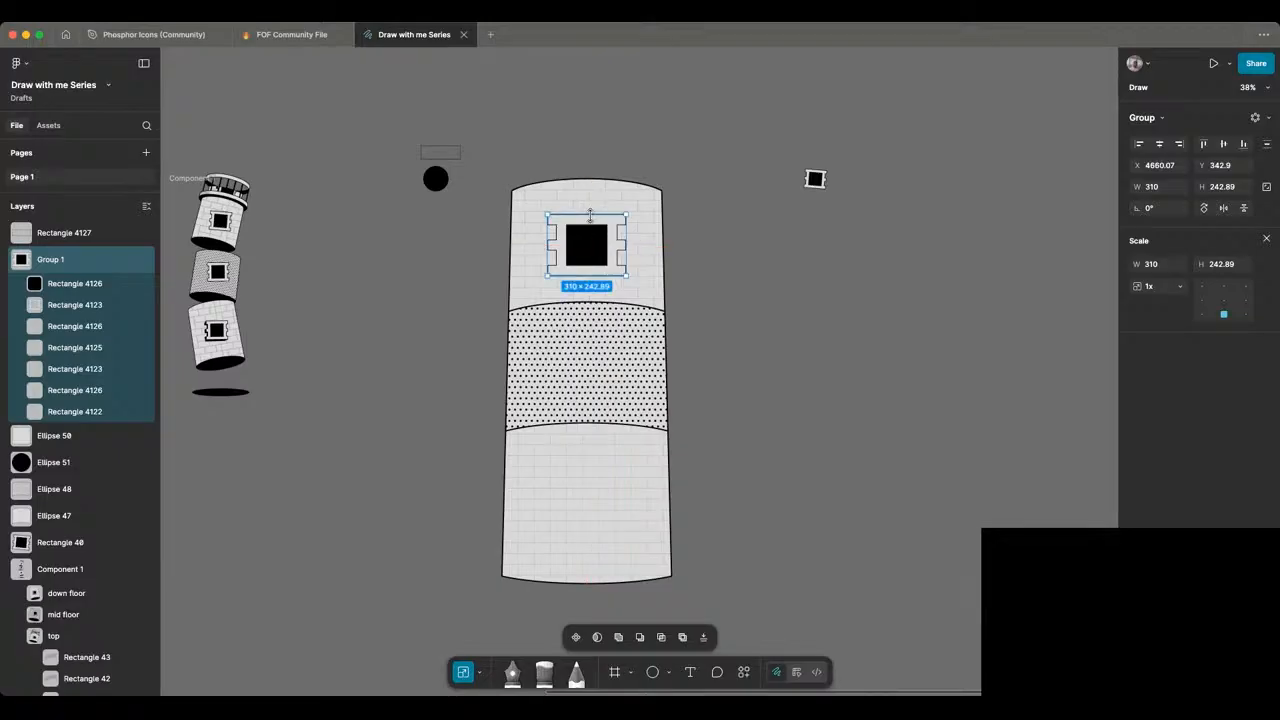
drag(590, 215, 592, 237)
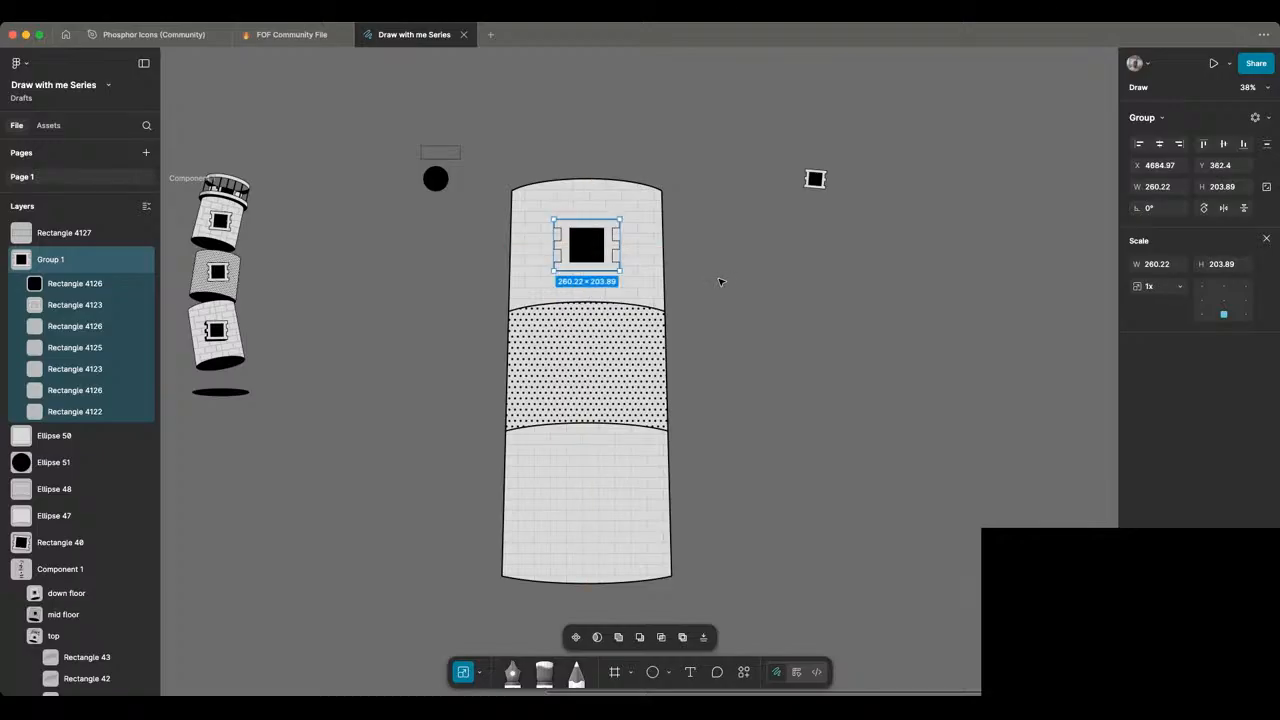
key(Escape)
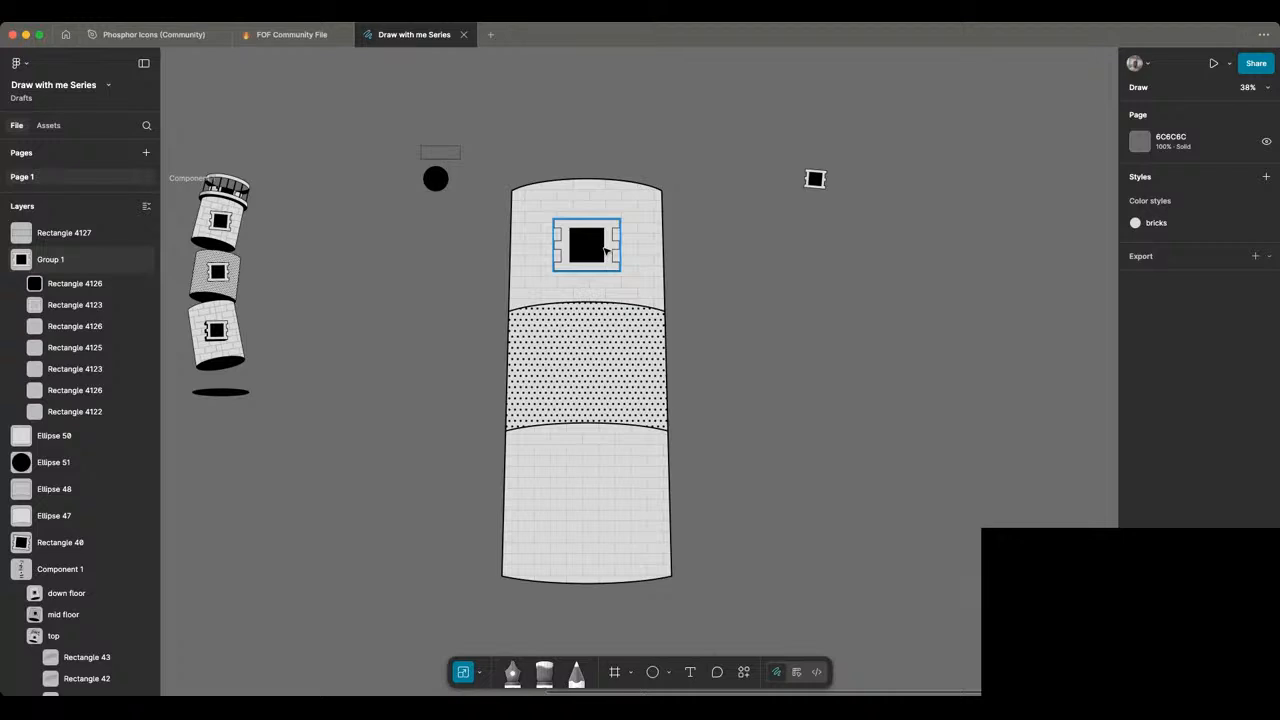
Step: Duplicate the window straight down onto the middle and bottom sections with equal spacing, and deselect the copies
click(605, 251)
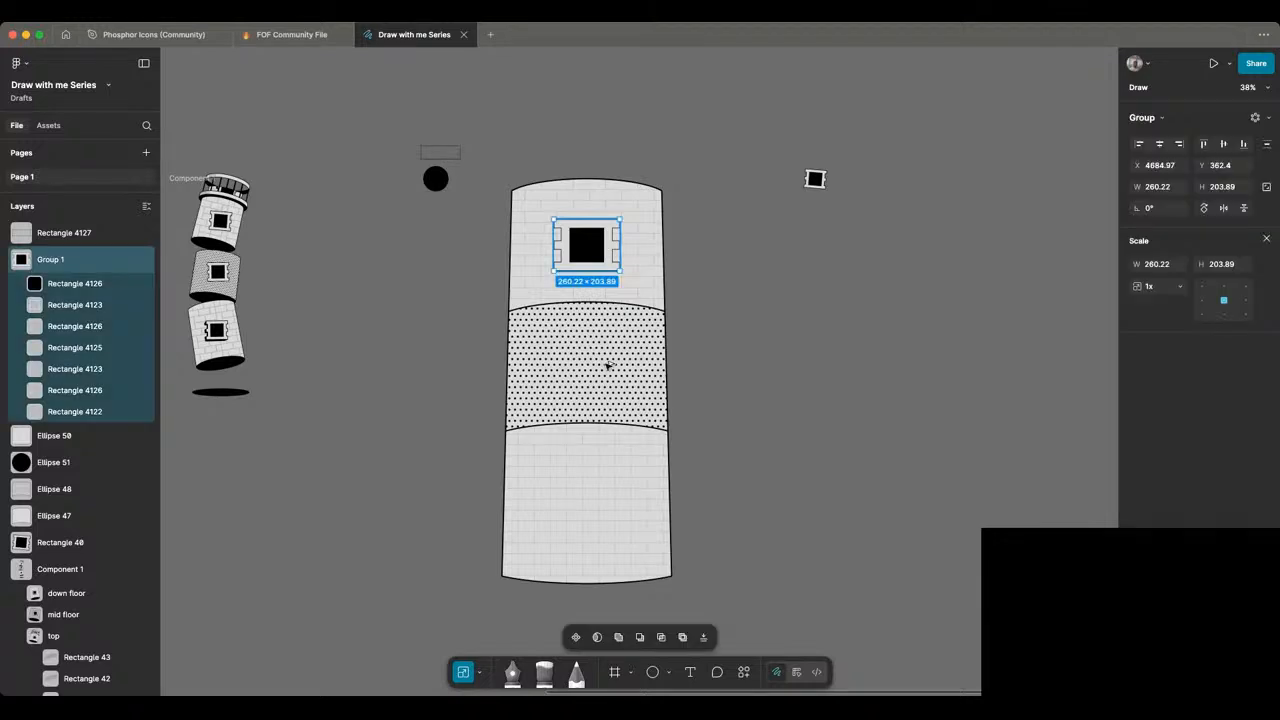
drag(605, 251, 609, 366)
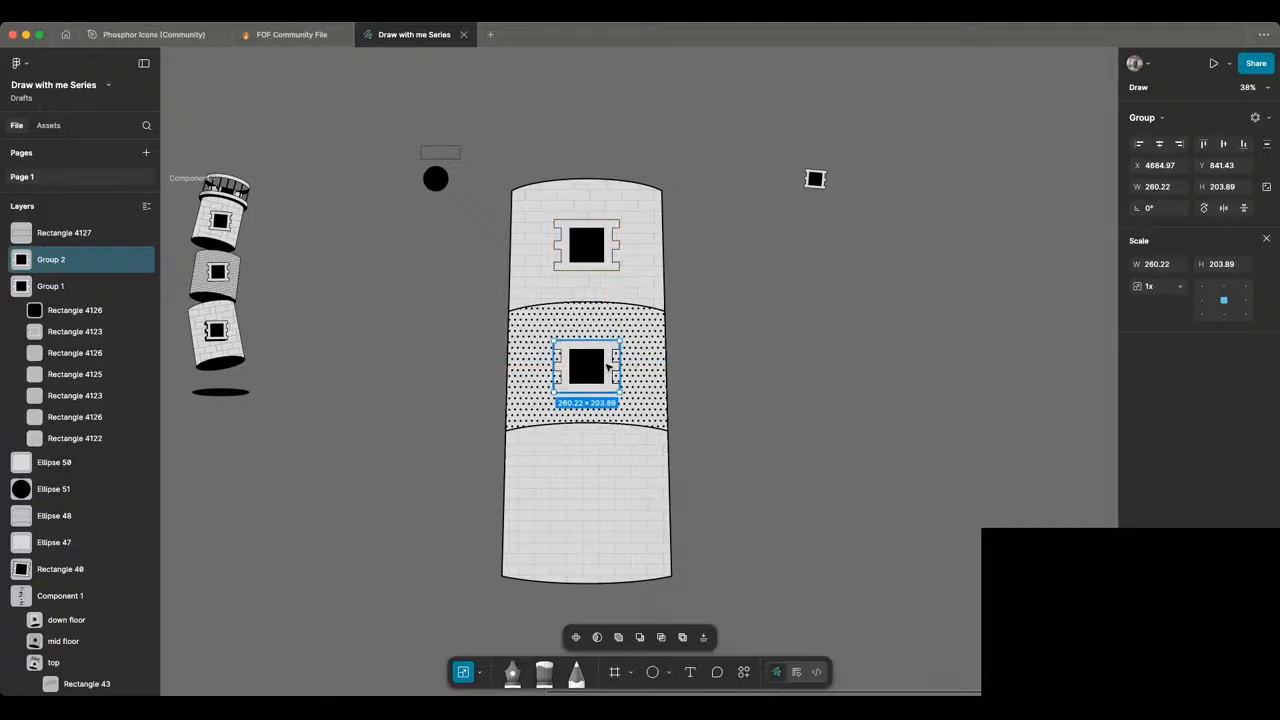
key(super+d)
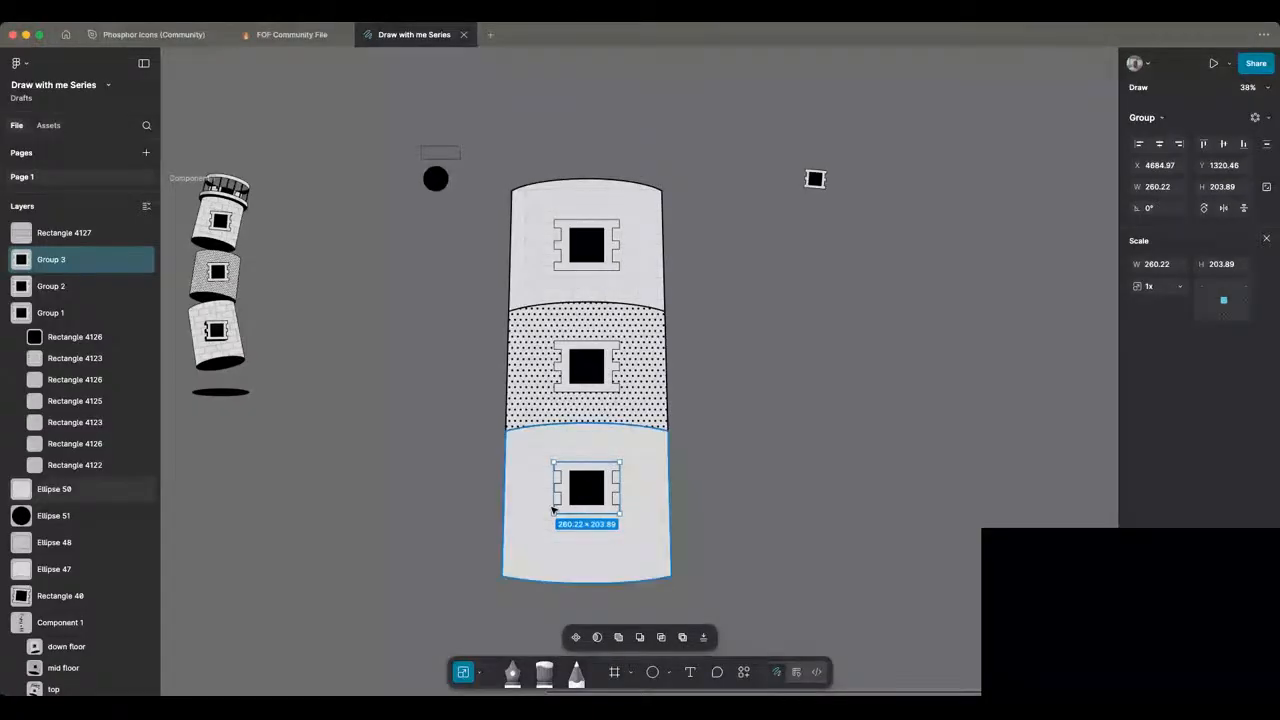
click(716, 500)
scroll(716, 500, down, 1)
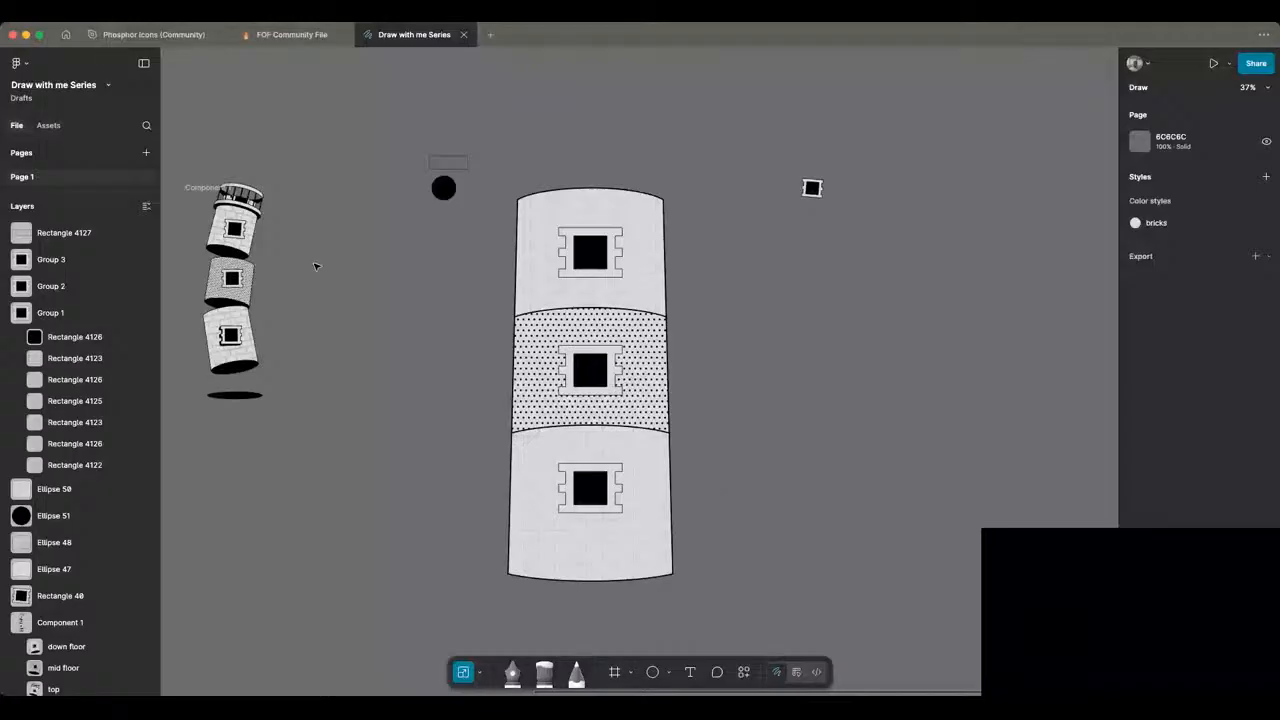
Step: Move the small outlined rectangle and the black circle together away from the tower, up above the reference tower
scroll(468, 322, up, 5)
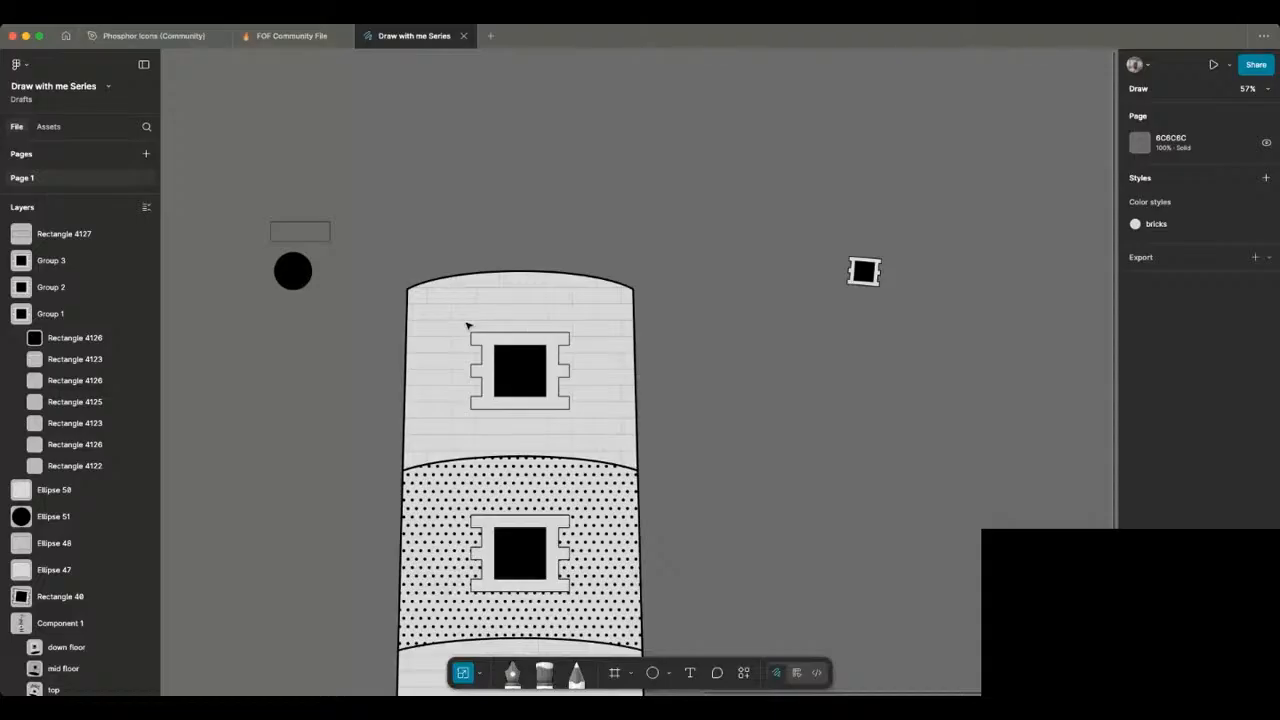
scroll(467, 325, down, 3)
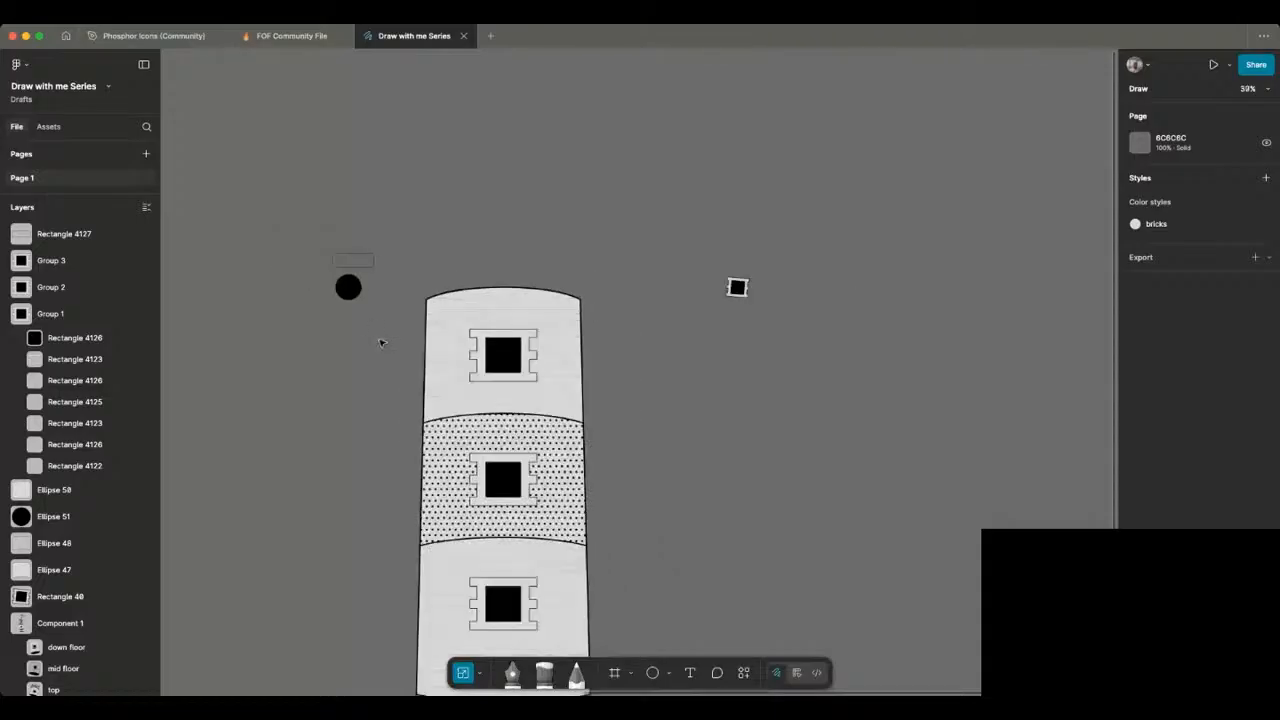
drag(380, 343, 185, 130)
scroll(187, 132, left, 2)
click(195, 138)
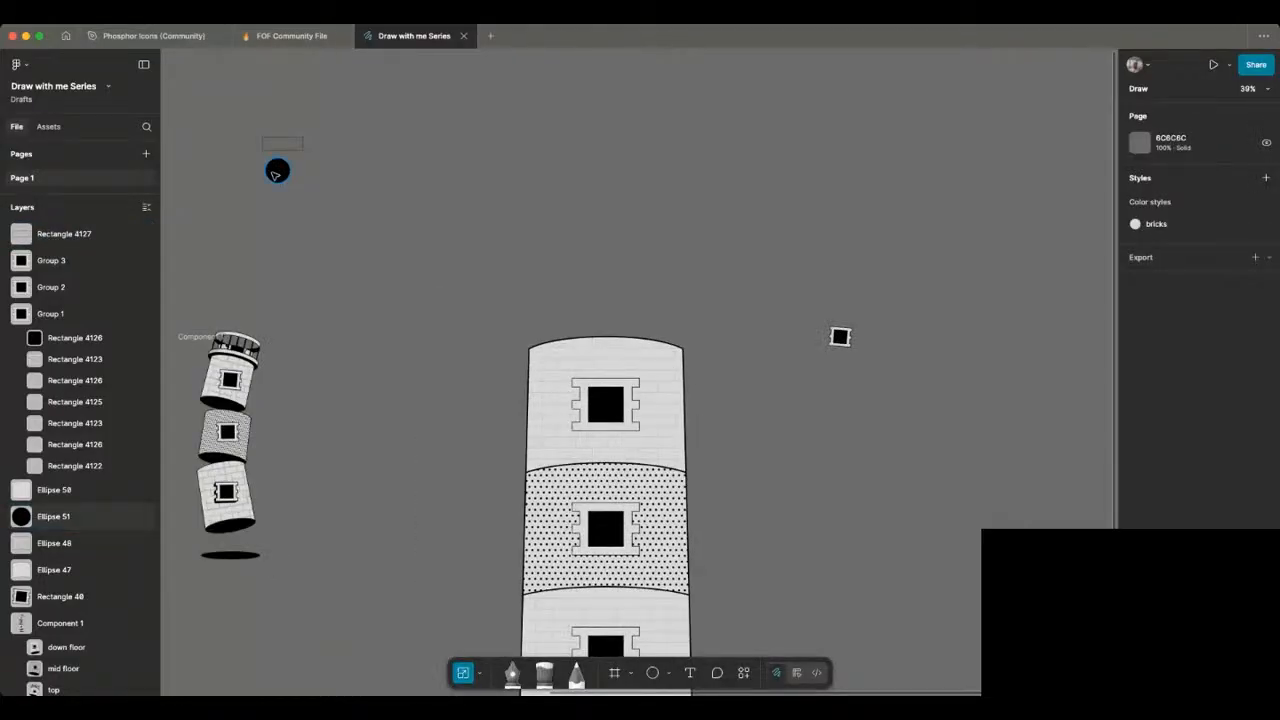
Step: Delete the black source circle and inspect the dotted fill of the tower's middle section up close
click(277, 172)
key(Delete)
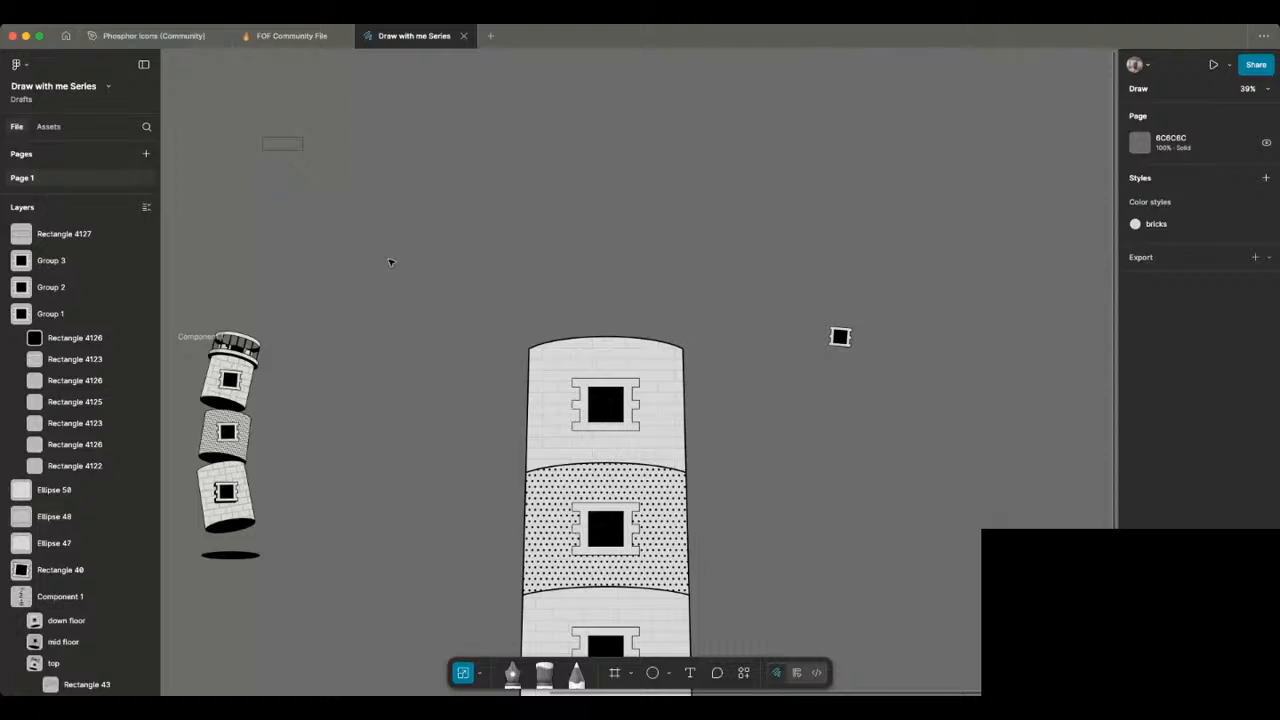
scroll(580, 488, up, 10)
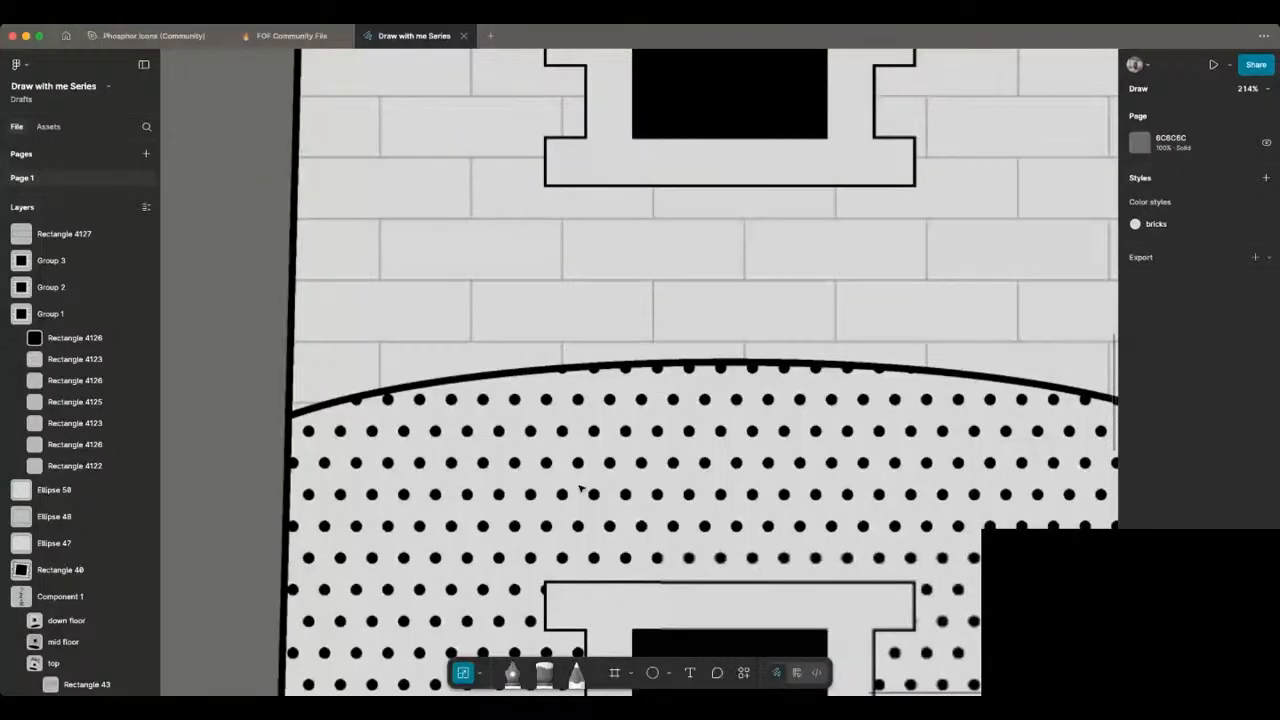
scroll(580, 488, down, 10)
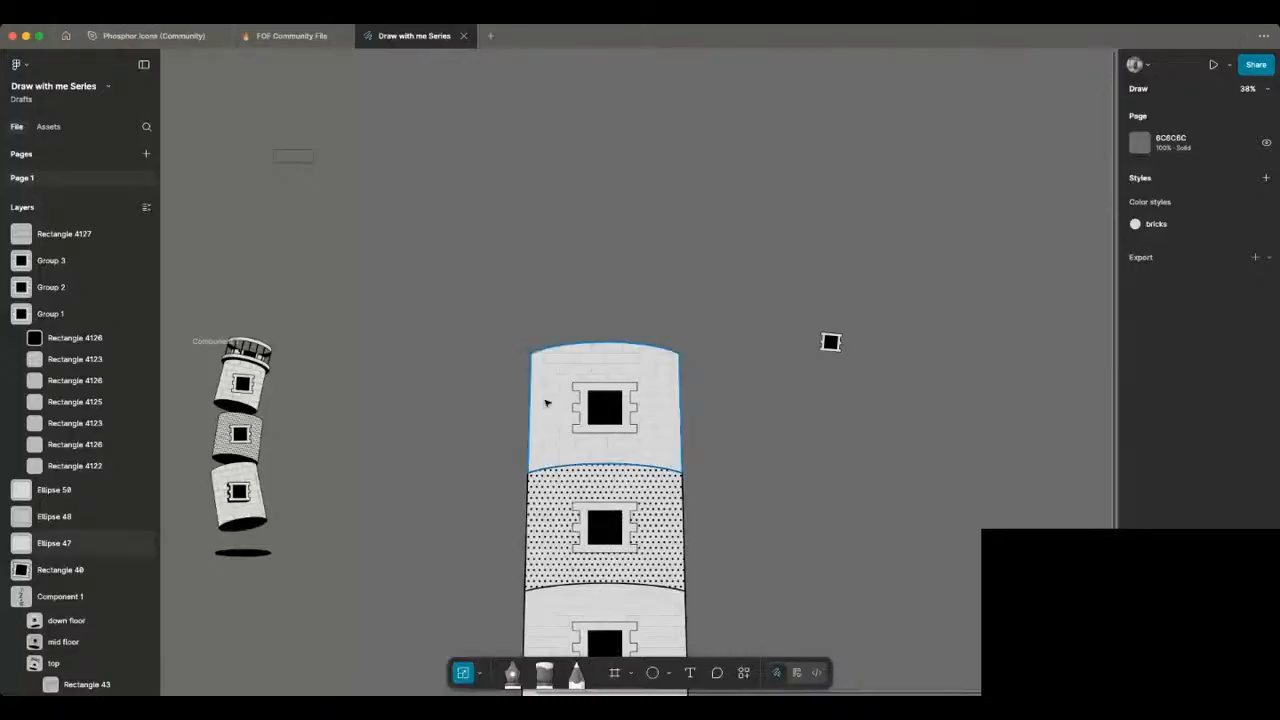
Step: Restore the deleted black circle and move the small tilted source window next to the reference tower's top
key(super+z)
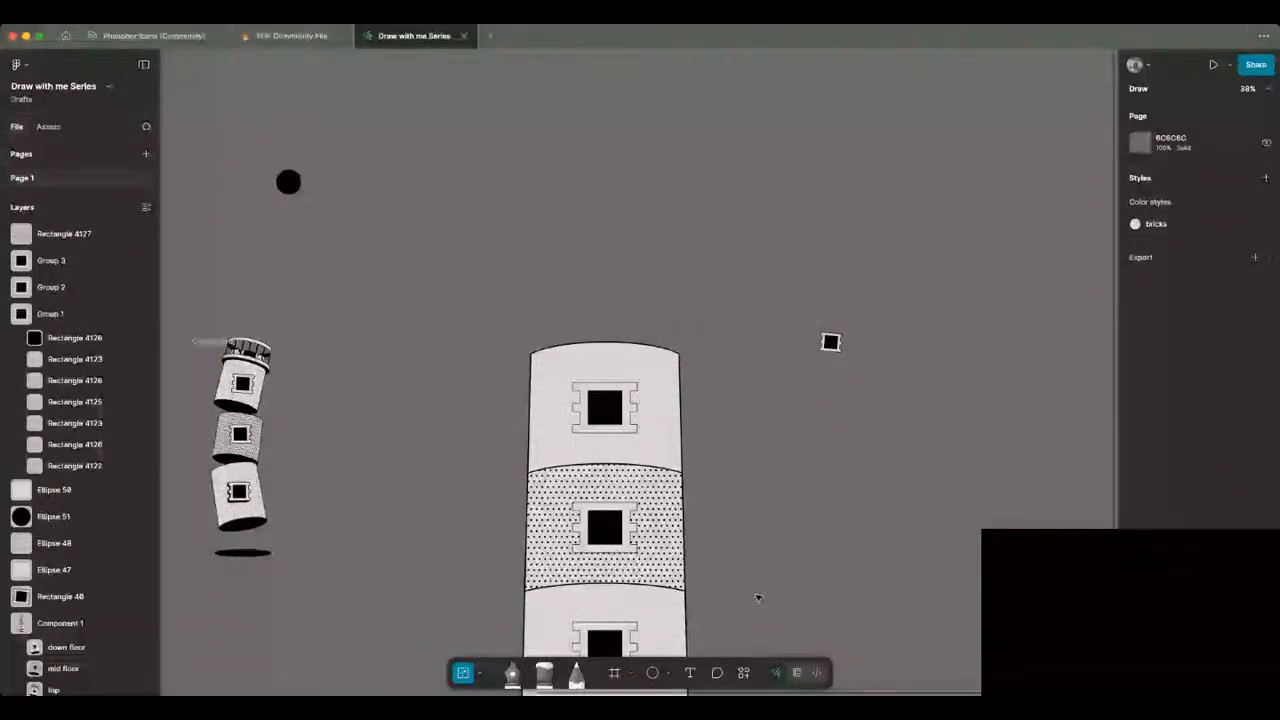
scroll(757, 598, down, 3)
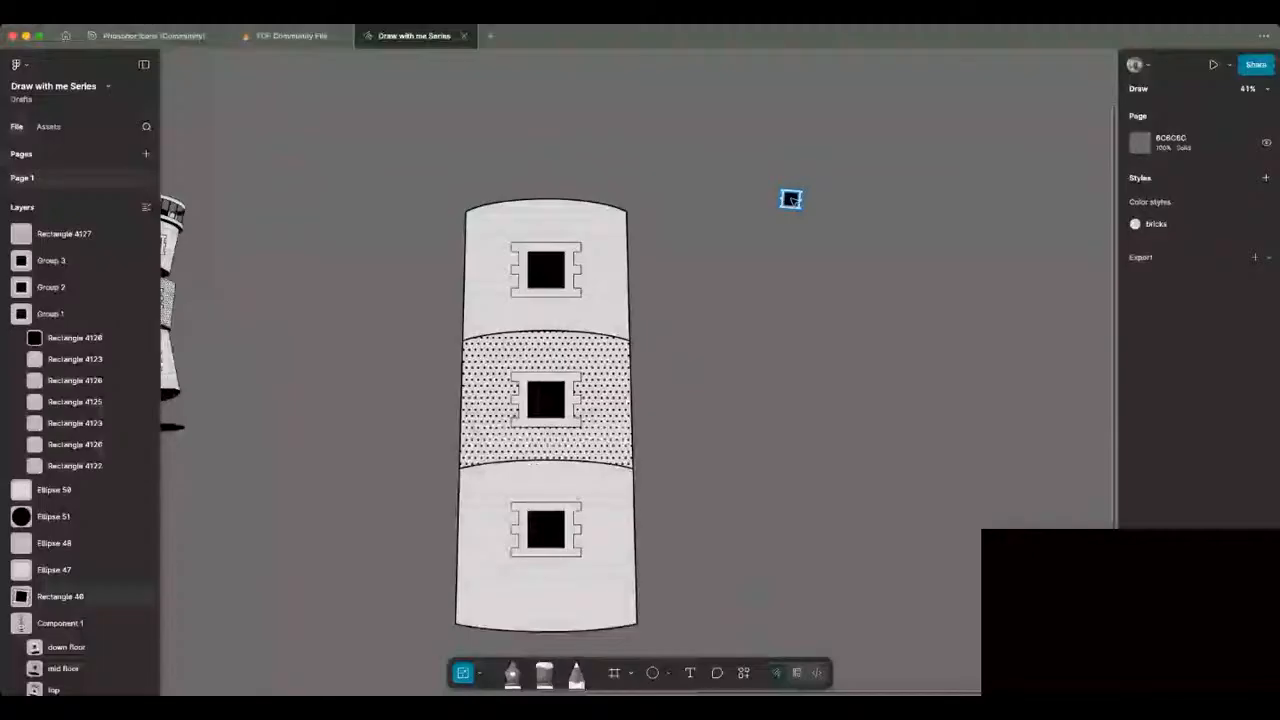
drag(790, 199, 230, 190)
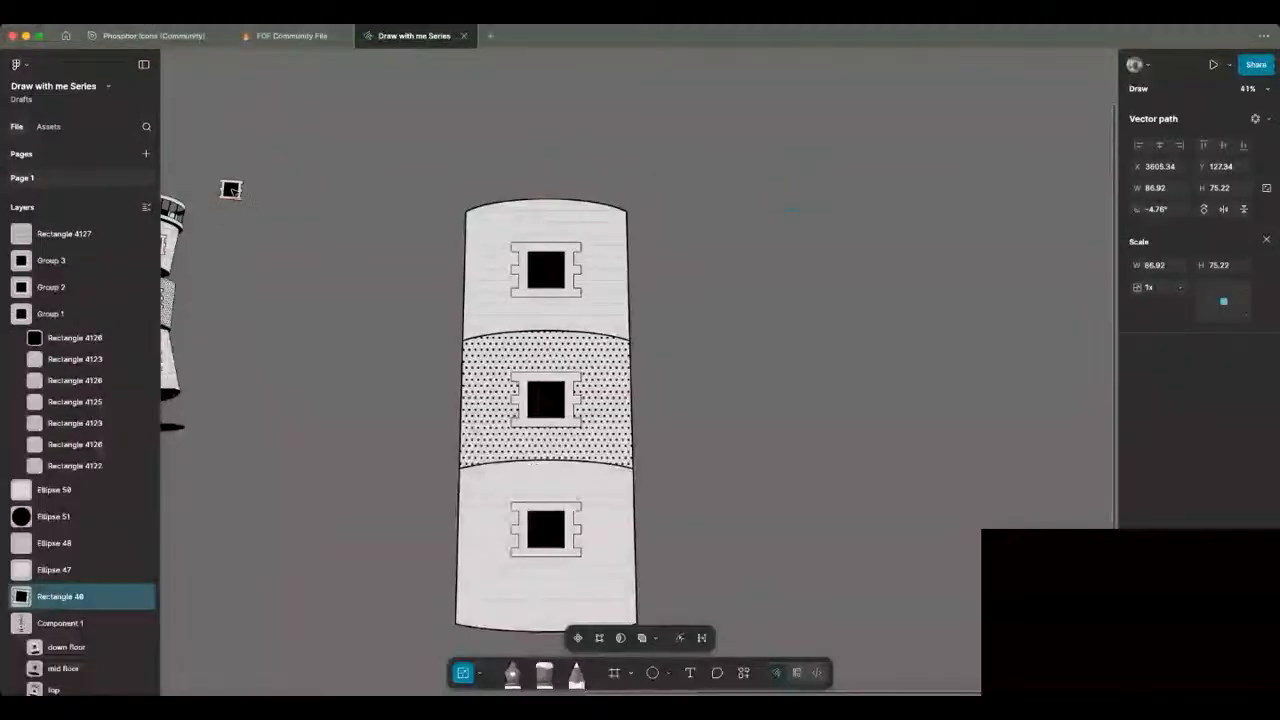
scroll(586, 164, up, 3)
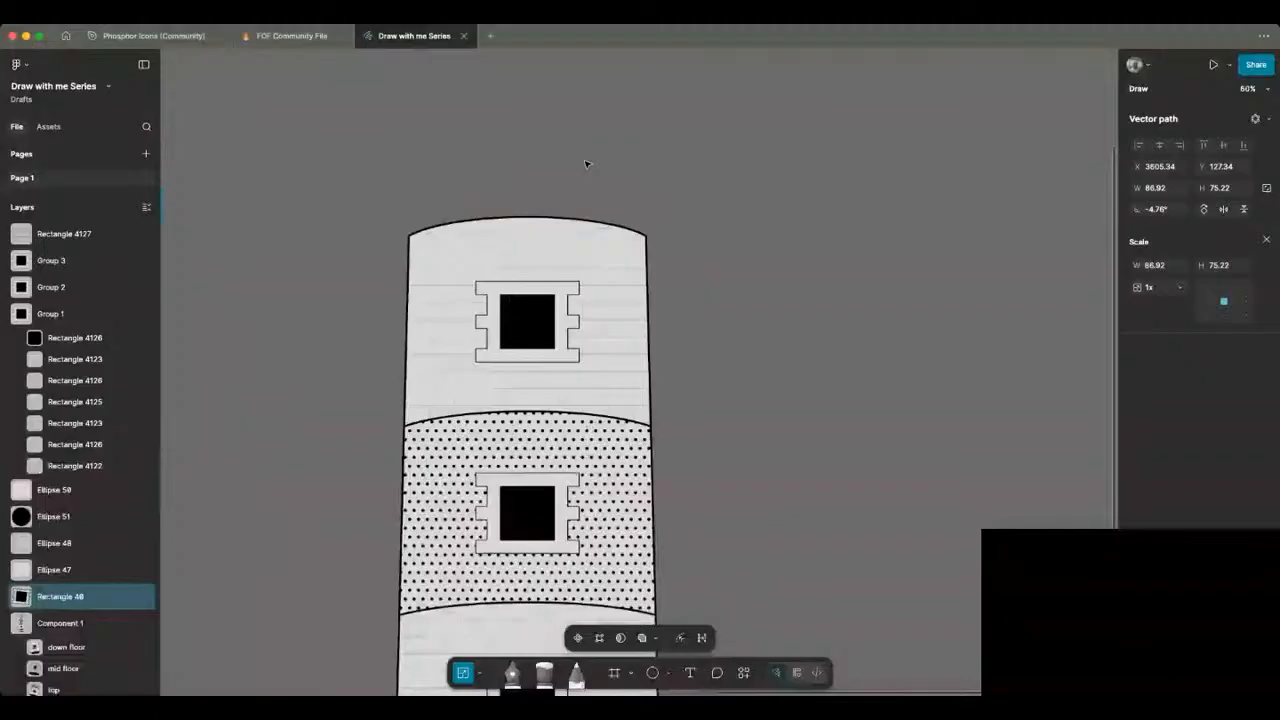
click(395, 199)
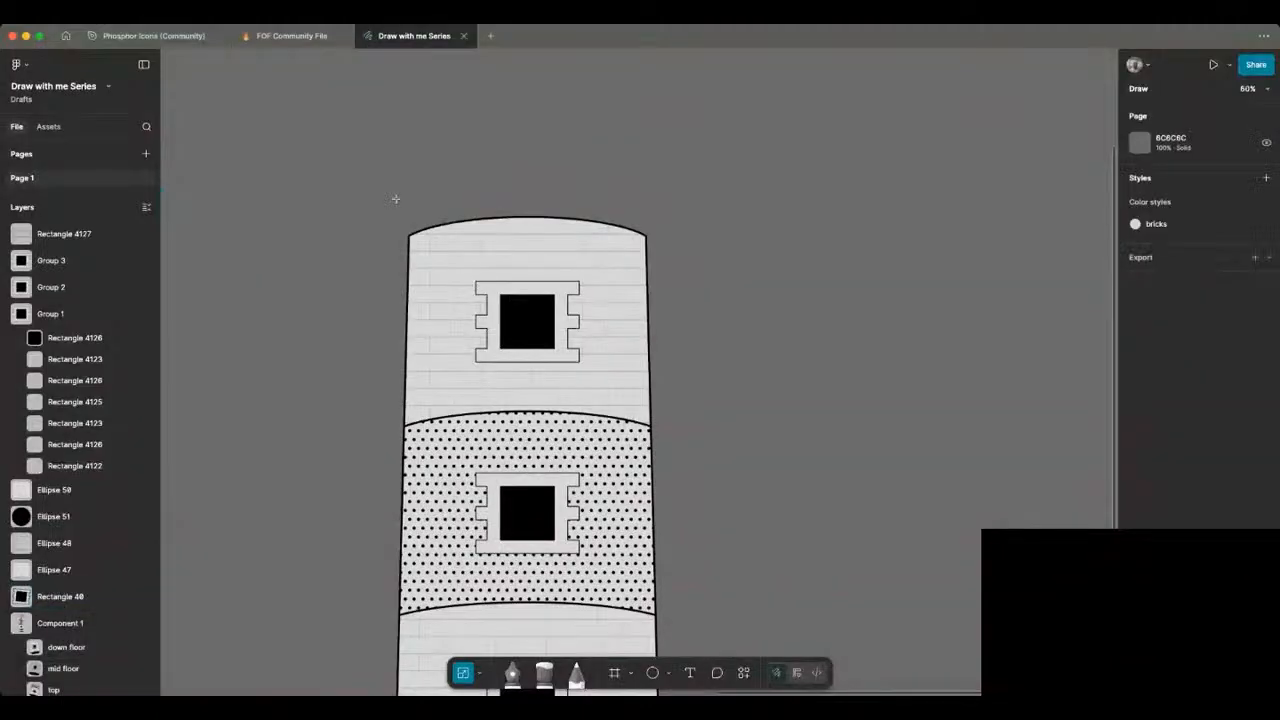
Step: Draw an unfilled ellipse about 941 × 202 with a D9D9D9 outline across the tower's top edge
key(o)
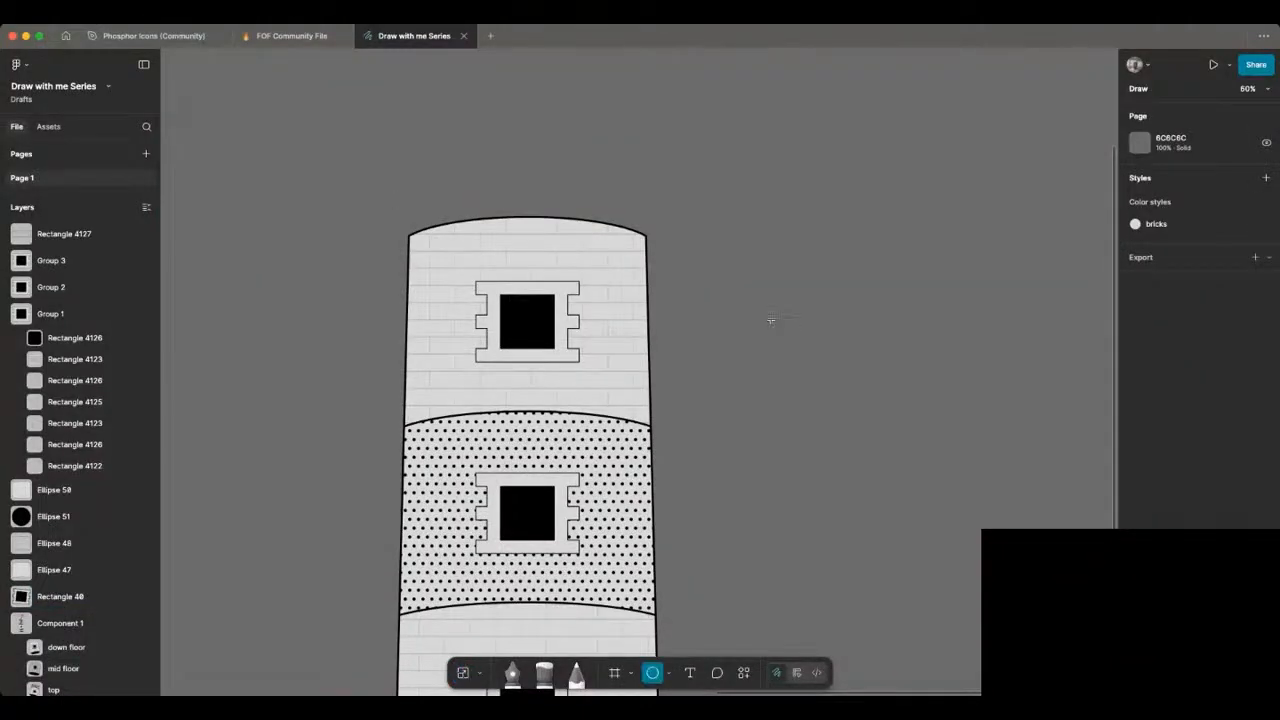
drag(775, 341, 399, 199)
click(641, 331)
scroll(654, 333, down, 5)
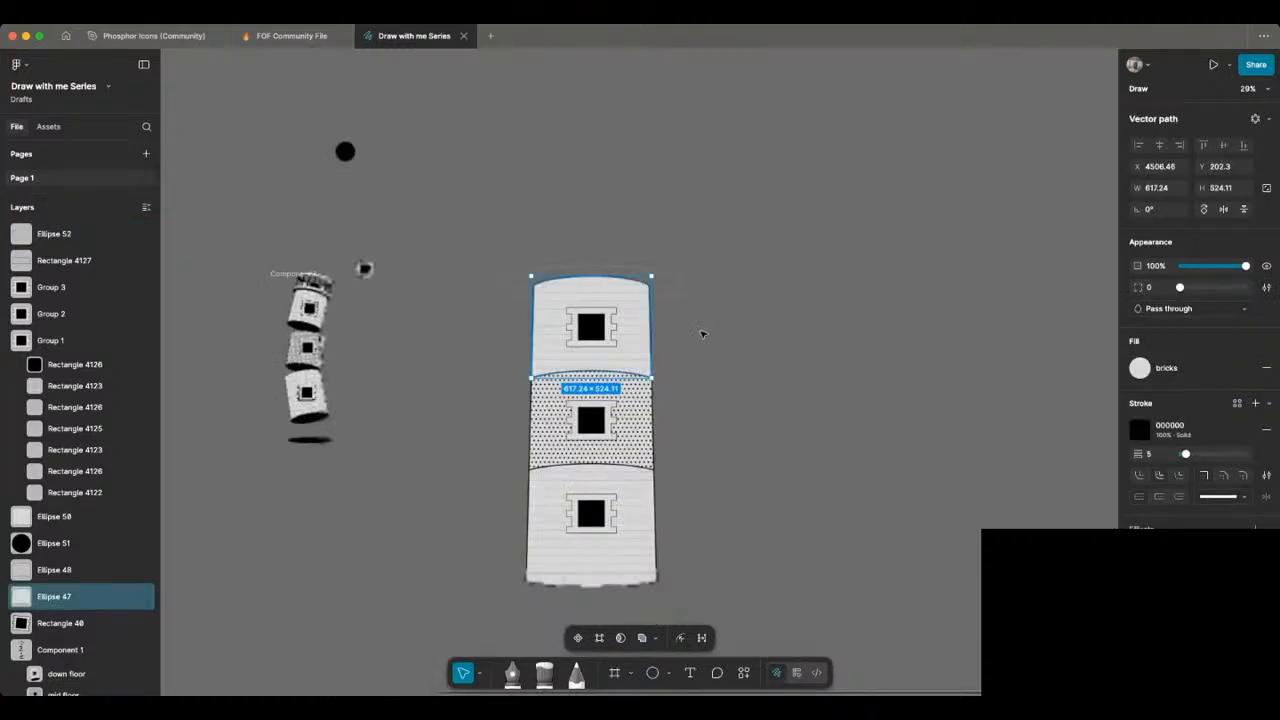
click(701, 334)
Step: Resize the ellipse at the tower's top to about 783 × 190, narrowing it symmetrically
scroll(705, 335, up, 3)
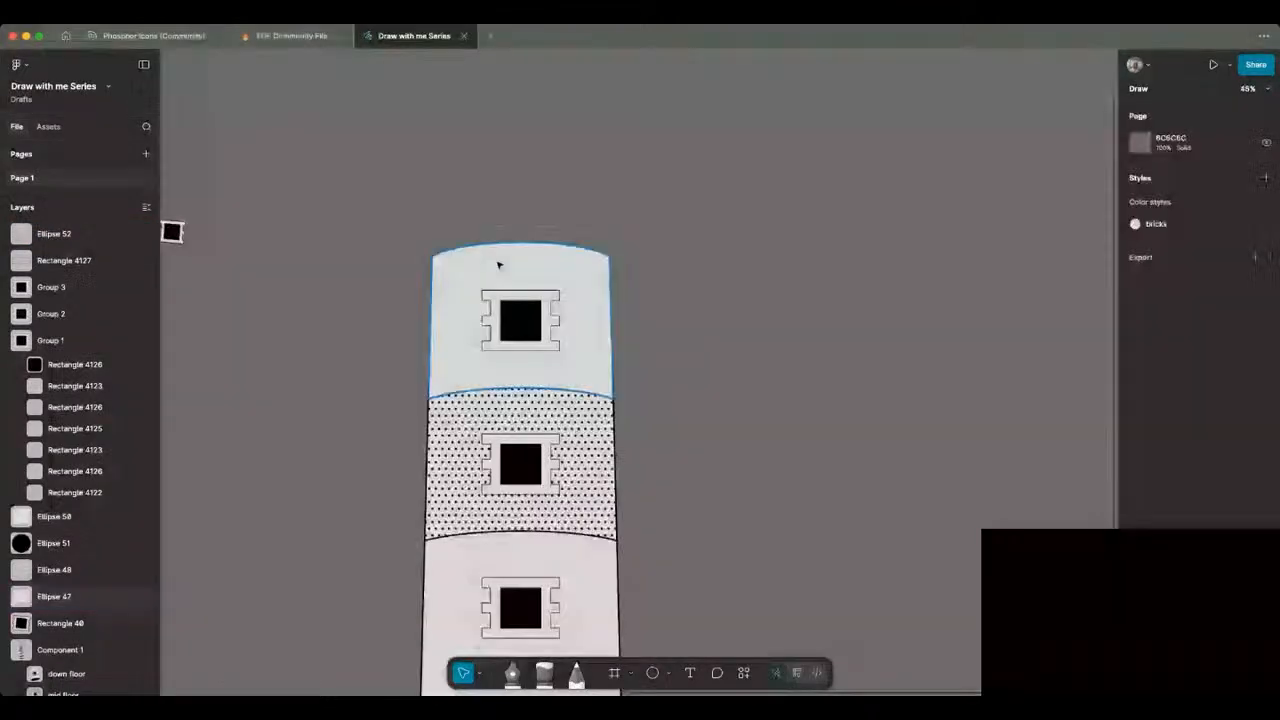
click(522, 284)
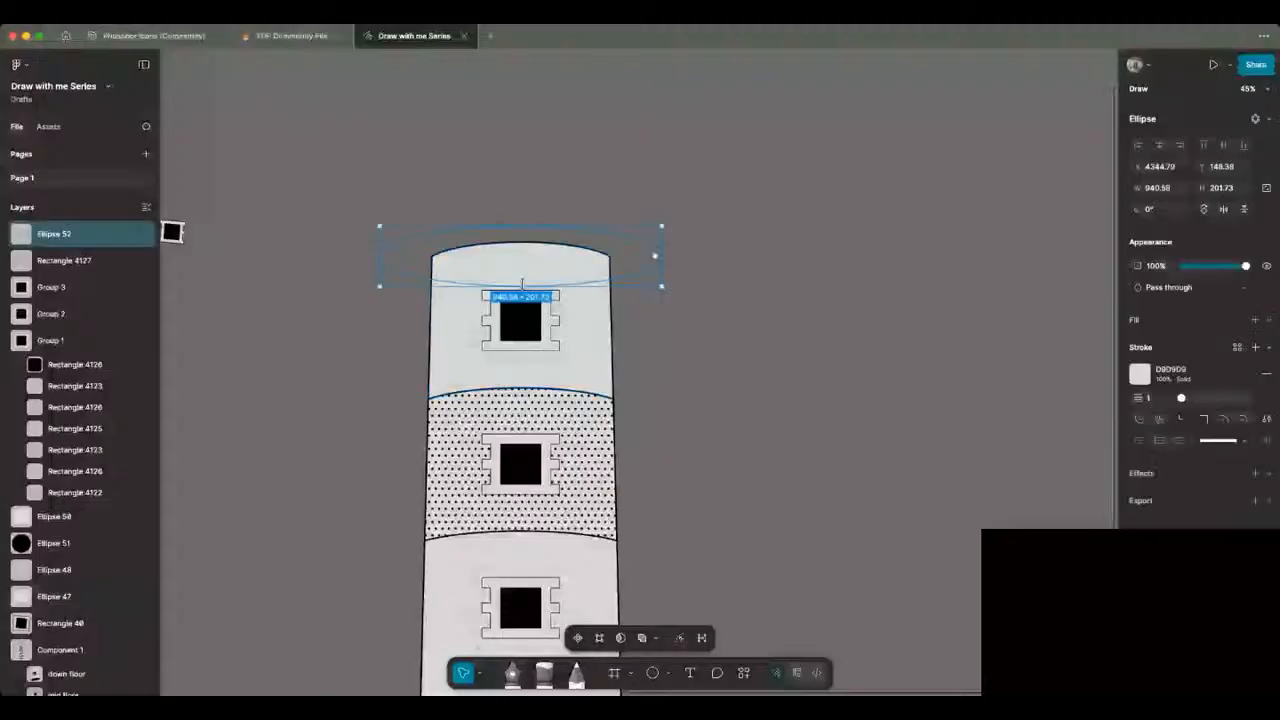
drag(522, 285, 522, 273)
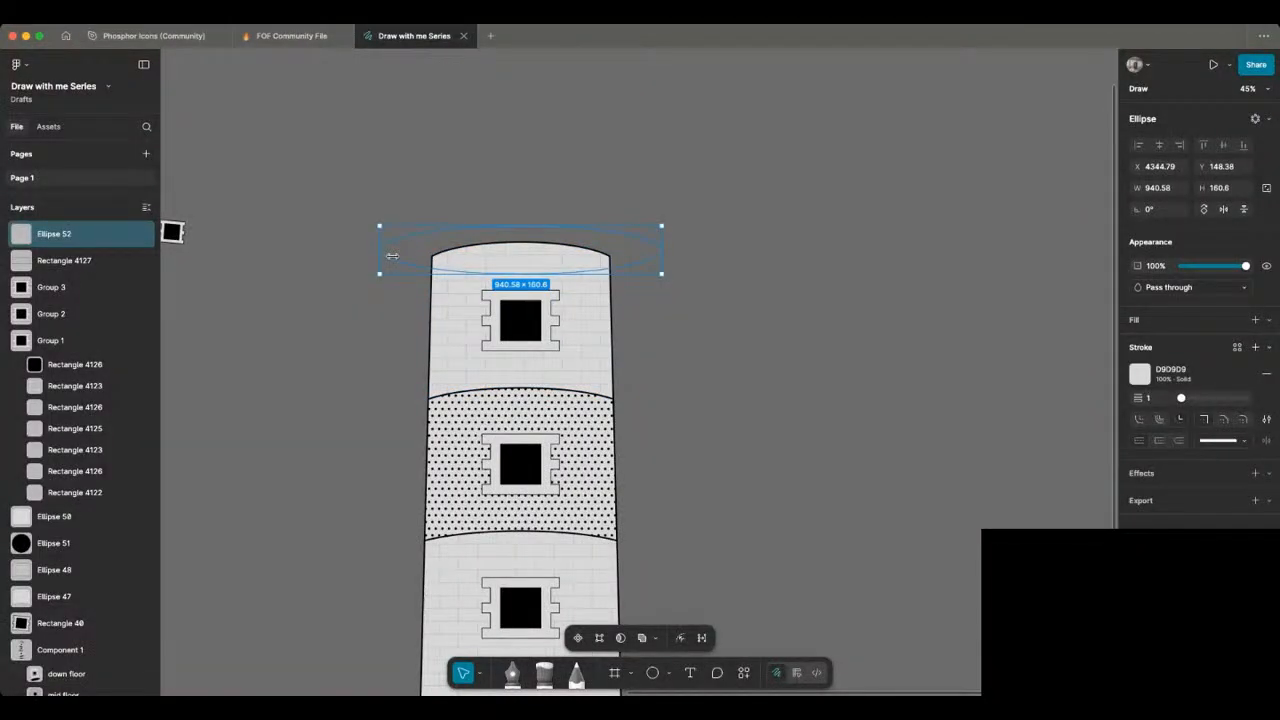
drag(392, 256, 403, 259)
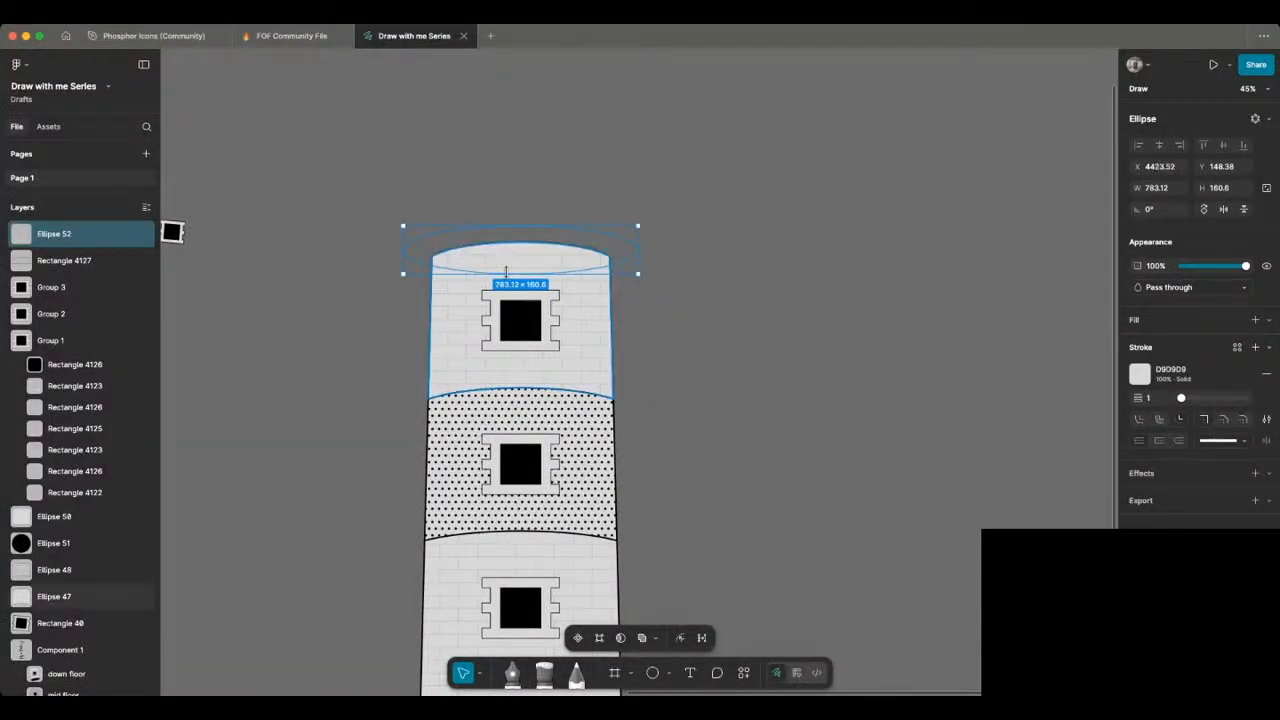
drag(506, 272, 516, 282)
click(713, 337)
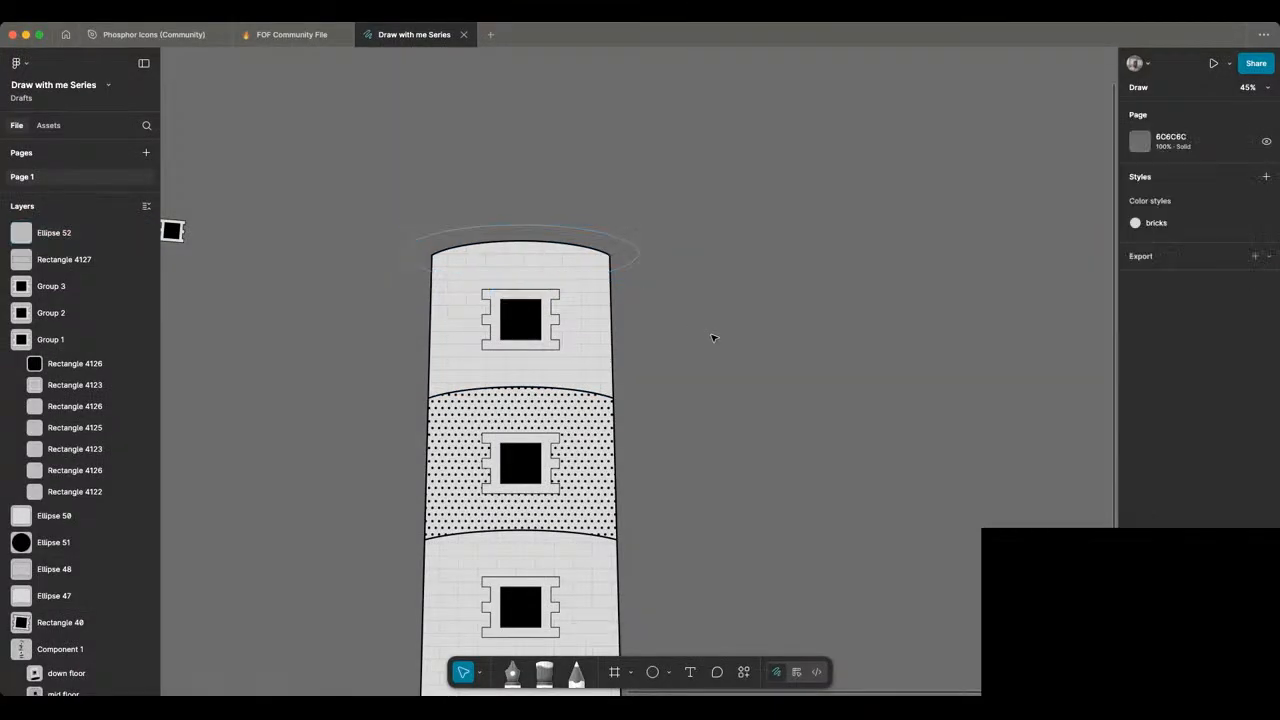
Step: Scale the top ellipse down around its centre to about 675 × 163, slightly wider than the tower
scroll(713, 337, down, 1)
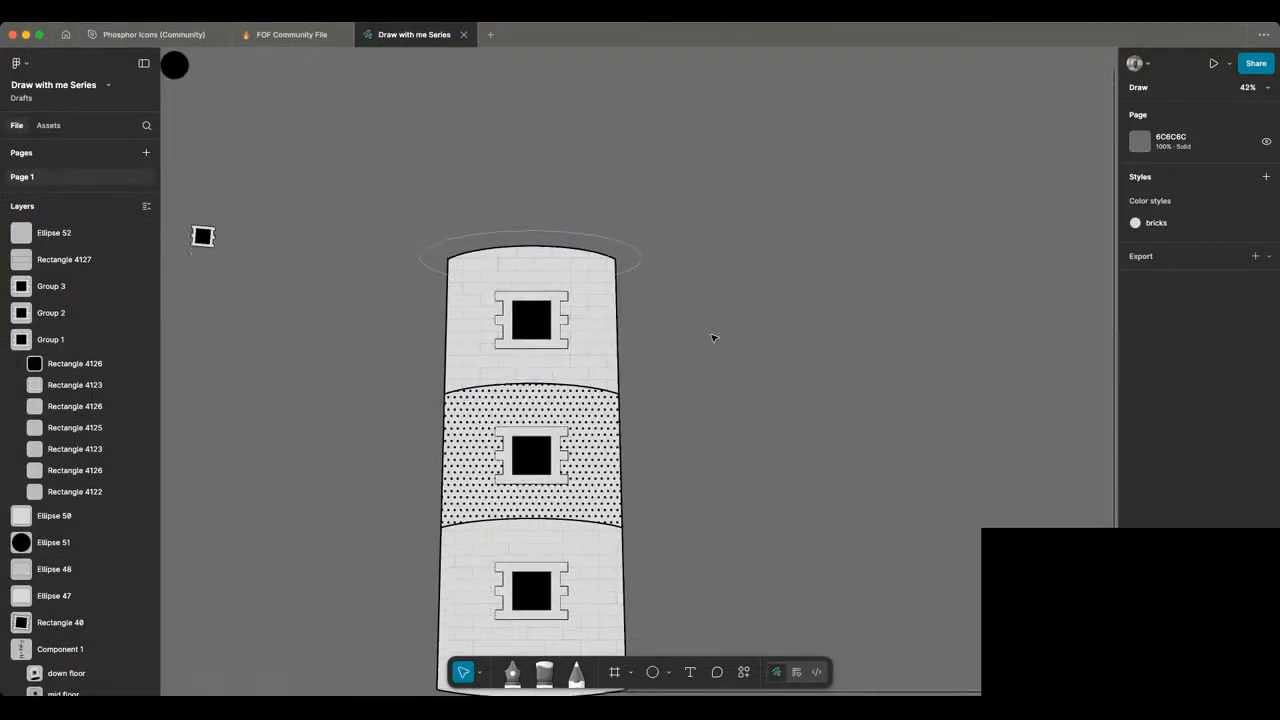
scroll(713, 337, down, 3)
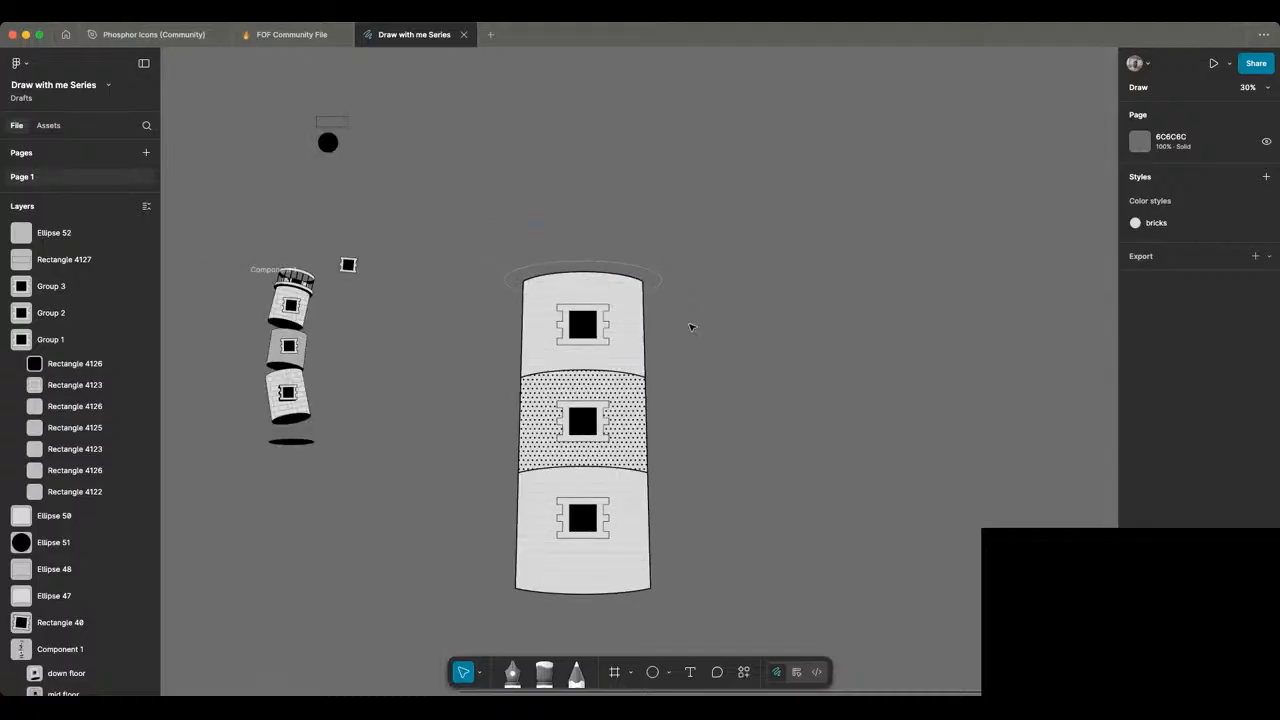
scroll(660, 280, up, 4)
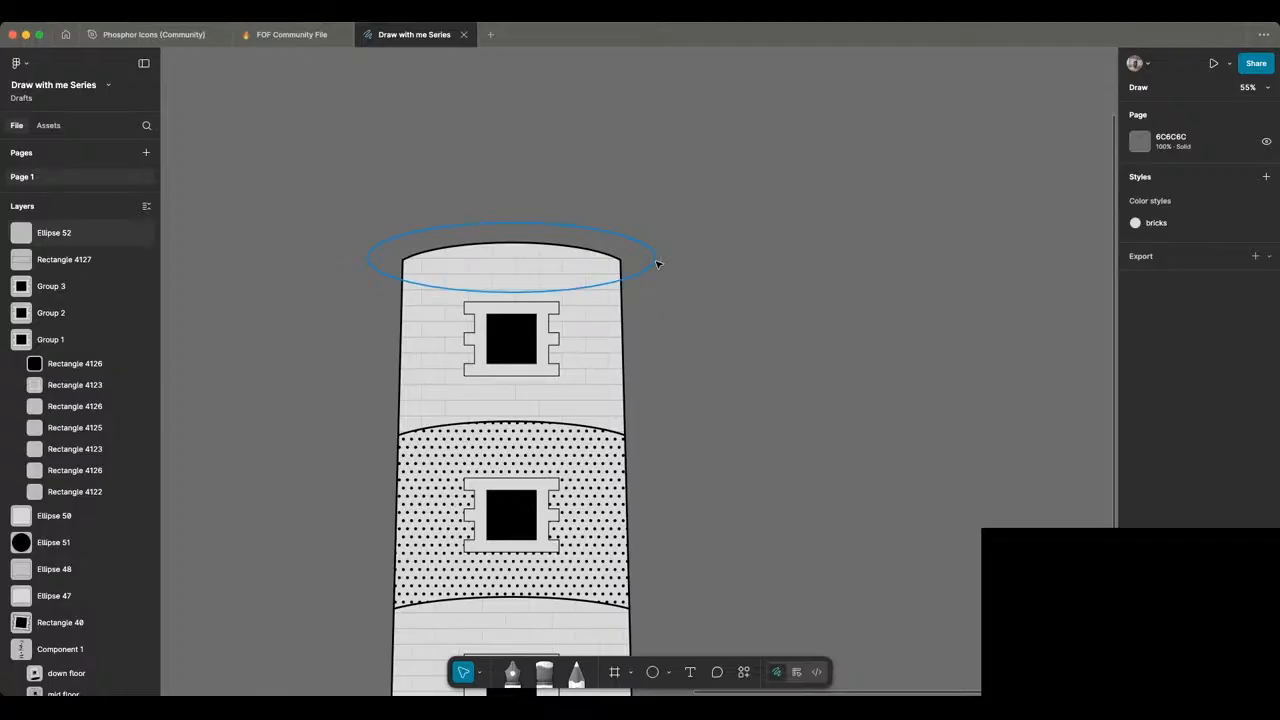
click(657, 264)
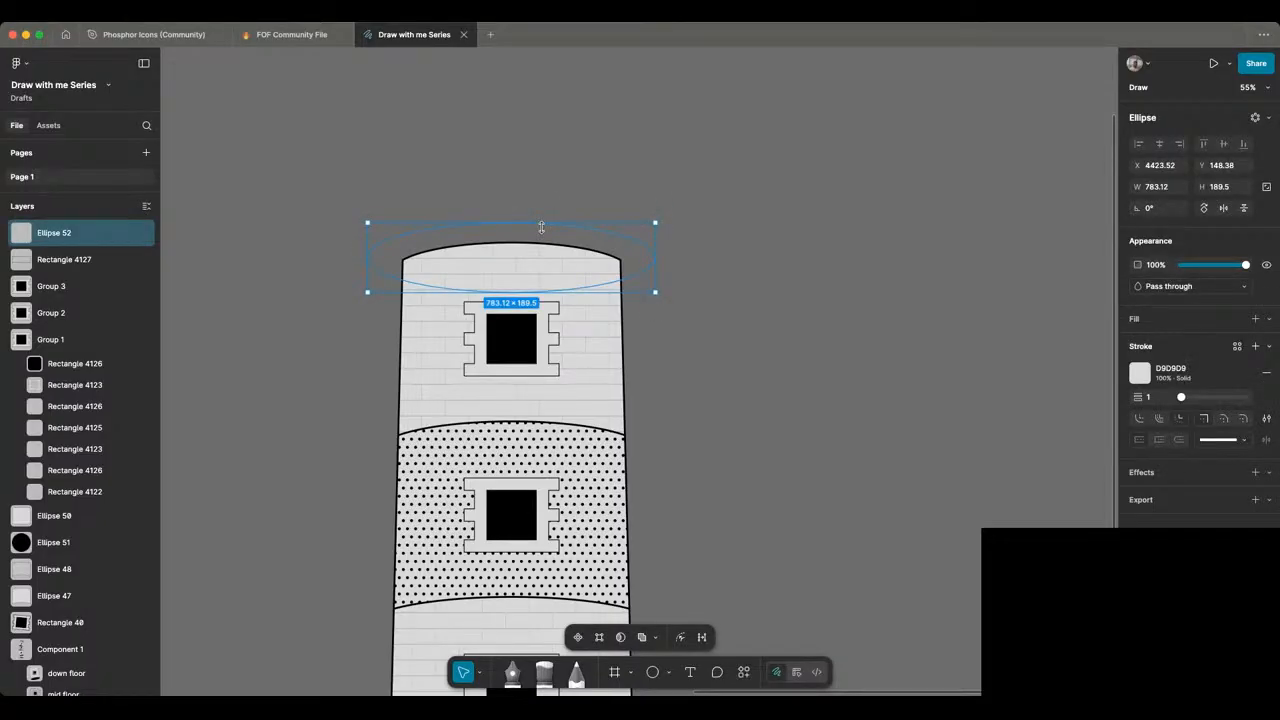
mouse_move(541, 228)
mouse_down()
mouse_move(520, 214)
mouse_move(525, 227)
mouse_up()
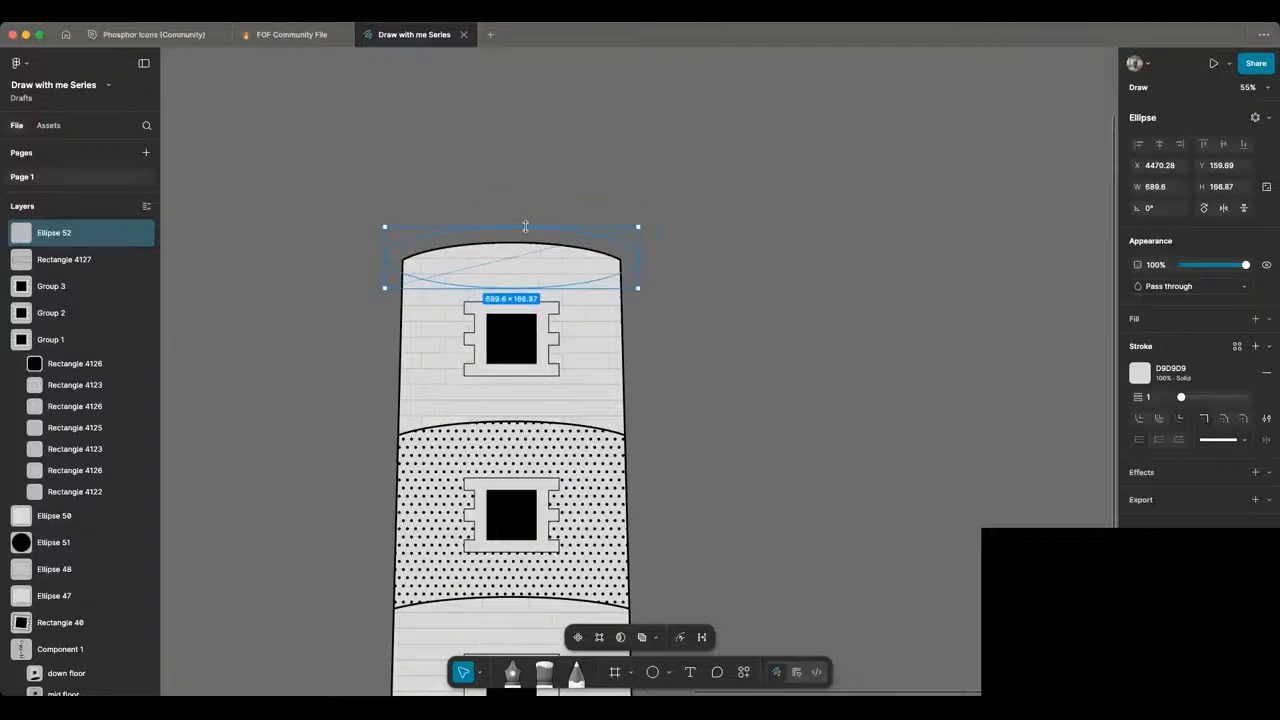
click(600, 183)
scroll(559, 185, down, 3)
scroll(557, 190, up, 3)
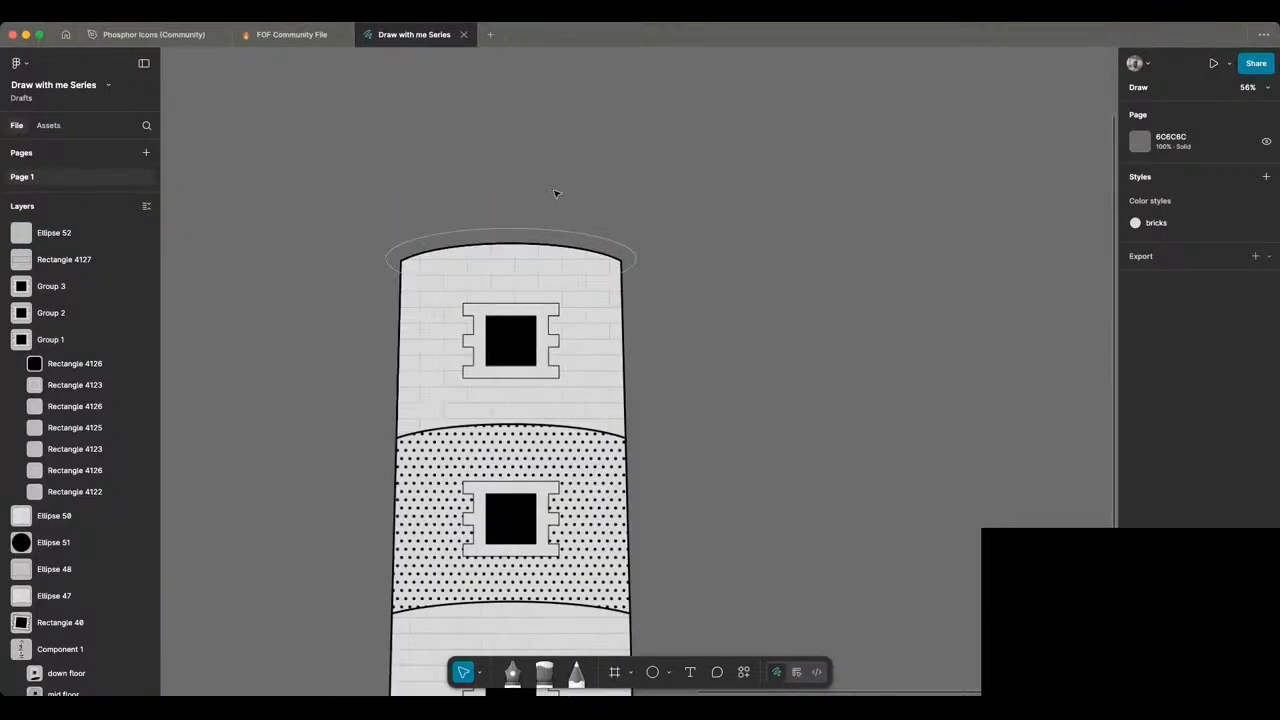
Step: Set the top ellipse's stroke weight to 5
click(533, 231)
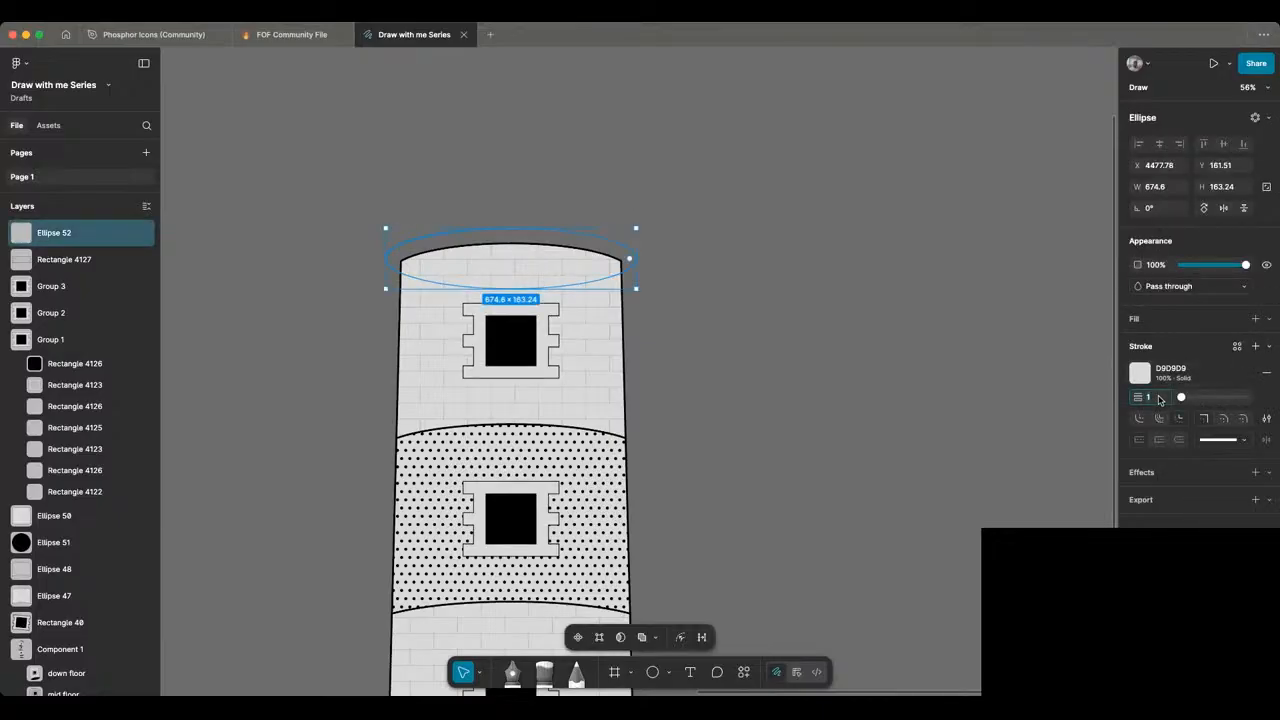
drag(1160, 399, 1095, 404)
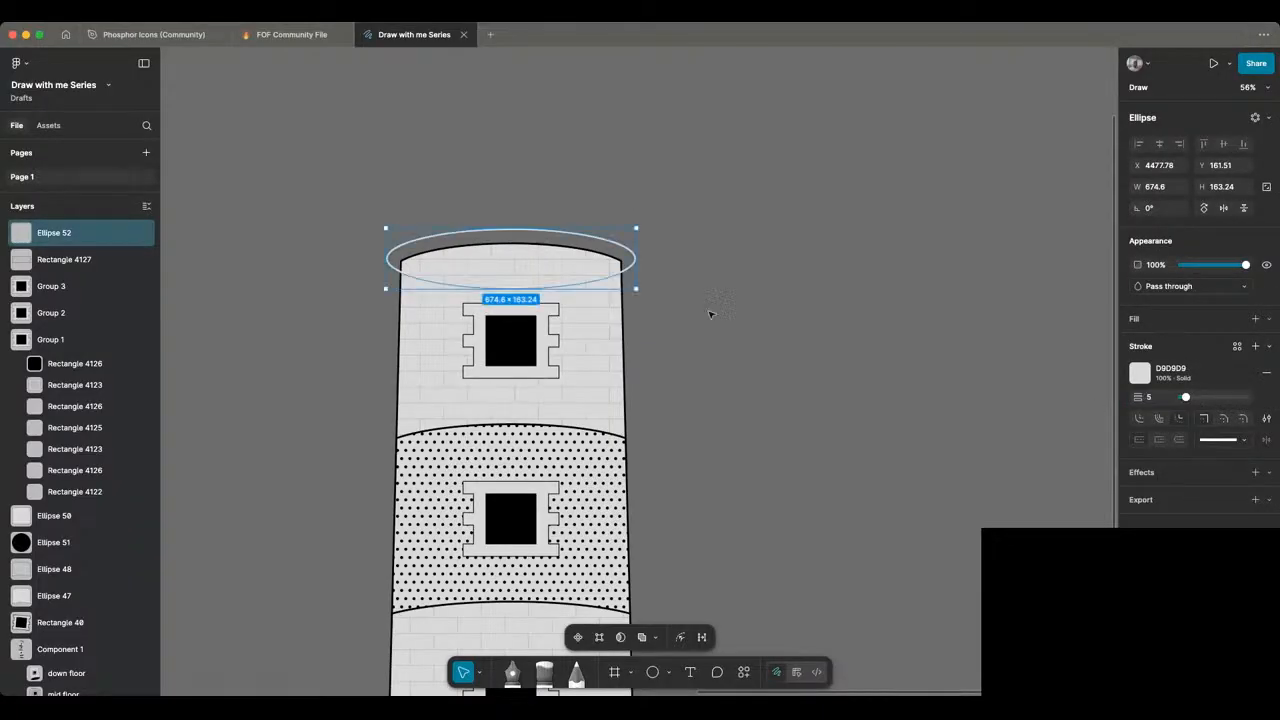
click(680, 270)
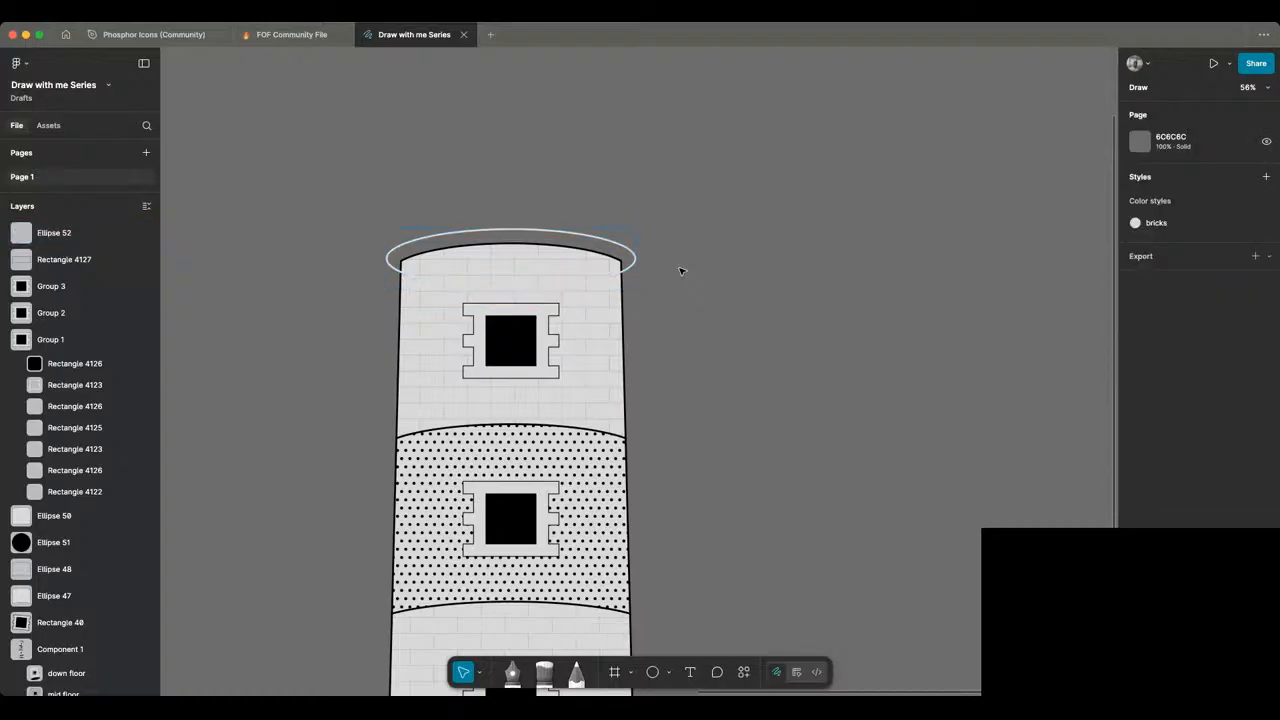
Step: Move the ellipse off the tower into the empty space beside it, aligned with the tower's top edge
scroll(408, 200, right, 2)
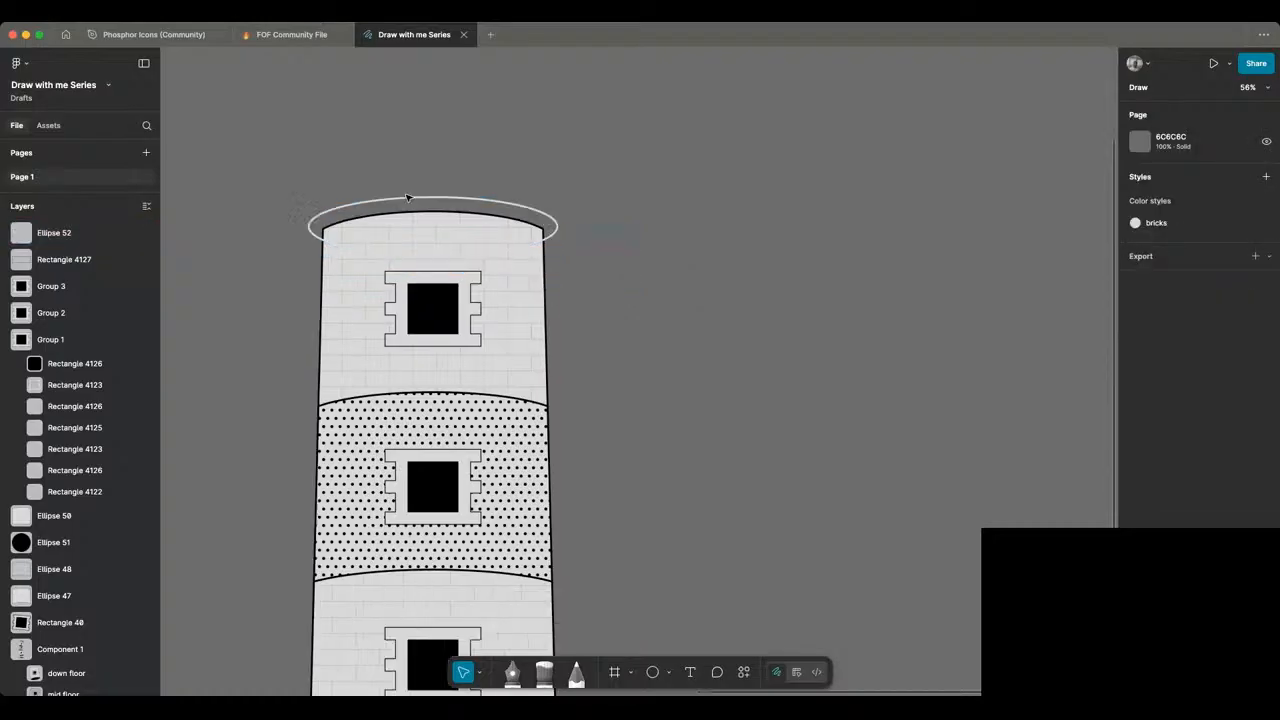
scroll(407, 204, down, 4)
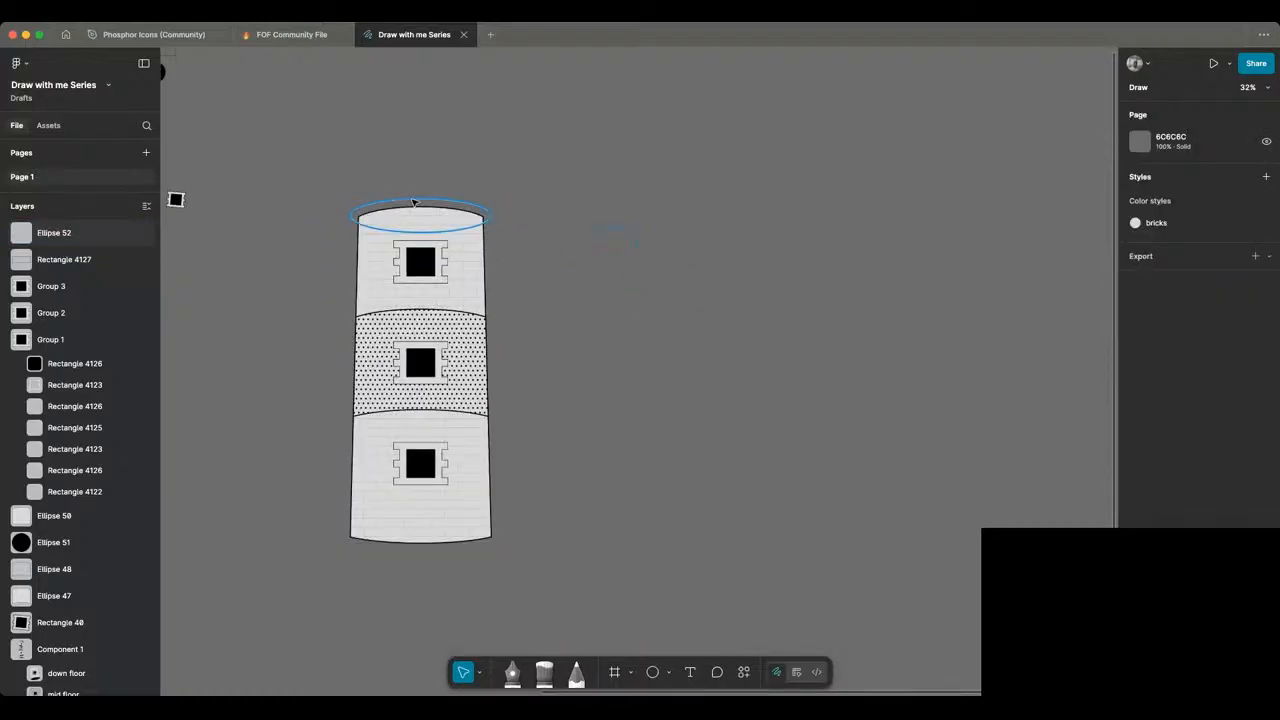
click(414, 205)
drag(414, 205, 716, 191)
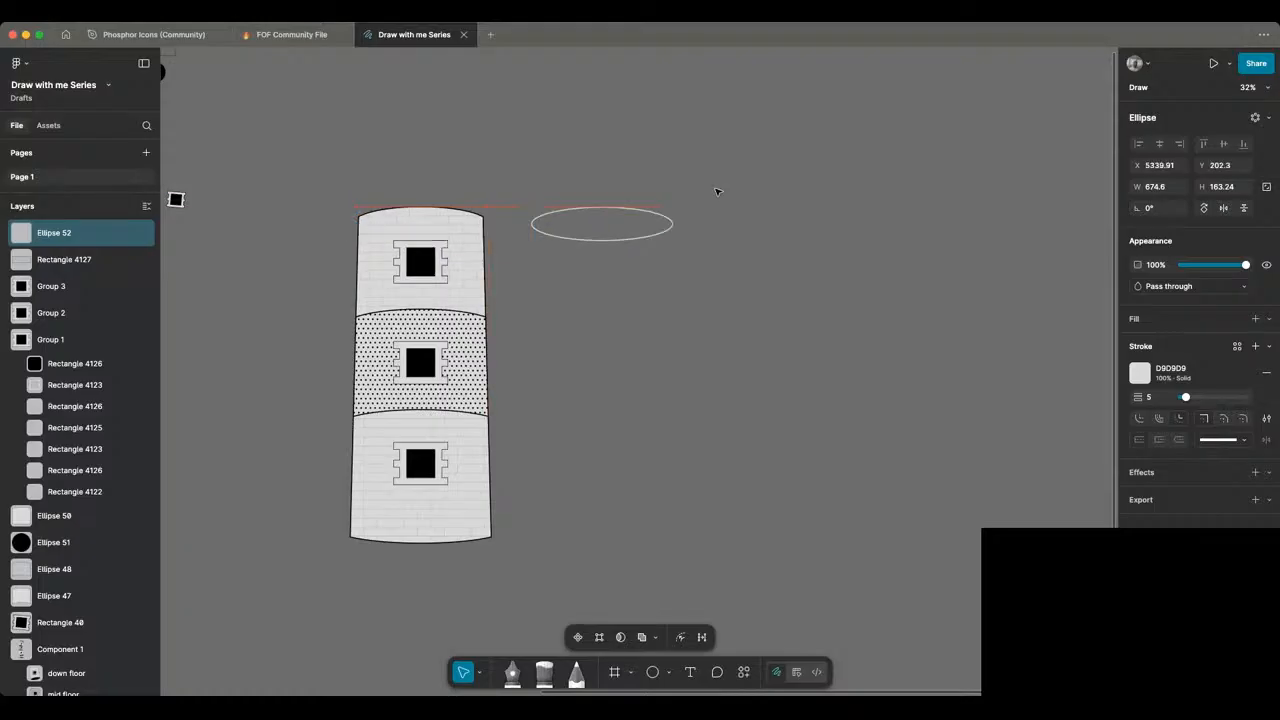
click(718, 191)
Step: Examine the ring and railing lines on the reference tower's top section
scroll(718, 191, up, 1)
scroll(718, 191, right, 1)
scroll(716, 191, left, 5)
scroll(716, 191, right, 1)
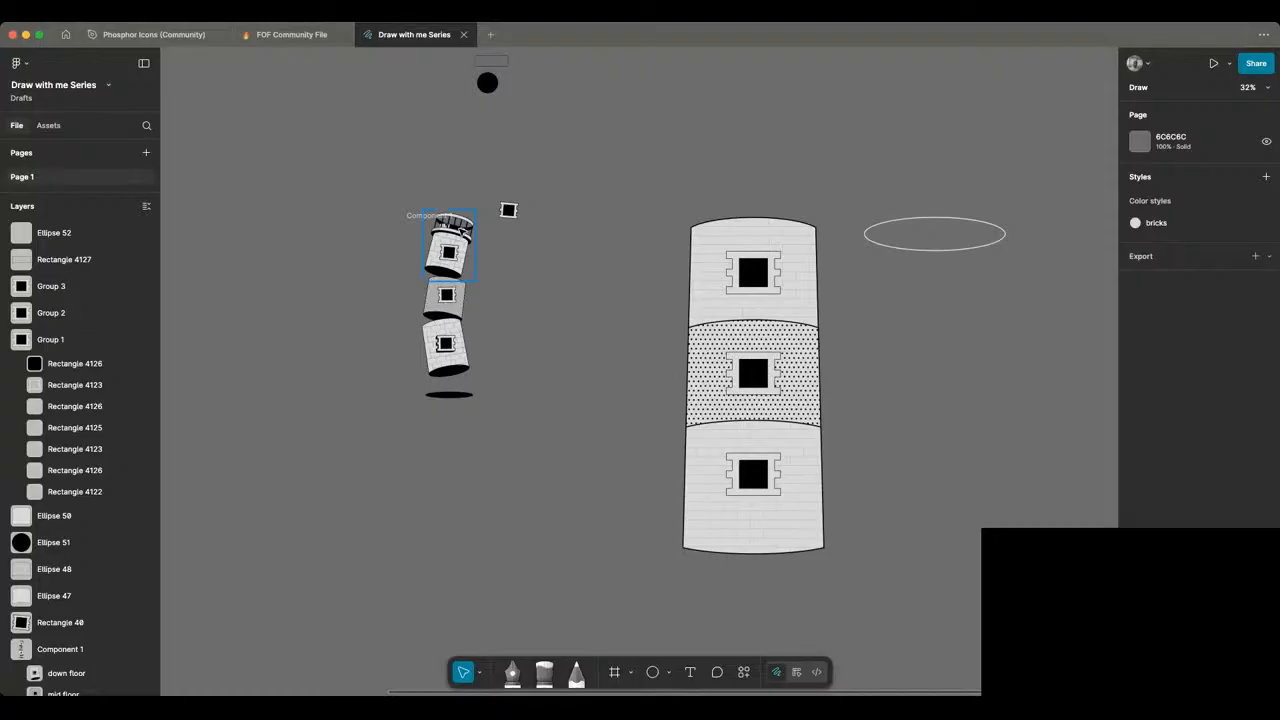
click(450, 230)
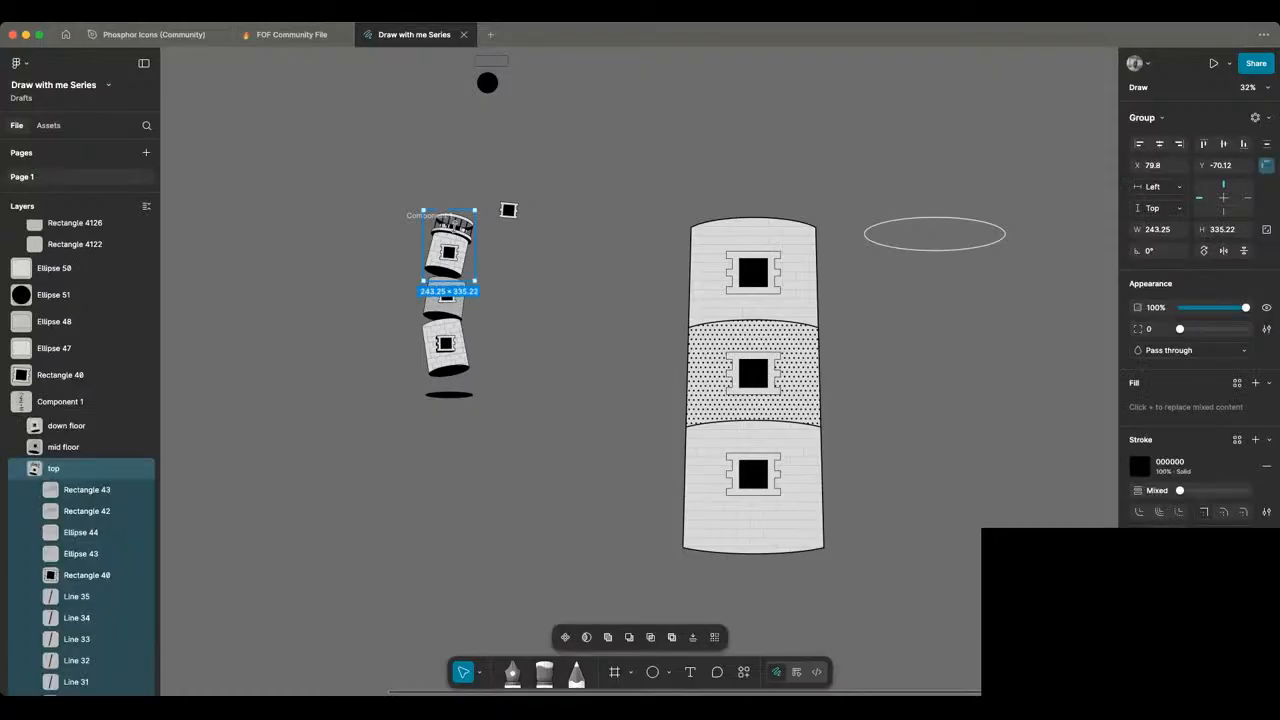
double_click(453, 230)
scroll(454, 228, up, 5)
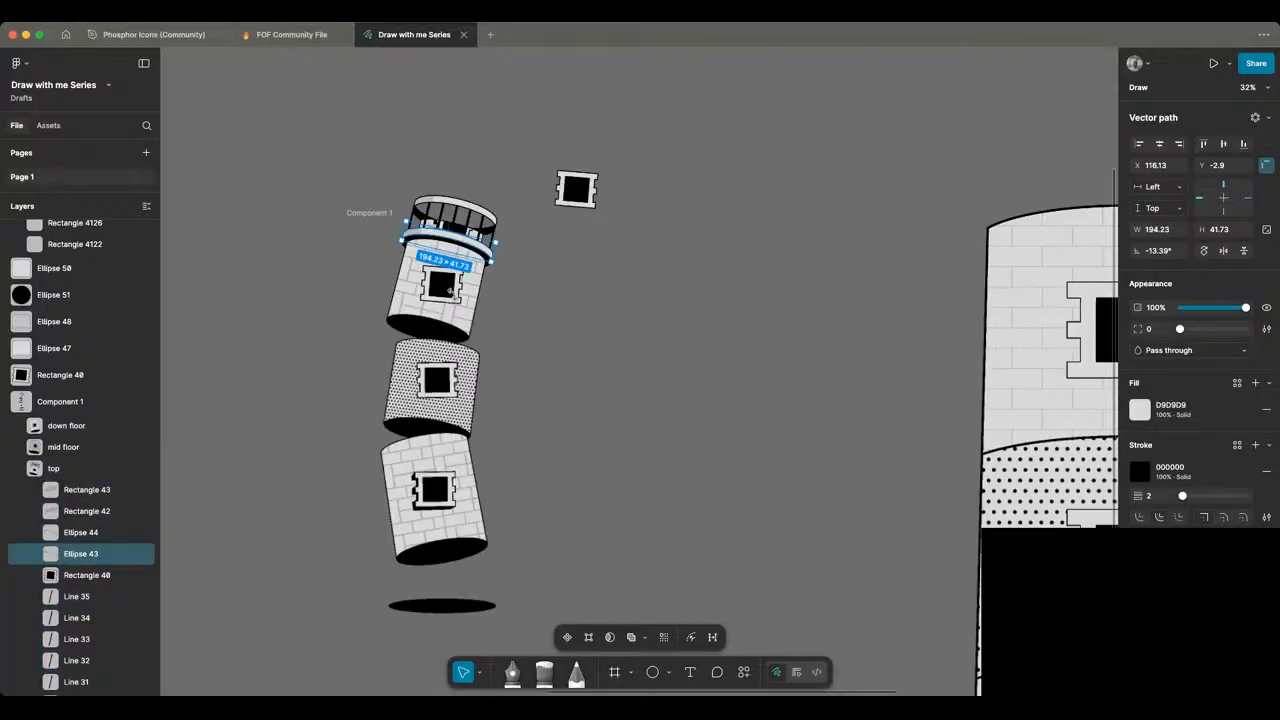
click(452, 290)
click(471, 225)
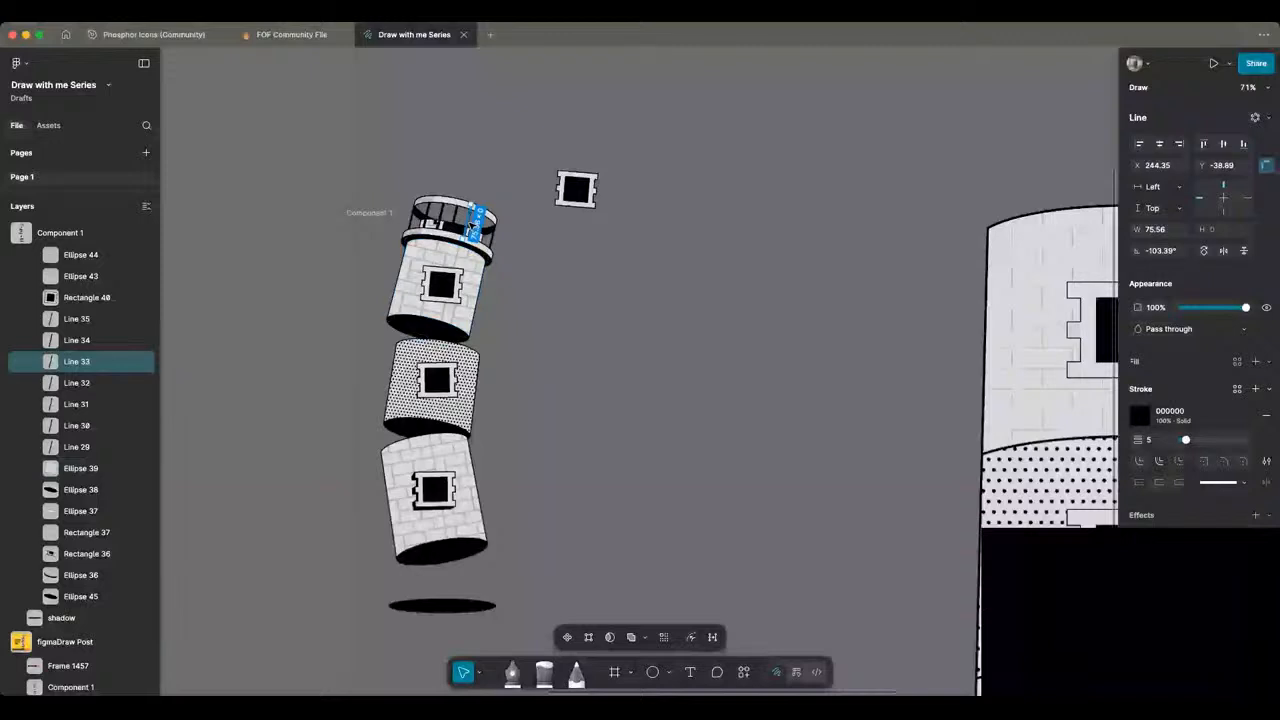
Step: Duplicate the ellipse straight up and nudge the copy to Y 146.12 so the two rings overlap
scroll(368, 229, right, 5)
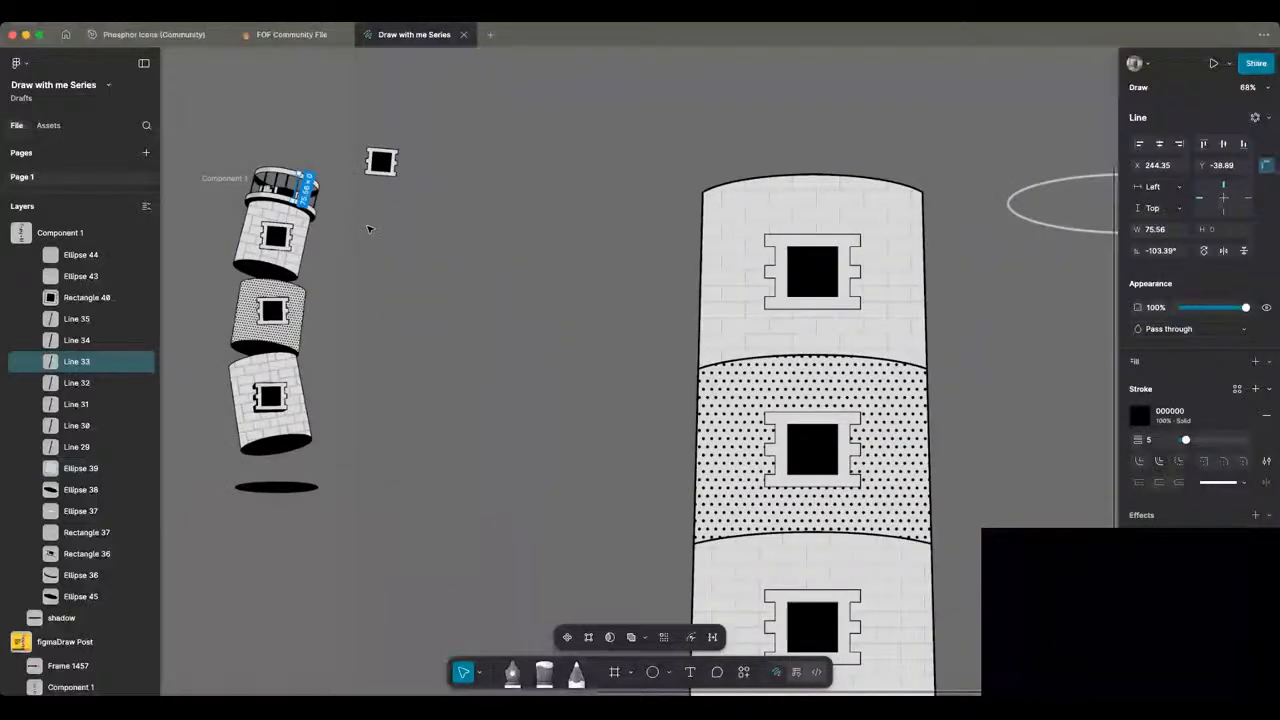
scroll(368, 229, down, 3)
scroll(368, 229, right, 4)
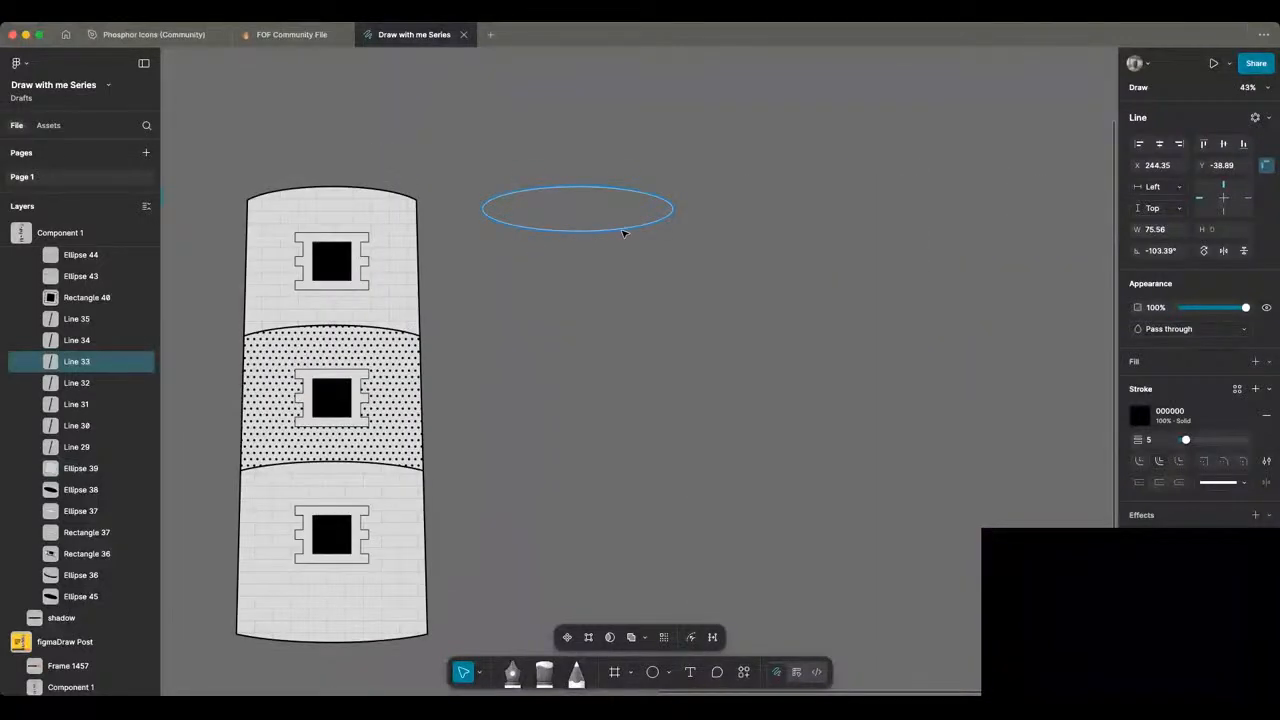
click(622, 230)
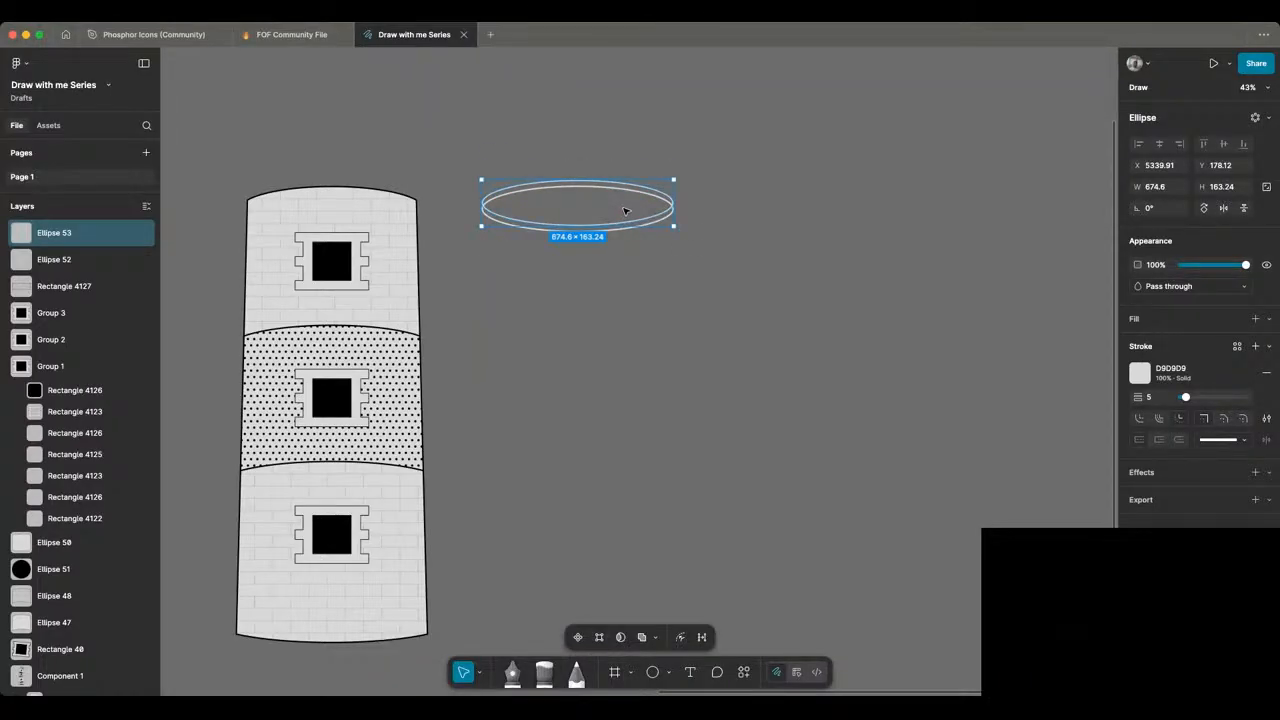
key(Up)
key(Up)
key(Up)
key(Up)
key(Up)
key(Up)
key(Up)
key(Up)
key(Up)
key(Up)
key(Up)
key(Up)
key(Up)
key(Up)
key(Up)
key(Up)
key(Up)
key(Up)
key(Up)
key(Up)
key(Up)
key(Up)
key(Up)
key(Up)
key(Up)
key(Up)
key(Up)
key(Up)
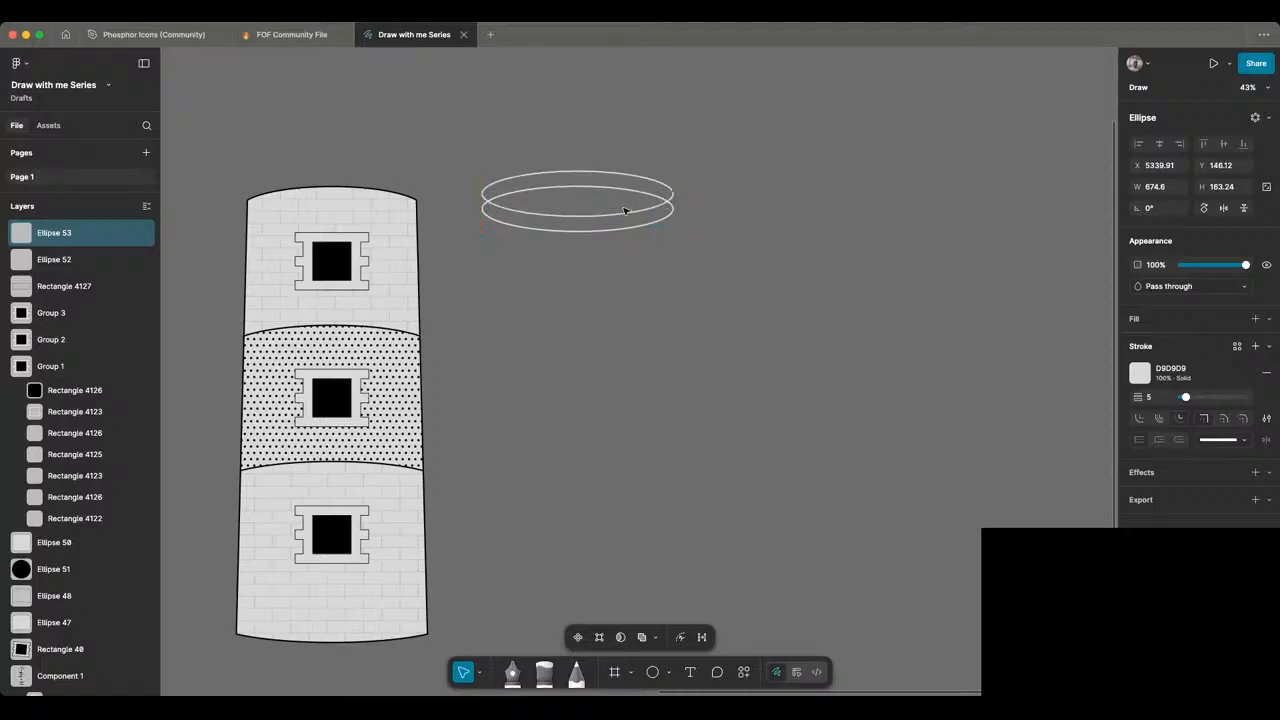
key(Up)
key(Up)
key(Up)
key(Up)
key(Up)
key(Up)
key(Up)
key(Up)
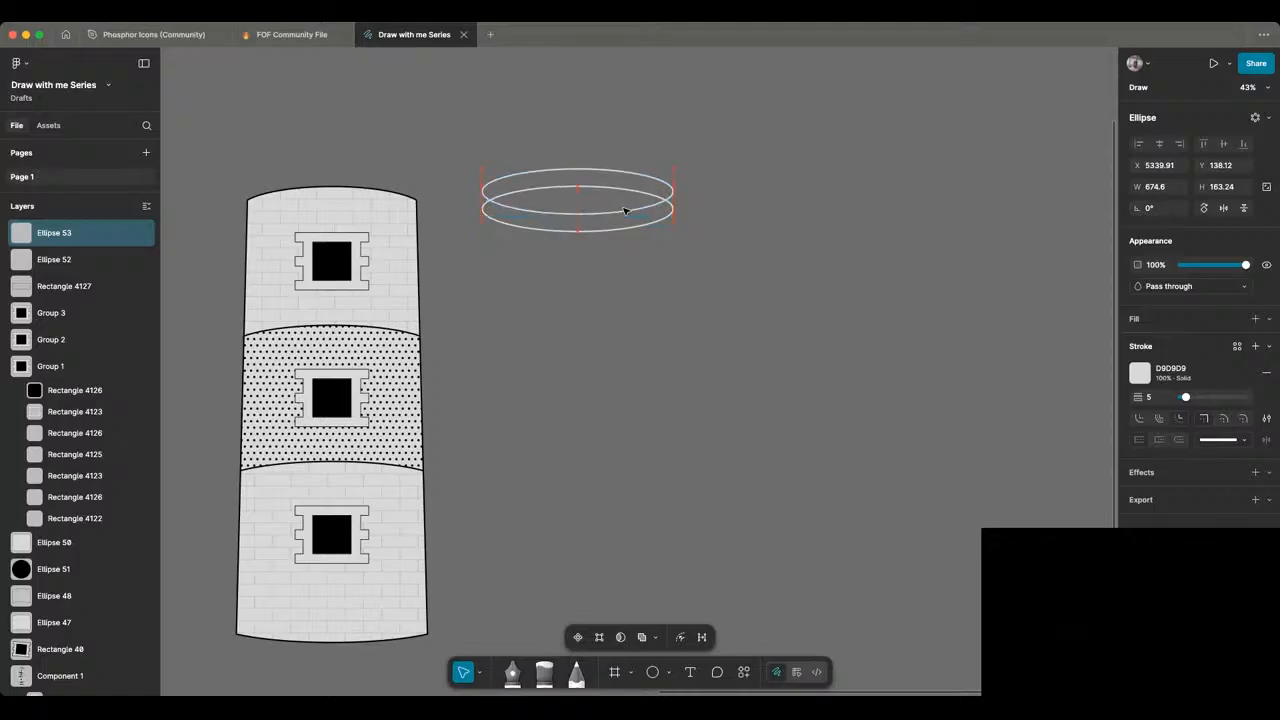
key(Down)
key(Down)
key(Down)
key(Down)
key(Down)
key(Down)
key(Down)
key(Down)
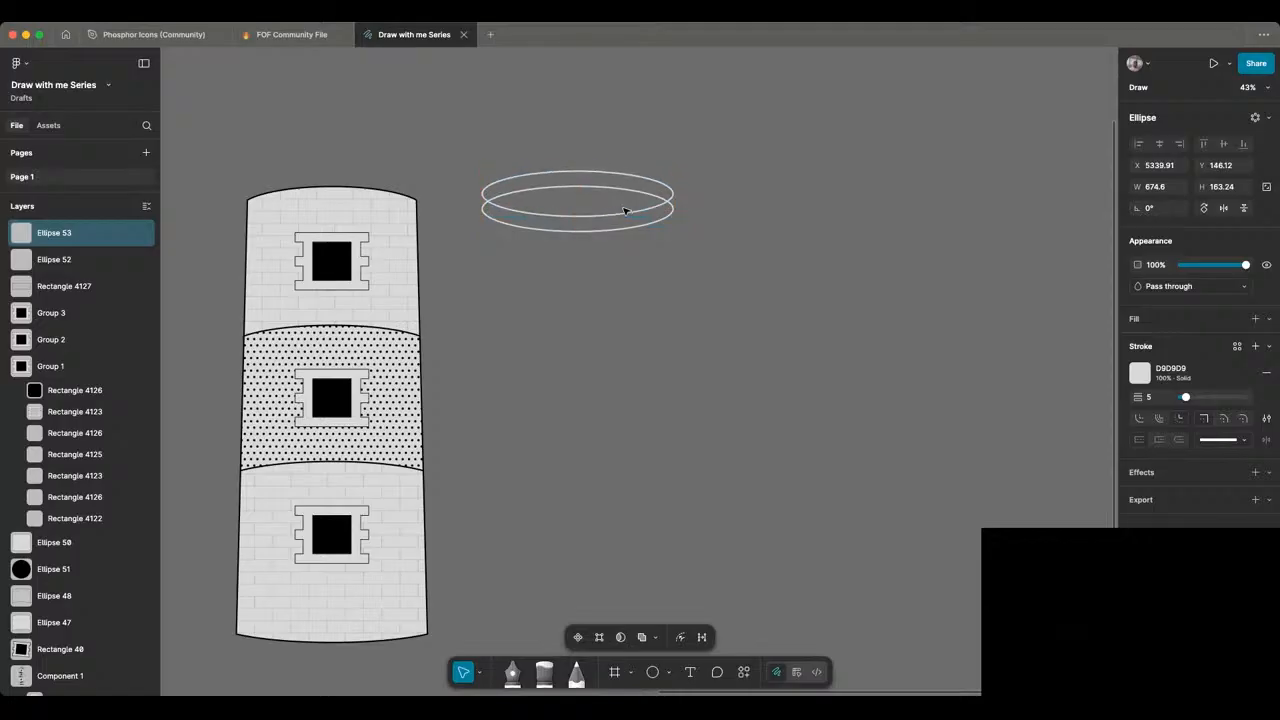
click(566, 351)
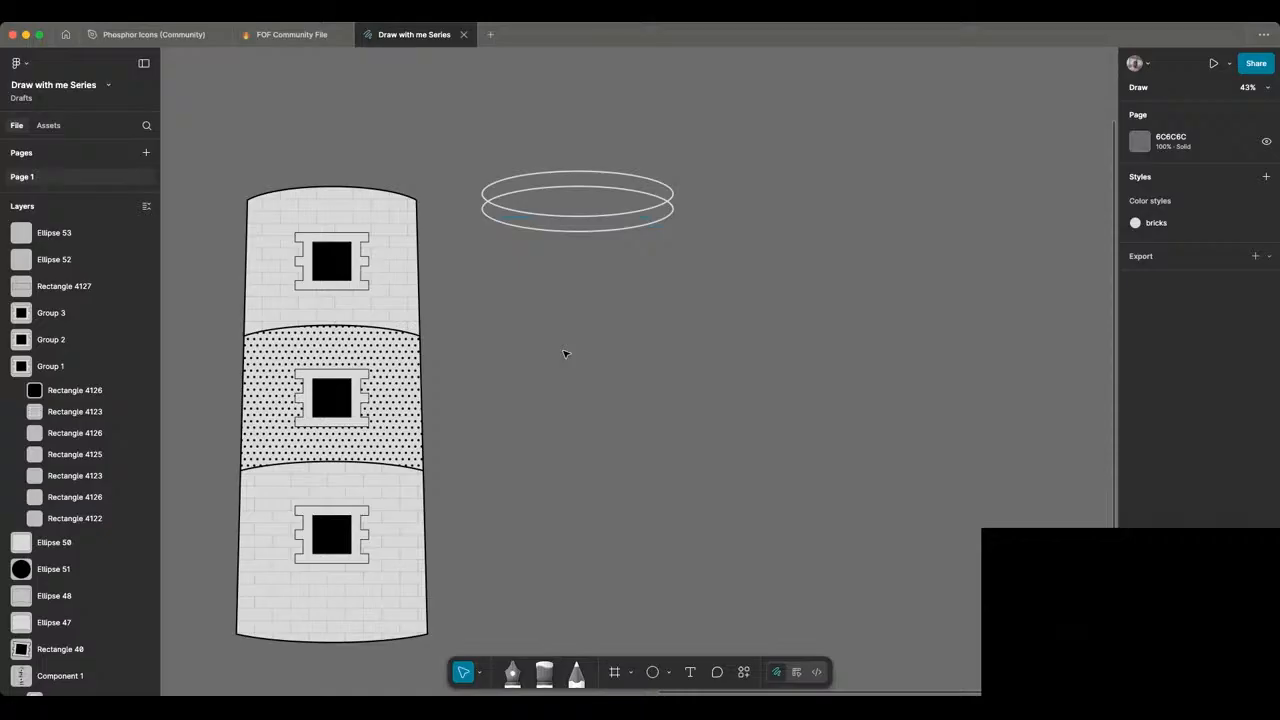
Step: Raise the upper ring slightly to Y 140.29 while keeping it aligned with the lower ring
scroll(566, 353, right, 1)
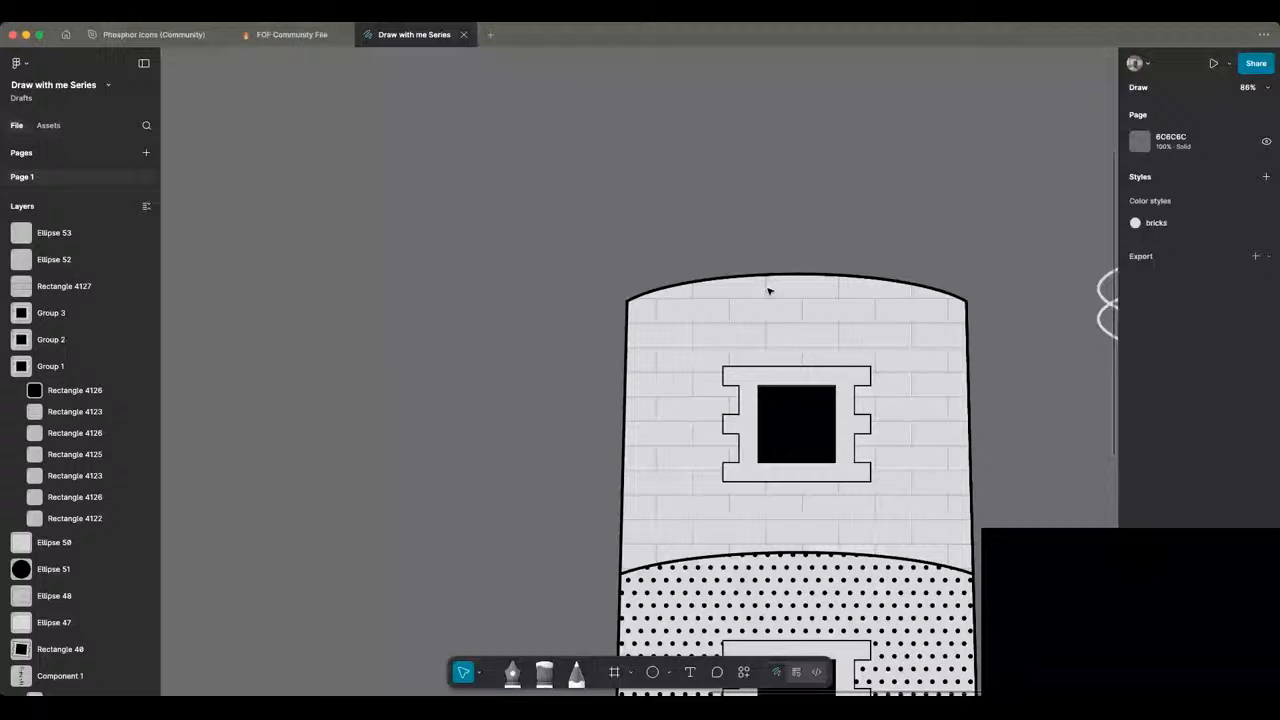
scroll(769, 291, right, 10)
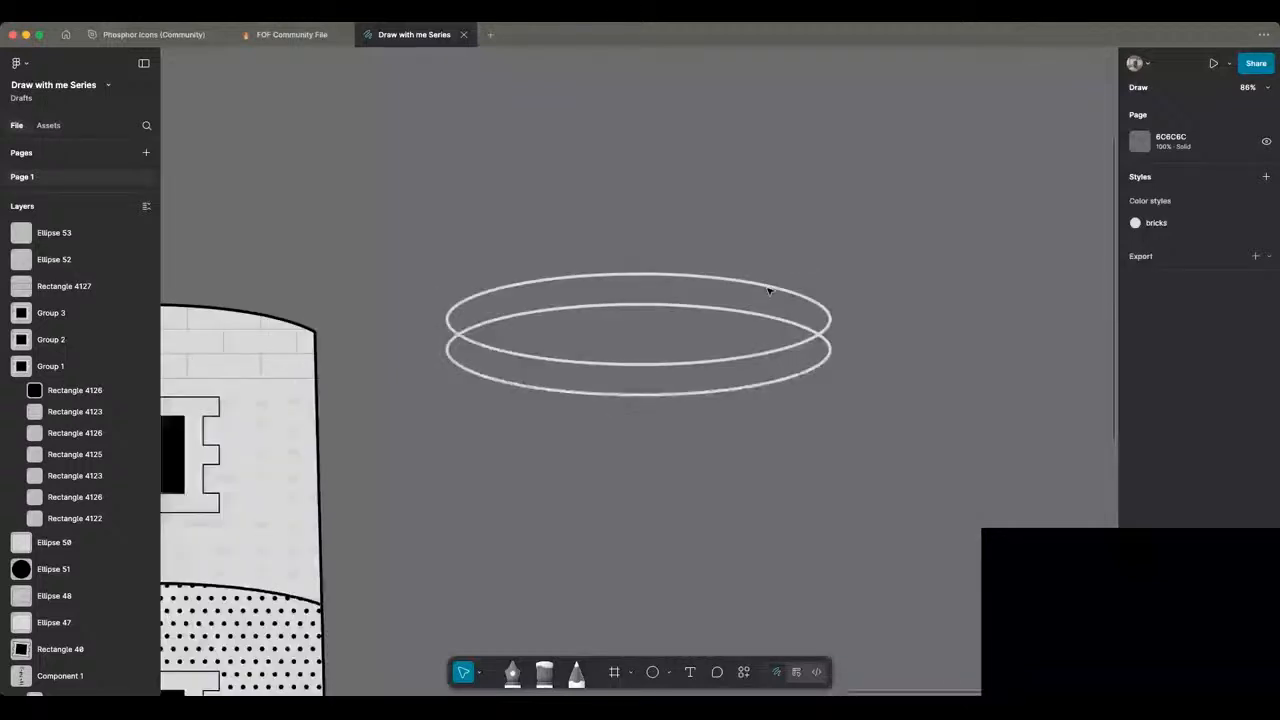
scroll(769, 291, right, 3)
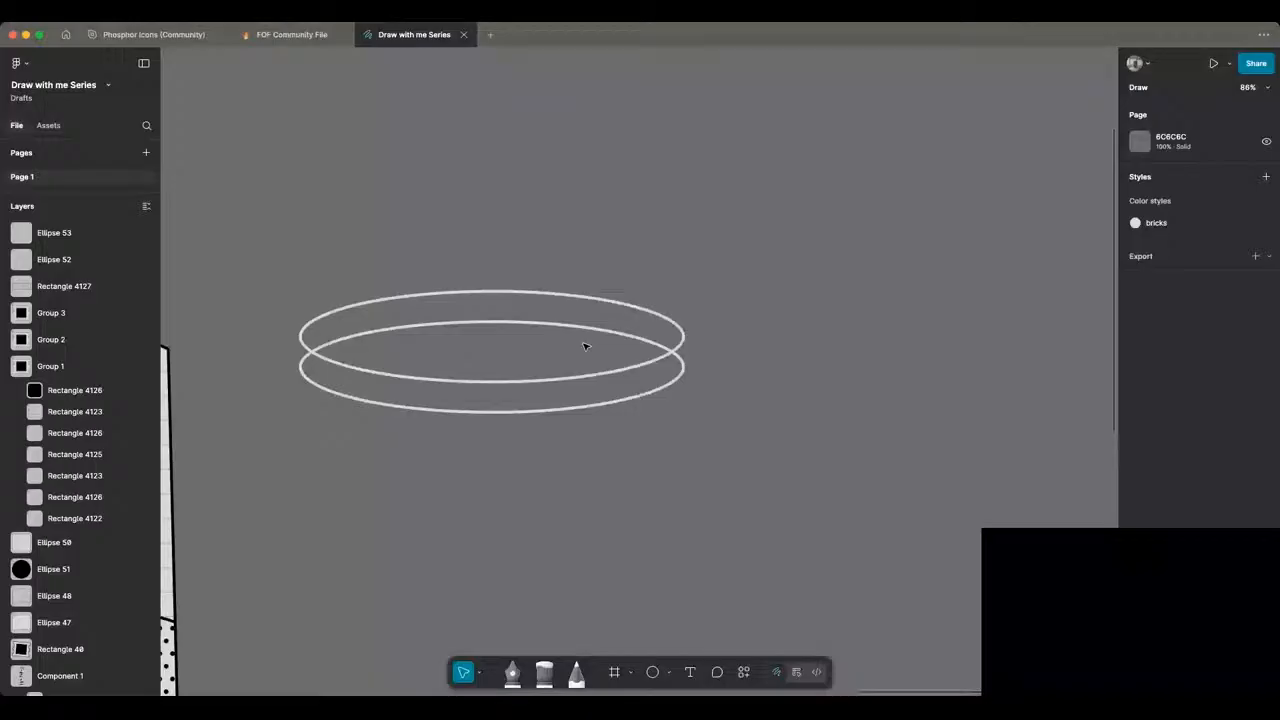
click(556, 295)
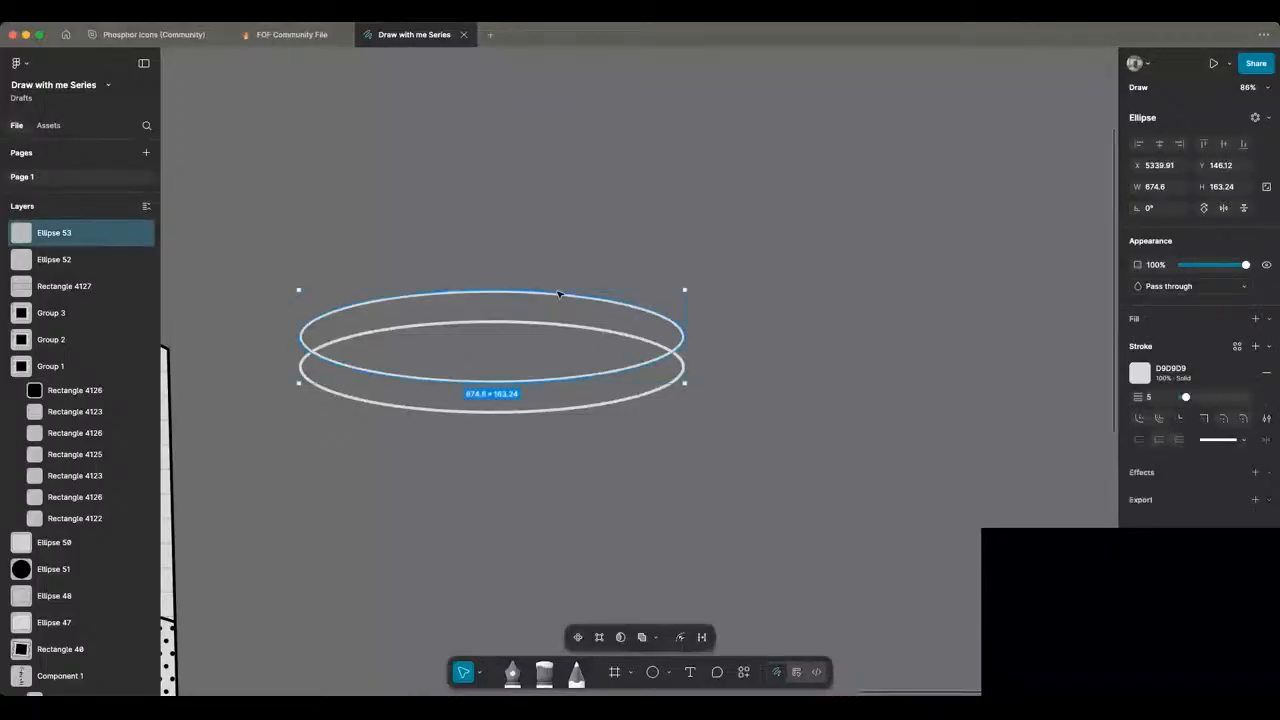
drag(558, 294, 558, 295)
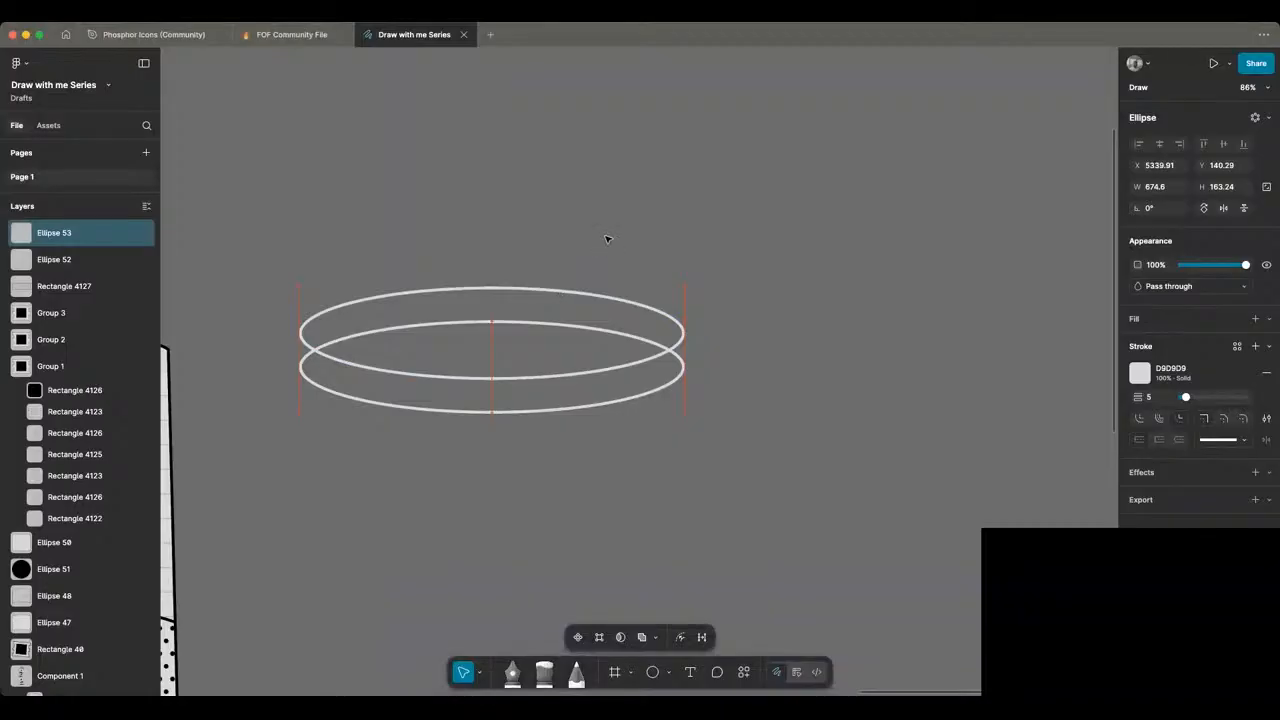
click(347, 244)
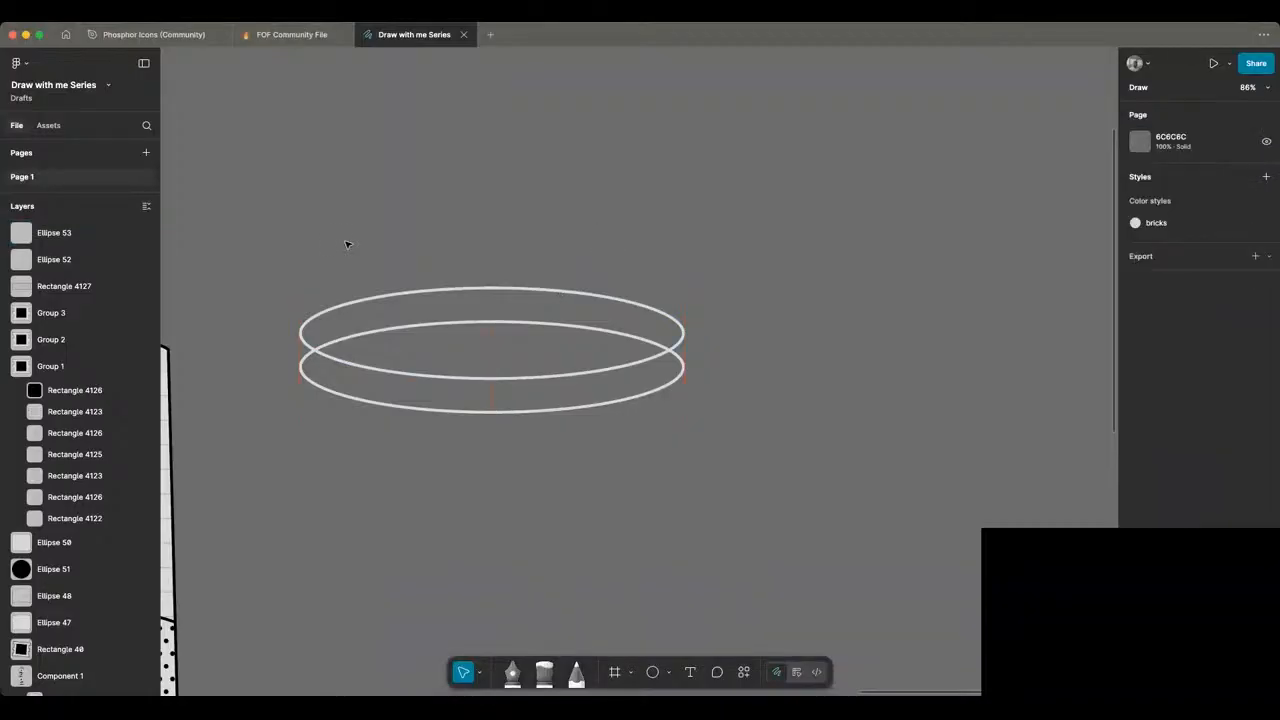
Step: Draw a rectangle about 688 × 290 around both rings and swap its fill for a stroke
key(r)
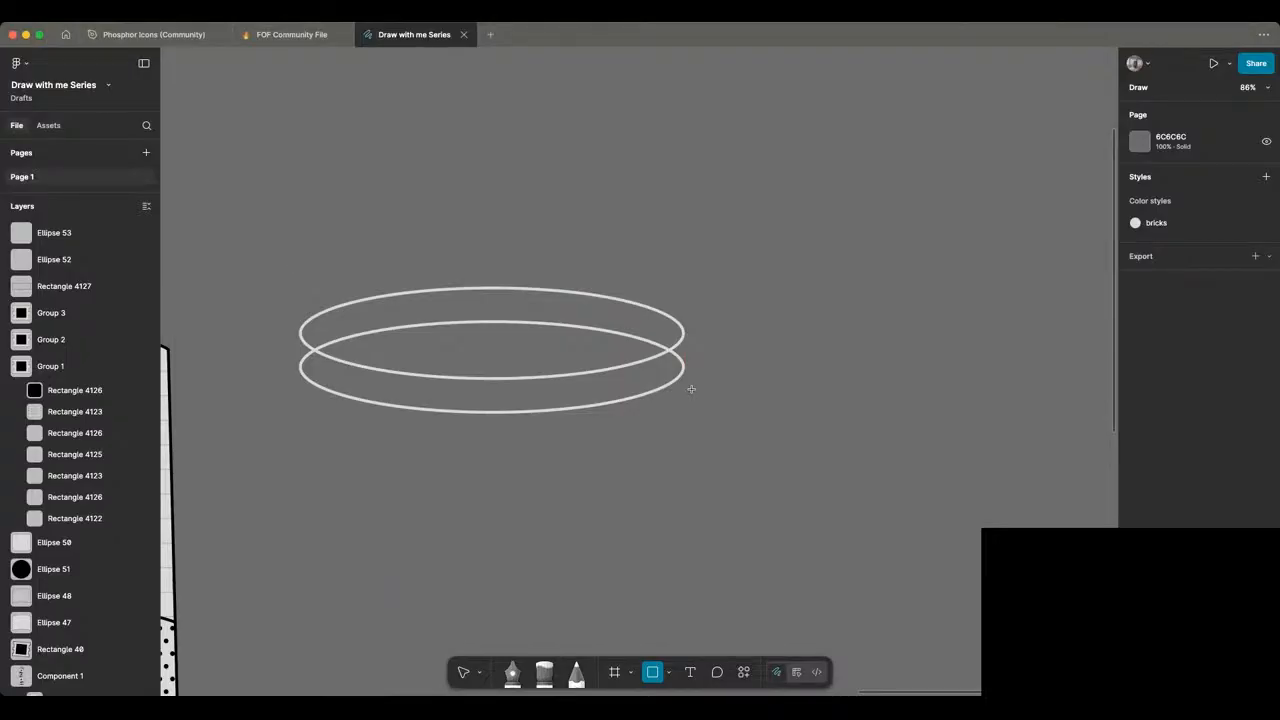
drag(299, 259, 692, 424)
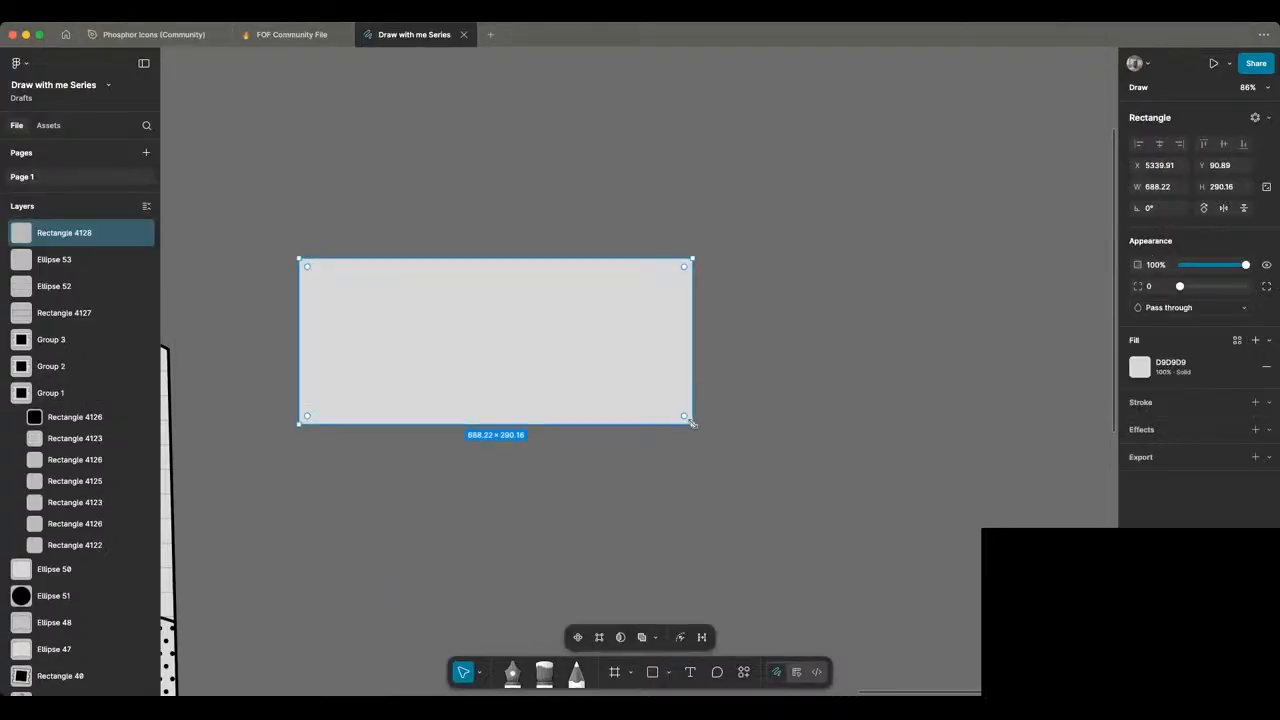
key(shift+x)
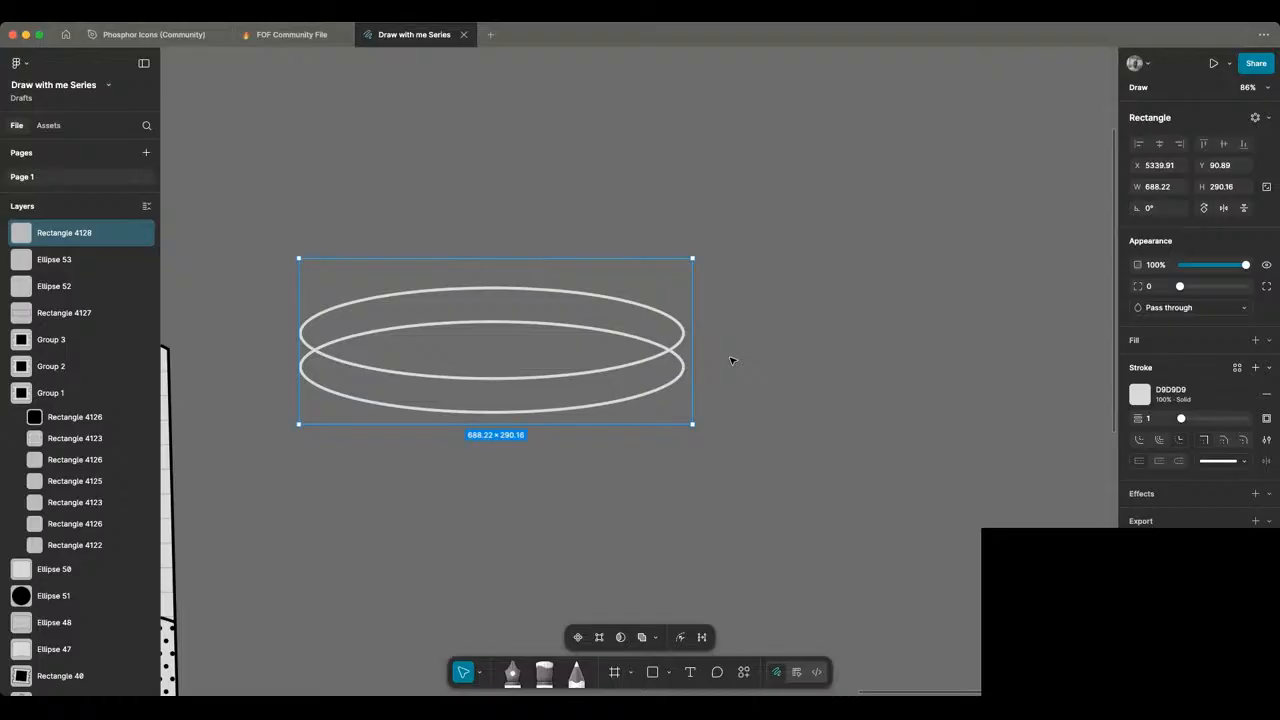
click(727, 309)
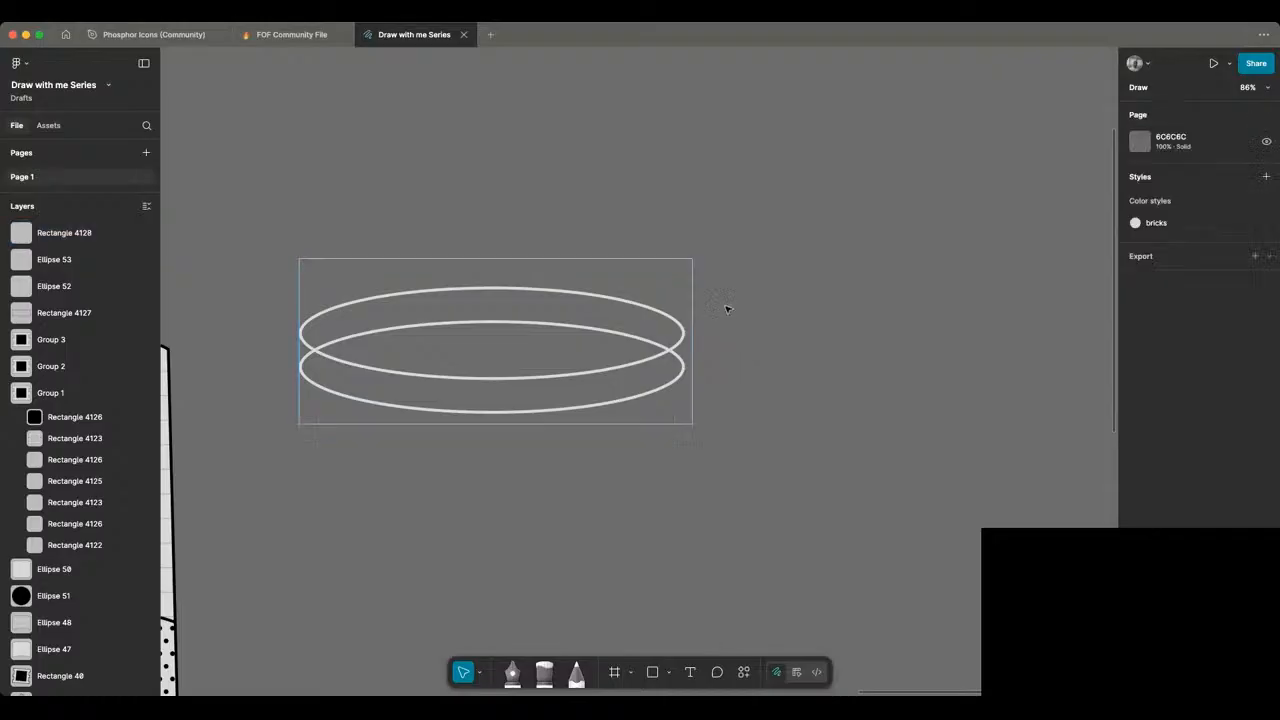
Step: Set the surrounding rectangle's width to 674.6 to match the rings
click(507, 289)
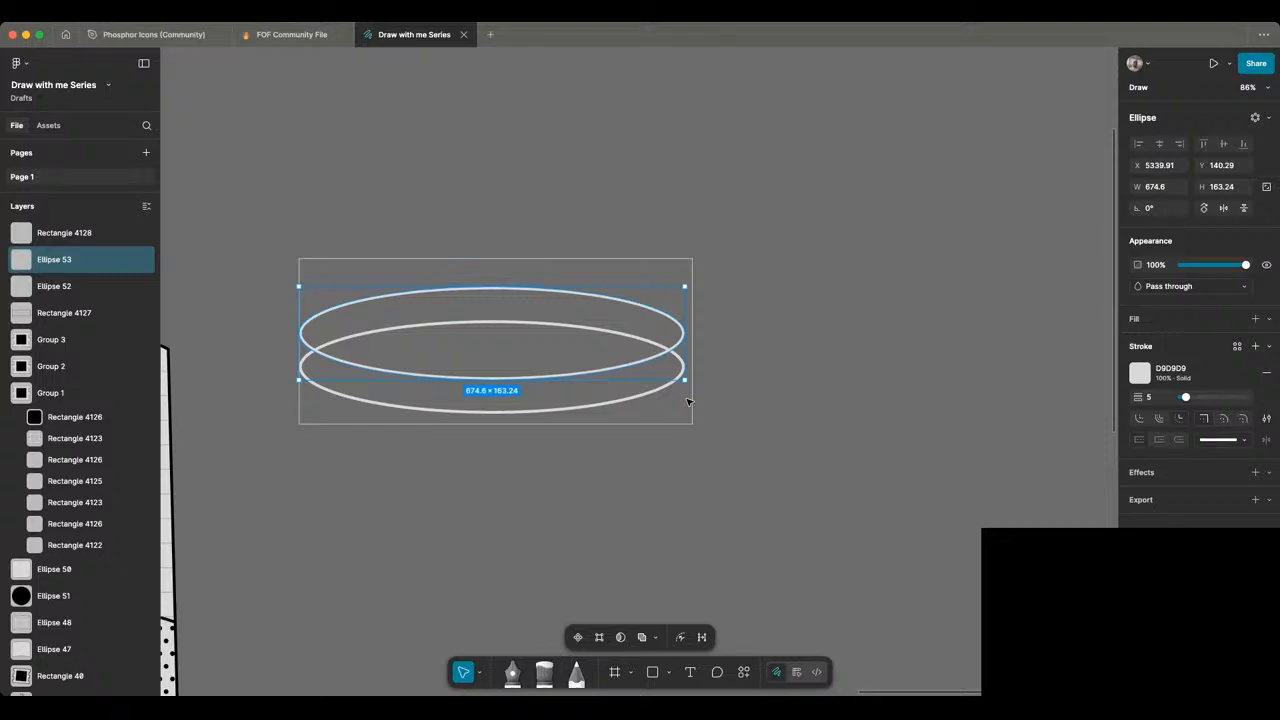
click(1174, 189)
click(596, 261)
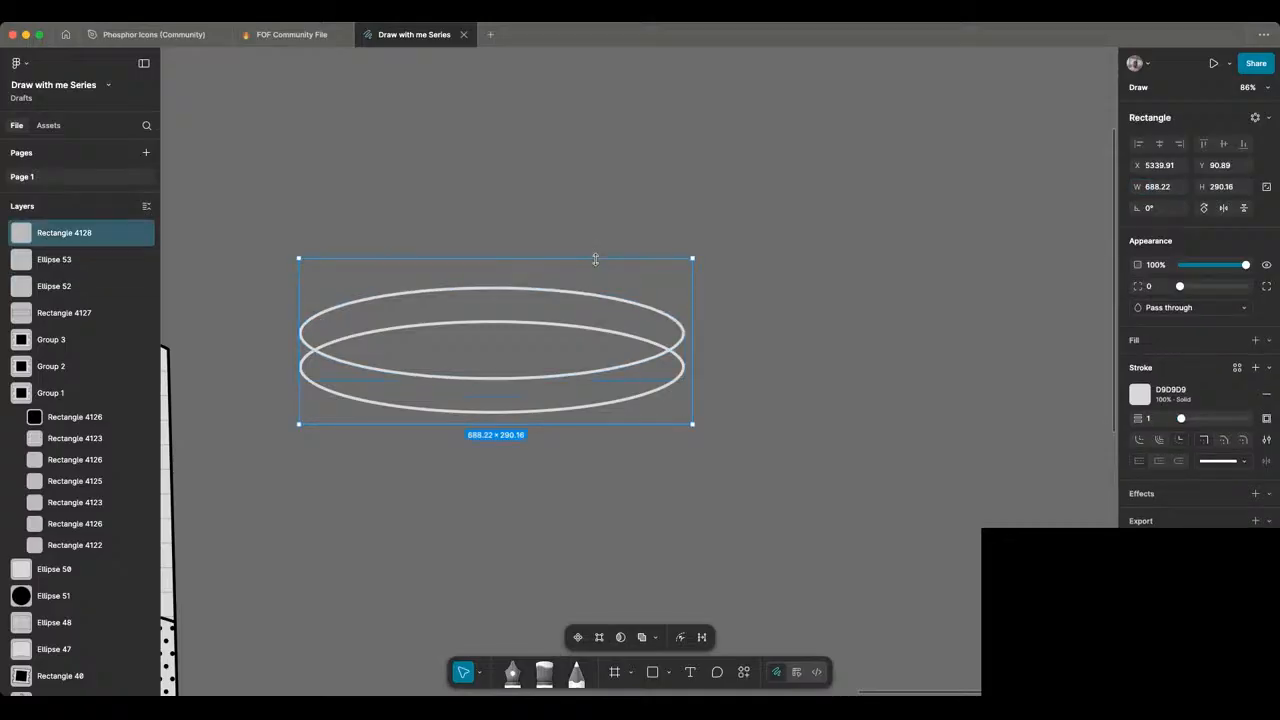
click(1174, 187)
key(Return)
click(866, 154)
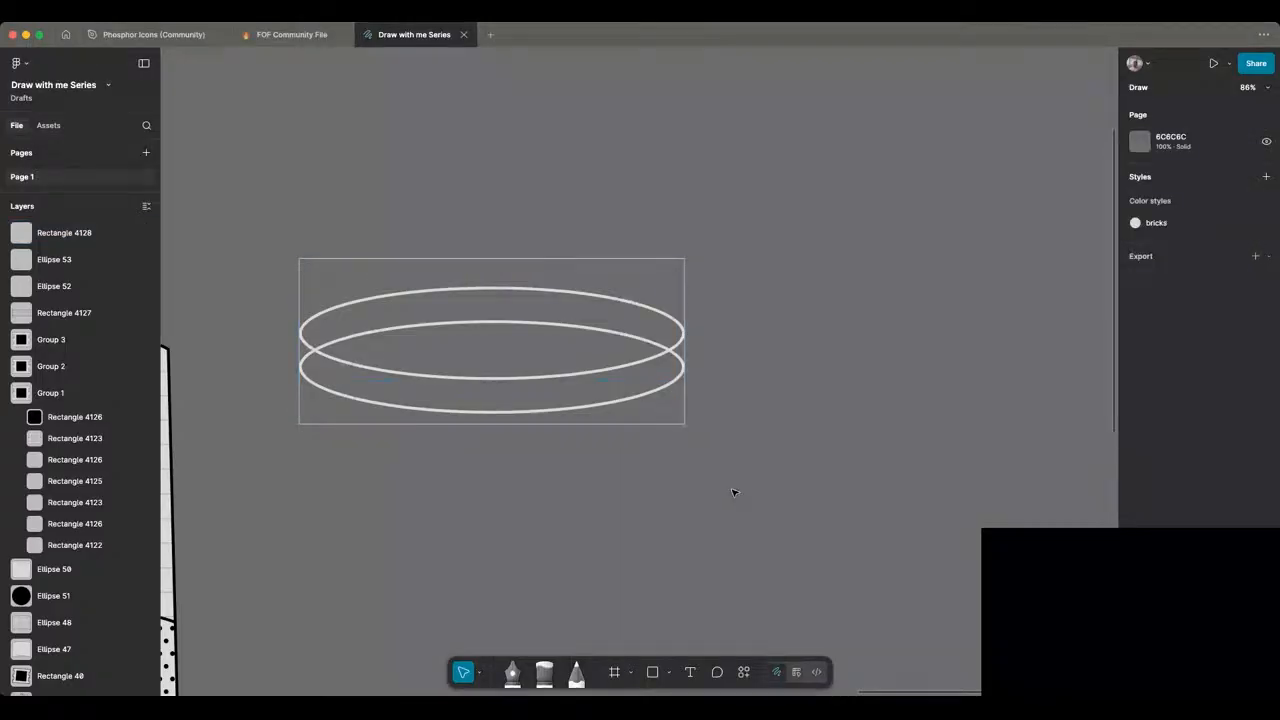
Step: Try the Shape Builder on the crescent between the two rings with both rings and the rectangle selected
drag(287, 240, 733, 499)
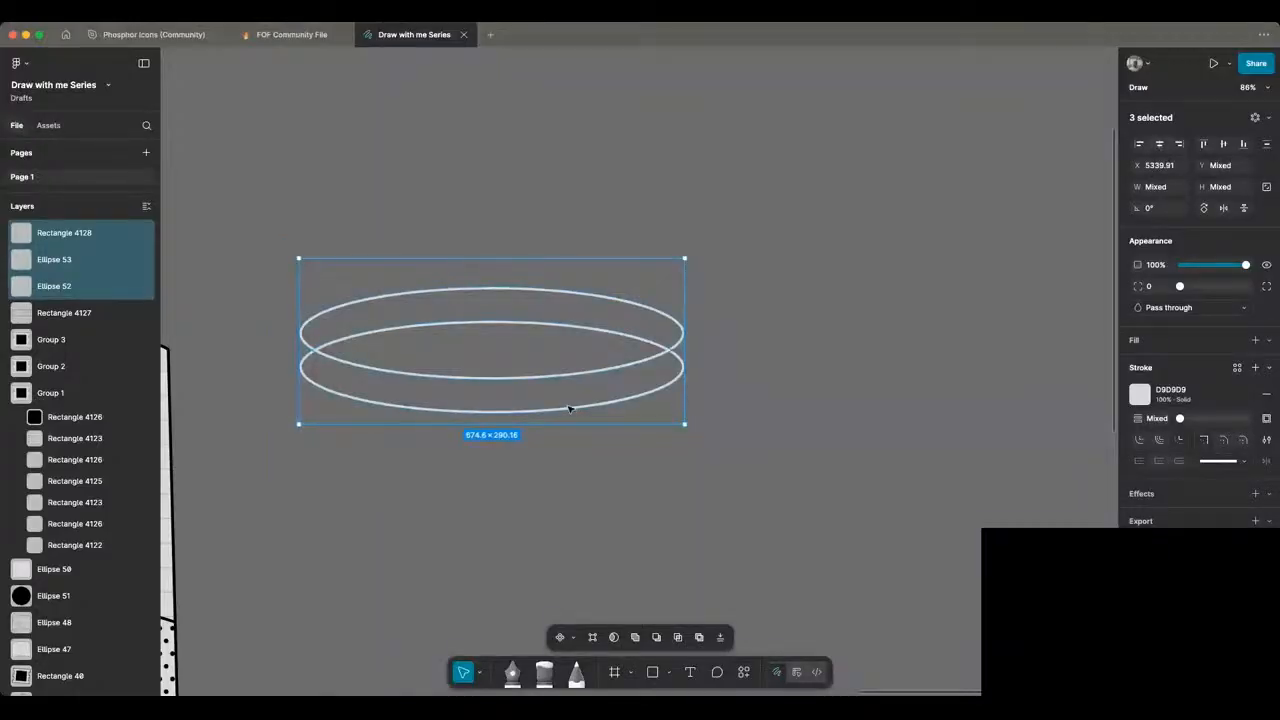
key(shift+m)
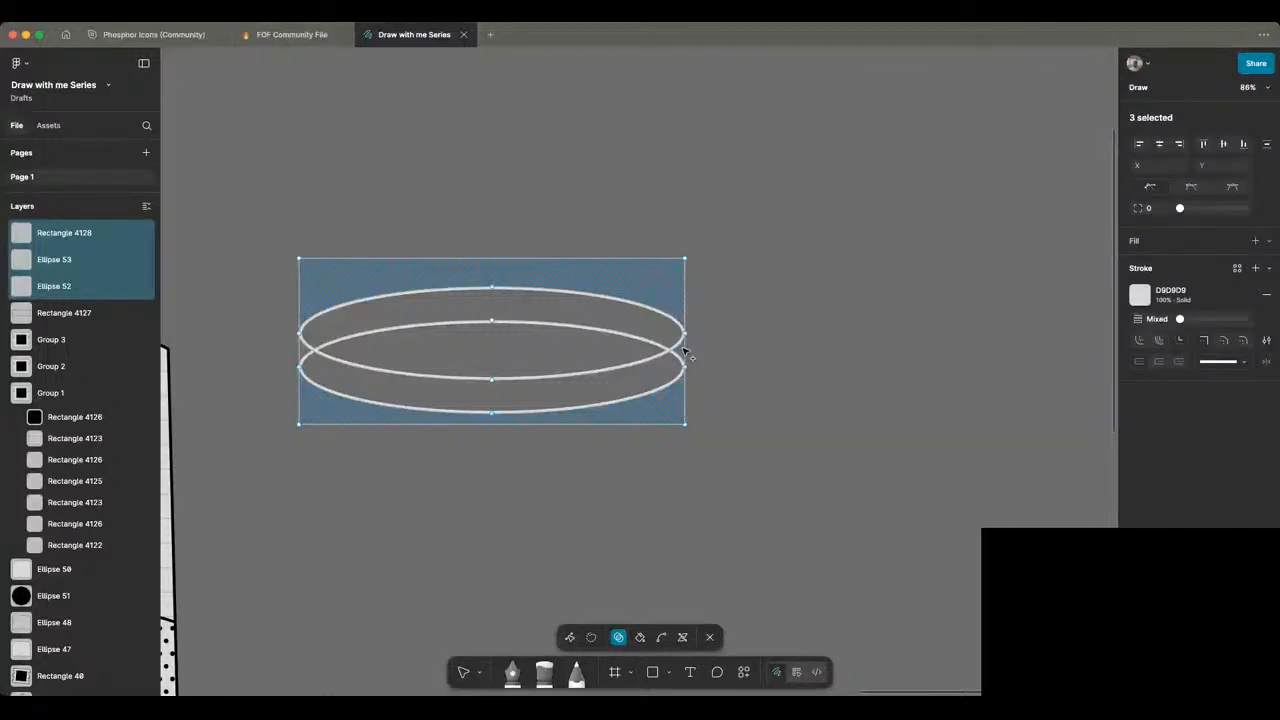
scroll(303, 353, up, 5)
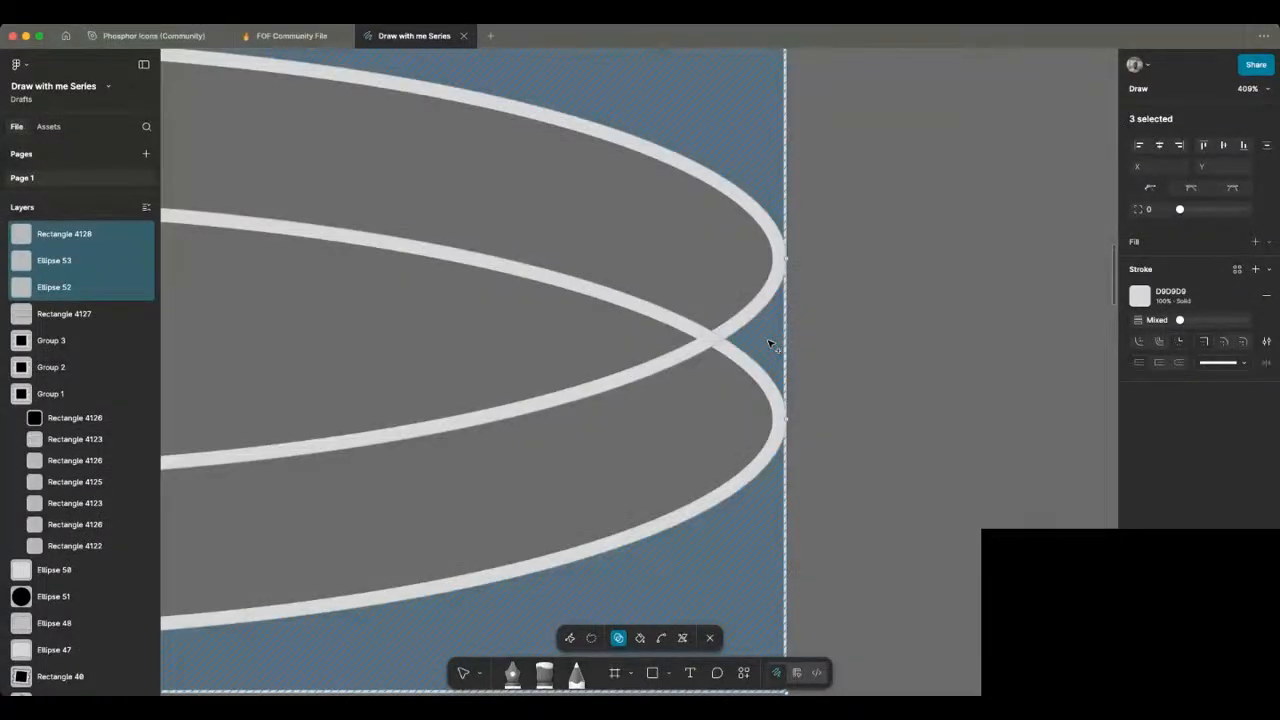
scroll(769, 345, down, 8)
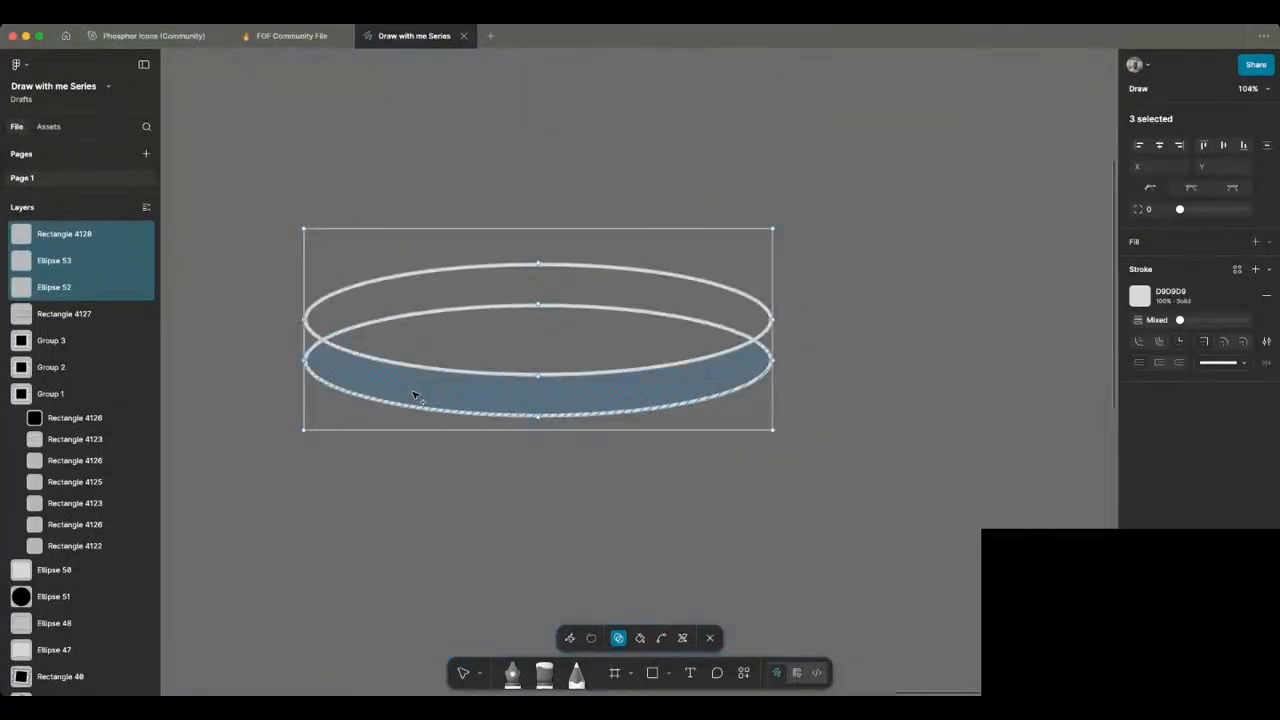
click(416, 397)
key(v)
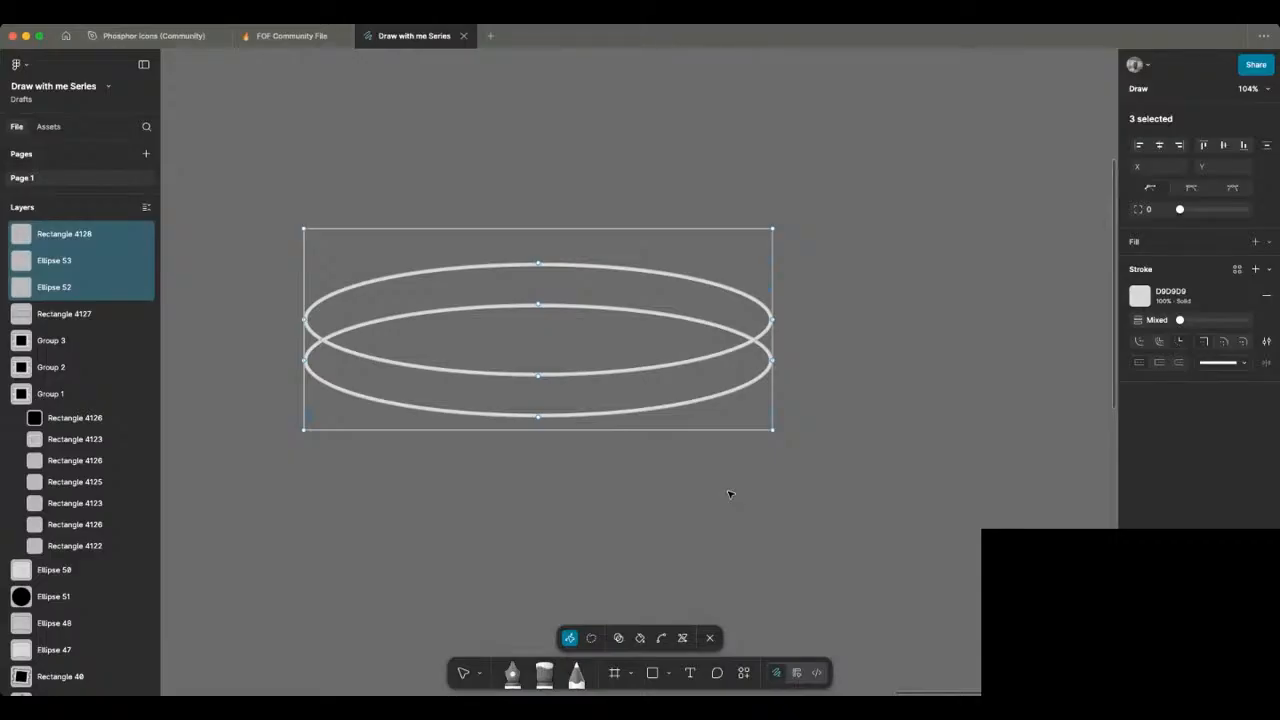
key(Escape)
Step: Check the upper ring and the surrounding rectangle individually and as a combined selection
scroll(729, 494, down, 3)
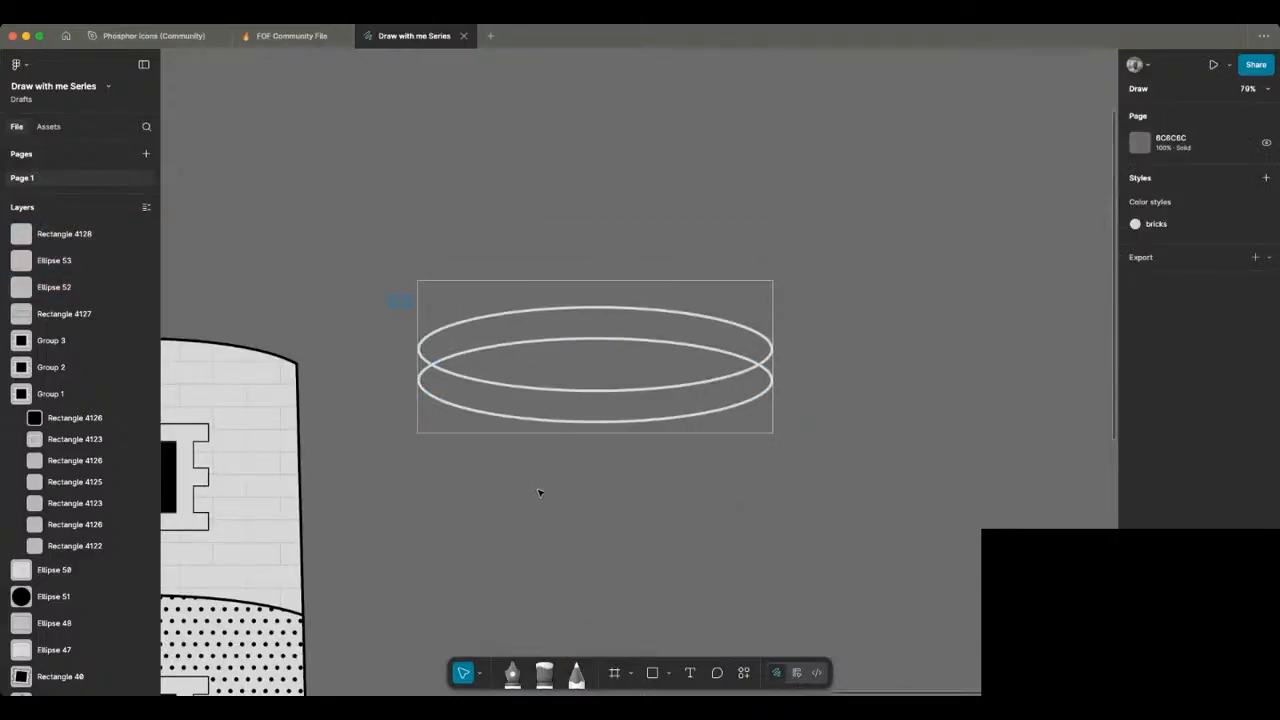
drag(539, 492, 539, 492)
scroll(539, 492, right, 1)
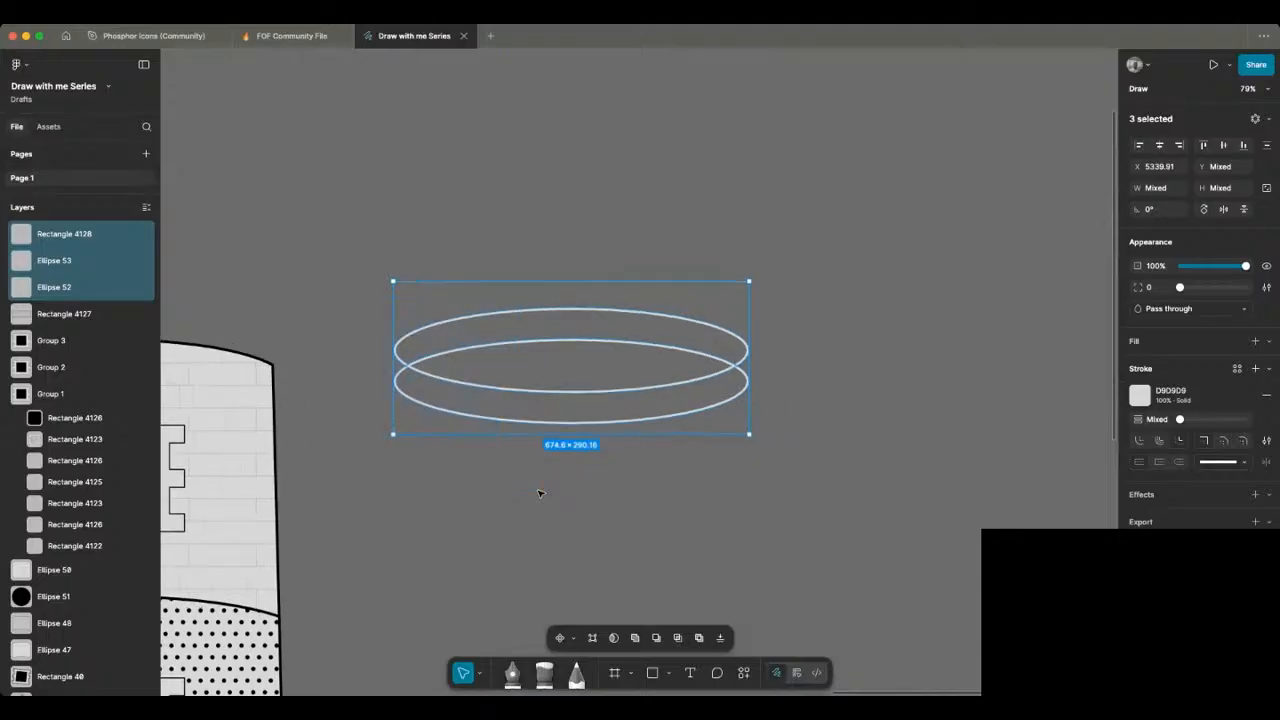
click(651, 387)
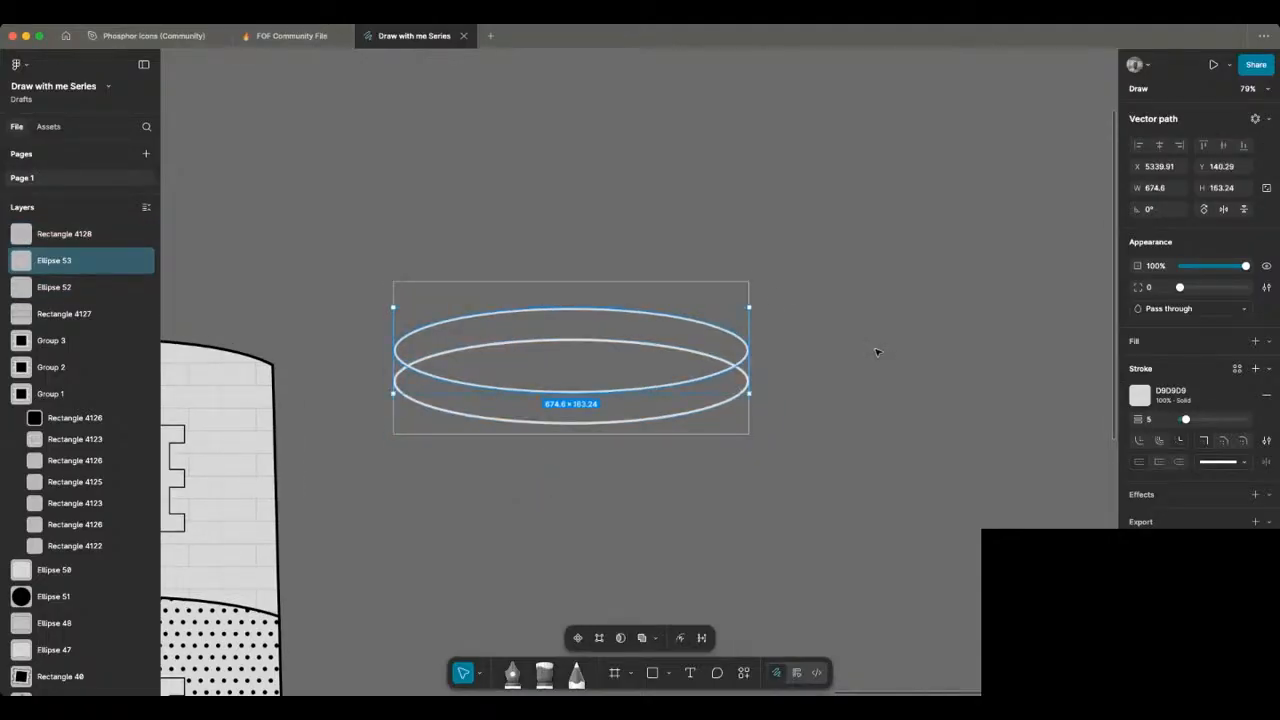
click(636, 280)
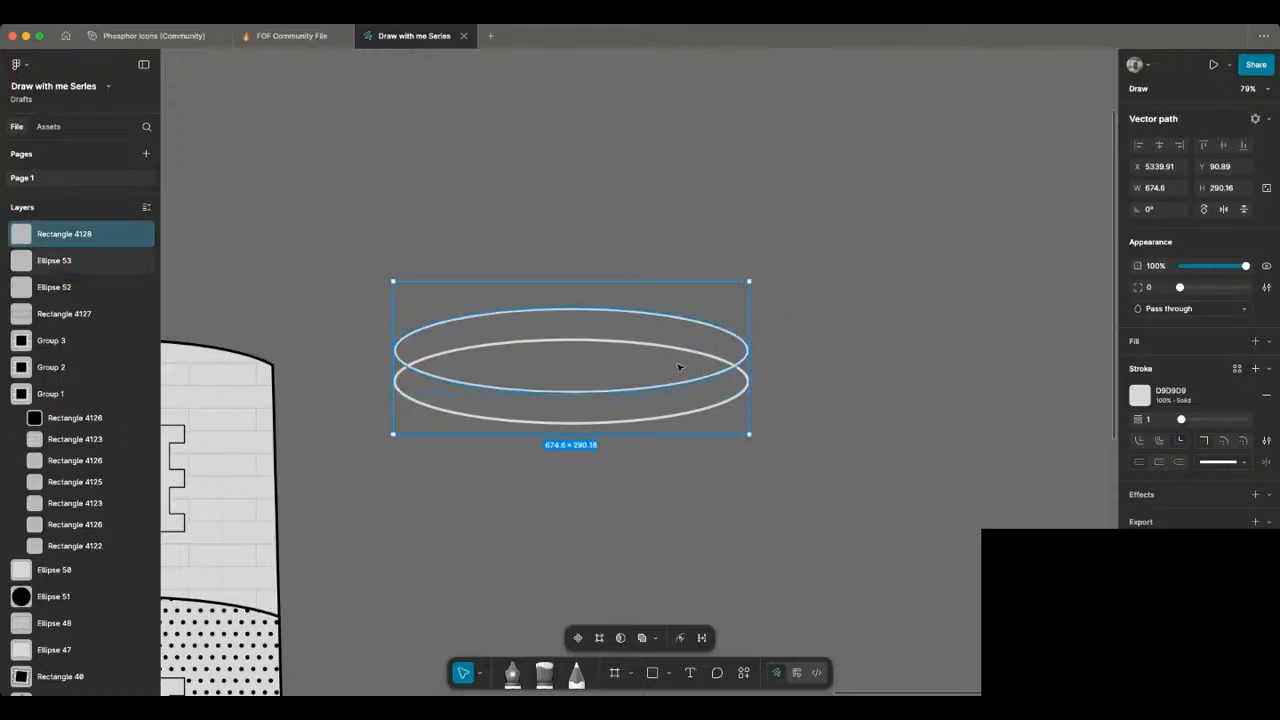
drag(476, 490, 372, 323)
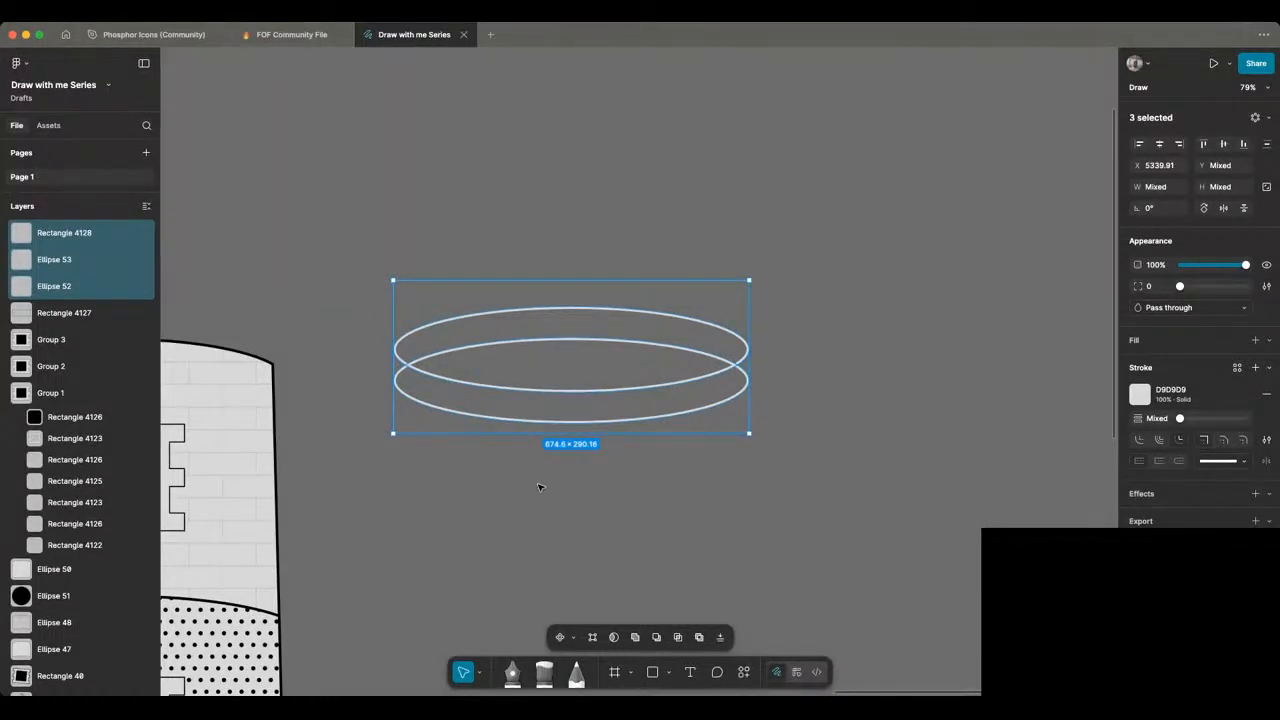
click(430, 232)
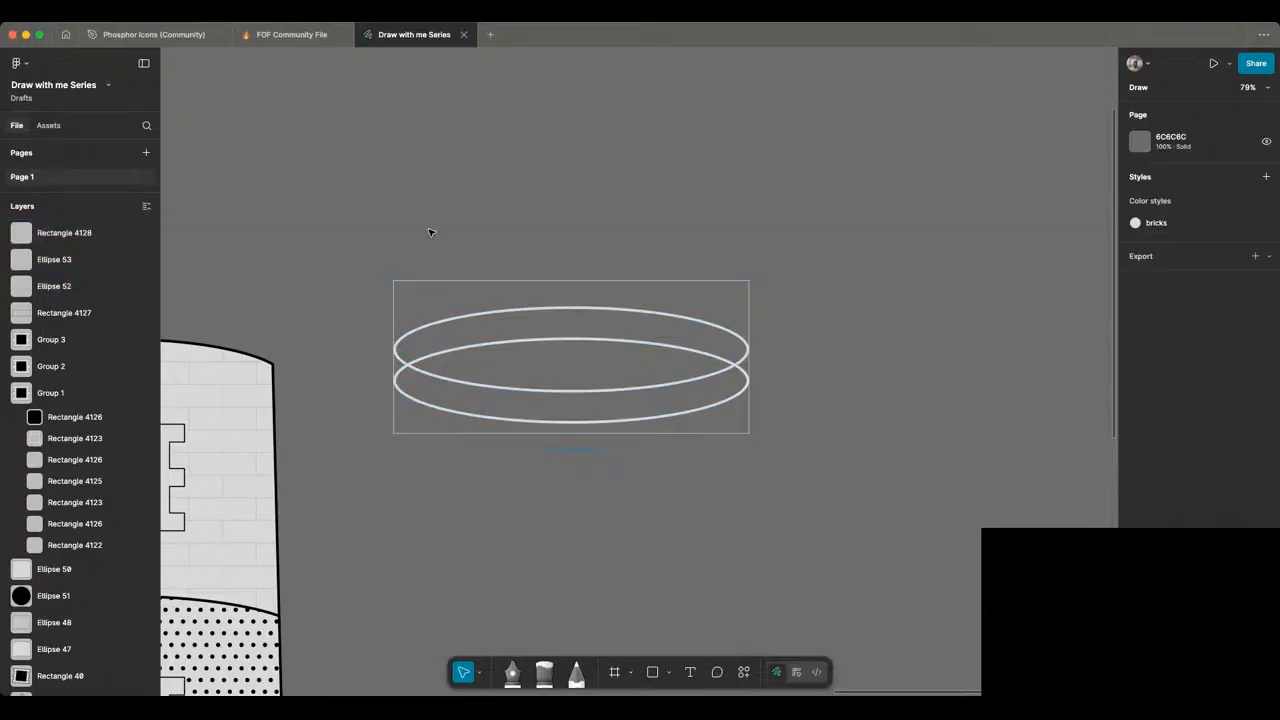
Step: Inspect the Shape Builder regions formed by the two rings and the rectangle, and leave vector editing
drag(430, 232, 620, 514)
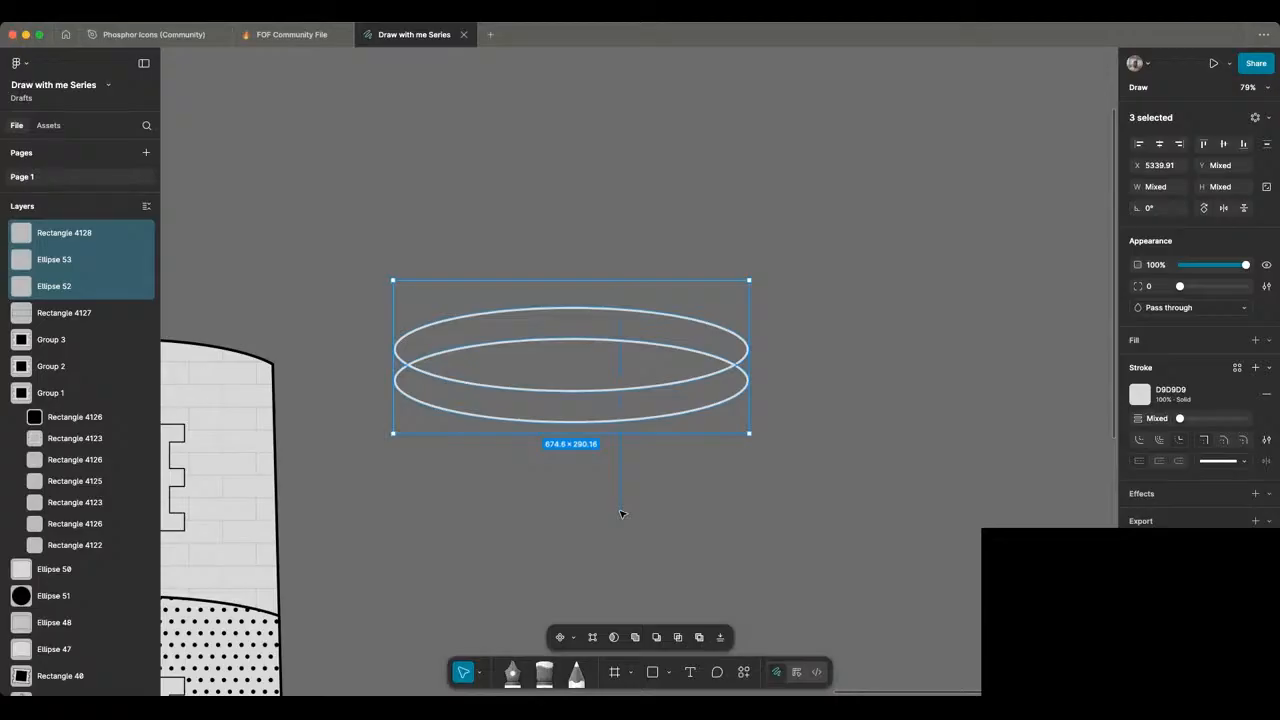
key(Return)
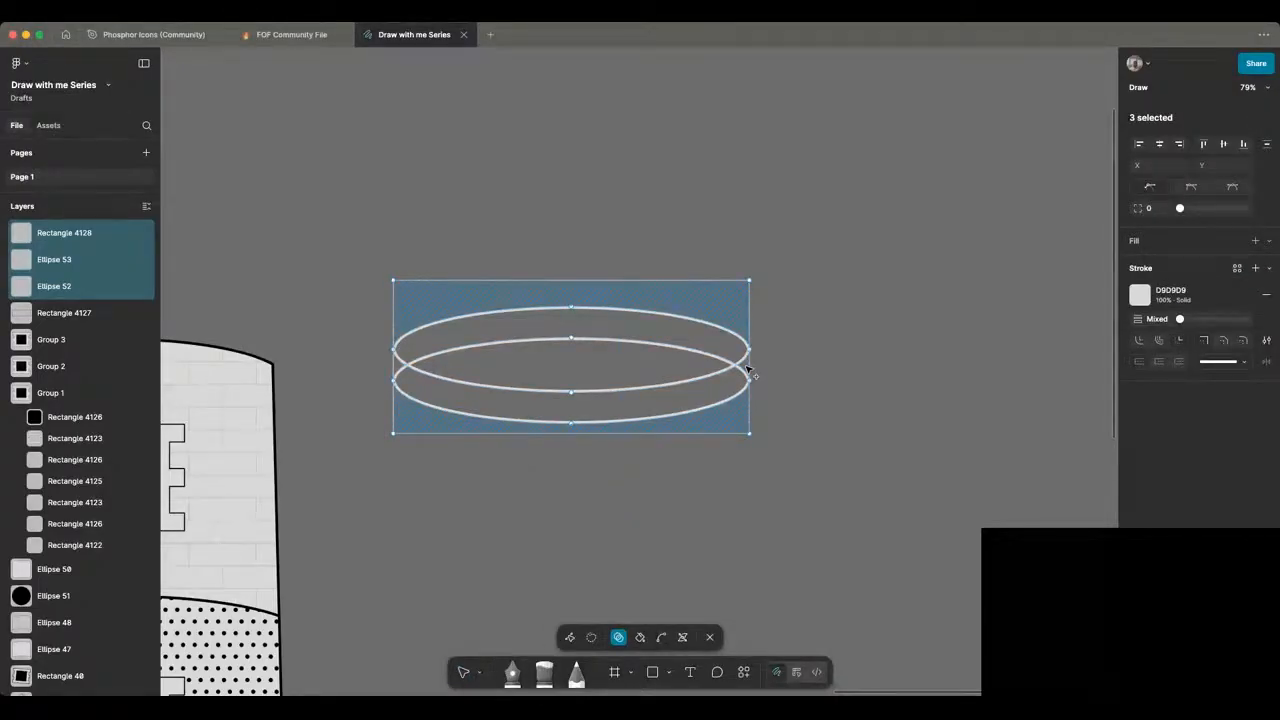
key(v)
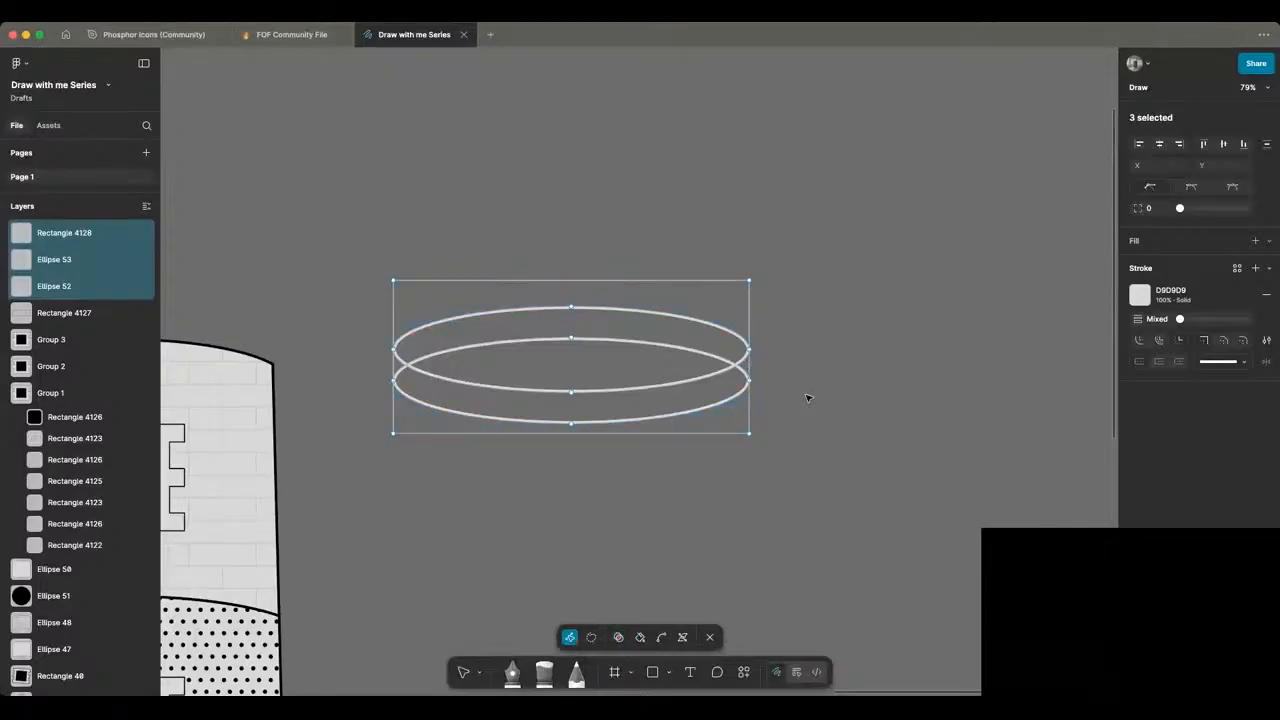
key(Escape)
key(Escape)
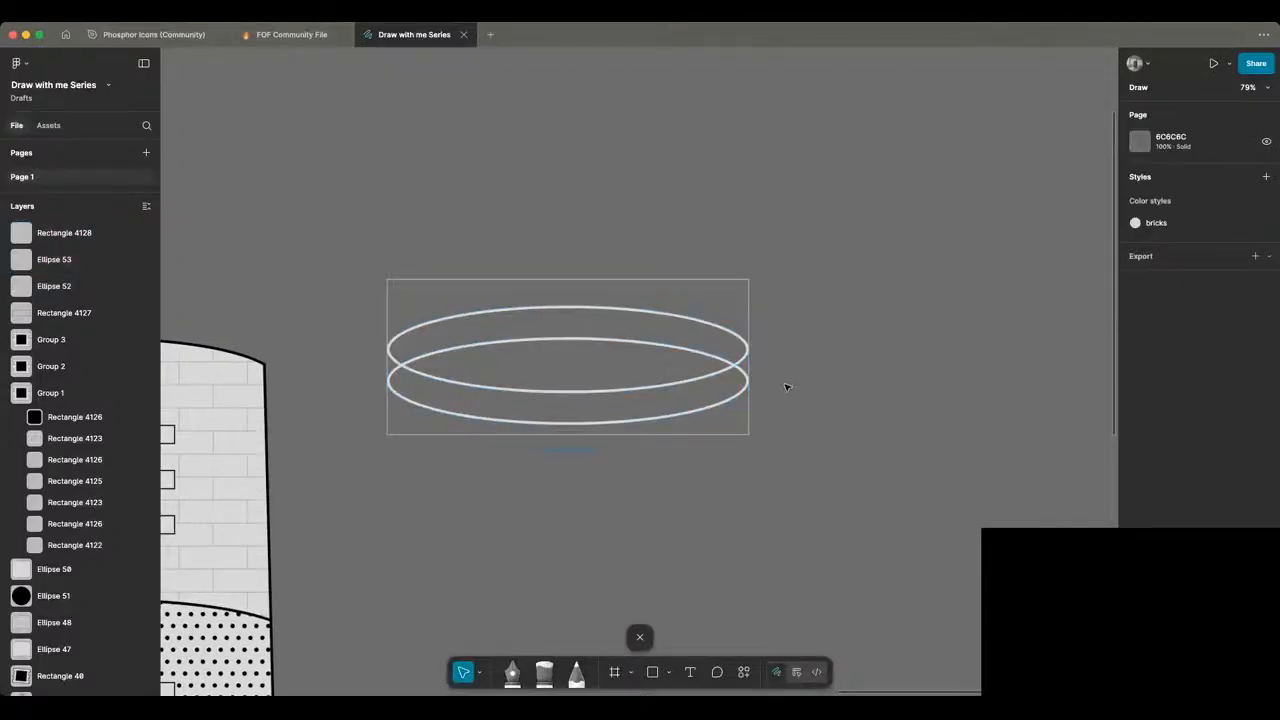
Step: Turn on outline view and examine where the ring paths meet the rectangle's side edge
scroll(786, 387, up, 5)
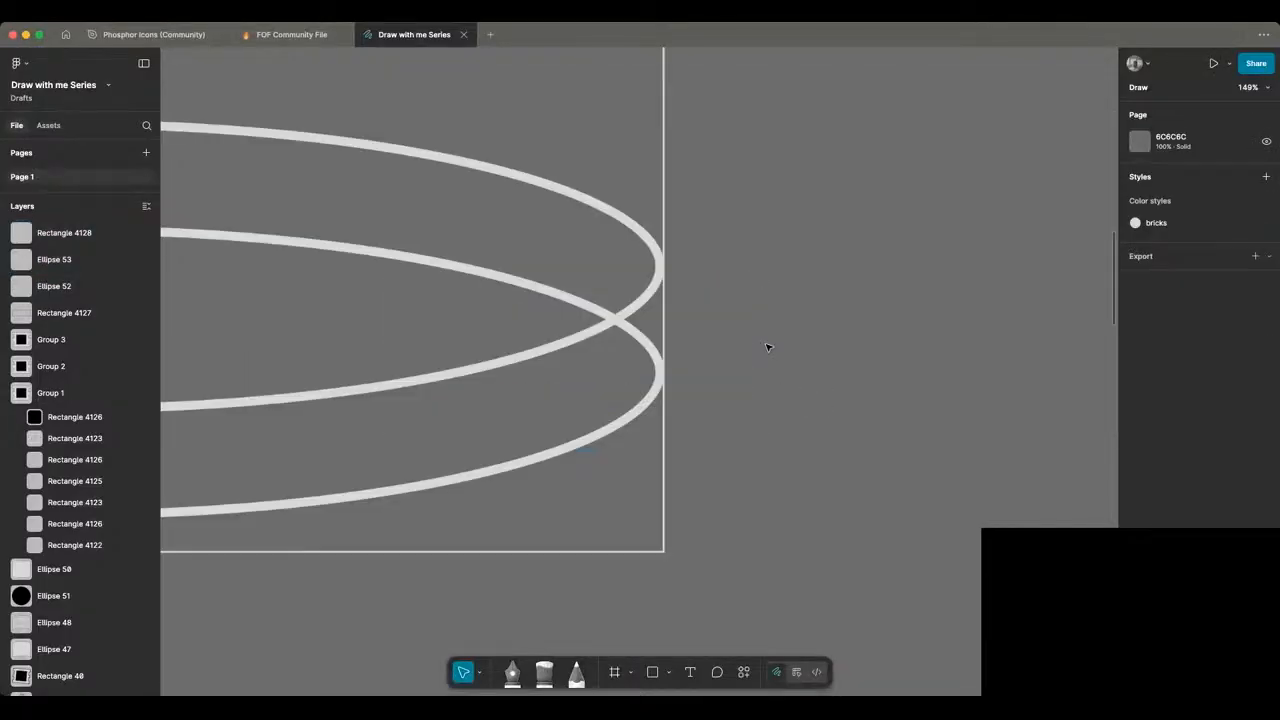
scroll(767, 347, up, 8)
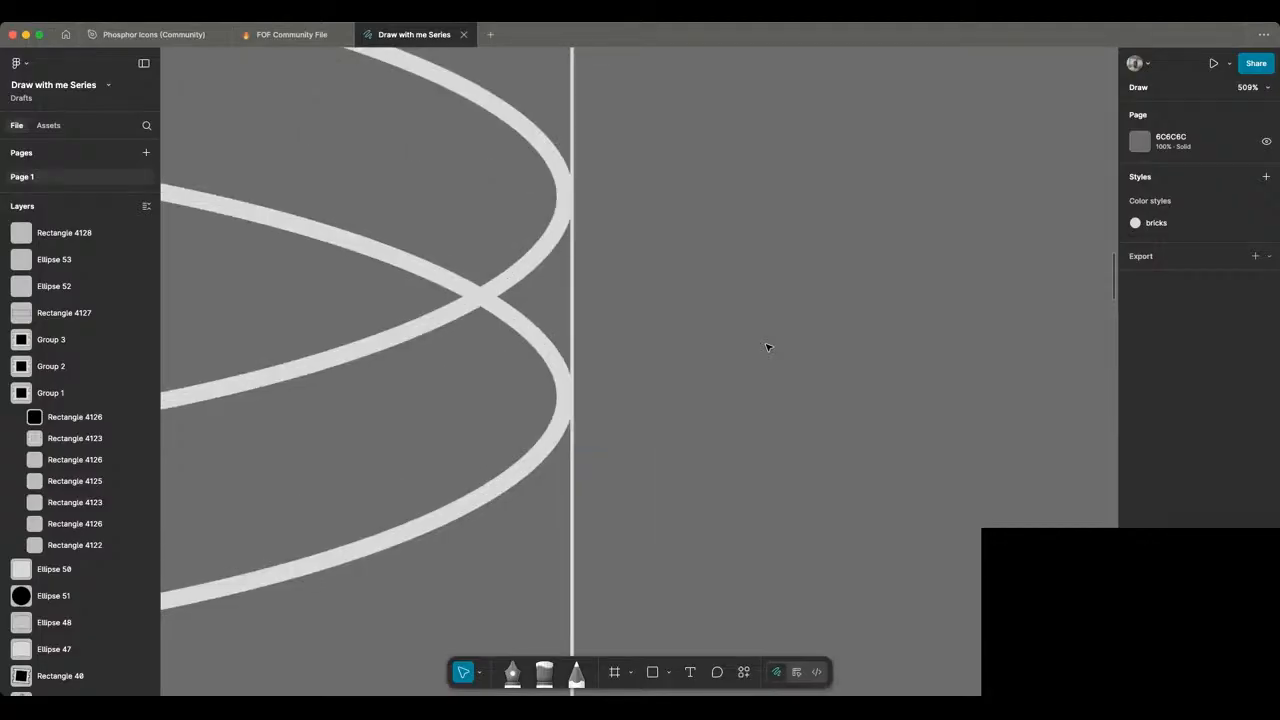
key(super+y)
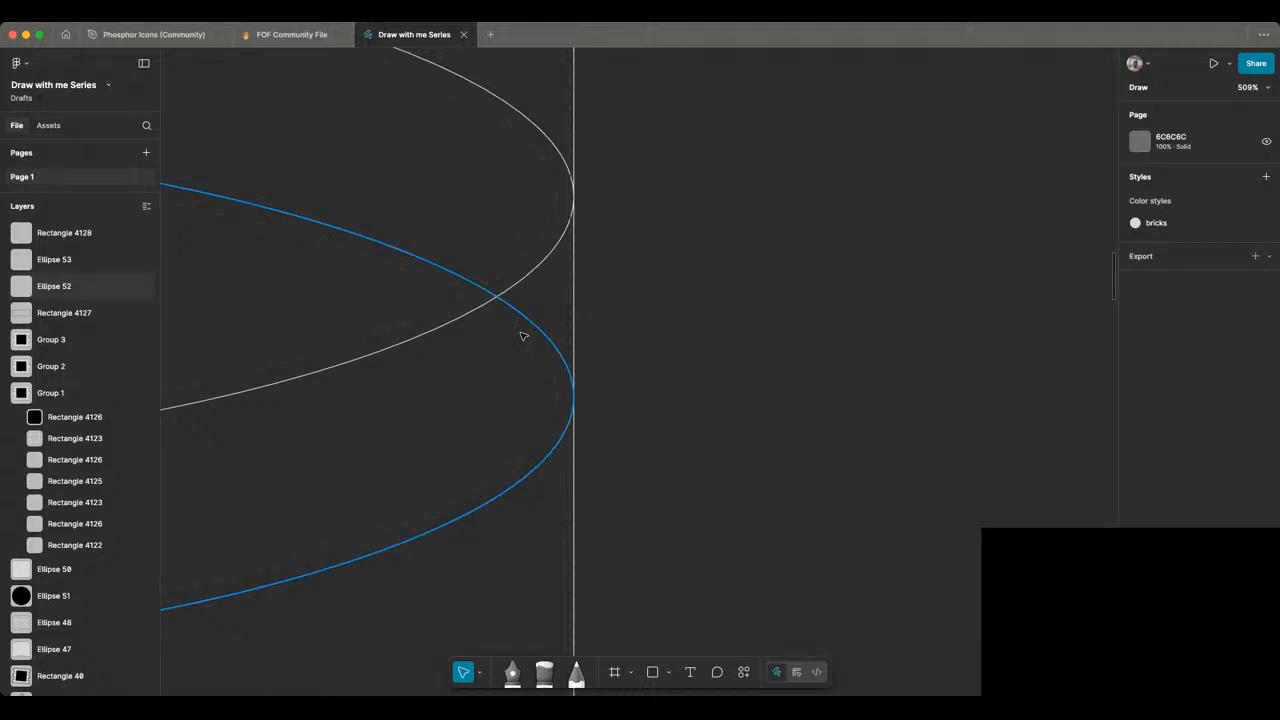
scroll(522, 336, down, 15)
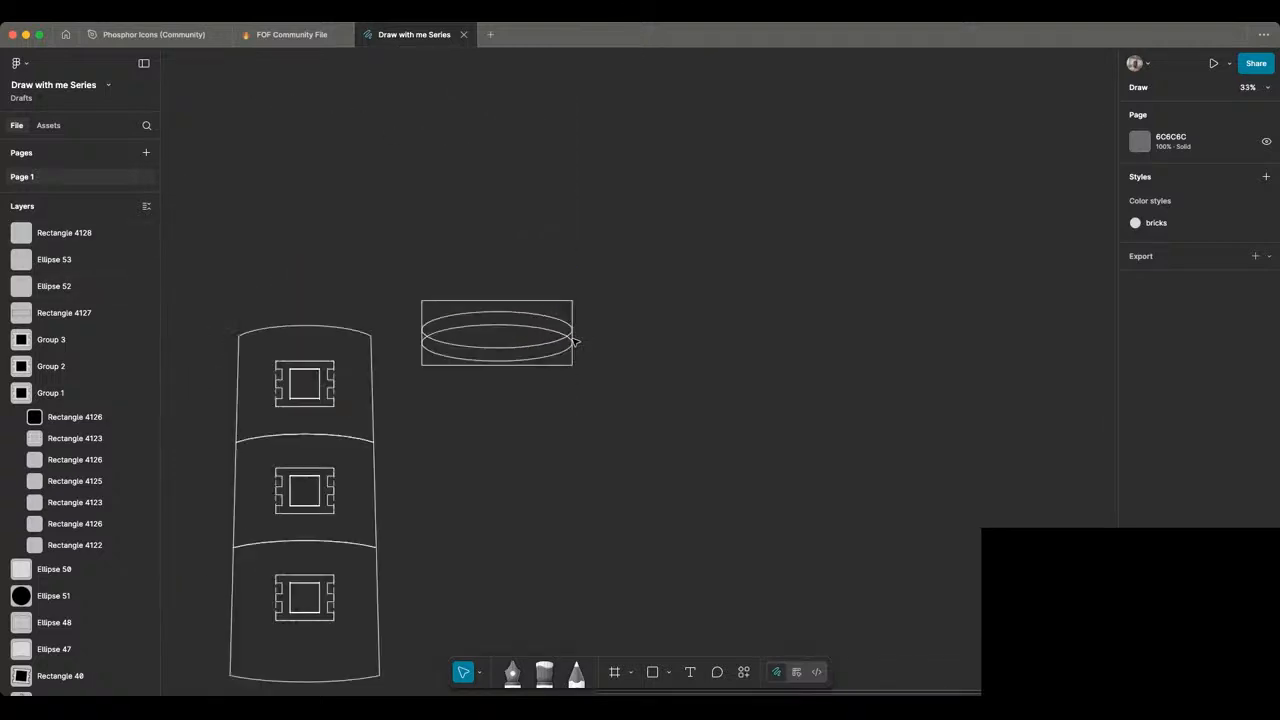
scroll(575, 342, left, 6)
scroll(575, 342, down, 2)
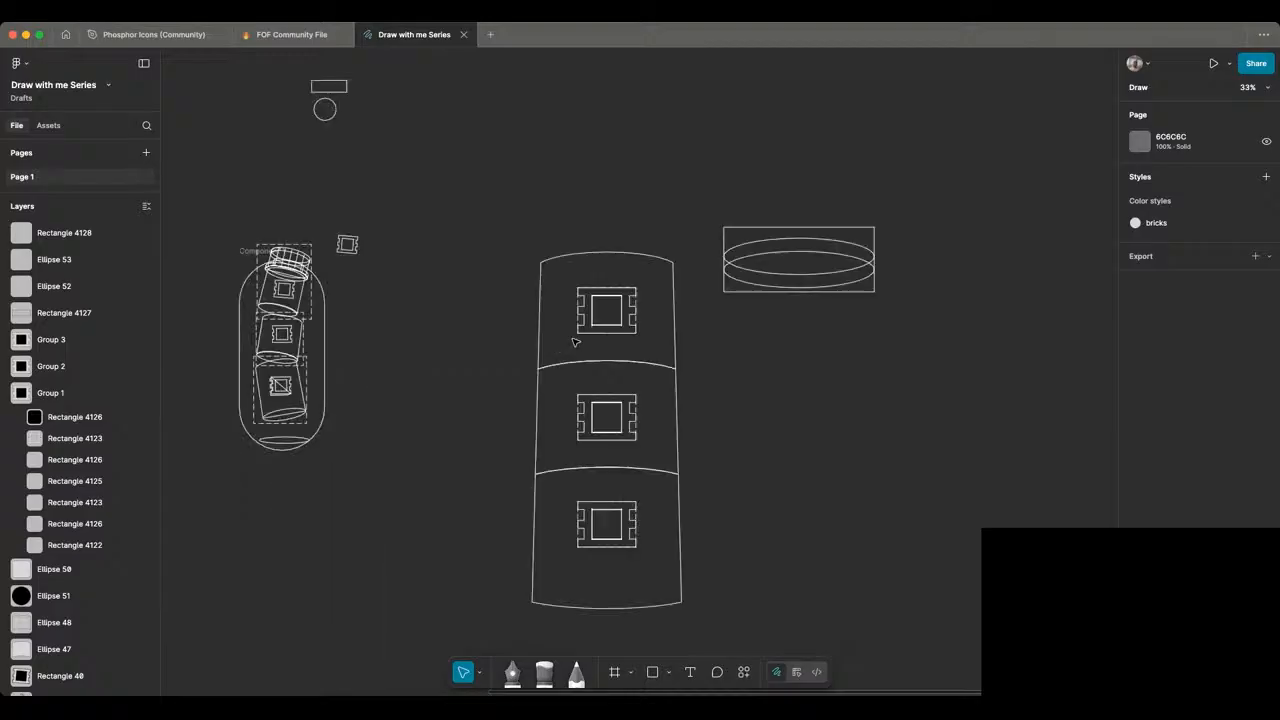
scroll(575, 342, right, 3)
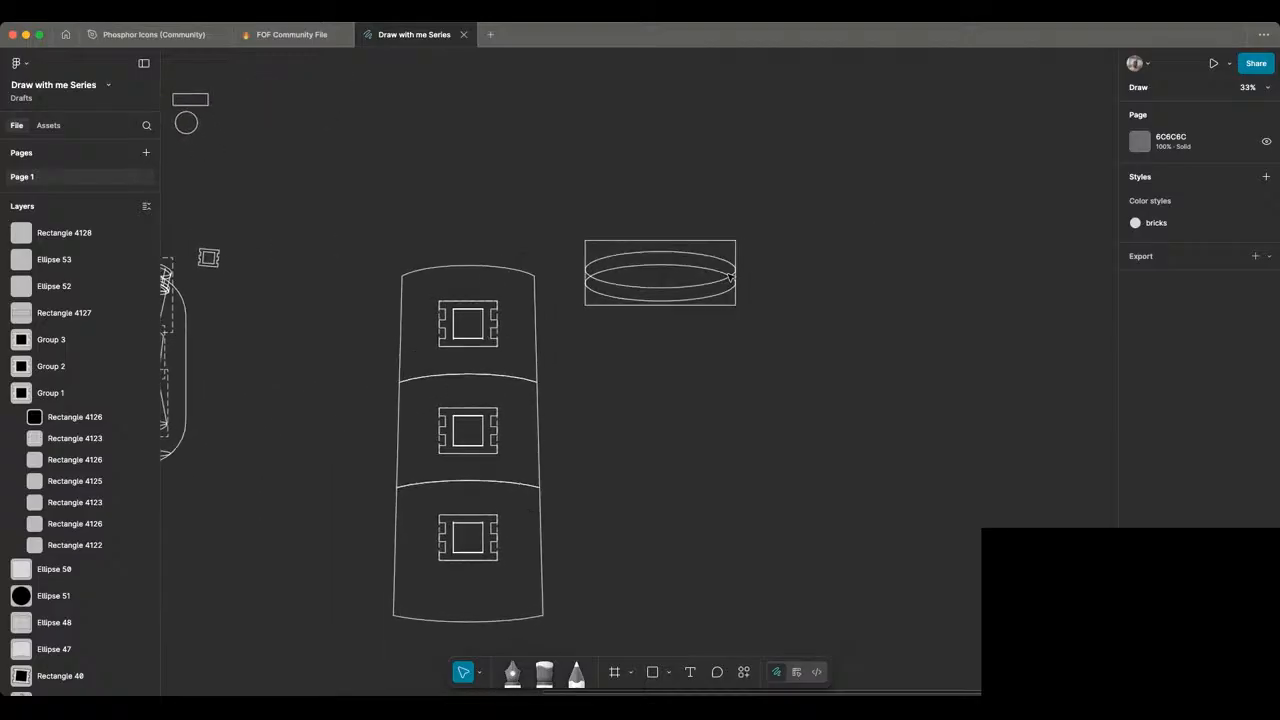
scroll(746, 276, up, 4)
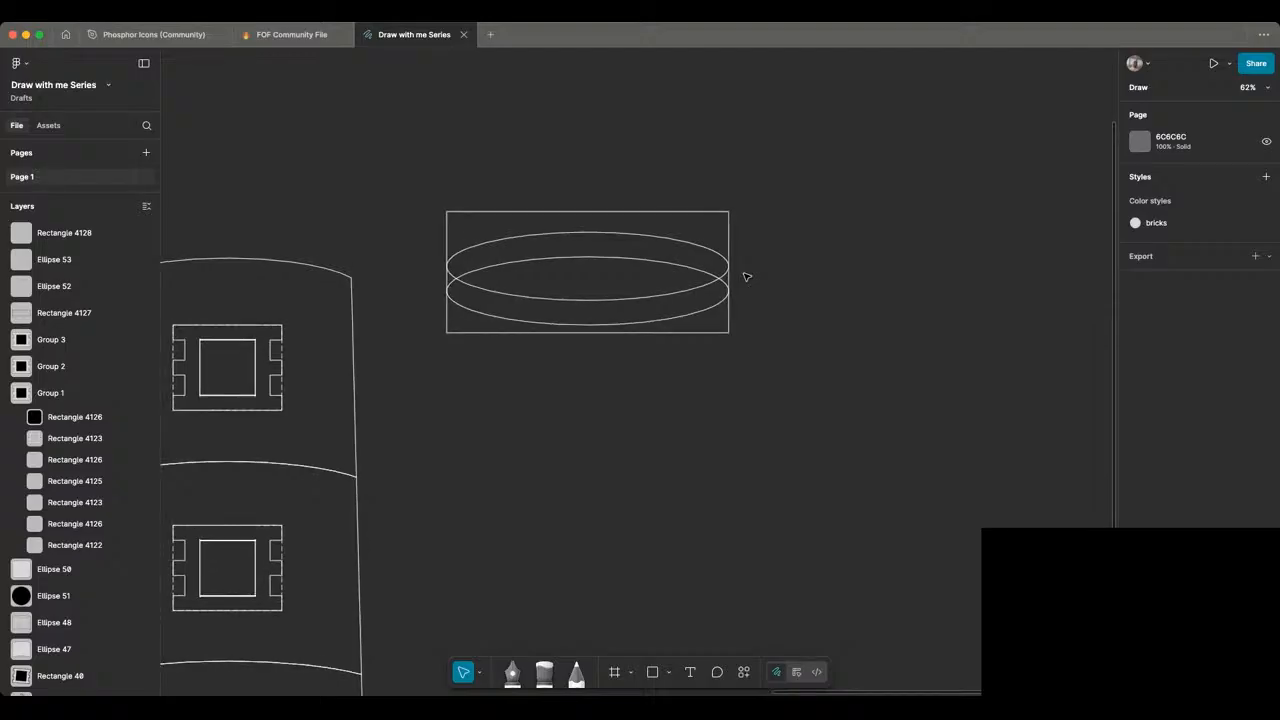
Step: Examine closely the contact points of the upper and lower ellipses with the rectangle's right edge in outline view
scroll(746, 276, up, 3)
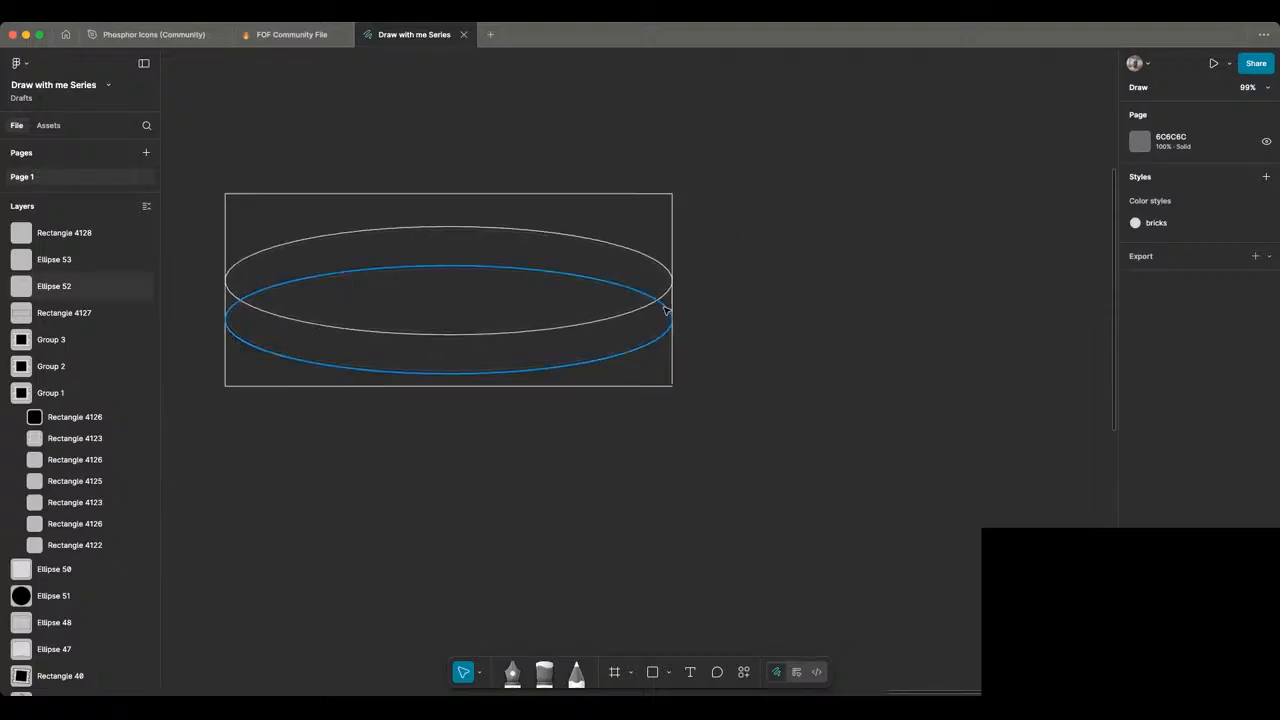
scroll(754, 303, up, 3)
scroll(756, 305, up, 2)
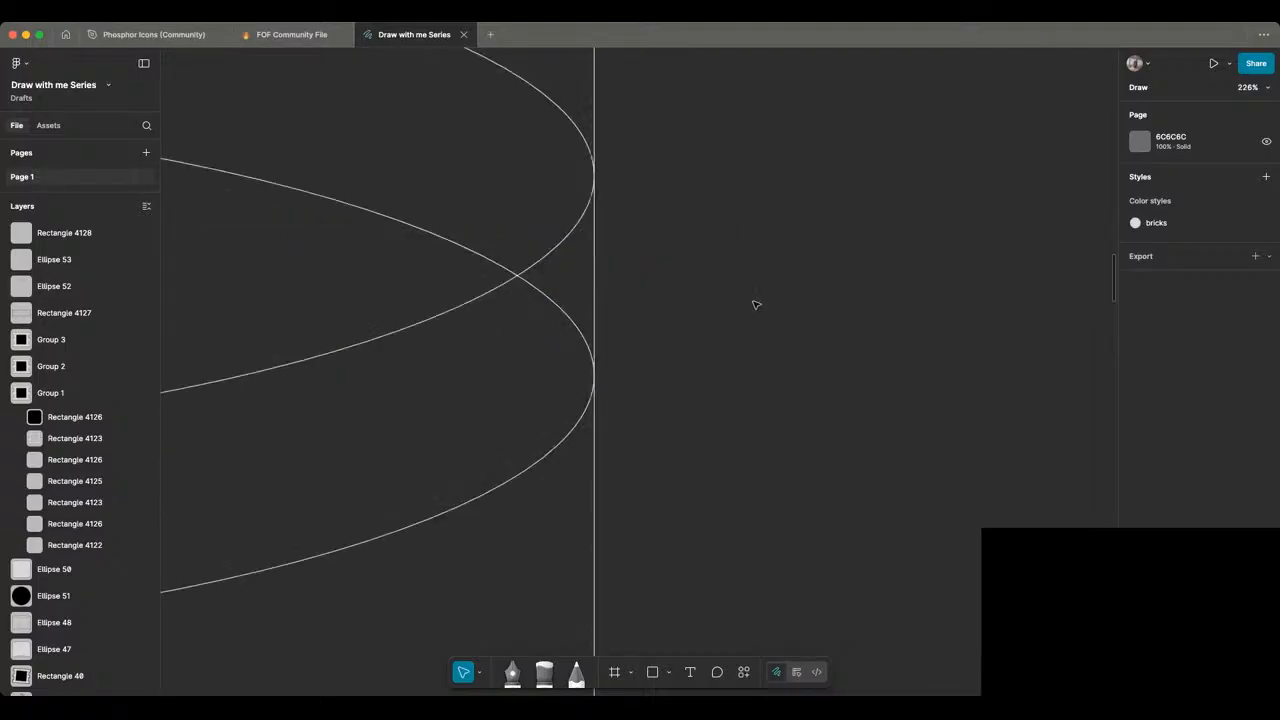
scroll(586, 314, up, 5)
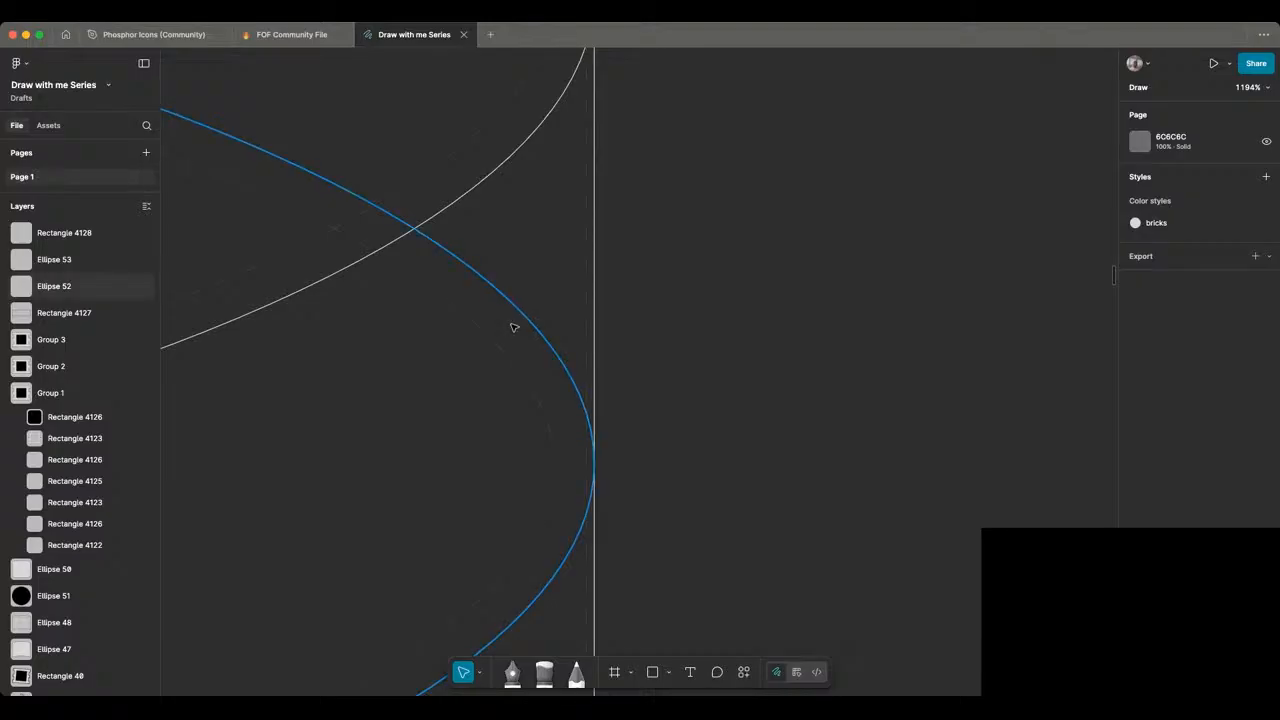
scroll(612, 224, up, 1)
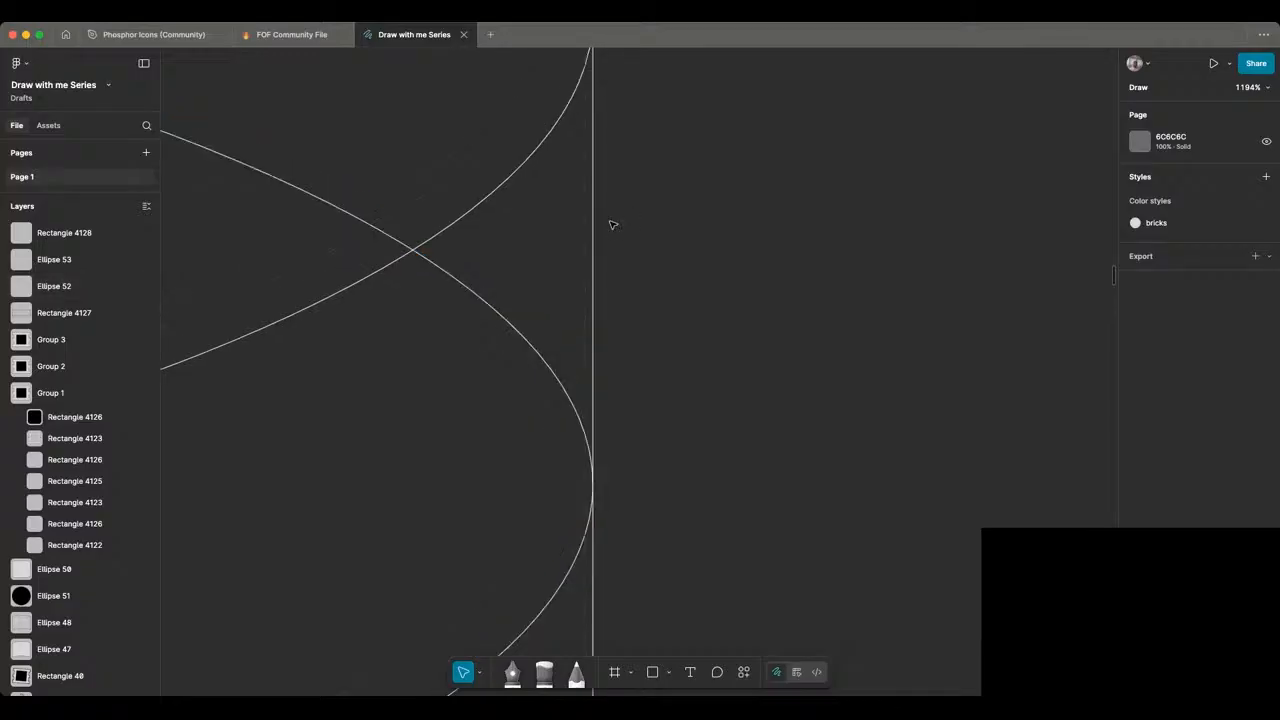
scroll(605, 280, down, 3)
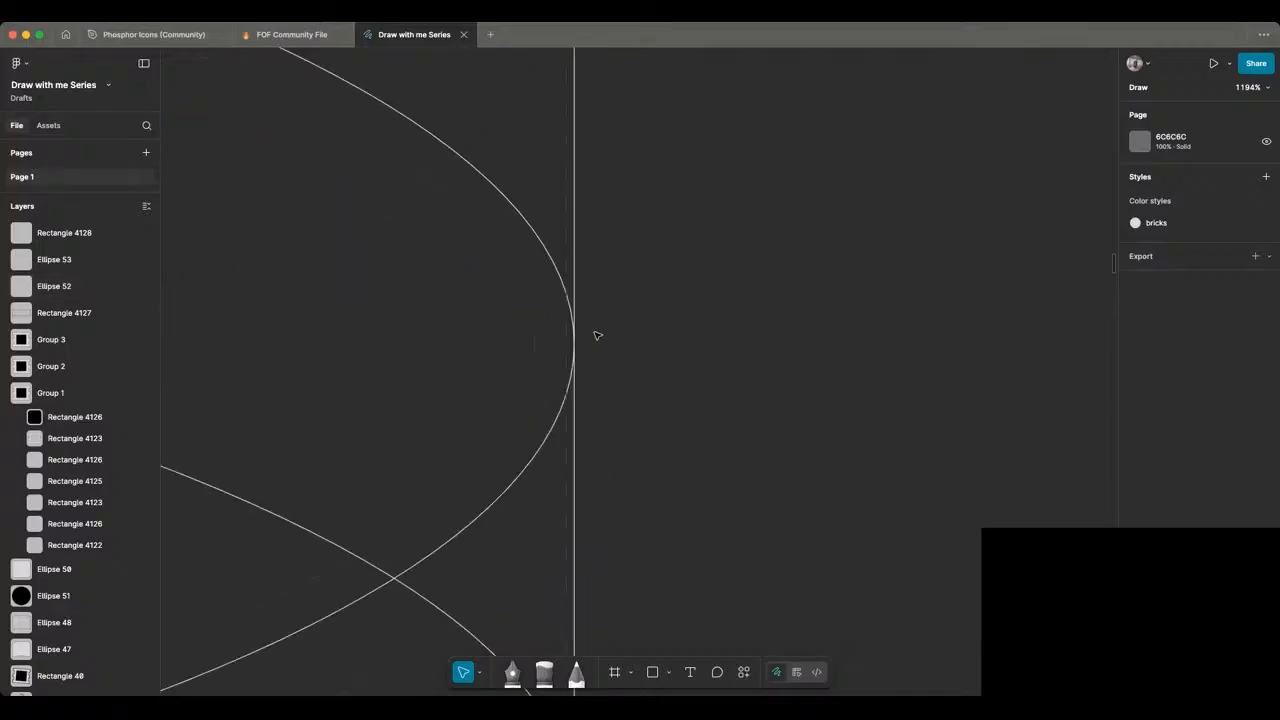
scroll(594, 338, up, 5)
scroll(590, 340, up, 5)
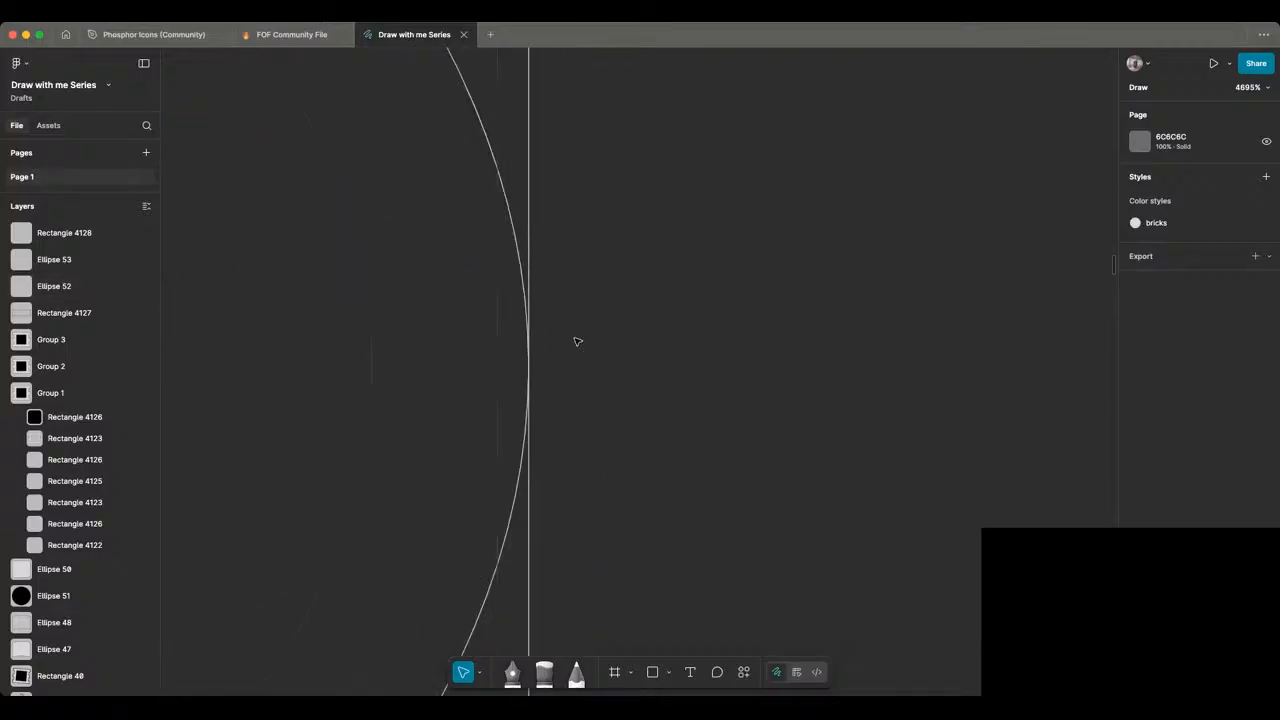
scroll(577, 342, down, 5)
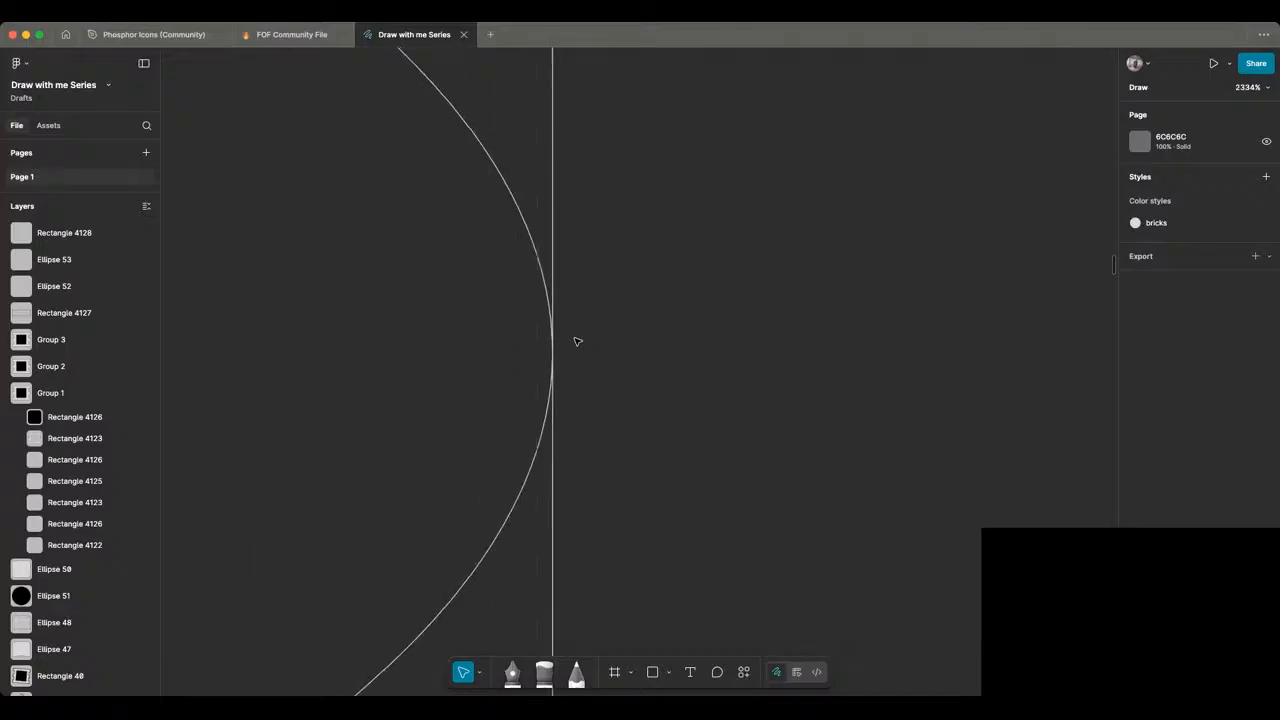
scroll(577, 342, down, 5)
scroll(577, 342, down, 5)
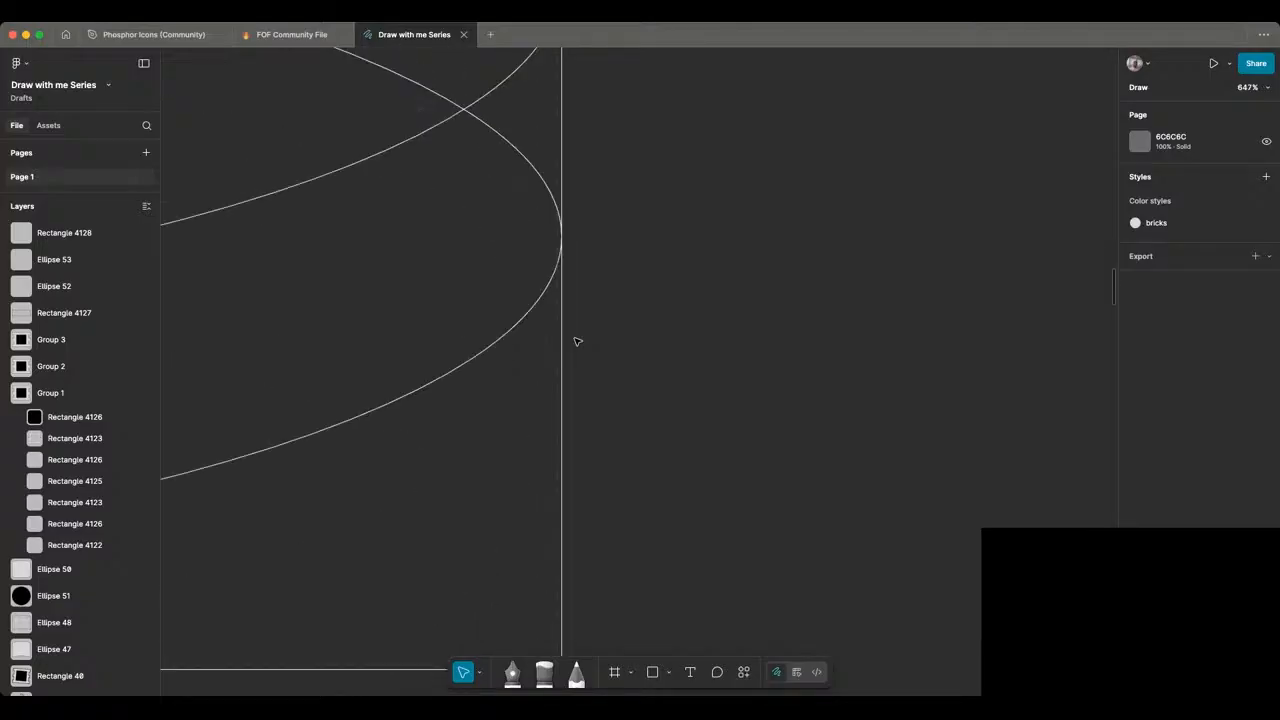
scroll(568, 280, up, 5)
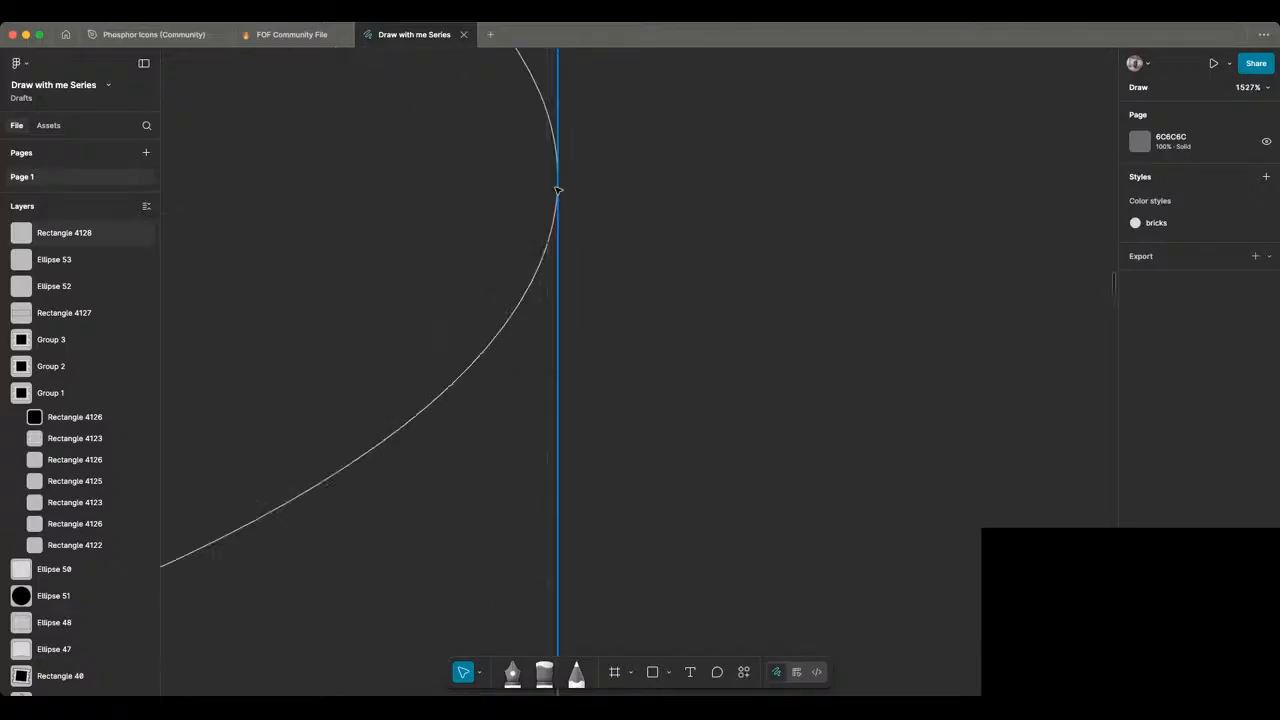
Step: Examine how closely the rectangle's vertical edges meet the outermost points of the two overlapping ellipses
scroll(558, 190, up, 4)
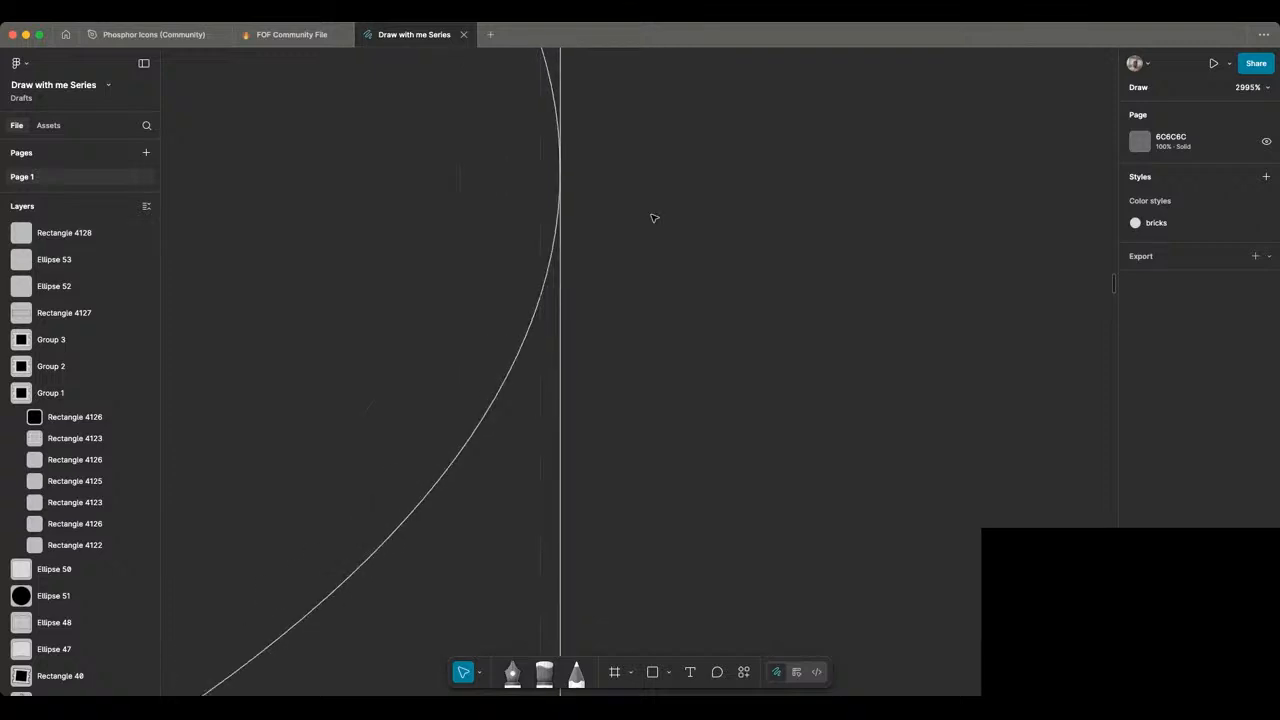
scroll(654, 218, down, 20)
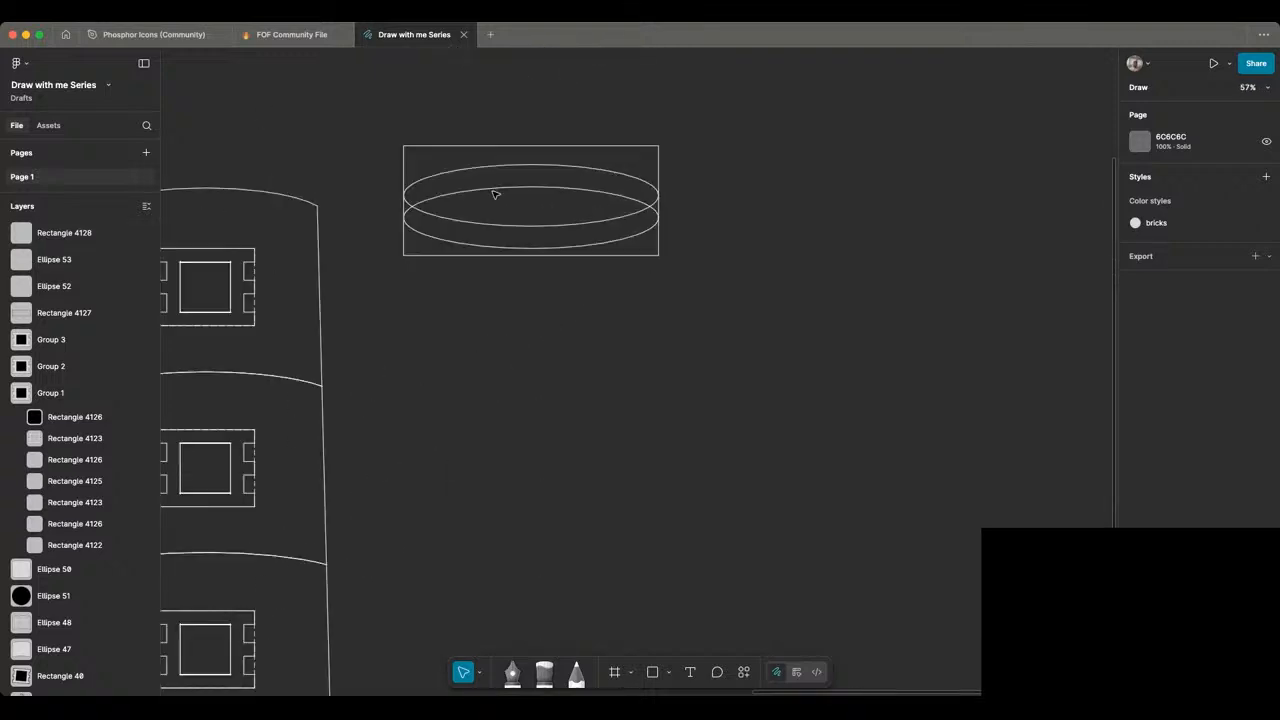
scroll(405, 197, up, 8)
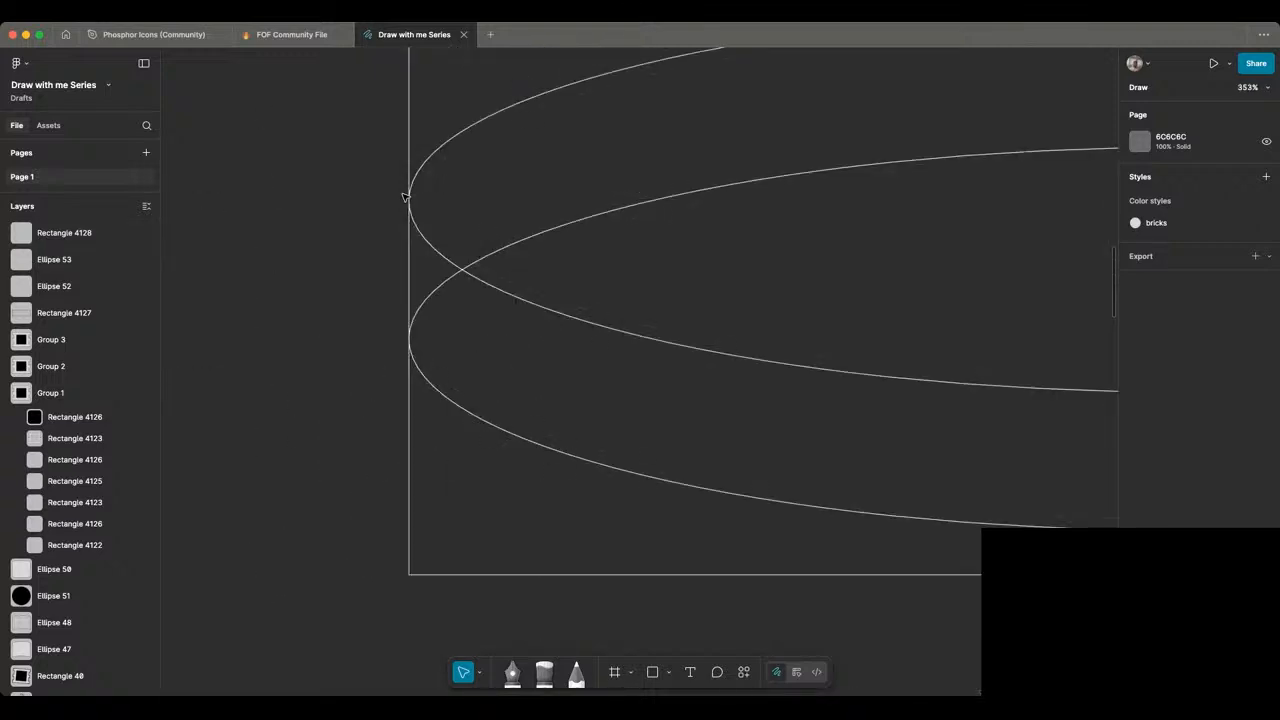
scroll(405, 197, down, 4)
scroll(416, 231, down, 2)
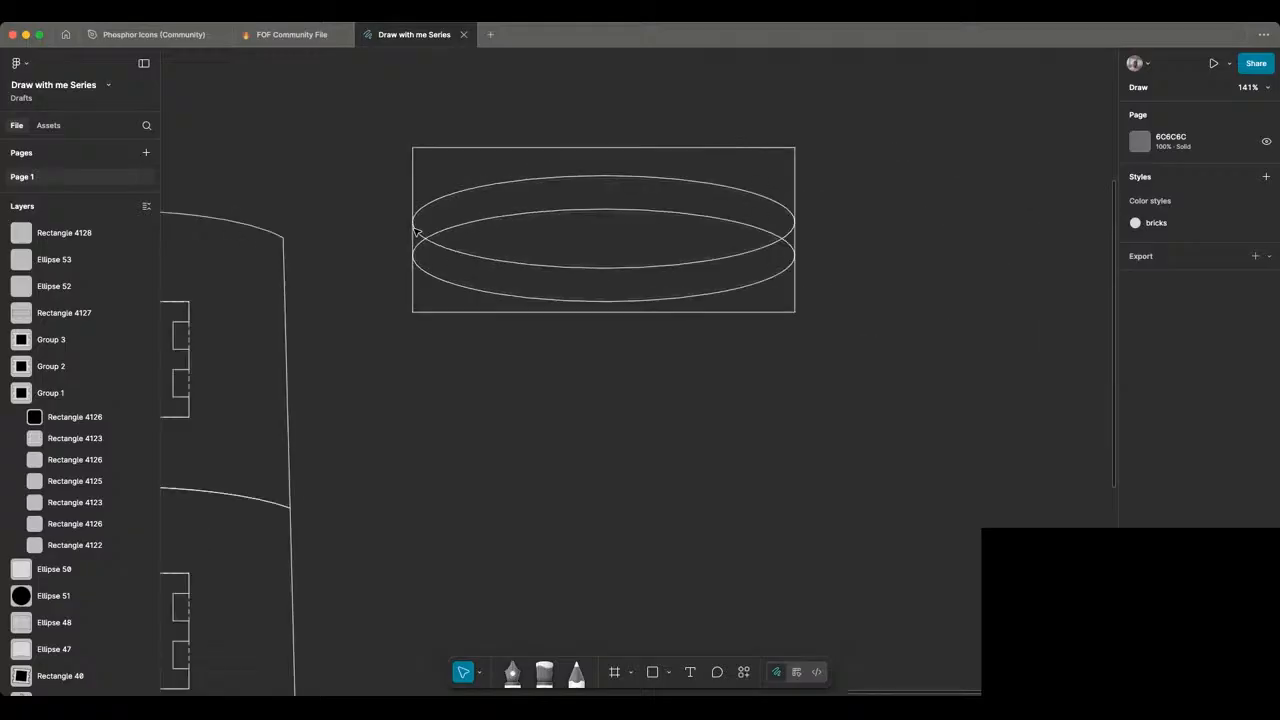
click(464, 202)
click(394, 137)
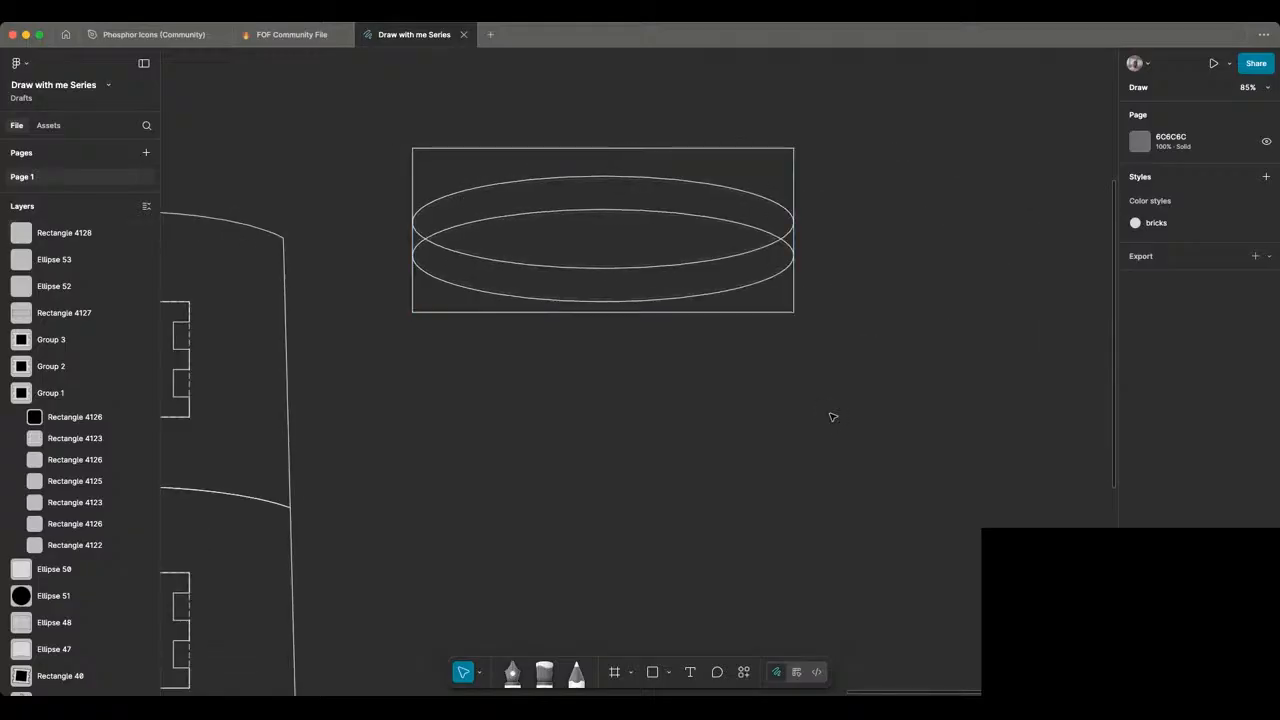
Step: Open the rectangle and both ellipses together in vector editing and inspect the enclosed regions beside their right ends
drag(392, 136, 863, 450)
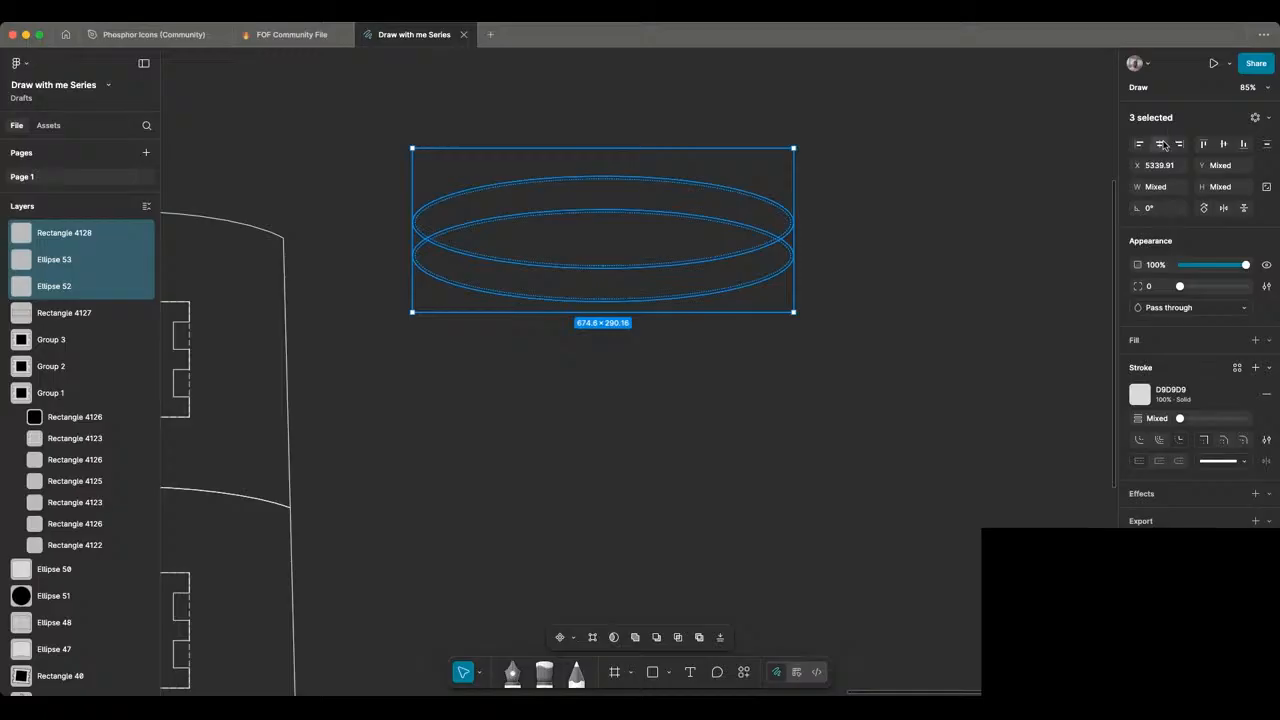
double_click(790, 244)
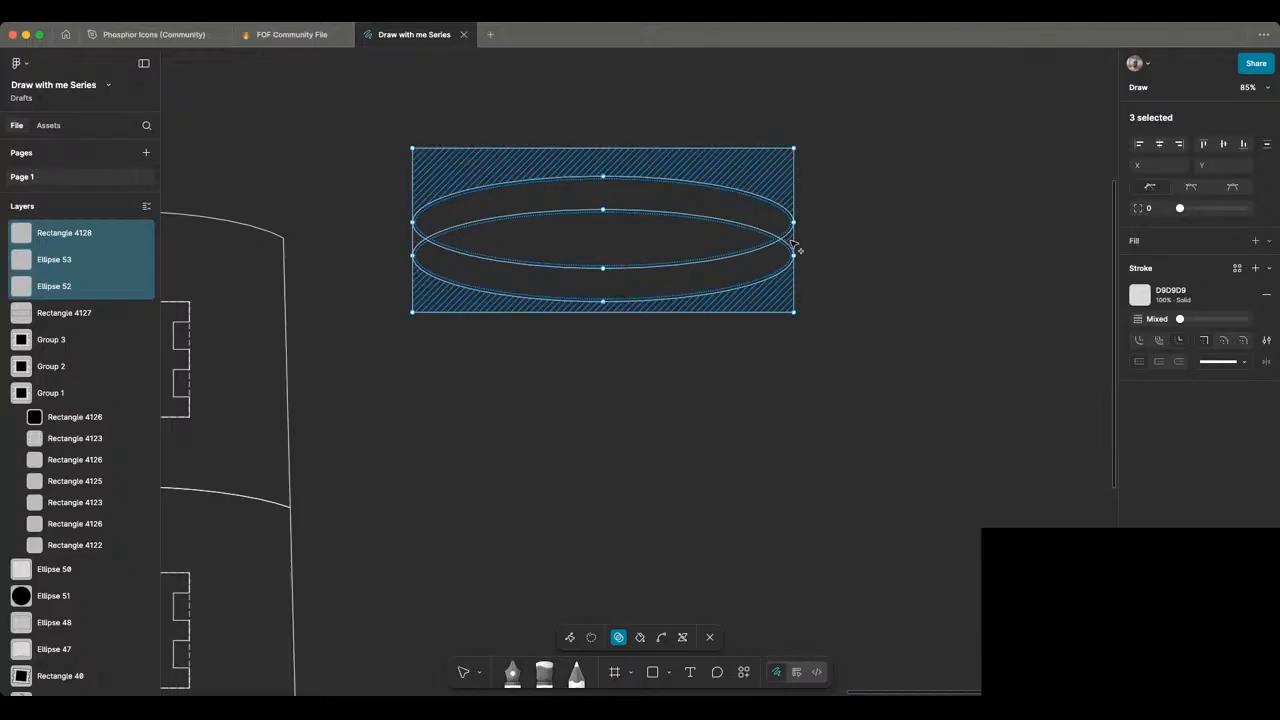
scroll(792, 242, up, 10)
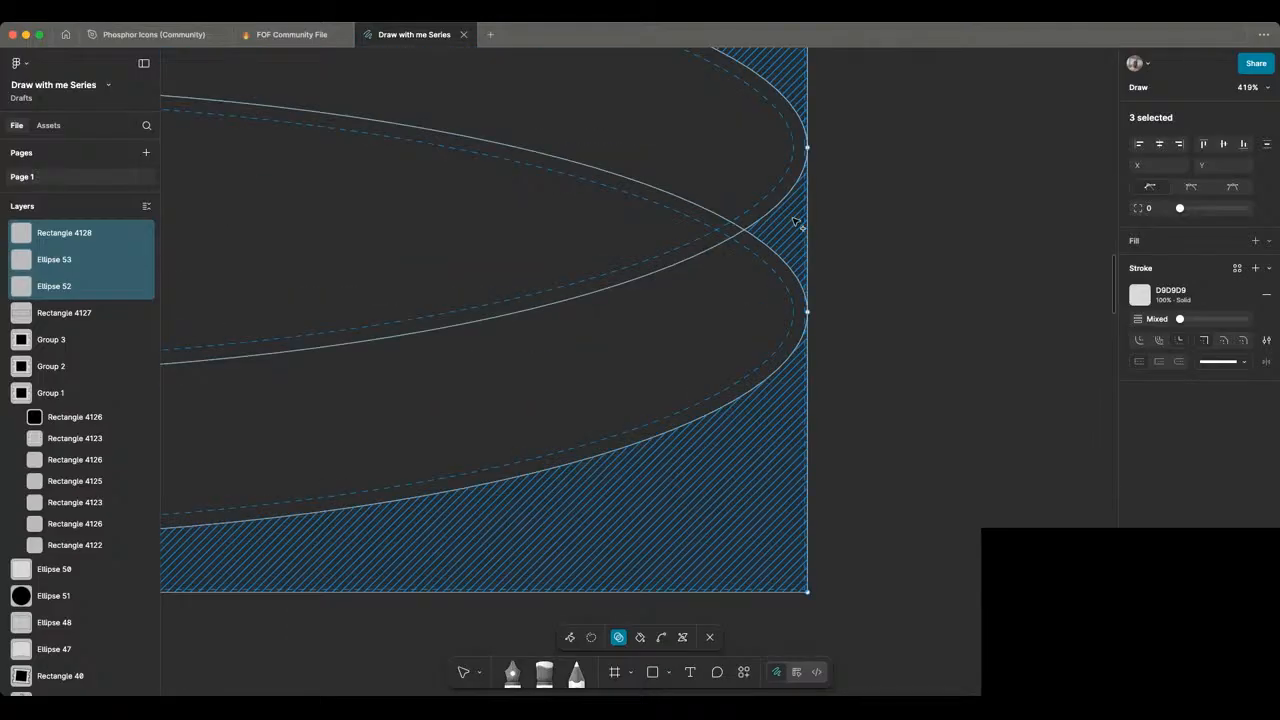
scroll(791, 247, up, 8)
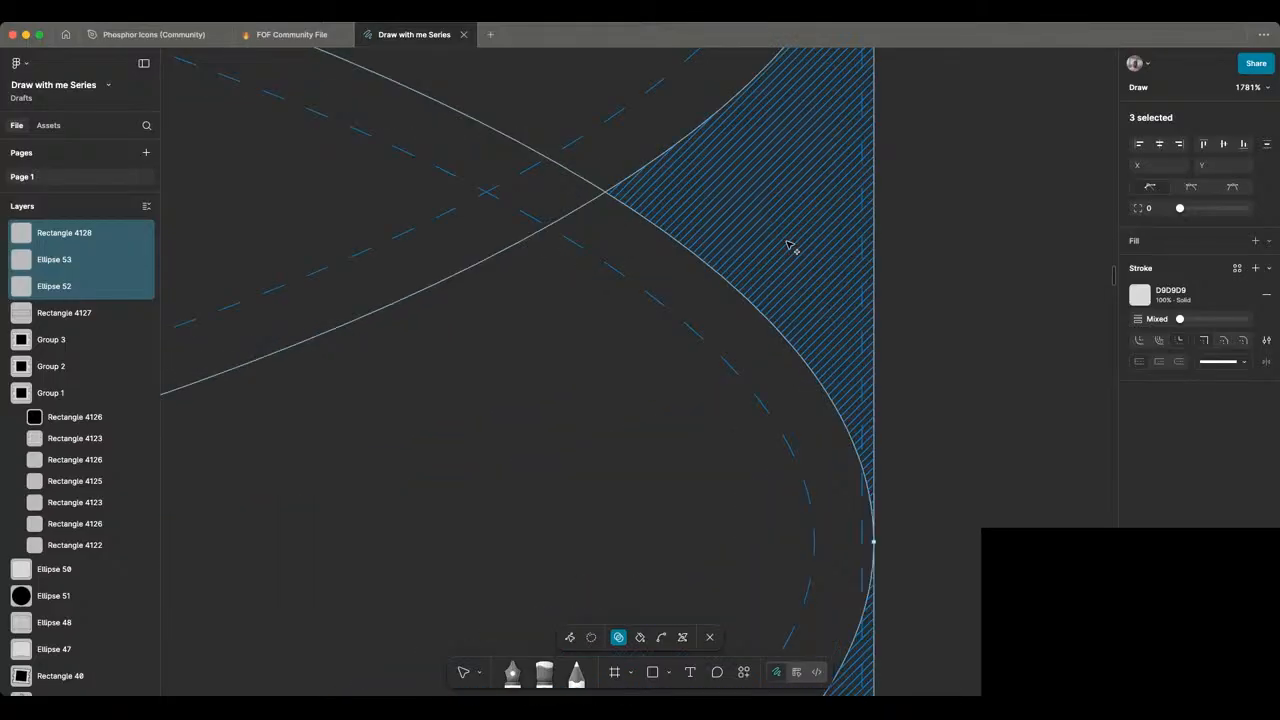
scroll(724, 239, down, 12)
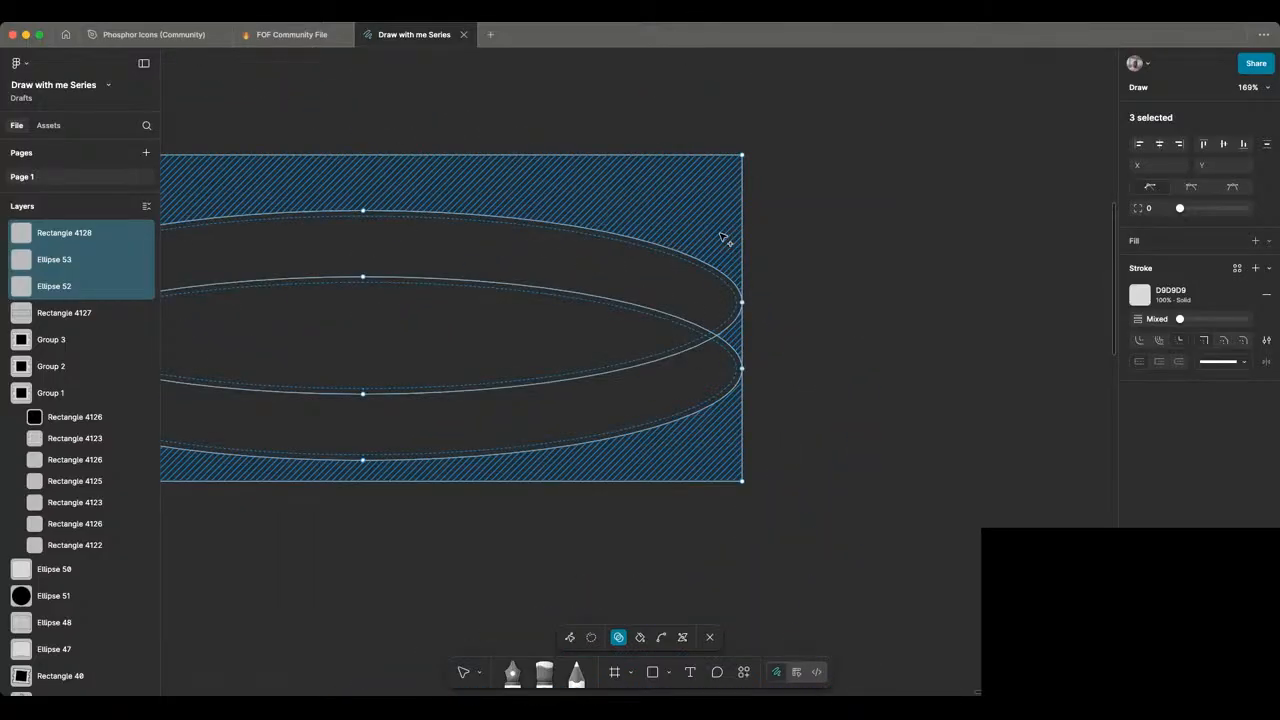
key(Escape)
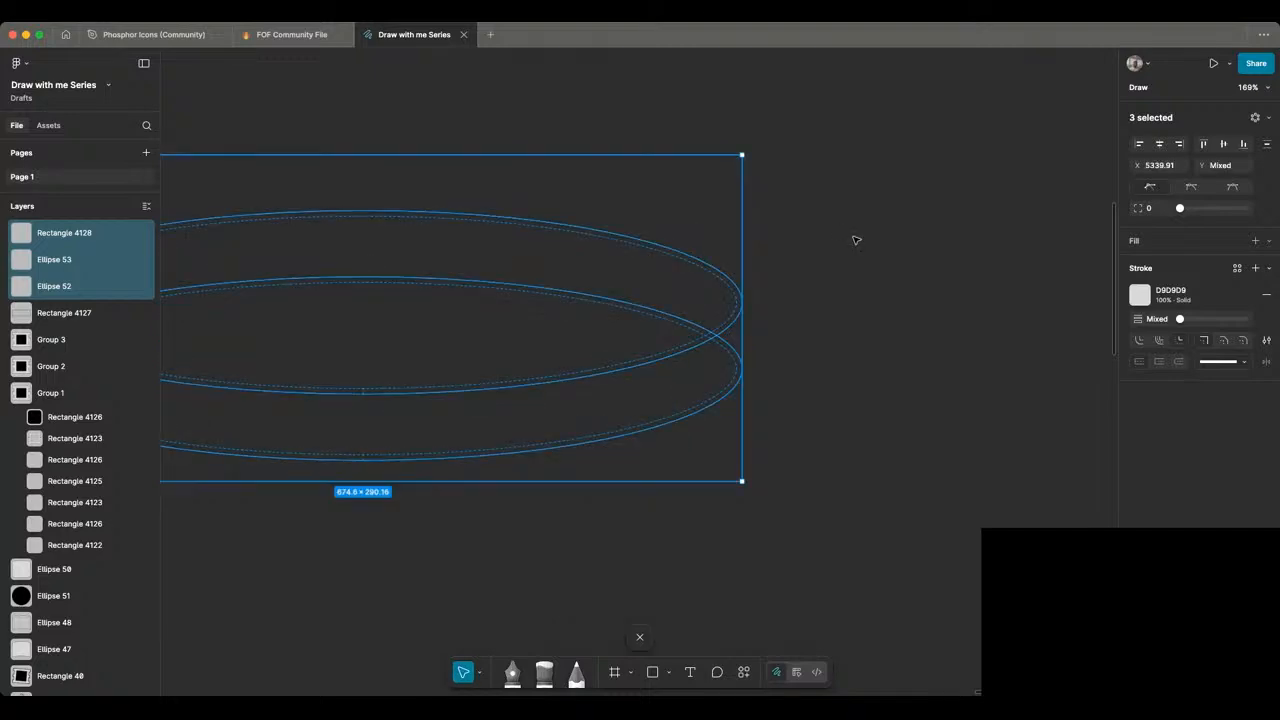
click(768, 253)
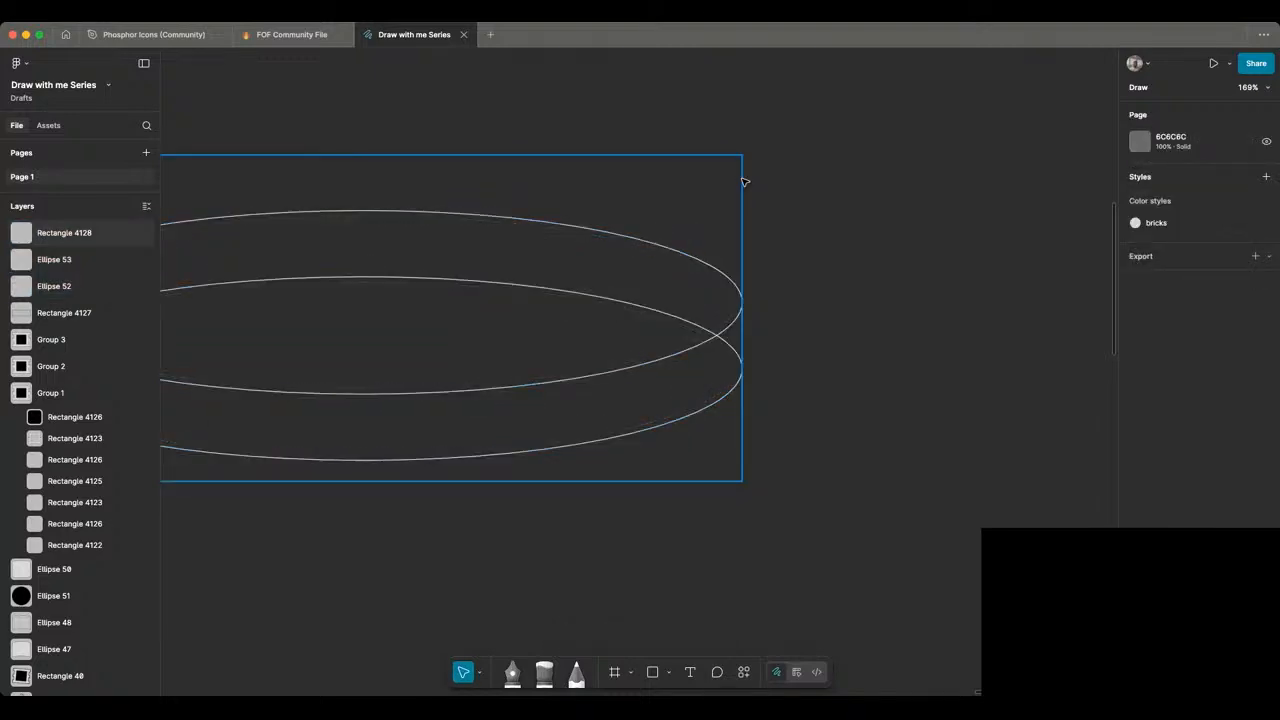
Step: Set the width of the rectangle around the two ellipses to 674.2
click(742, 182)
click(1169, 190)
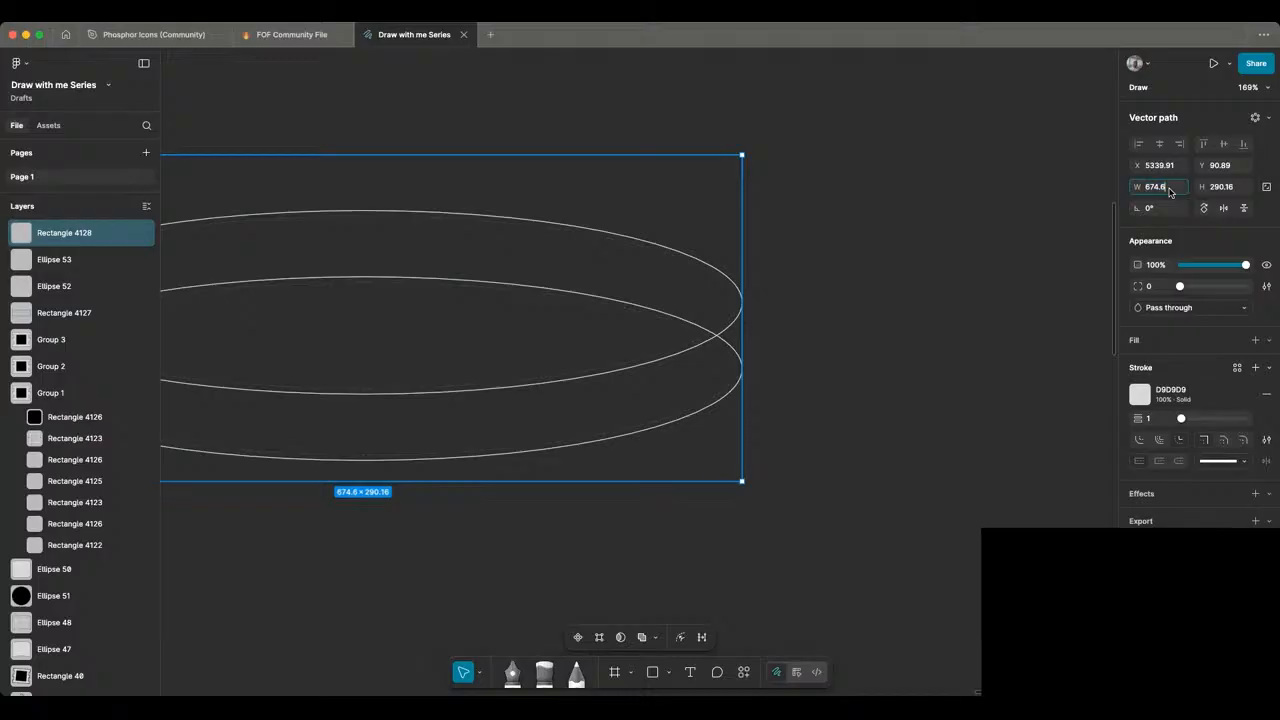
key(BackSpace)
click(972, 209)
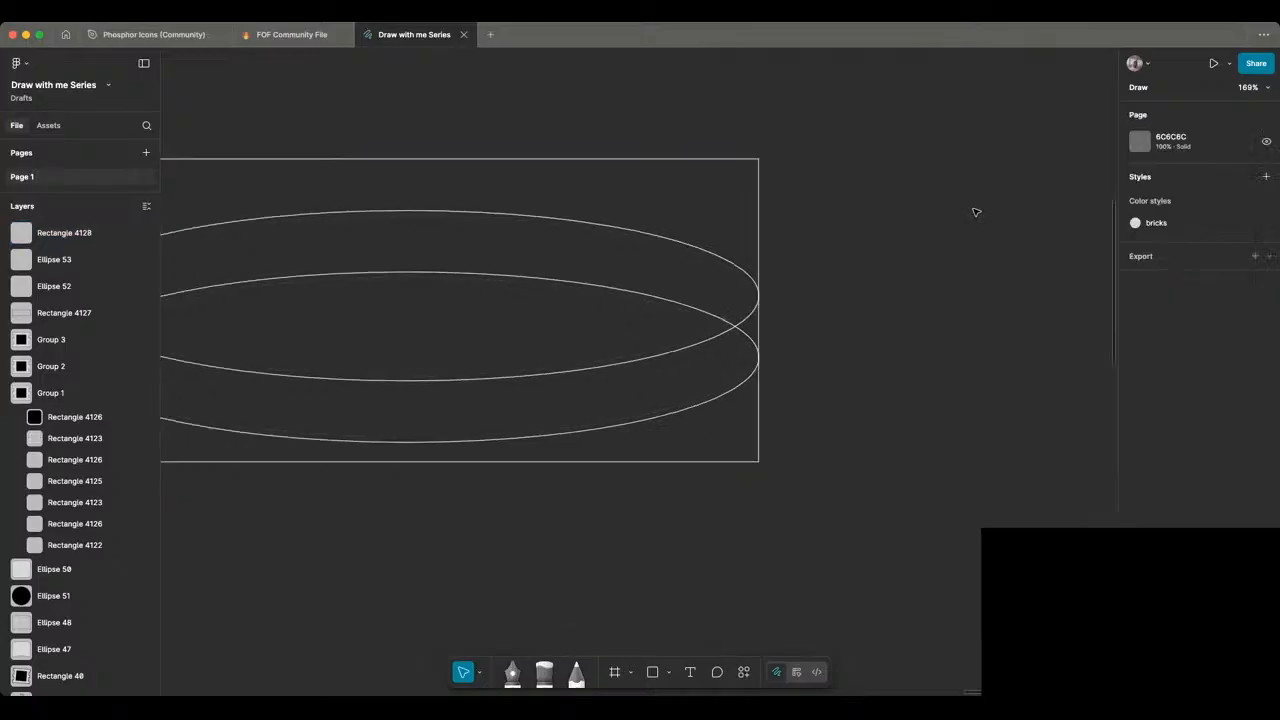
Step: Check the rectangle's right edge against both ellipses' end points with all three paths in vector editing
scroll(962, 212, down, 5)
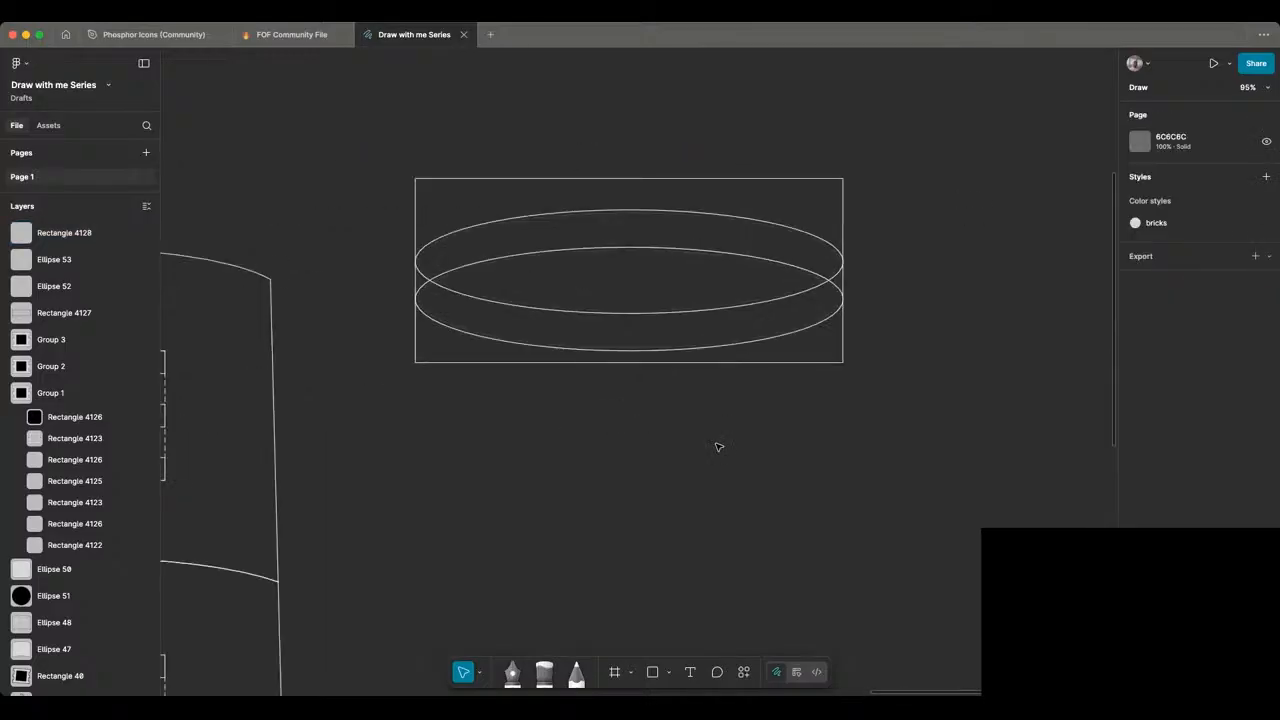
drag(585, 146, 716, 446)
key(Return)
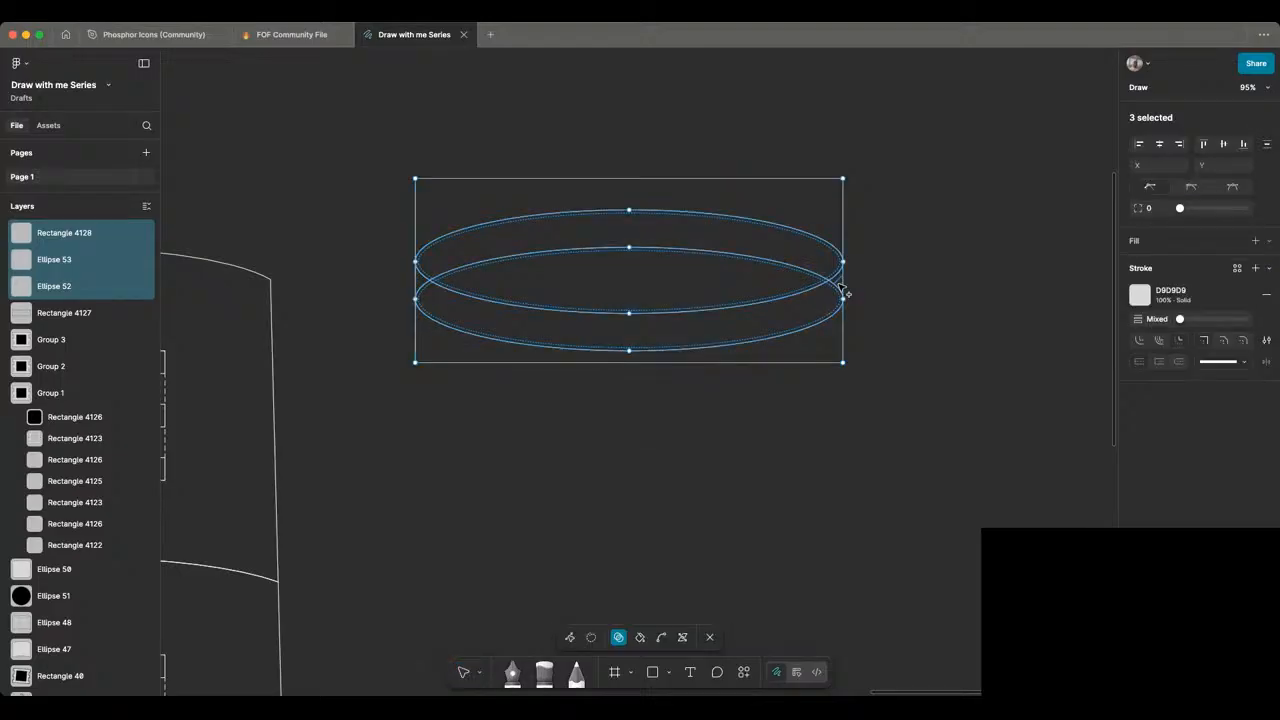
scroll(843, 291, up, 15)
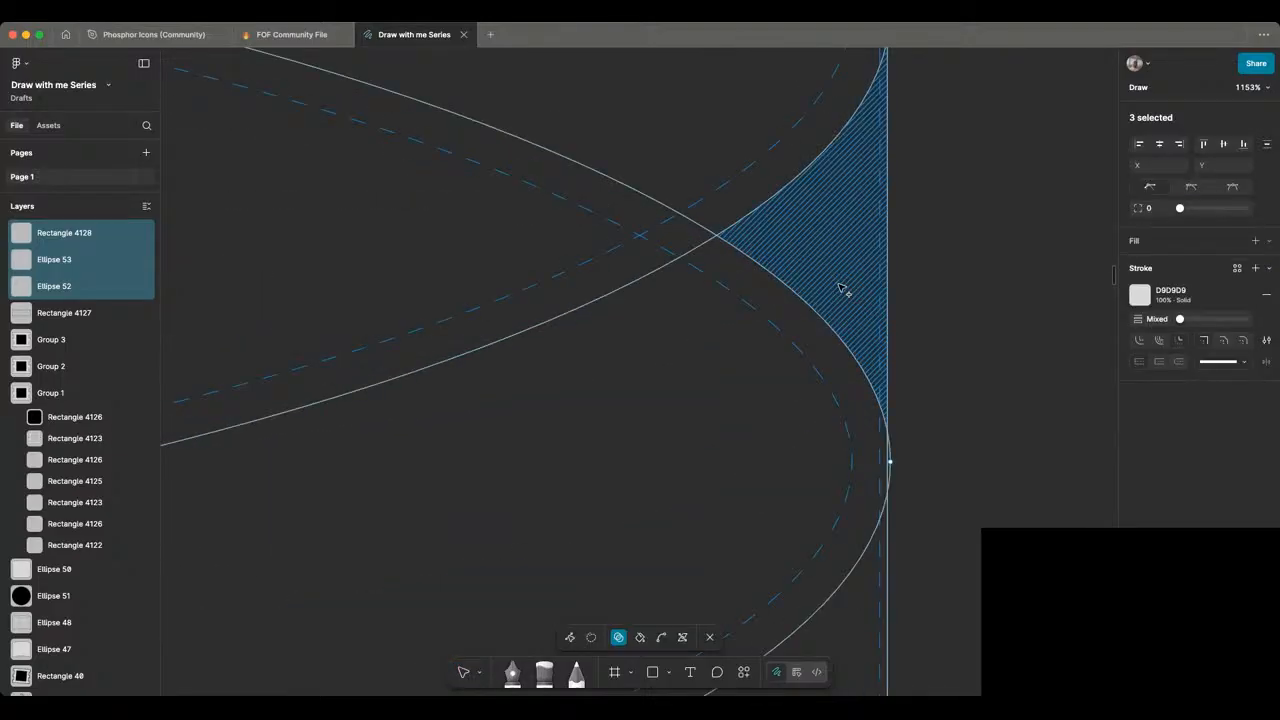
scroll(889, 430, up, 5)
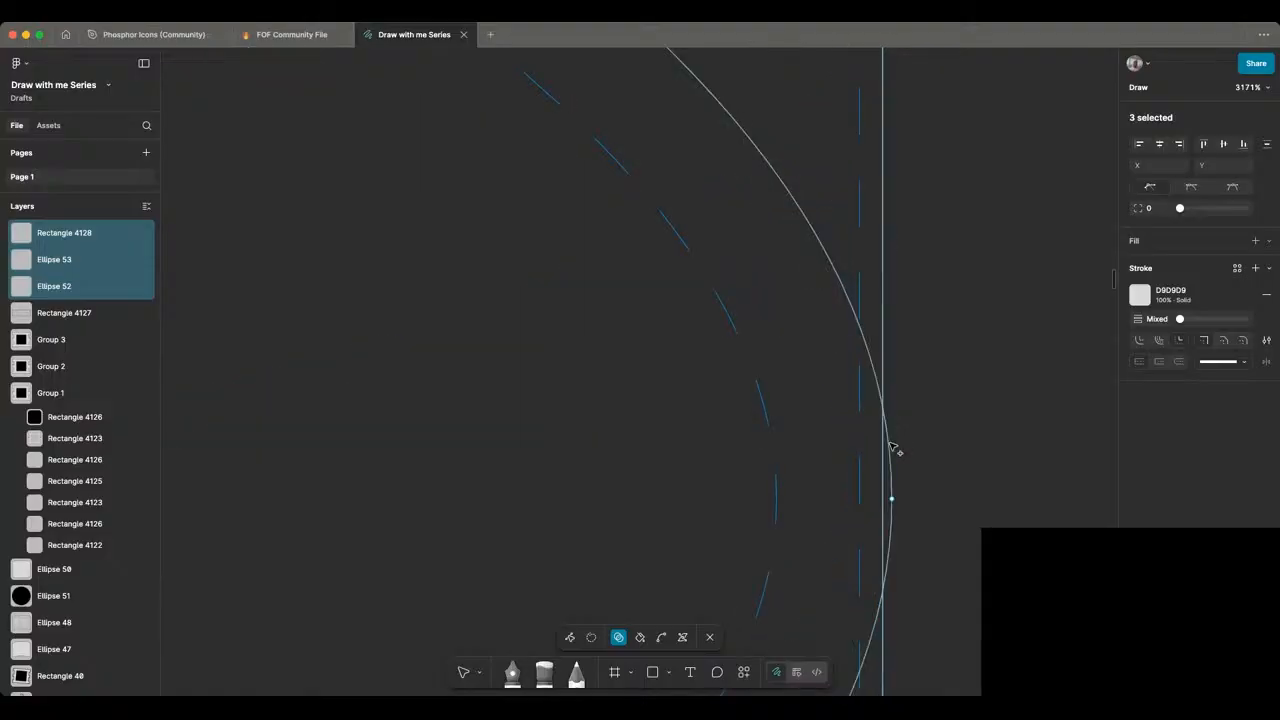
scroll(890, 447, up, 4)
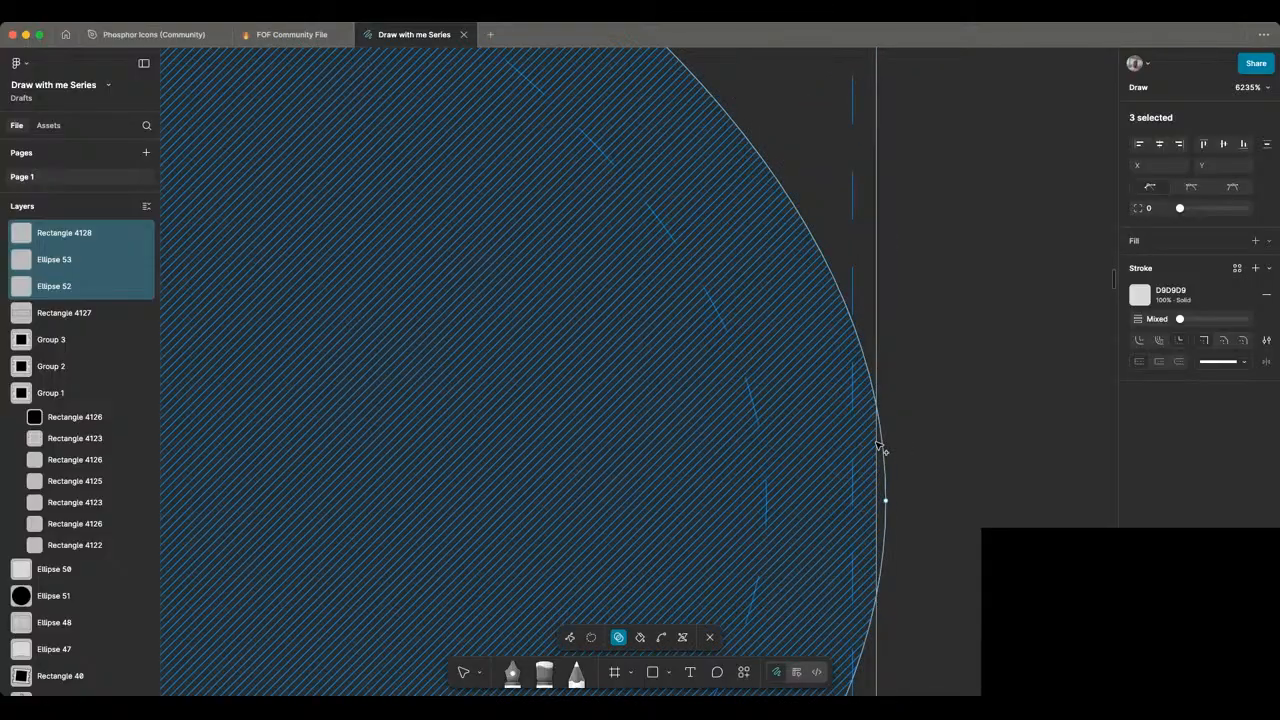
scroll(885, 470, down, 4)
scroll(896, 510, down, 4)
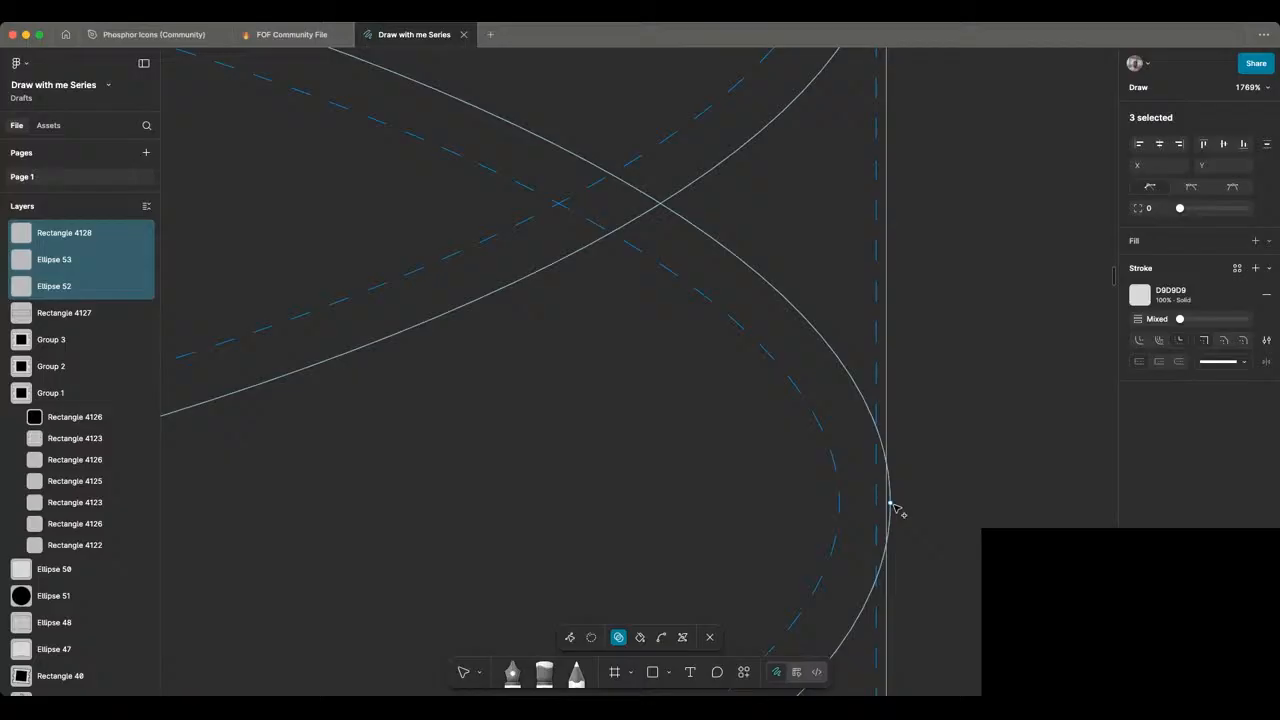
scroll(895, 508, down, 3)
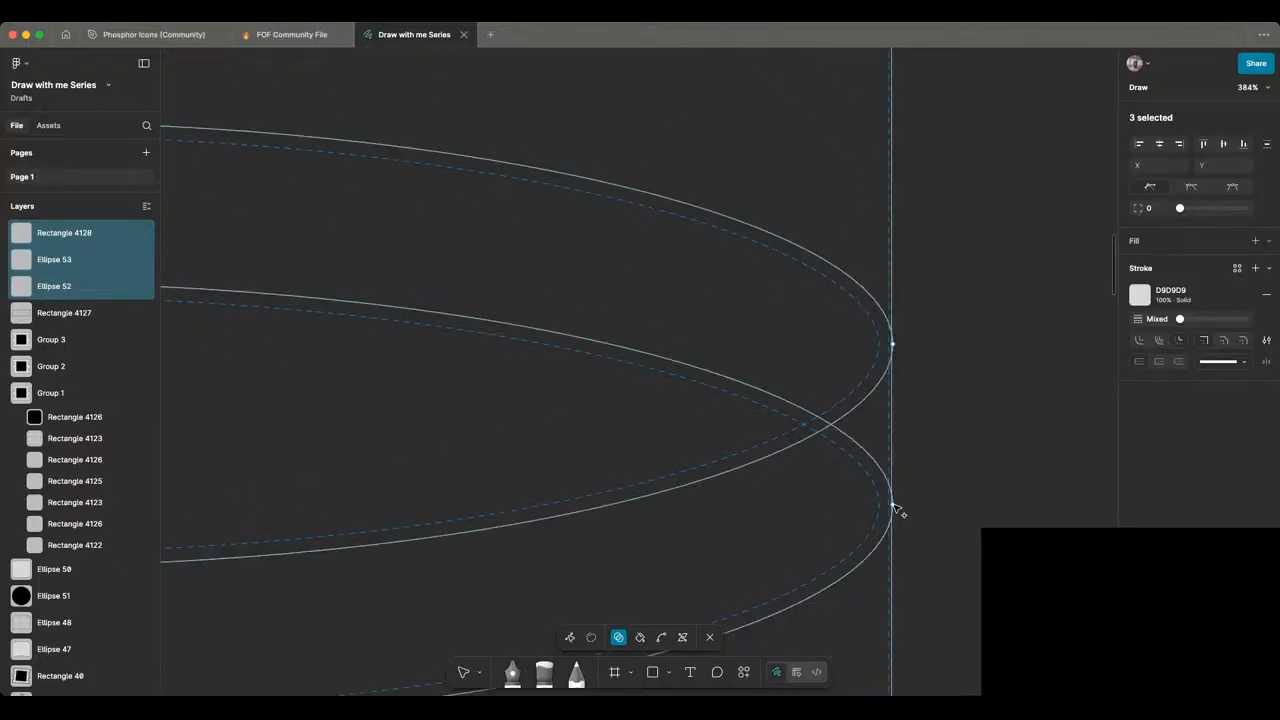
scroll(890, 480, up, 2)
scroll(889, 245, up, 6)
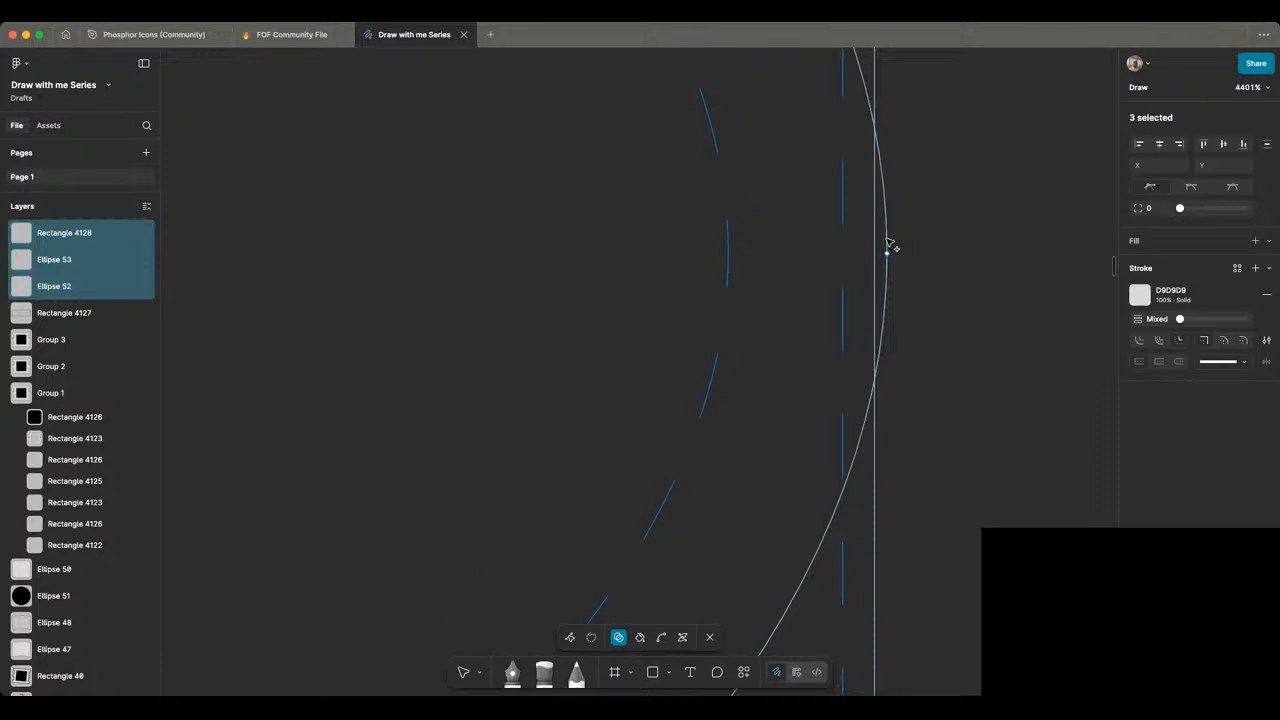
scroll(887, 247, down, 2)
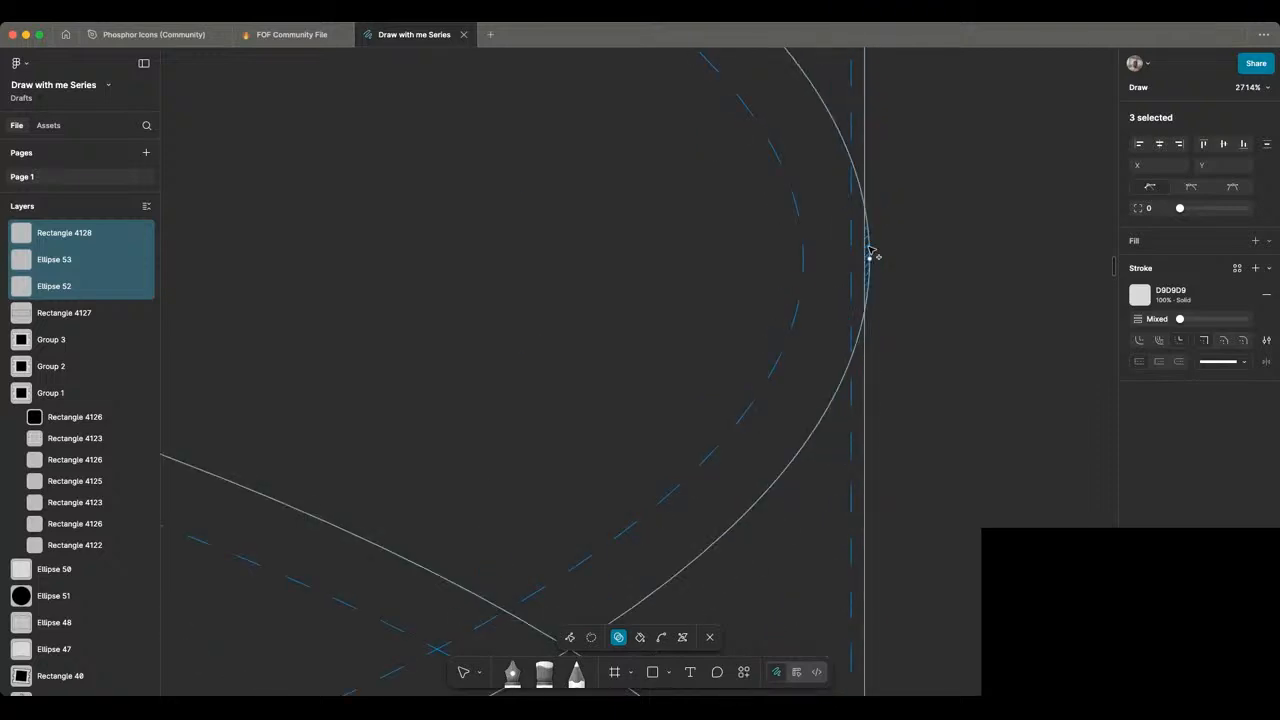
scroll(872, 253, down, 2)
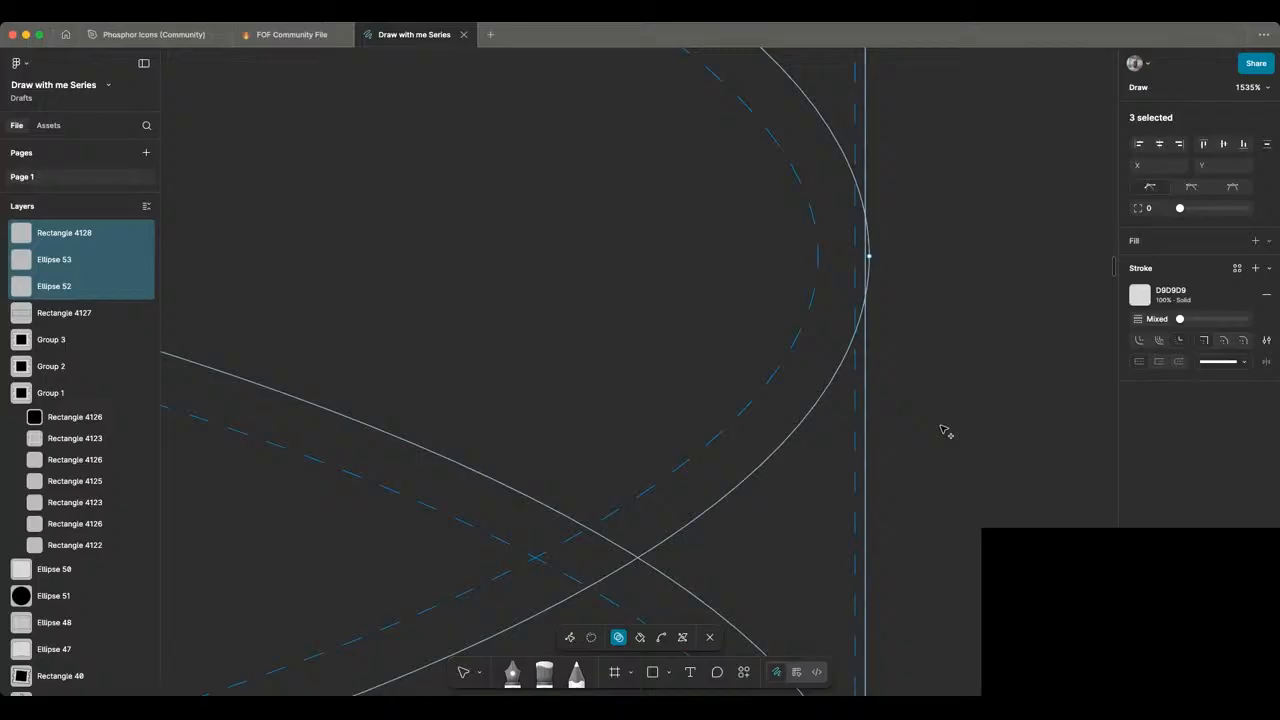
key(v)
key(Escape)
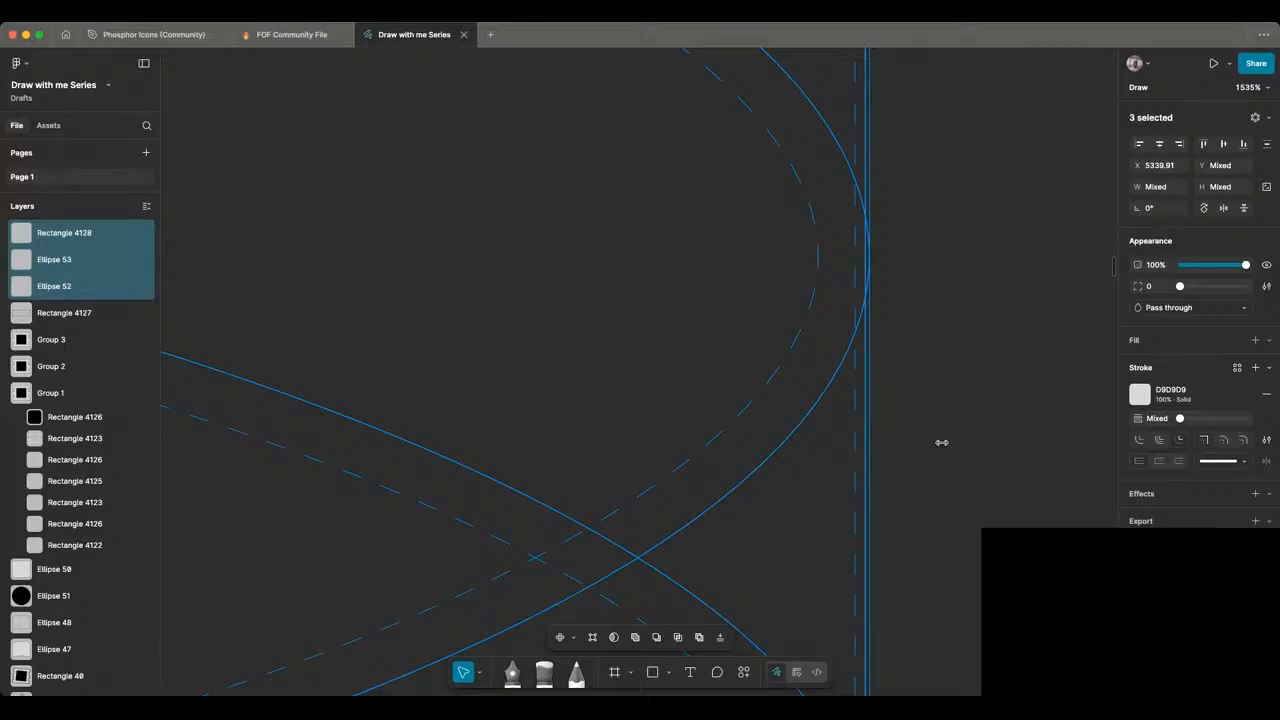
click(980, 474)
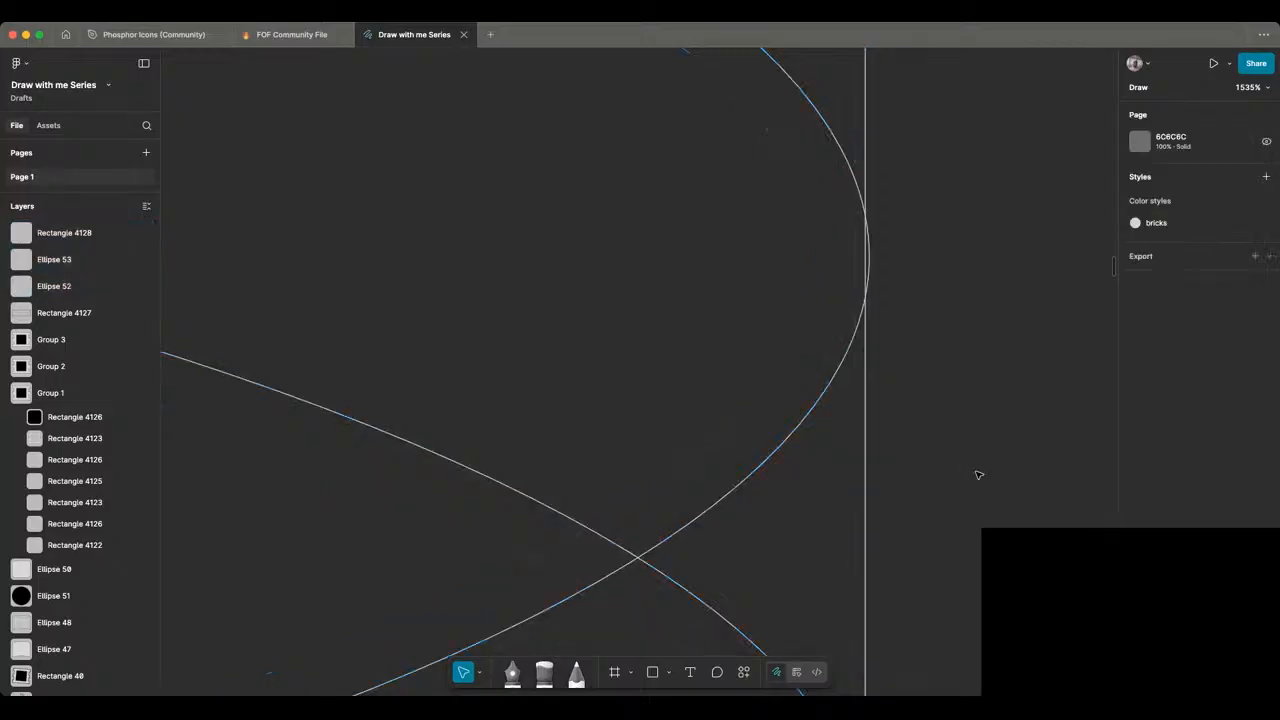
Step: Set the width of the rectangle enclosing the ellipses to 674.5
click(866, 449)
click(1170, 191)
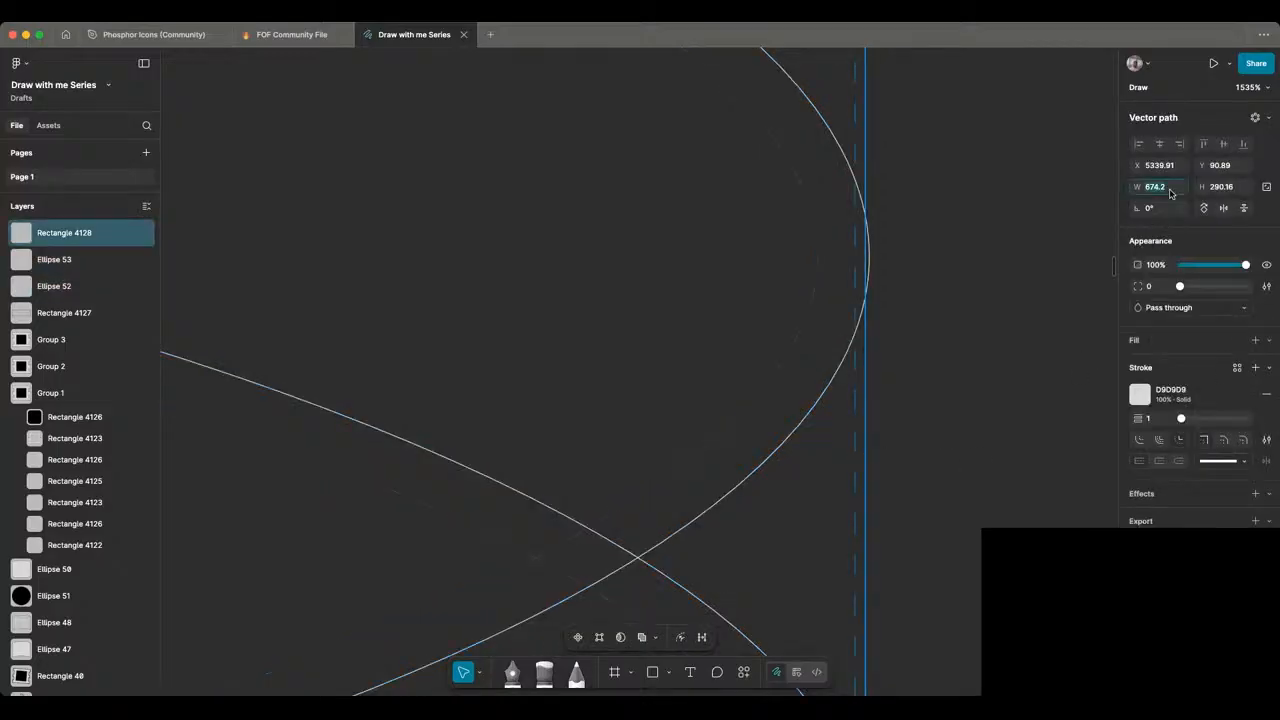
click(1170, 191)
text(5)
key(Return)
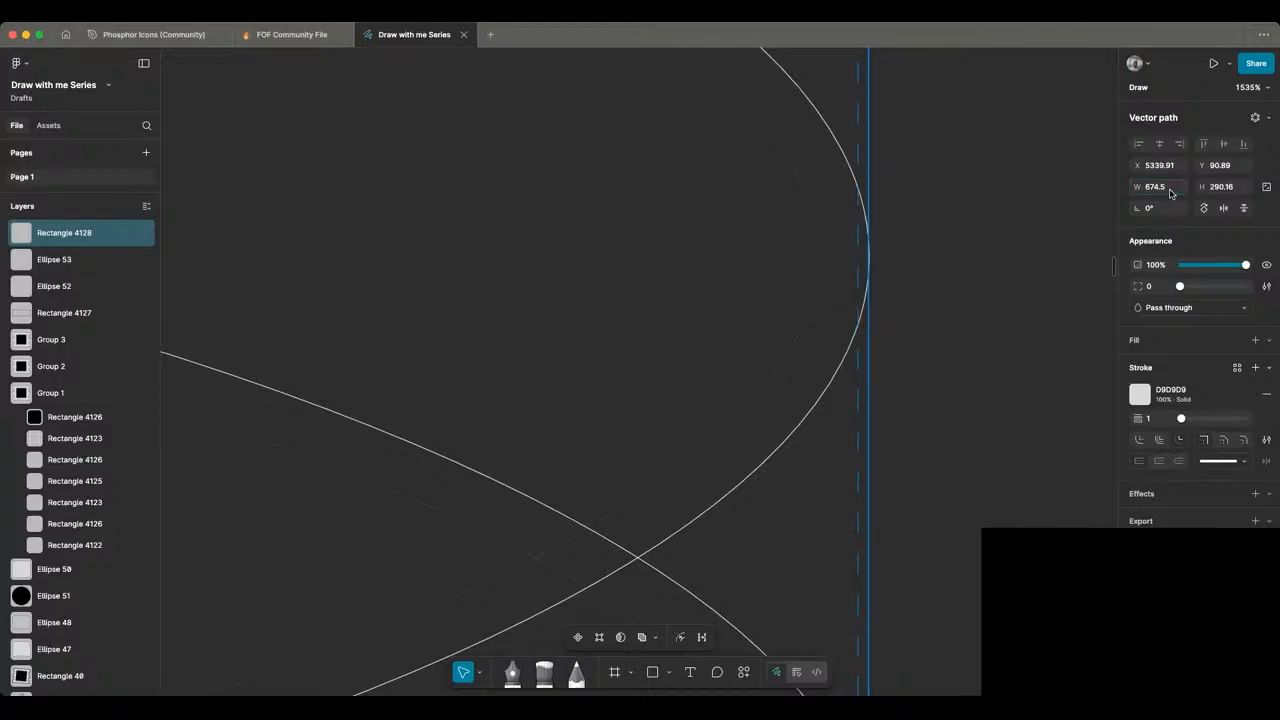
click(997, 158)
Step: Open the rectangle and both ellipses in vector editing and subtract the rectangle's areas above the upper ellipse and below the lower ellipse
scroll(934, 235, up, 5)
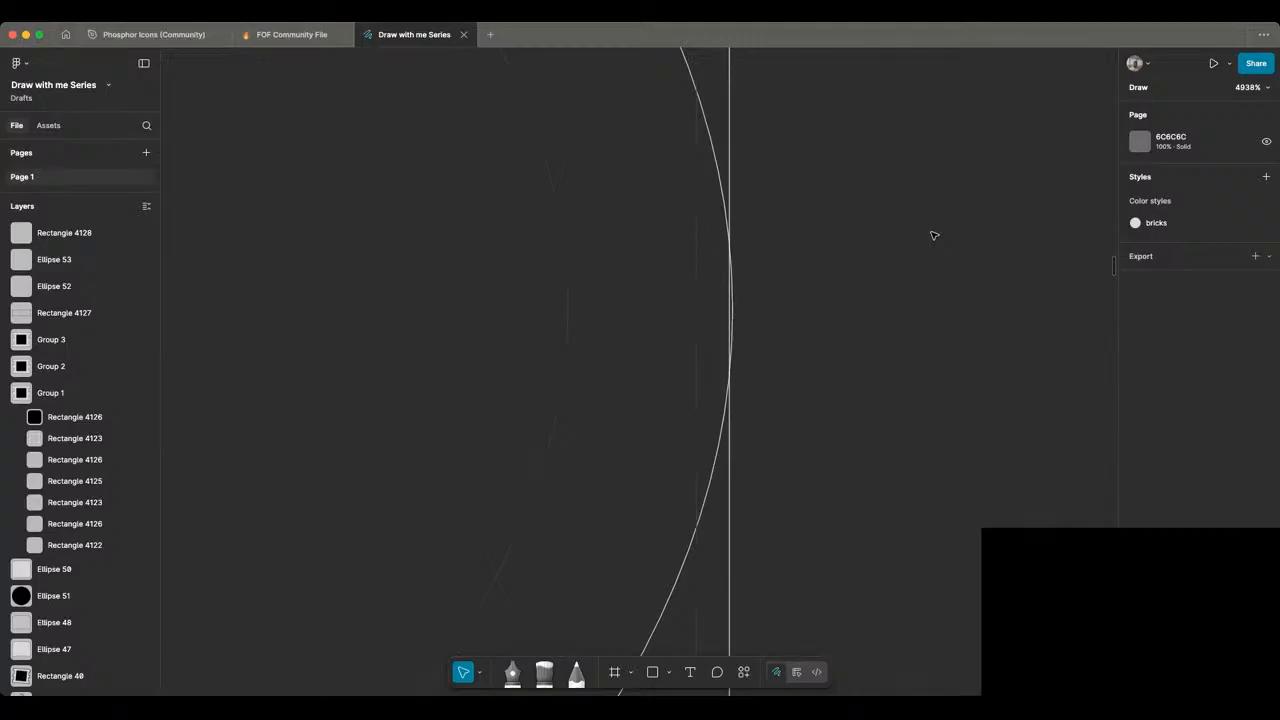
scroll(934, 235, down, 10)
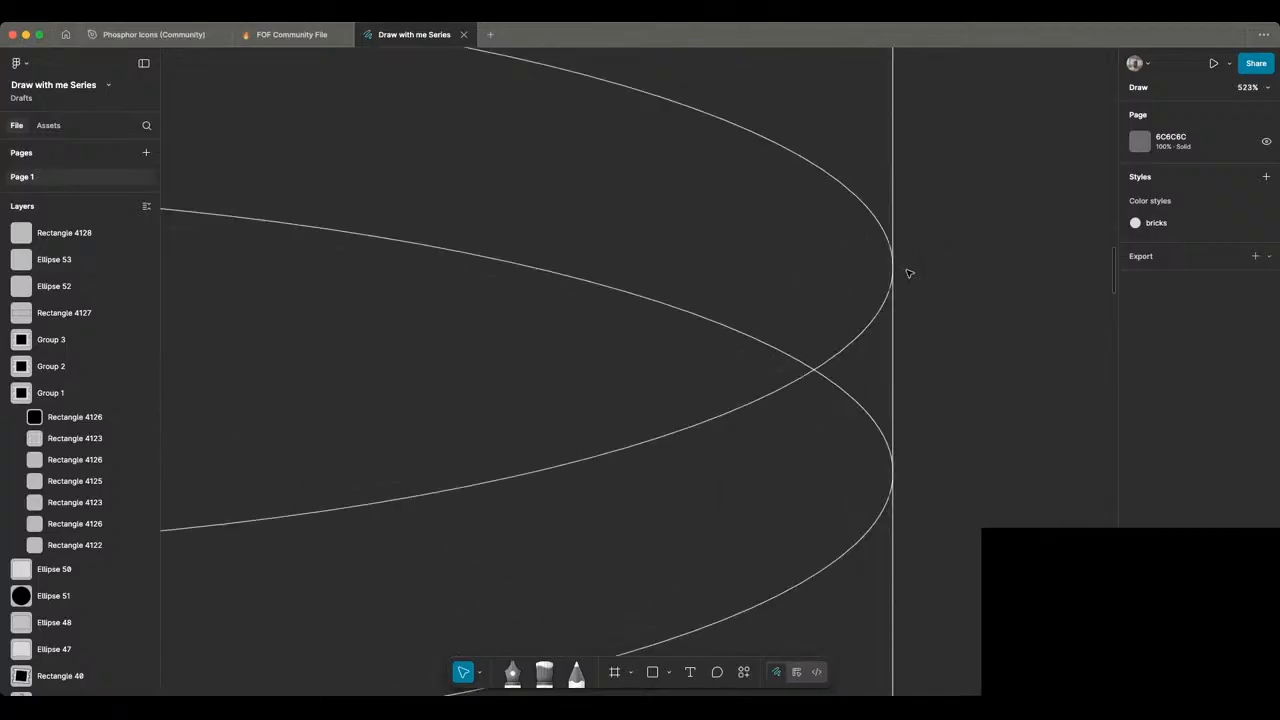
scroll(909, 273, down, 4)
scroll(909, 273, down, 5)
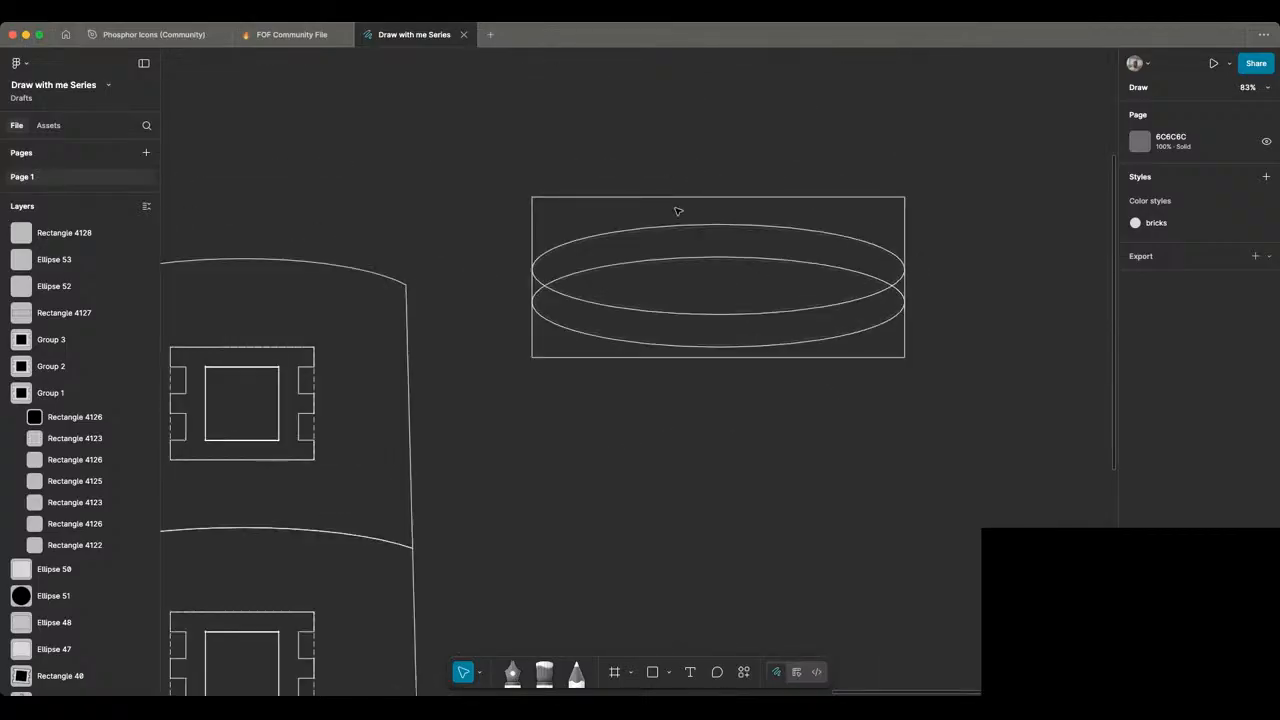
drag(507, 165, 995, 460)
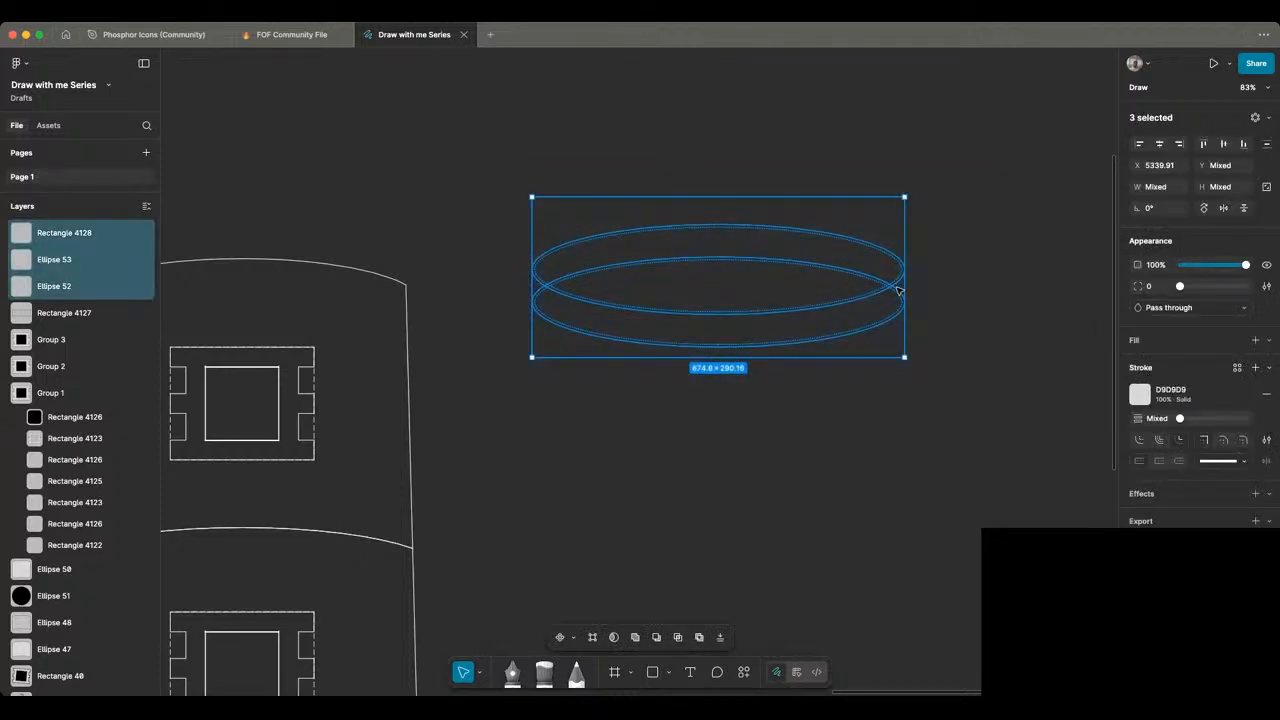
key(Return)
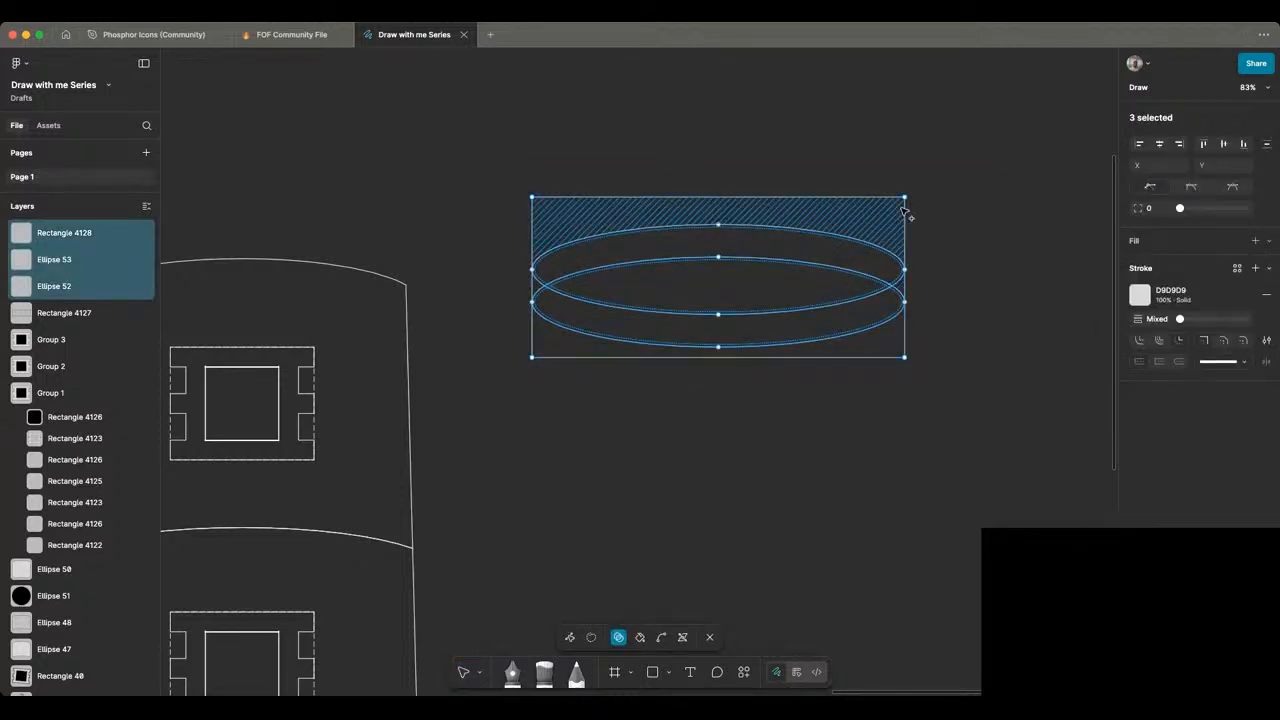
alt+click(888, 220)
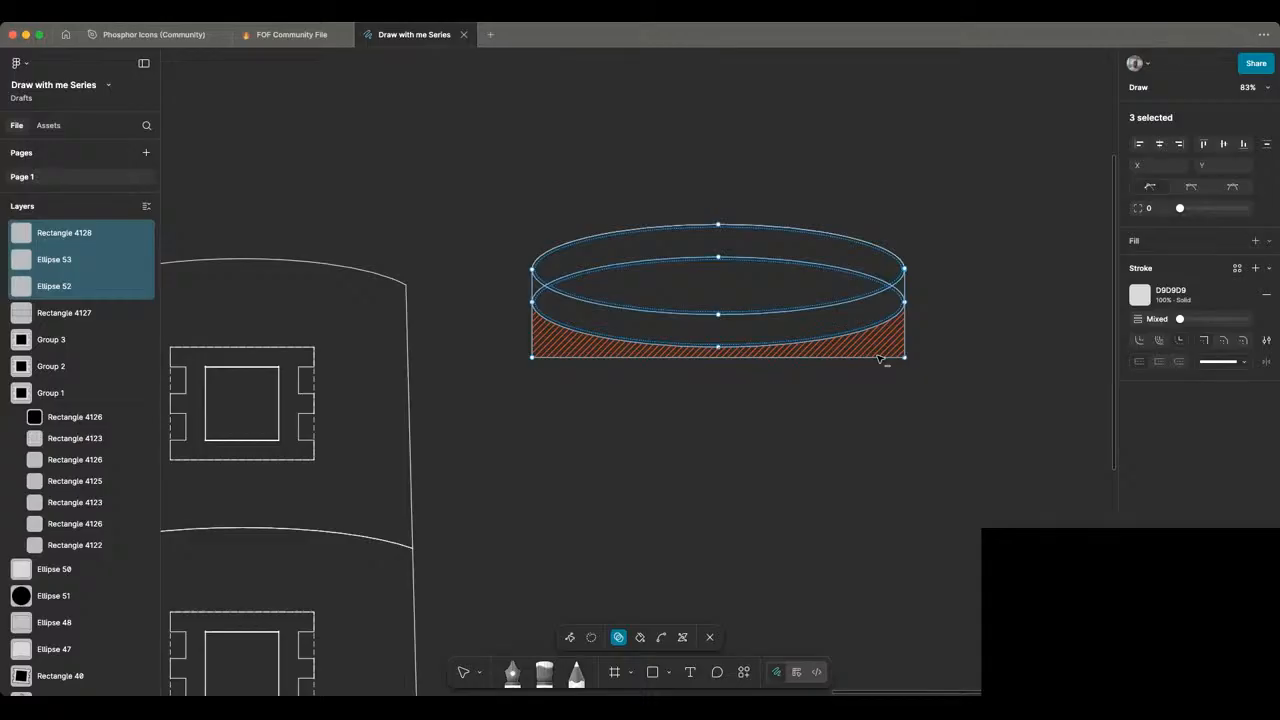
alt+click(884, 350)
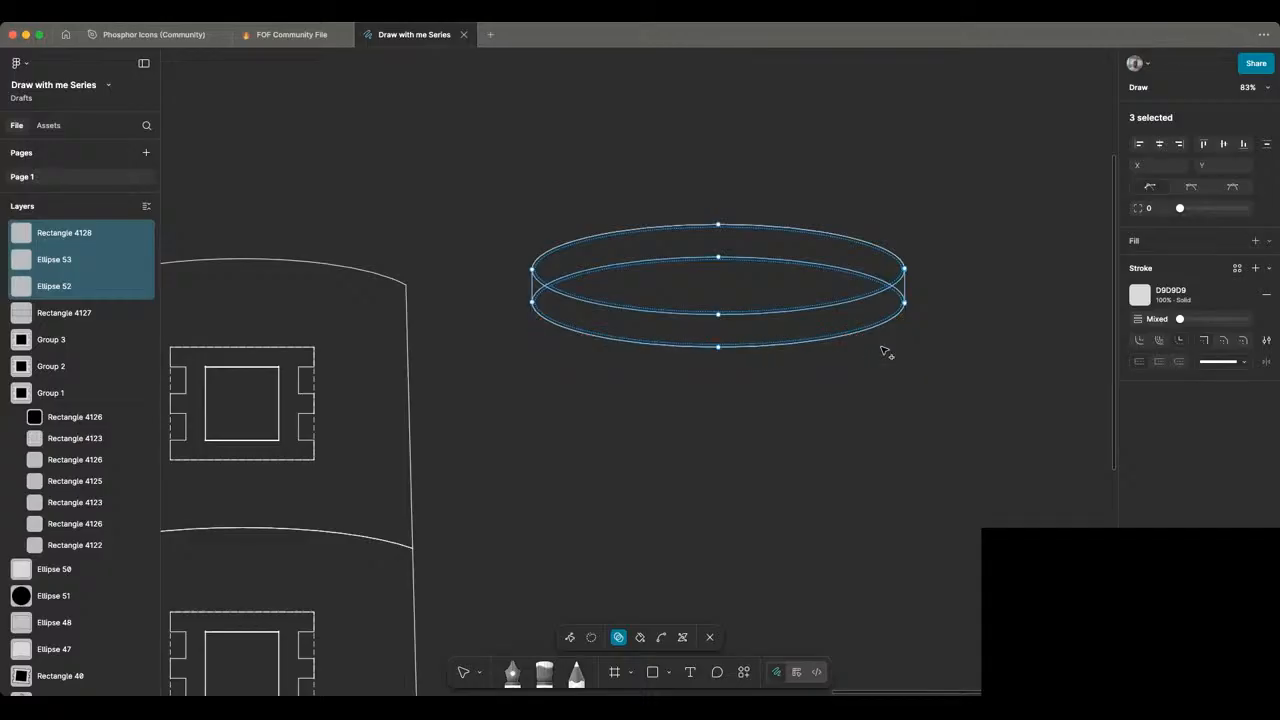
Step: Hide the outline view and leave vector editing of the rectangle and both ellipses
key(super+y)
key(shift+m)
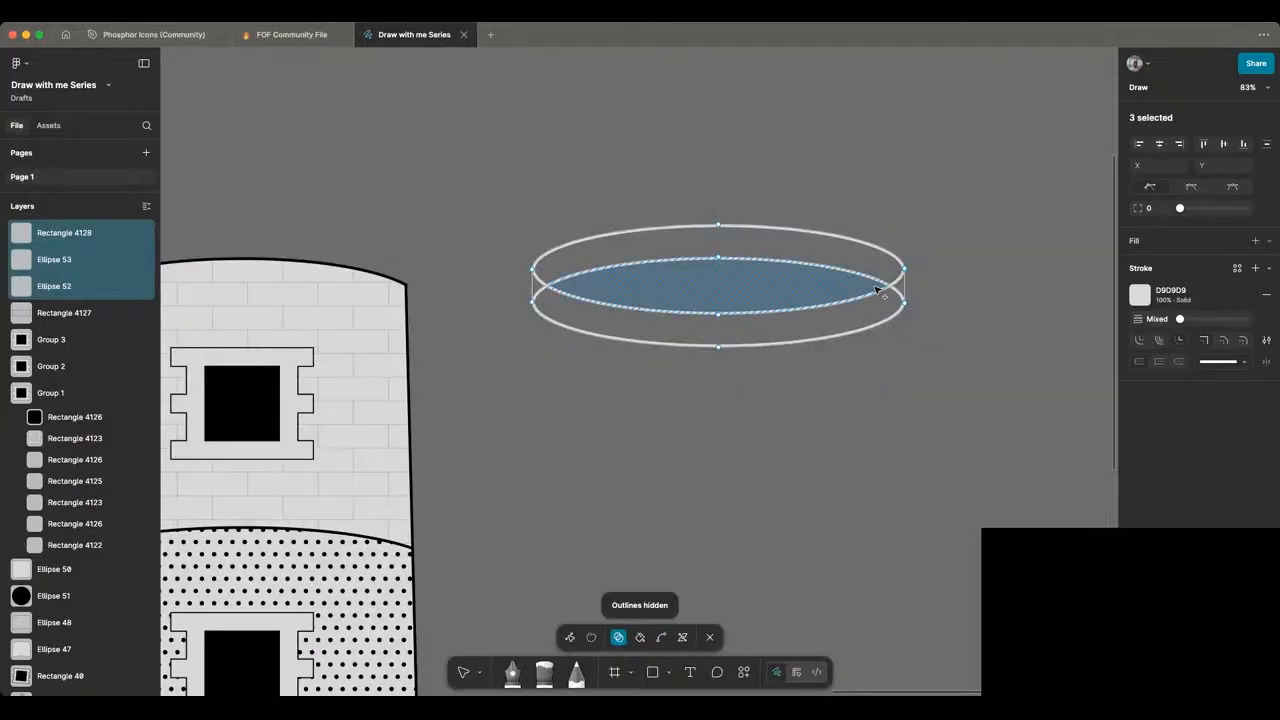
ctrl+scroll(876, 310, up, 1)
scroll(880, 306, right, 2)
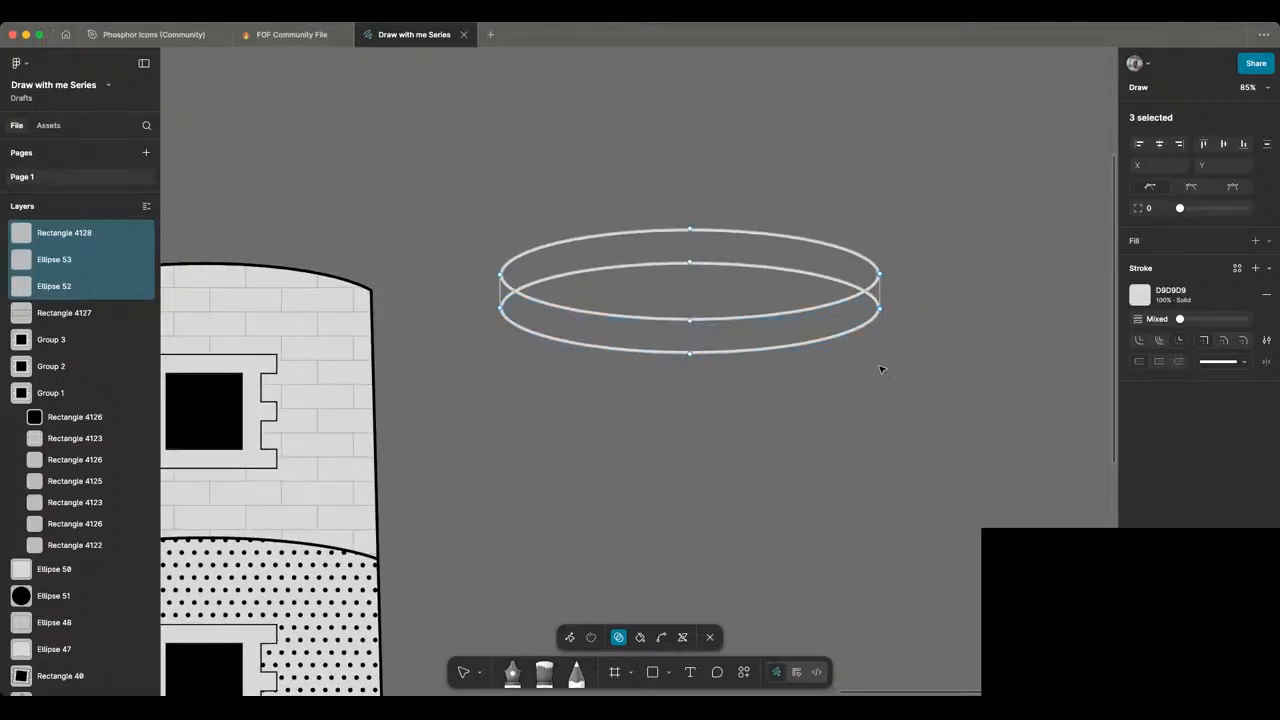
key(Escape)
key(Escape)
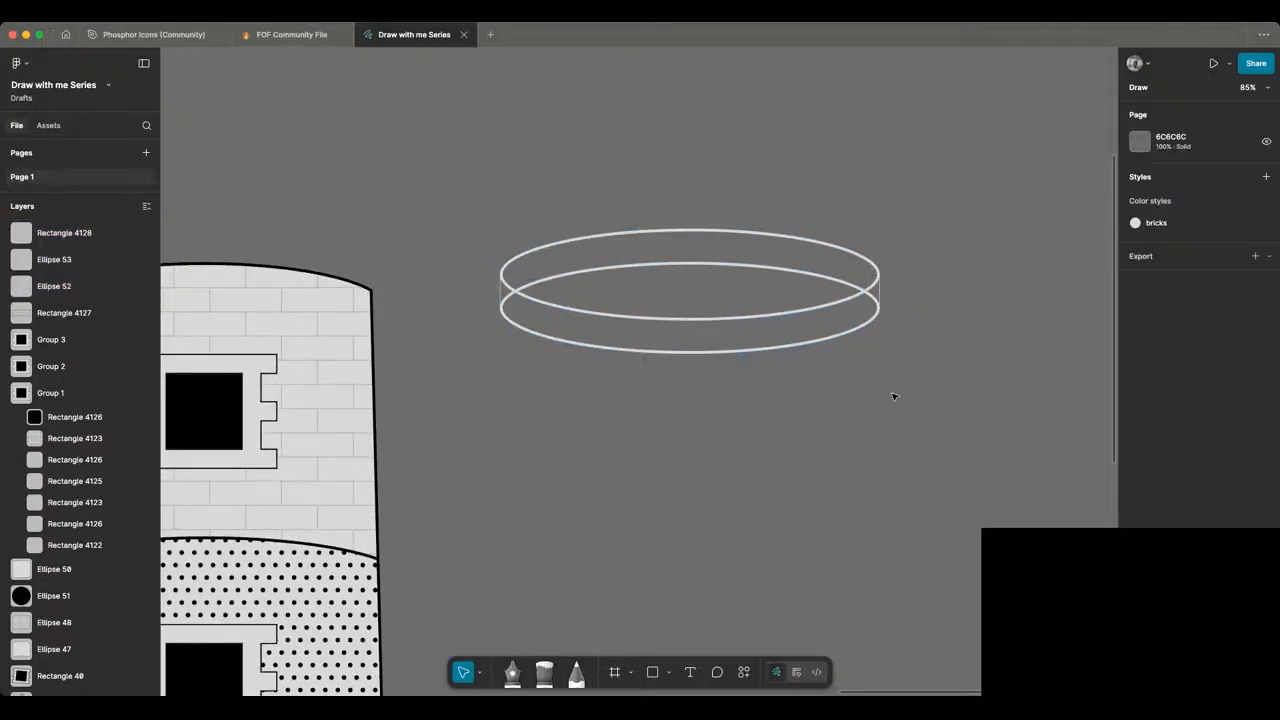
Step: Duplicate the rectangle and both ellipses to the right of the original disc, leaving a gap of about 342
scroll(894, 397, right, 2)
ctrl+scroll(766, 334, down, 3)
scroll(766, 334, right, 8)
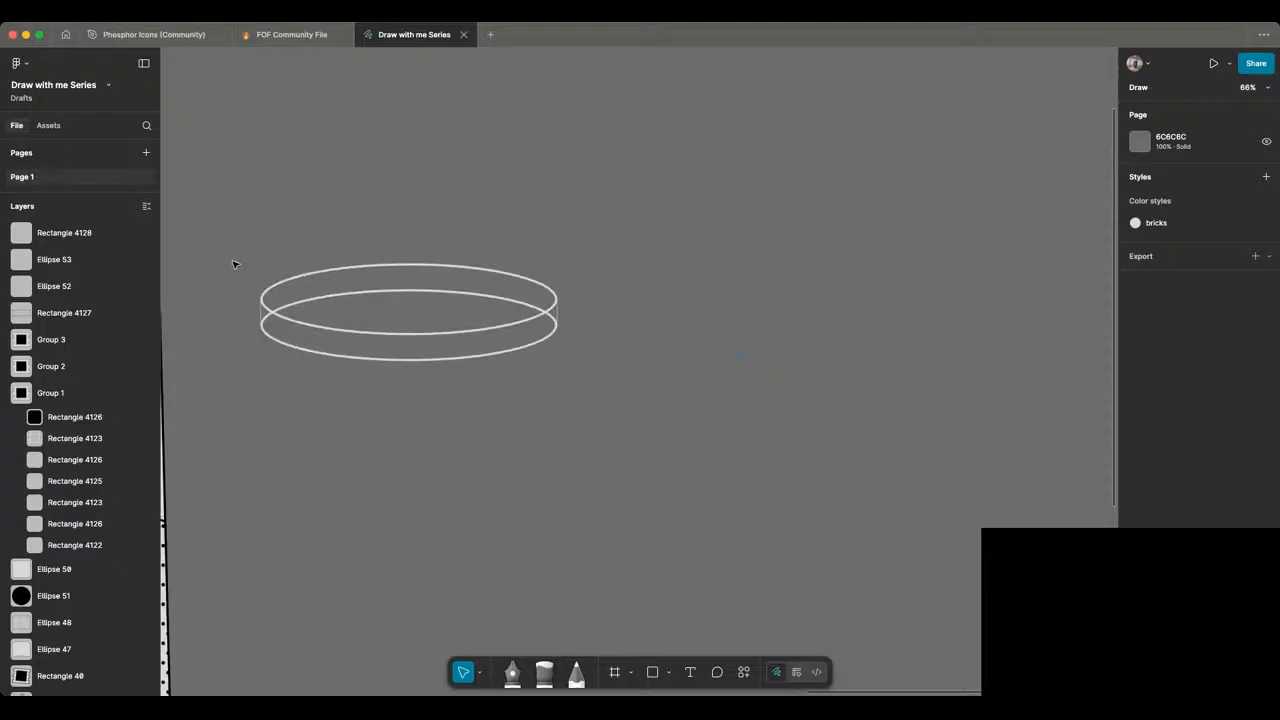
drag(234, 264, 687, 438)
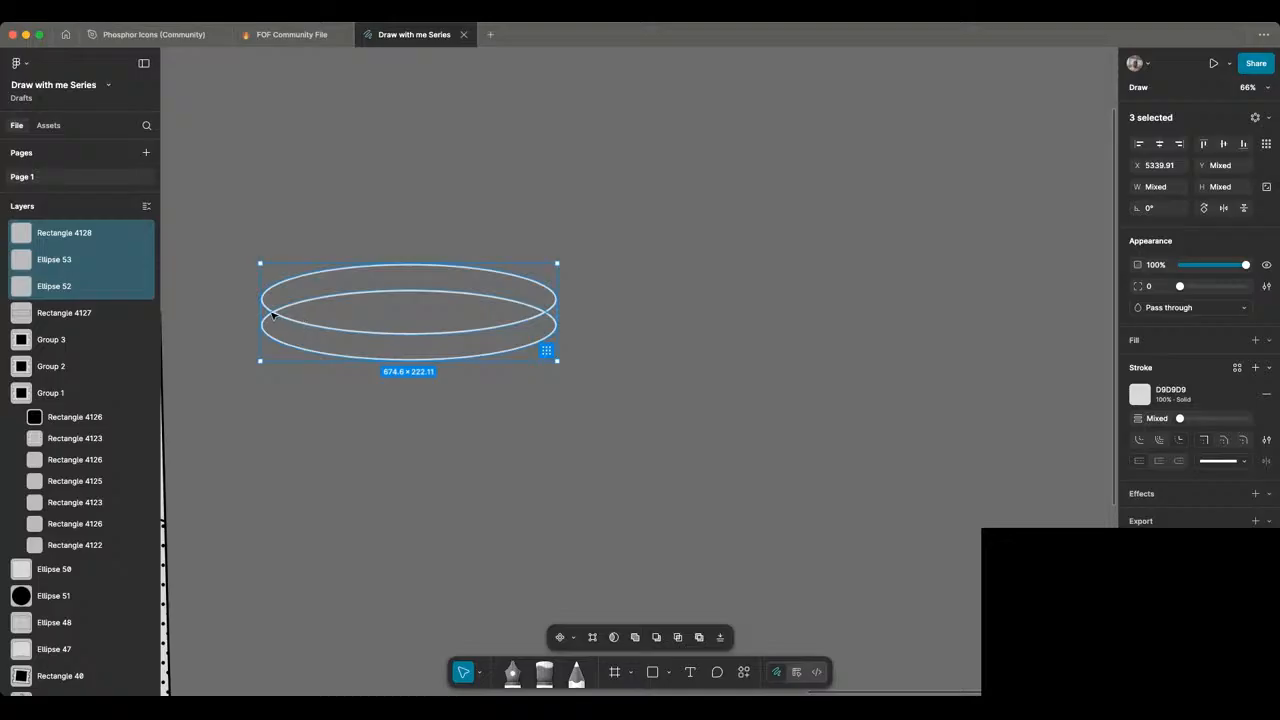
drag(272, 314, 720, 316)
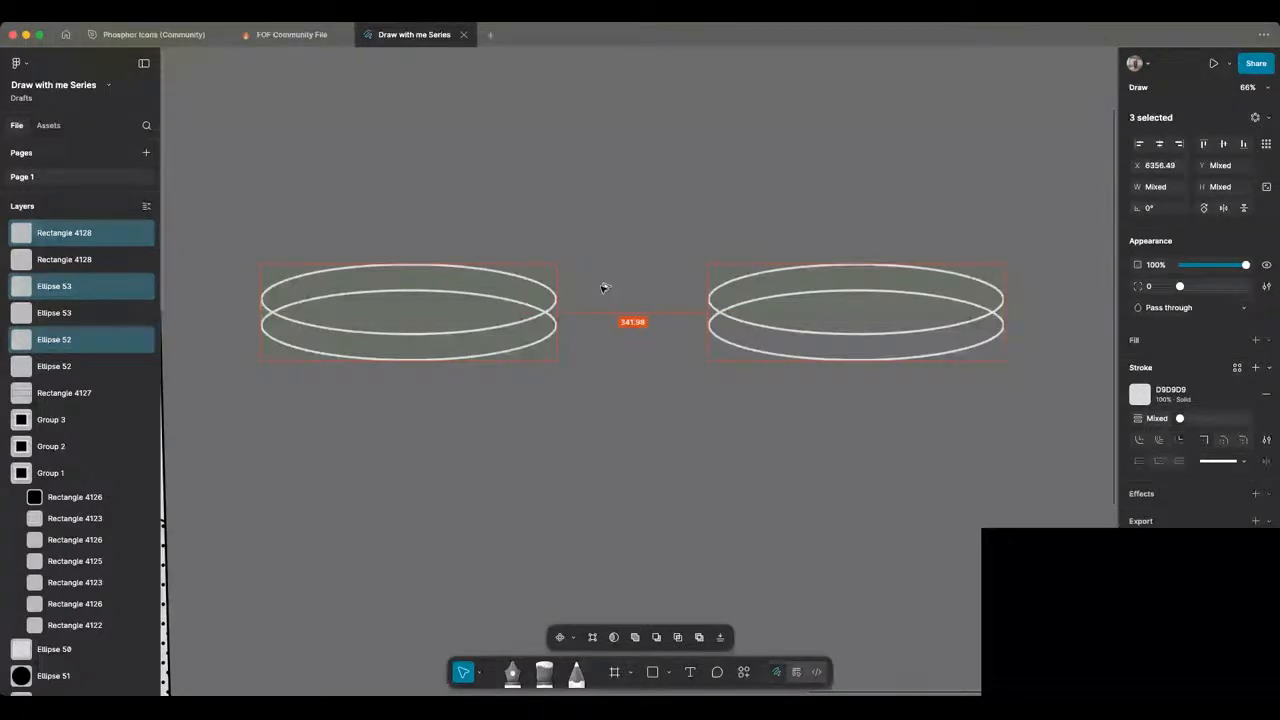
Step: Build an upper band, a lower band and a central lens from the original disc's three paths with the Shape builder
click(178, 251)
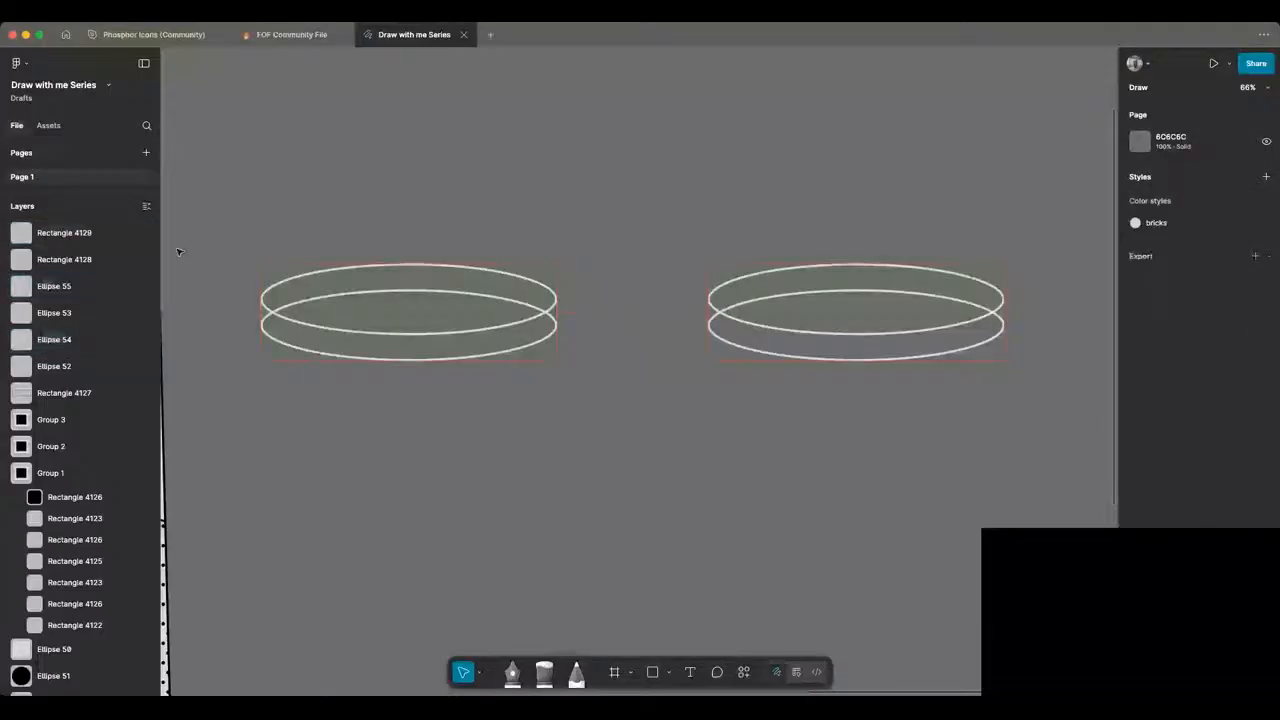
drag(240, 253, 610, 424)
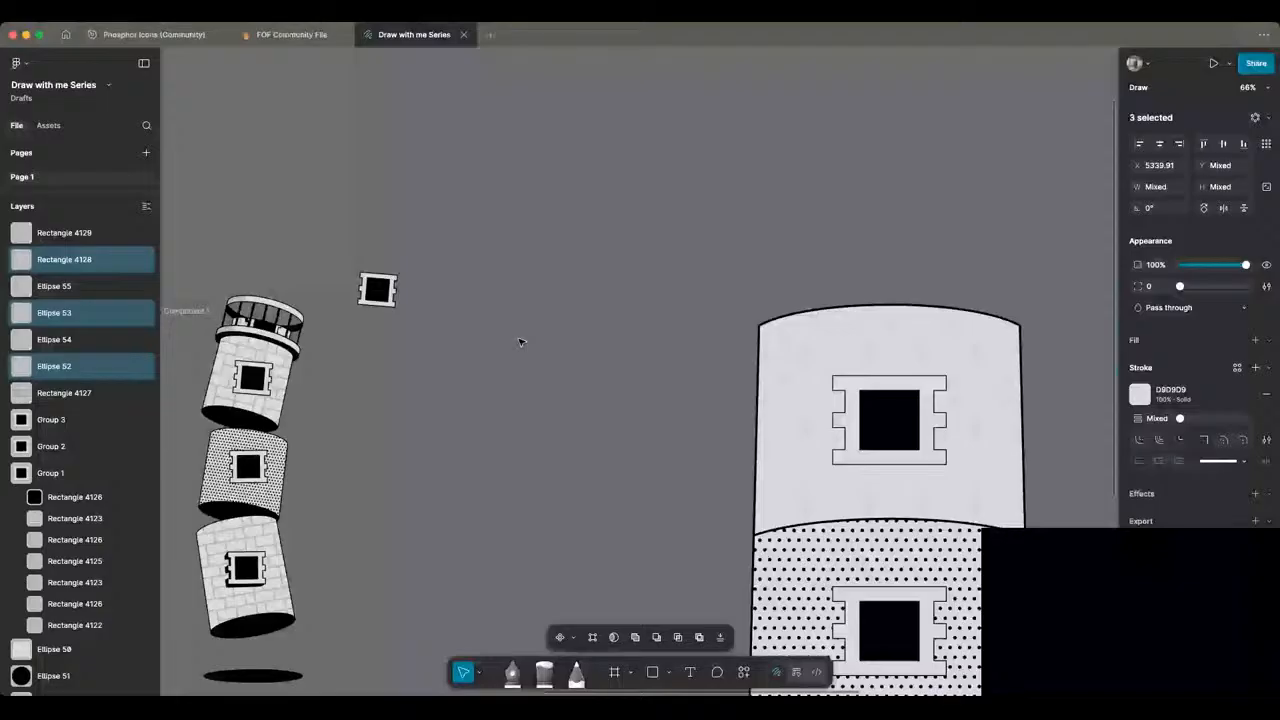
scroll(519, 342, up, 3)
ctrl+scroll(640, 497, down, 1)
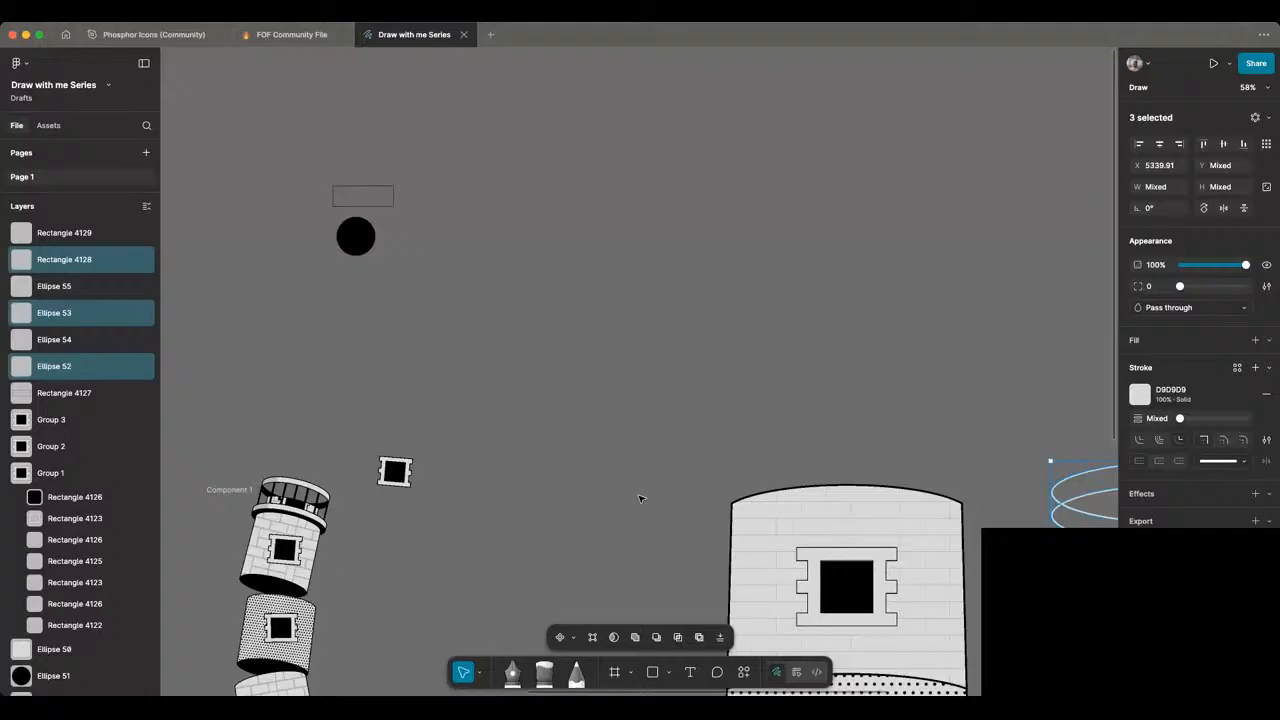
scroll(640, 497, right, 10)
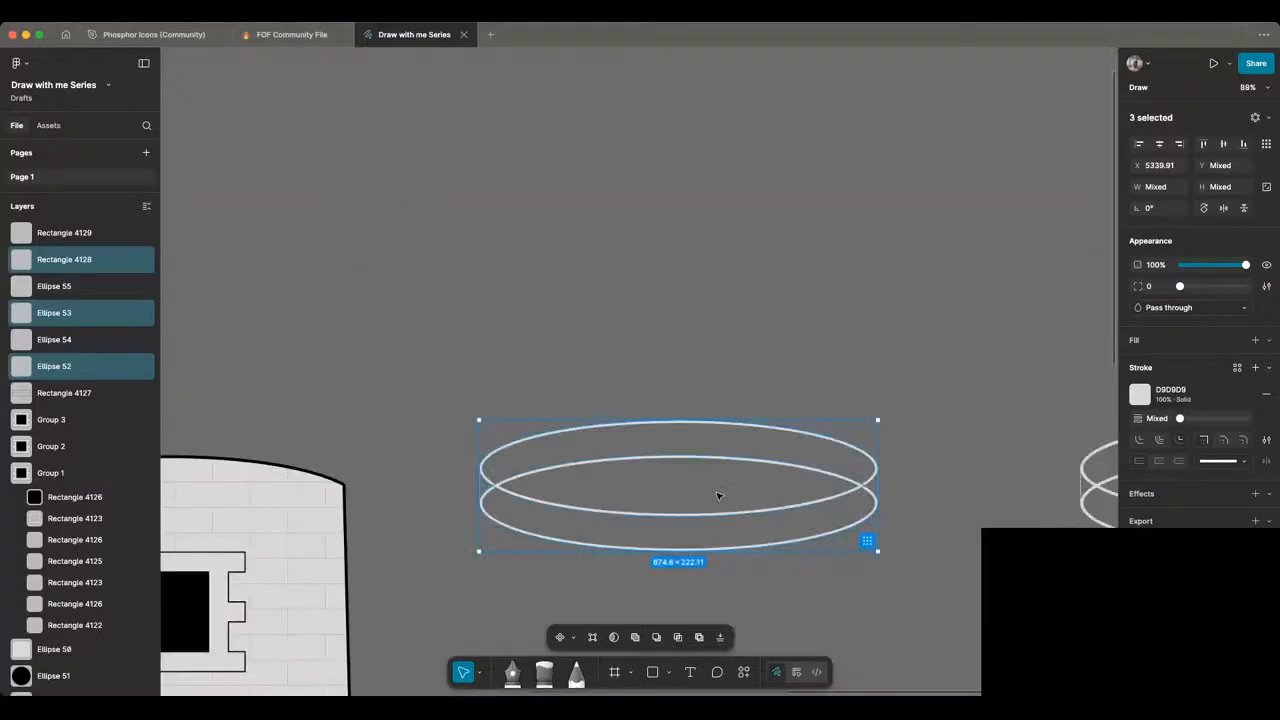
ctrl+scroll(717, 495, up, 2)
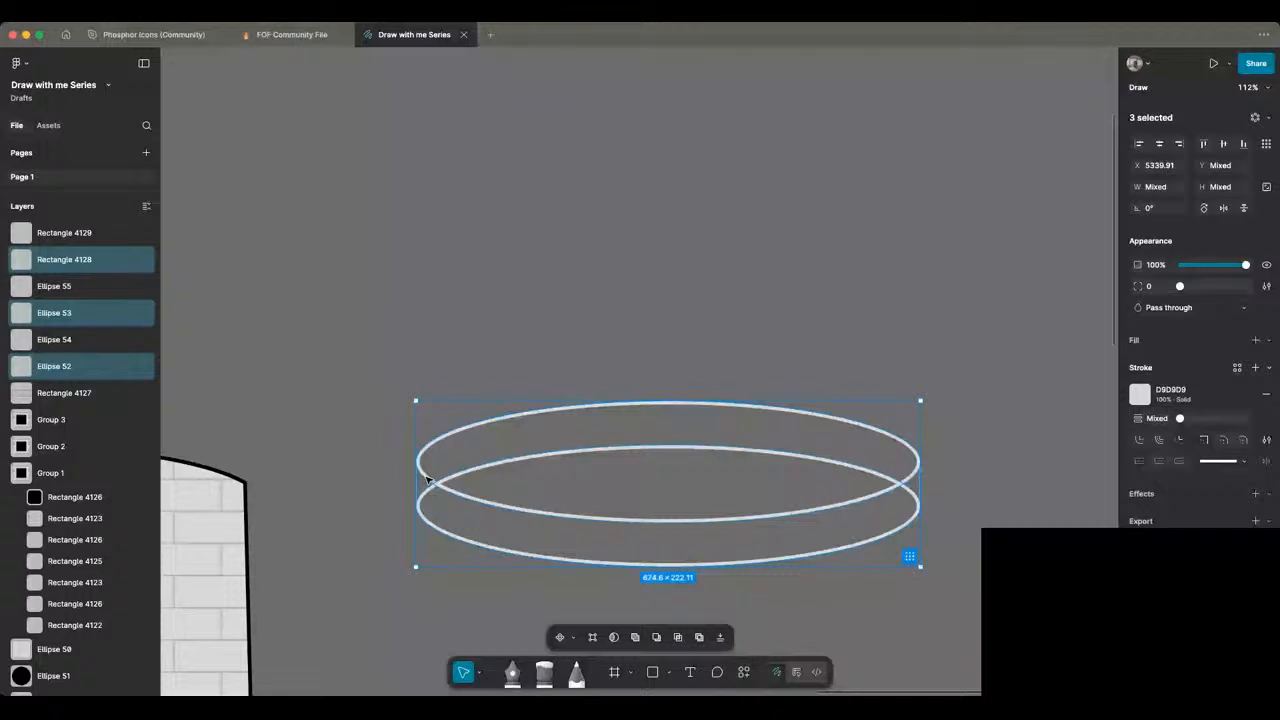
key(Return)
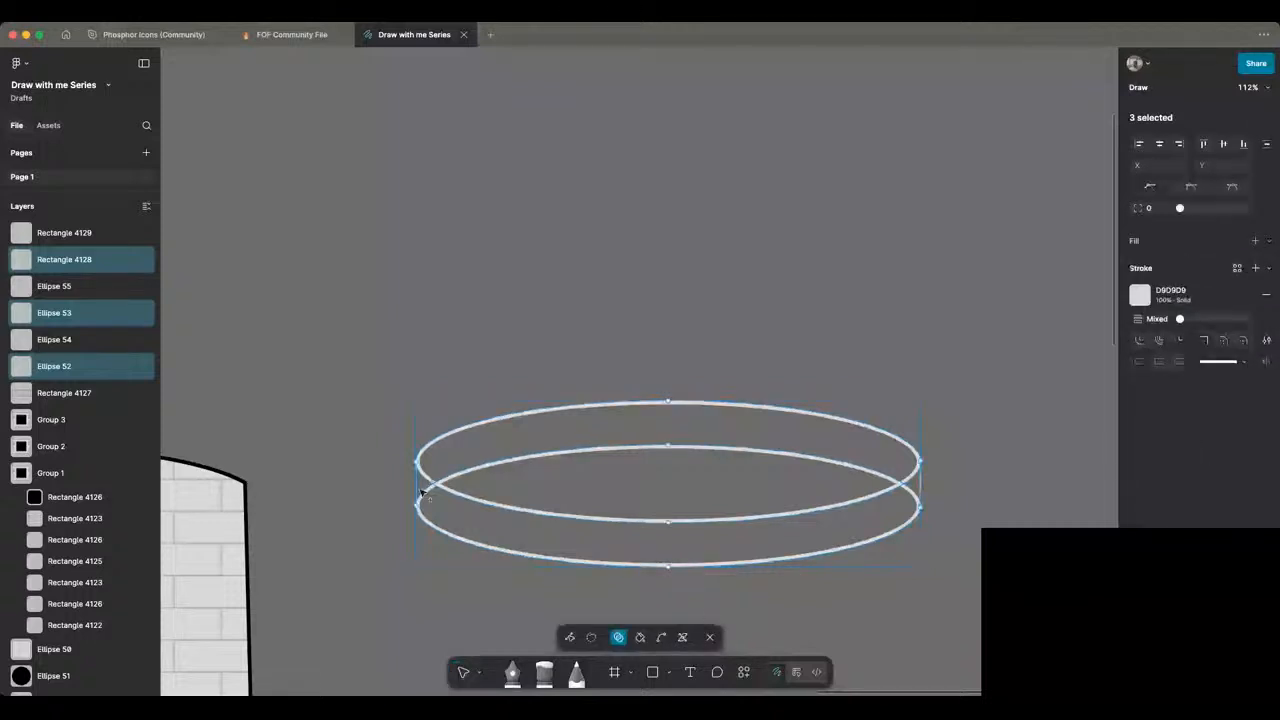
click(435, 477)
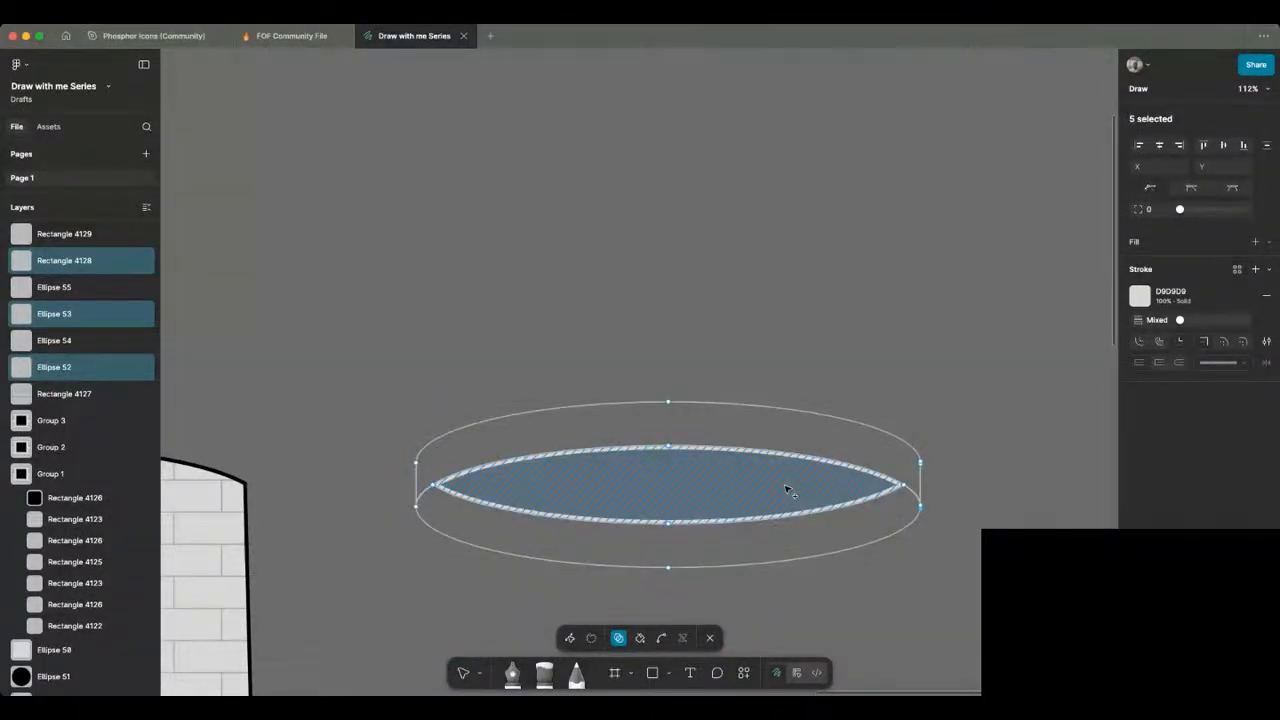
click(787, 490)
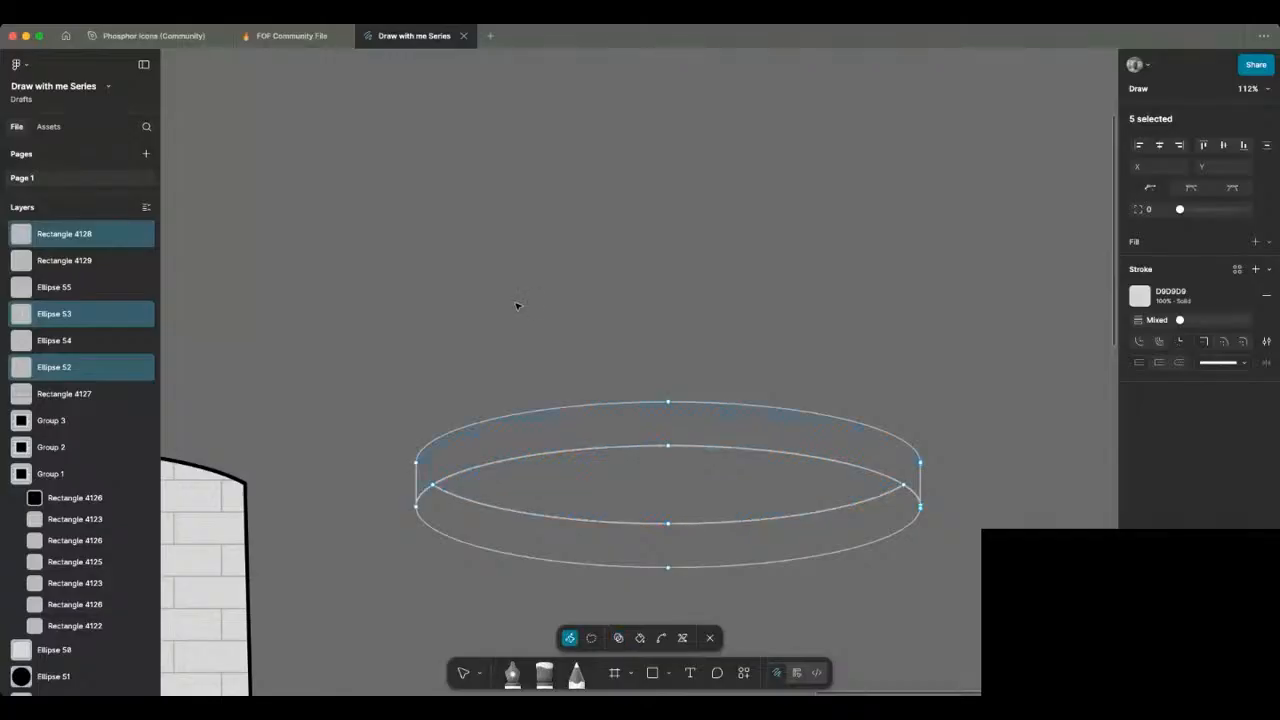
key(Escape)
scroll(517, 305, right, 5)
key(Escape)
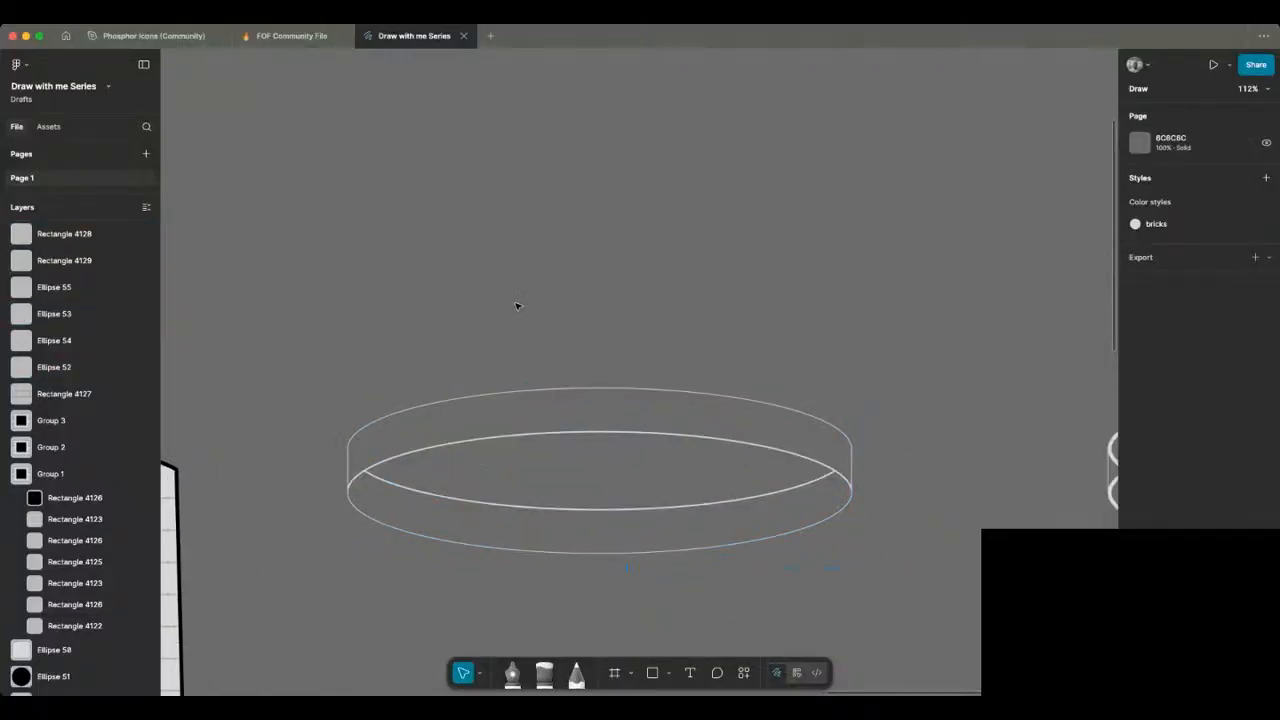
Step: Try the centered and outside stroke positions on the original disc's five paths
scroll(517, 305, down, 2)
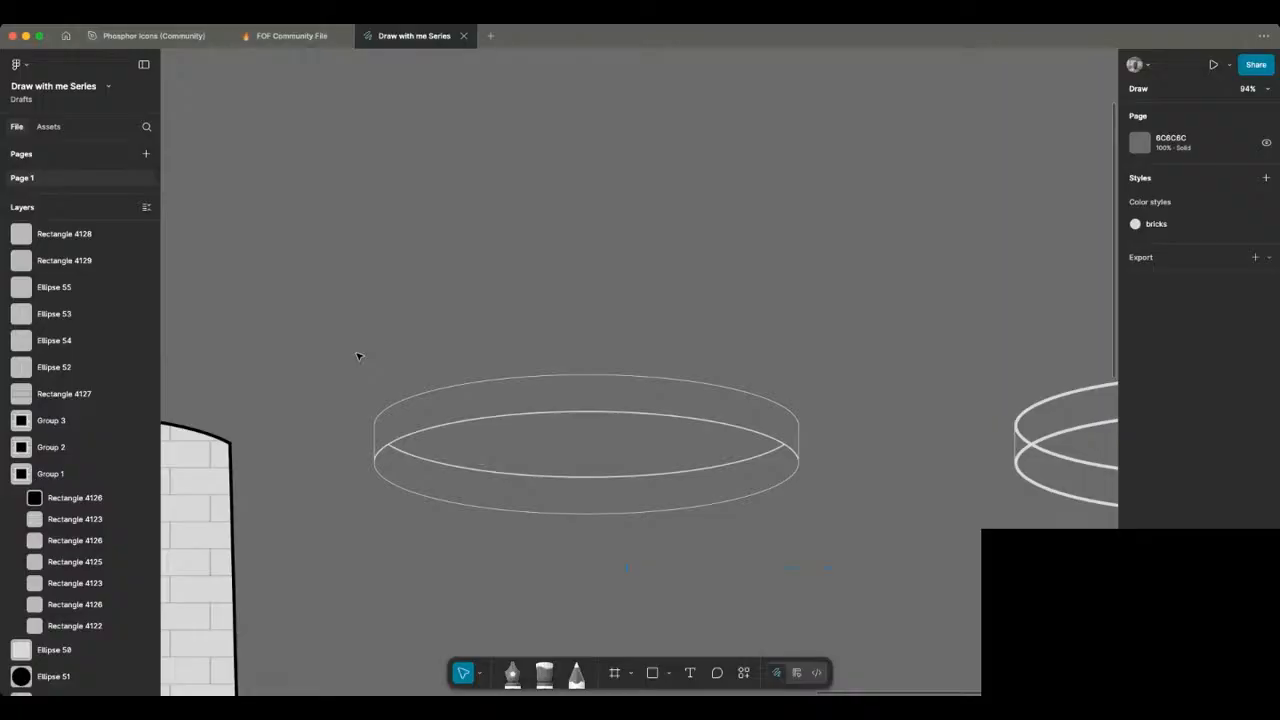
drag(358, 356, 891, 588)
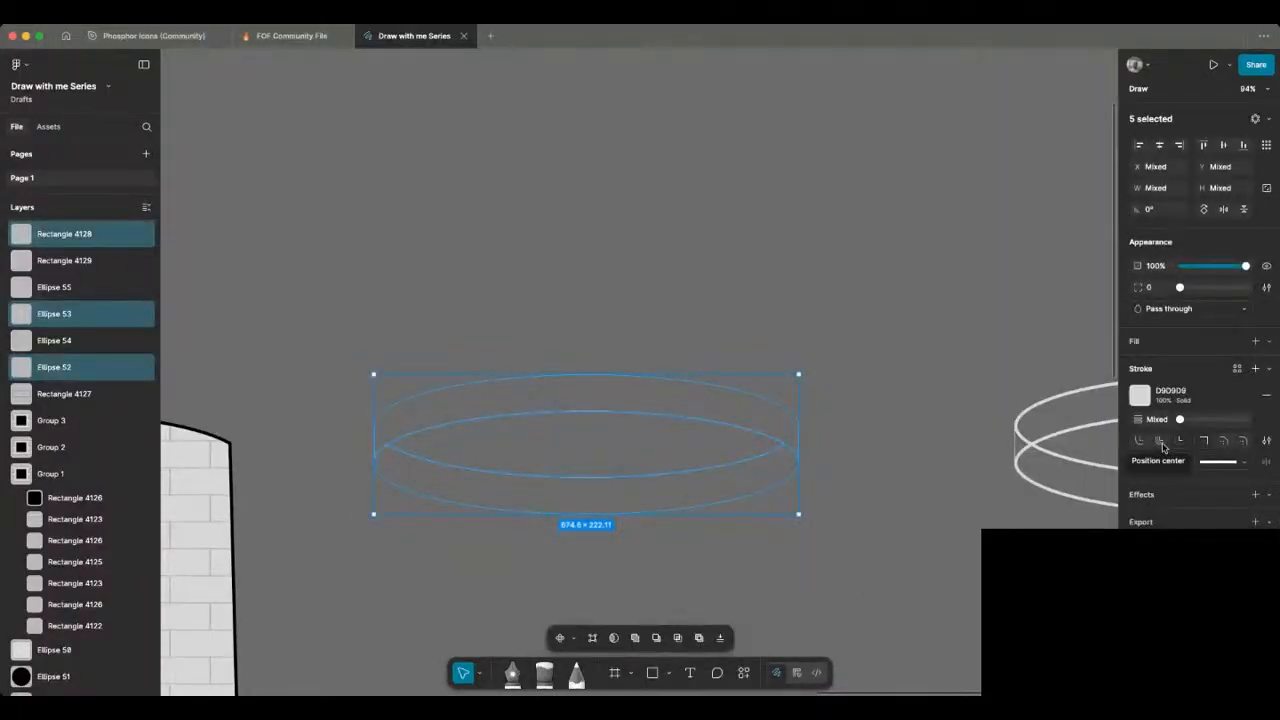
click(1162, 447)
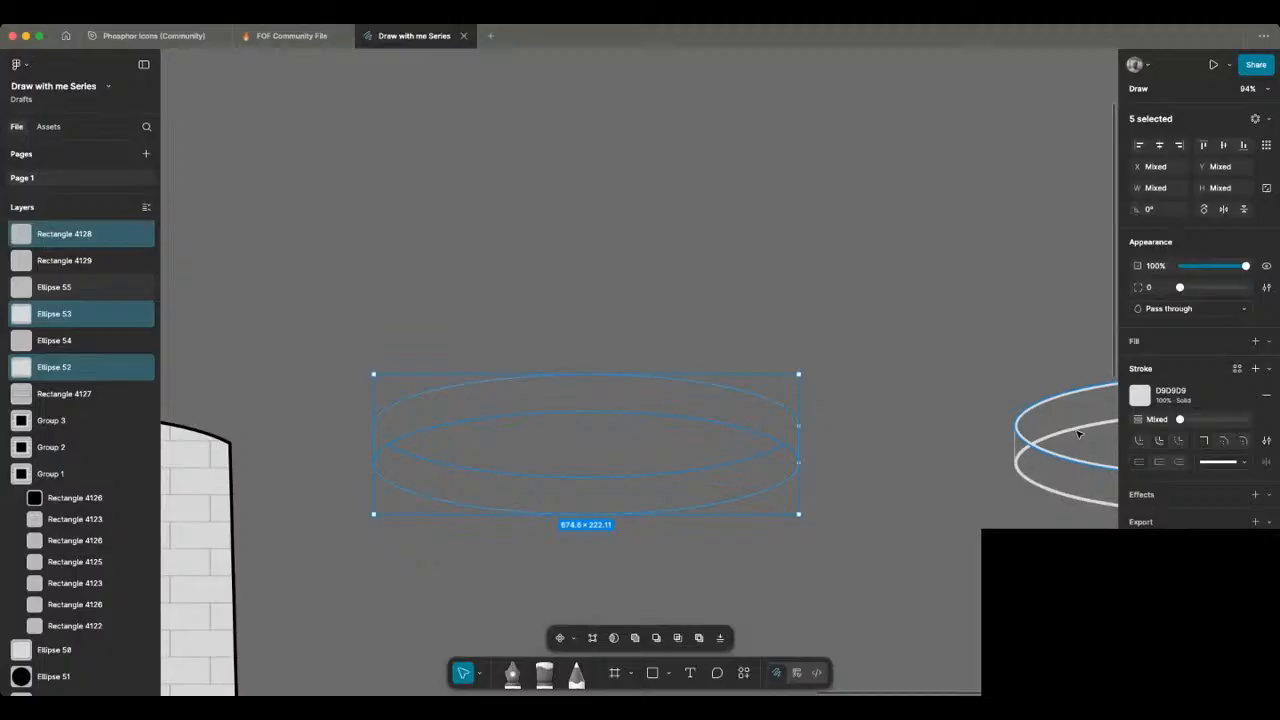
click(1180, 445)
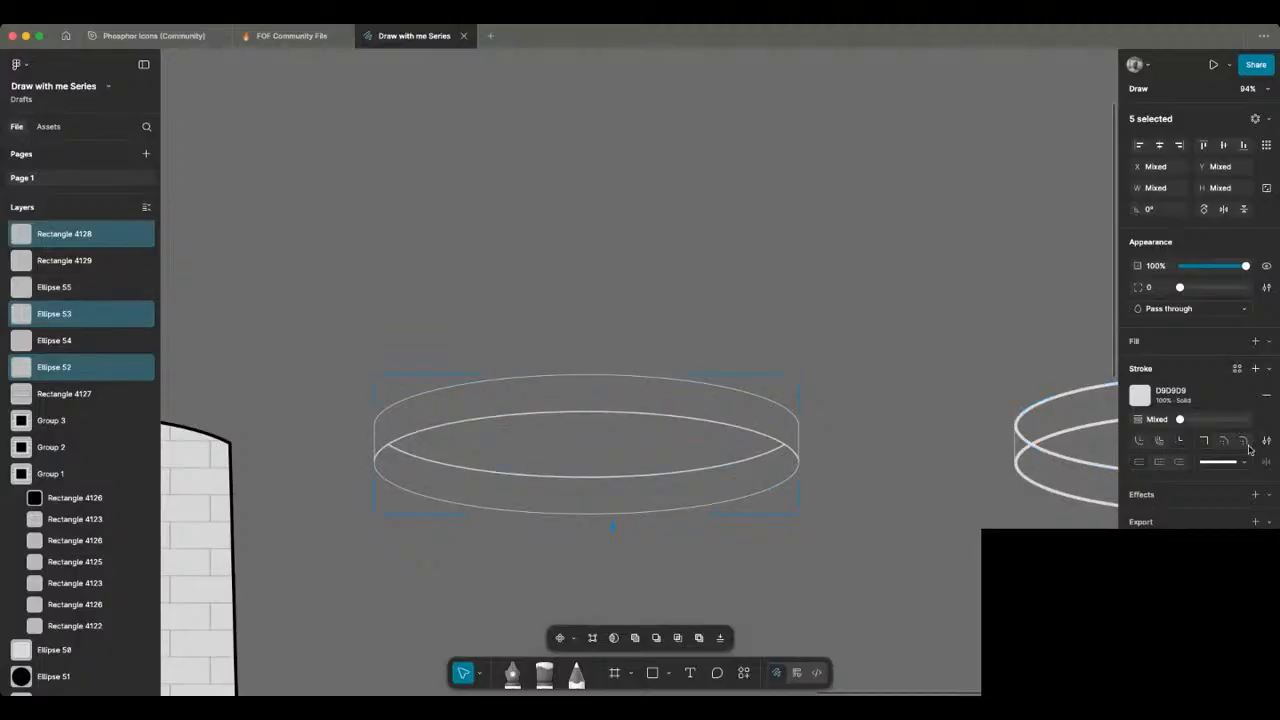
click(480, 634)
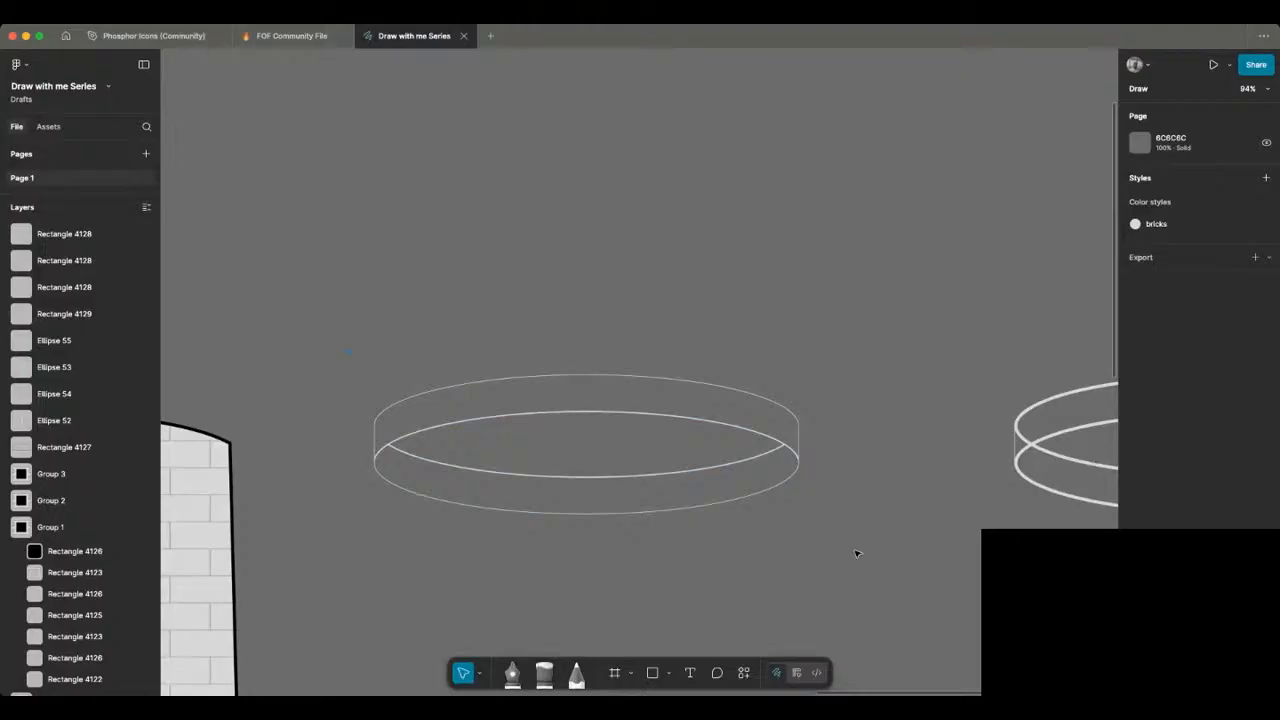
Step: Set the stroke position to center and the stroke weight to 5 on all five paths of the original disc
drag(345, 351, 883, 583)
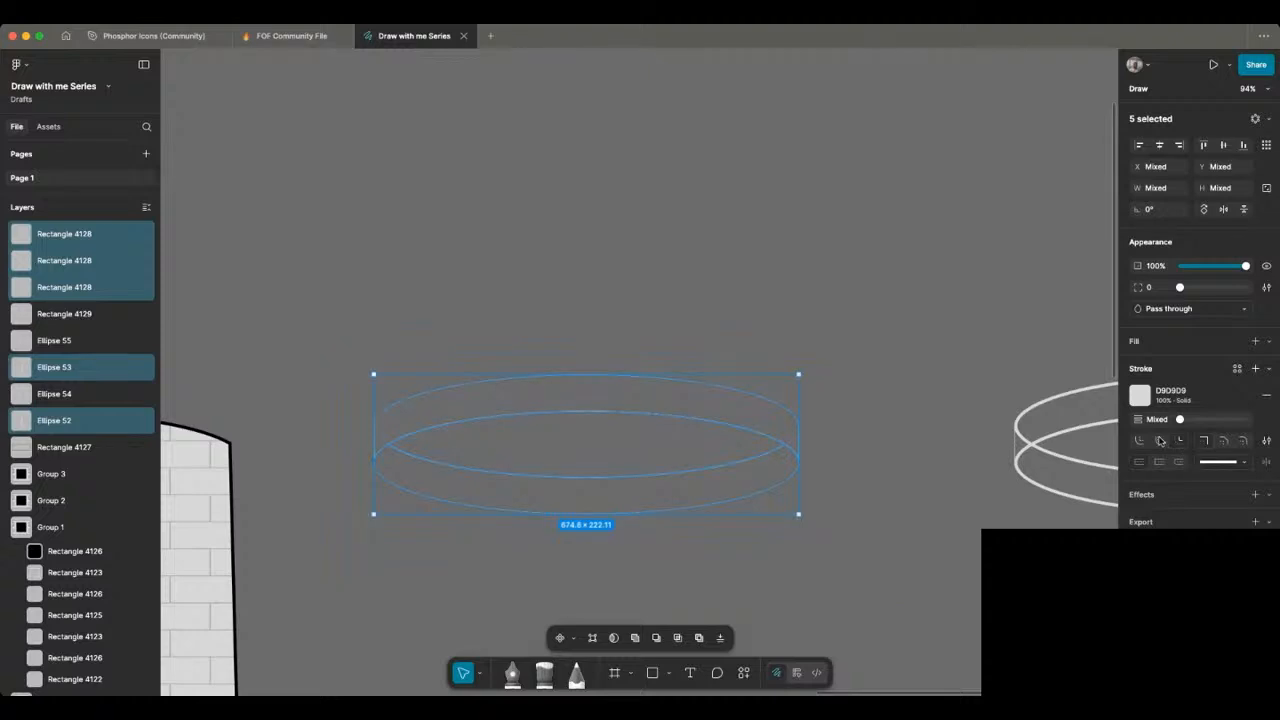
click(1158, 445)
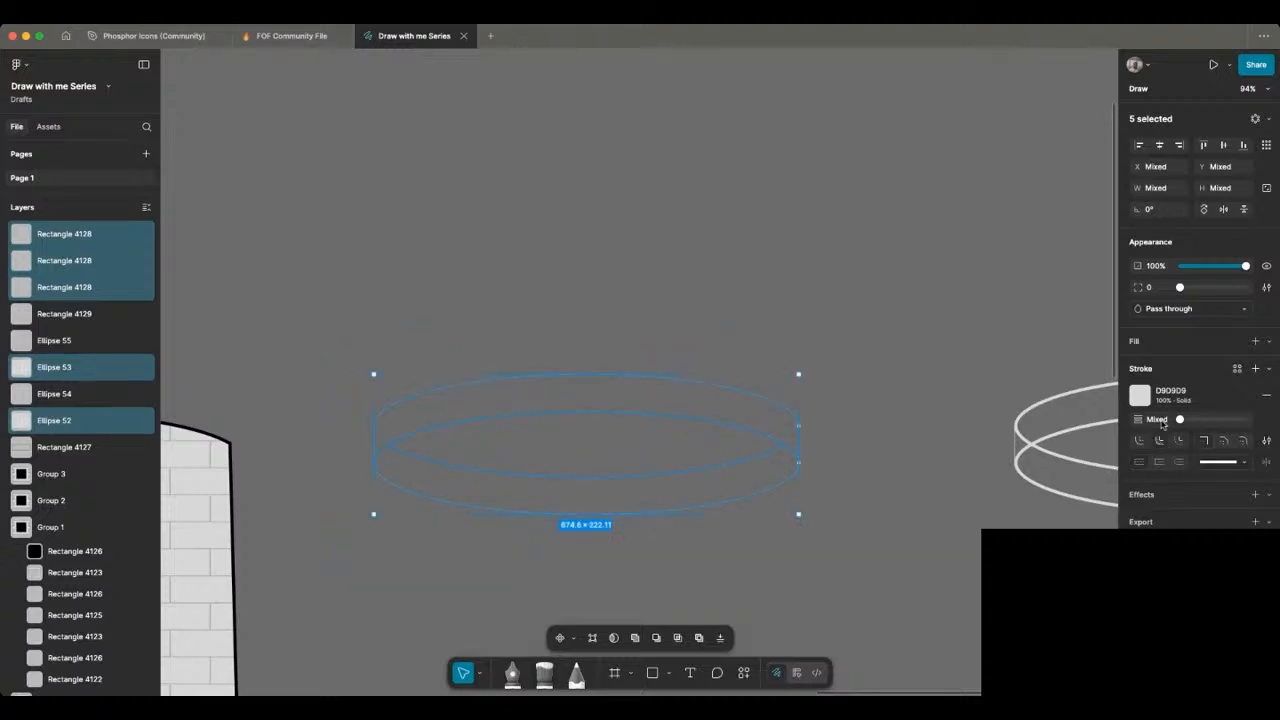
click(1158, 420)
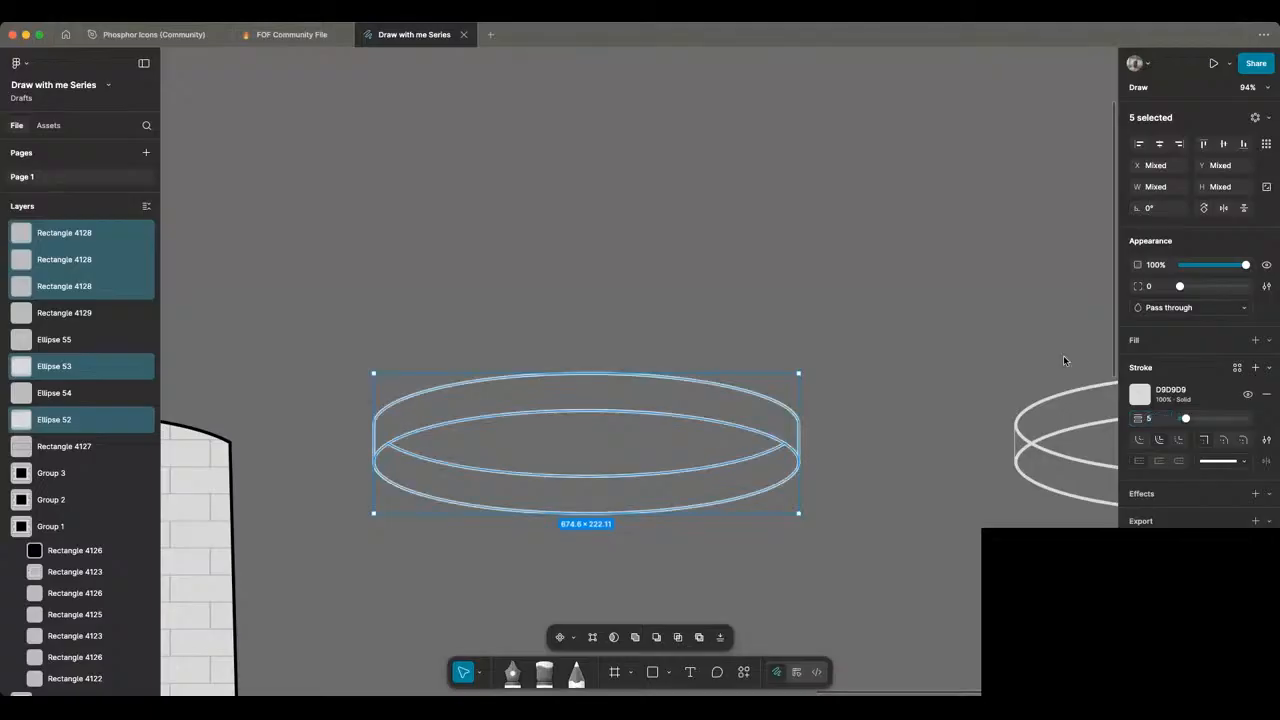
click(697, 262)
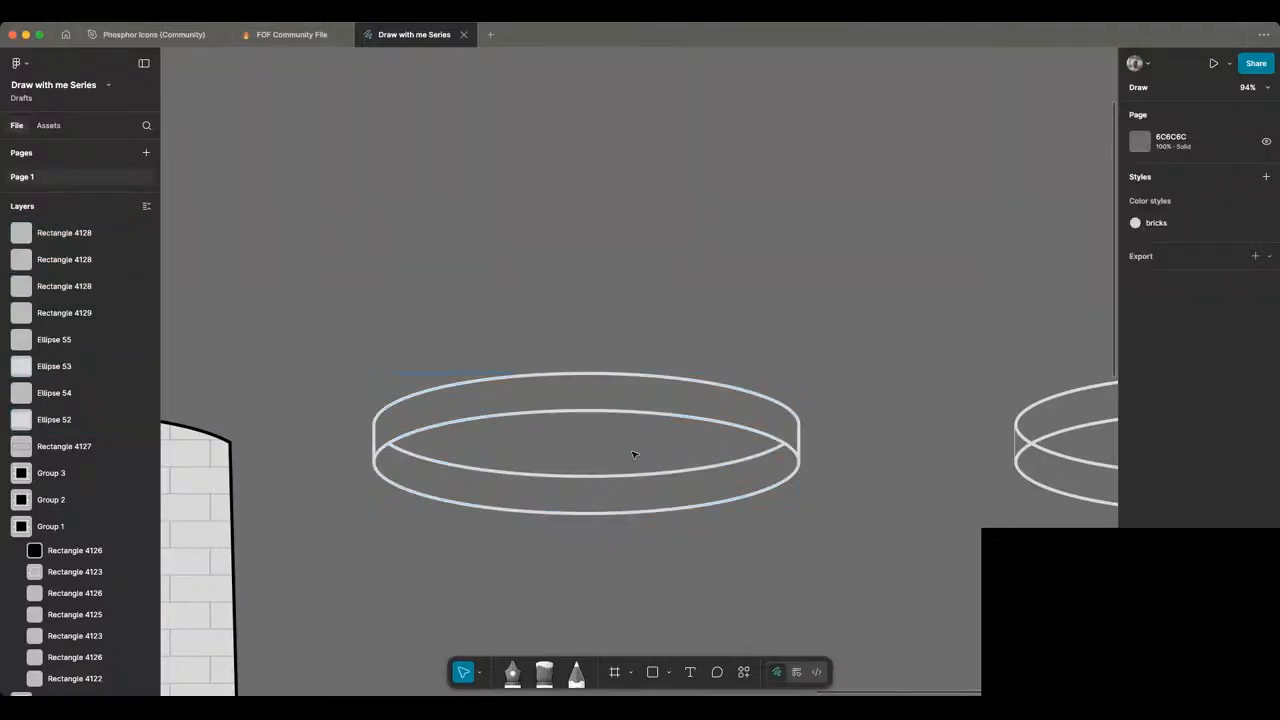
Step: Fill the disc's upper band with D9D9D9 and set its stroke color to black, 000000
click(680, 378)
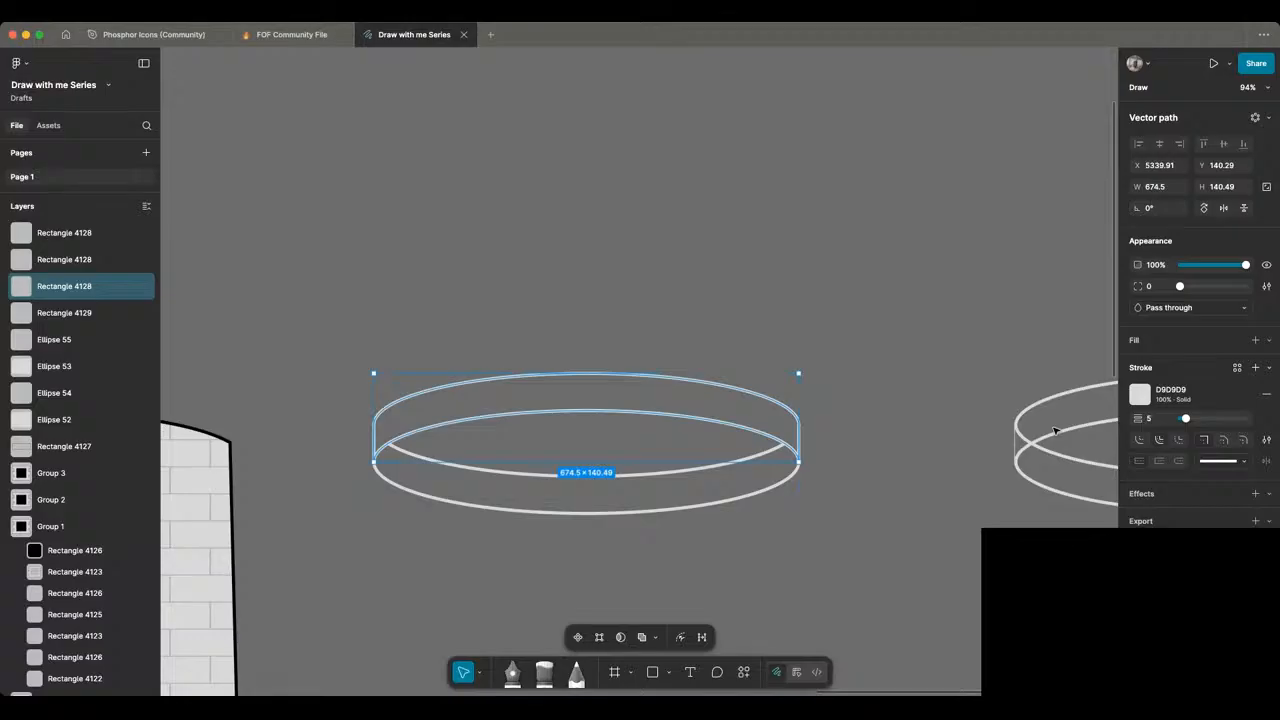
click(1211, 343)
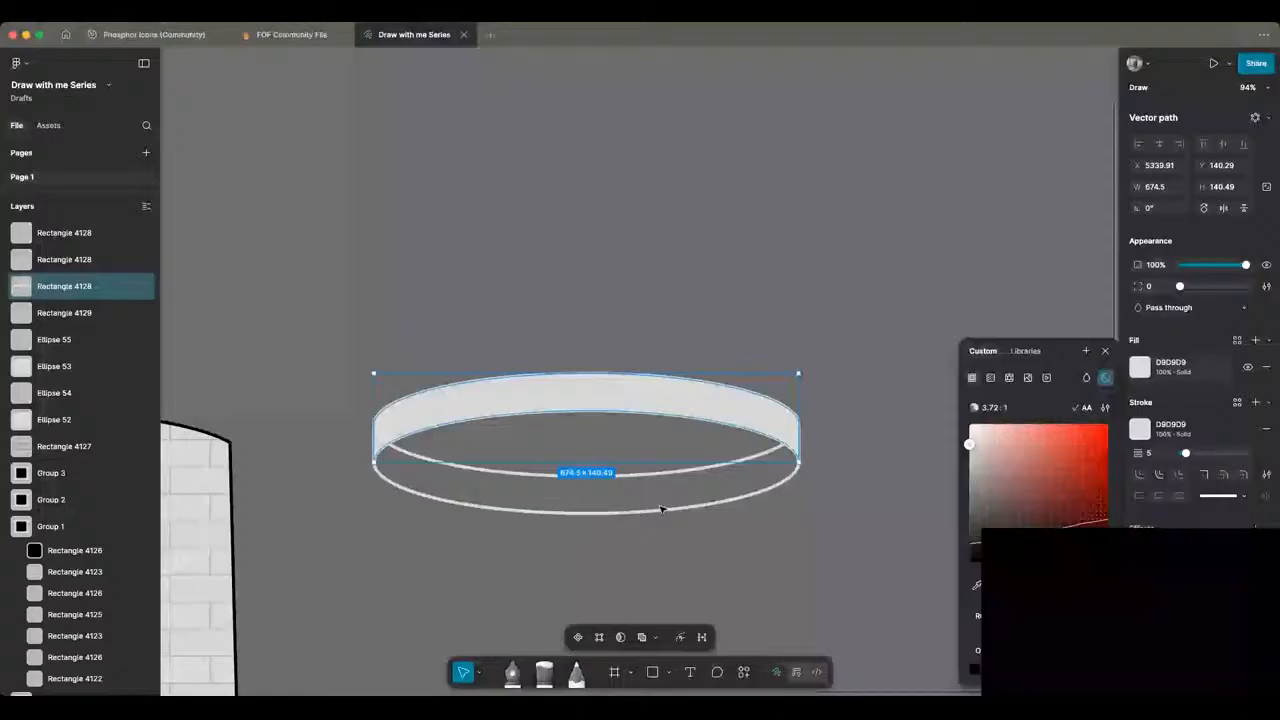
click(1009, 502)
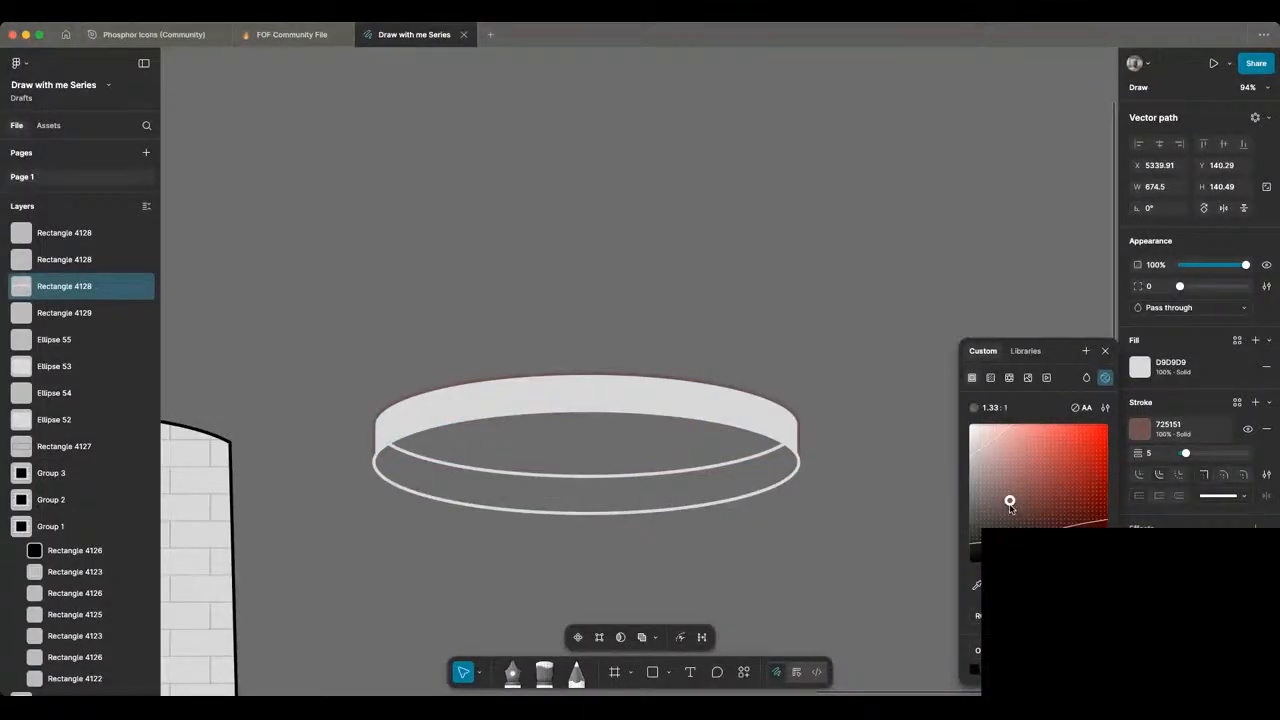
Step: Bring the filled upper band in front of all other layers
click(657, 512)
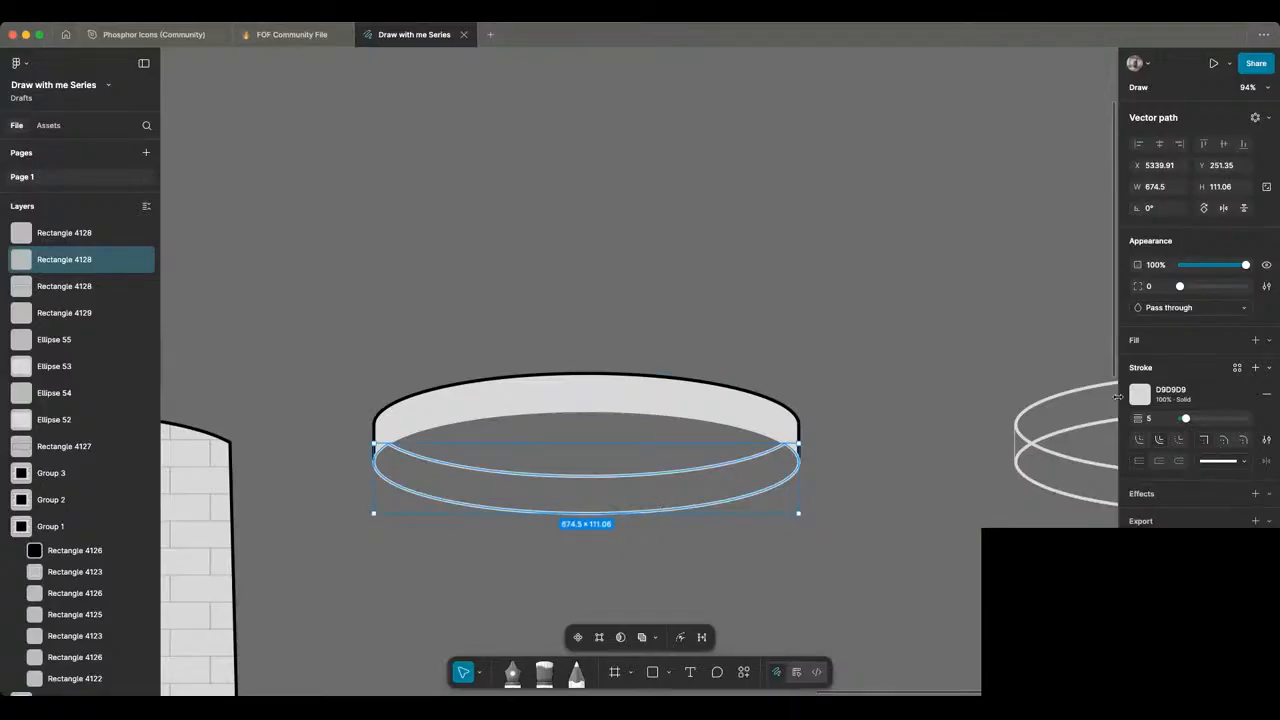
click(765, 428)
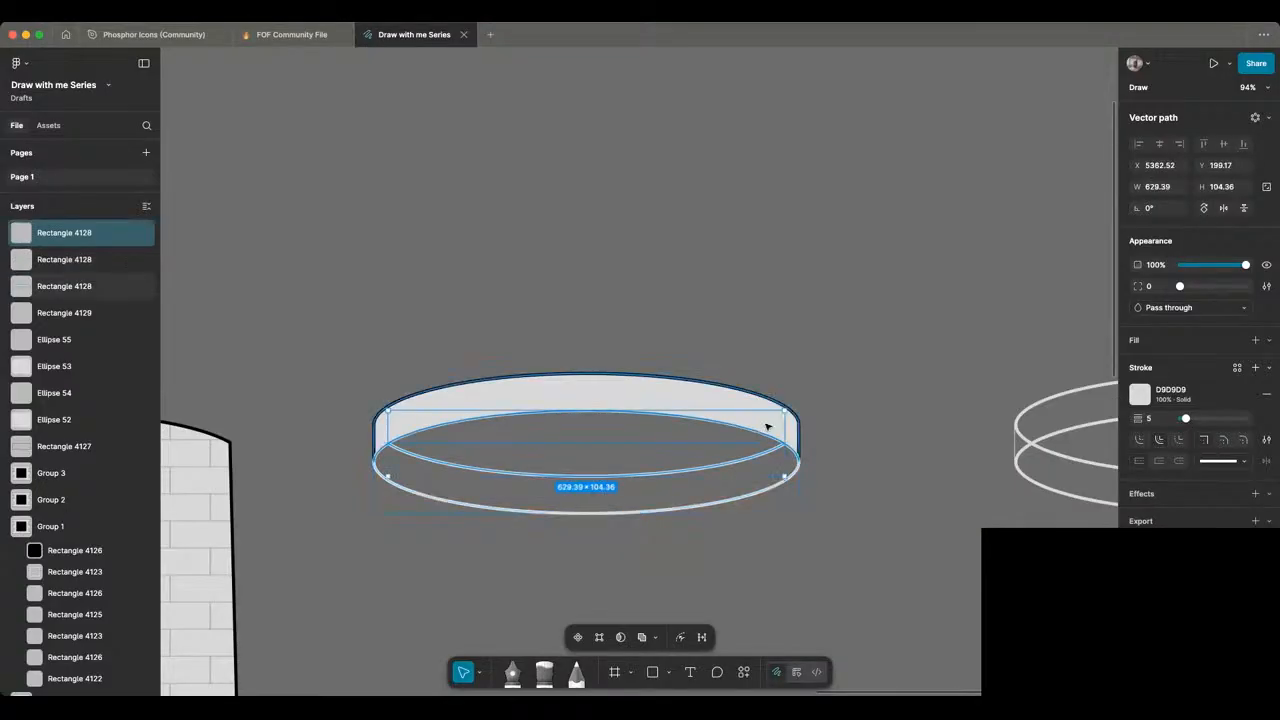
click(767, 427)
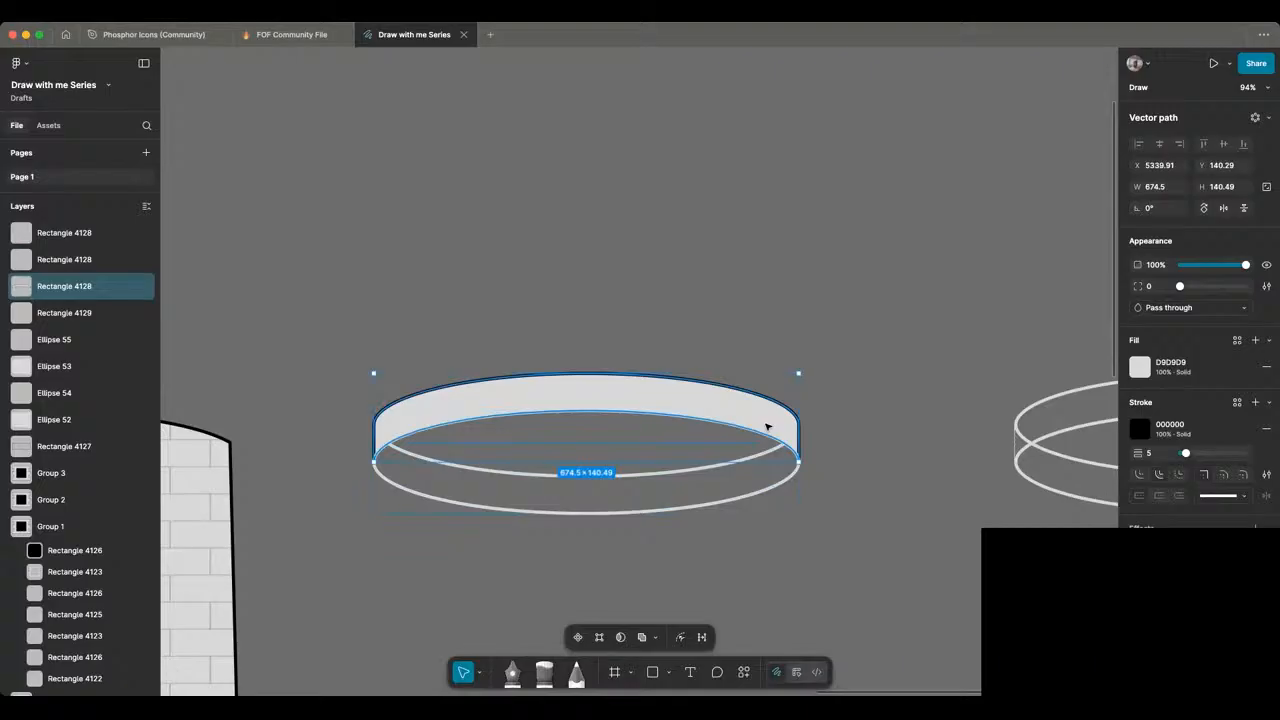
key(bracketright)
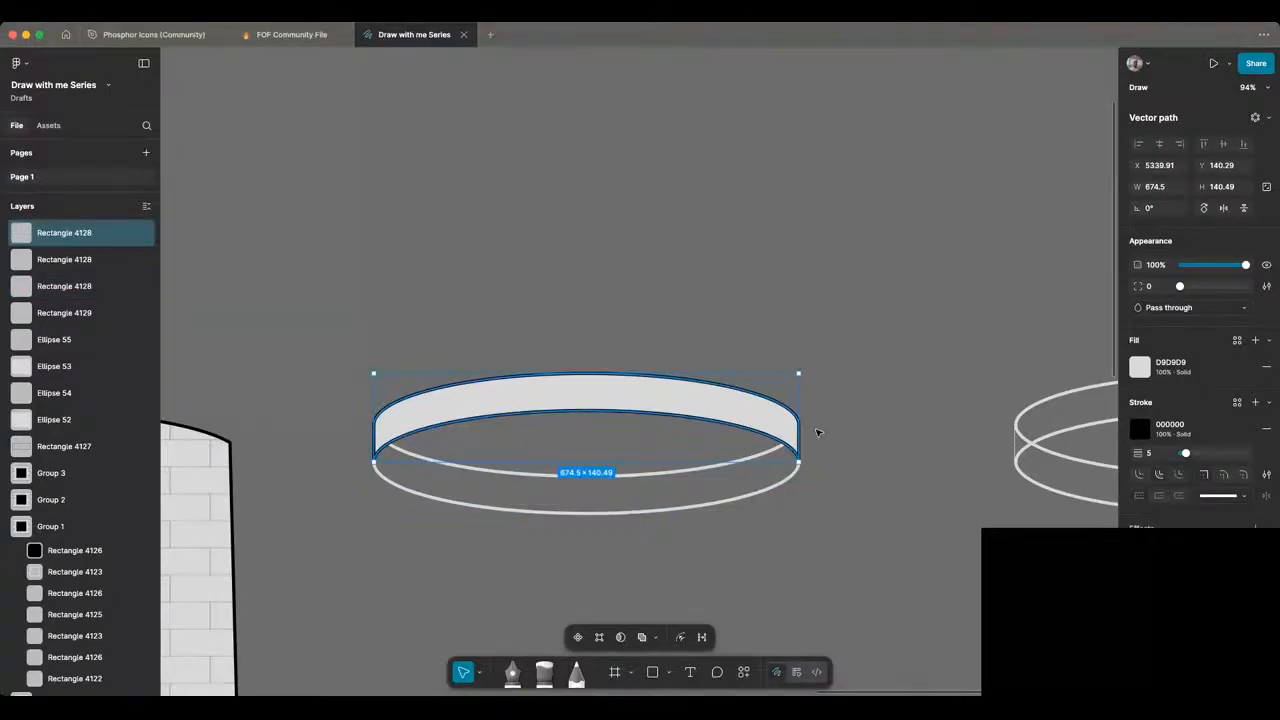
Step: Try sending the upper band behind all other layers and return it to the front
key(bracketleft)
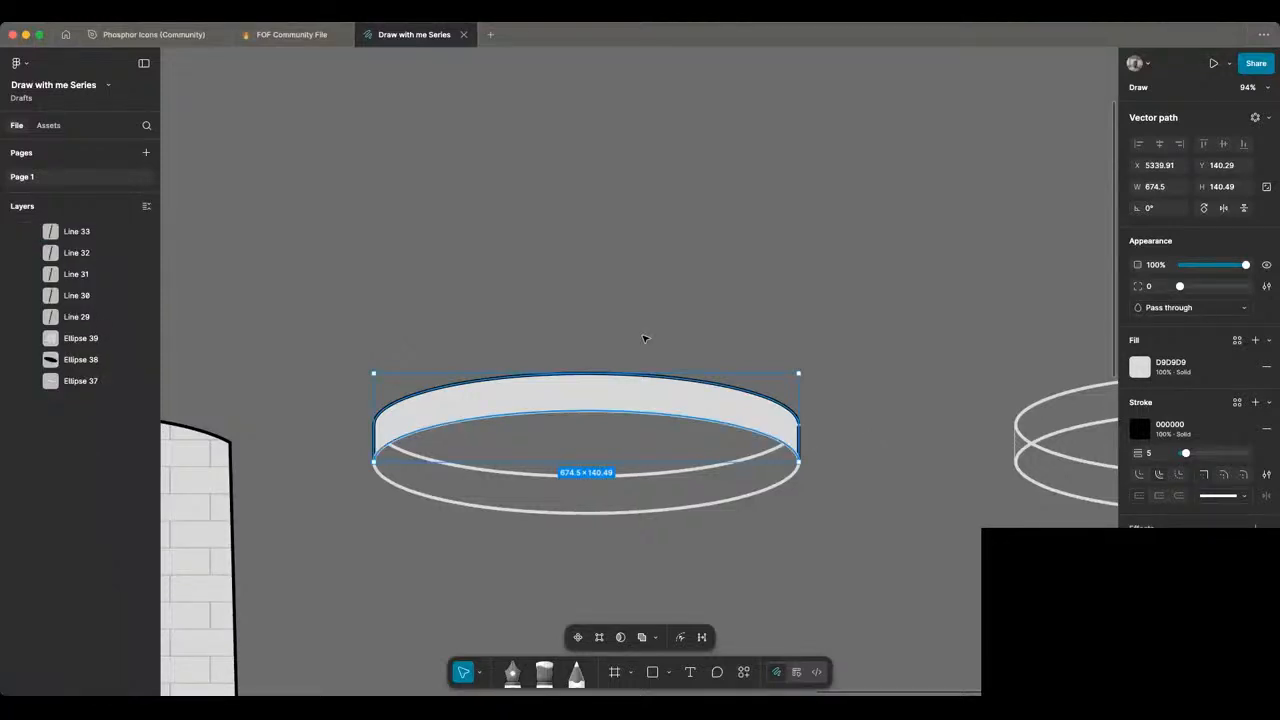
click(644, 339)
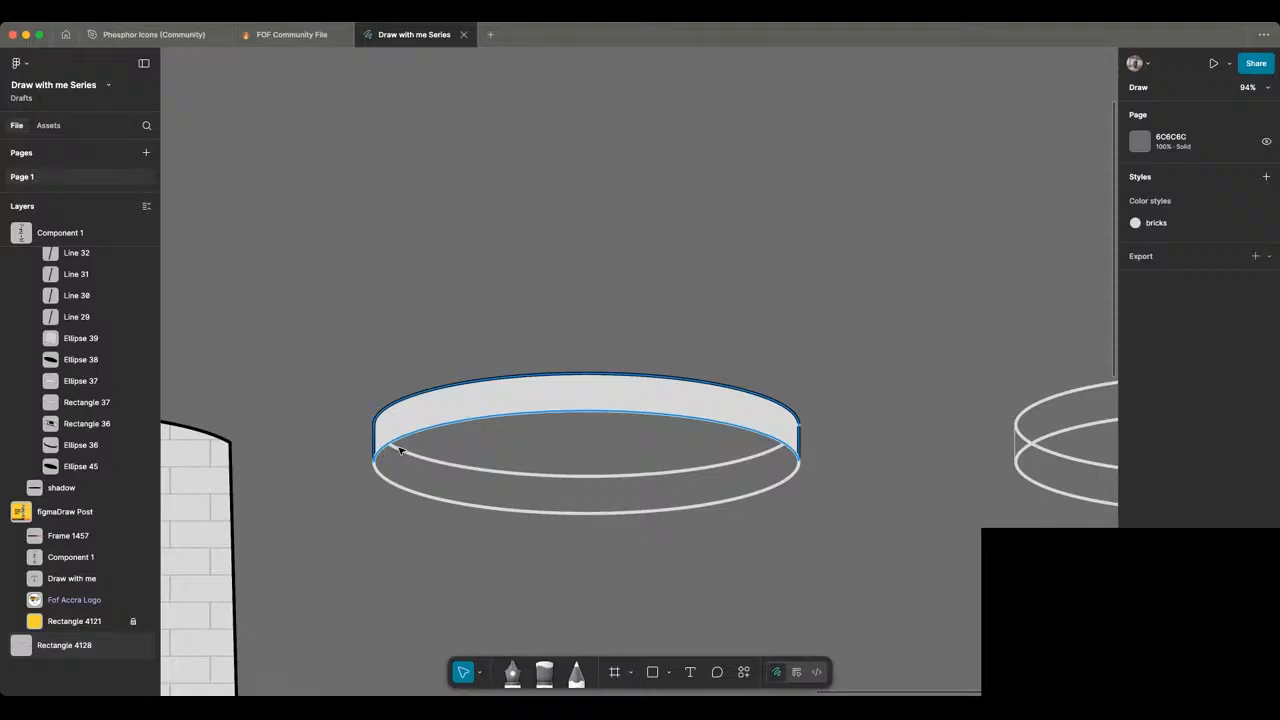
click(400, 451)
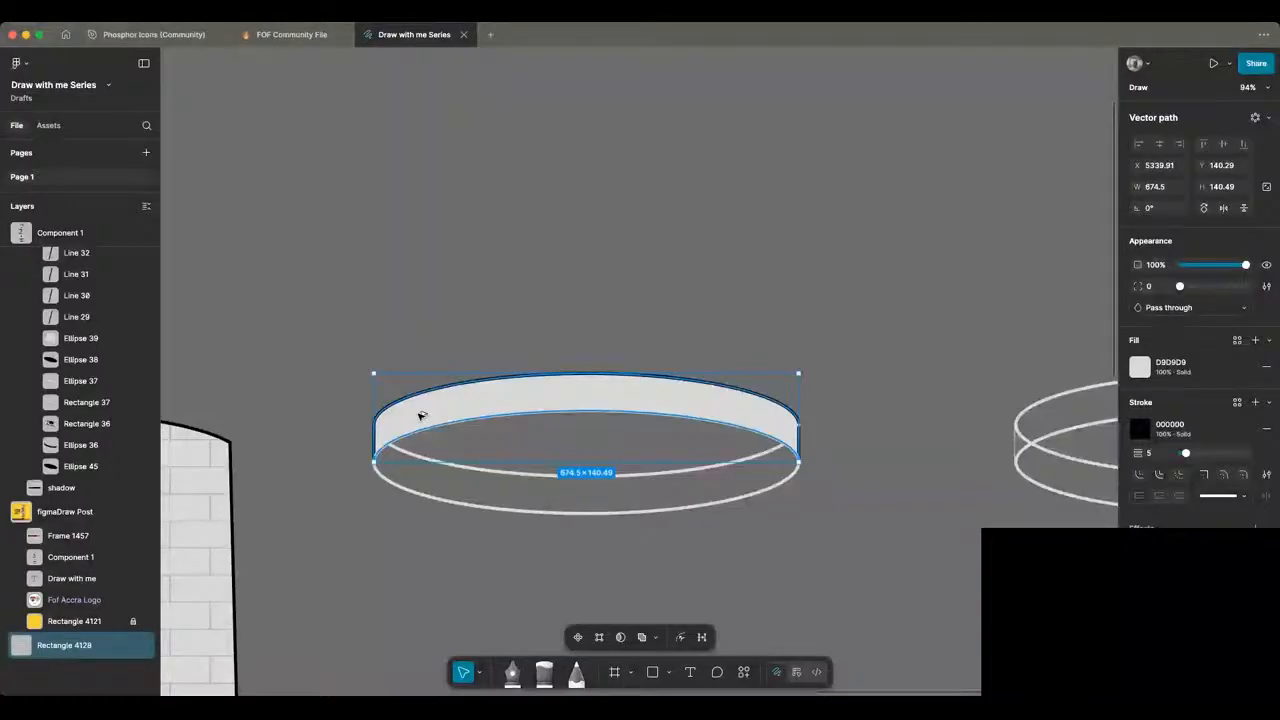
key(])
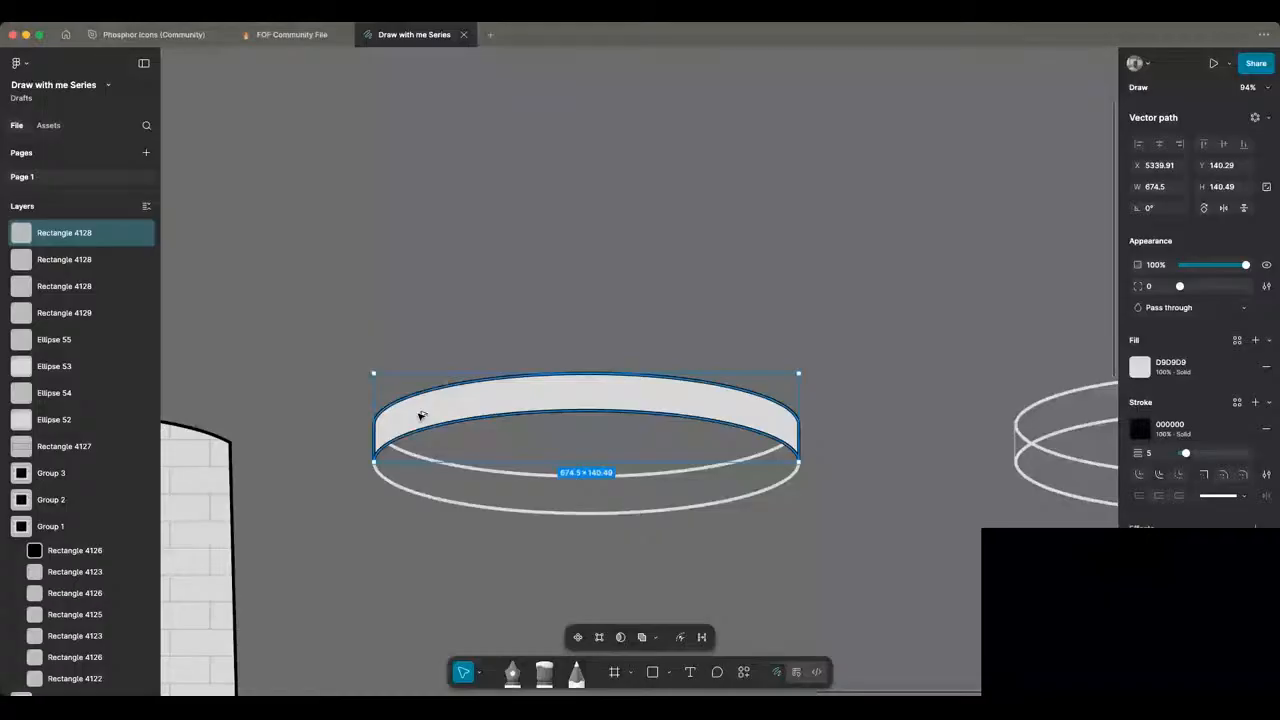
Step: Subtract the central region enclosed by the original disc's curves with Shape Builder, leaving its upper band and front band
click(508, 554)
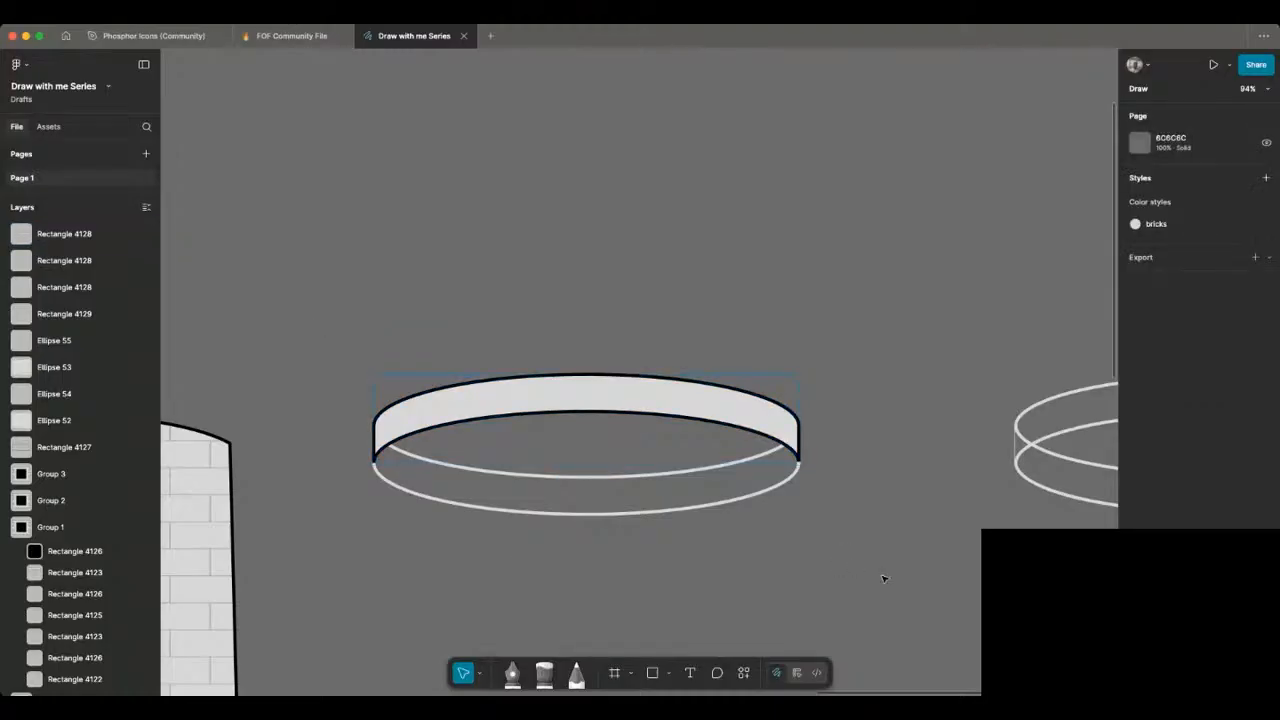
drag(788, 498, 320, 327)
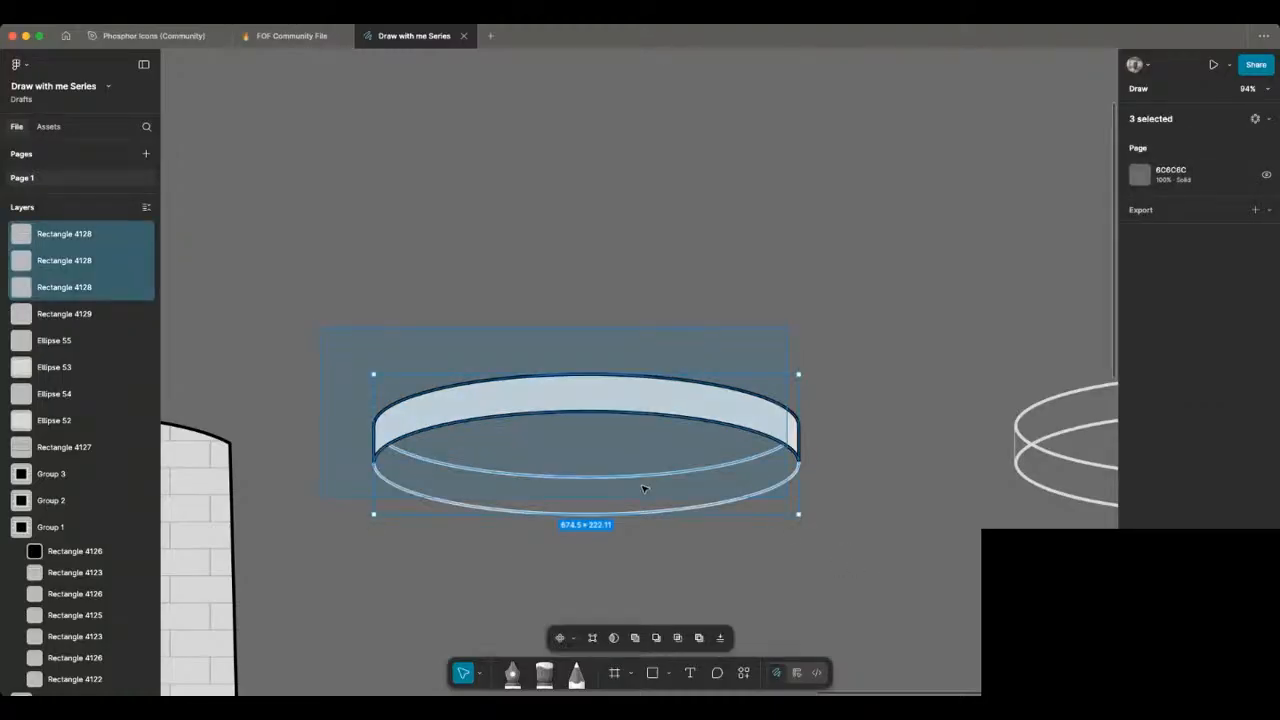
drag(645, 489, 650, 520)
key(Return)
key(m)
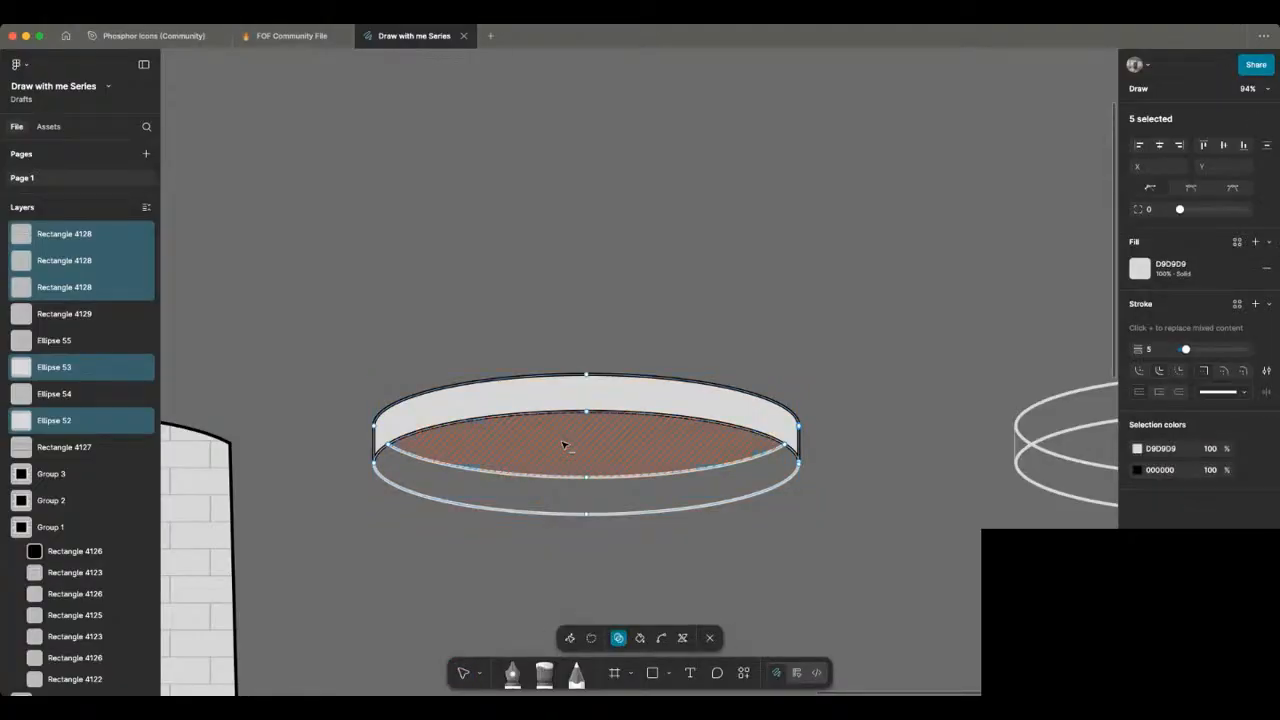
click(563, 445)
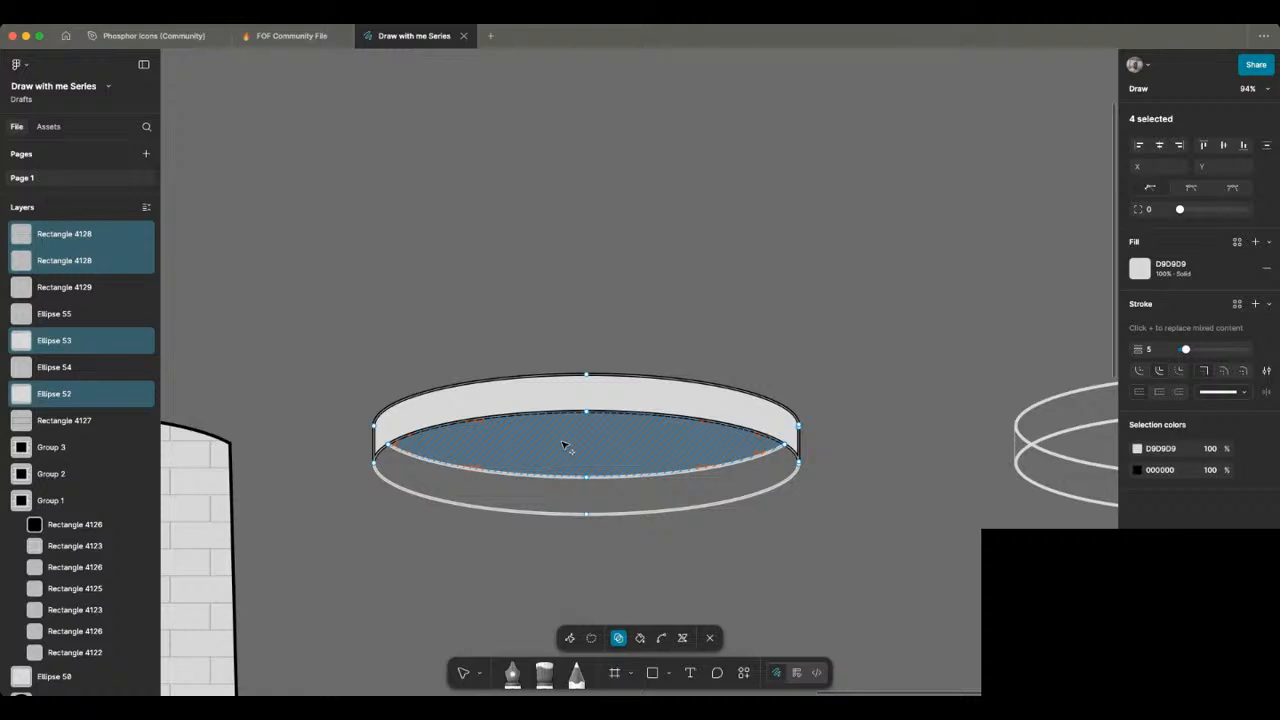
key(v)
key(Escape)
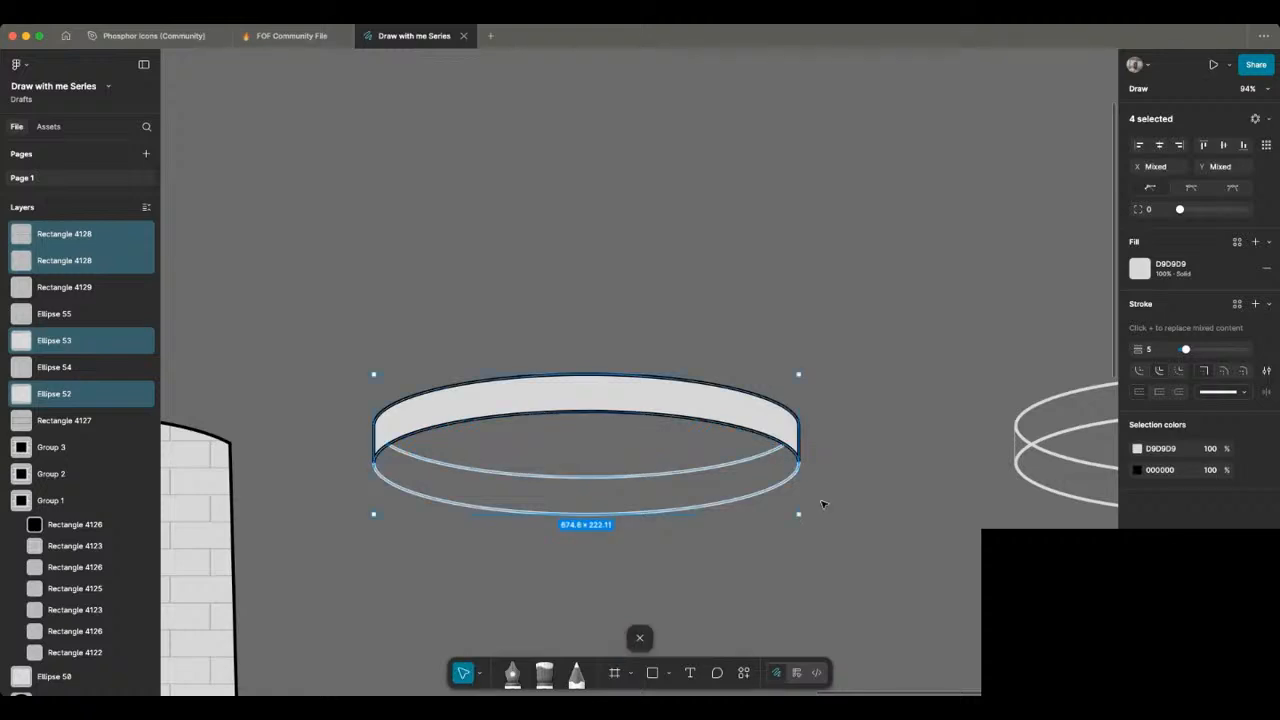
Step: Set both the stroke and the fill of the disc's lower front band to black, 000000
click(757, 494)
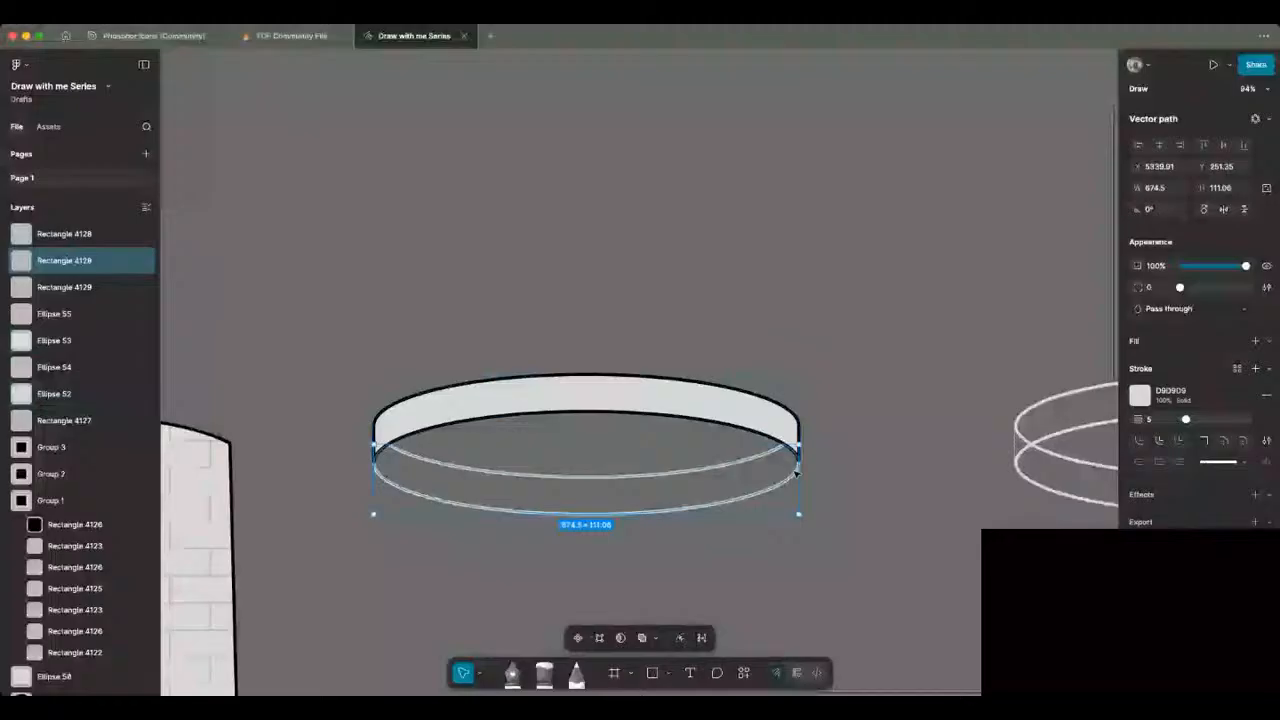
click(1153, 402)
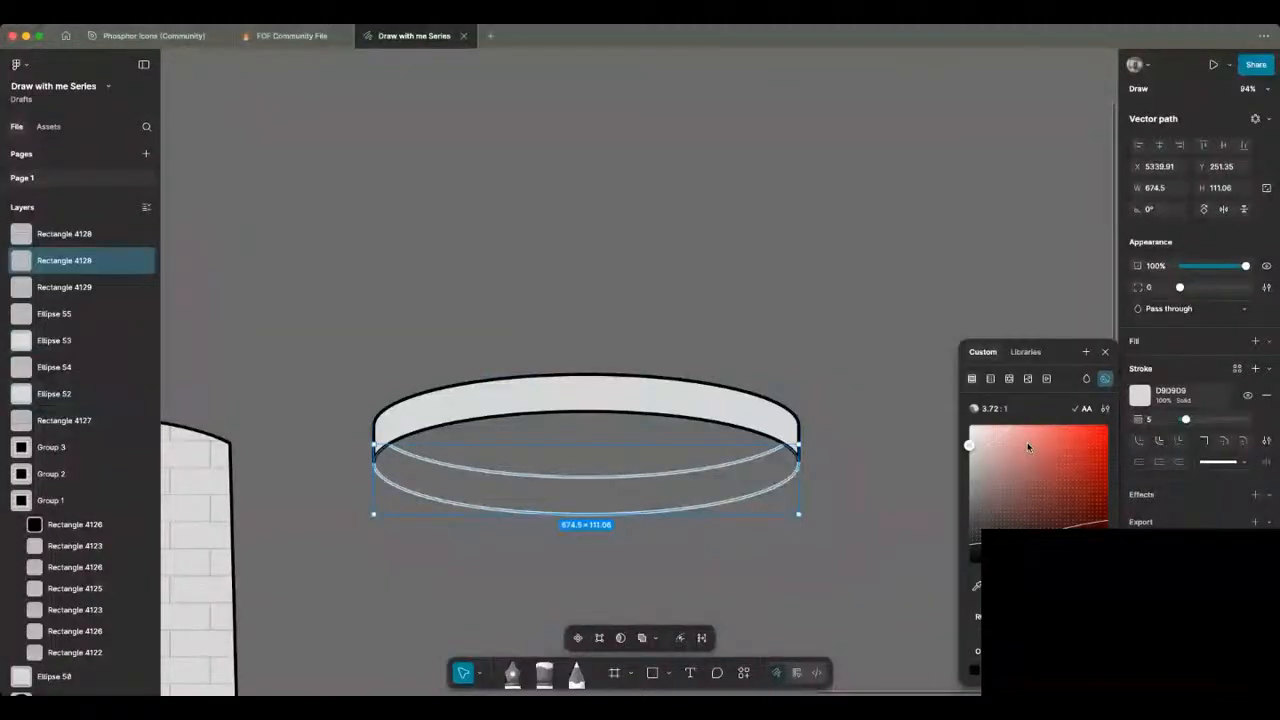
click(1022, 440)
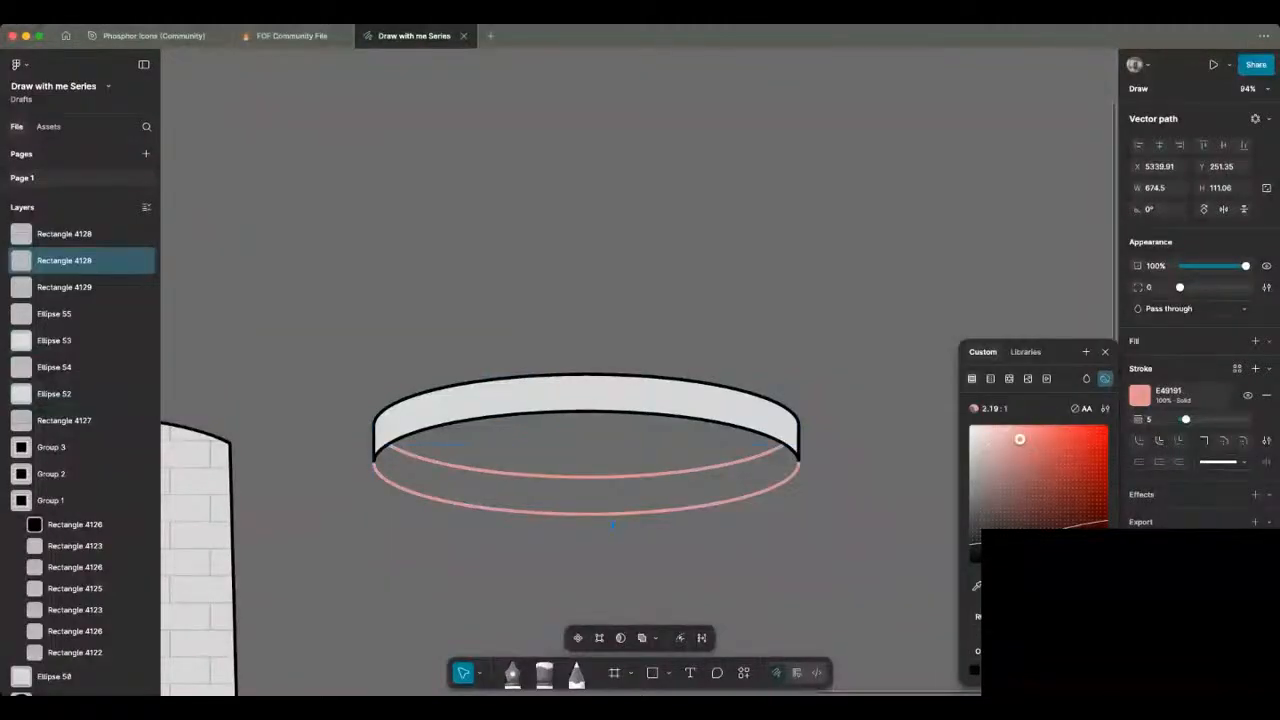
key(super+z)
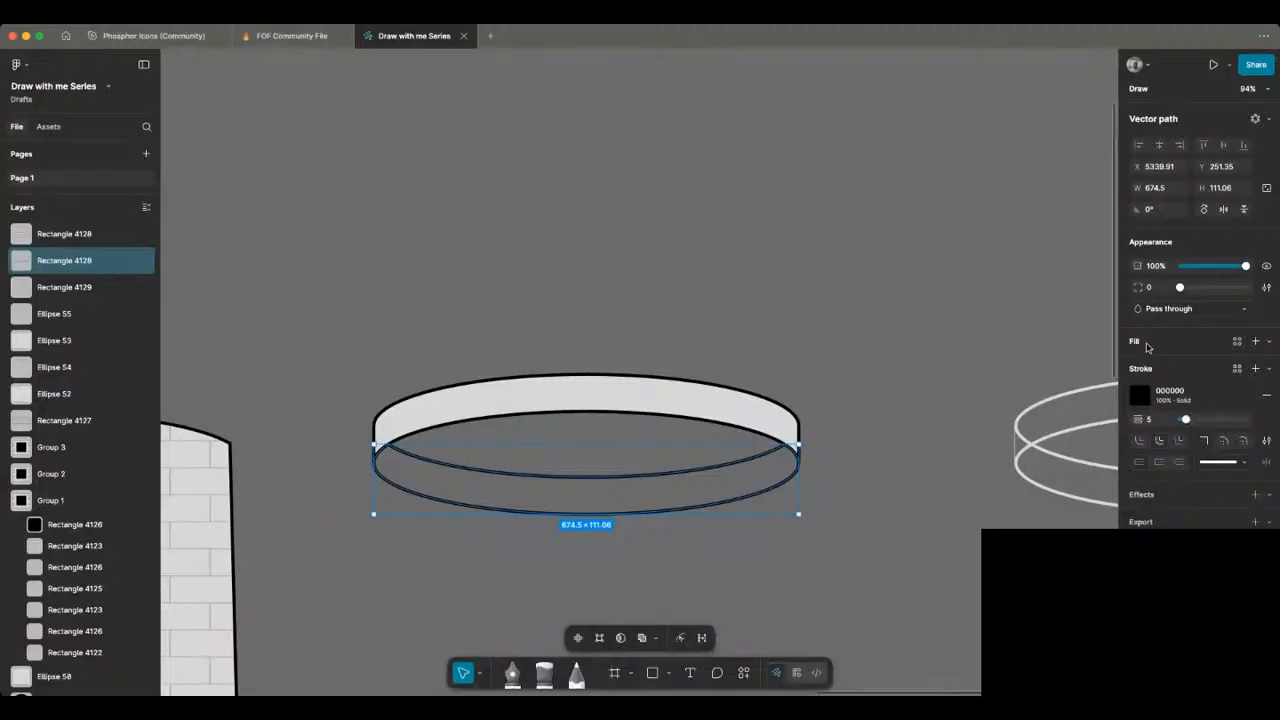
click(1147, 346)
drag(1052, 454, 936, 639)
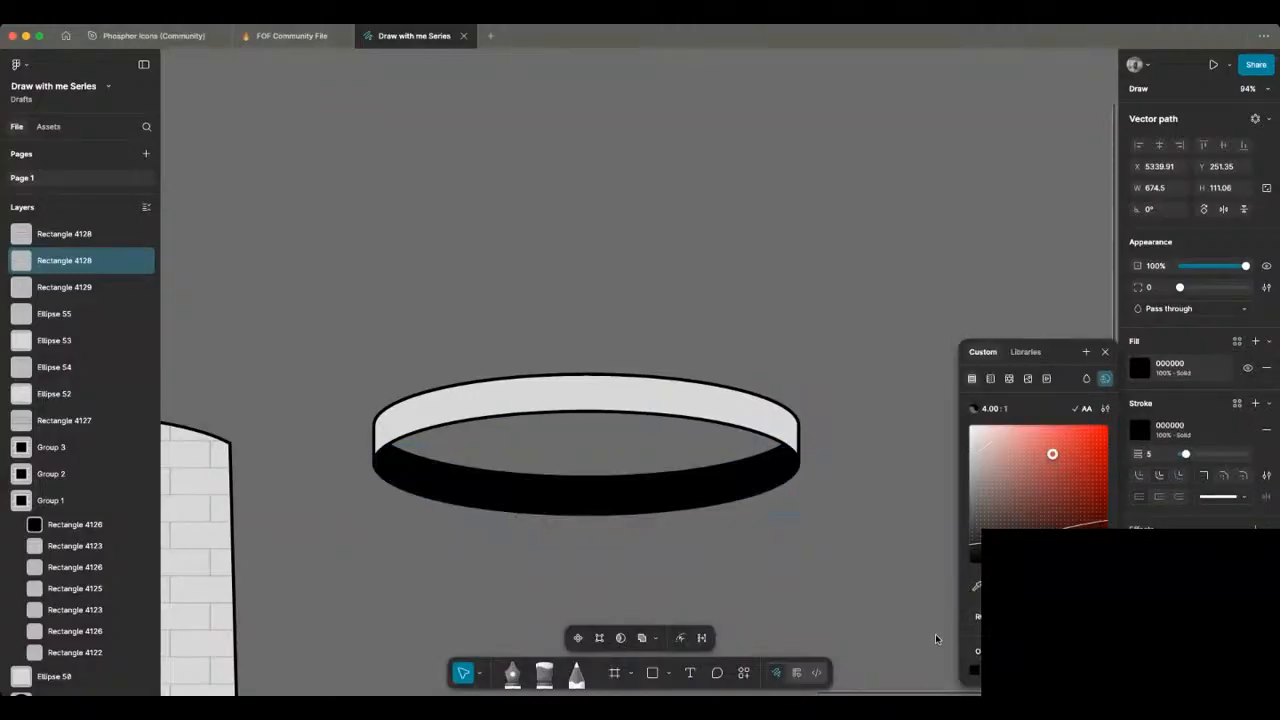
Step: Move the unstyled outline copy of the disc directly below the black-and-white ring
click(829, 385)
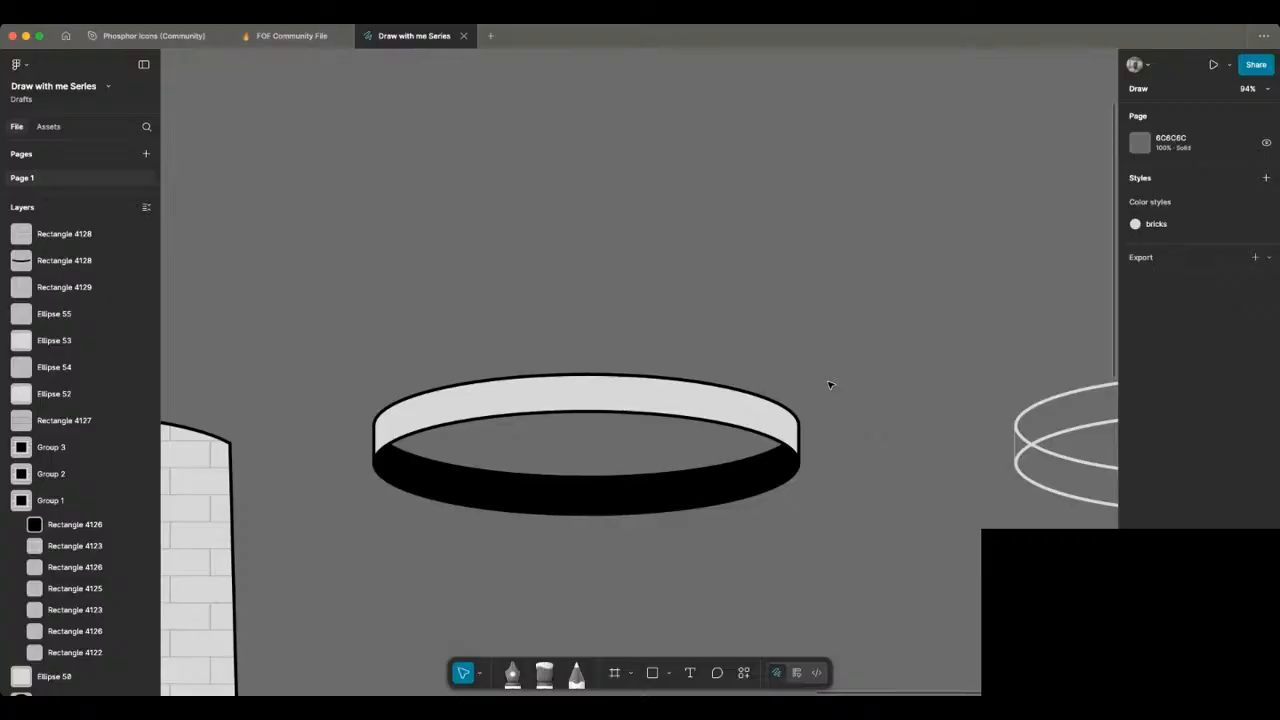
scroll(829, 385, down, 3)
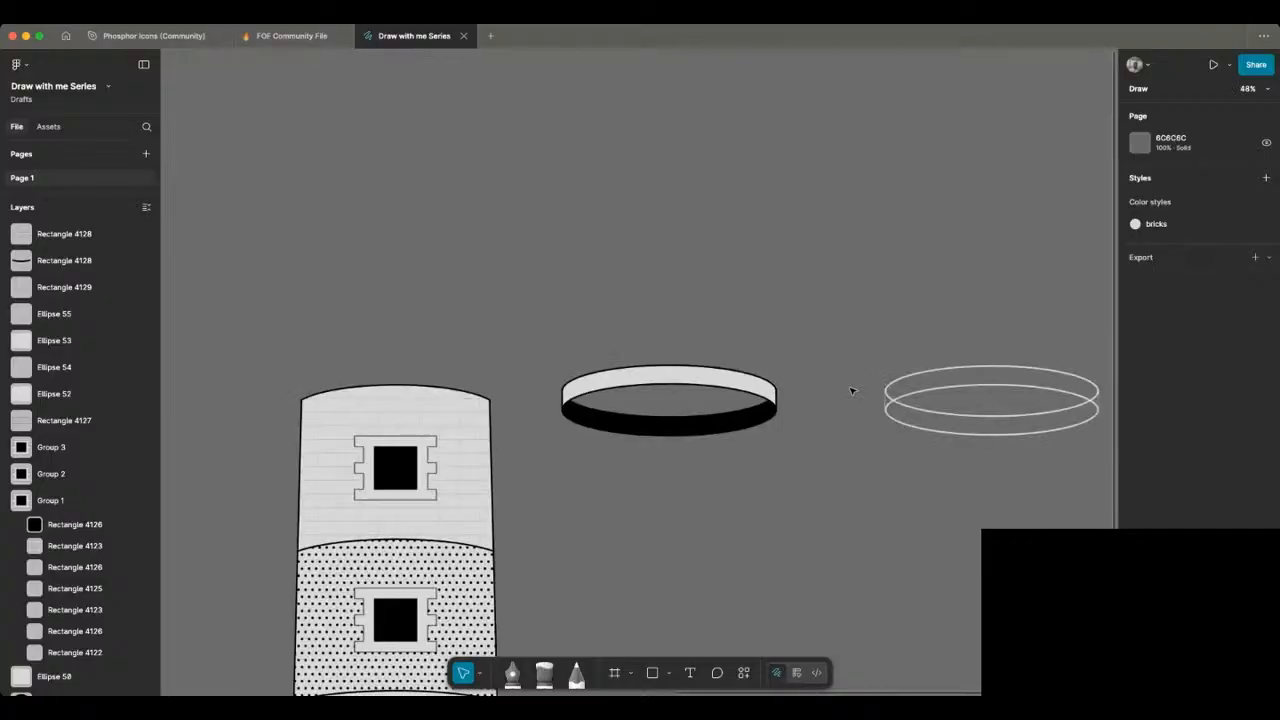
scroll(810, 390, down, 2)
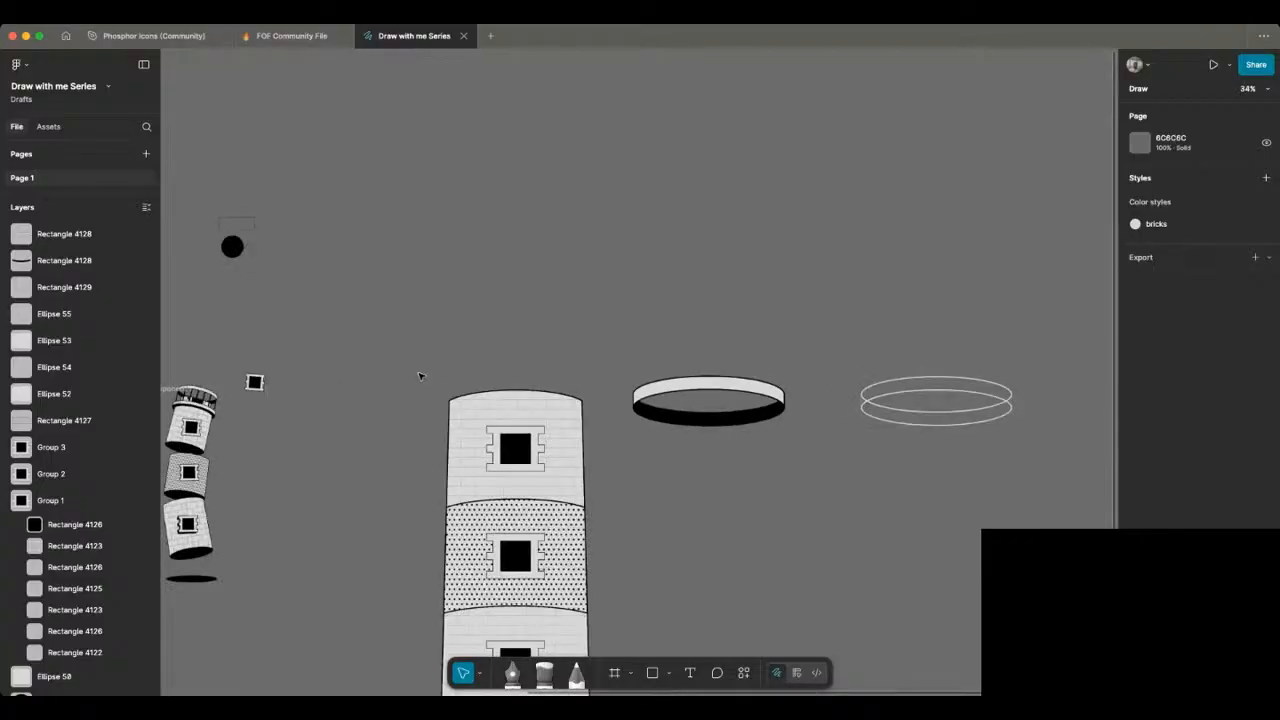
scroll(419, 376, up, 3)
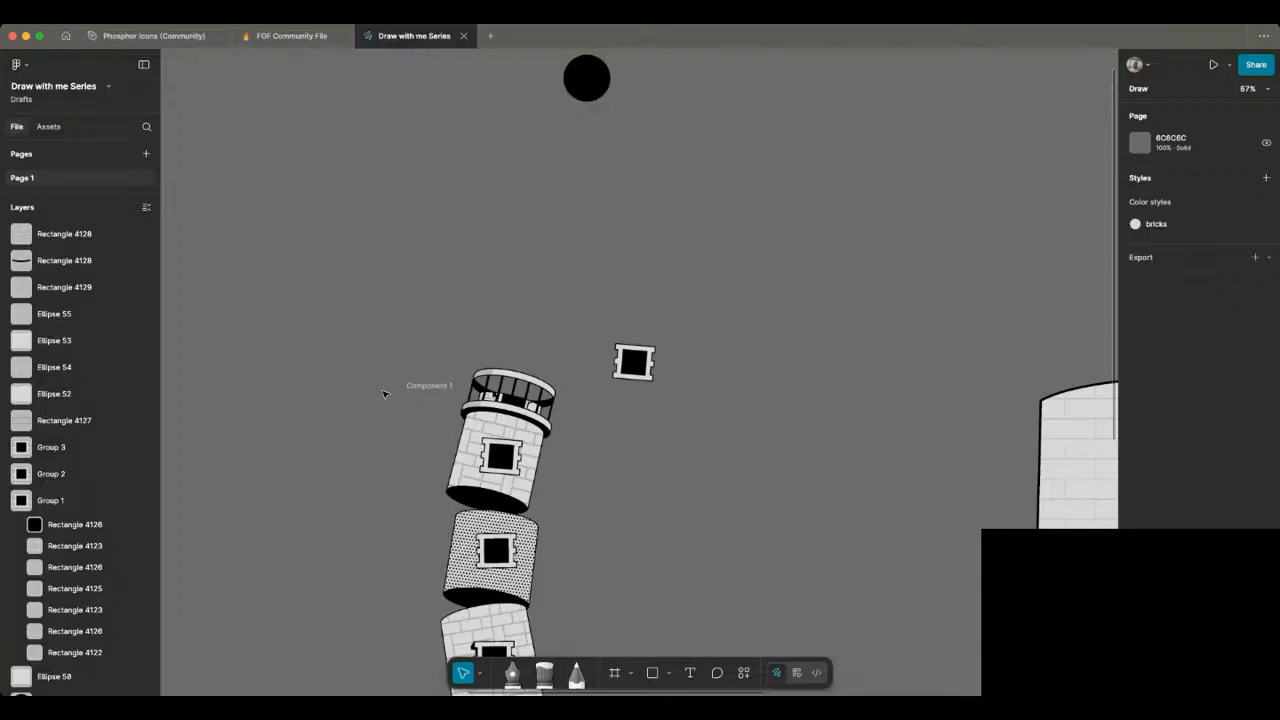
scroll(592, 371, down, 2)
scroll(591, 373, right, 10)
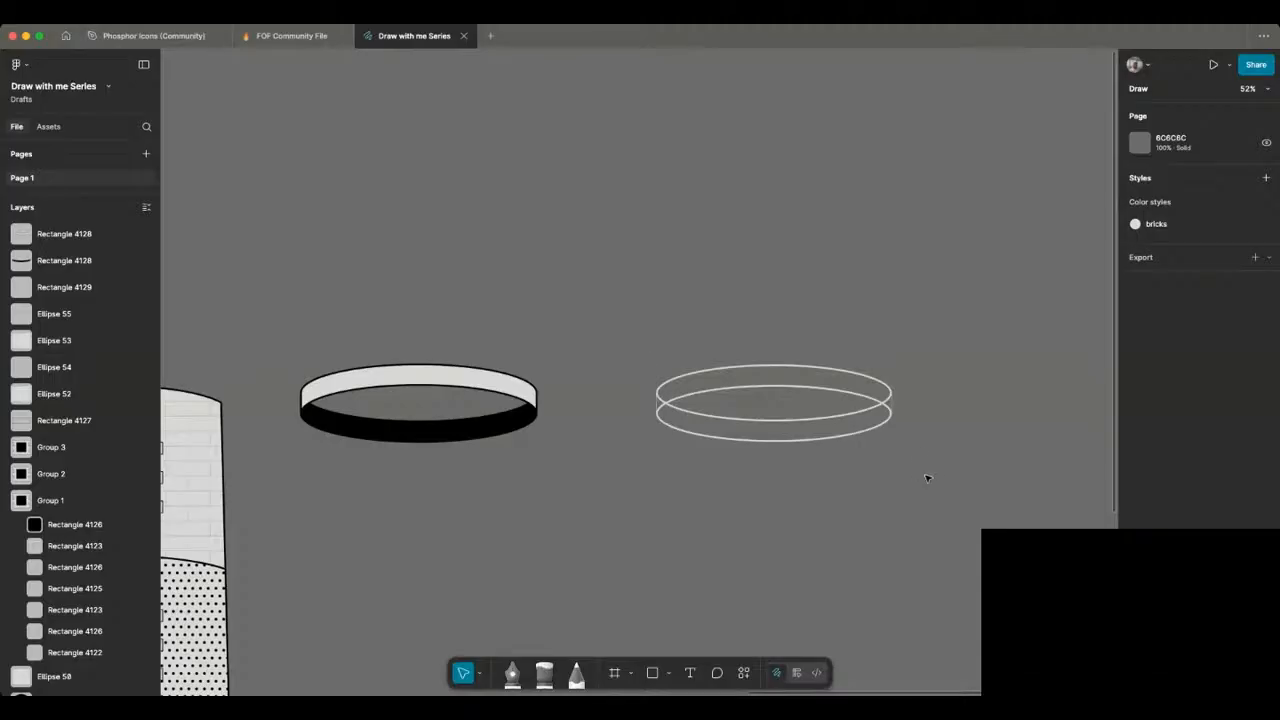
drag(968, 513, 641, 352)
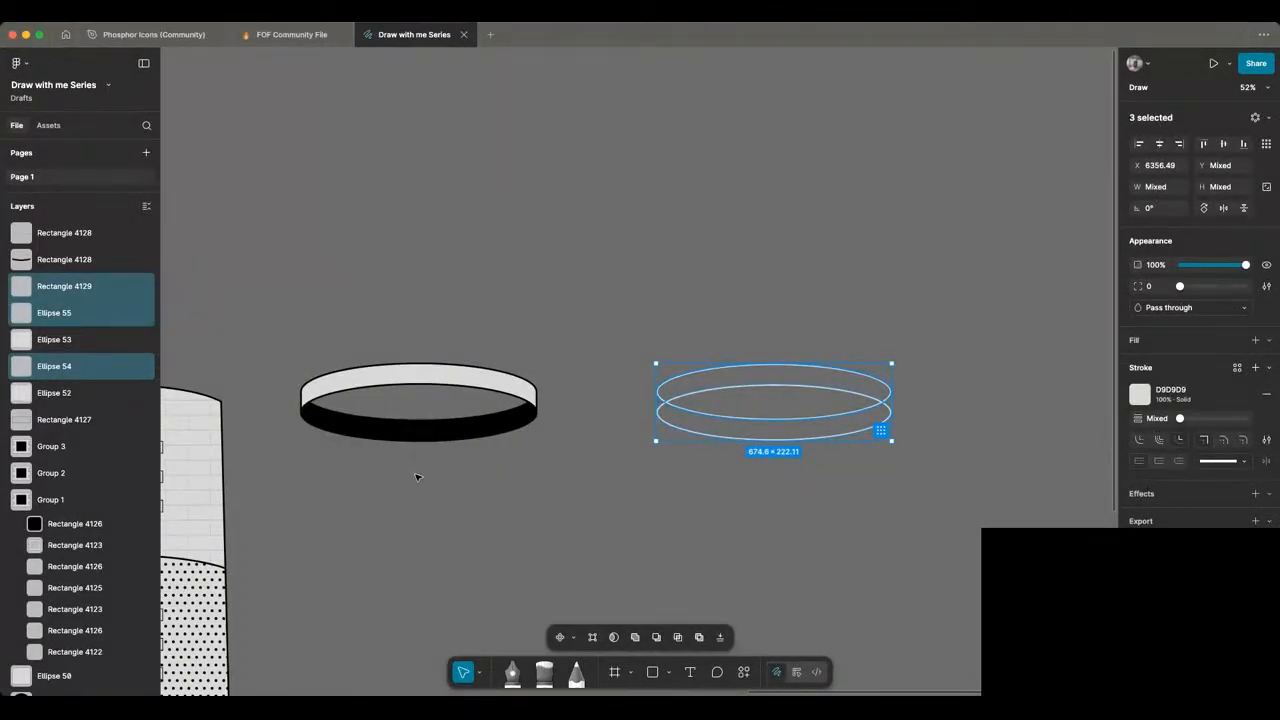
drag(787, 423, 426, 568)
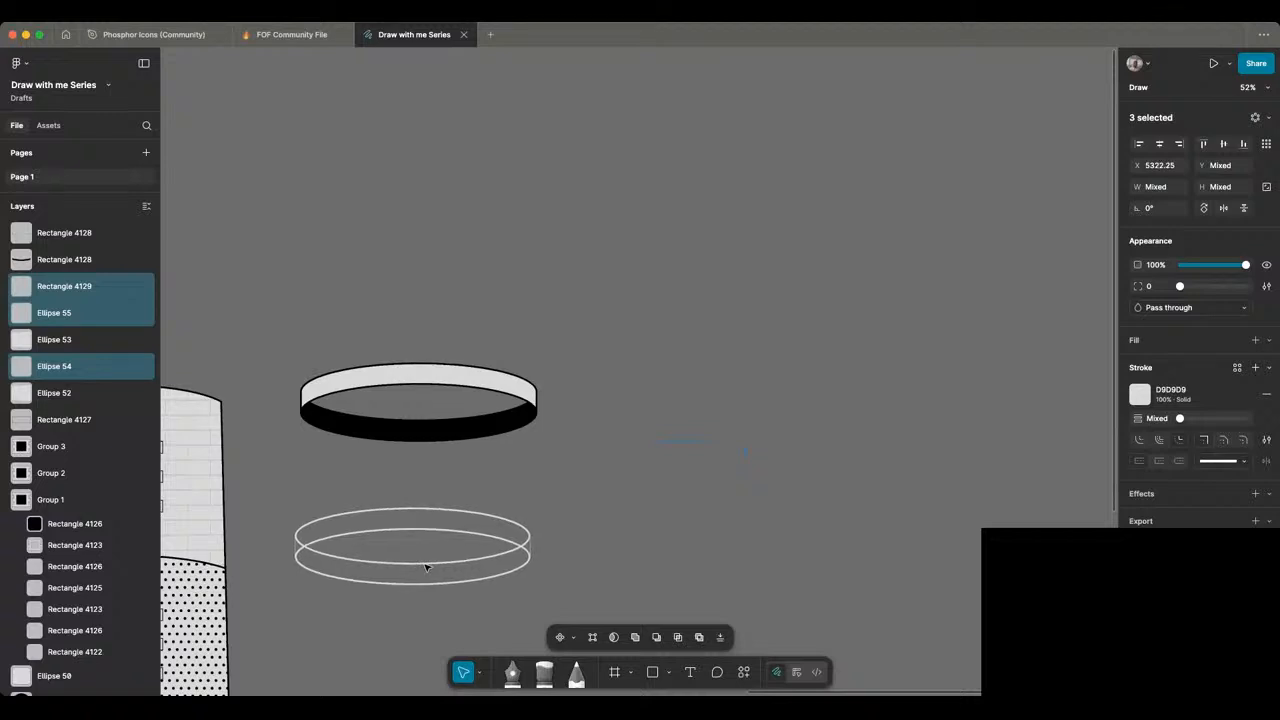
Step: With Shape Builder, merge the outline copy's regions into one curved upper band and one full lower ellipse
scroll(425, 567, down, 5)
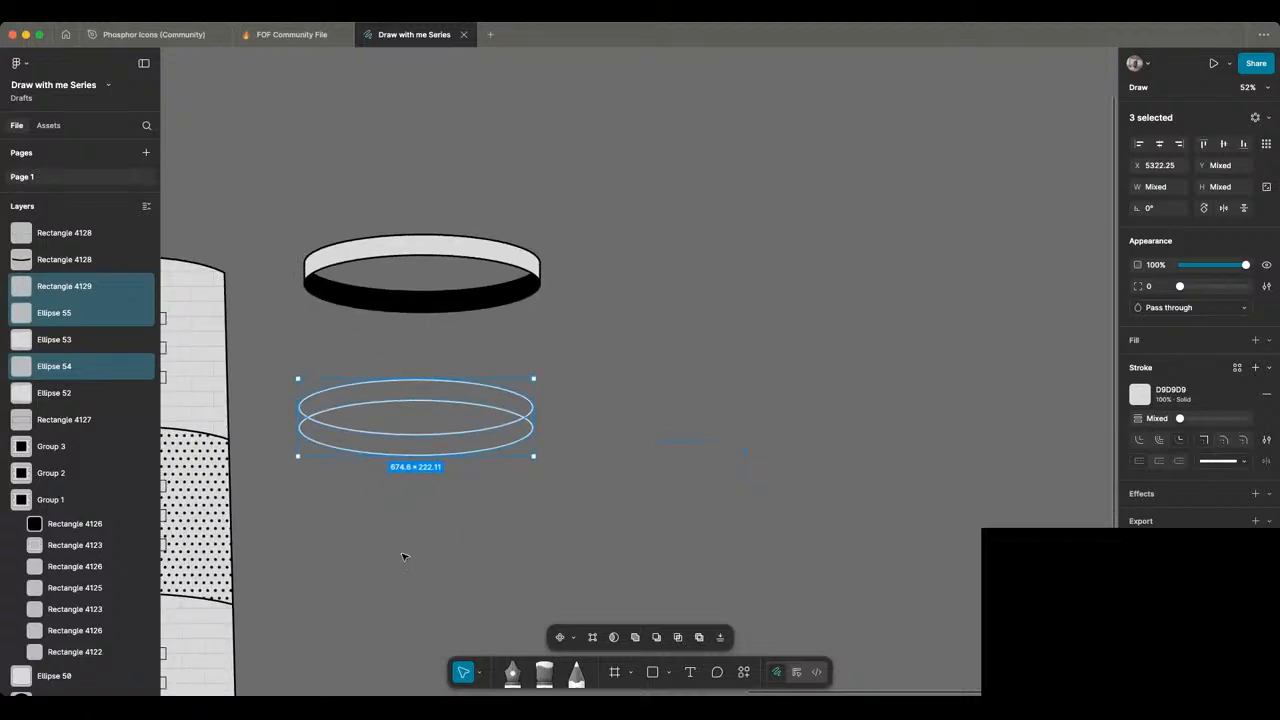
scroll(363, 443, down, 4)
scroll(363, 443, left, 5)
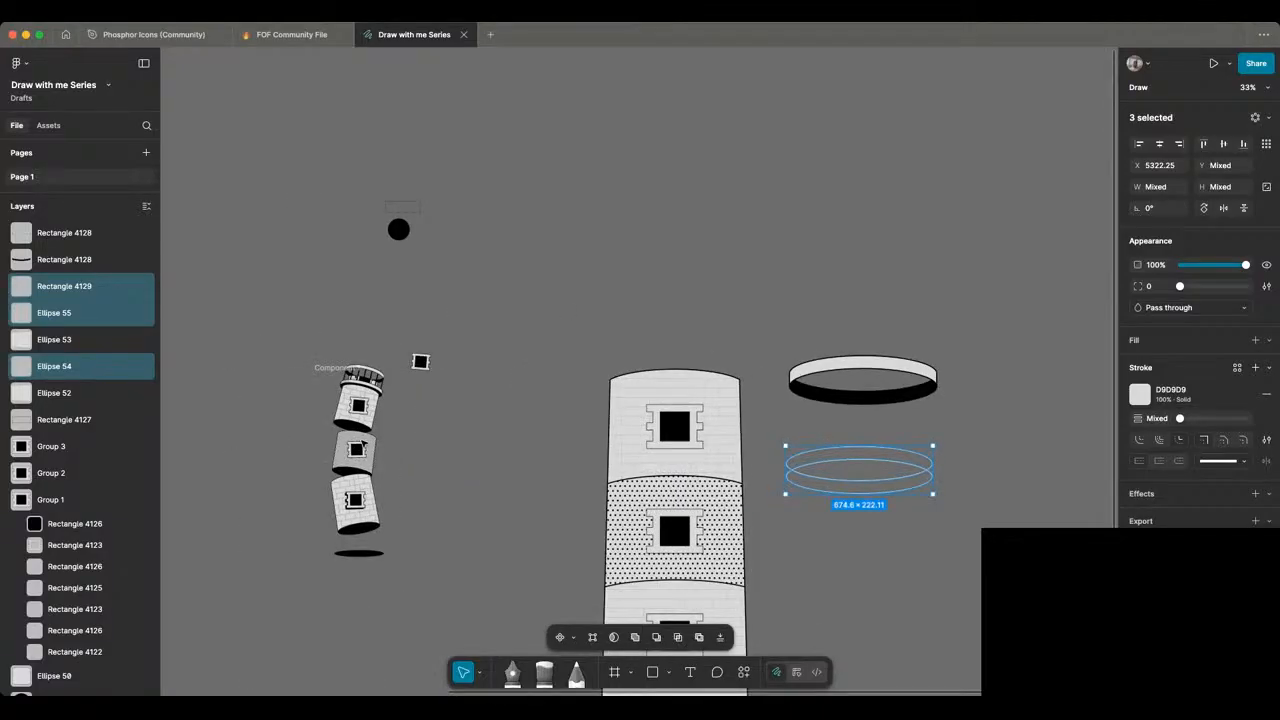
scroll(363, 443, right, 4)
scroll(363, 443, left, 2)
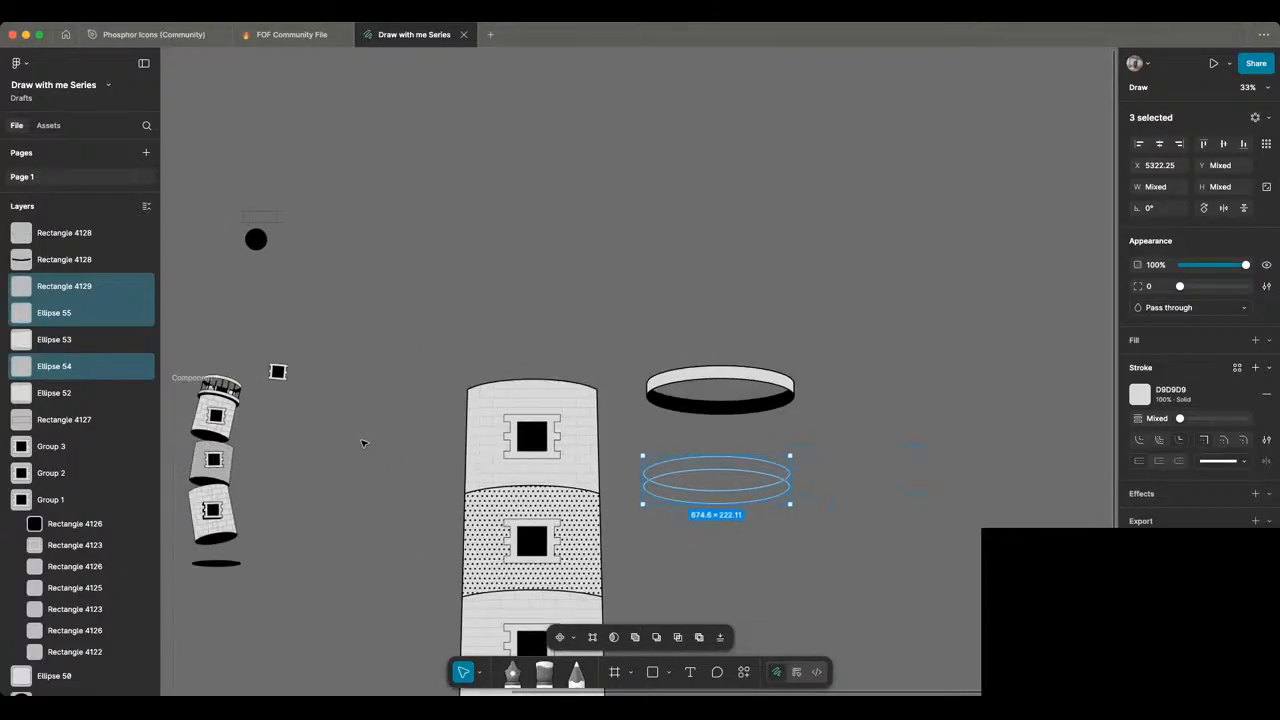
scroll(673, 518, up, 3)
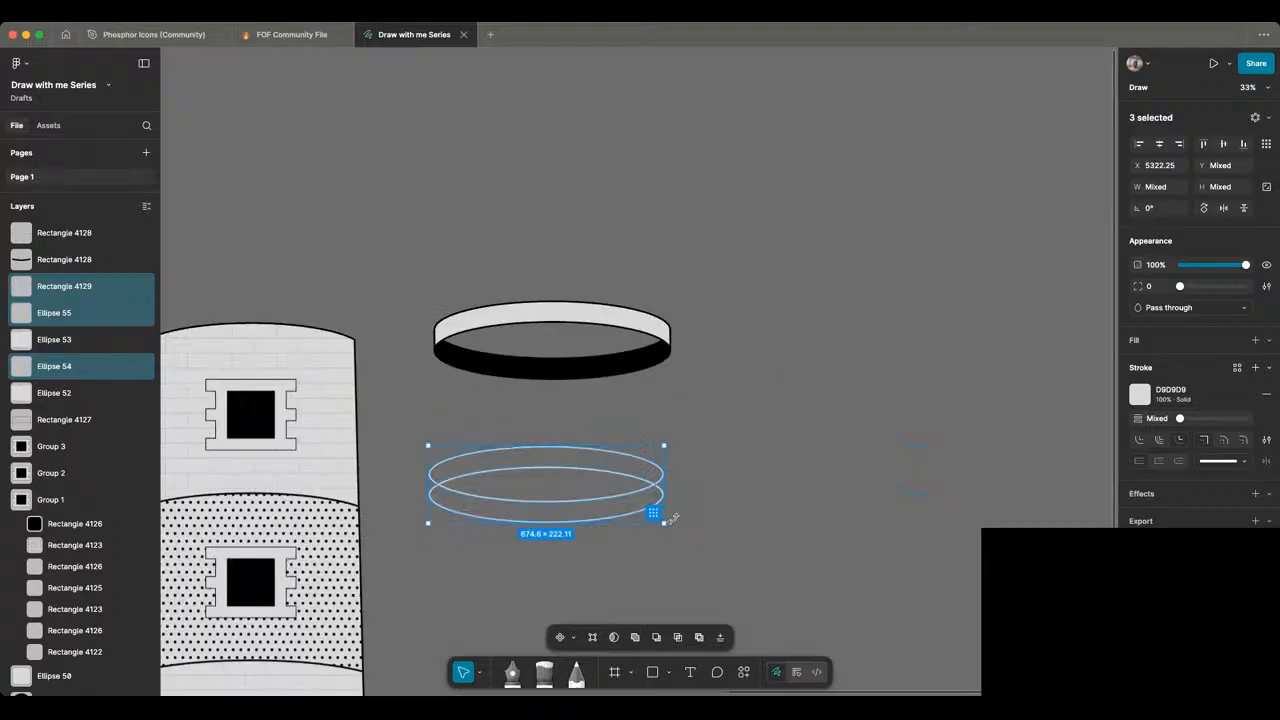
scroll(673, 518, up, 3)
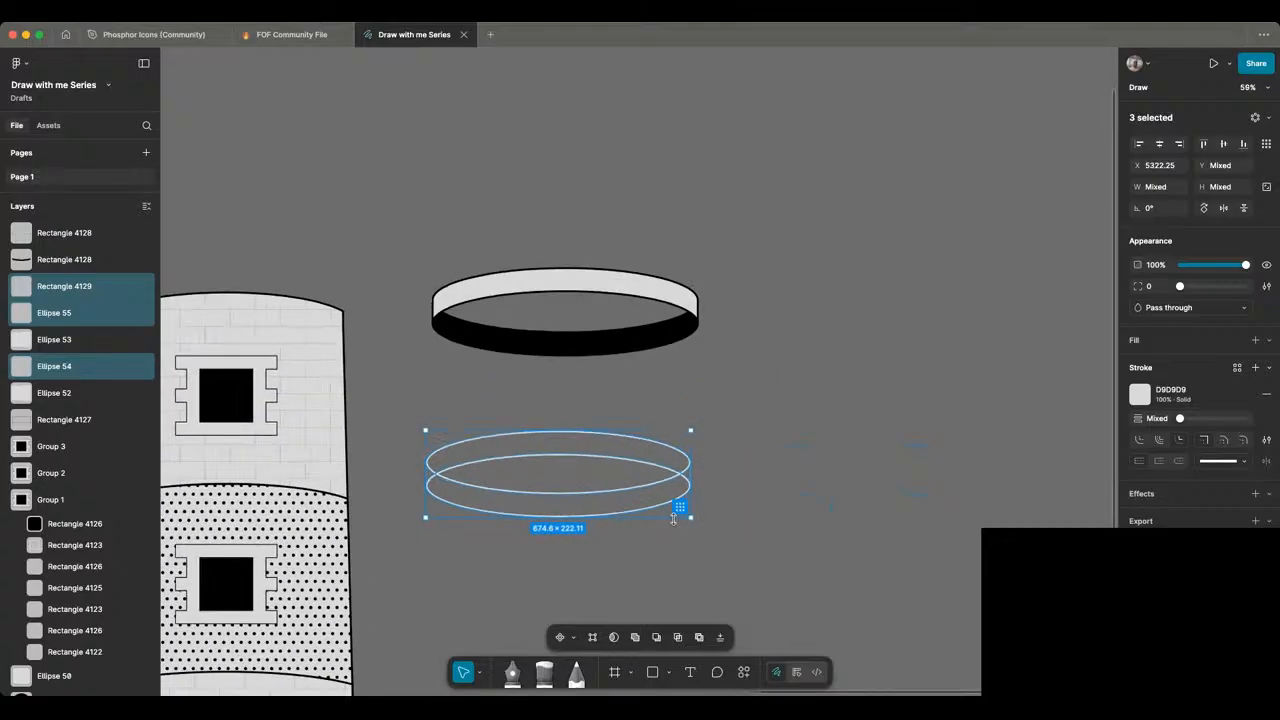
key(Return)
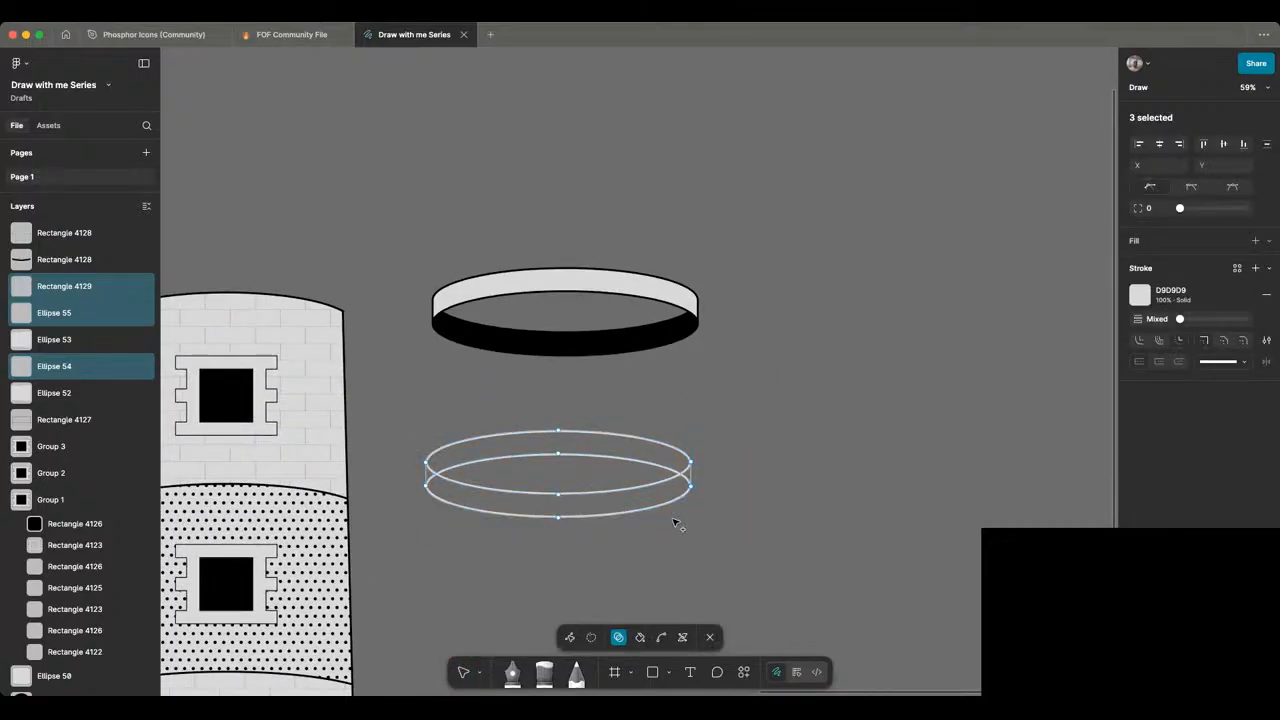
mouse_move(433, 475)
mouse_down()
mouse_move(622, 431)
mouse_move(687, 476)
mouse_up()
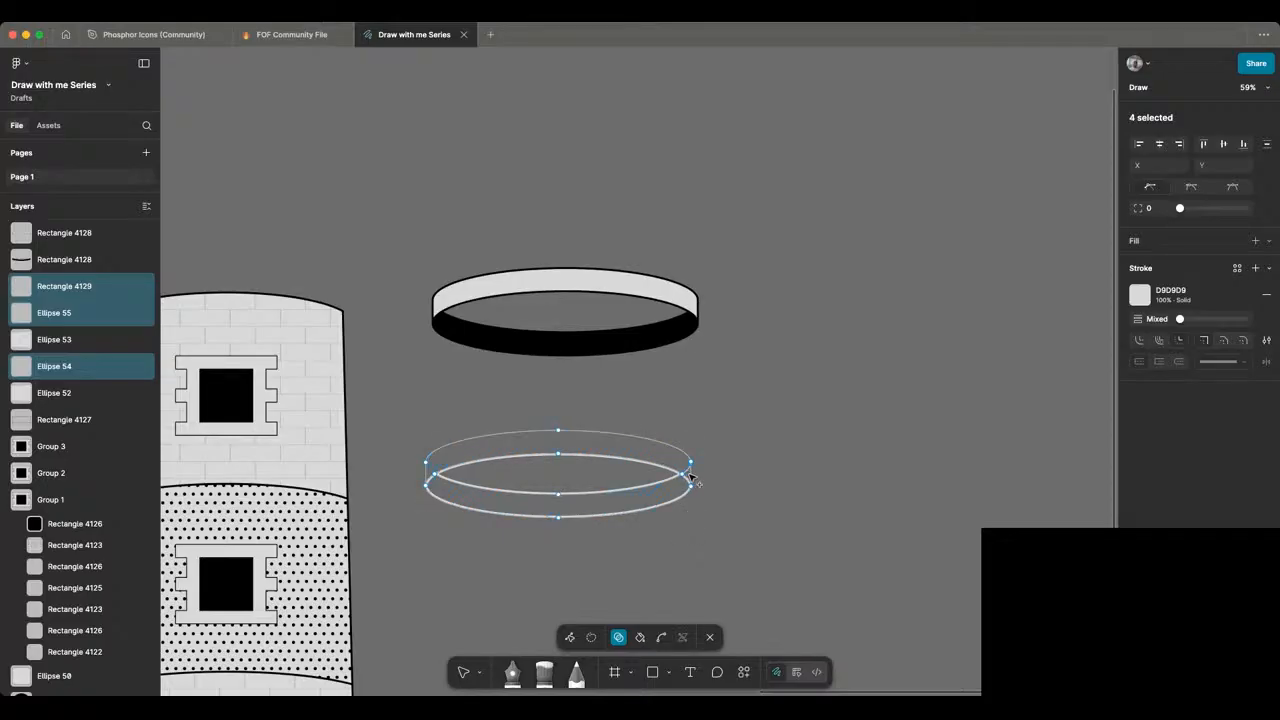
drag(690, 477, 644, 449)
drag(643, 448, 636, 449)
click(557, 481)
key(v)
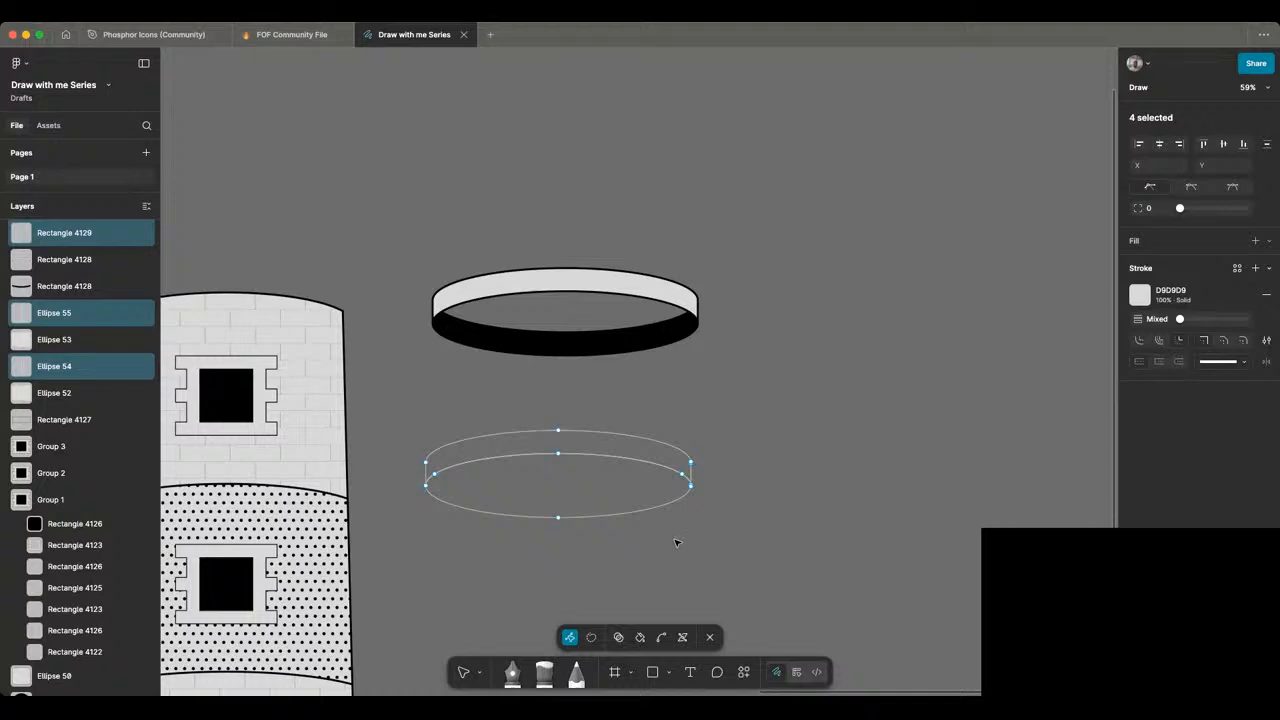
key(Escape)
click(398, 440)
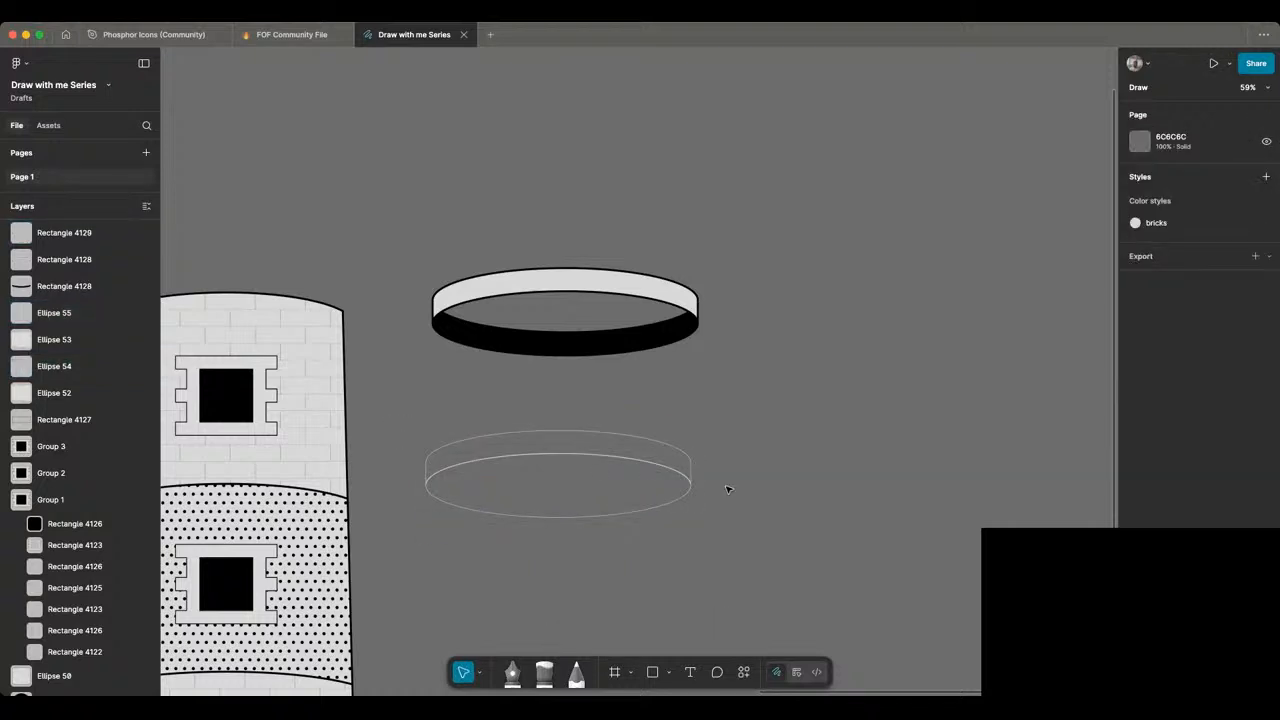
Step: Set the stroke weight to 5 and the stroke position to center on all paths of the outline copy
drag(410, 425, 749, 549)
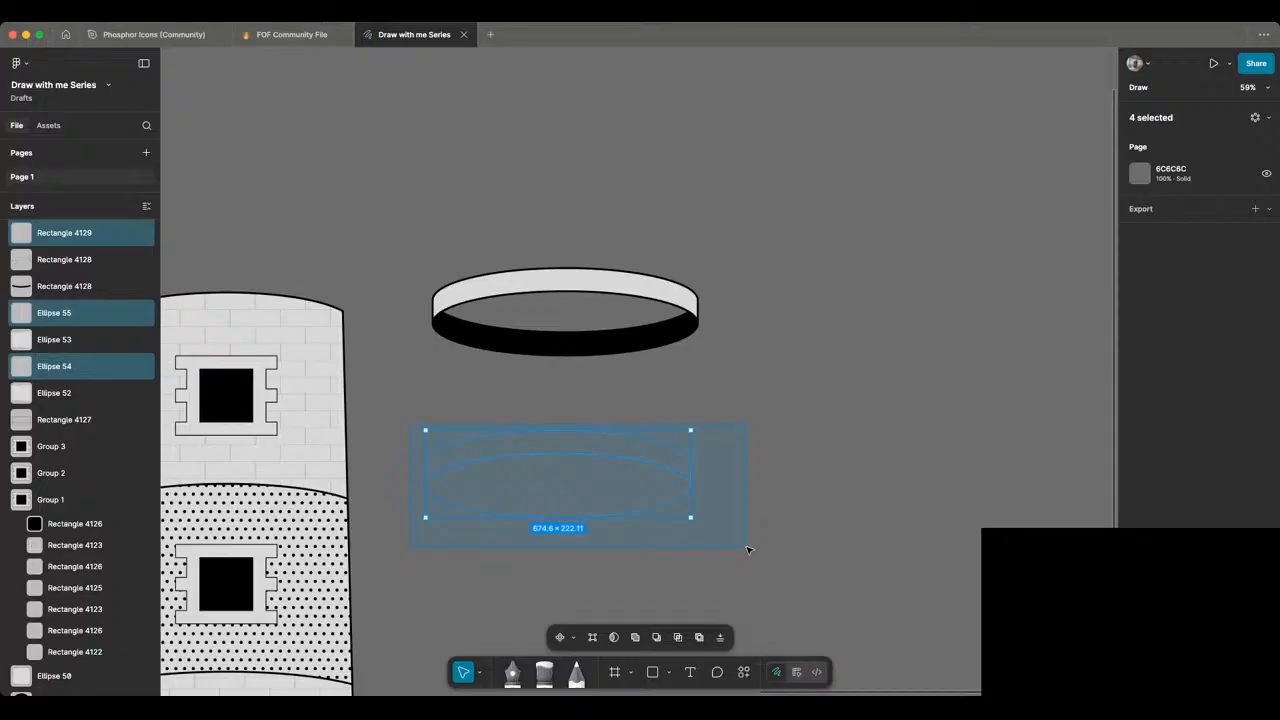
drag(749, 549, 749, 549)
click(1160, 420)
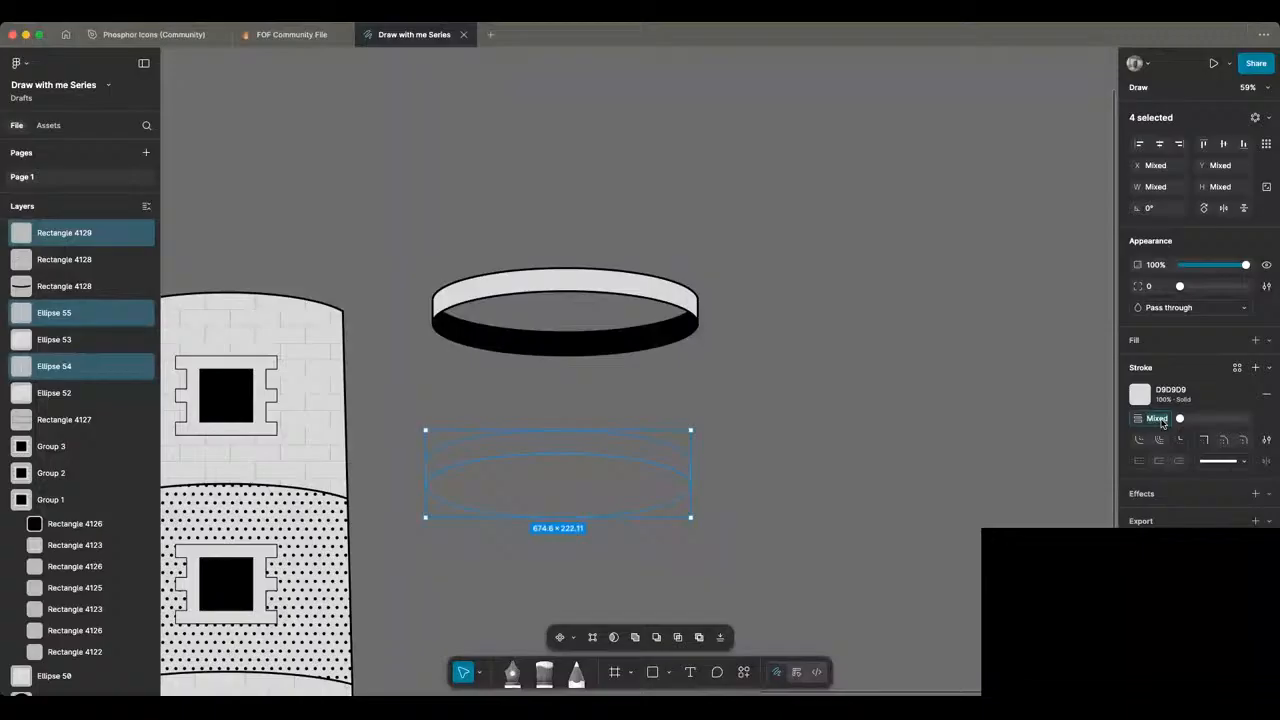
text(5)
key(Return)
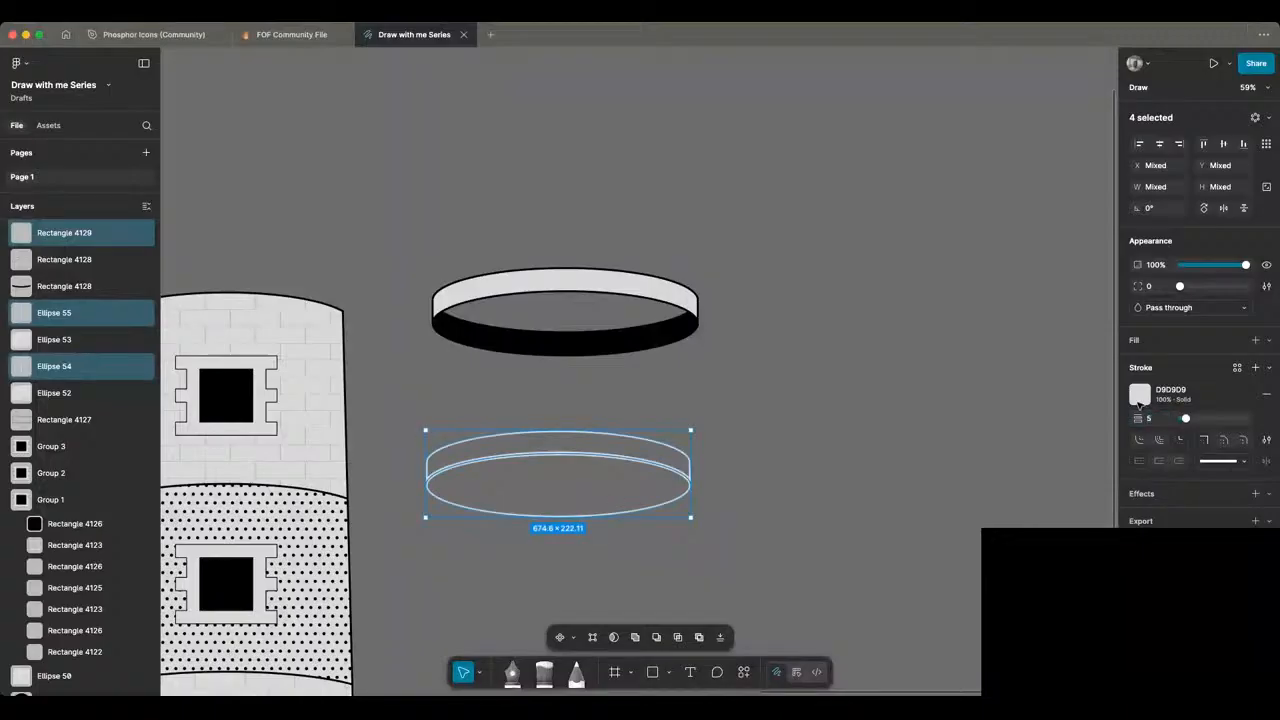
click(1163, 442)
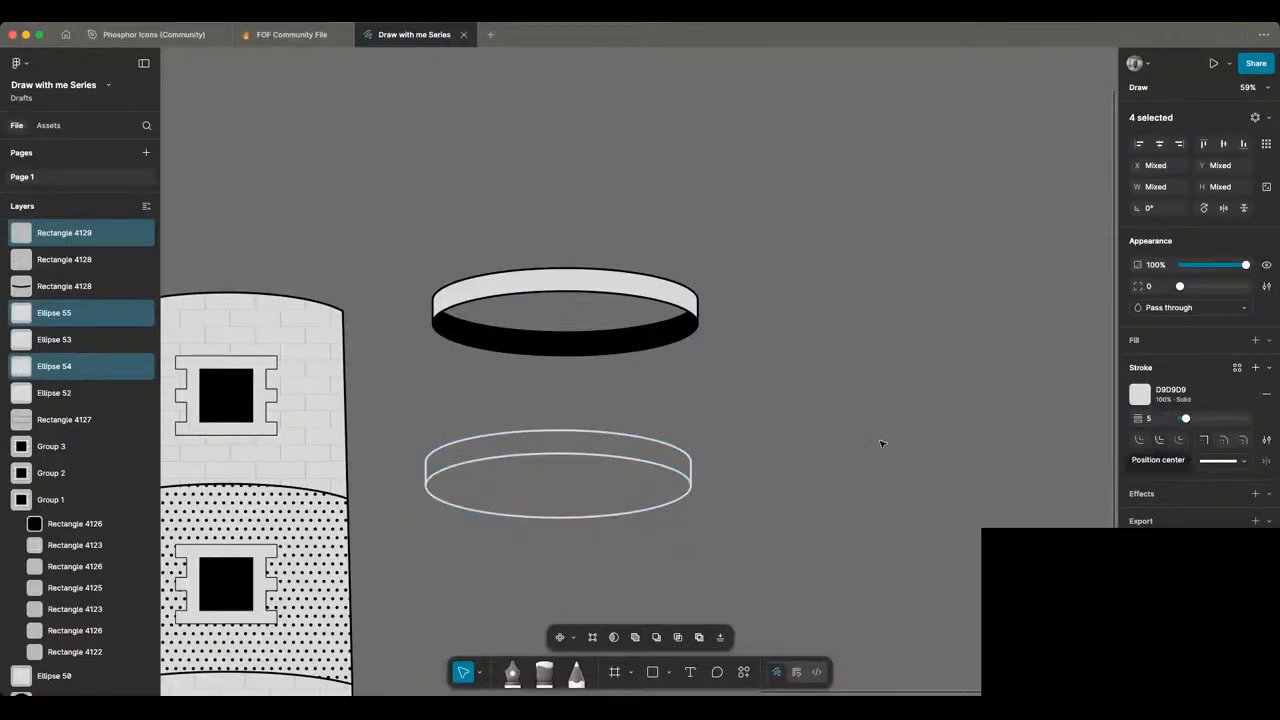
click(814, 464)
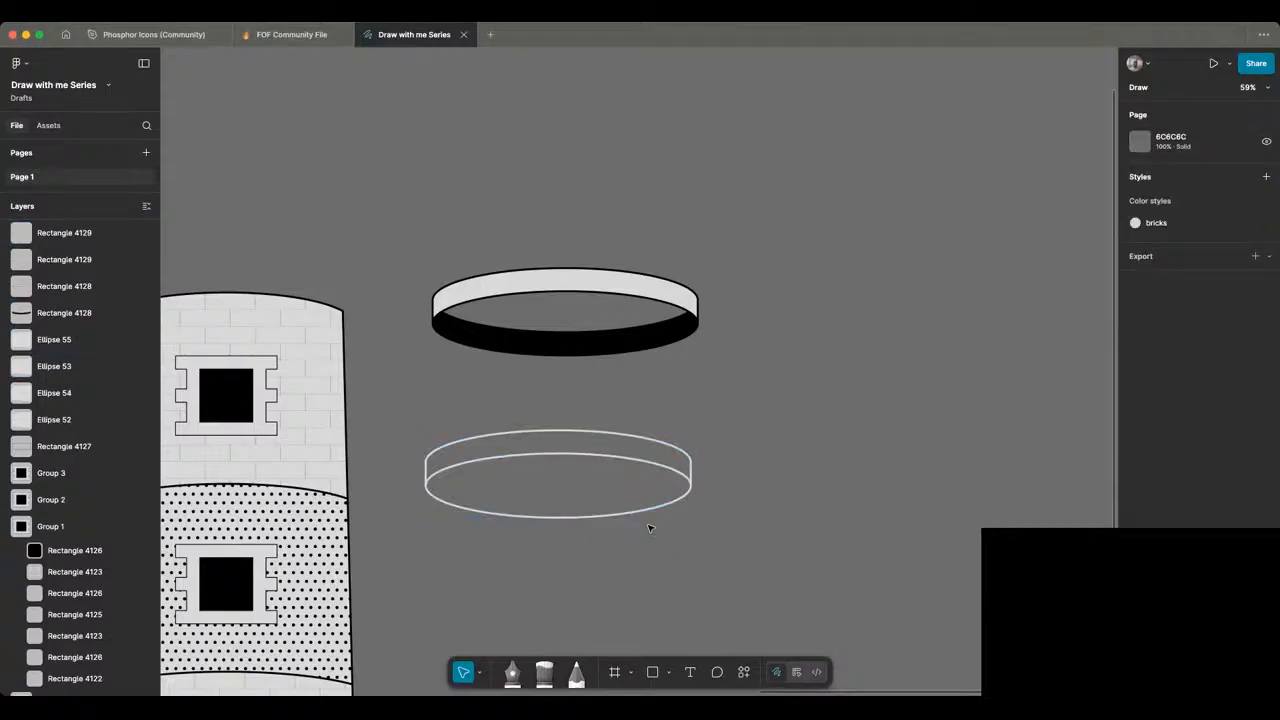
Step: Set the stroke color of the copy's upper band and lower ellipse to black, 000000
drag(846, 554, 597, 443)
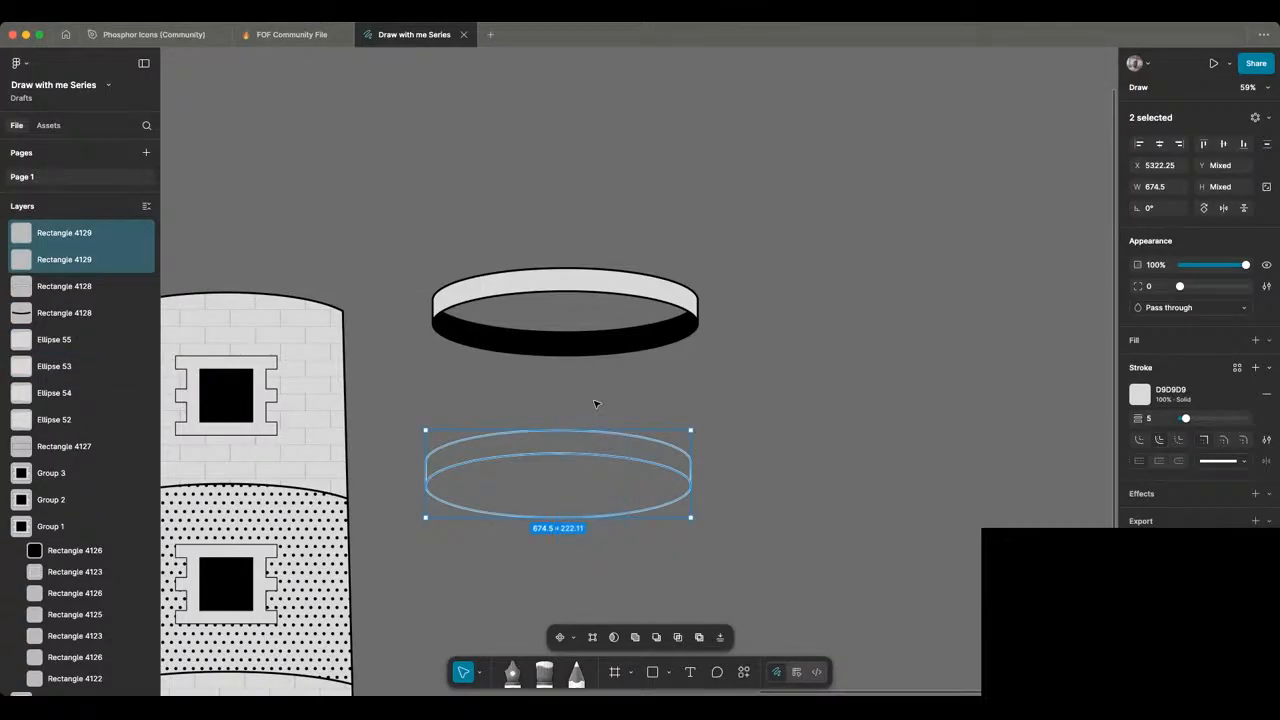
click(1150, 403)
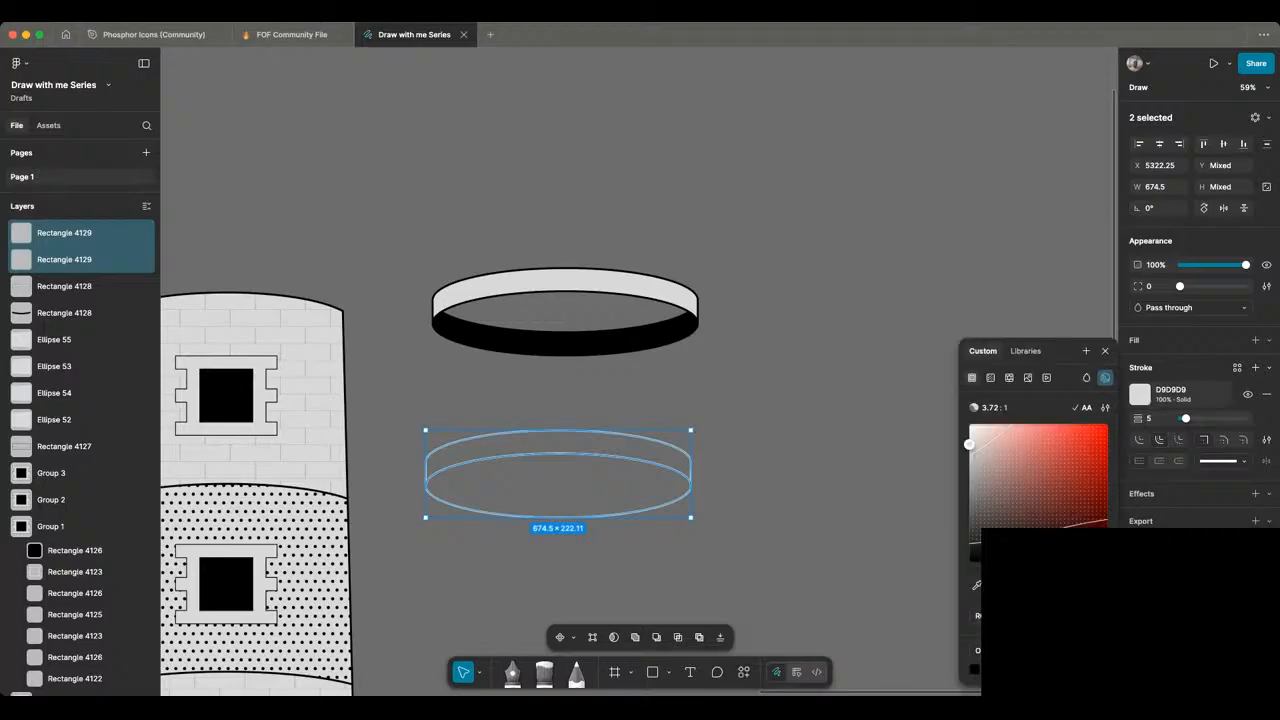
click(977, 554)
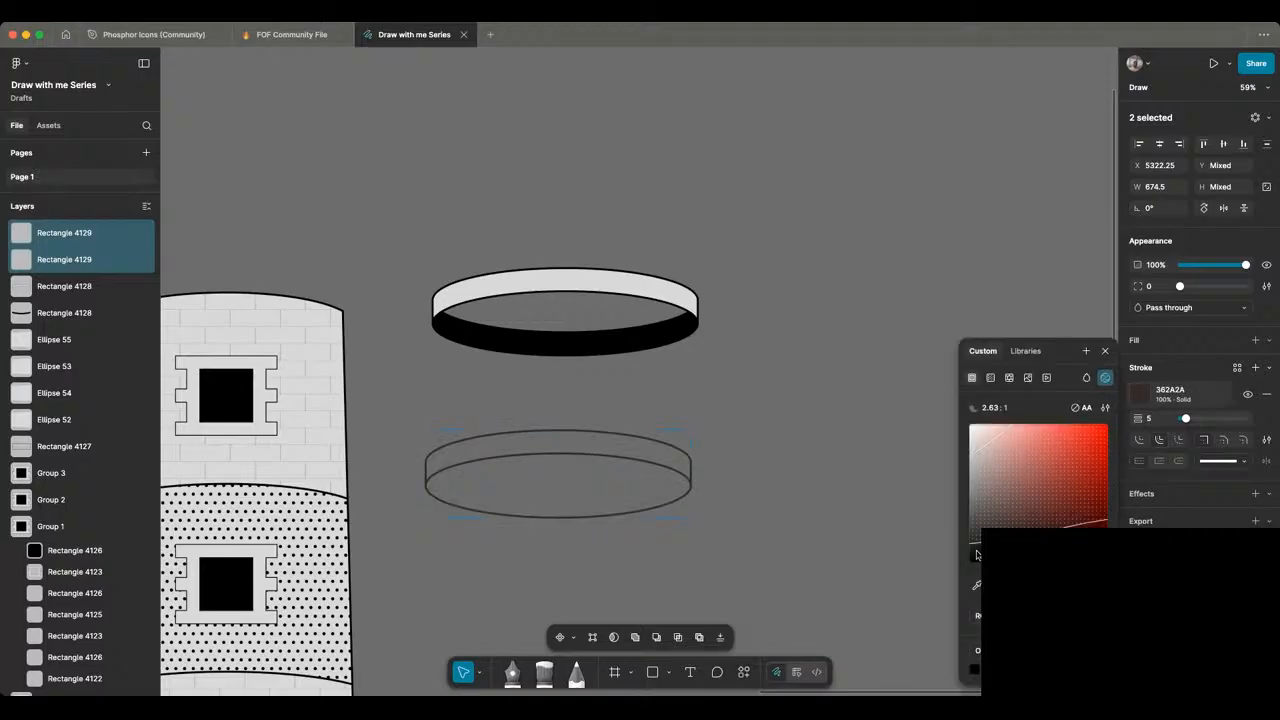
drag(977, 554, 969, 562)
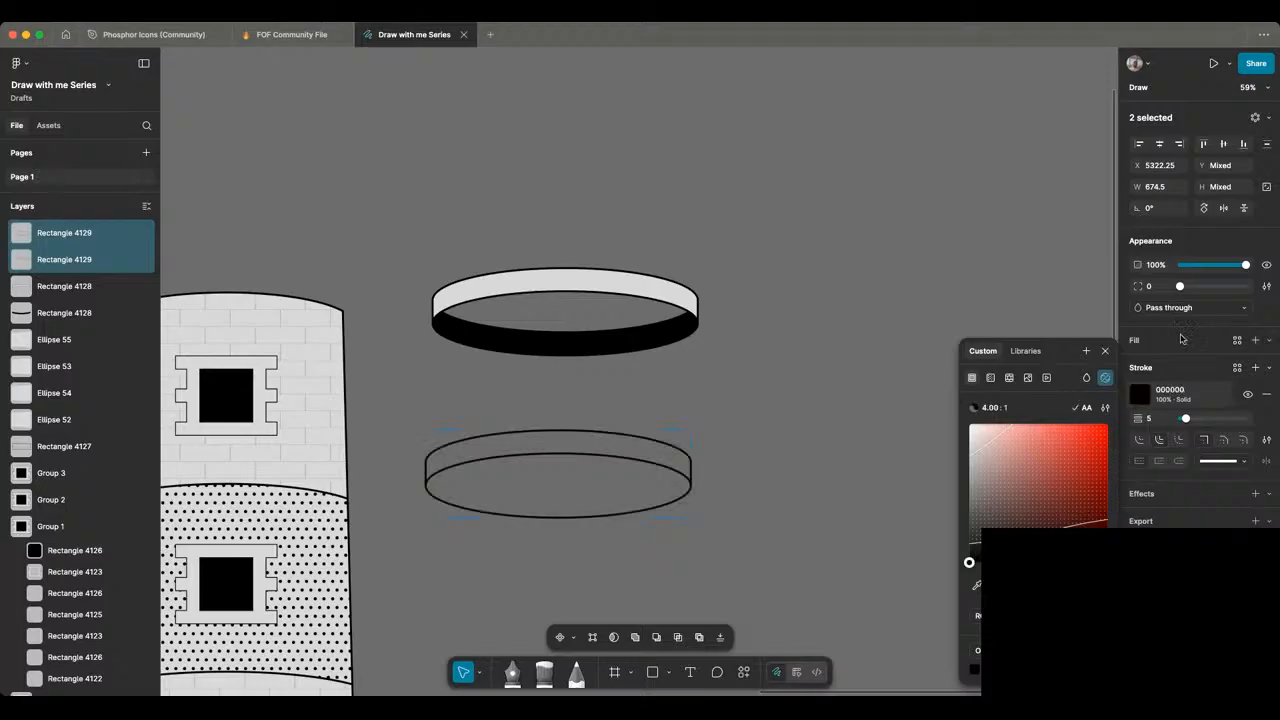
Step: Fill the outline copy's upper band with D9D9D9 and its lower ellipse with black
click(1181, 339)
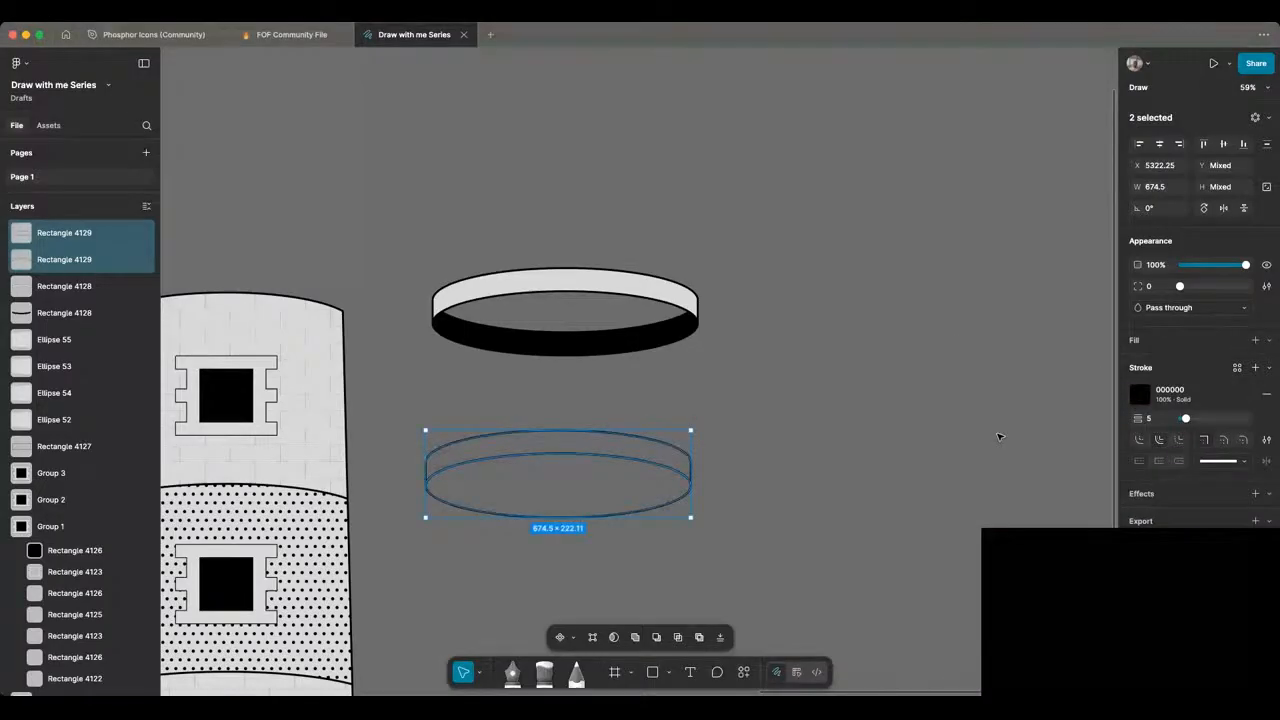
click(998, 436)
click(630, 437)
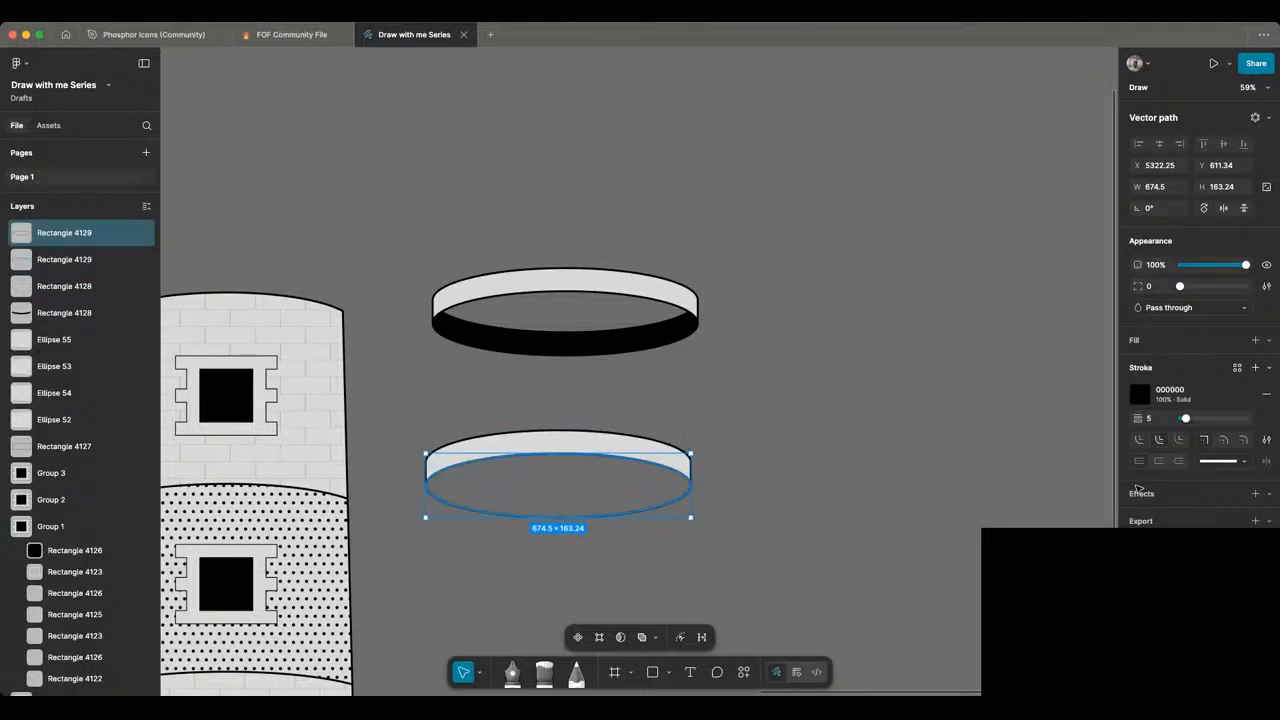
click(1133, 341)
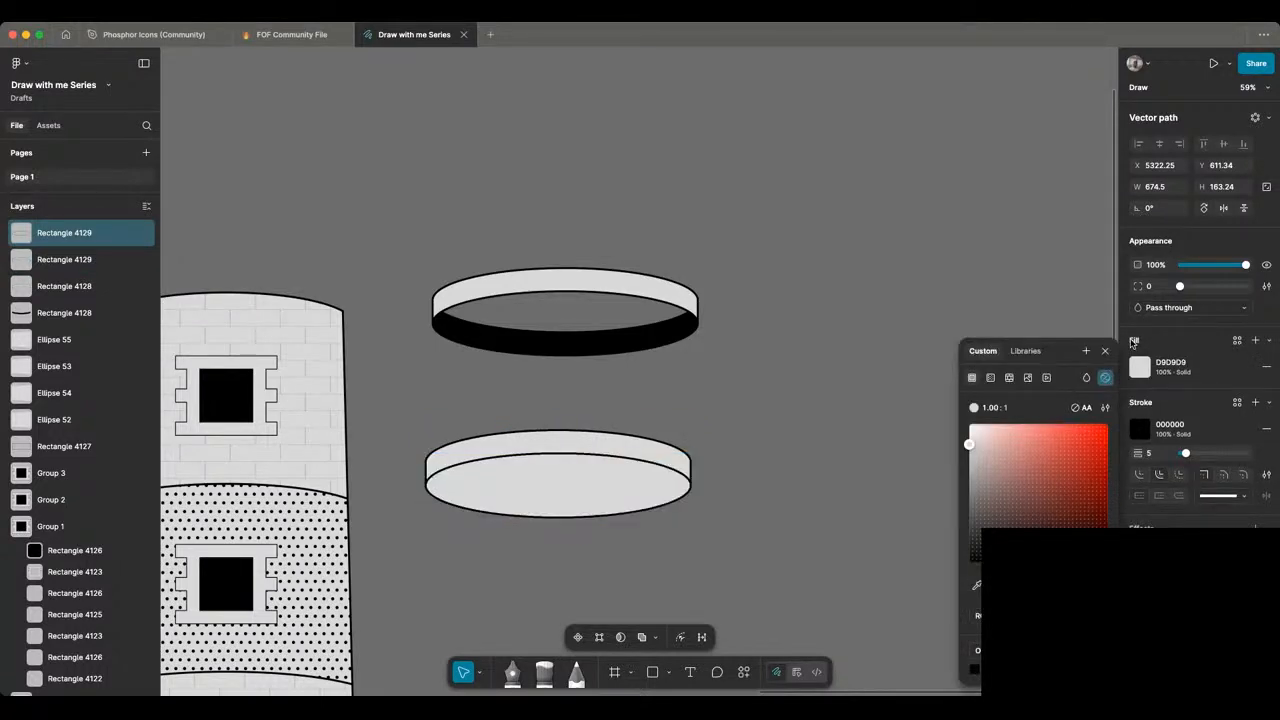
click(969, 562)
click(727, 549)
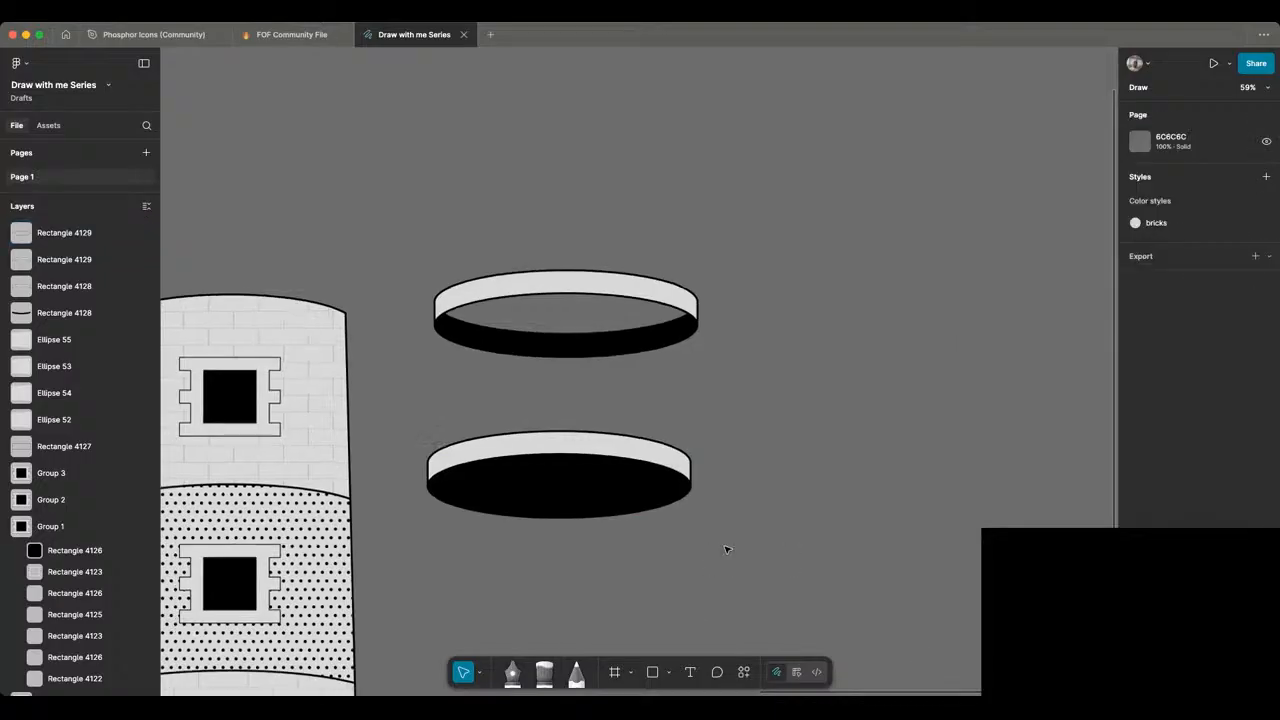
Step: Group all pieces of the lower disc, and group all pieces of the open ring above it separately
scroll(727, 549, down, 2)
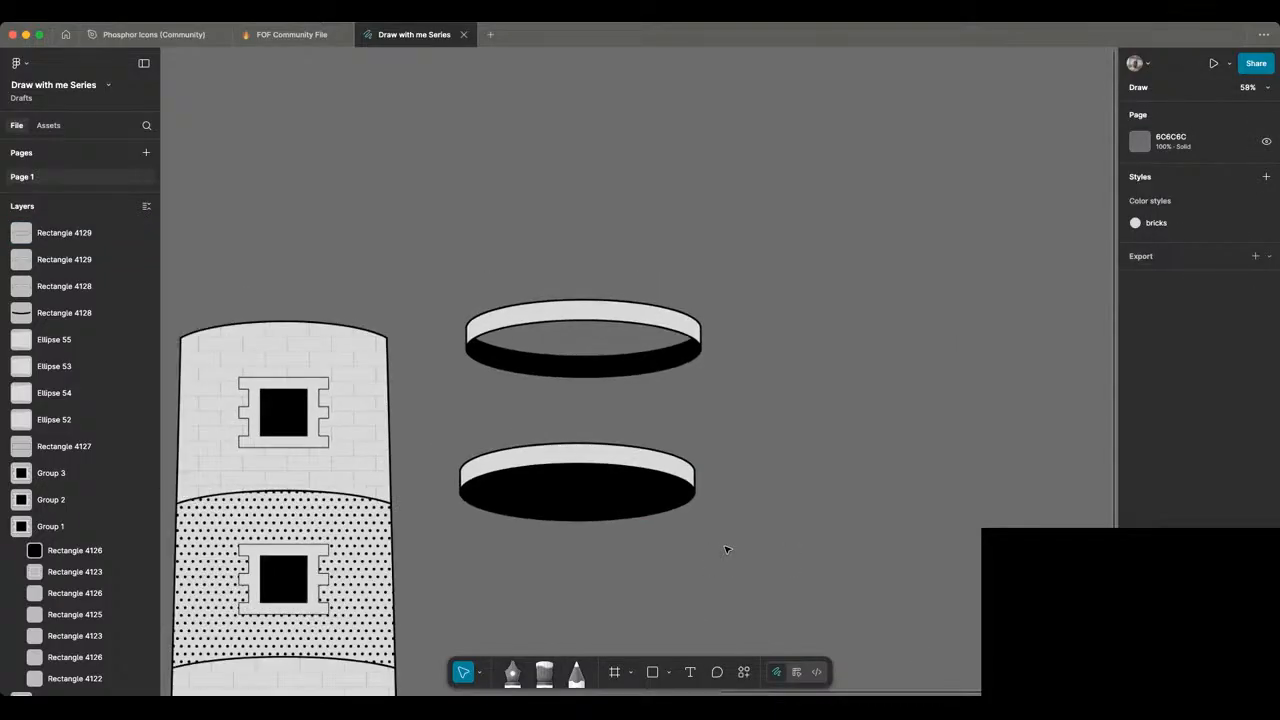
scroll(727, 549, down, 3)
click(680, 487)
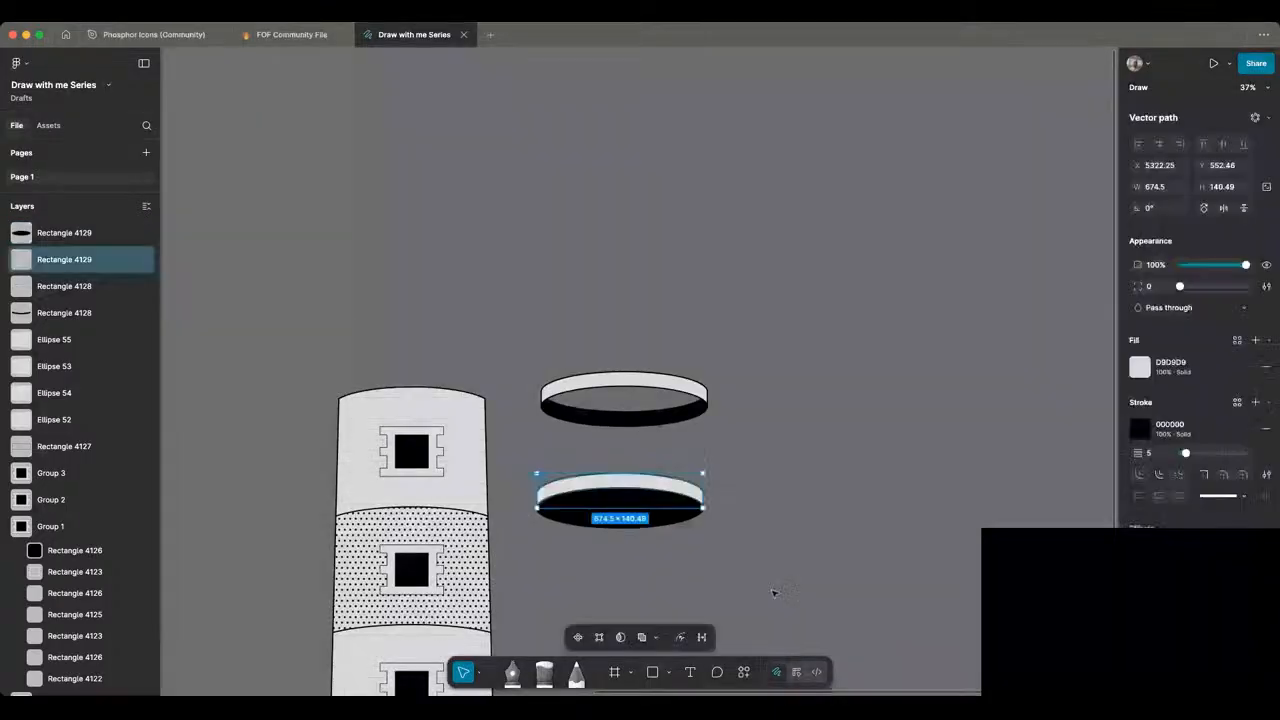
drag(773, 593, 560, 470)
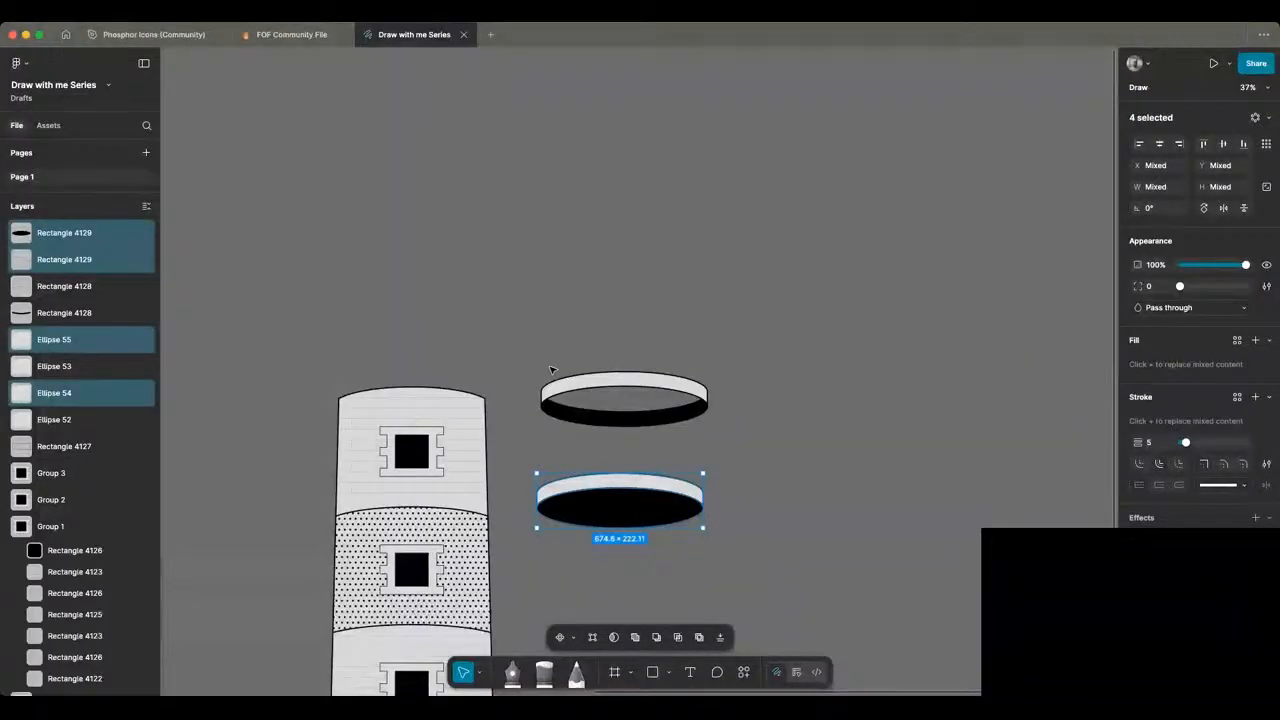
key(ctrl+g)
drag(532, 363, 803, 463)
key(ctrl+g)
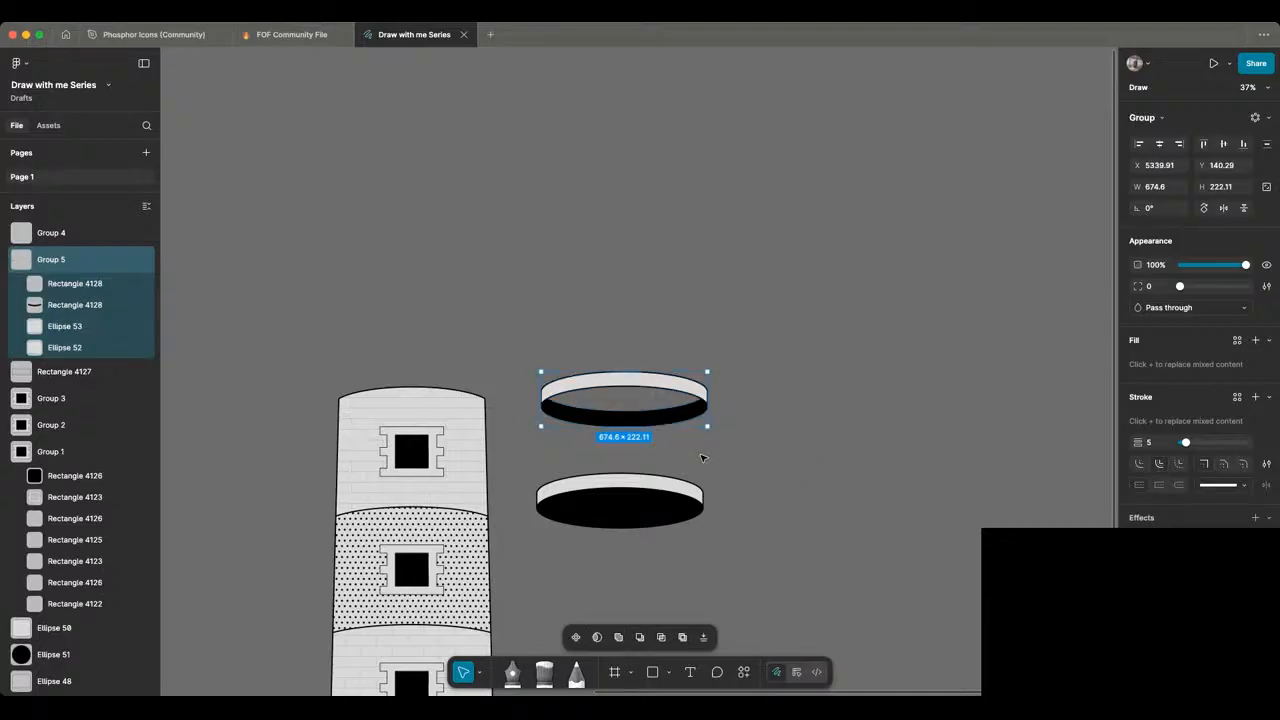
Step: Place the solid disc group centered over the tower's top edge and send it behind the tower
click(597, 487)
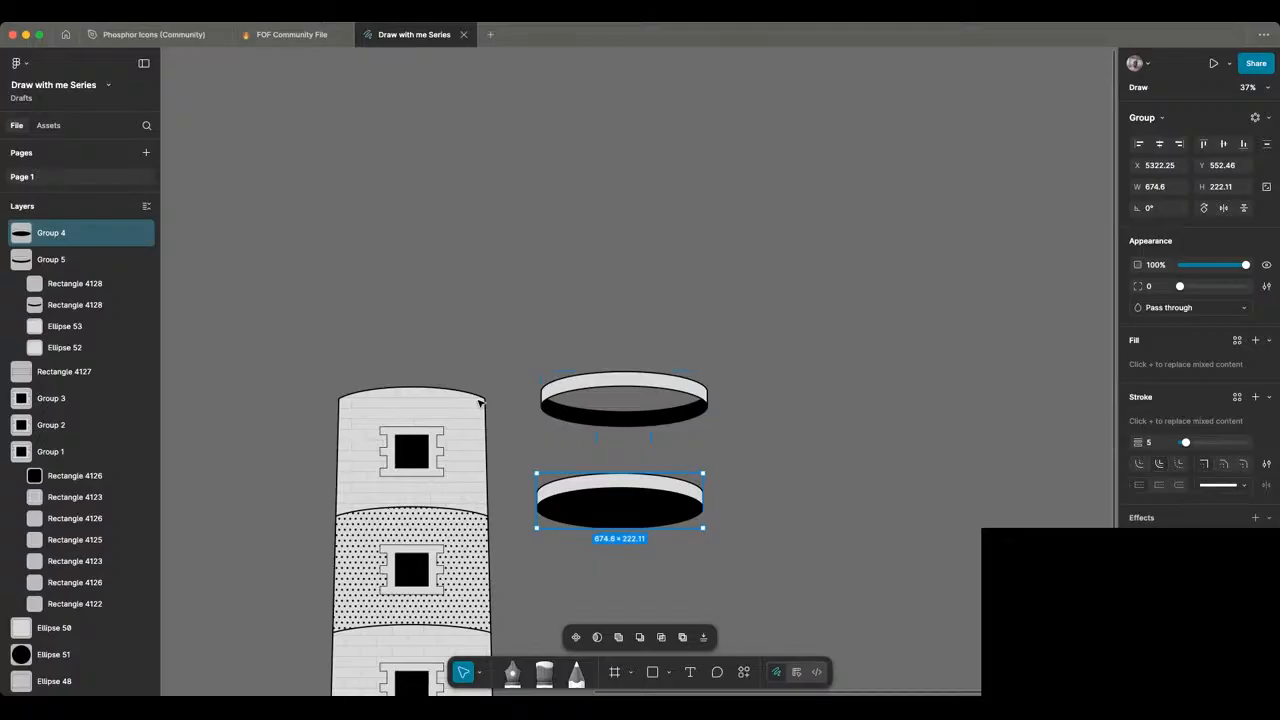
drag(636, 489, 408, 377)
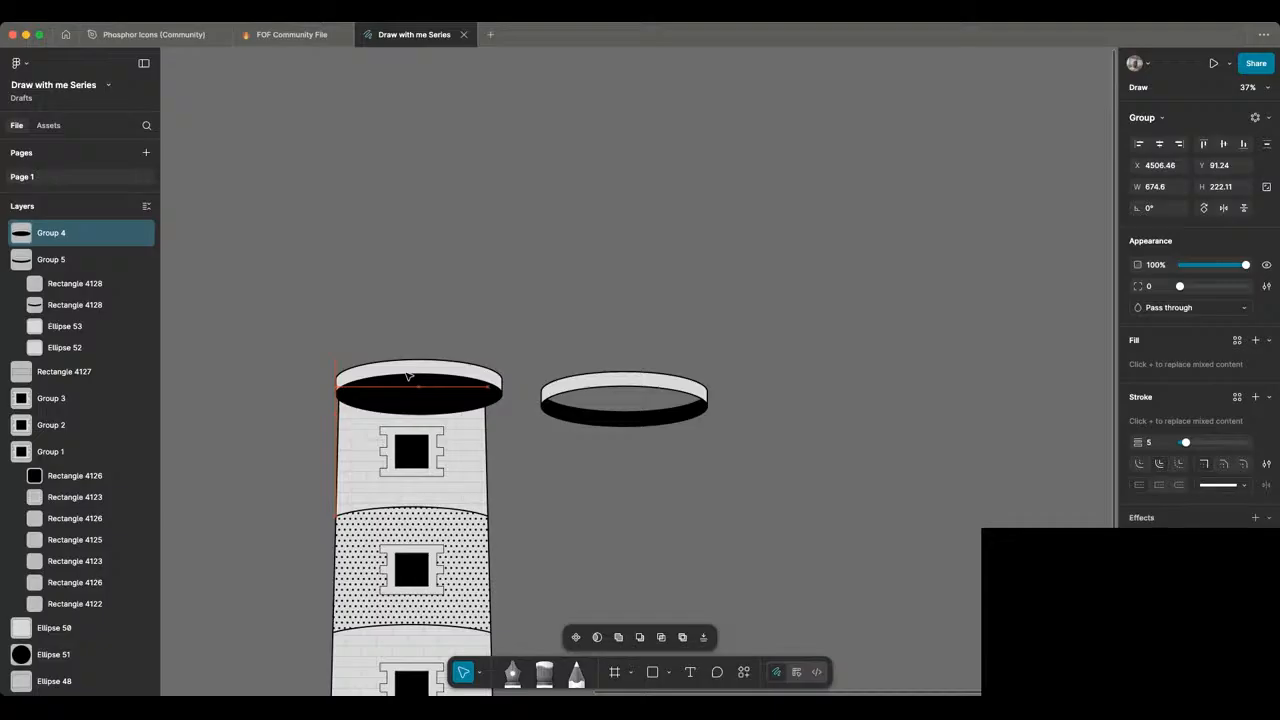
drag(408, 377, 404, 377)
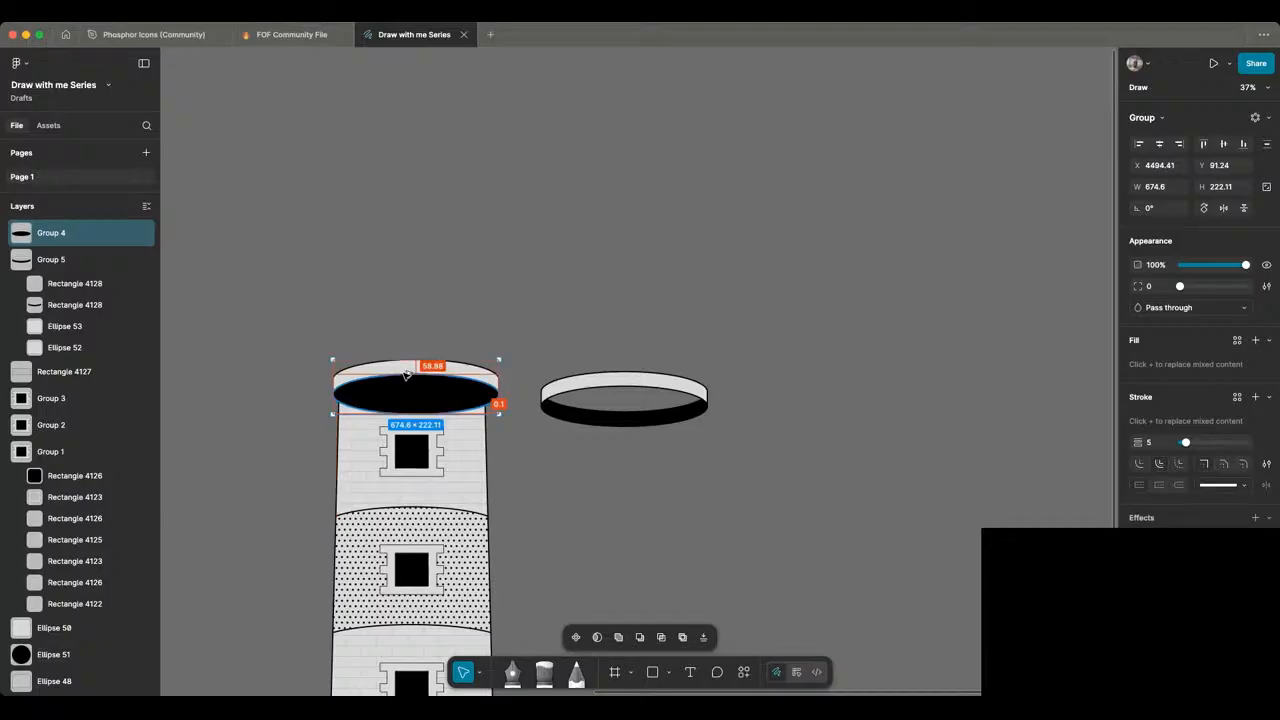
click(500, 316)
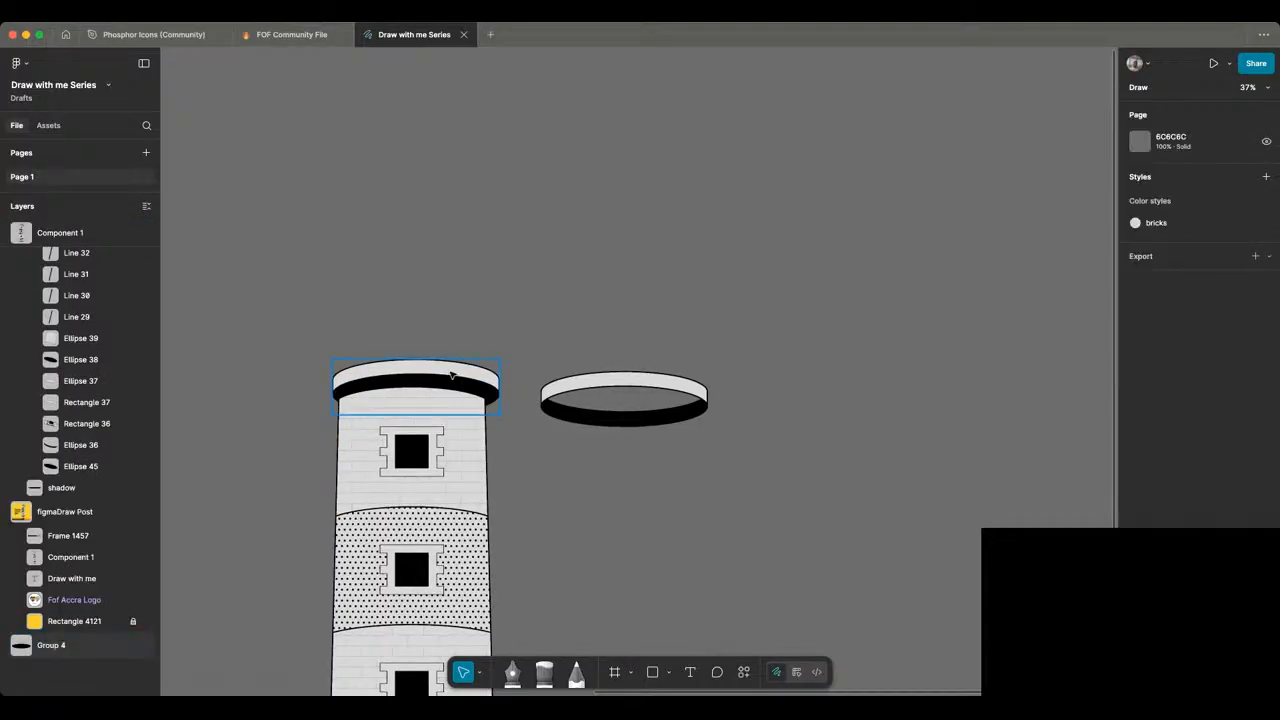
click(452, 374)
drag(452, 374, 447, 379)
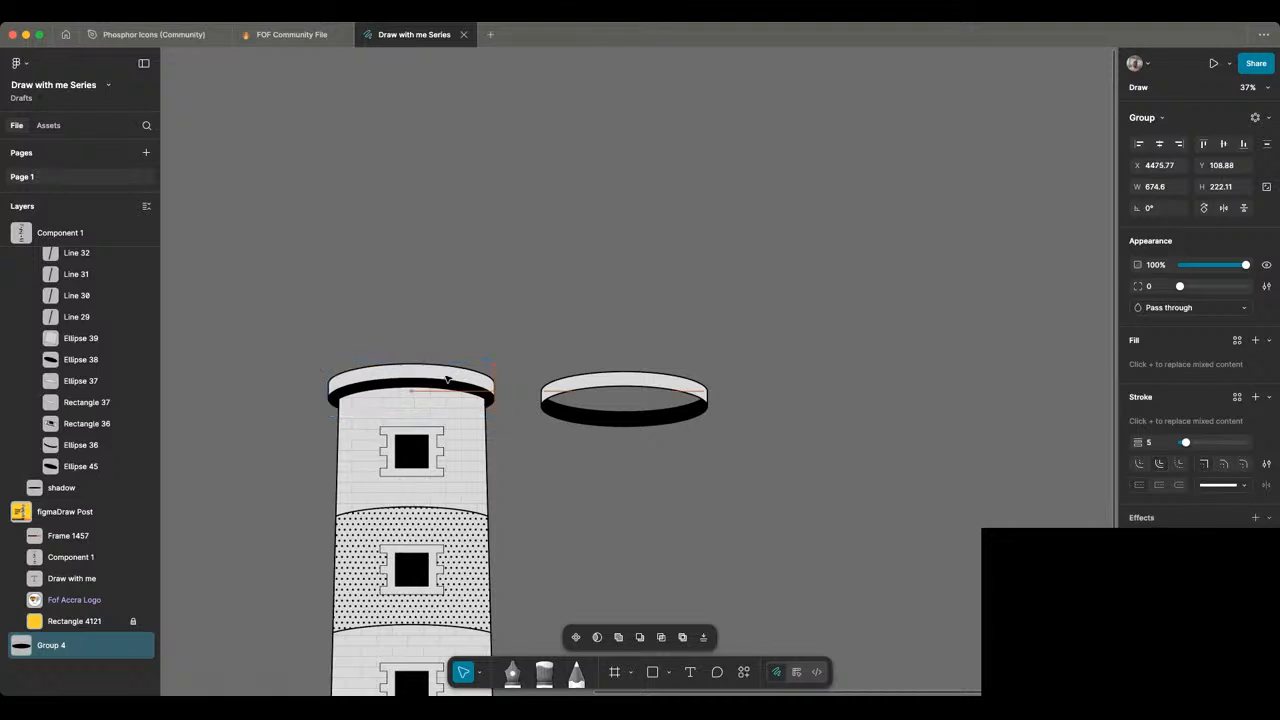
click(474, 303)
Step: Move the open ring group directly above the tower's top disc, leaving a small gap between them
scroll(474, 303, down, 2)
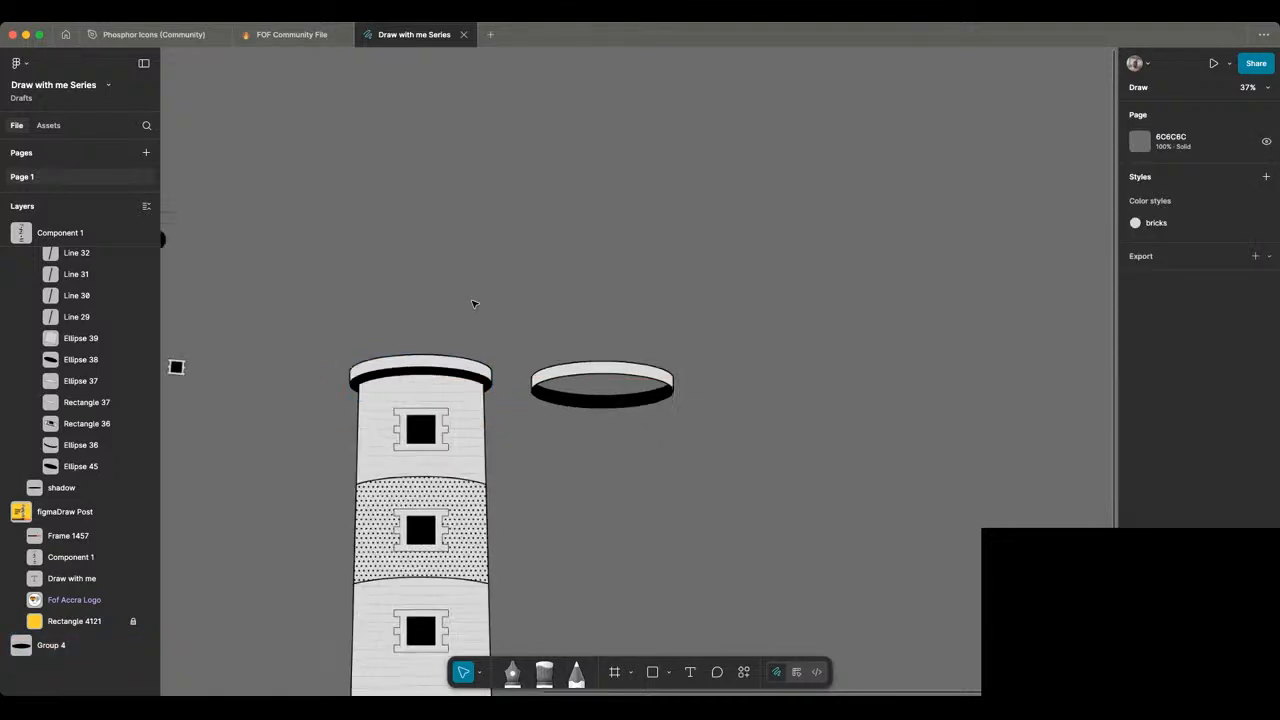
scroll(474, 303, down, 3)
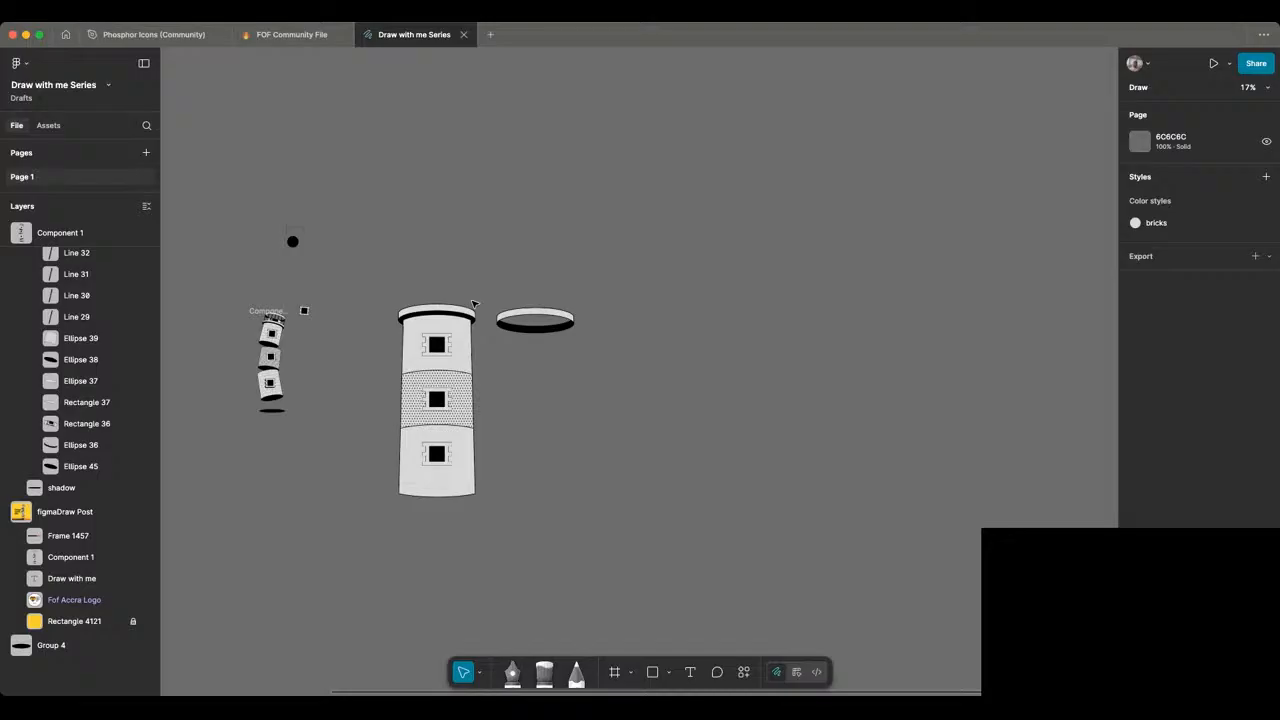
scroll(472, 305, up, 1)
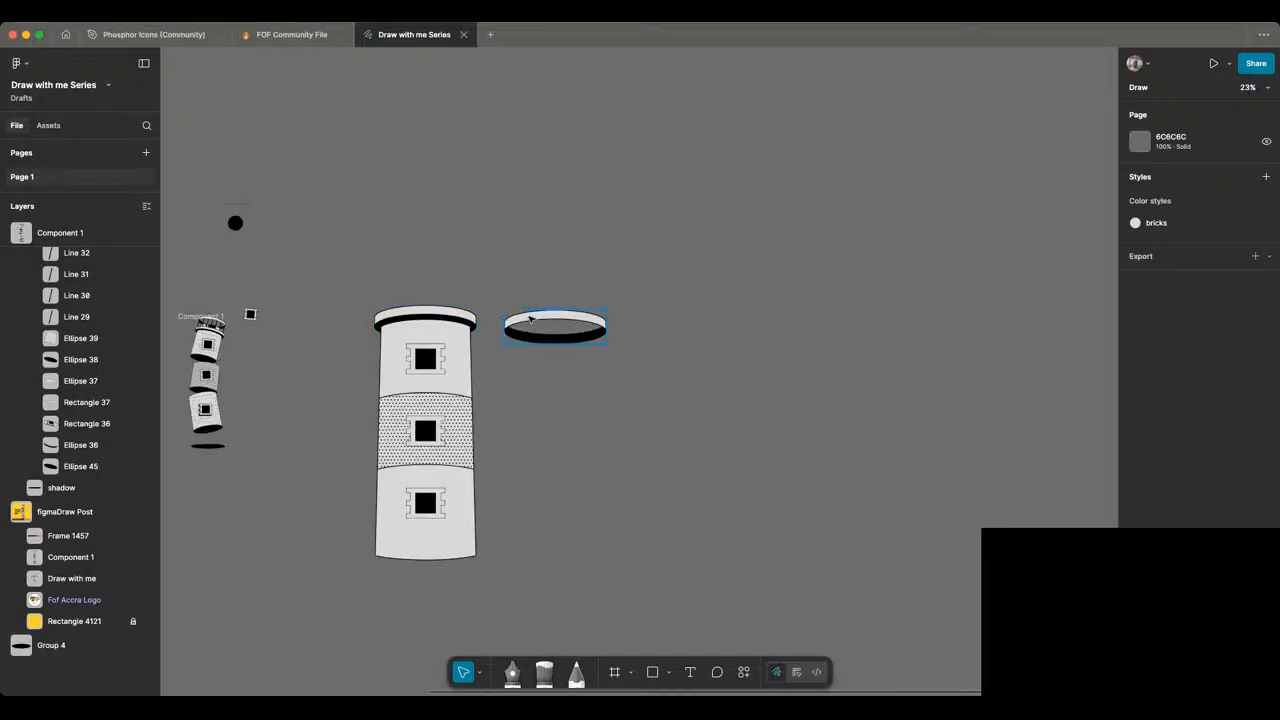
drag(530, 318, 401, 274)
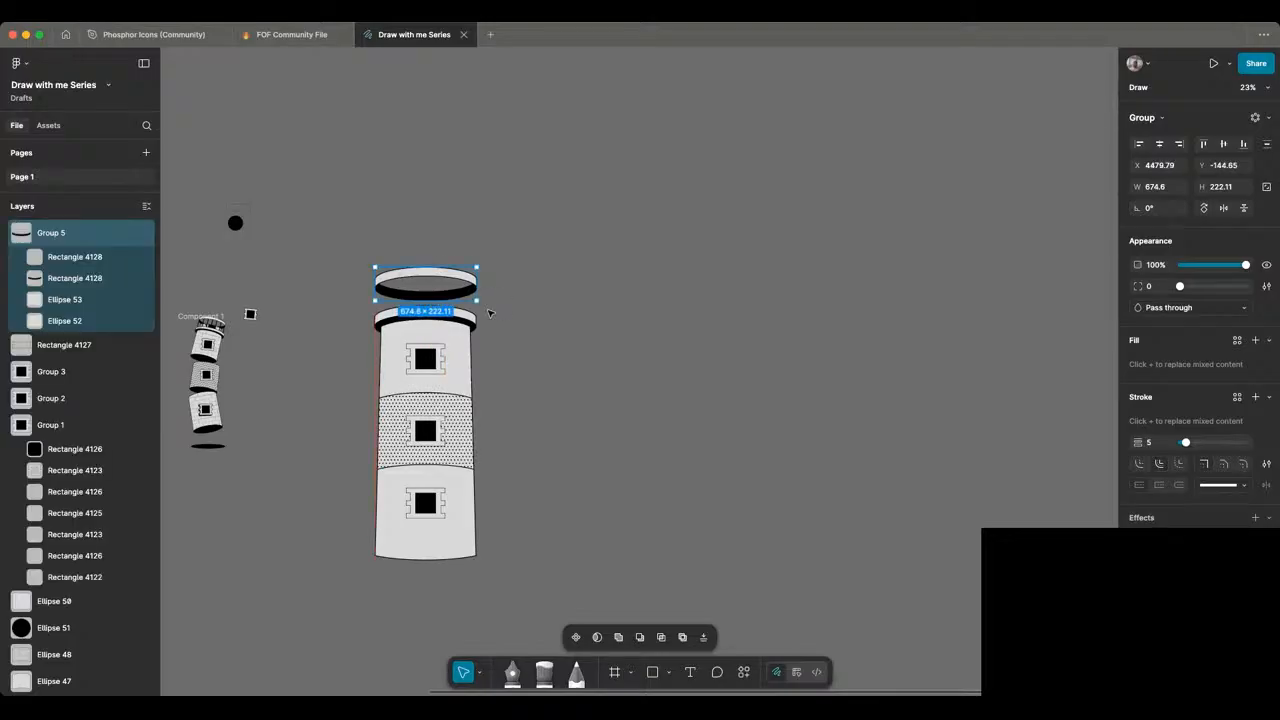
click(489, 313)
scroll(456, 287, up, 5)
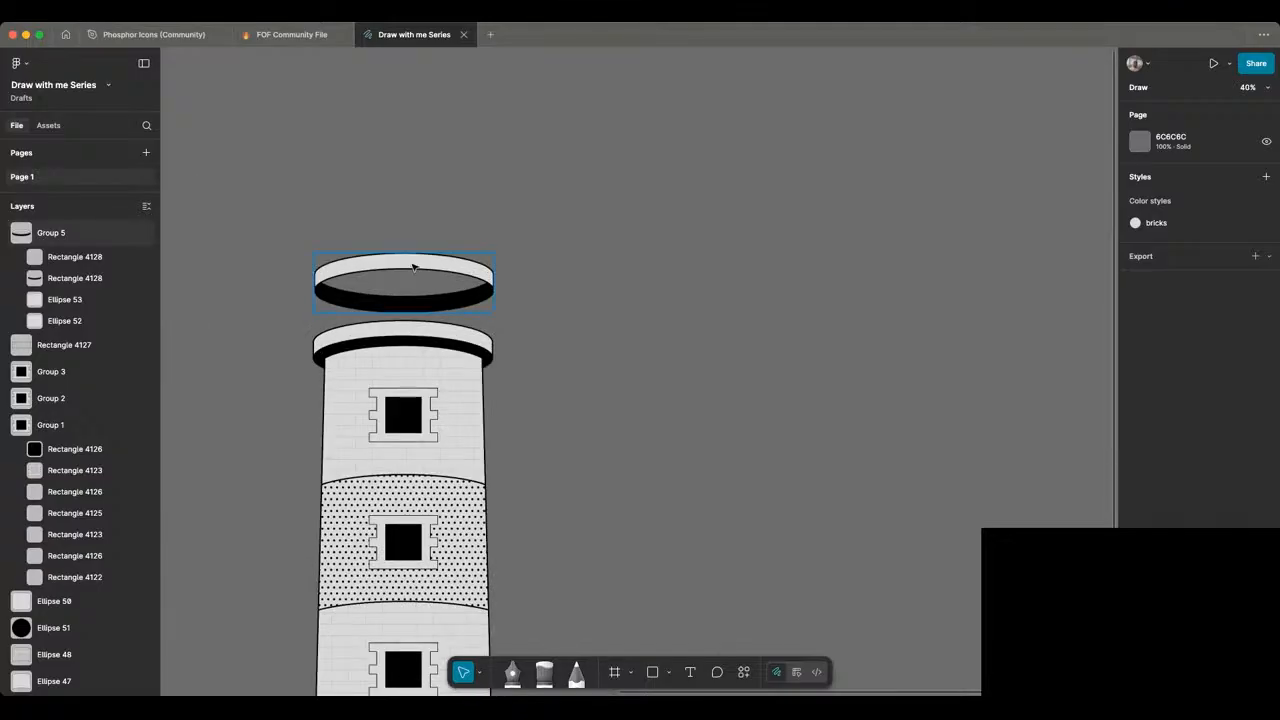
click(414, 258)
drag(414, 258, 413, 249)
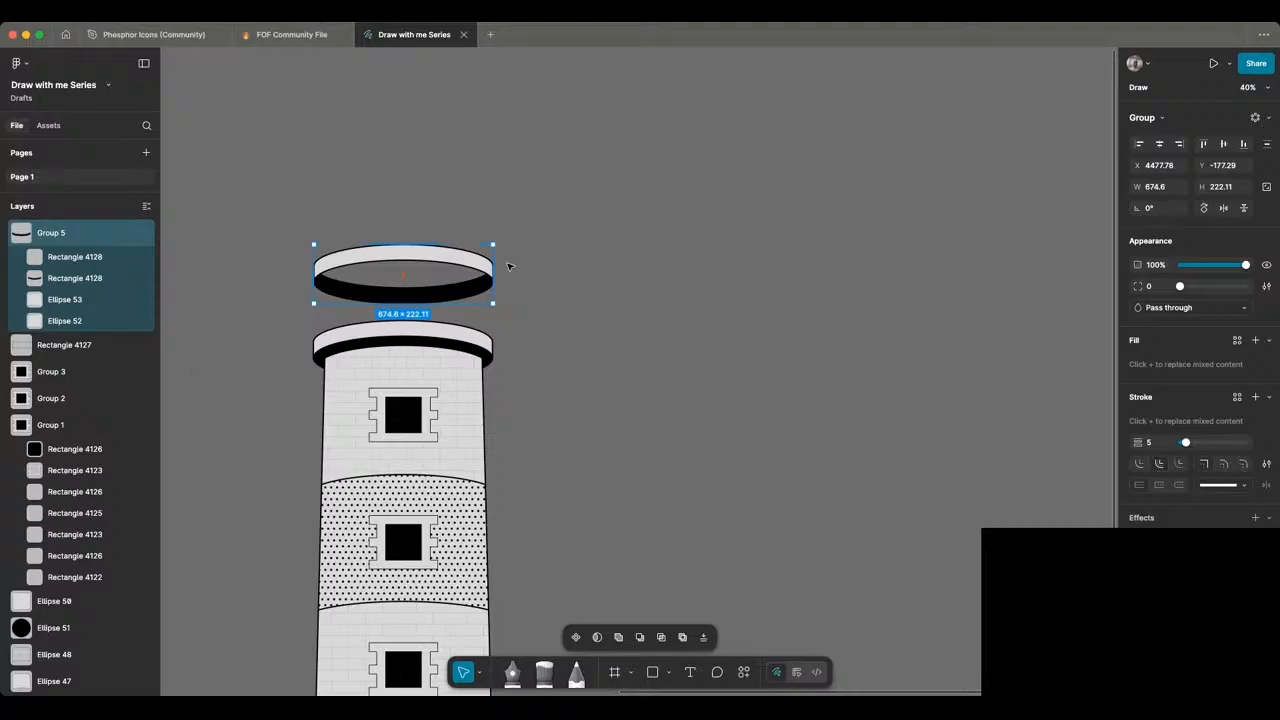
click(548, 281)
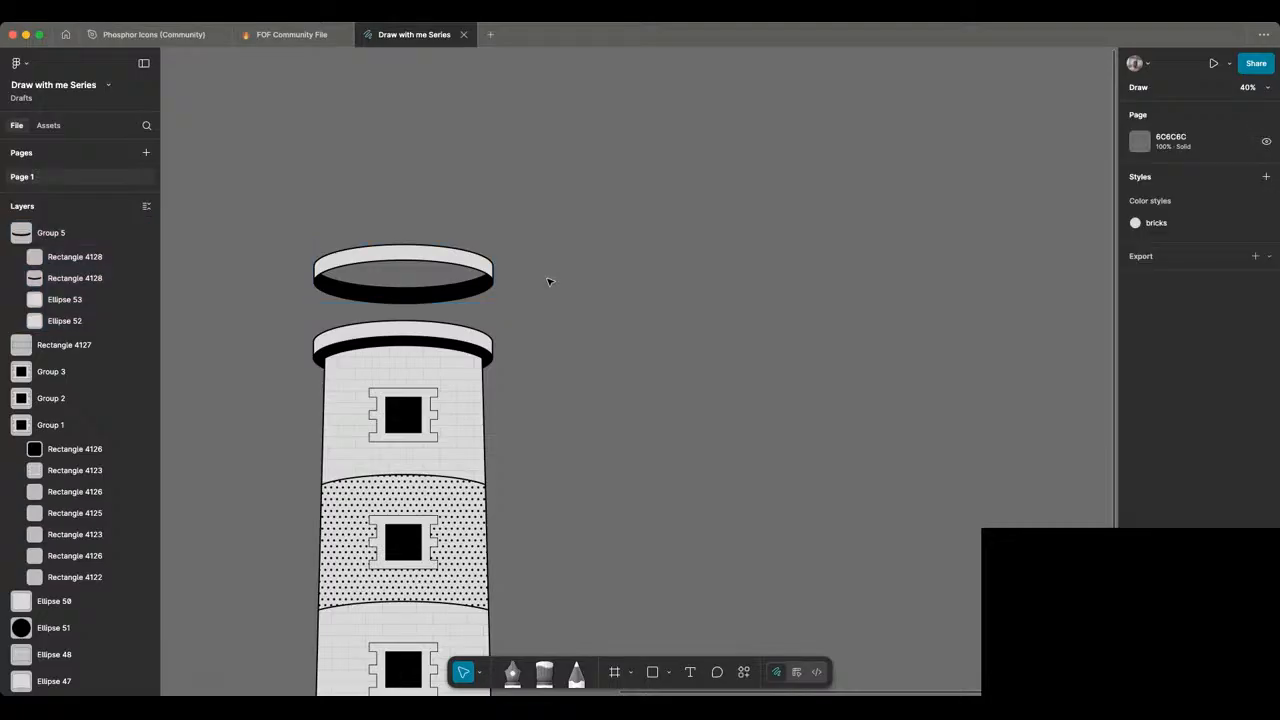
Step: Align the horizontal centers of the open ring, top disc, tower sections and windows
scroll(548, 281, down, 3)
drag(372, 244, 594, 663)
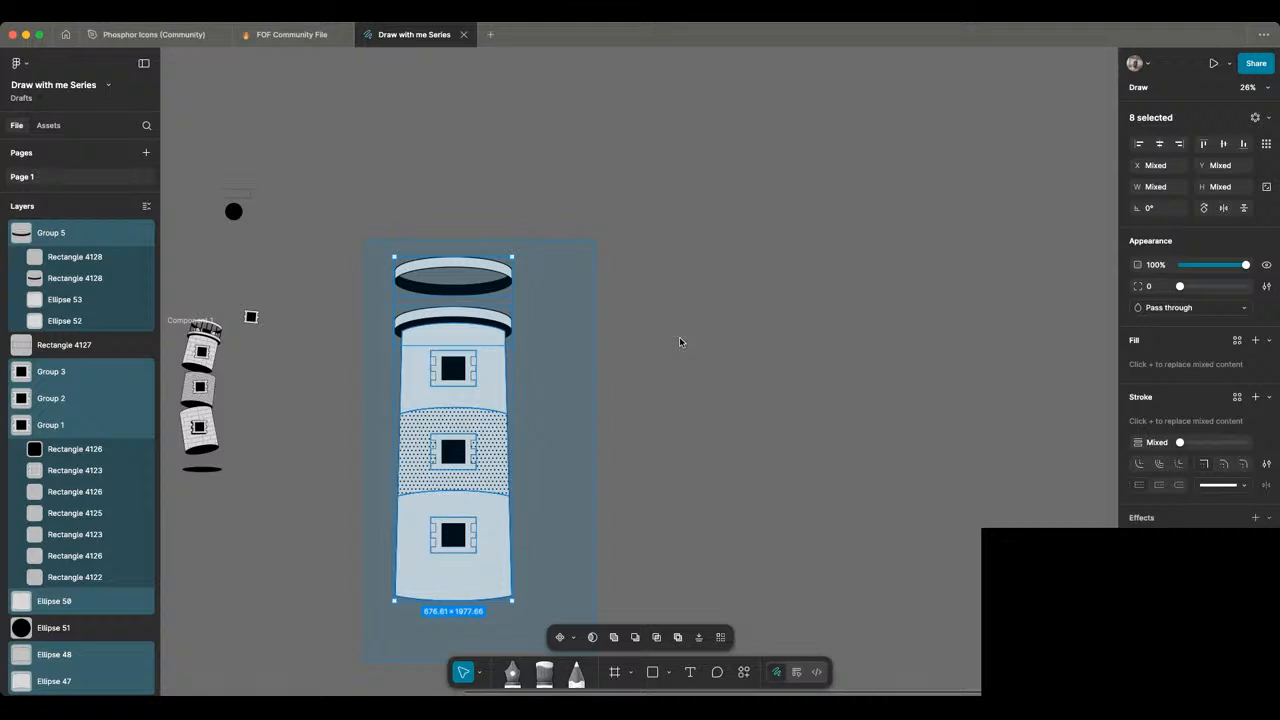
click(1160, 146)
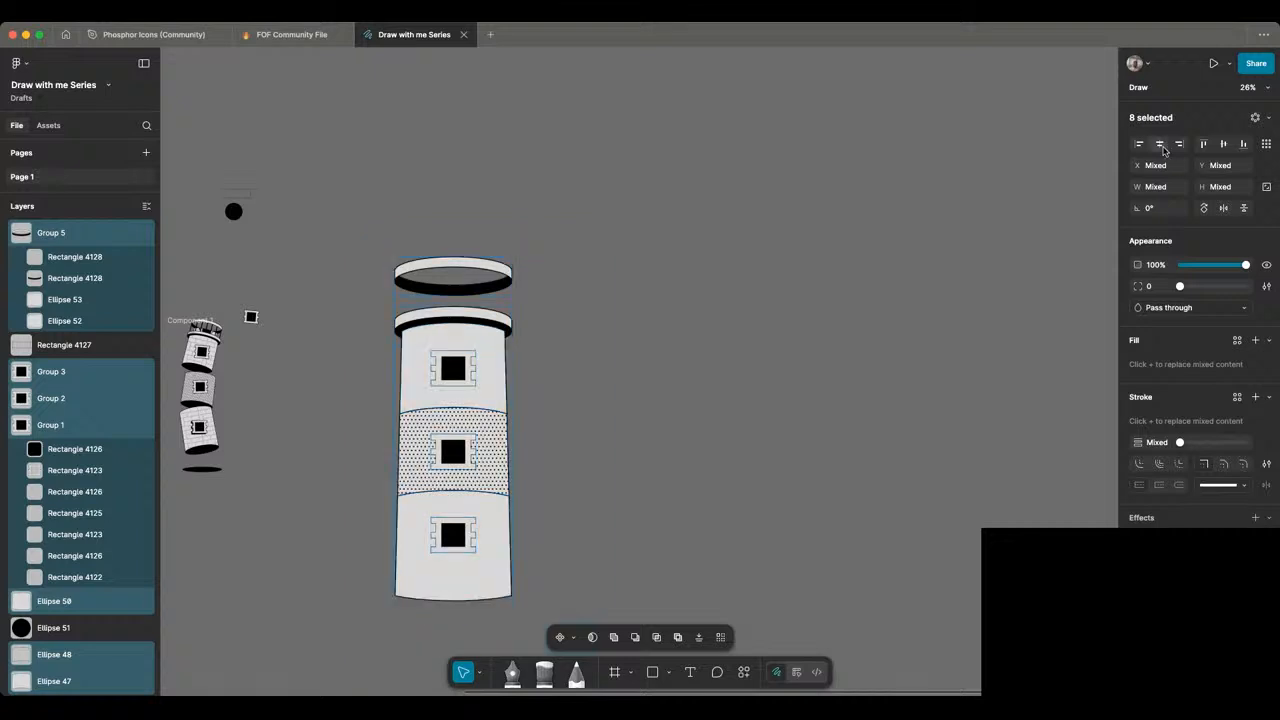
click(797, 281)
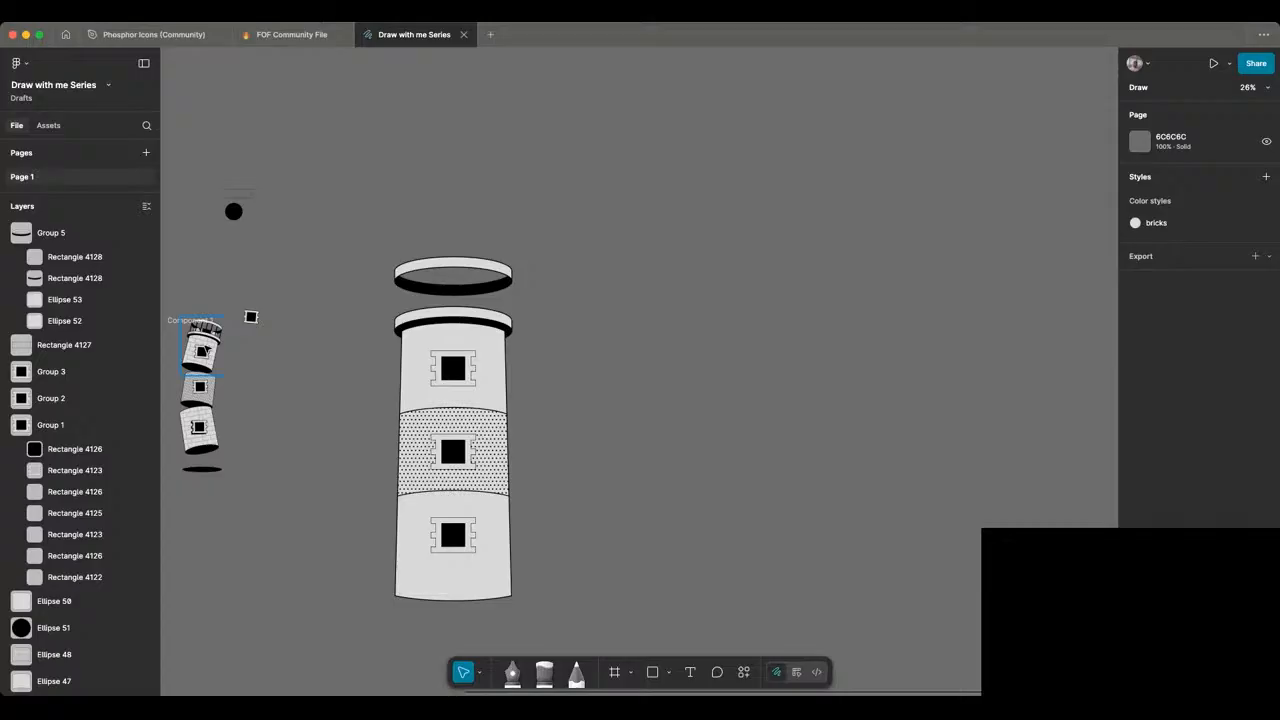
Step: Examine the railing bars and rings at the top of the small reference tower
scroll(199, 322, up, 2)
scroll(199, 326, up, 5)
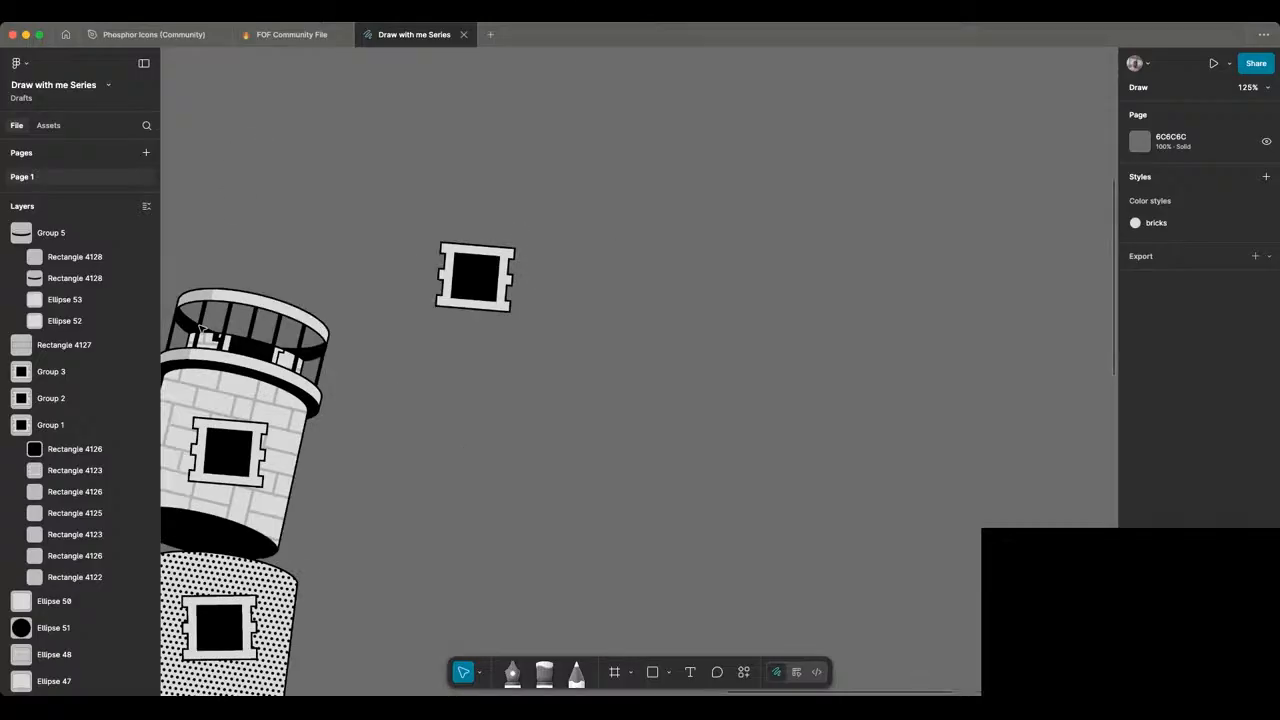
scroll(199, 327, up, 5)
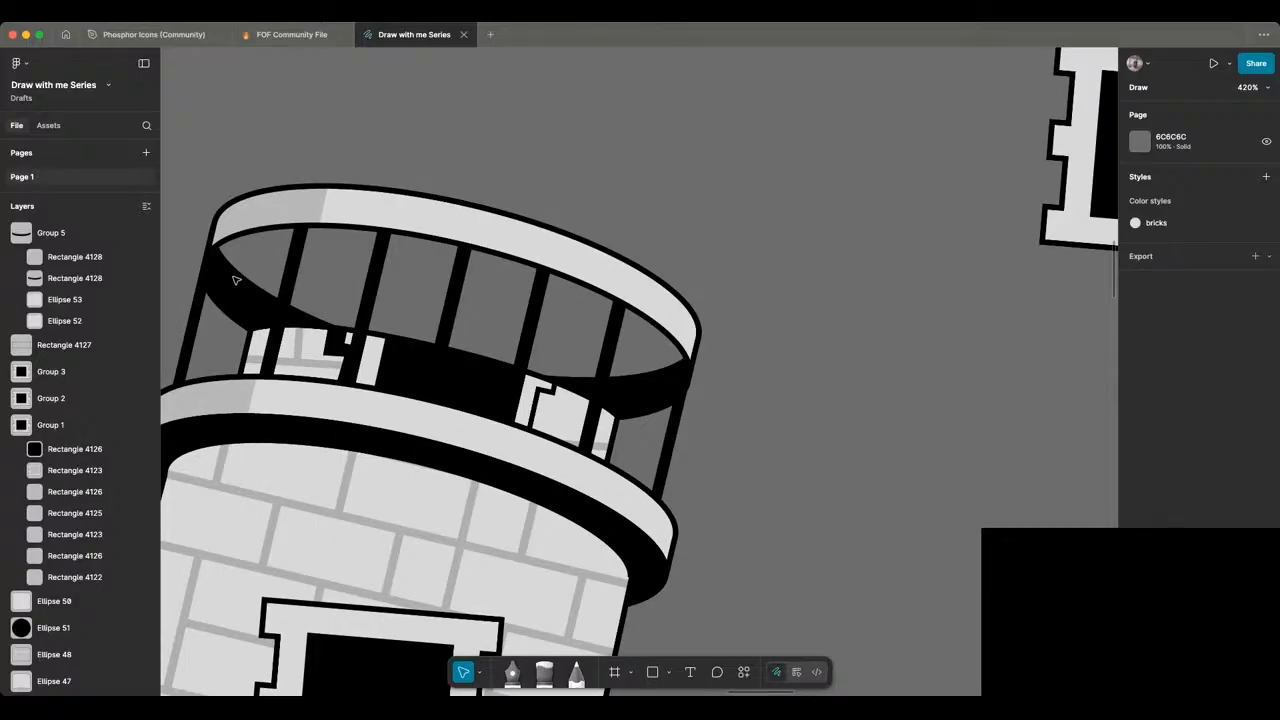
scroll(407, 331, down, 5)
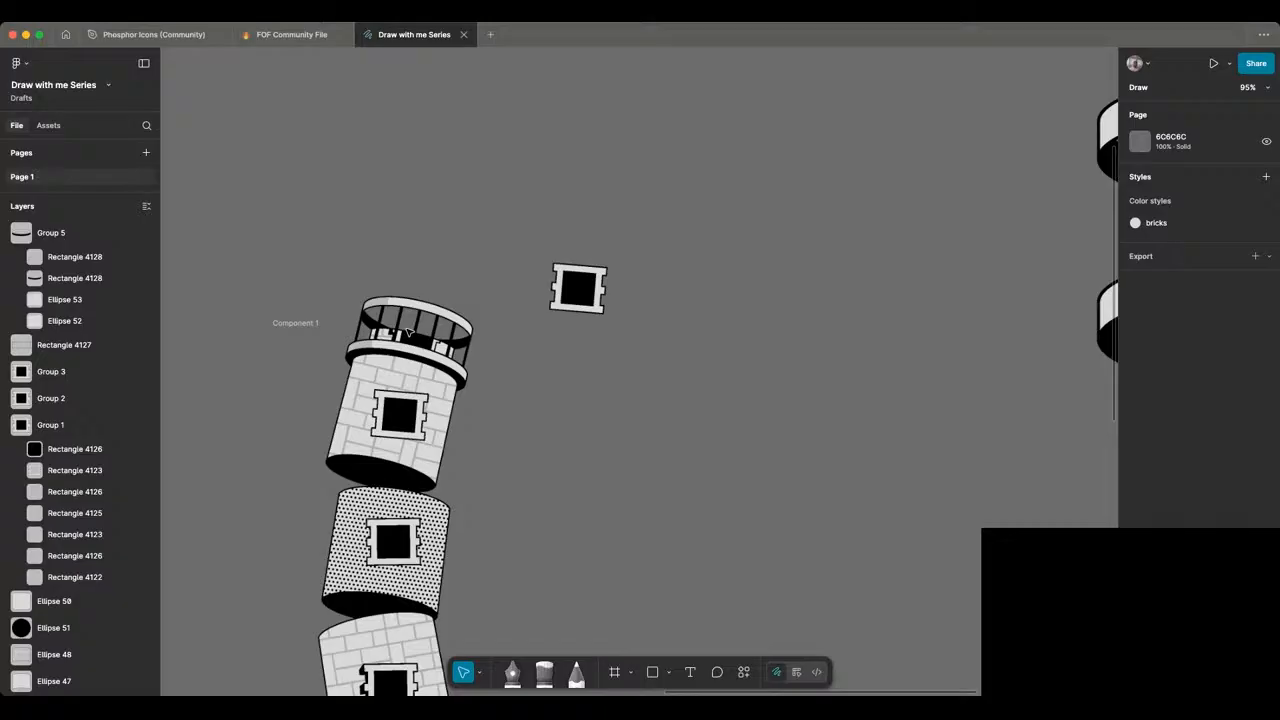
scroll(407, 331, down, 2)
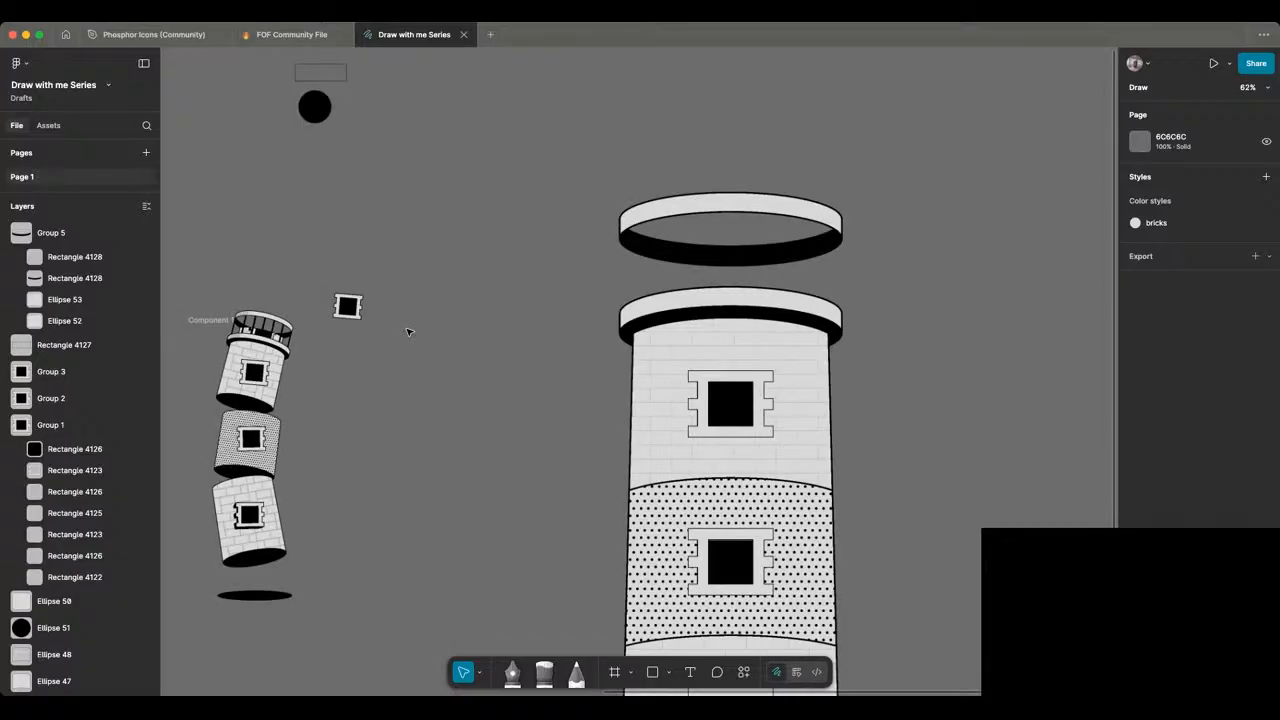
scroll(407, 331, down, 1)
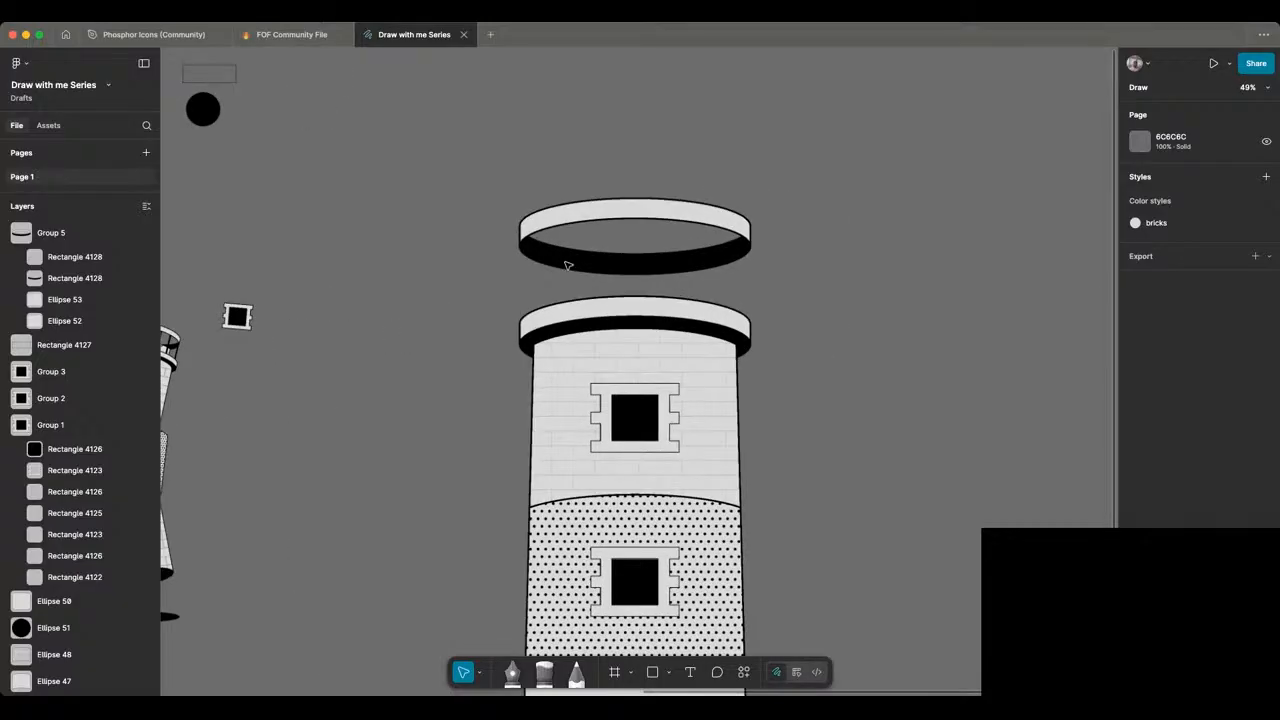
scroll(566, 265, down, 2)
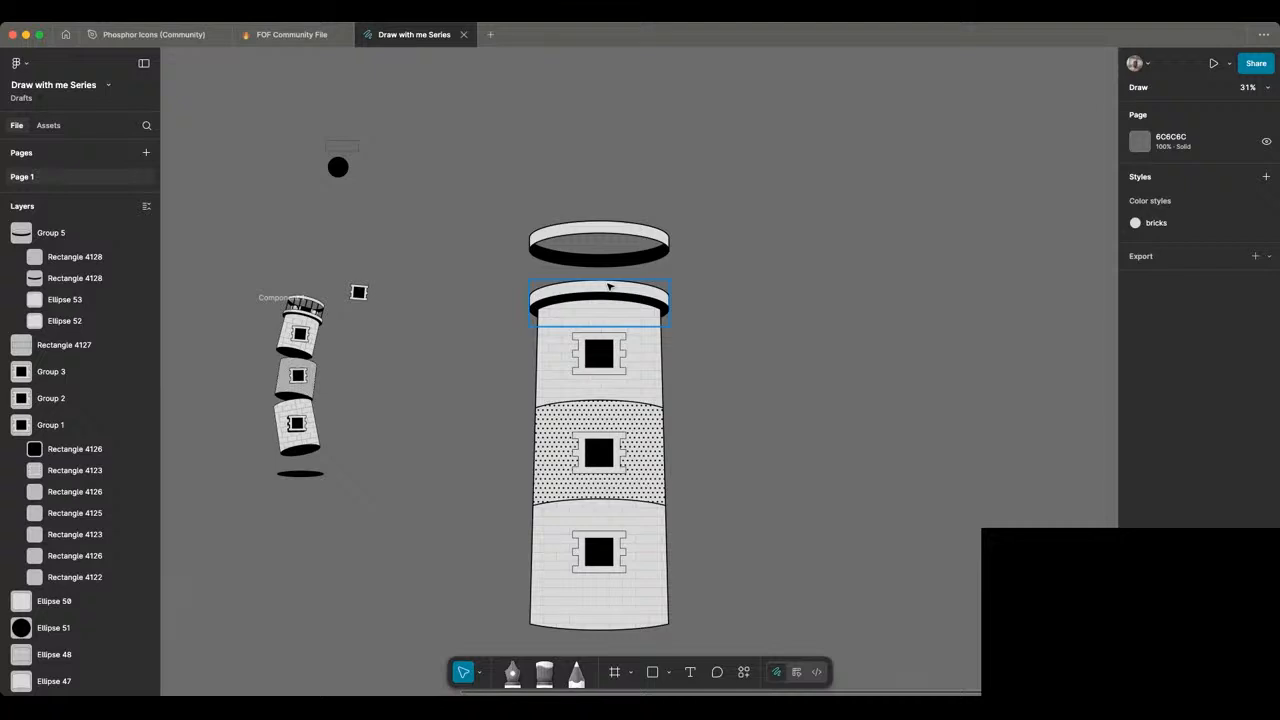
Step: Draw a thin upright rectangle about 11 × 286 beside the tower's top and fill it with black sampled from the ring
scroll(610, 260, up, 3)
scroll(610, 260, right, 2)
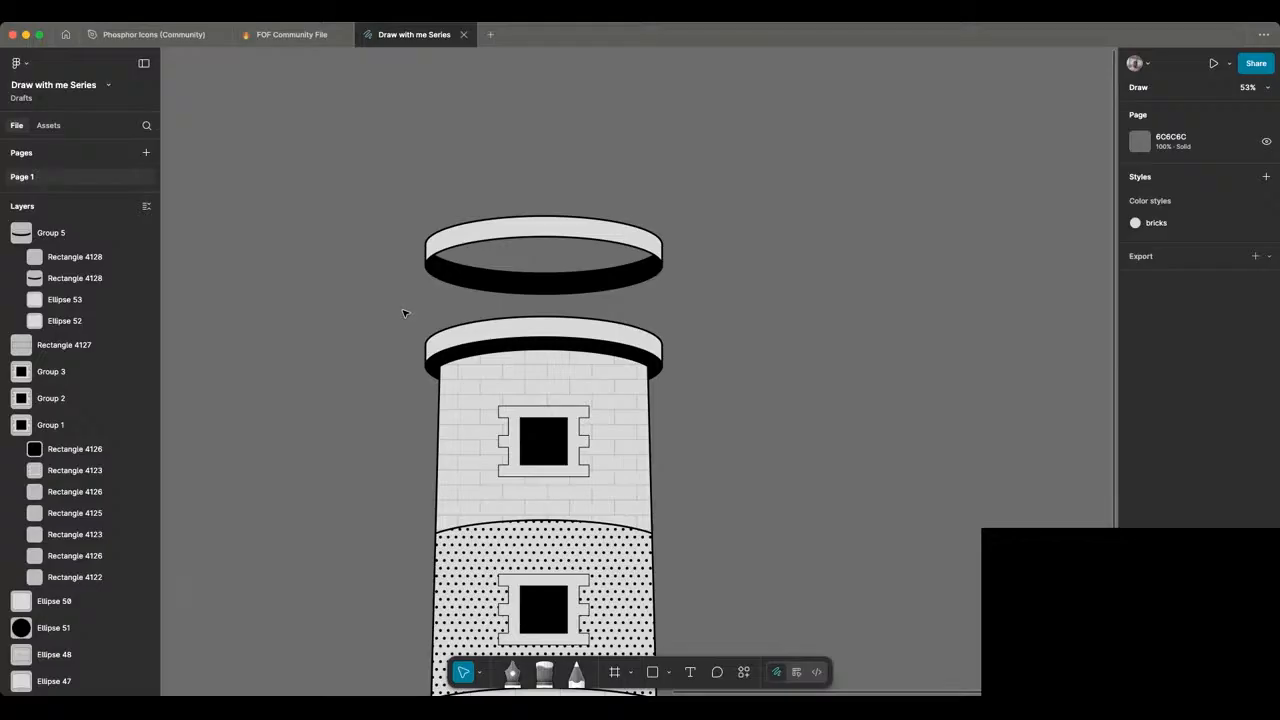
key(r)
drag(362, 363, 361, 265)
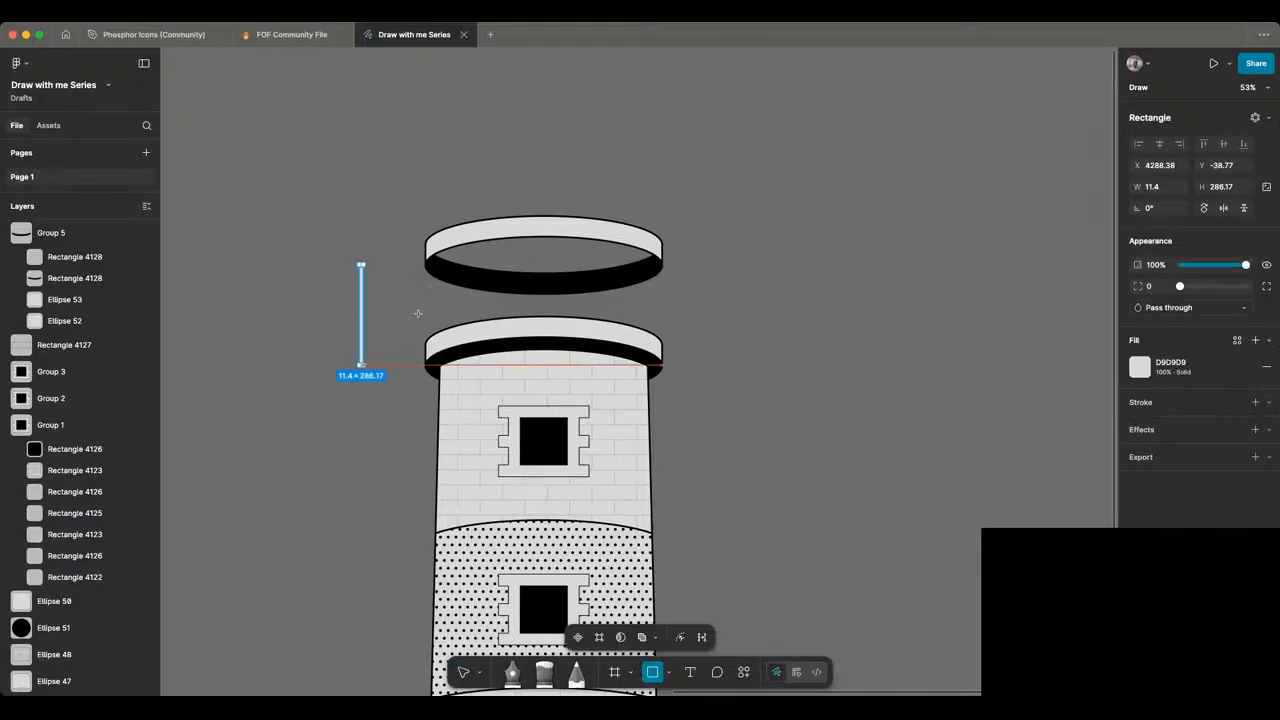
key(v)
key(i)
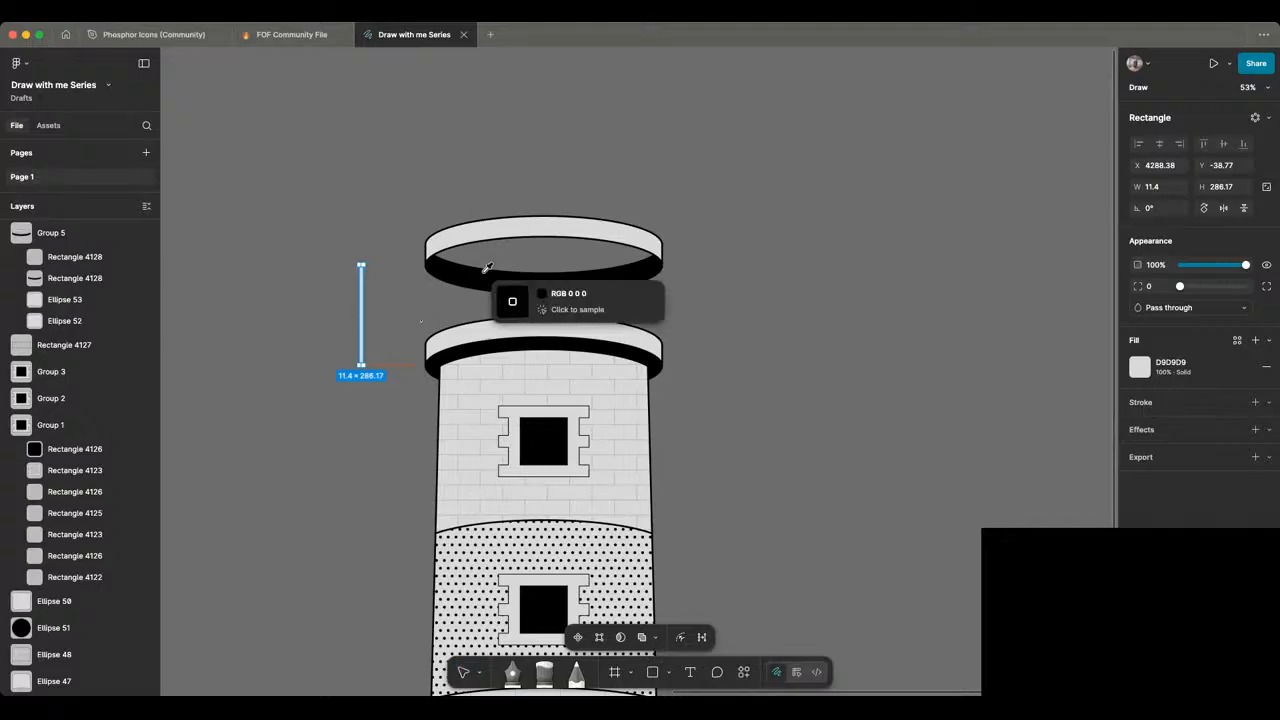
click(487, 270)
key(Escape)
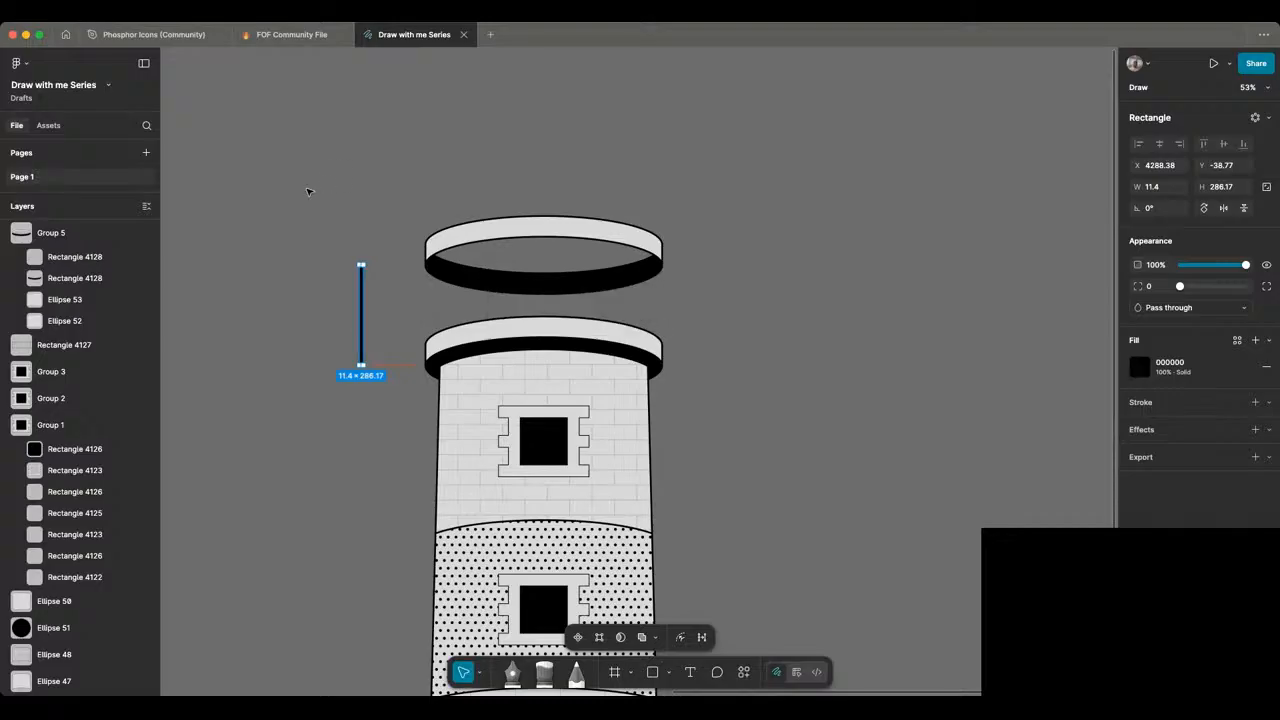
click(350, 444)
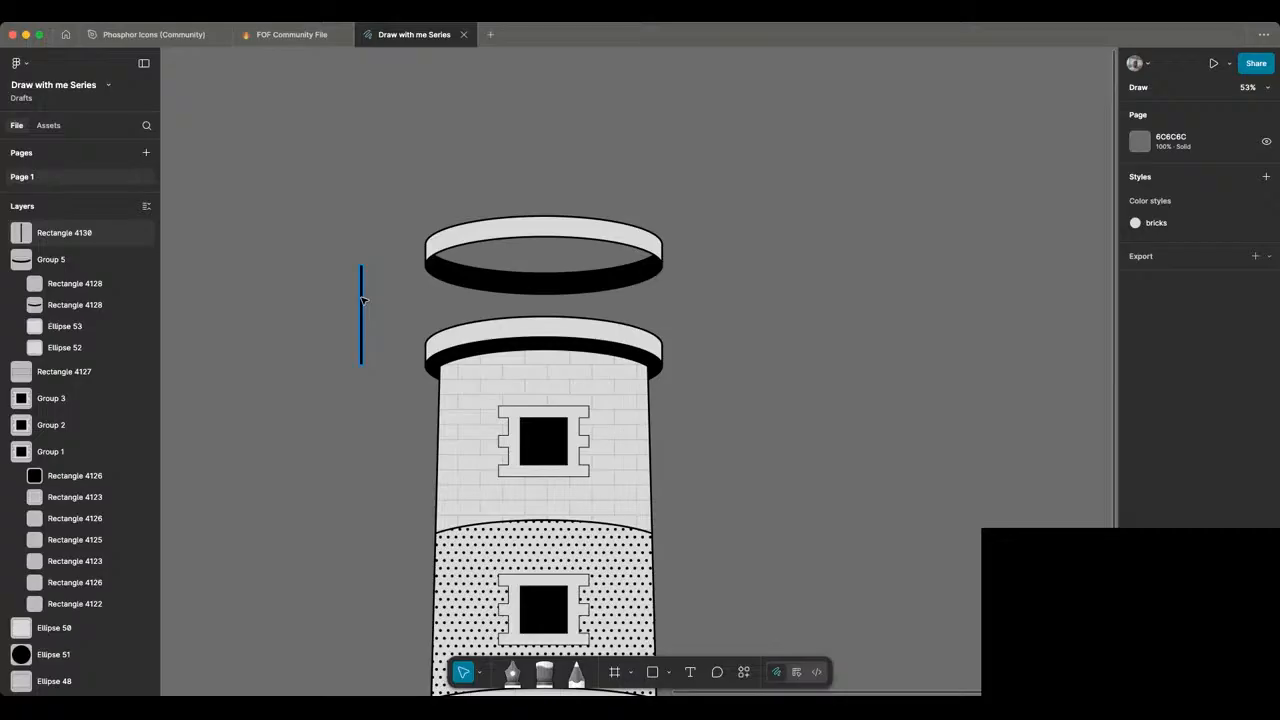
Step: Move the black bar to the left edge of the open ring and top disc so it connects them
drag(362, 300, 428, 287)
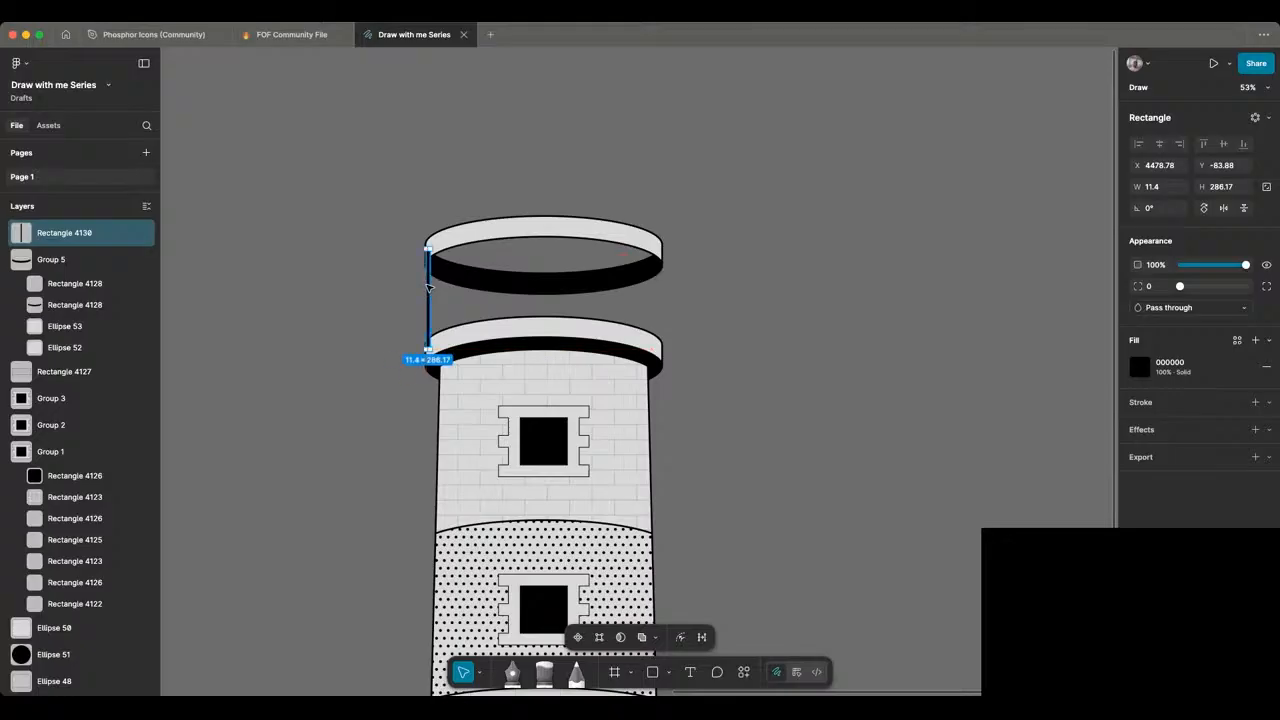
Step: Nudge the black bar slightly left so it lines up with the left edge of the ring and disc
click(375, 261)
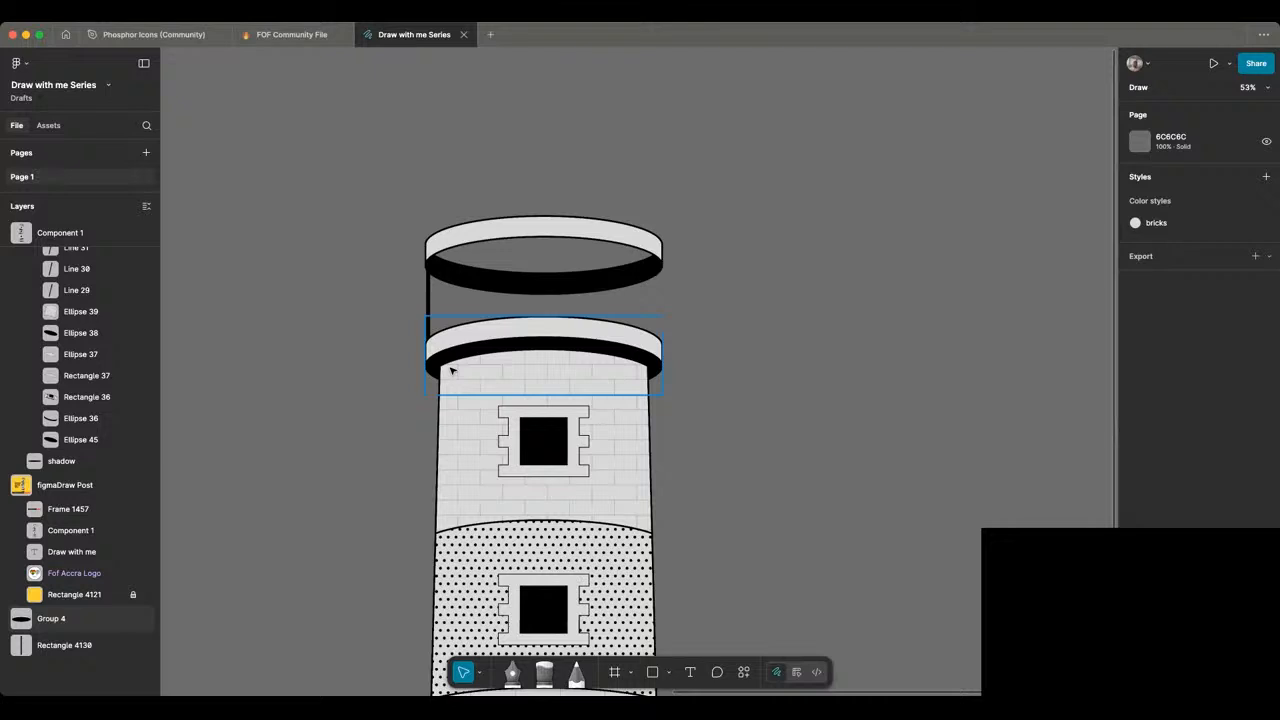
click(431, 300)
click(431, 300)
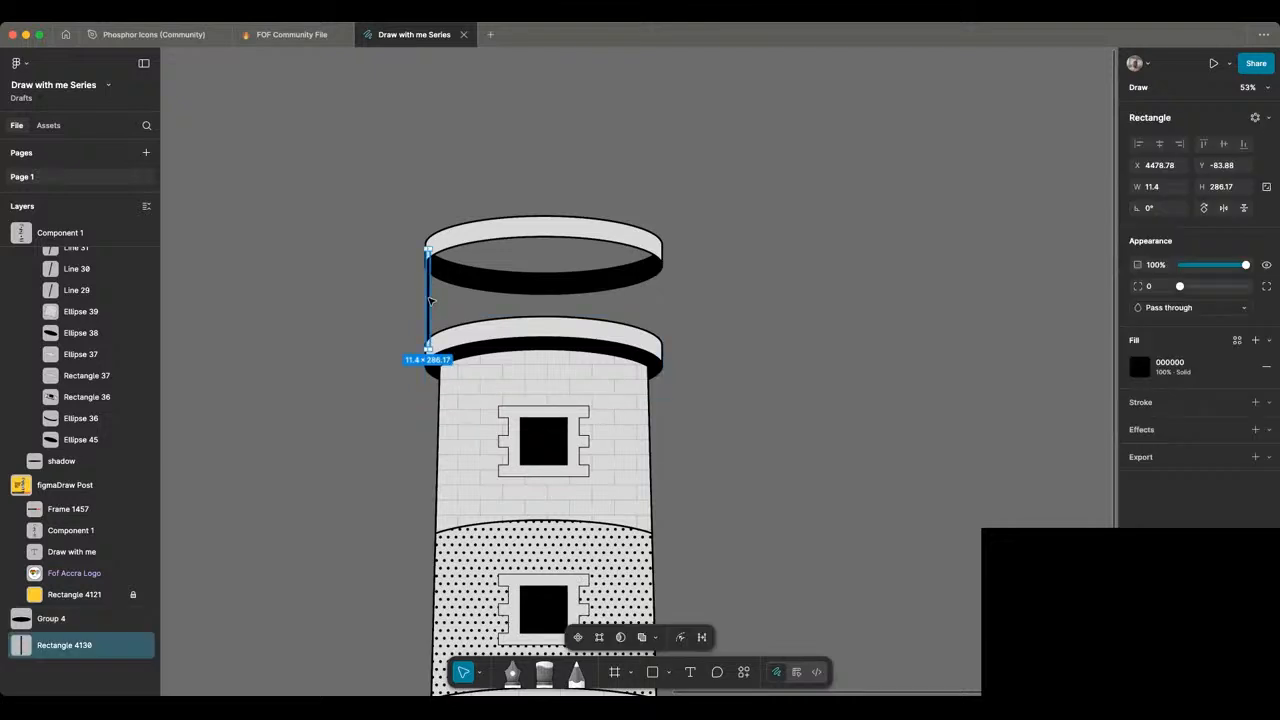
key(Left)
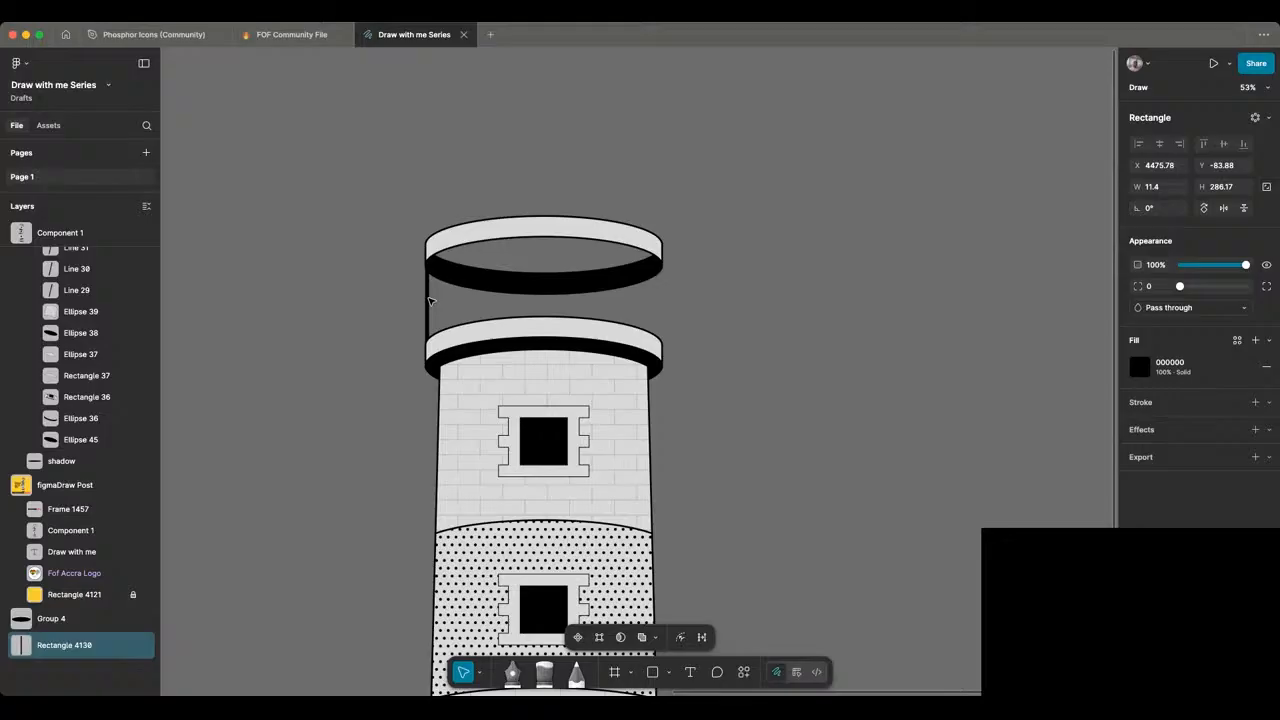
key(Left)
key(Escape)
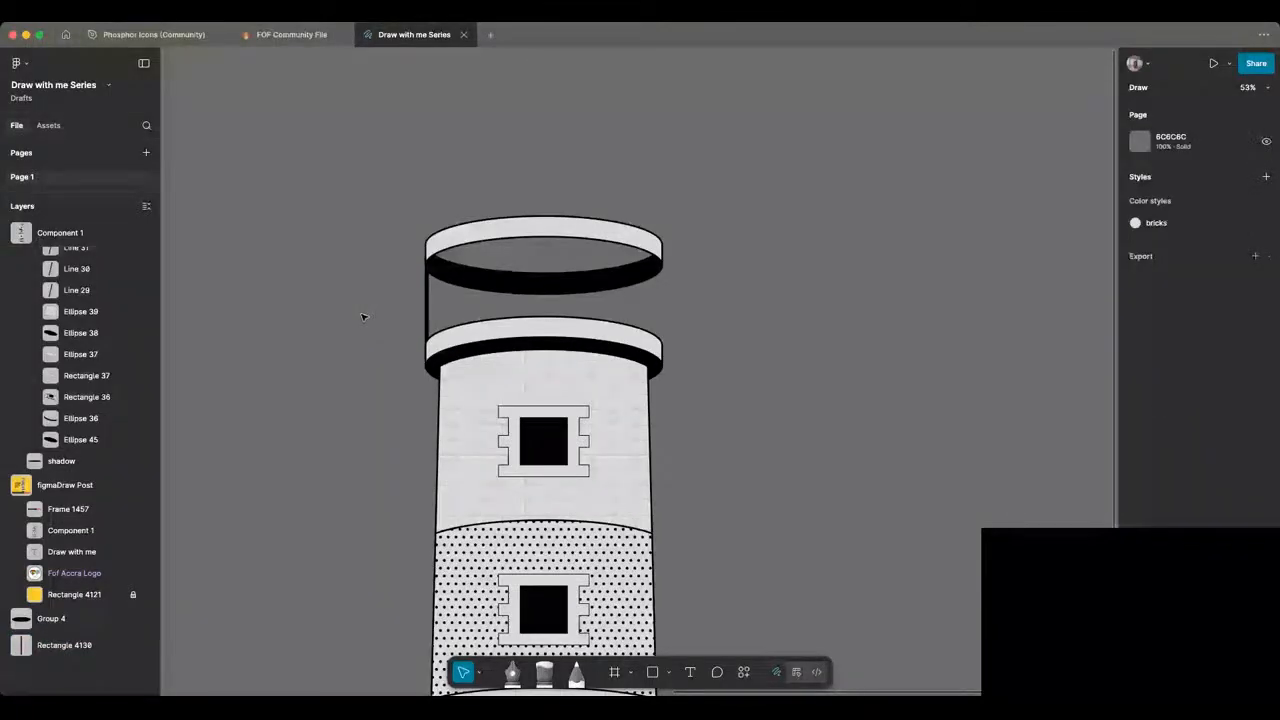
Step: Make four evenly spaced copies of the bar to its right, reaching the middle of the ring
drag(428, 306, 457, 309)
key(super+d)
key(super+d)
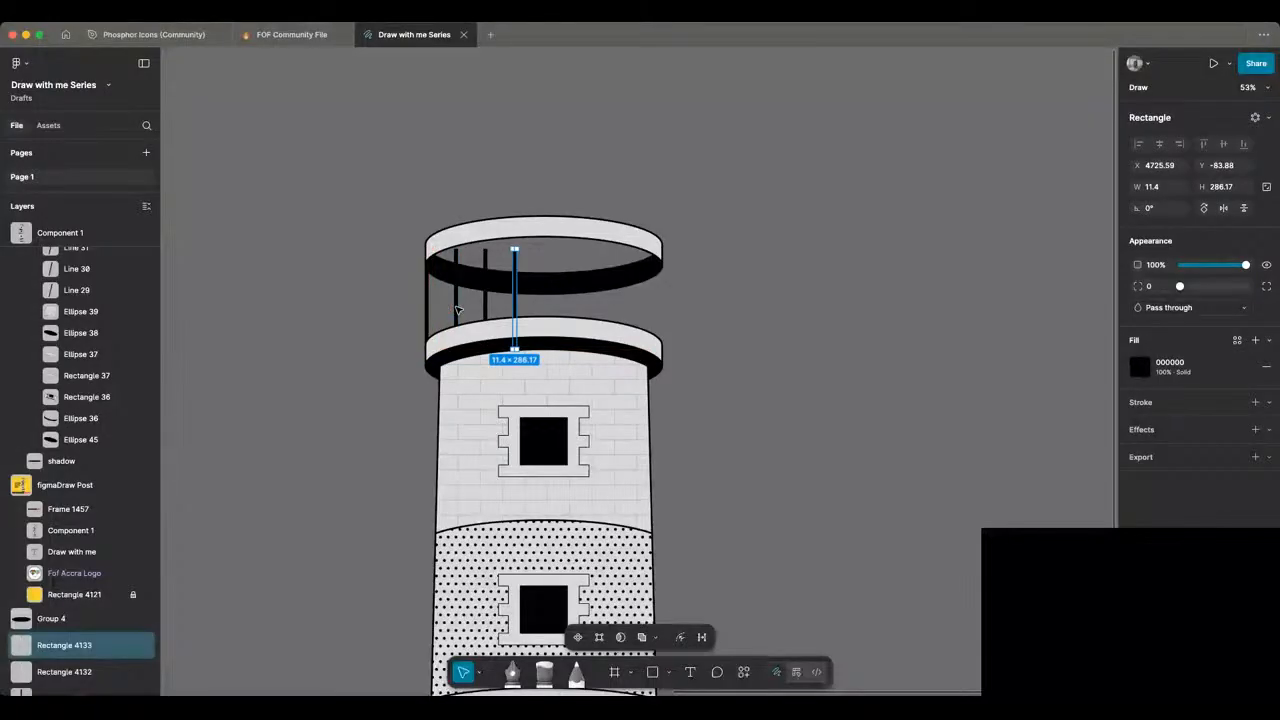
key(super+d)
key(super+d)
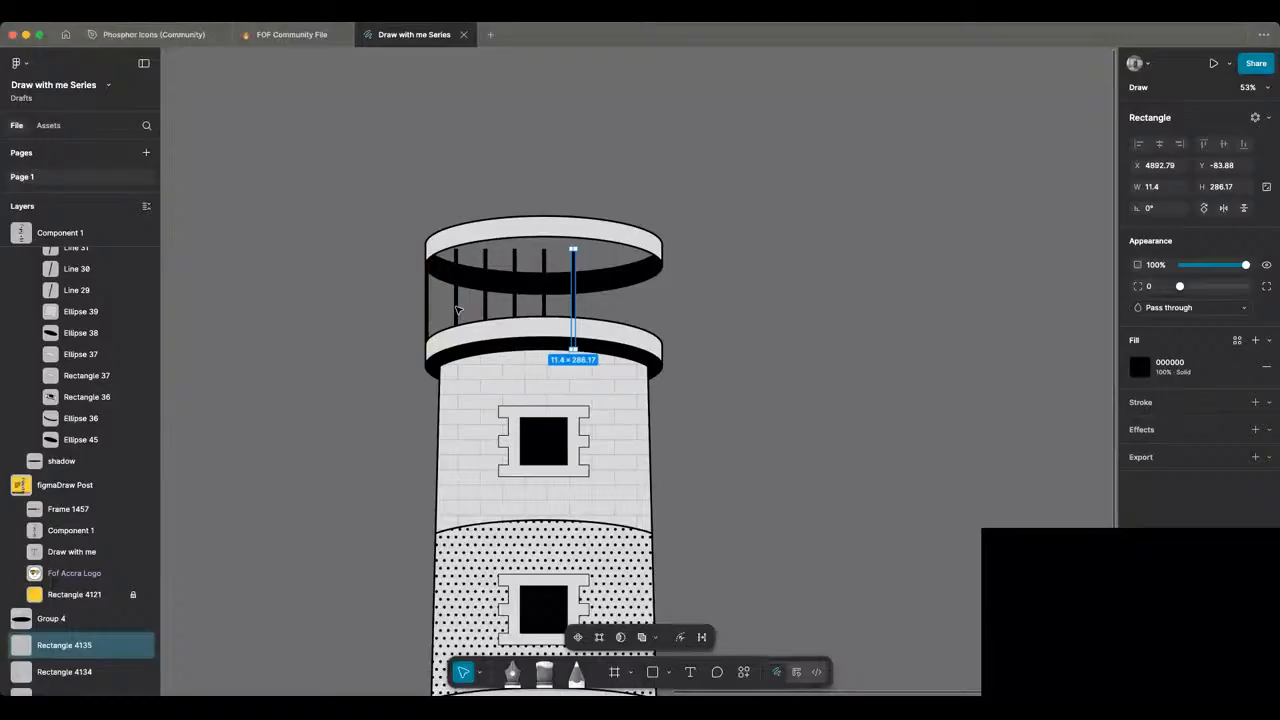
key(super+d)
key(super+d)
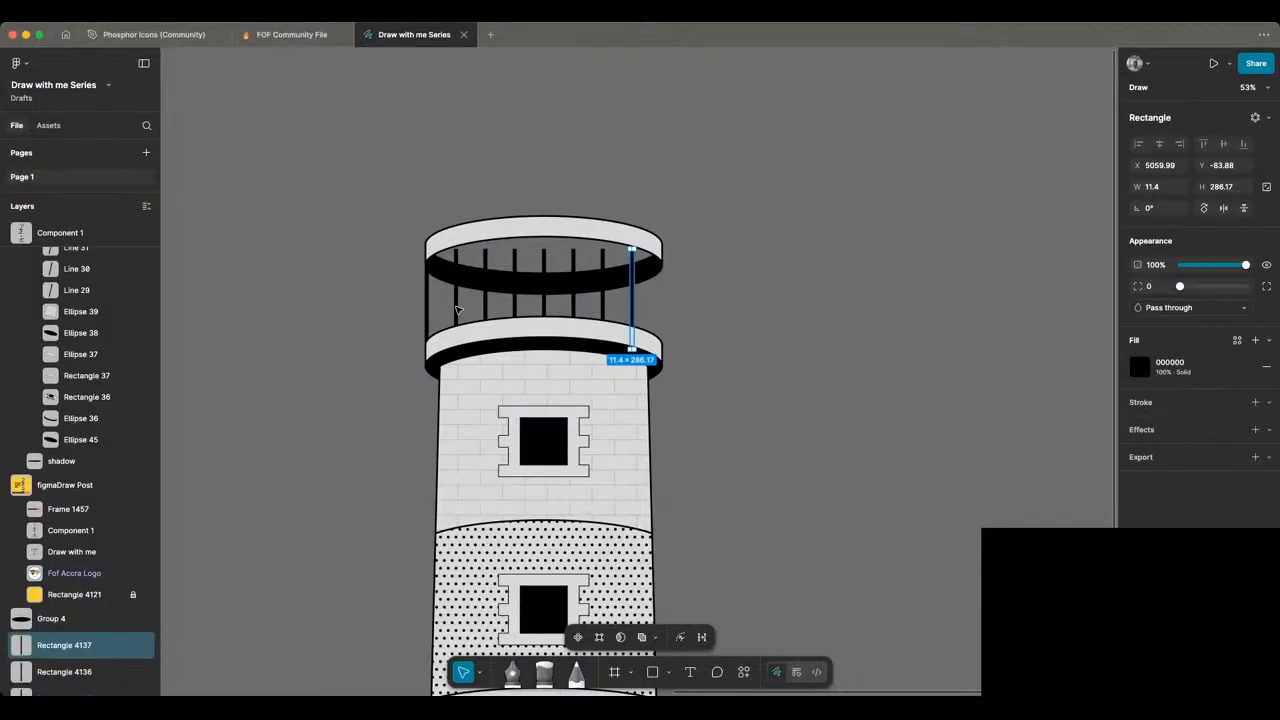
key(super+d)
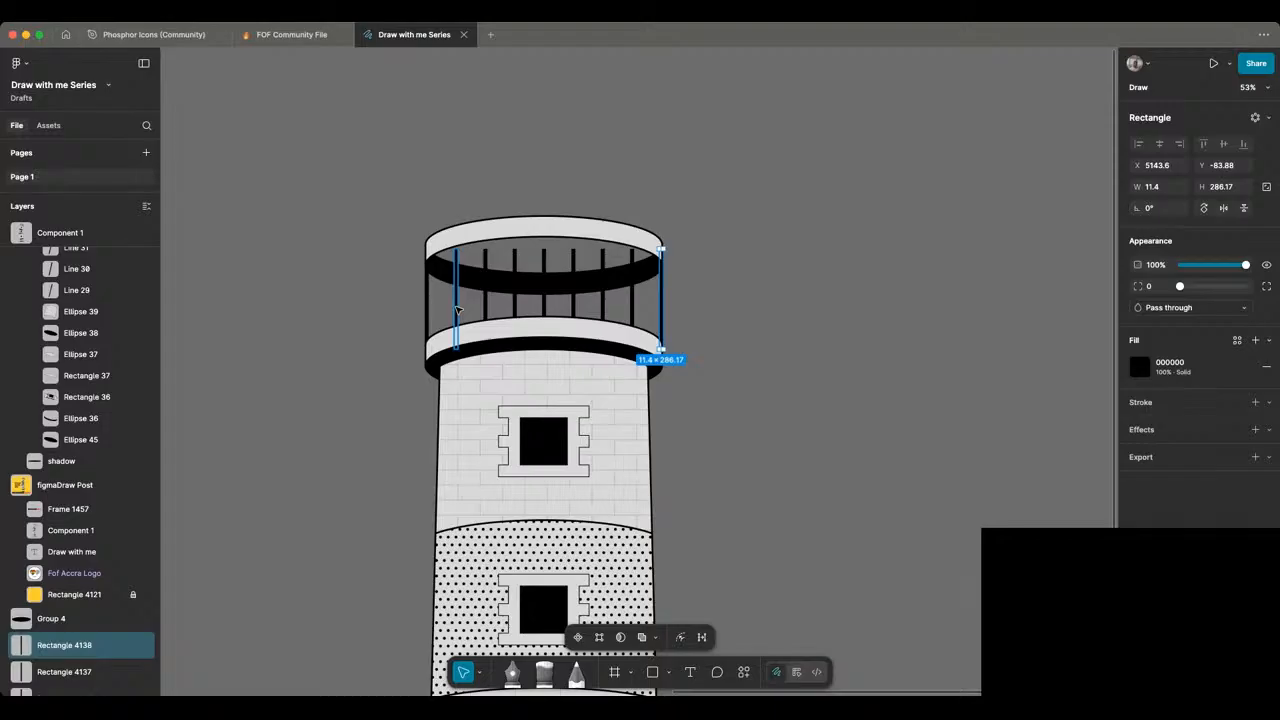
key(super+z)
key(super+z)
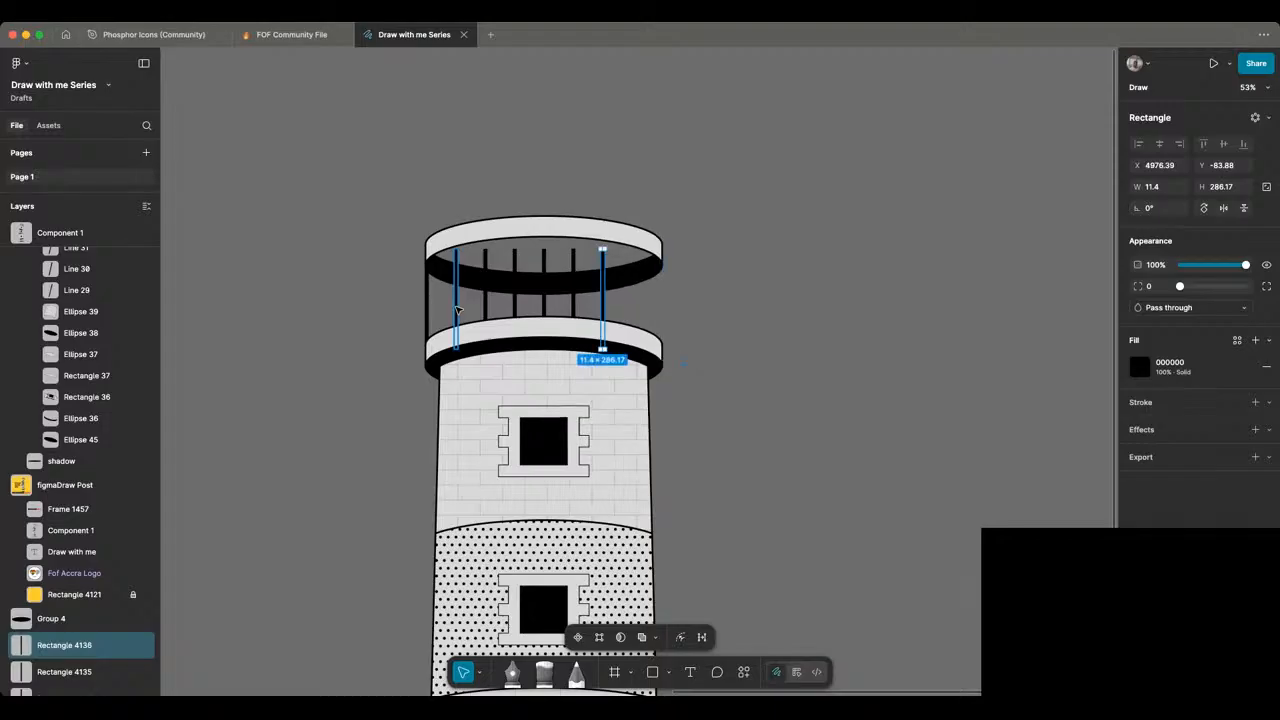
key(super+z)
key(super+z)
key(Escape)
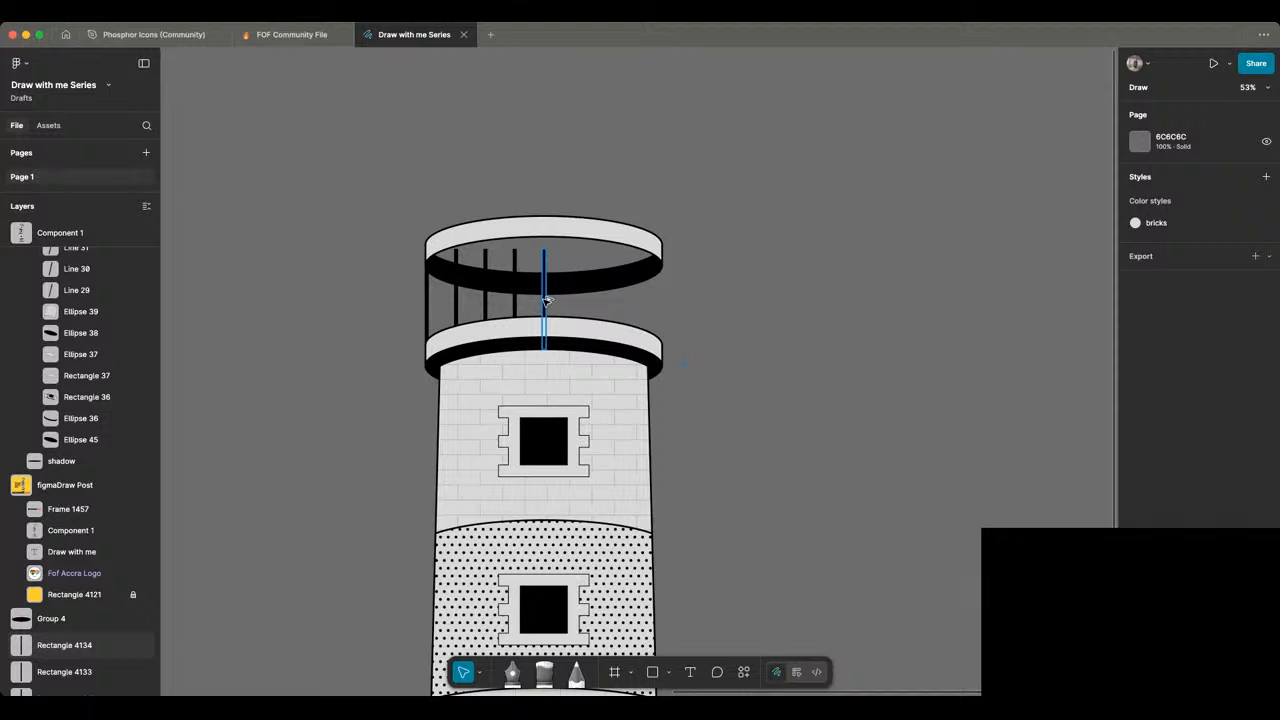
Step: Duplicate the middle bar and place the copy at the right edge of the ring and disc
click(545, 300)
key(super+d)
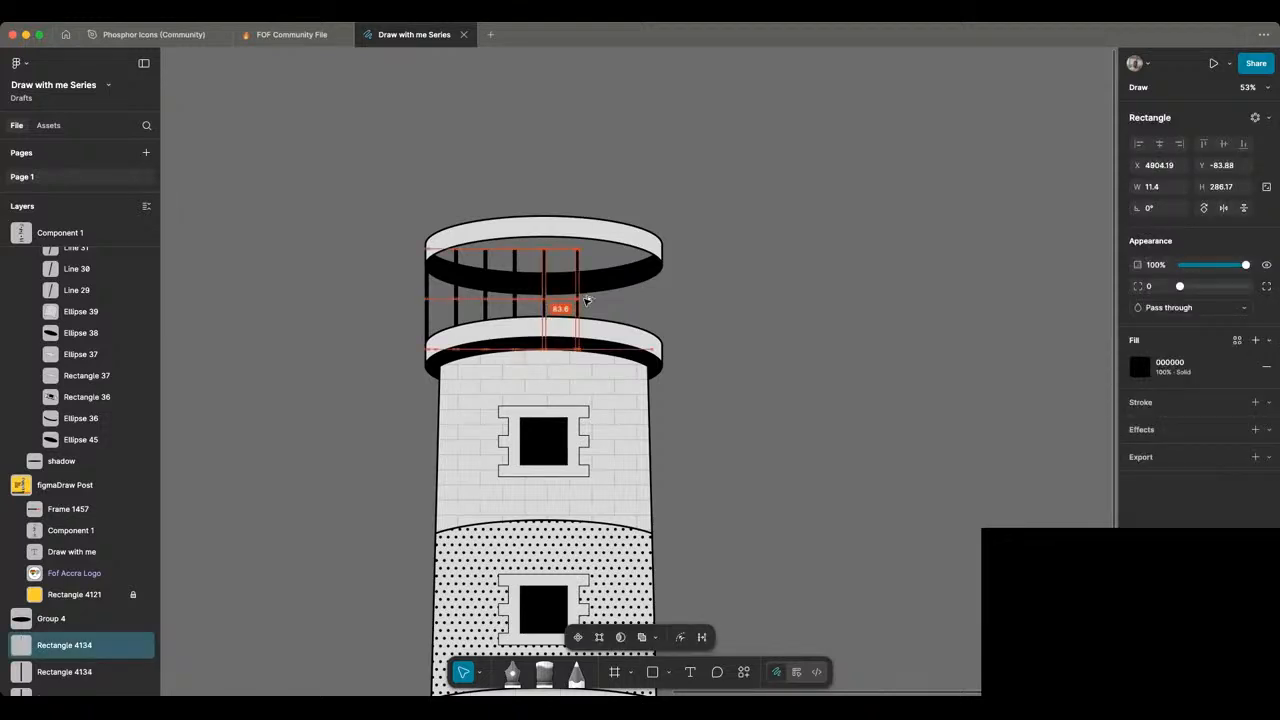
drag(587, 300, 585, 301)
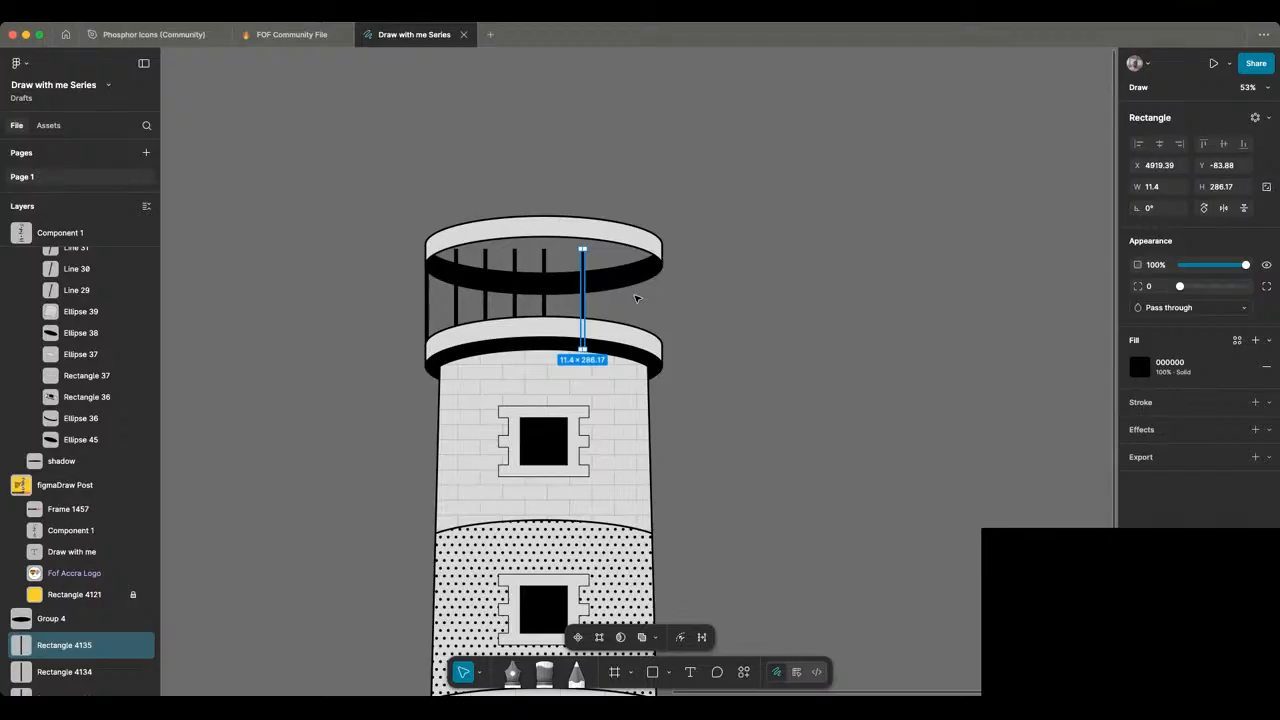
drag(585, 300, 703, 305)
drag(500, 308, 424, 315)
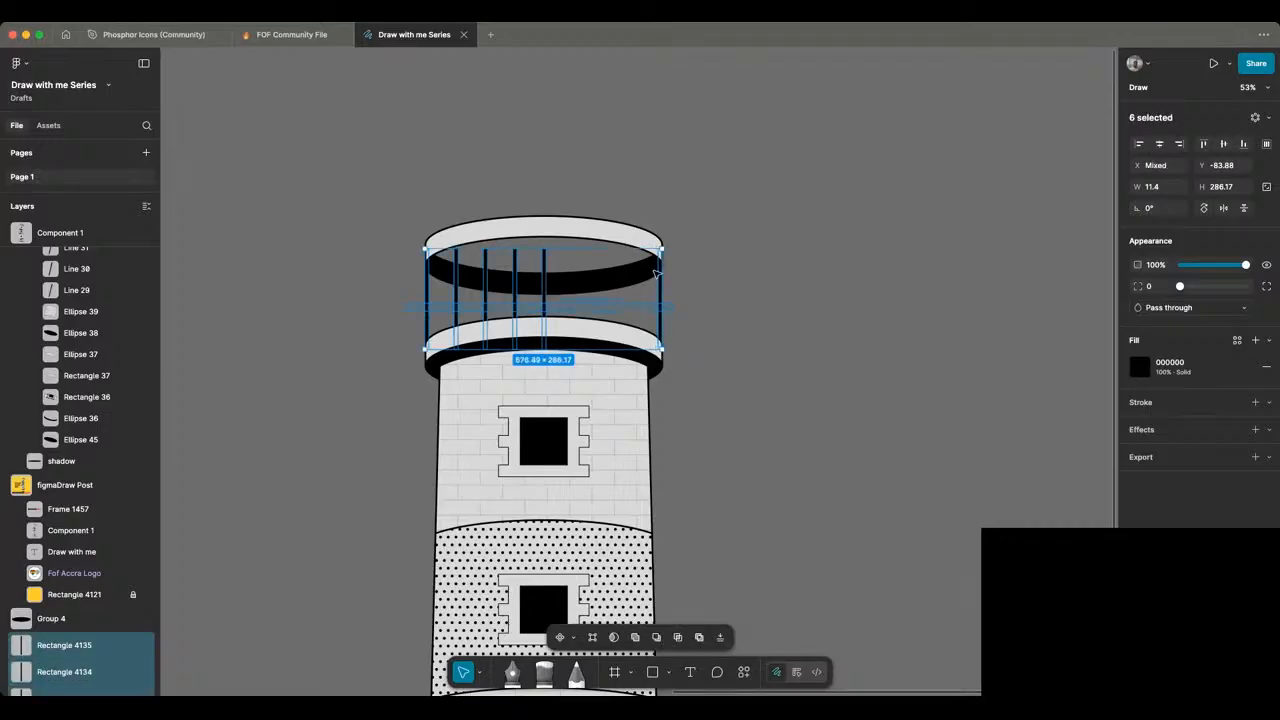
click(651, 339)
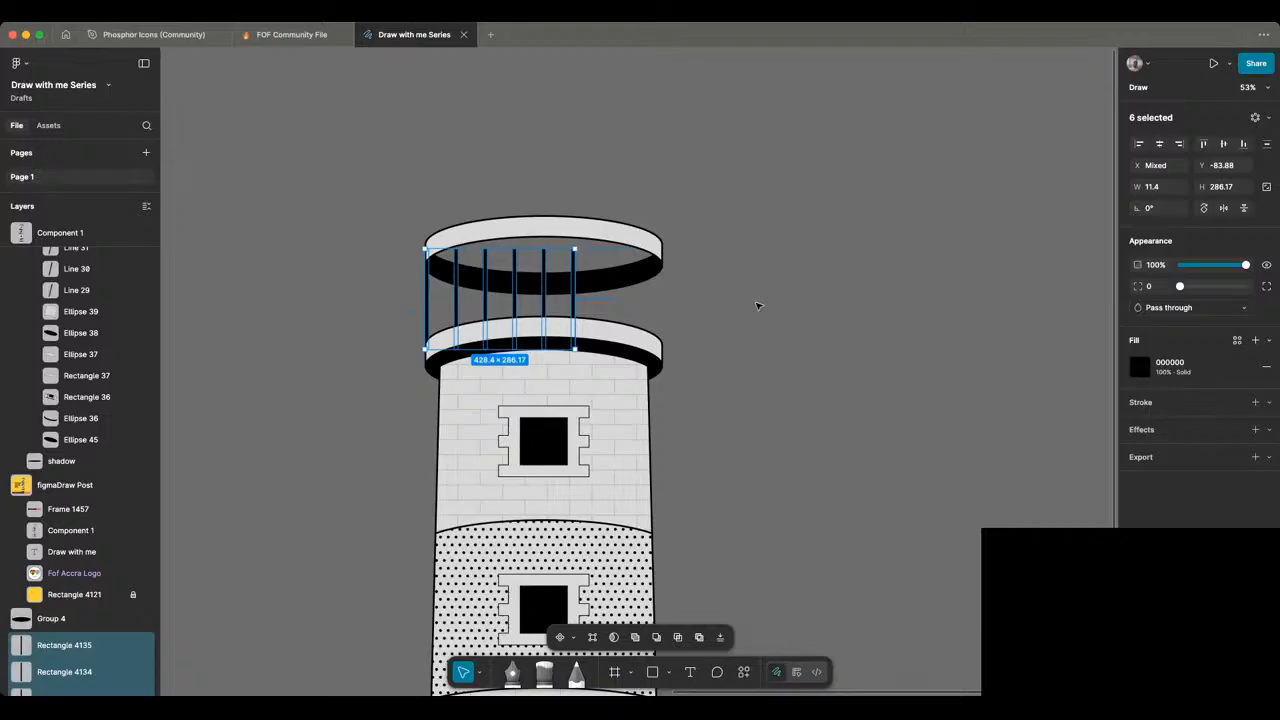
key(super+z)
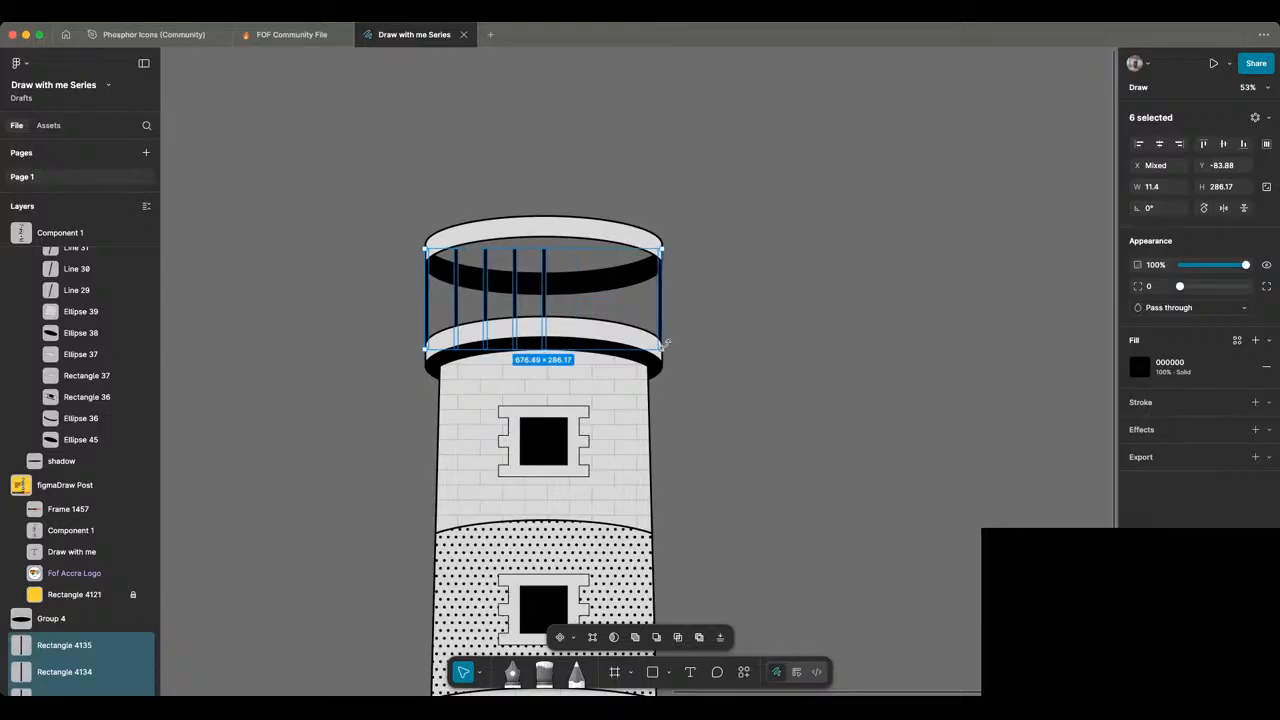
click(711, 334)
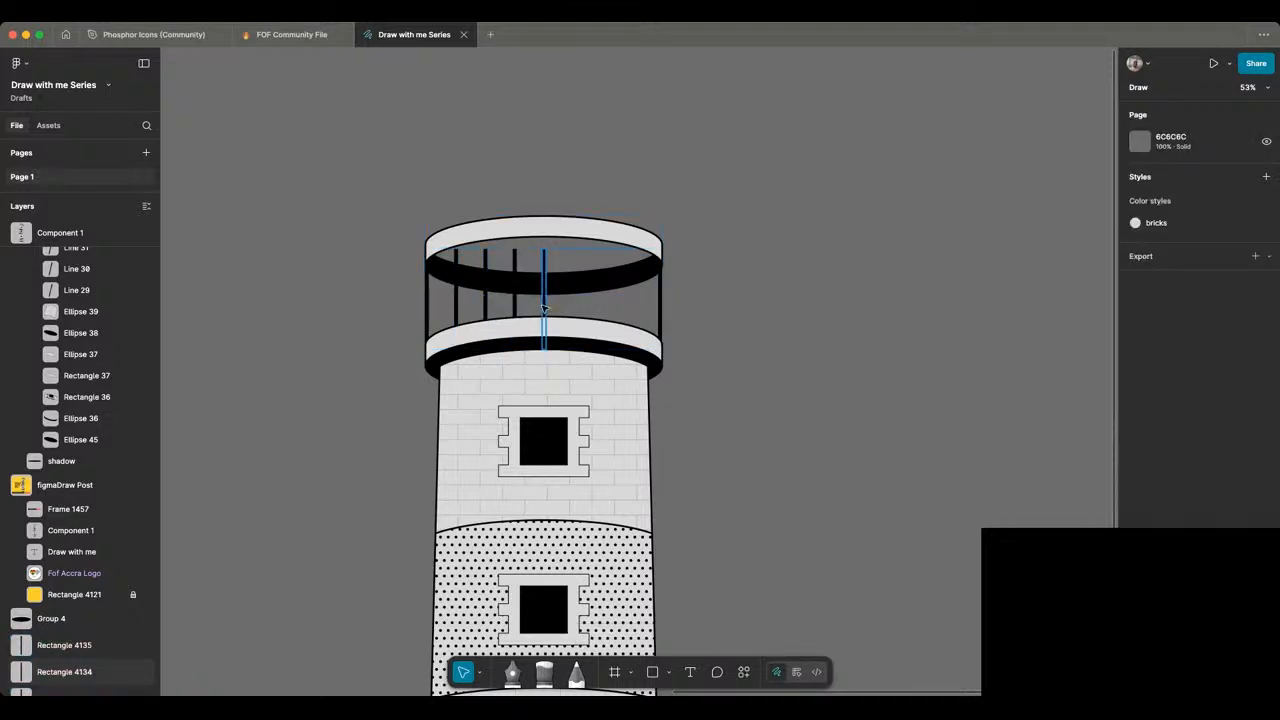
Step: Shift three of the inner bars to the right to spread them roughly across the ring's width
click(544, 309)
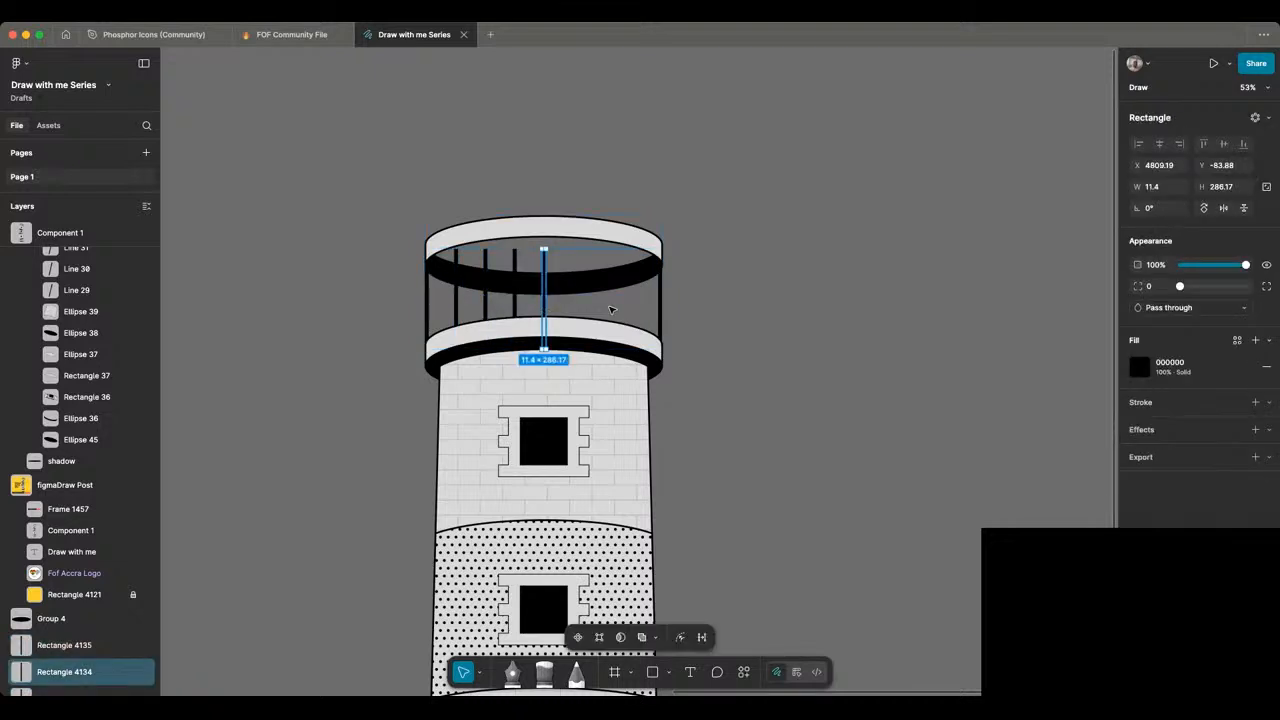
click(515, 302)
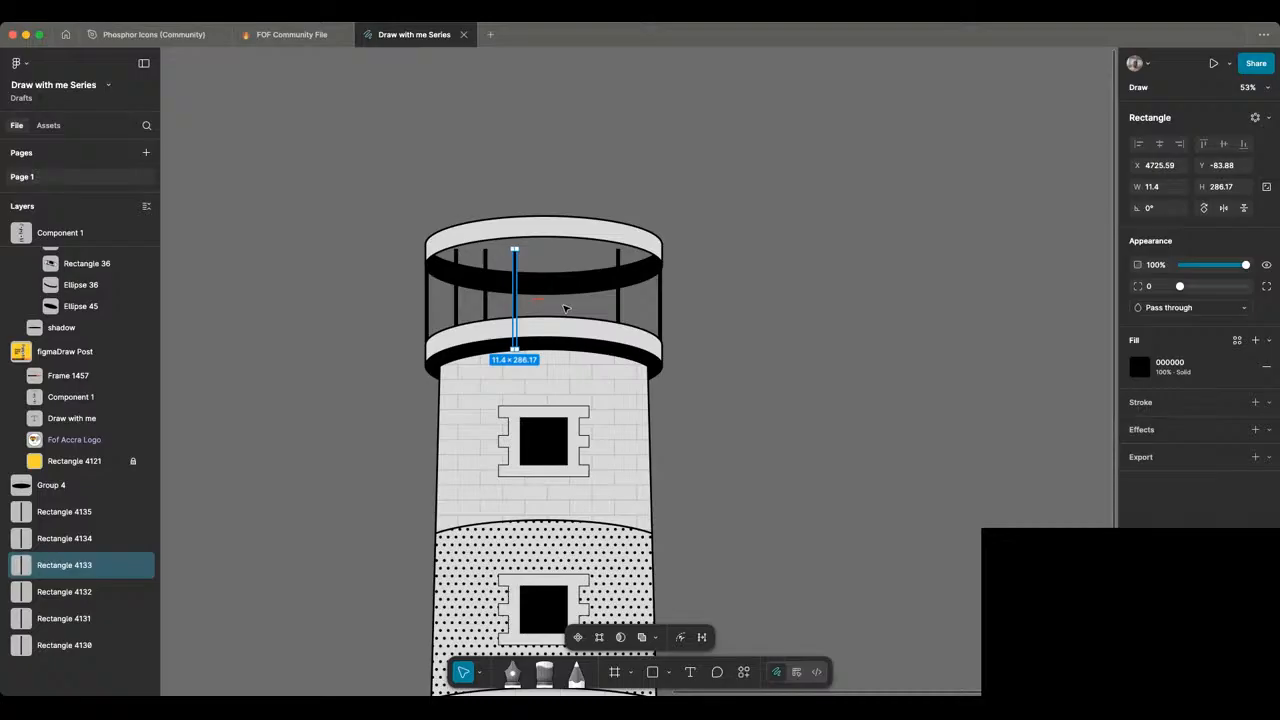
drag(565, 309, 566, 306)
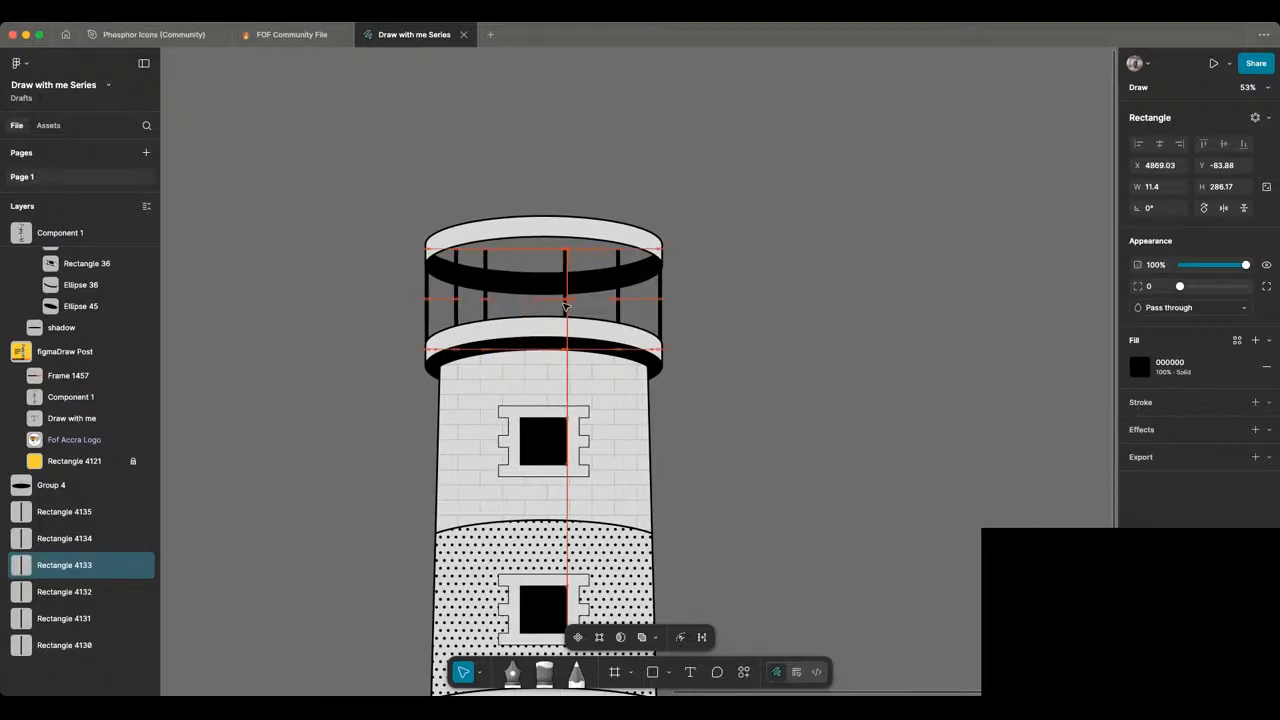
drag(485, 305, 519, 306)
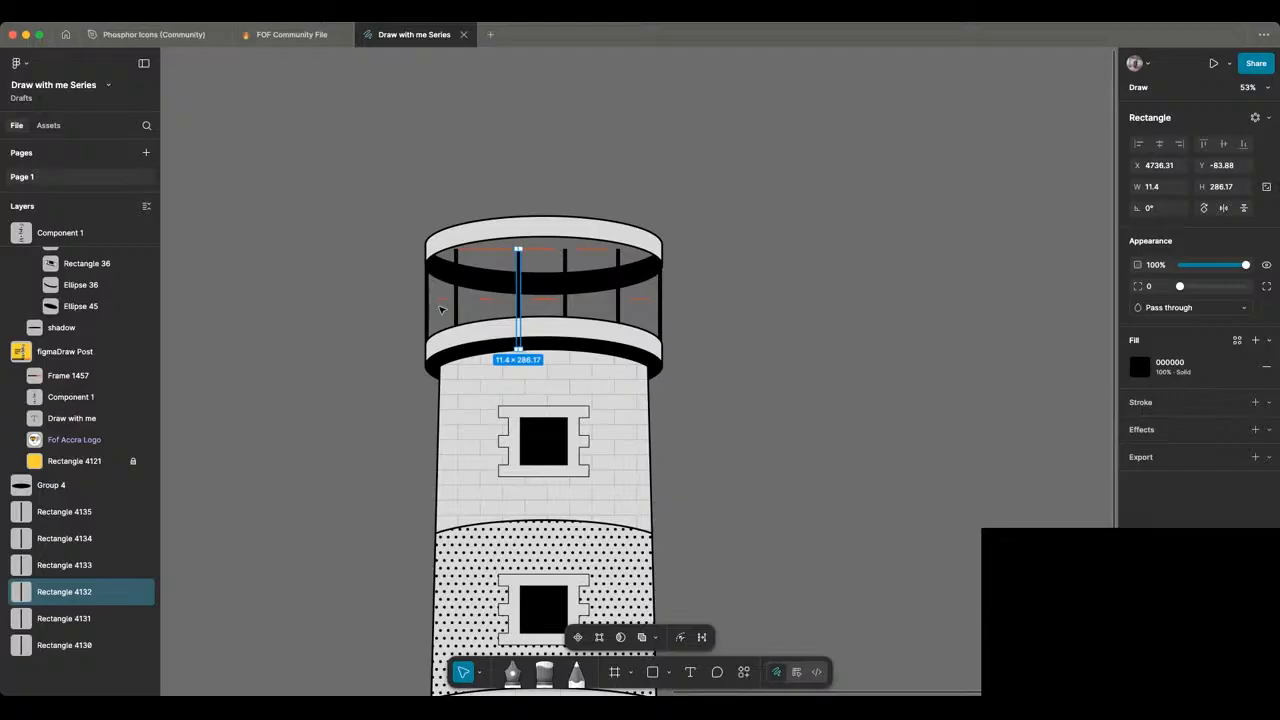
Step: Distribute all six railing bars with equal horizontal spacing between the ring's left and right edges
click(528, 313)
click(427, 311)
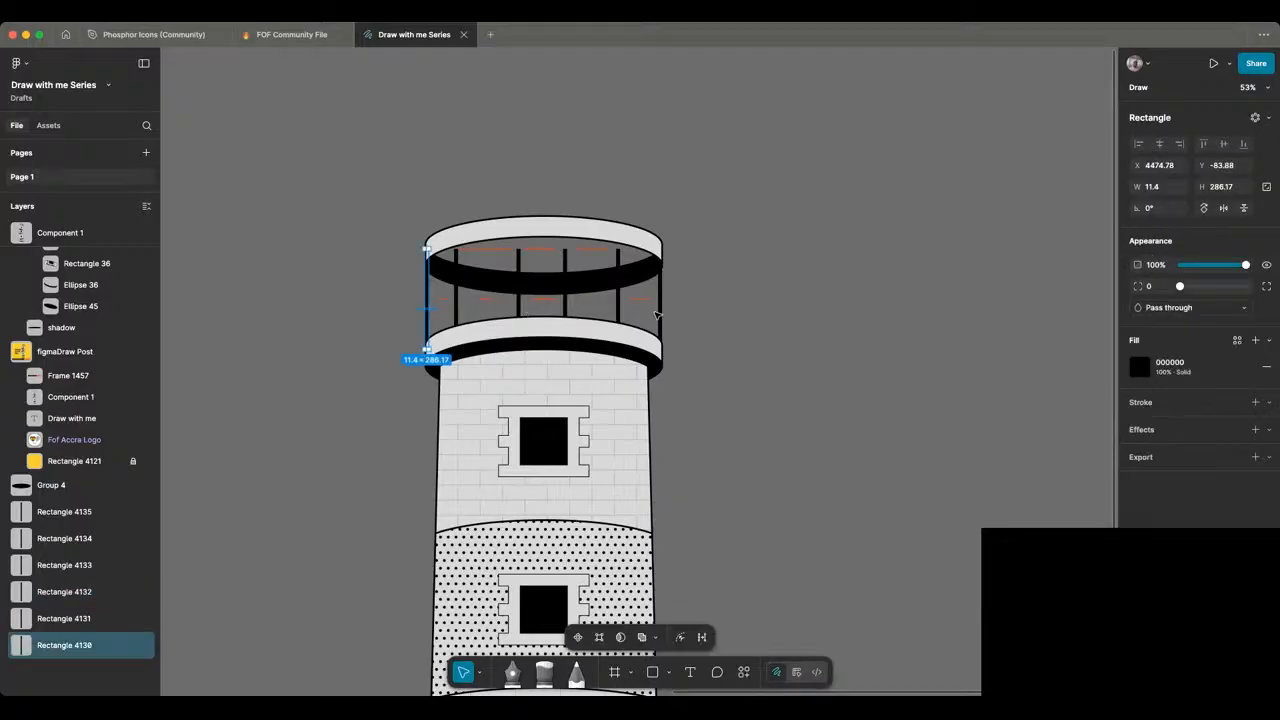
drag(657, 315, 682, 316)
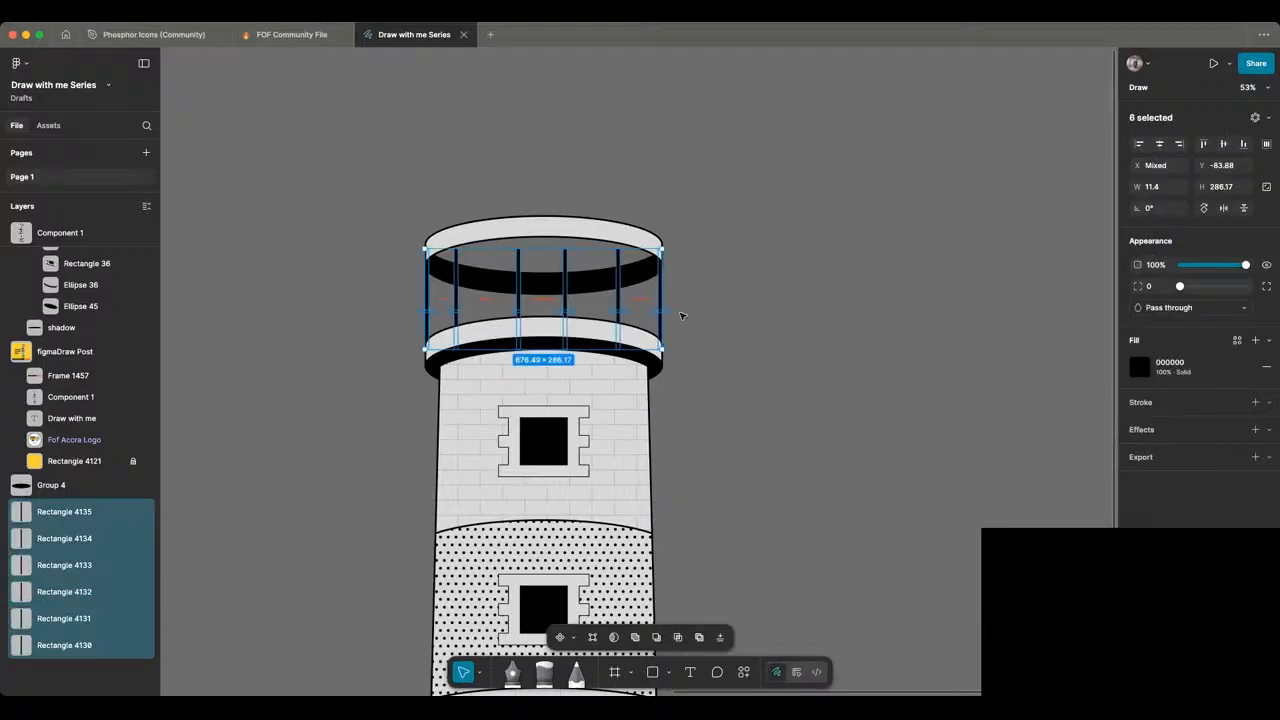
key(ctrl+alt+t)
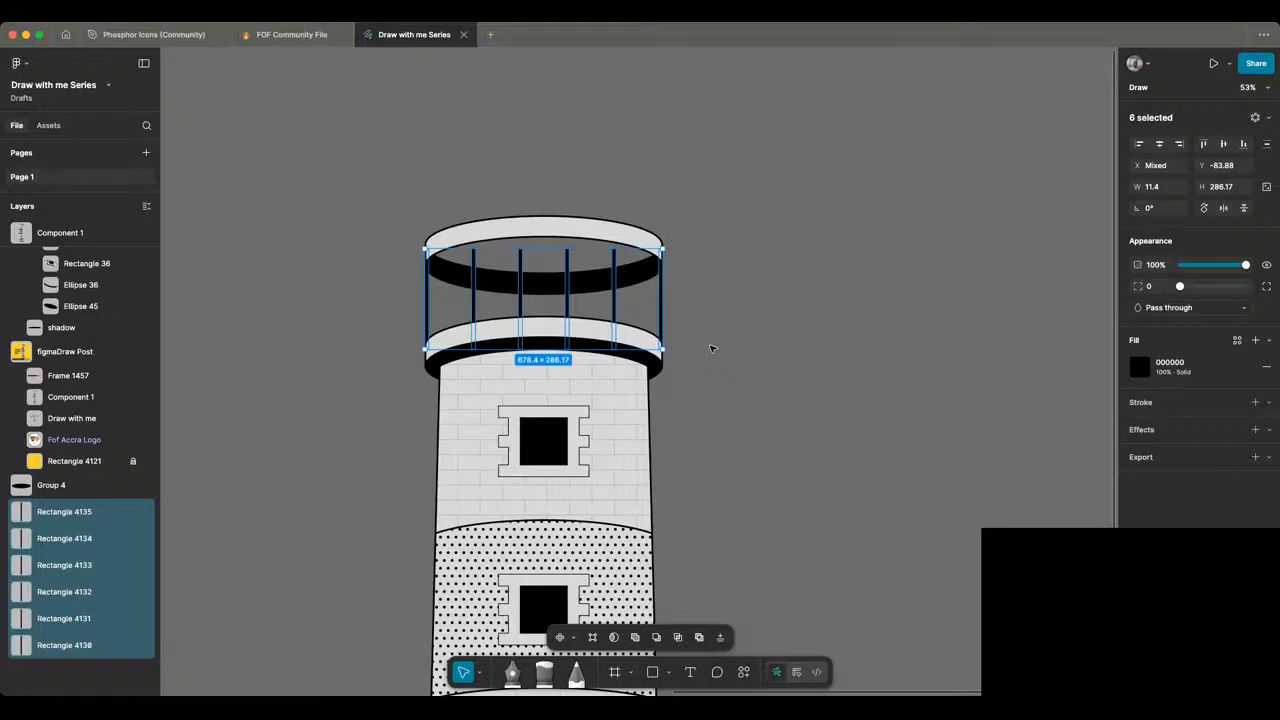
key(Escape)
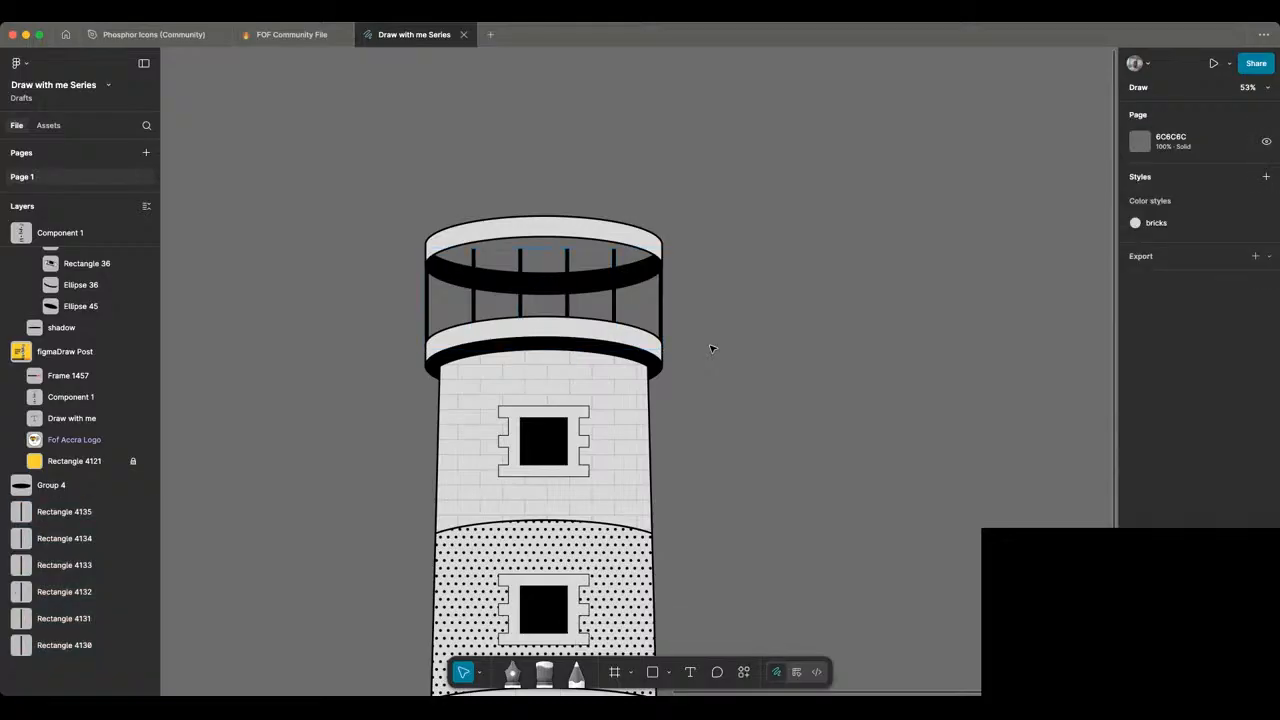
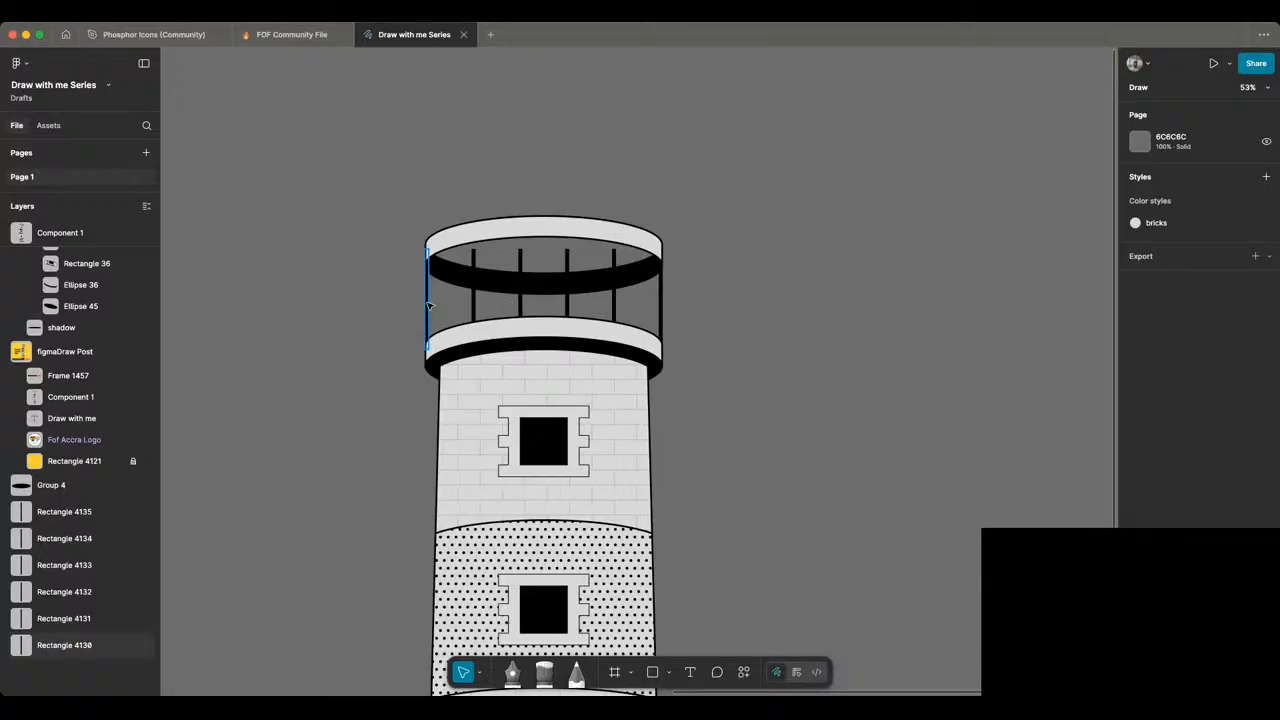
Step: Copy the leftmost railing bar to the empty canvas to the right of the tower at the same height
drag(428, 305, 796, 291)
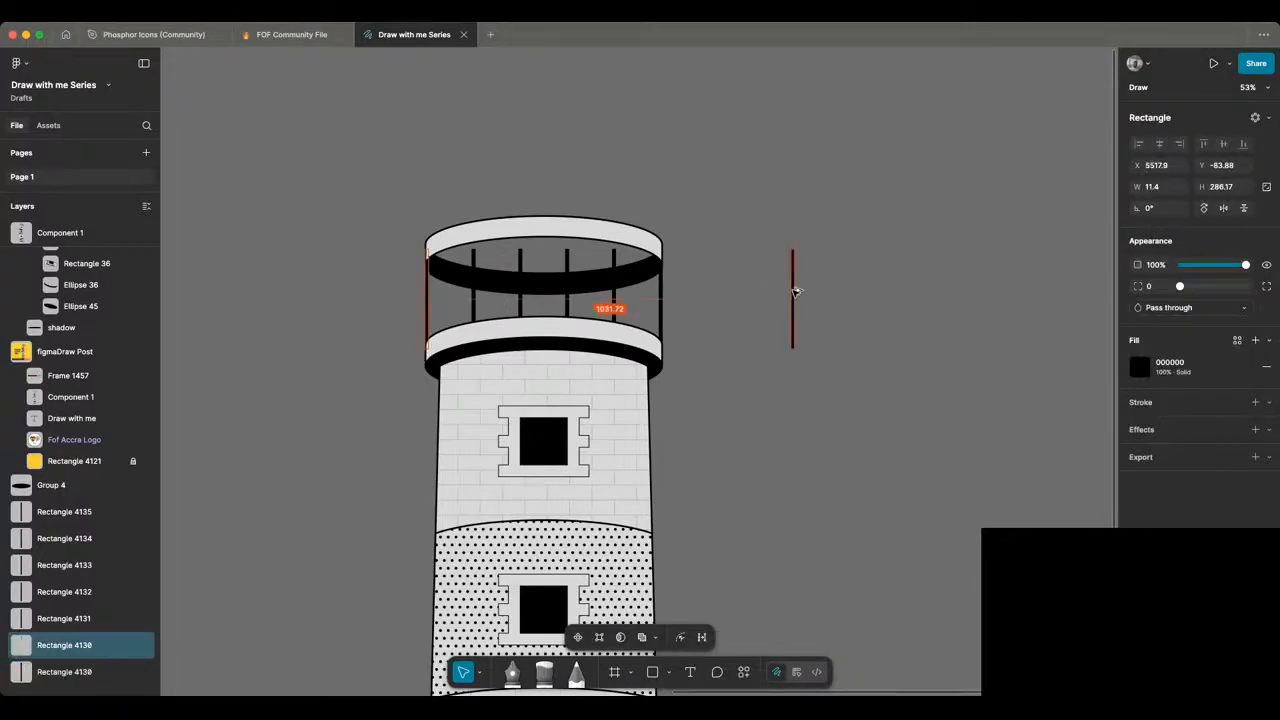
scroll(790, 293, right, 3)
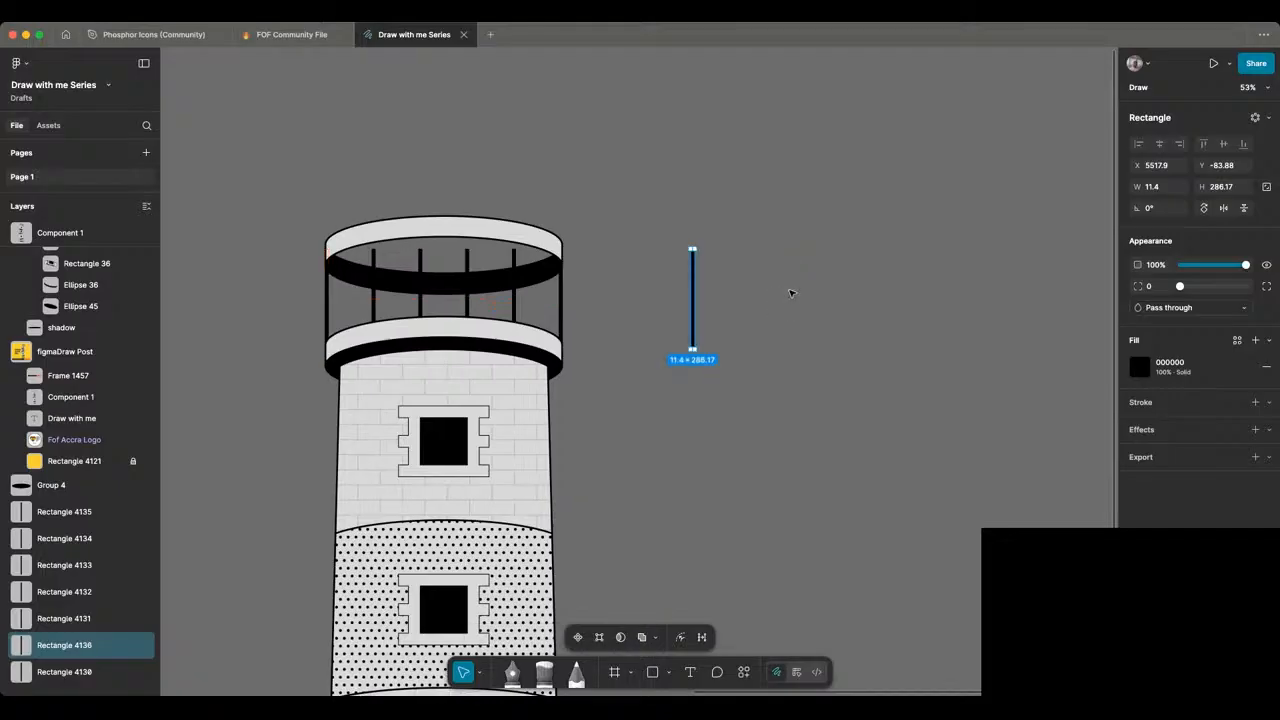
scroll(791, 293, right, 5)
Step: Duplicate the separate bar to the right at equal intervals until there is a row of ten bars
drag(452, 303, 480, 303)
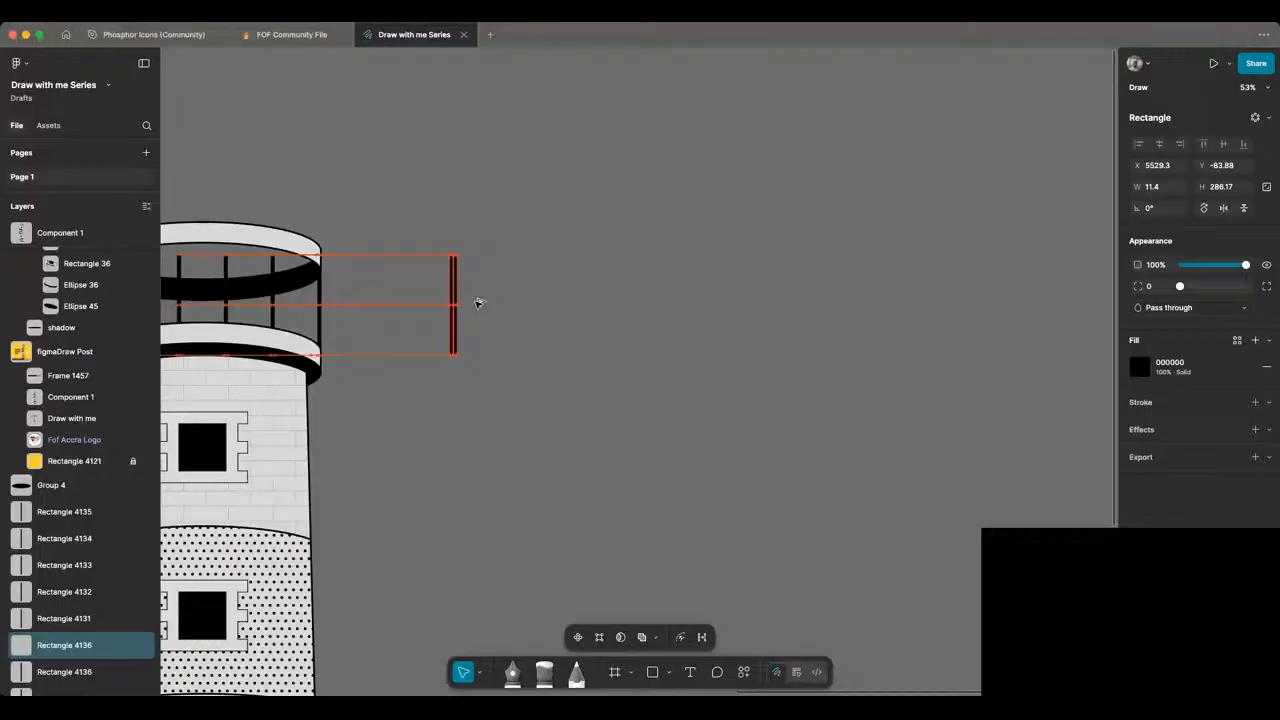
drag(478, 303, 500, 303)
key(ctrl+d)
key(ctrl+d)
key(ctrl+d)
key(ctrl+d)
key(ctrl+d)
key(ctrl+d)
key(ctrl+d)
key(ctrl+d)
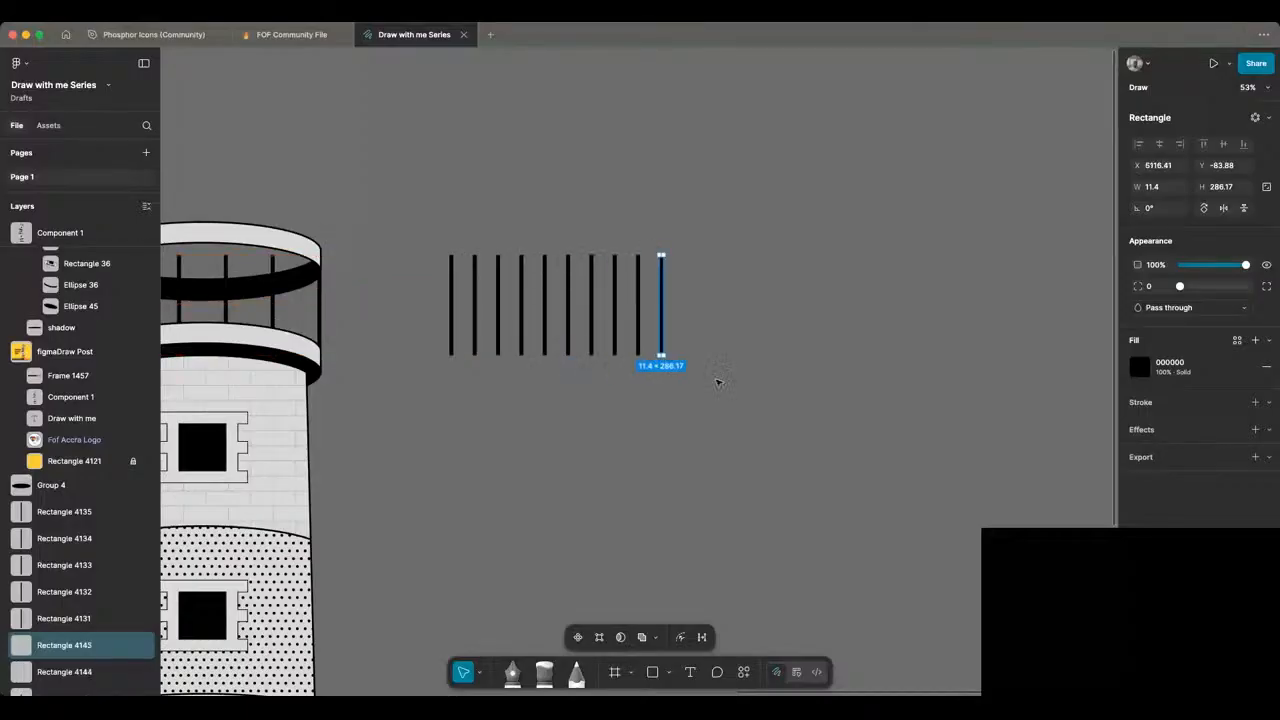
key(Escape)
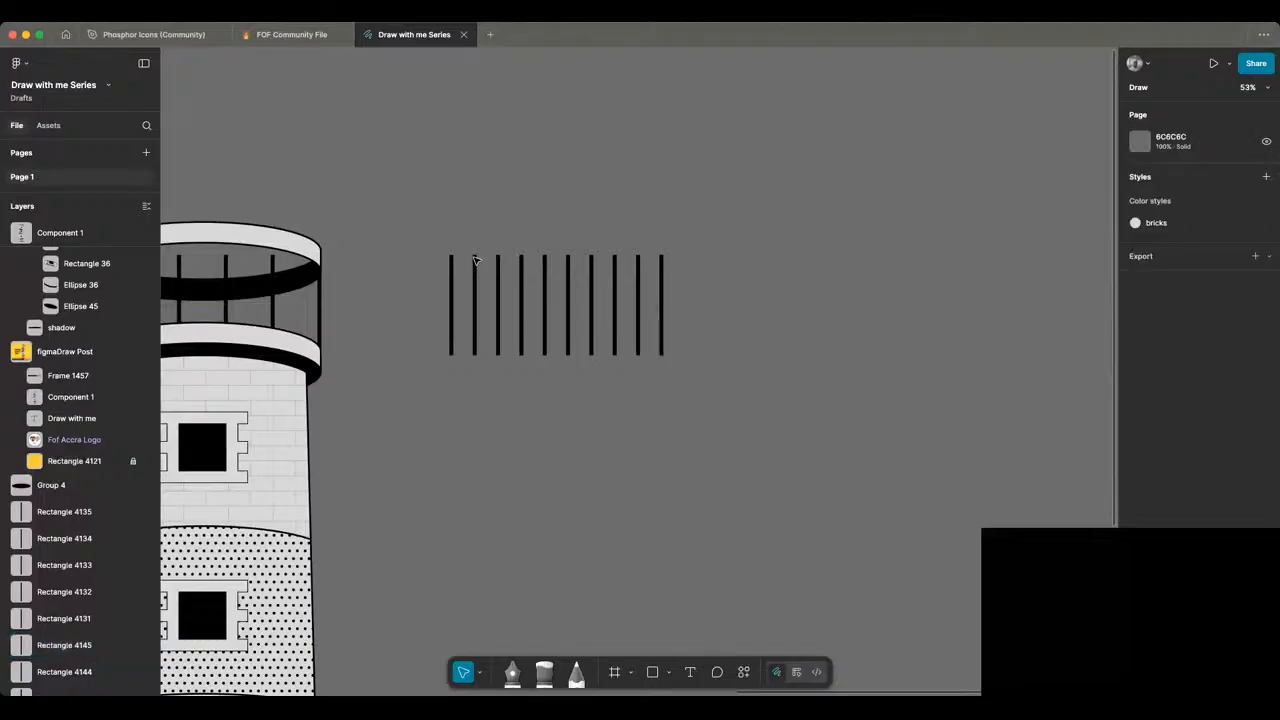
drag(714, 370, 424, 234)
key(Escape)
Step: Copy the row's leftmost bar to the empty canvas below it and apply a linear repeat to the copy
drag(451, 320, 452, 494)
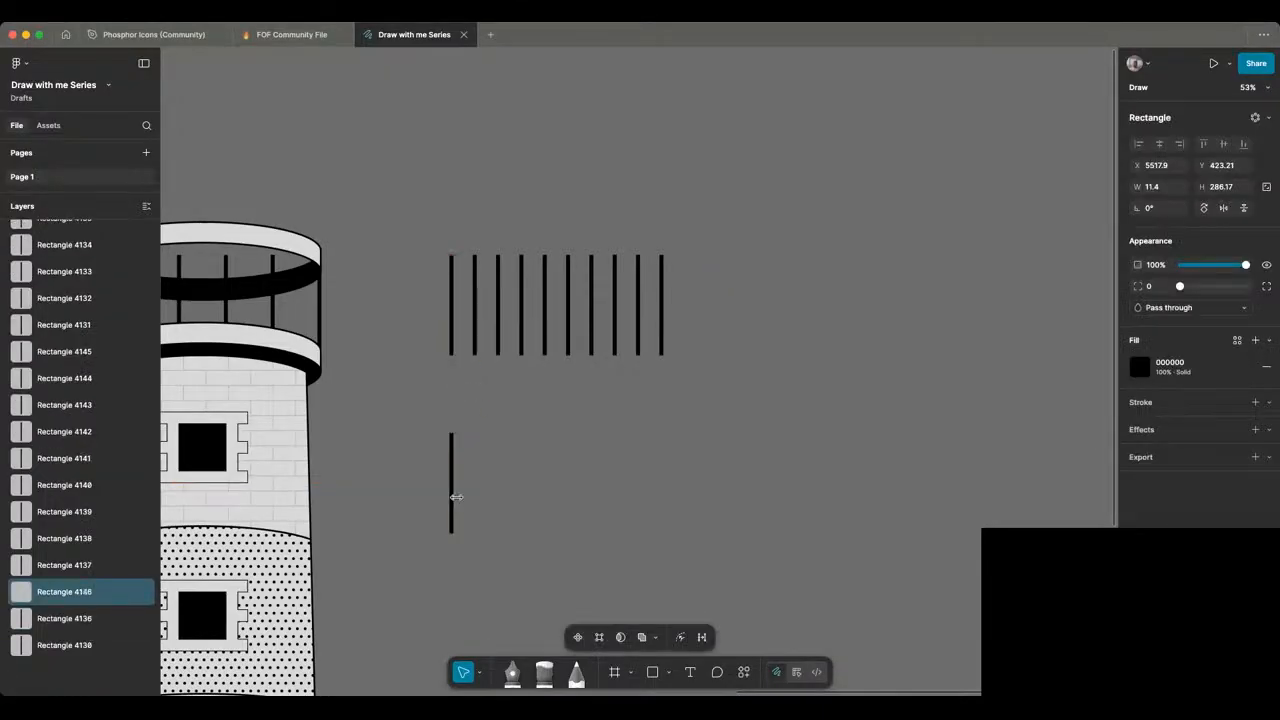
scroll(614, 422, down, 1)
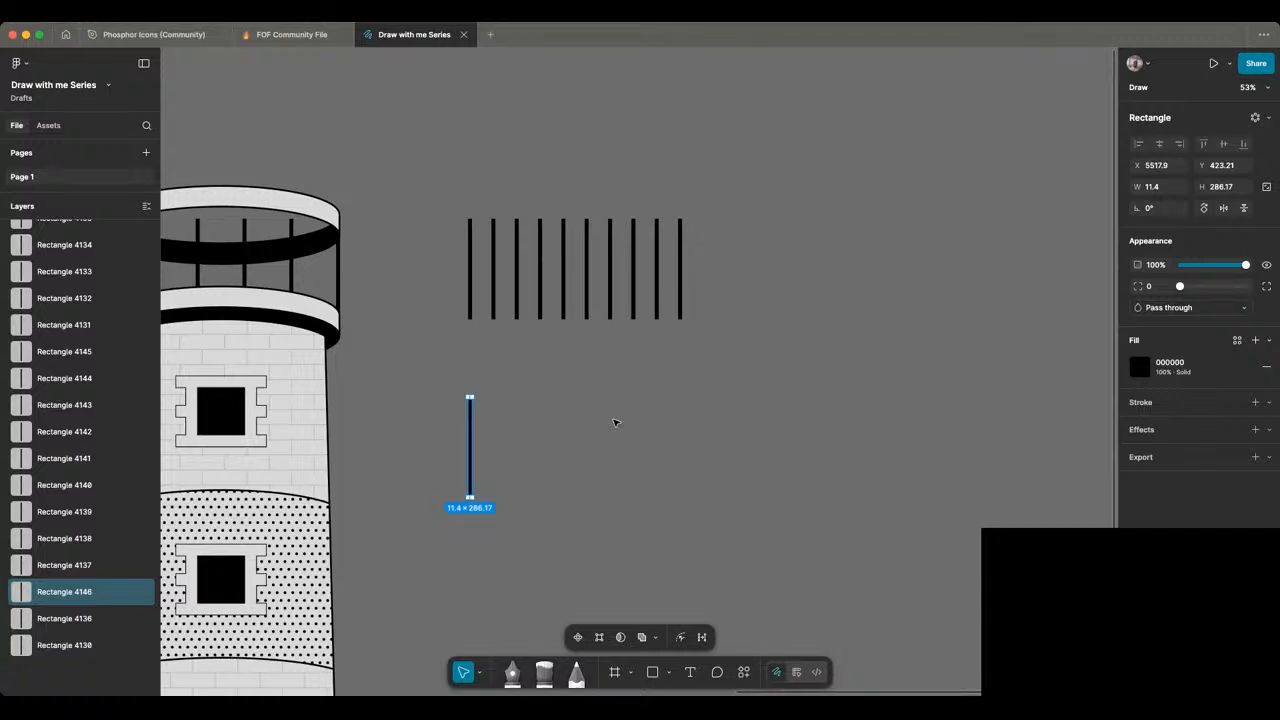
scroll(614, 422, right, 2)
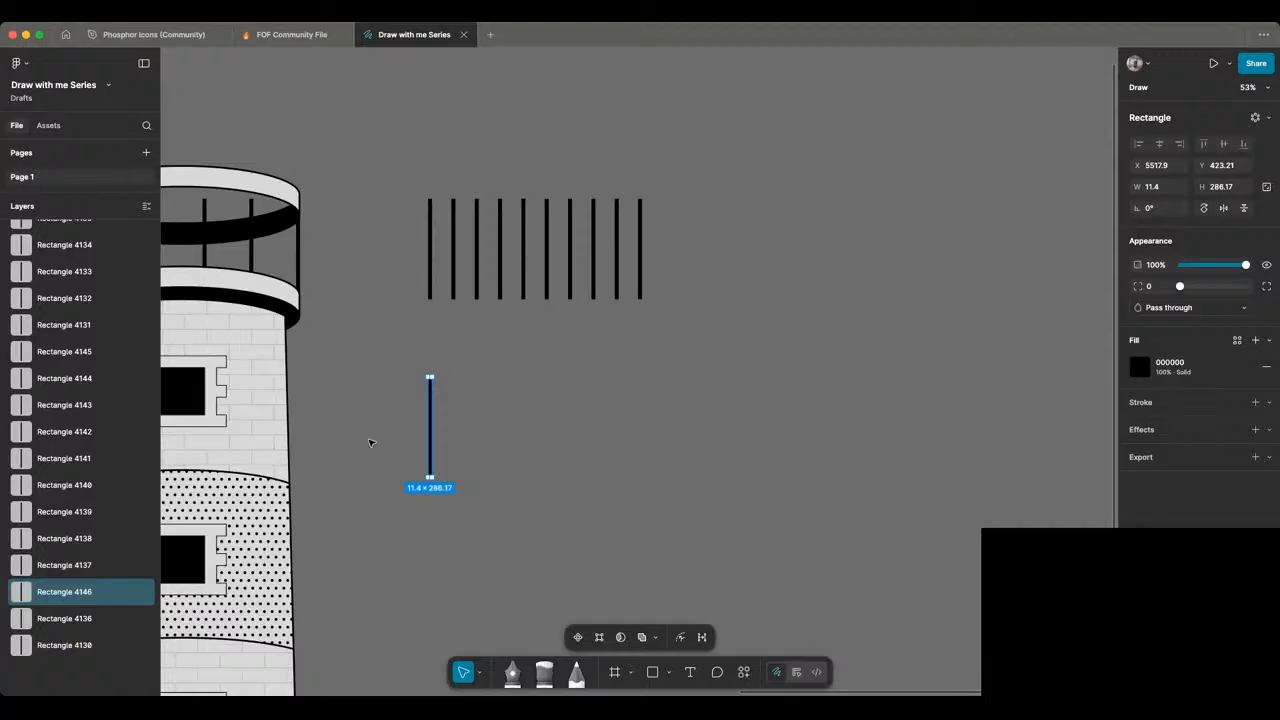
click(1267, 119)
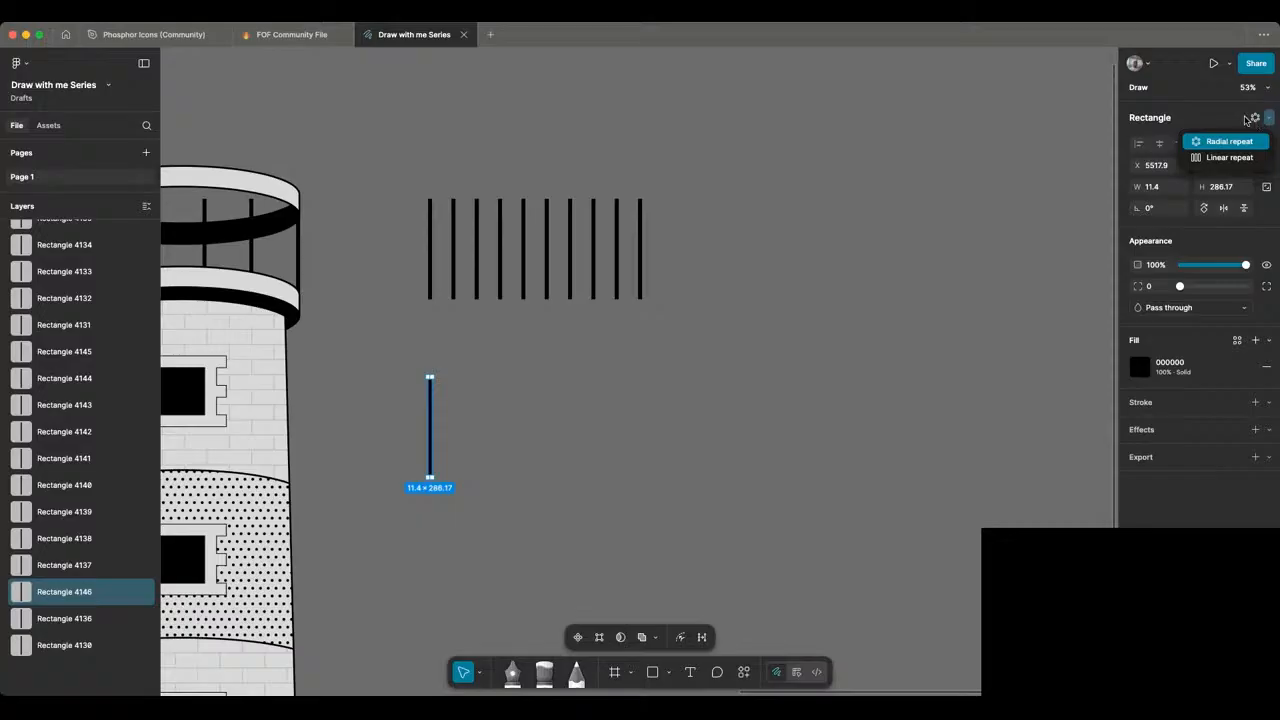
click(1240, 117)
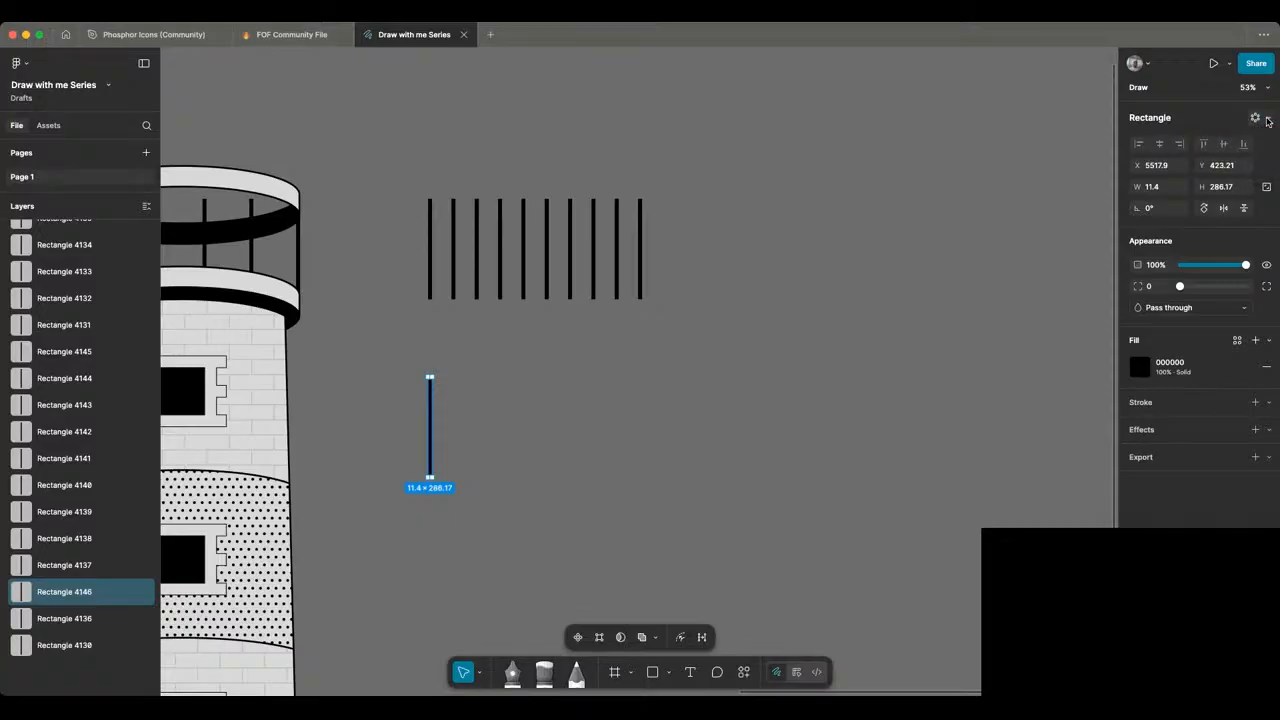
click(1269, 121)
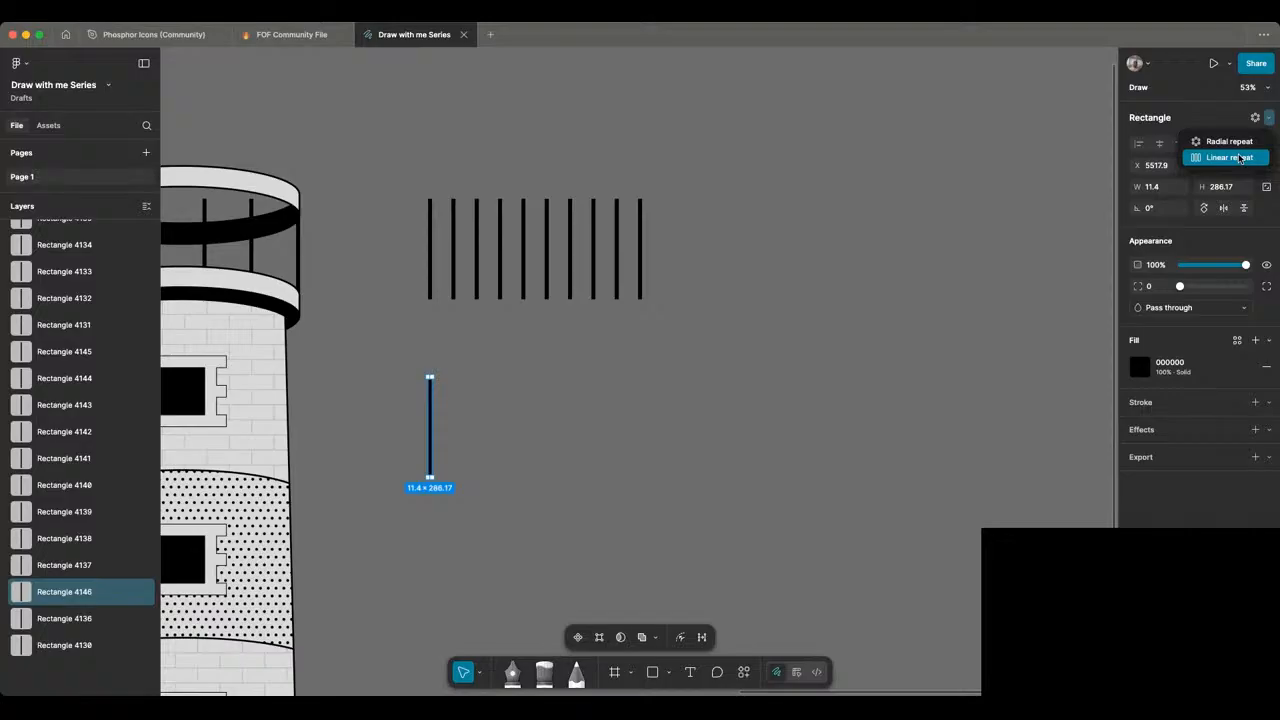
click(1240, 158)
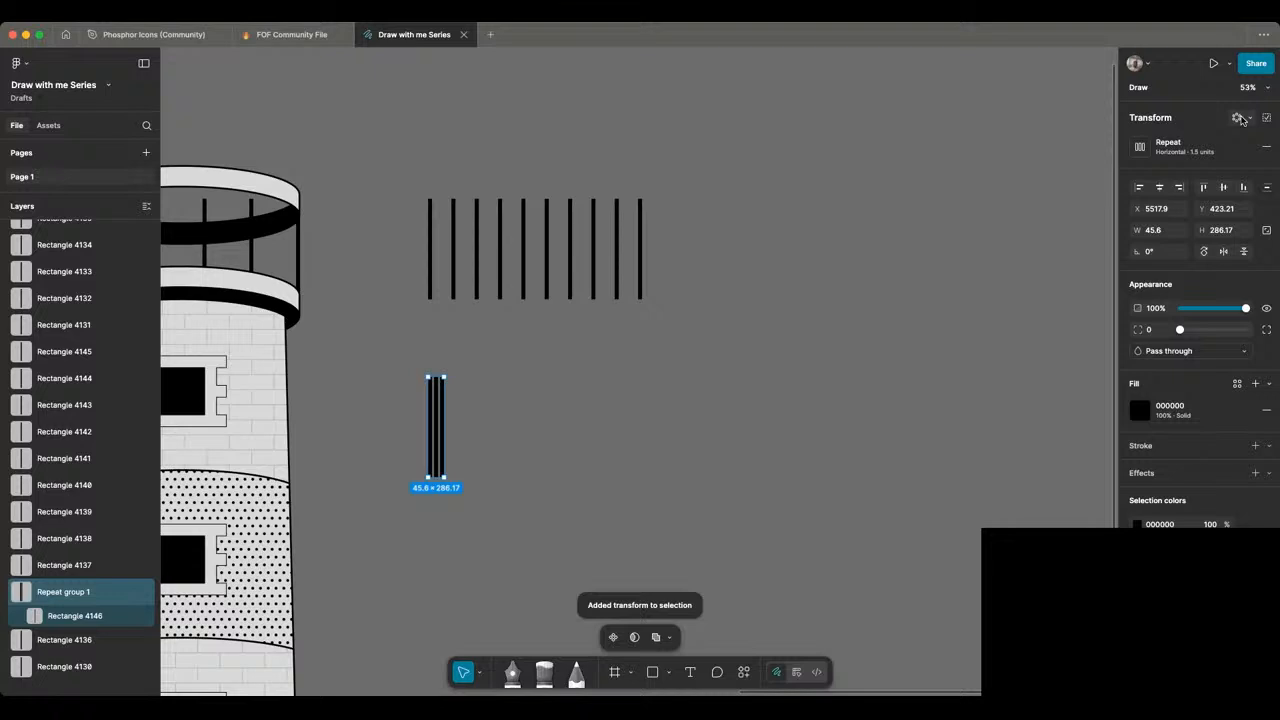
Step: Set the linear repeat's count to 6 bars
click(1163, 150)
click(1030, 218)
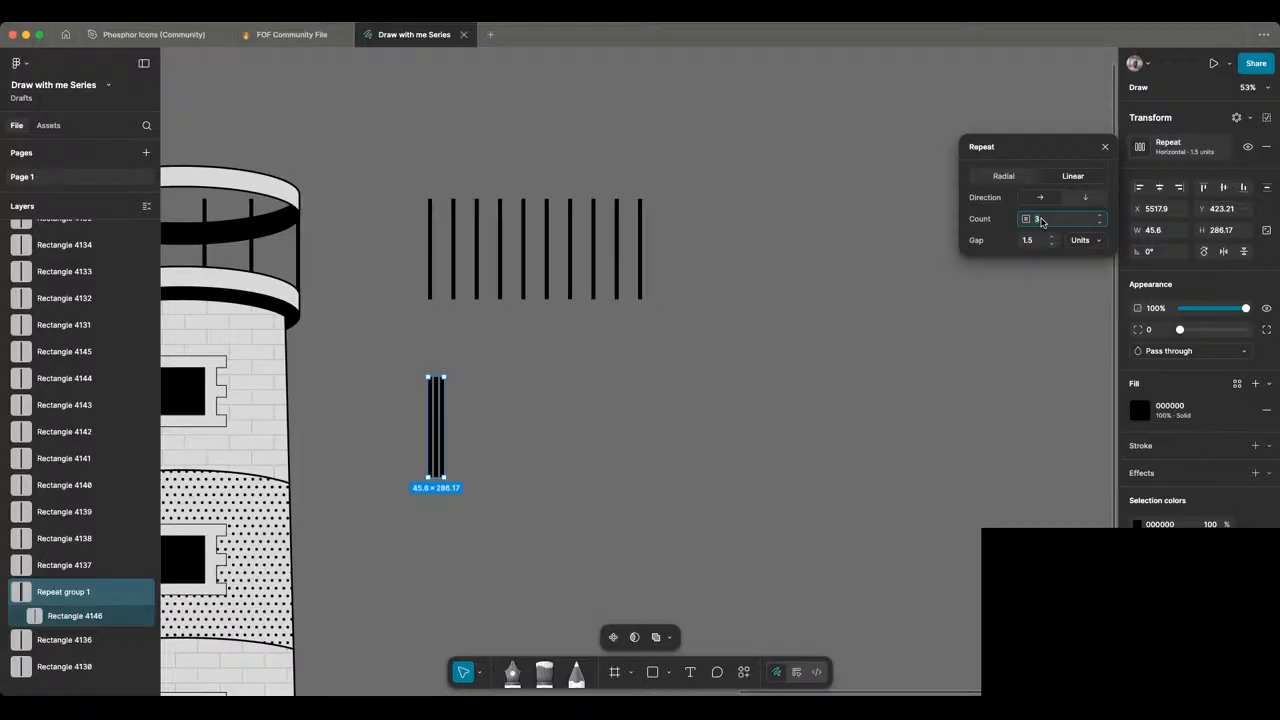
click(1100, 216)
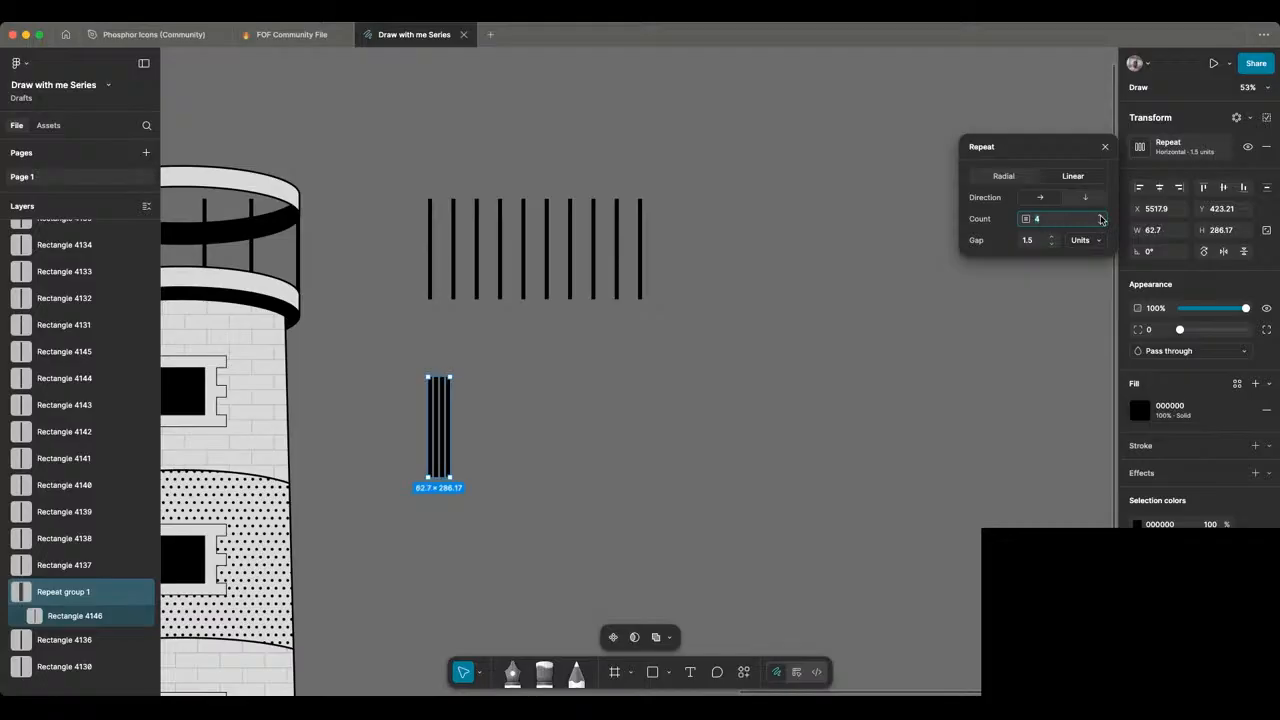
click(1100, 216)
click(1100, 216)
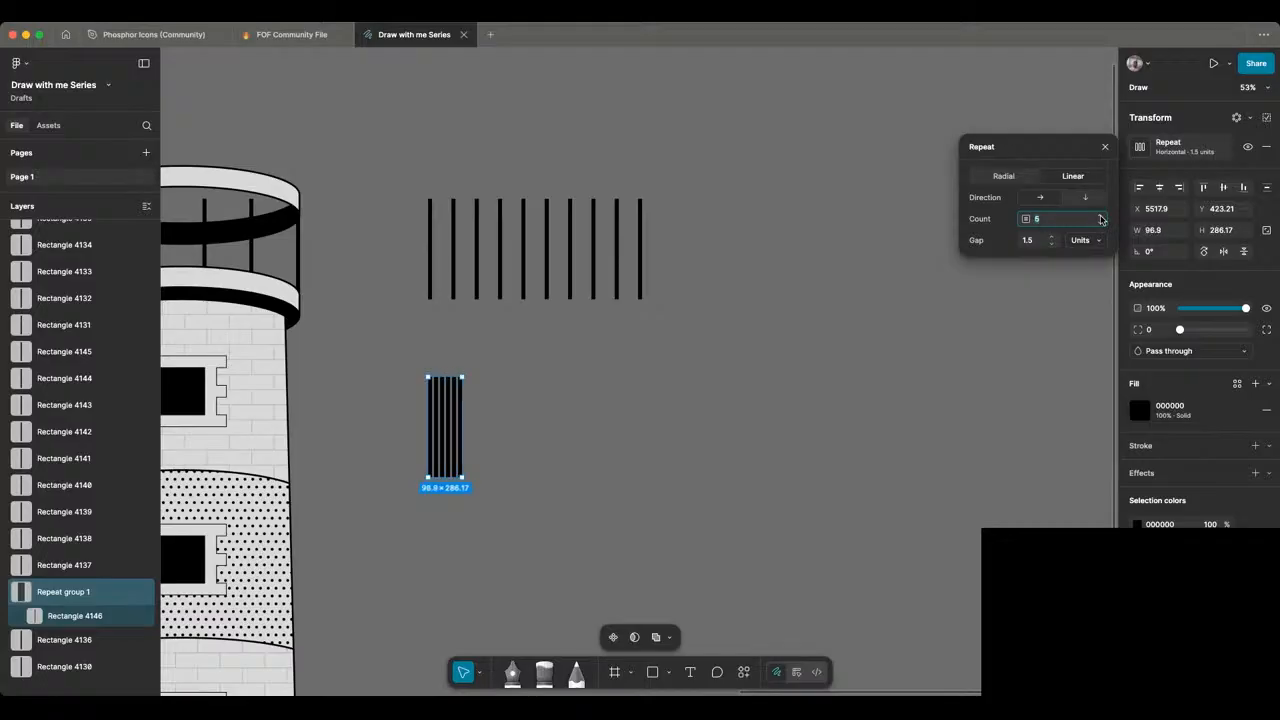
Step: Widen the linear repeat's gap to 12 units and deselect the group
click(1054, 238)
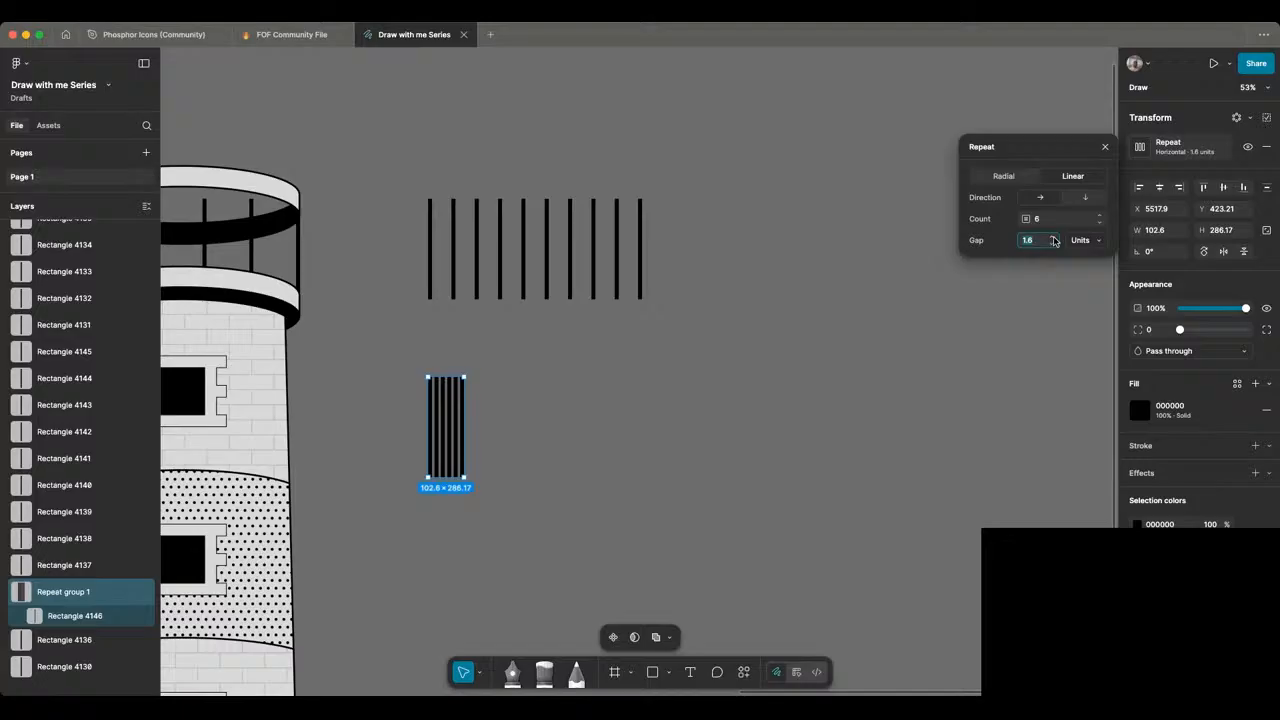
drag(1054, 240, 1050, 239)
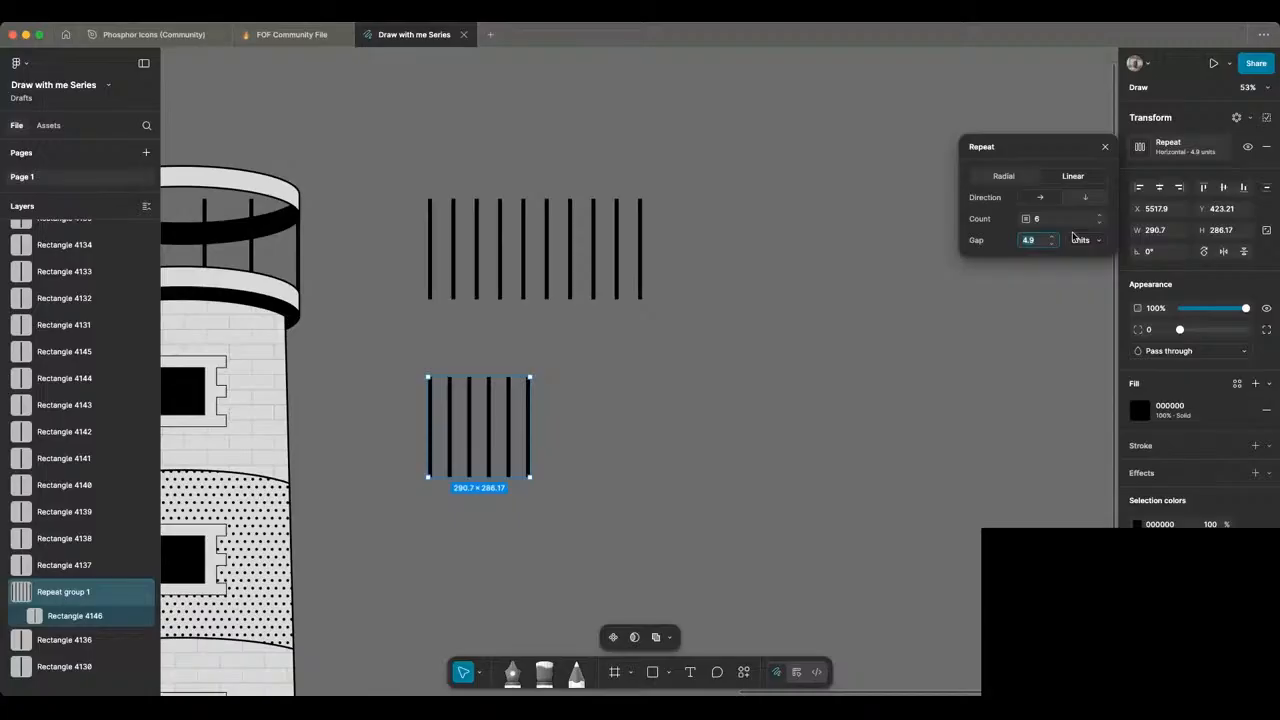
click(1049, 238)
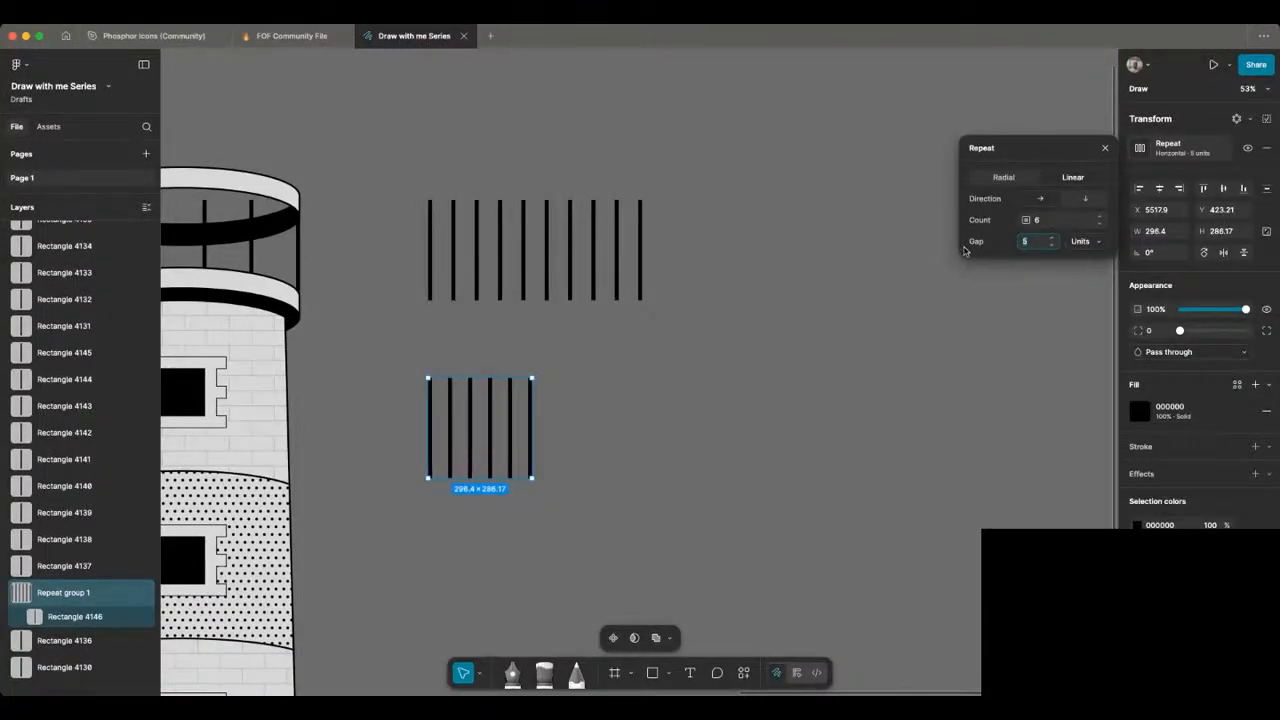
text(12)
key(Return)
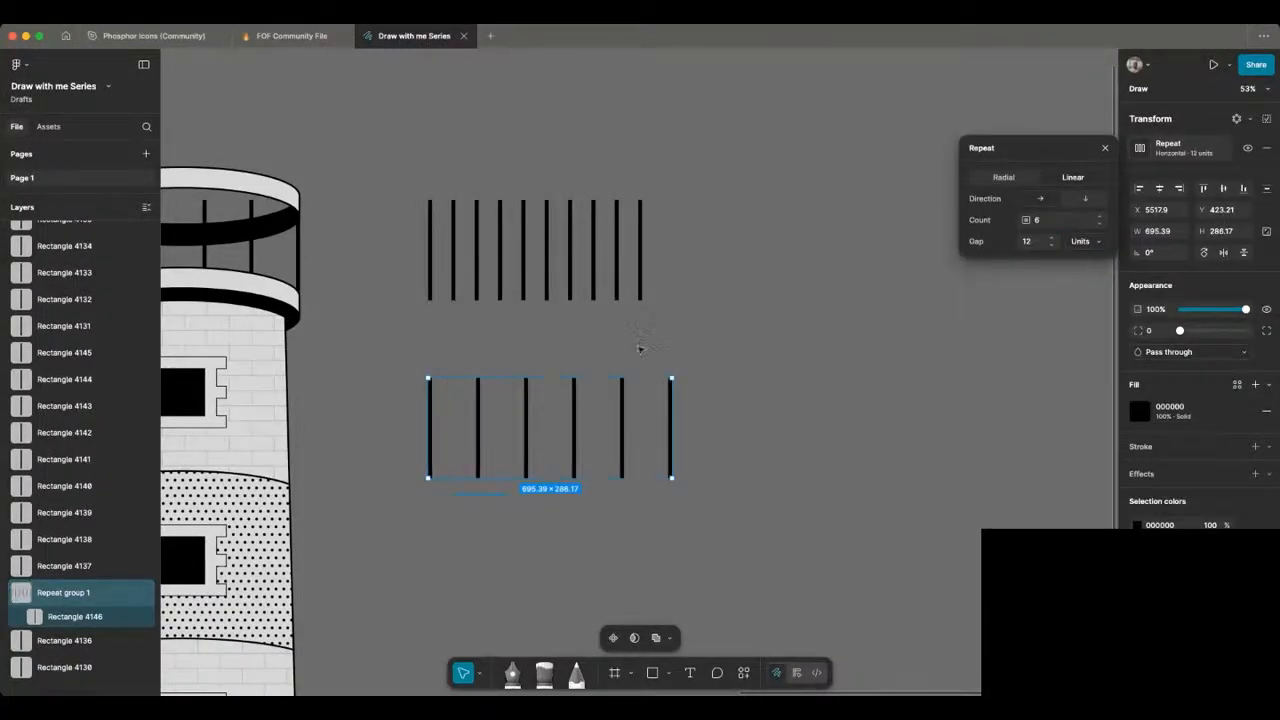
click(638, 354)
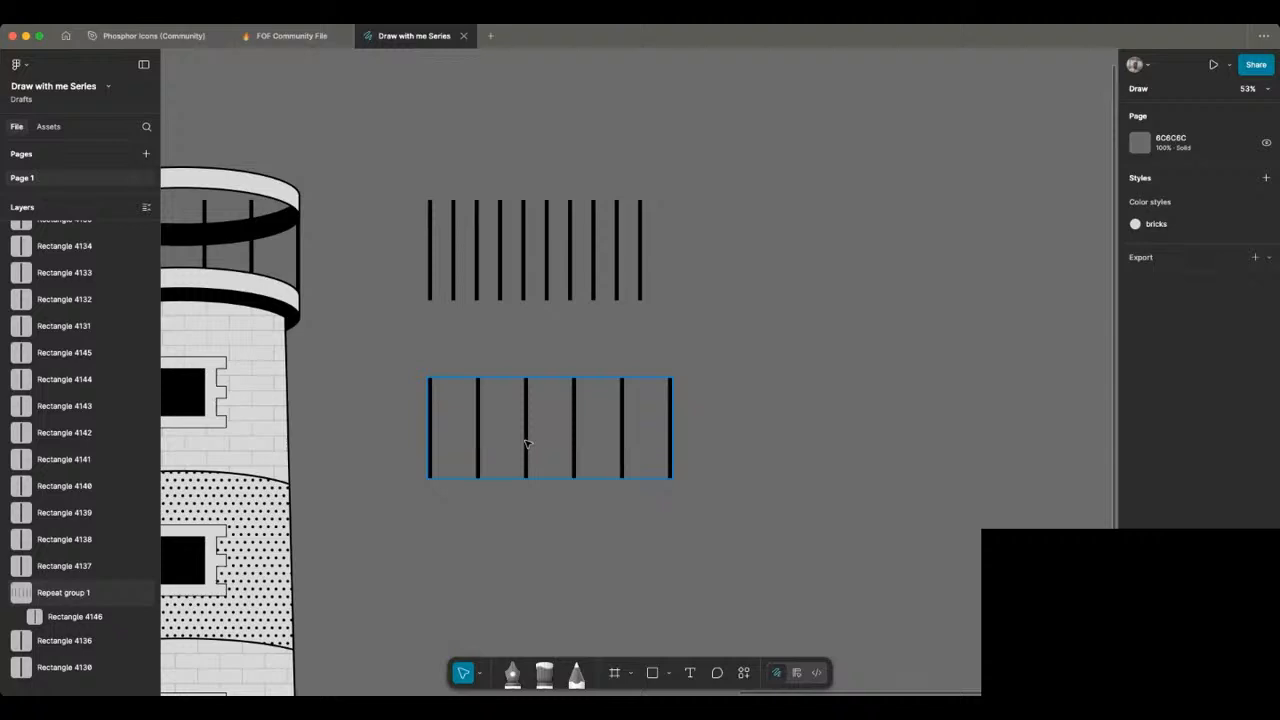
Step: Change the bar repeat group from linear to radial and set its gap to 2 units
click(528, 443)
click(1138, 148)
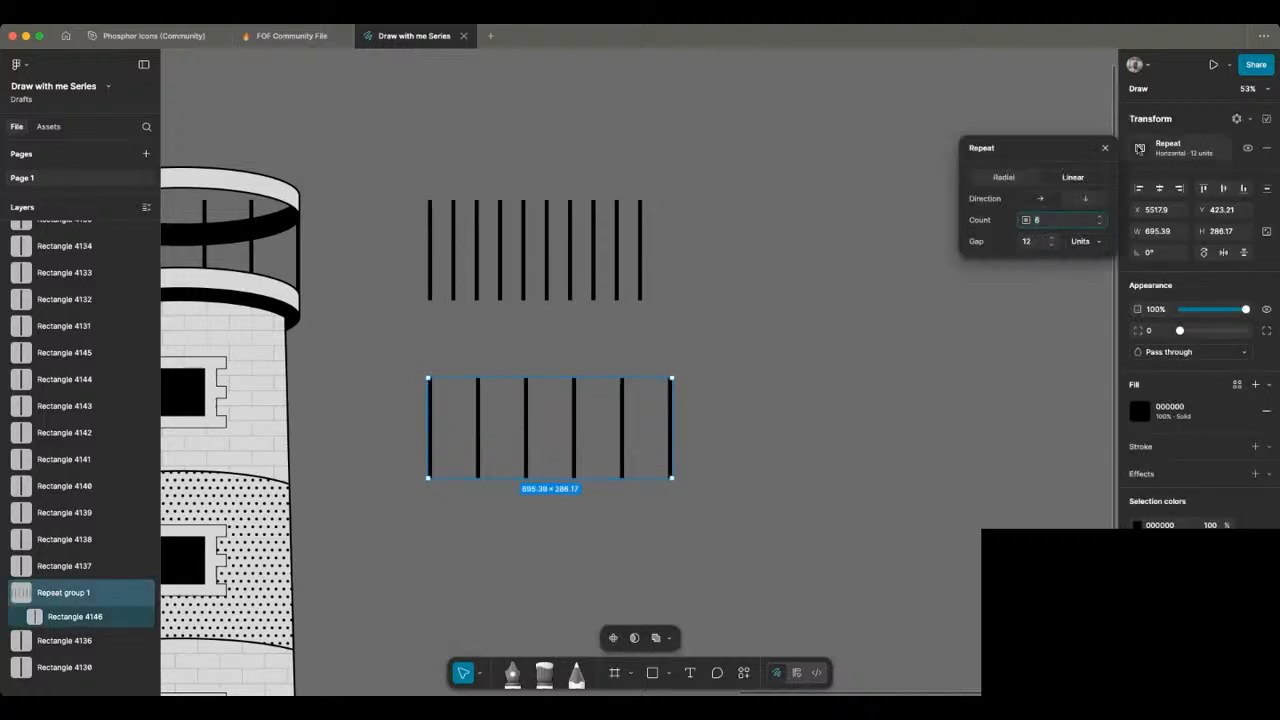
click(1005, 178)
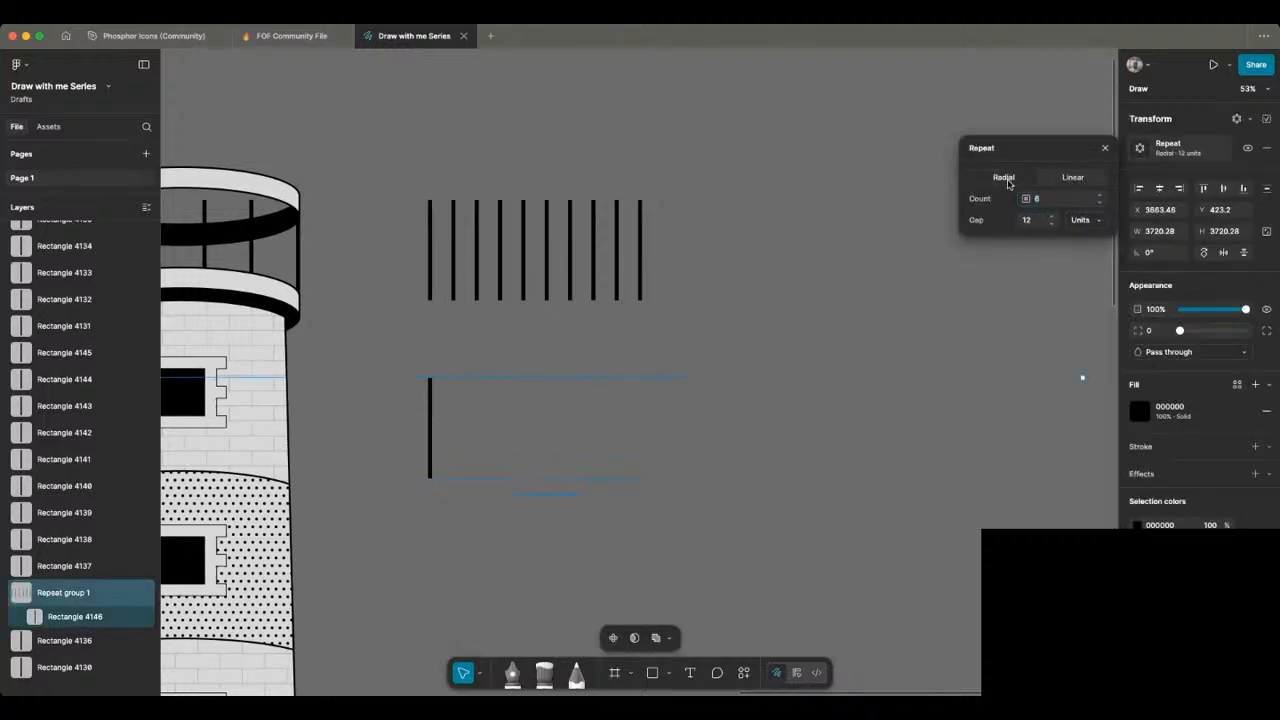
scroll(597, 314, down, 5)
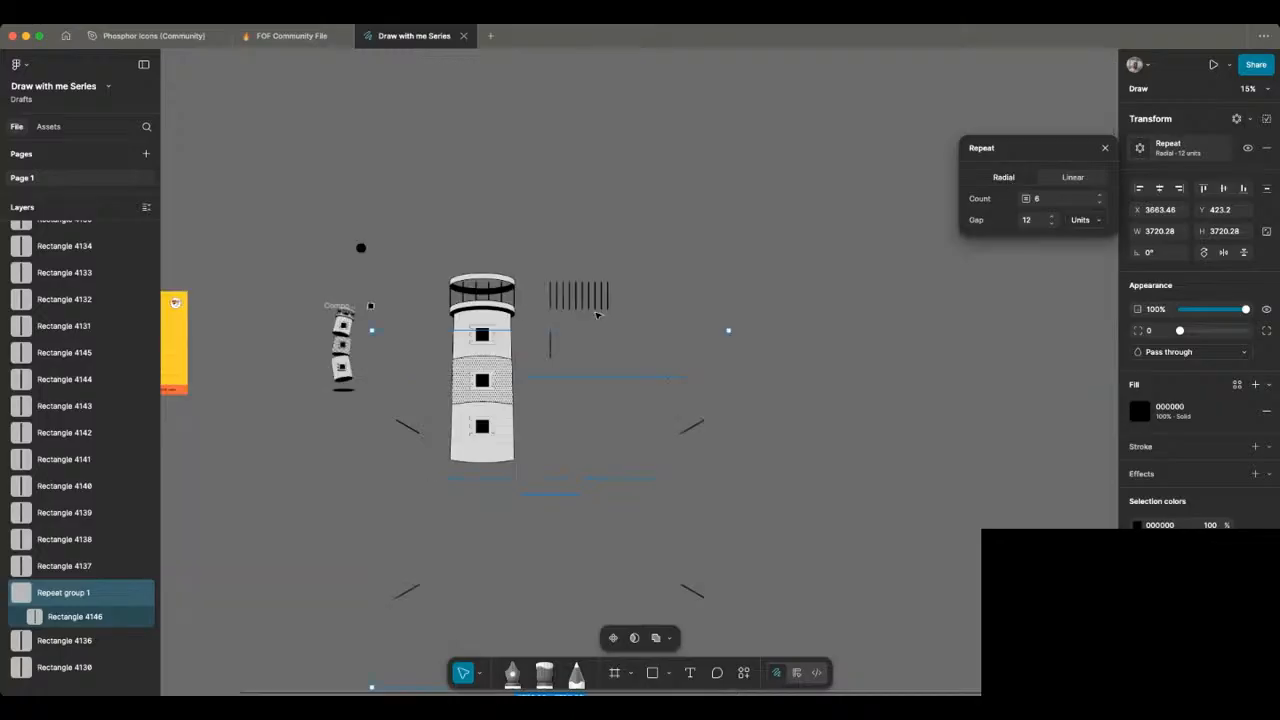
scroll(598, 315, down, 2)
scroll(601, 408, up, 1)
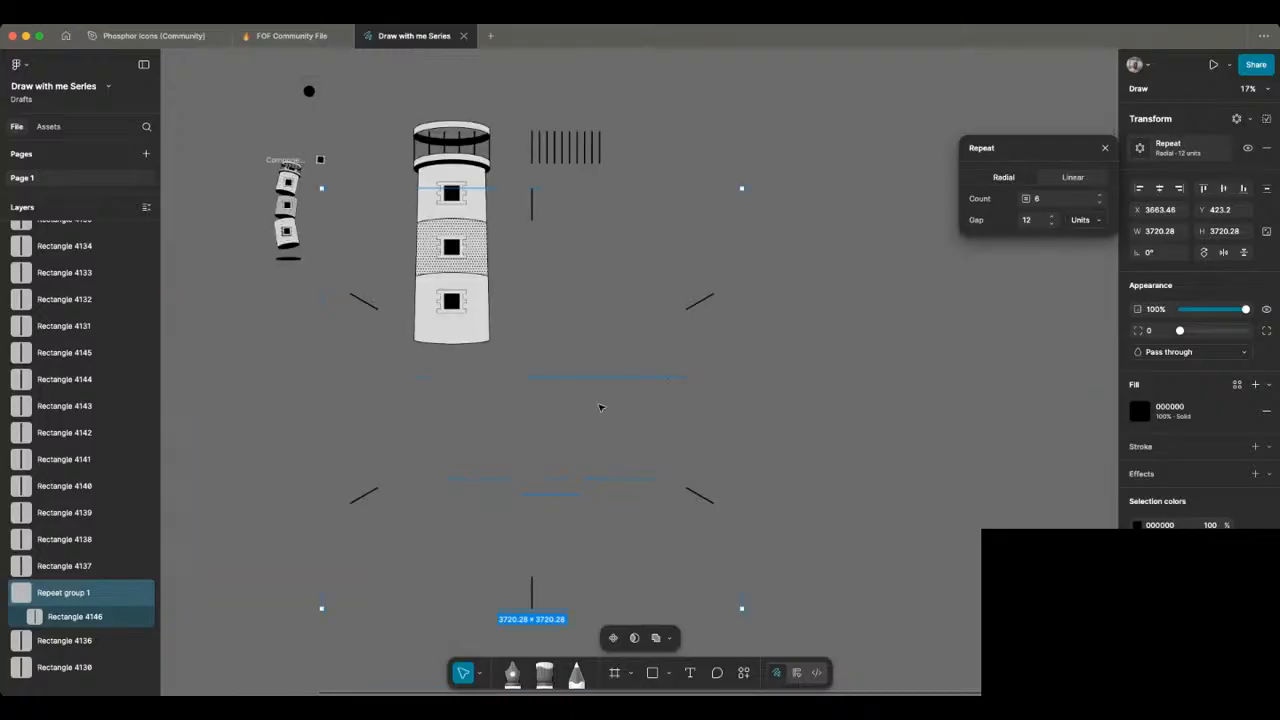
scroll(601, 408, right, 1)
click(1037, 223)
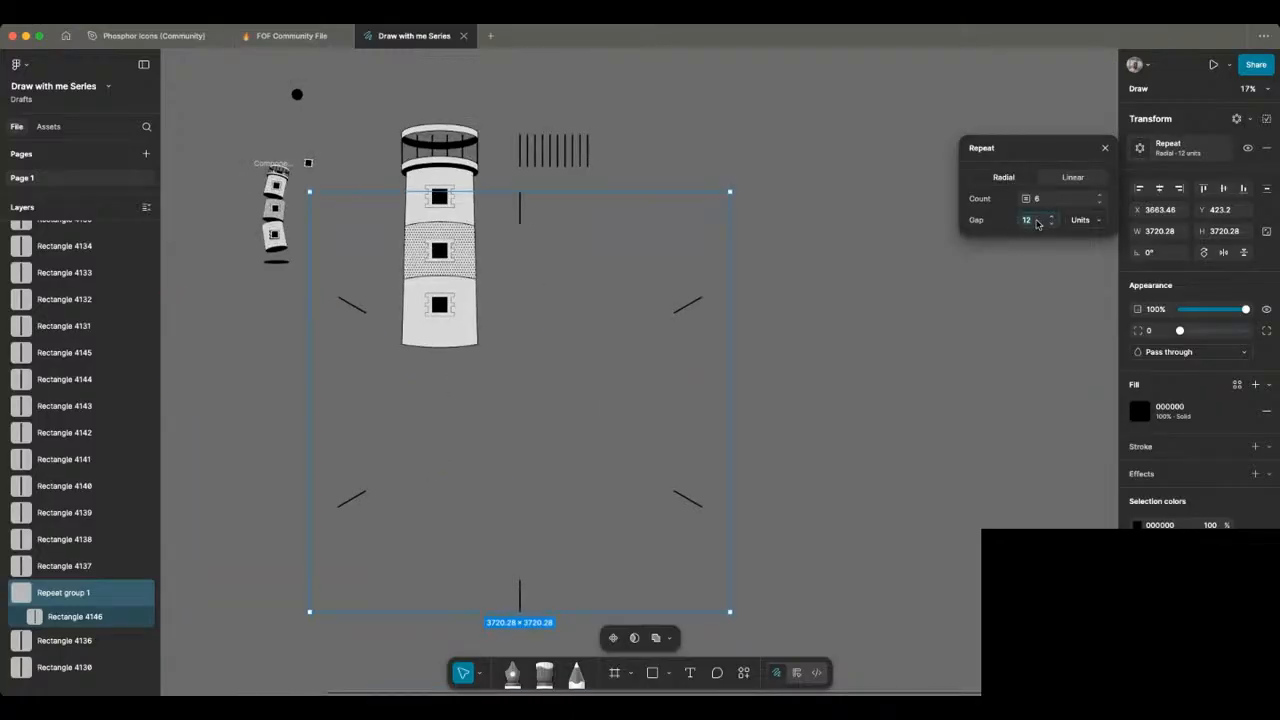
text(12)
key(Return)
key(super+z)
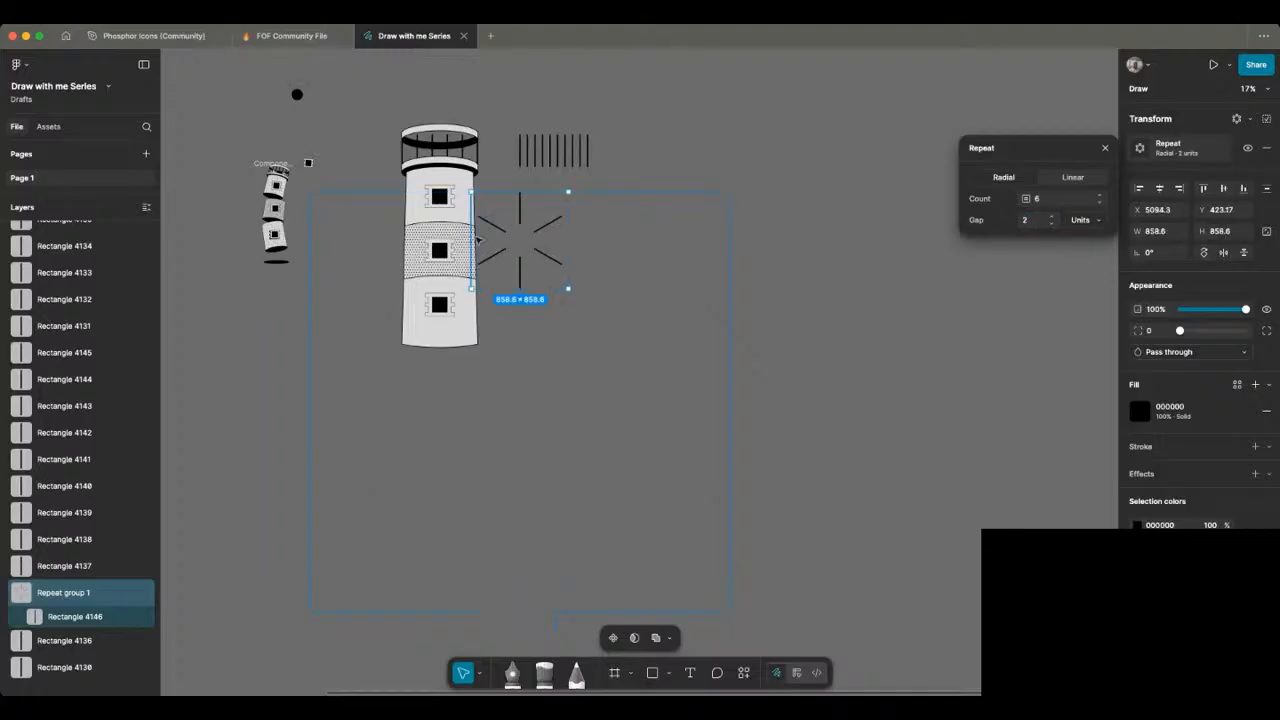
Step: Switch the repeat group to linear and back to radial to compare the two layouts
scroll(476, 238, up, 5)
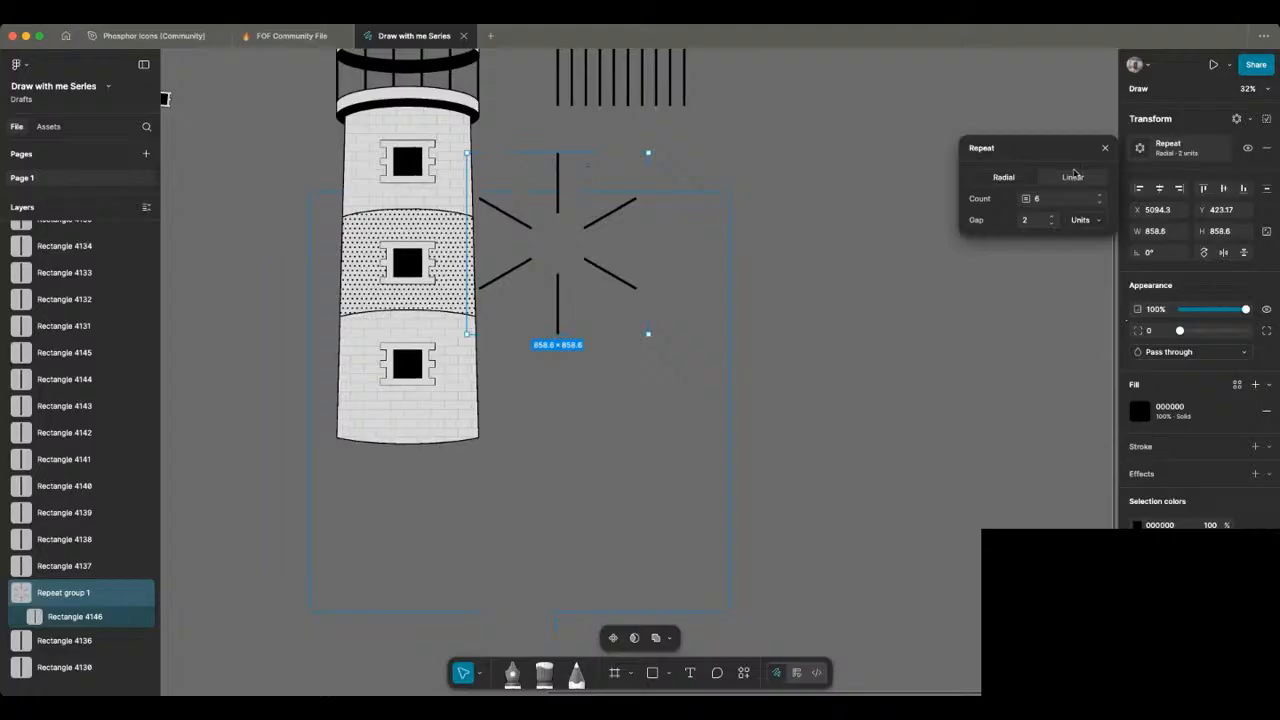
click(1074, 178)
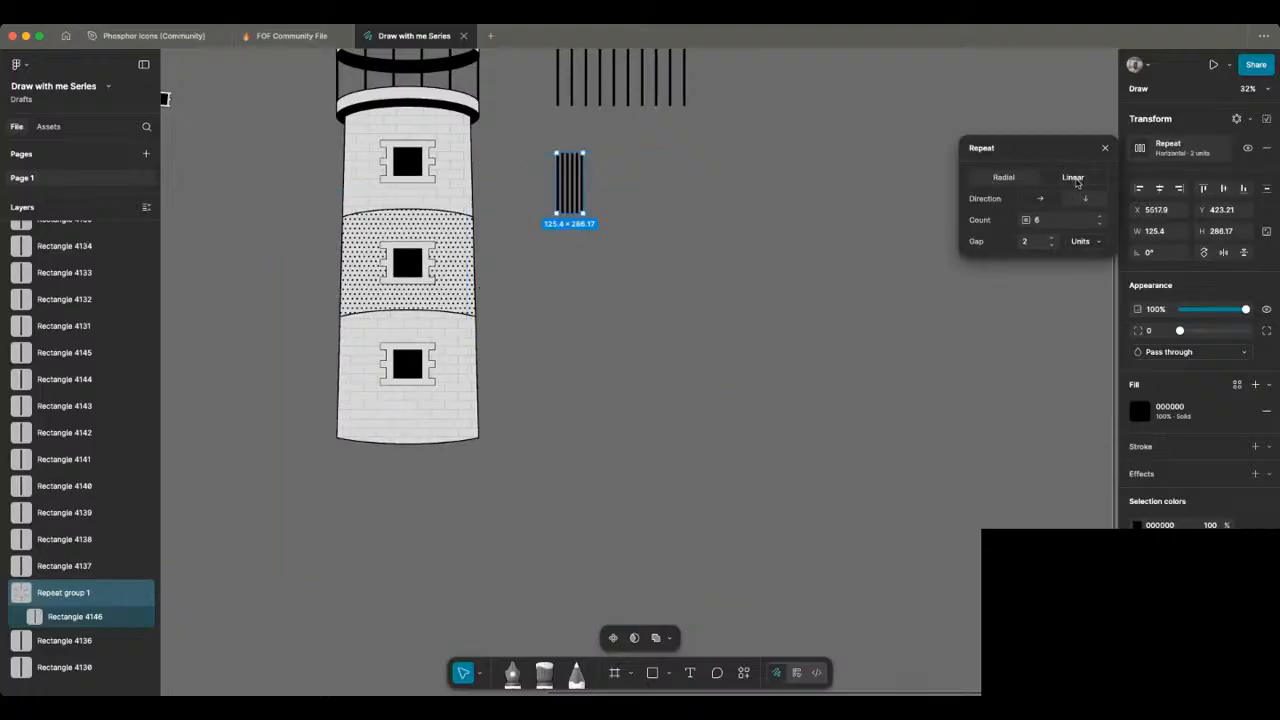
click(1037, 220)
click(1004, 177)
Step: Reduce the radial repeat's gap to 0.1 units and move the resulting star right and up beneath the row of bars
click(1052, 223)
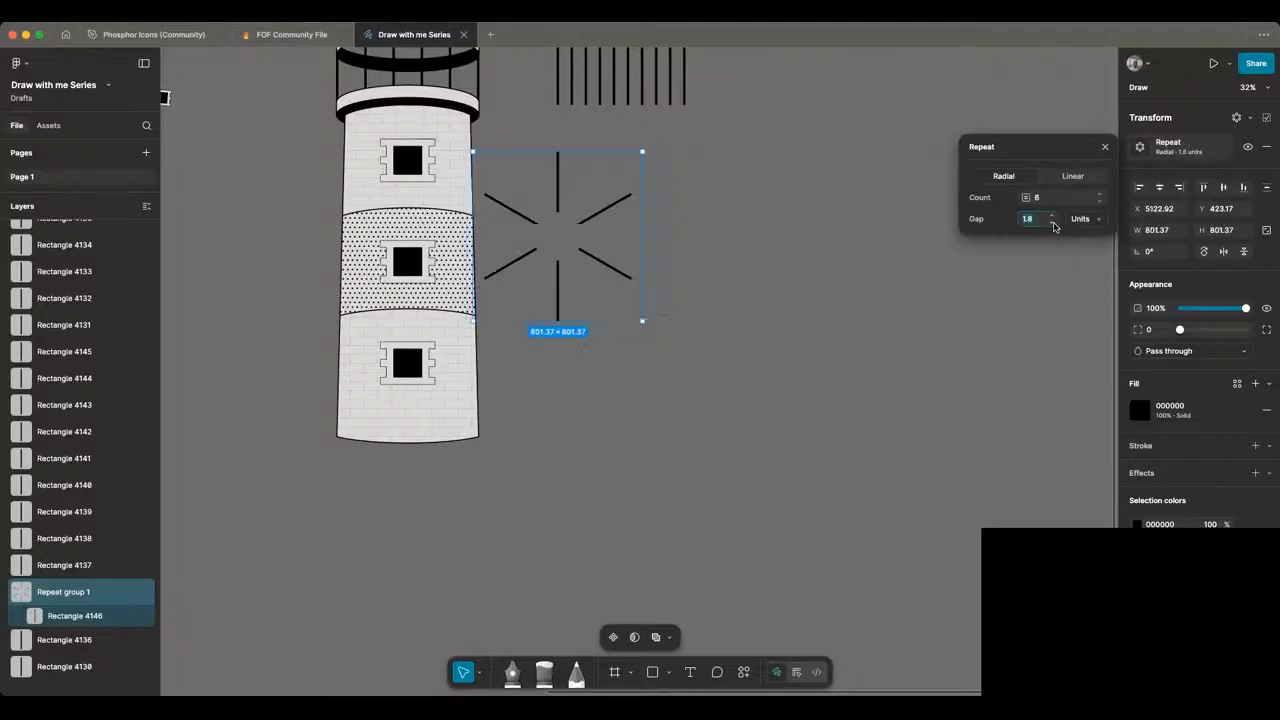
click(1052, 223)
click(1052, 223)
click(1052, 223)
click(1052, 223)
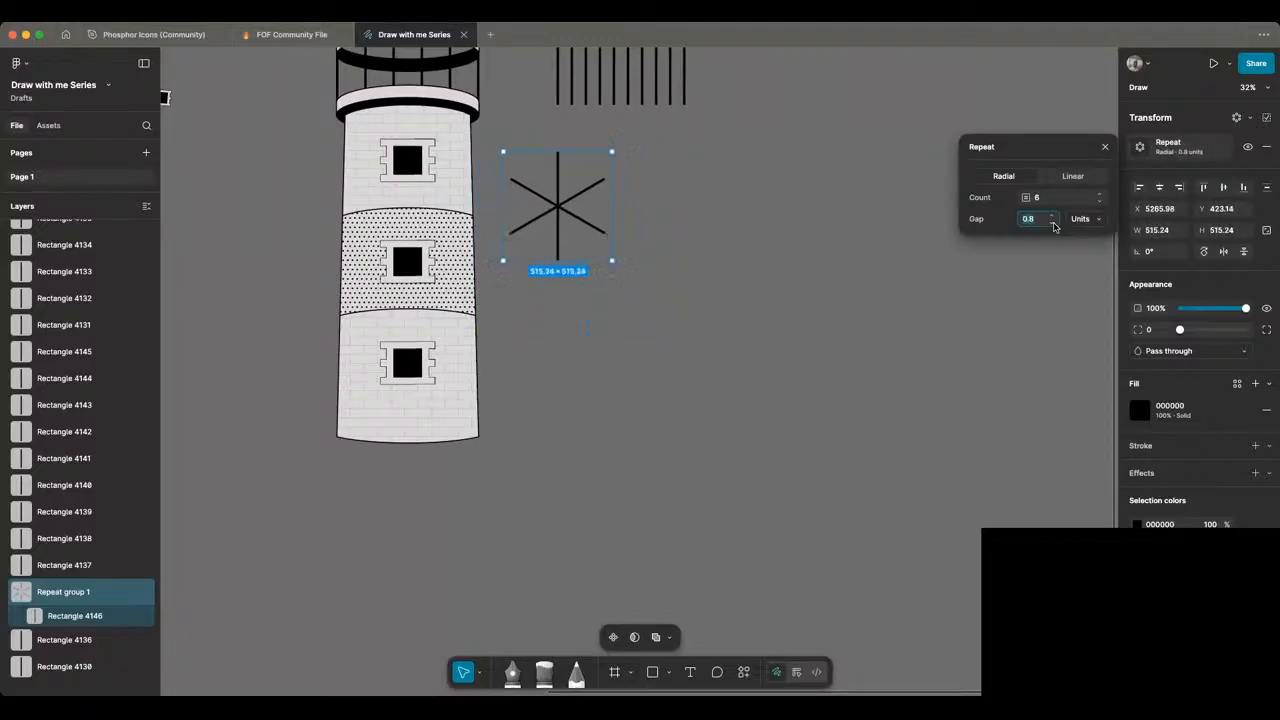
click(1052, 223)
click(1053, 226)
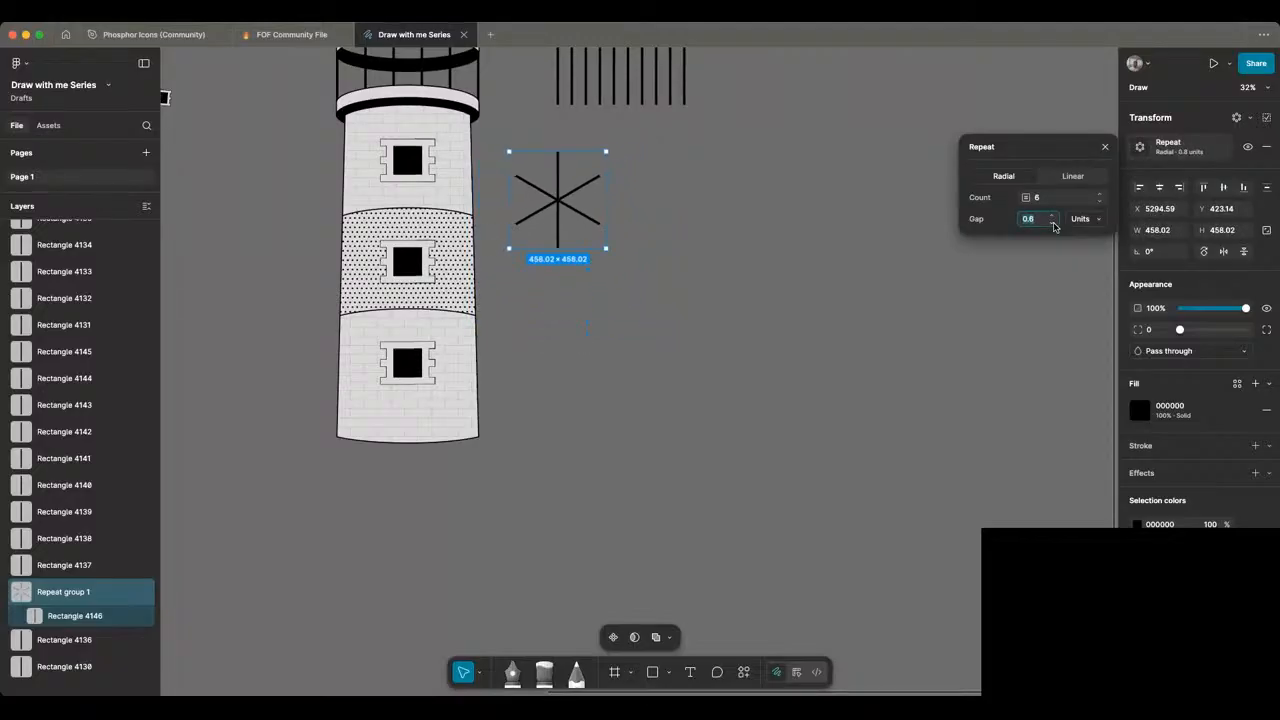
click(1053, 226)
click(1053, 226)
click(1053, 226)
click(1053, 226)
click(1053, 226)
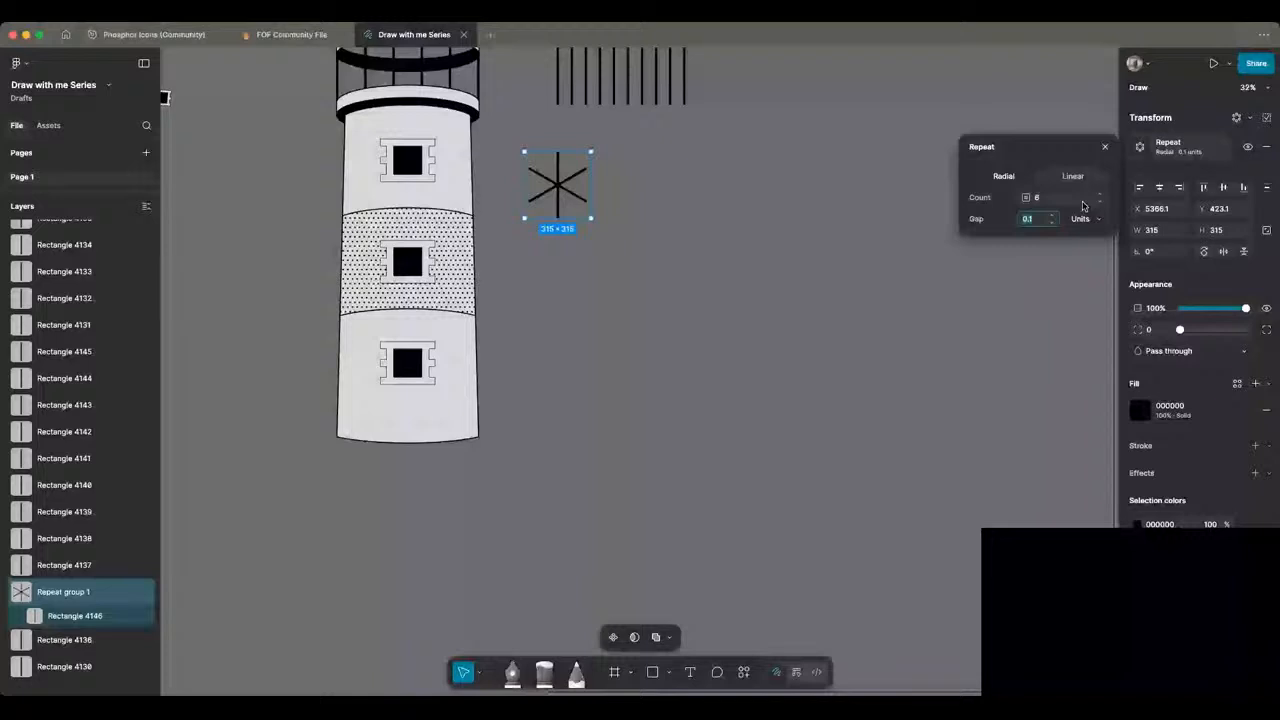
scroll(325, 238, up, 3)
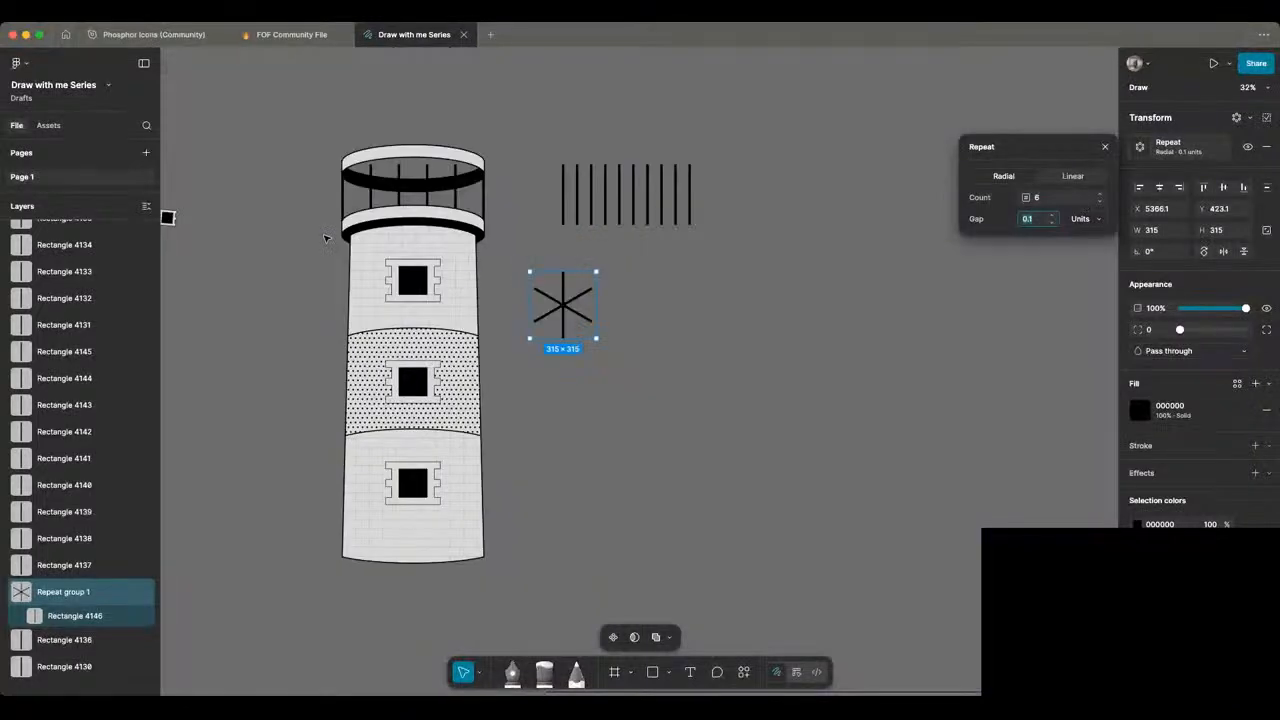
drag(578, 312, 631, 292)
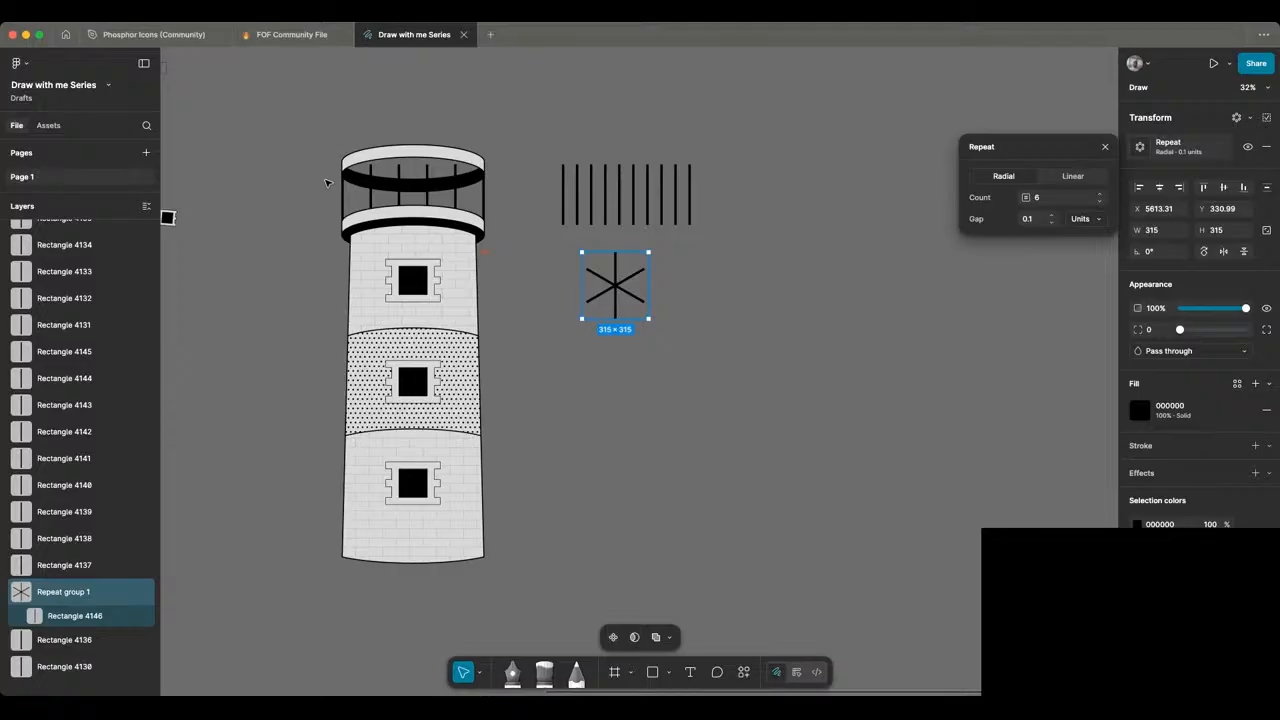
Step: Extend the four inner railing bars upward behind the upper ring, making them 354.3 units tall
scroll(447, 188, up, 2)
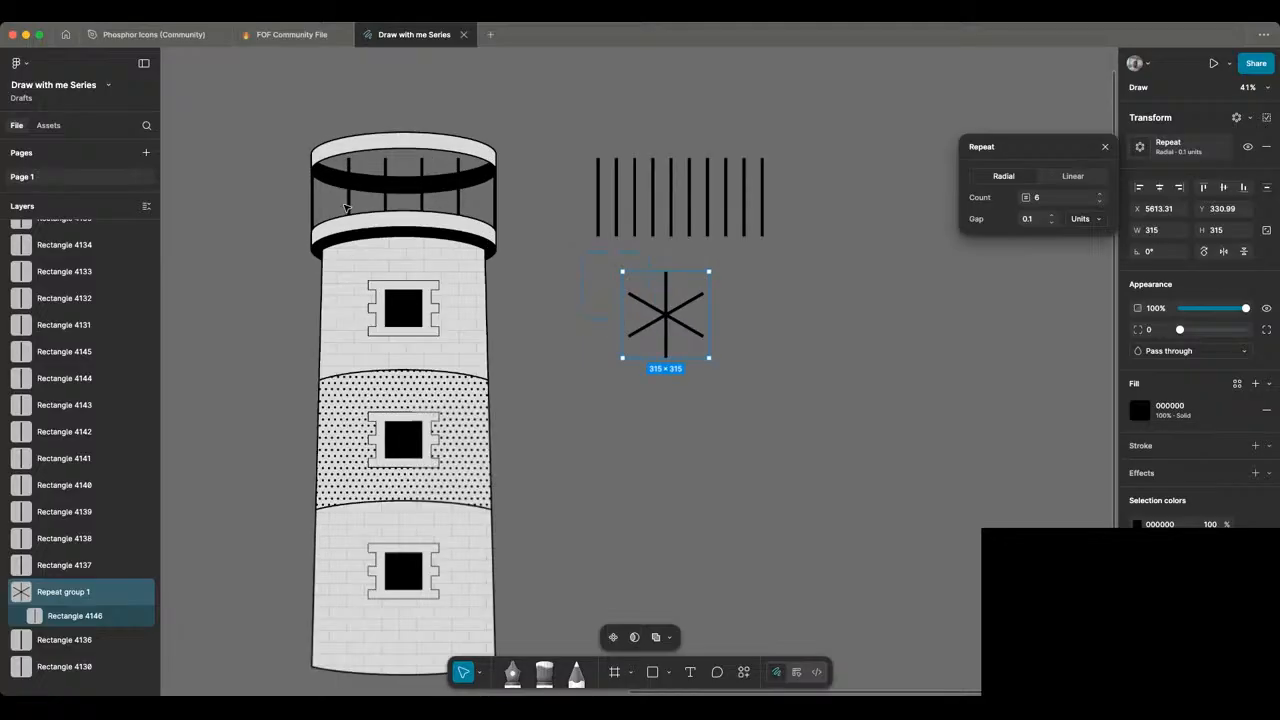
scroll(345, 207, up, 3)
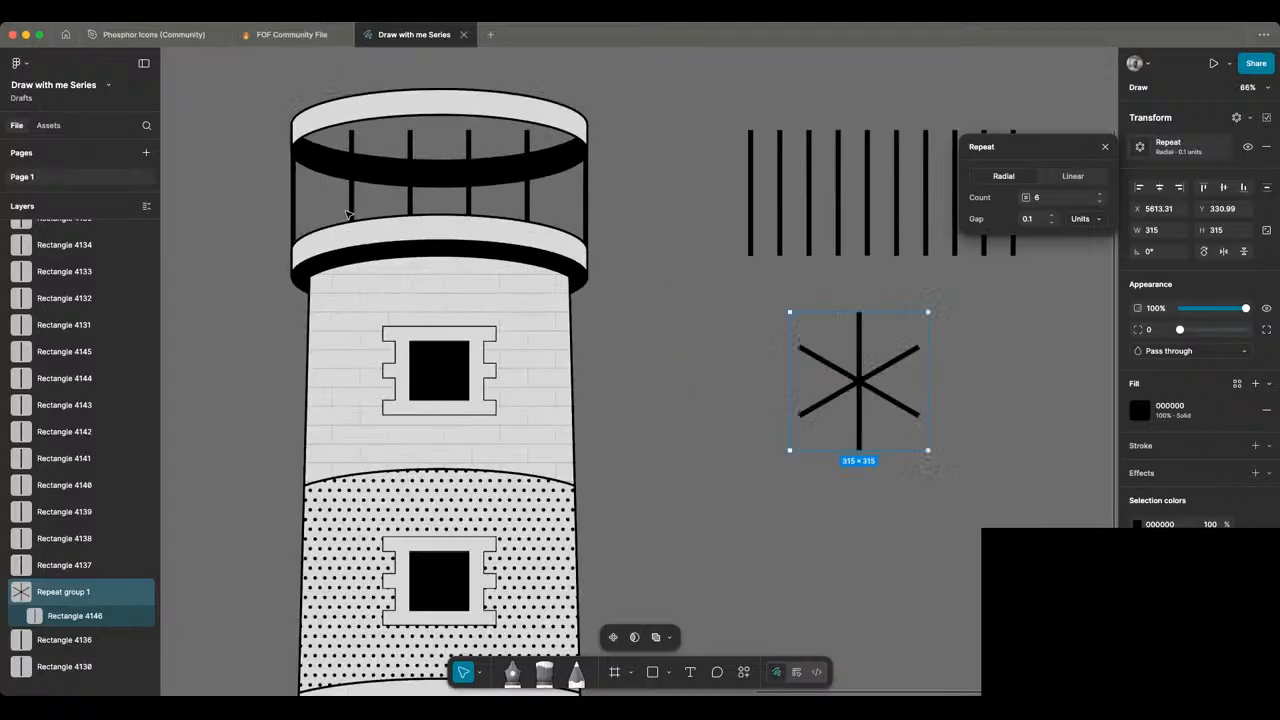
click(352, 143)
click(275, 186)
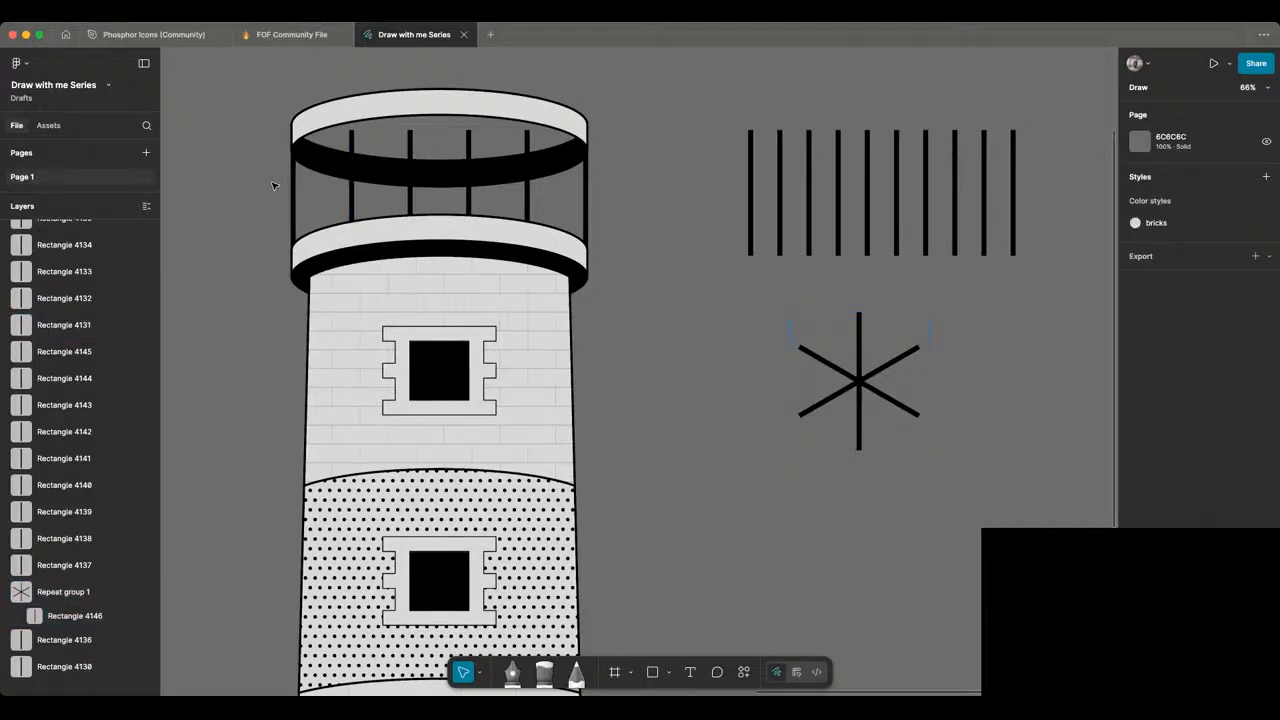
click(353, 145)
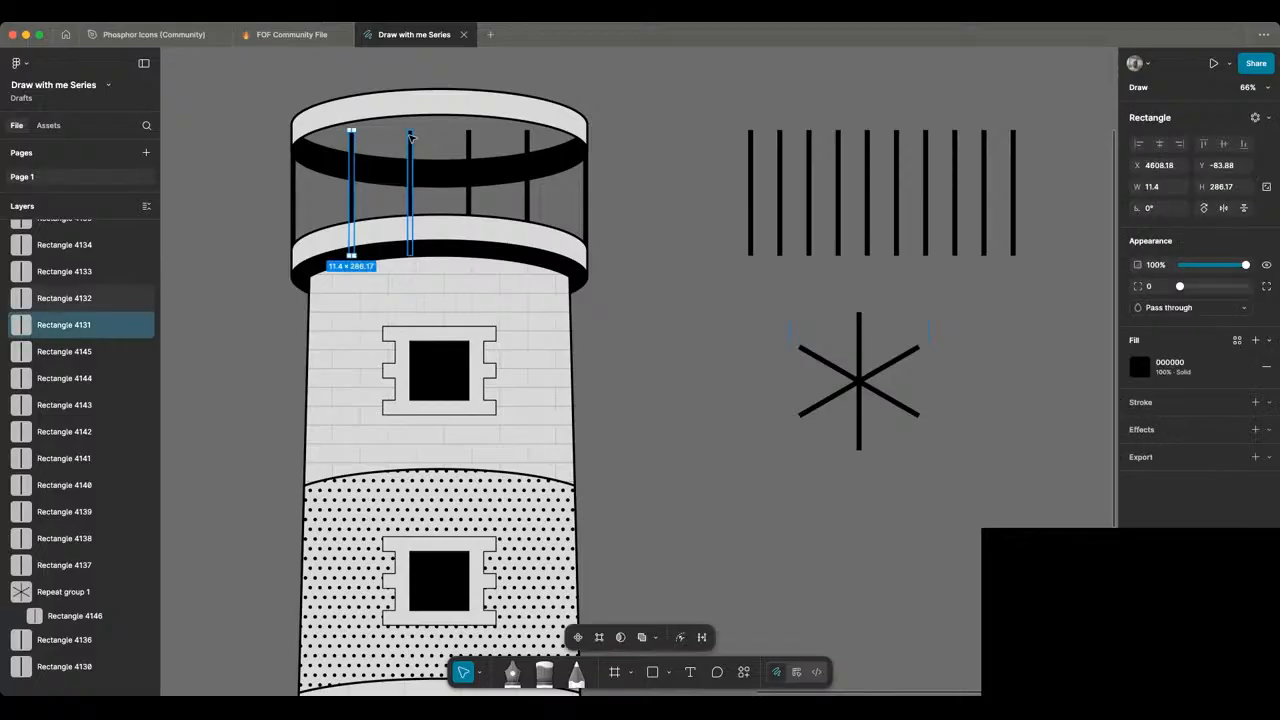
shift+click(411, 140)
shift+click(469, 143)
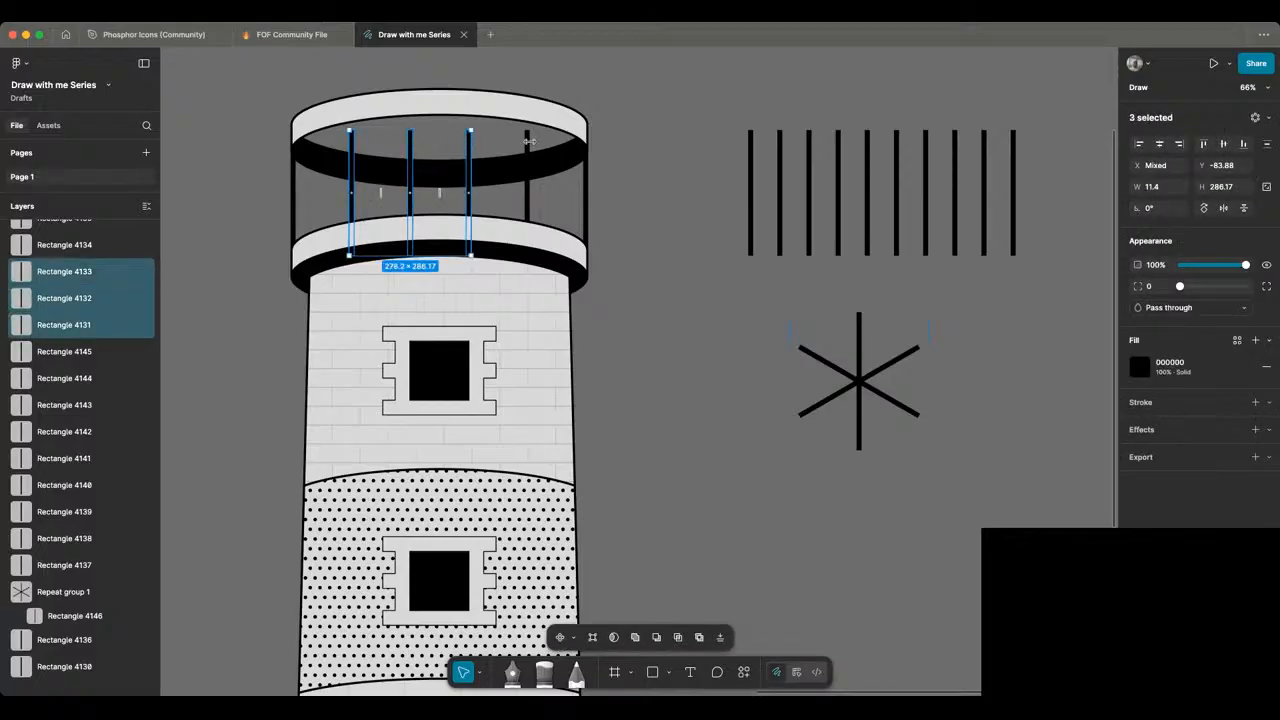
shift+click(527, 140)
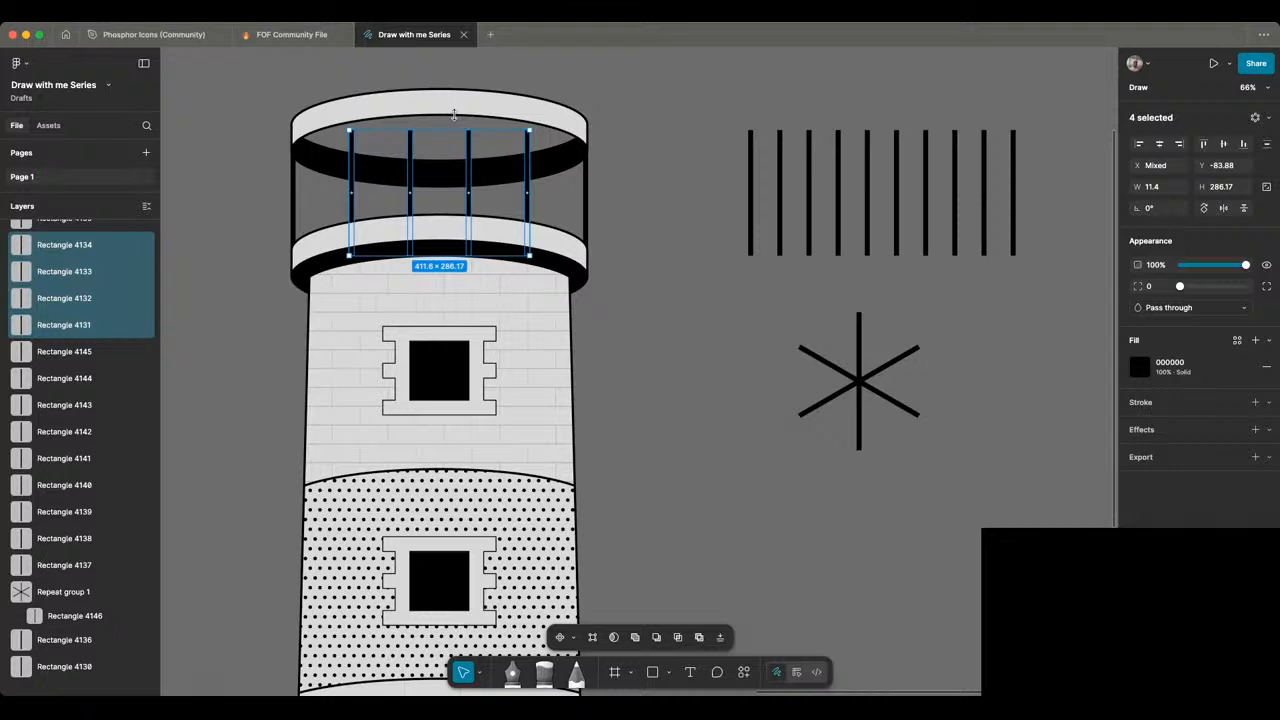
drag(454, 116, 455, 100)
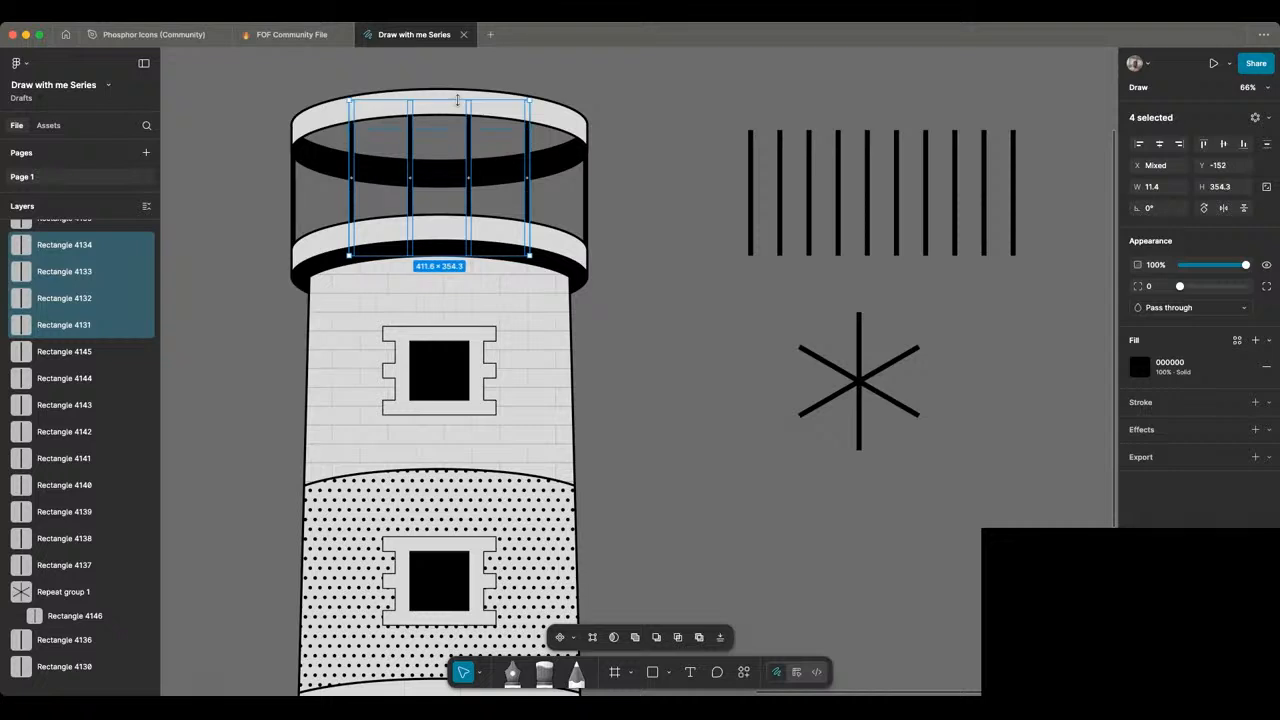
click(589, 74)
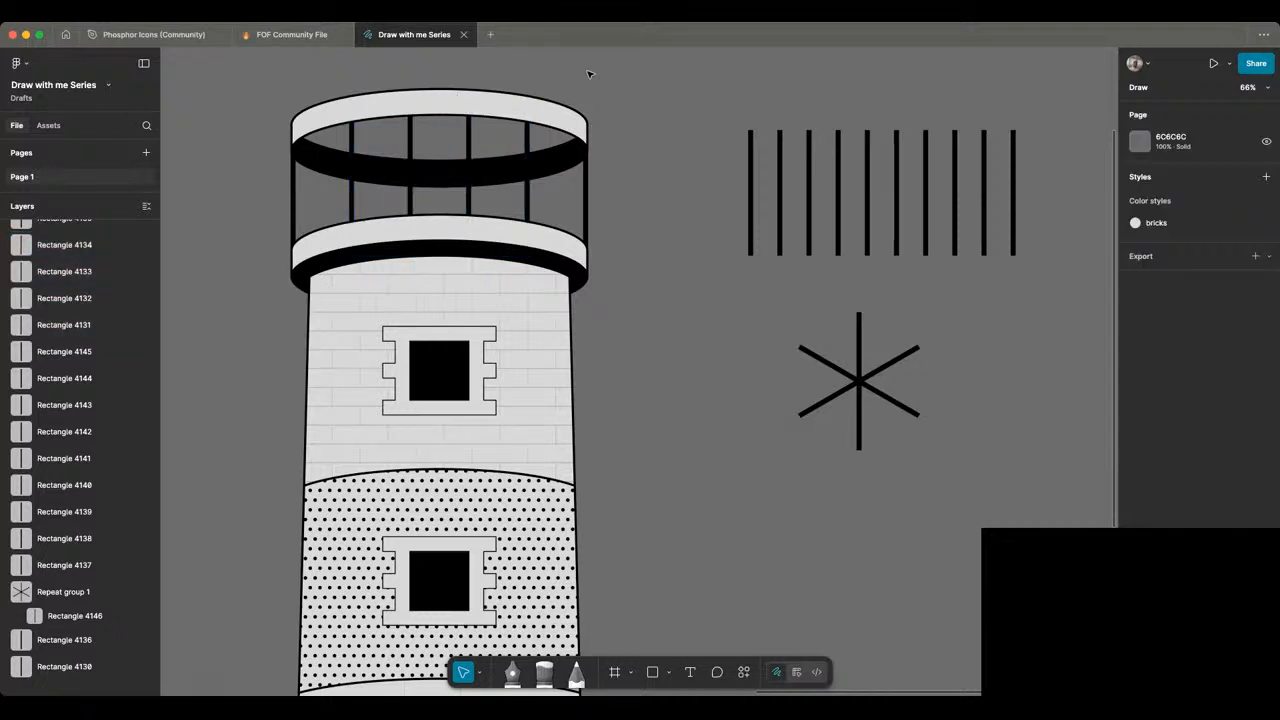
Step: Examine how the balcony and the area behind its railing are drawn on the tilted reference lighthouse
scroll(589, 74, down, 5)
scroll(467, 151, up, 5)
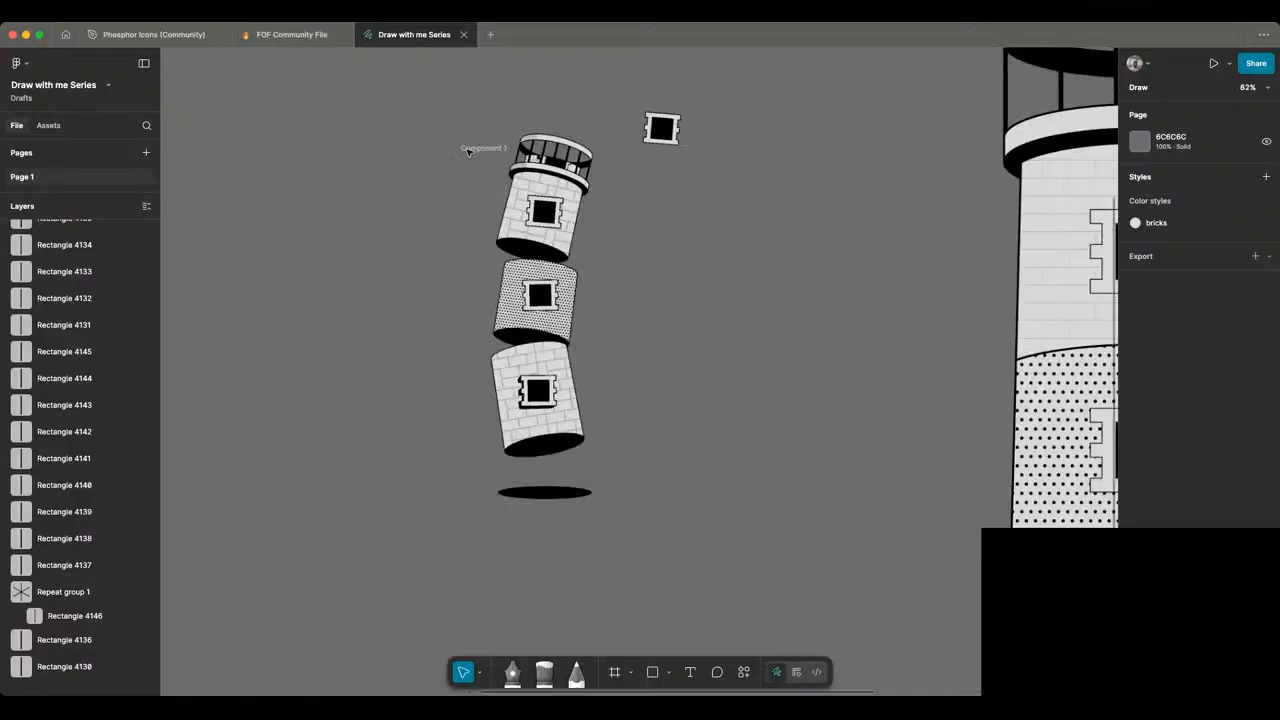
scroll(467, 151, up, 5)
scroll(619, 168, down, 5)
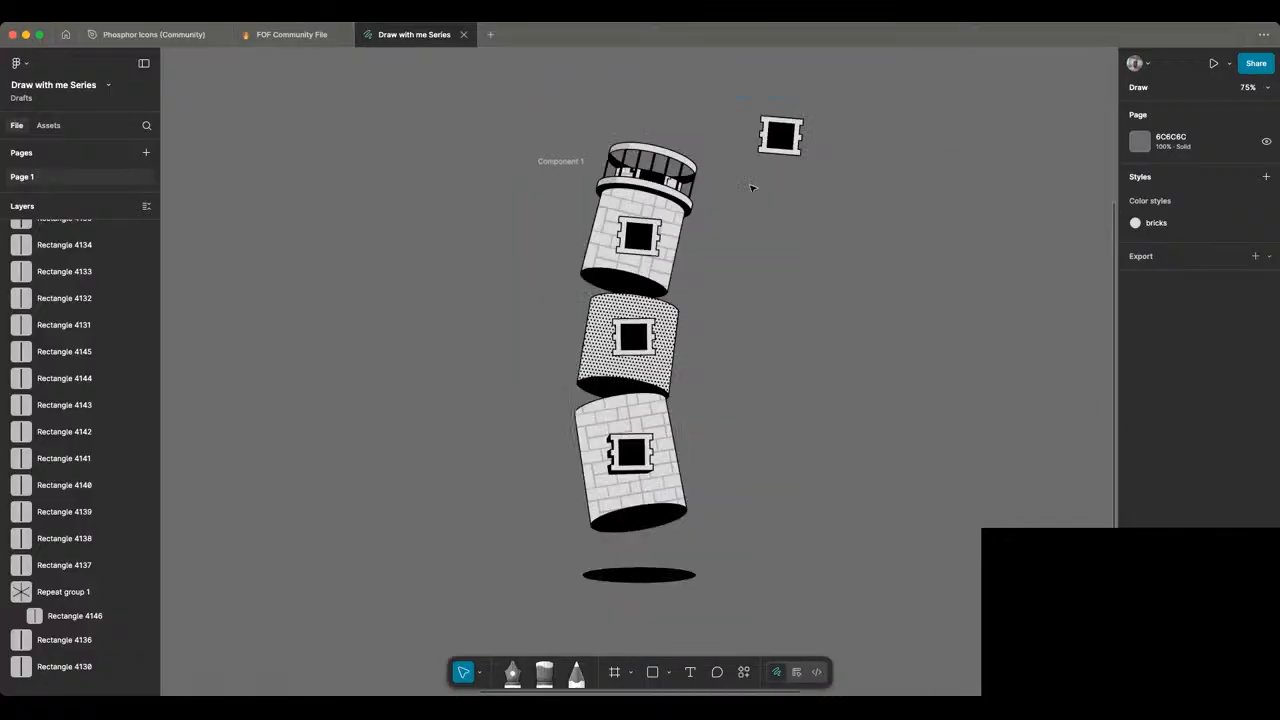
scroll(753, 188, right, 4)
scroll(753, 188, left, 2)
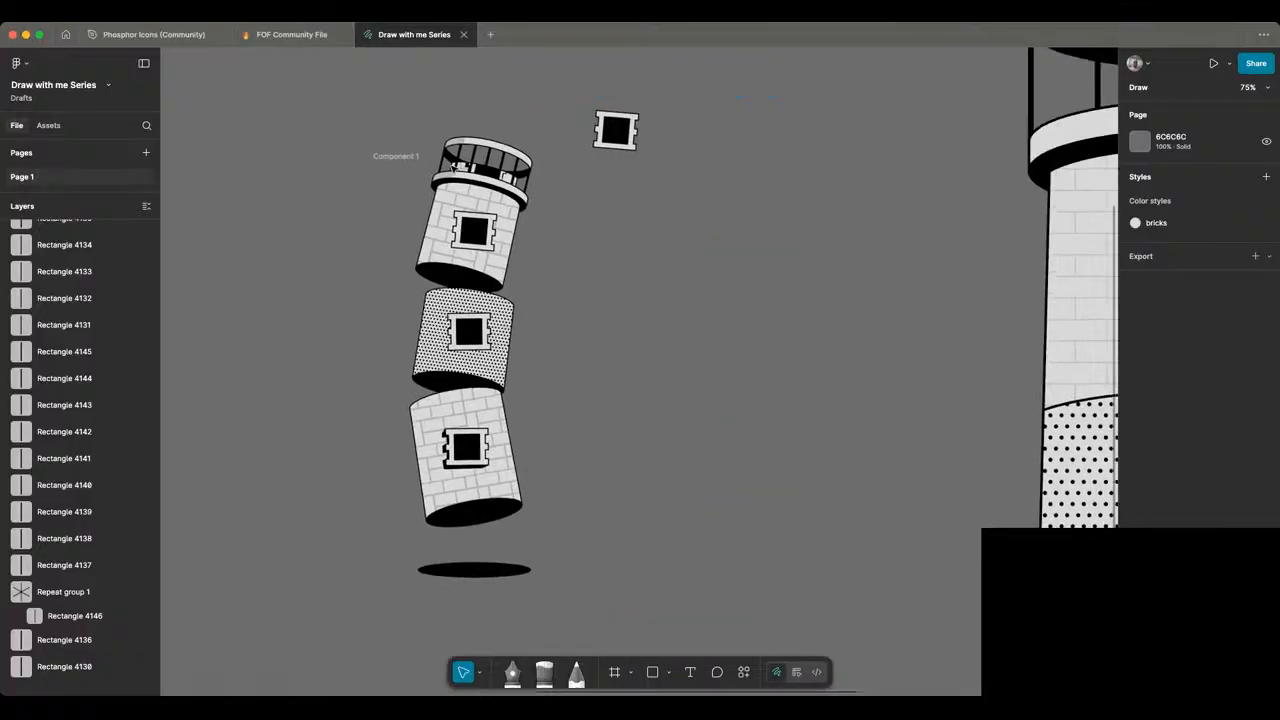
scroll(453, 167, up, 5)
scroll(453, 168, up, 2)
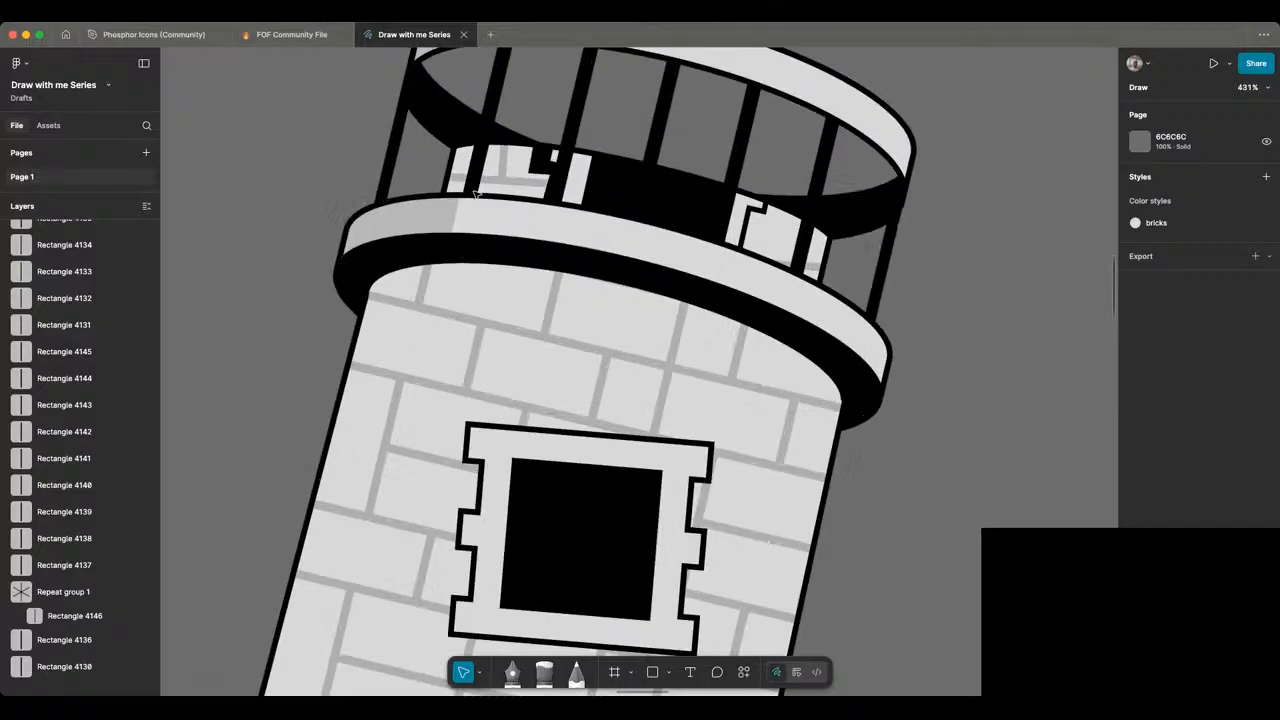
Step: Duplicate the lower balcony ring just above itself, send the copy to the back and scale it proportionally to about 451 × 149 units
scroll(476, 195, down, 10)
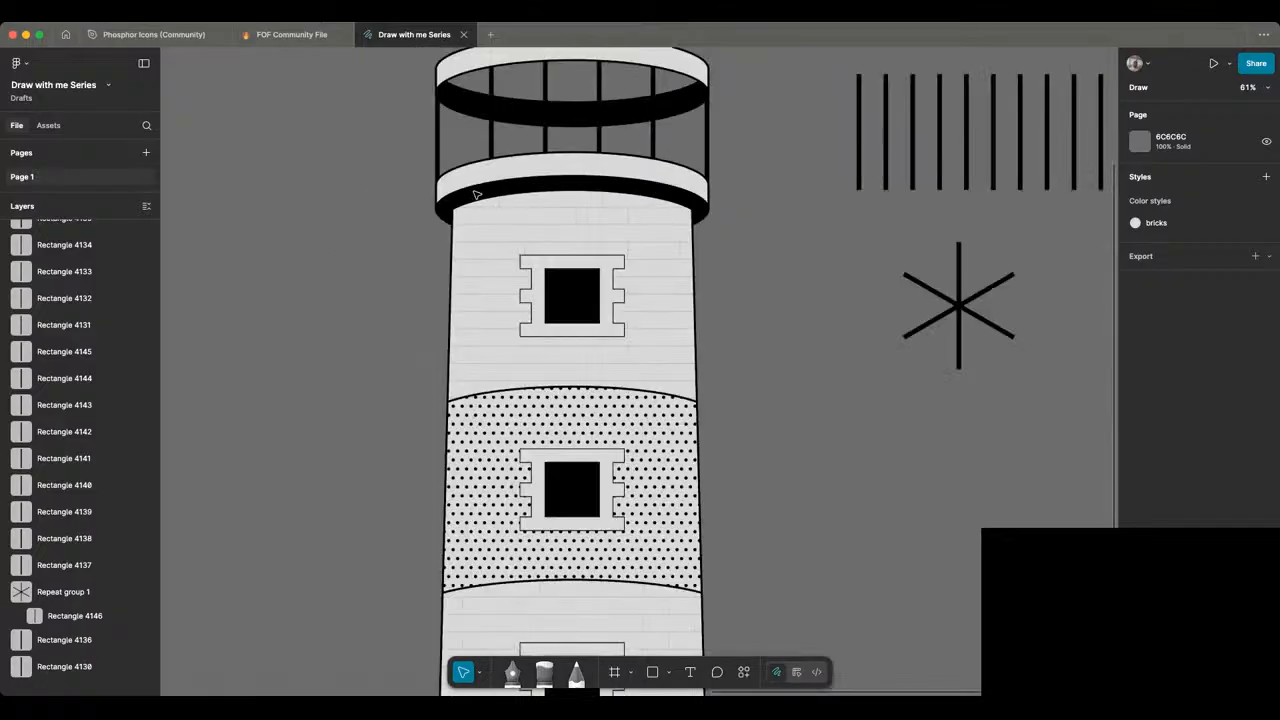
scroll(476, 195, right, 3)
scroll(440, 196, left, 3)
scroll(440, 196, down, 1)
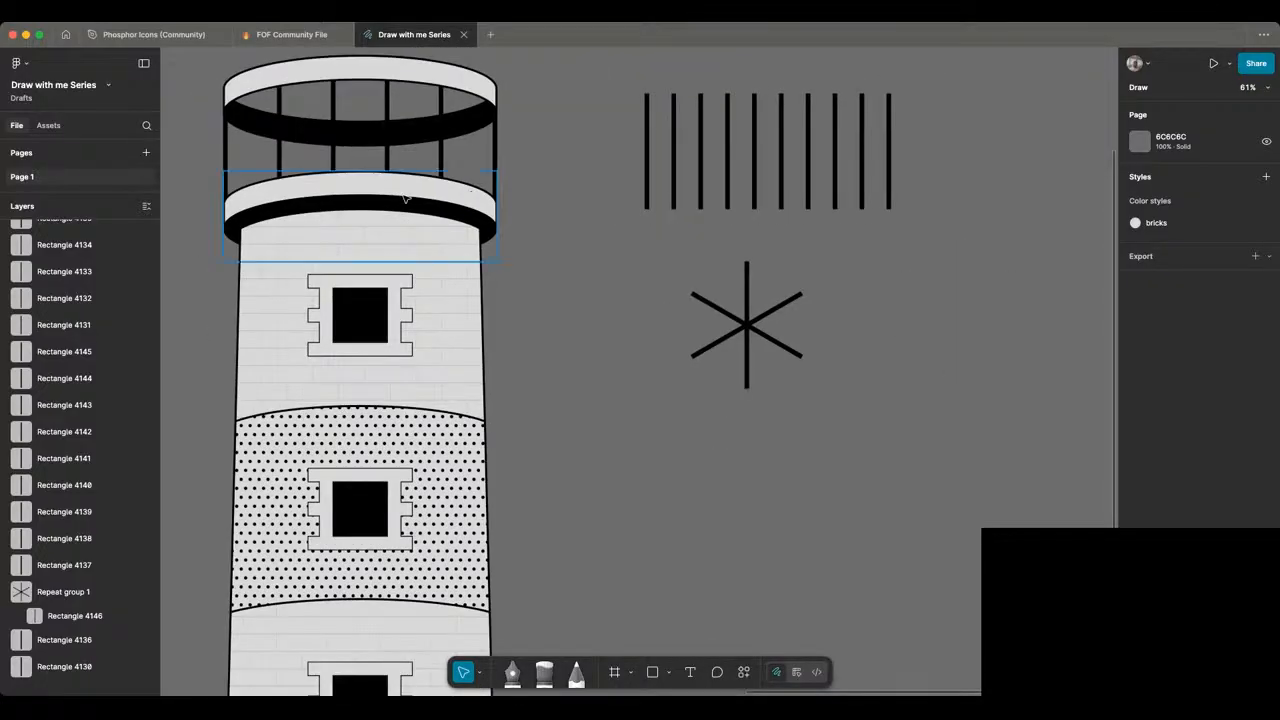
click(405, 198)
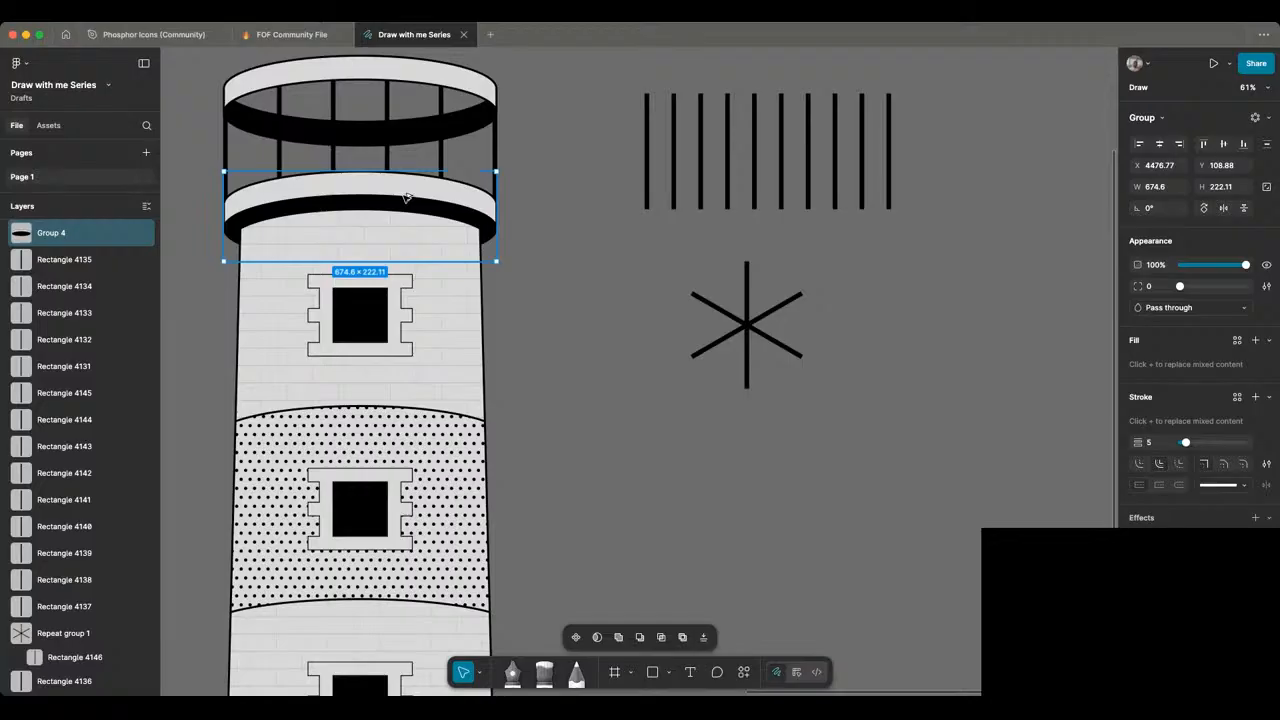
drag(405, 198, 408, 164)
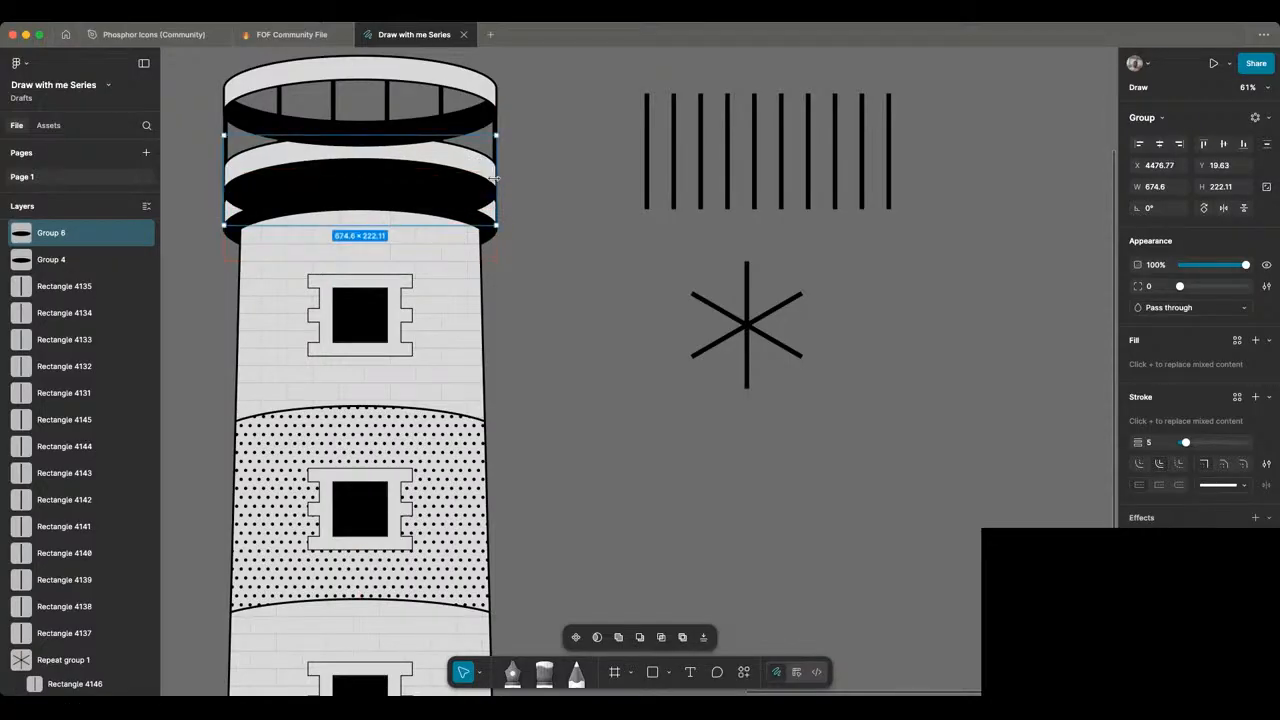
key(alt)
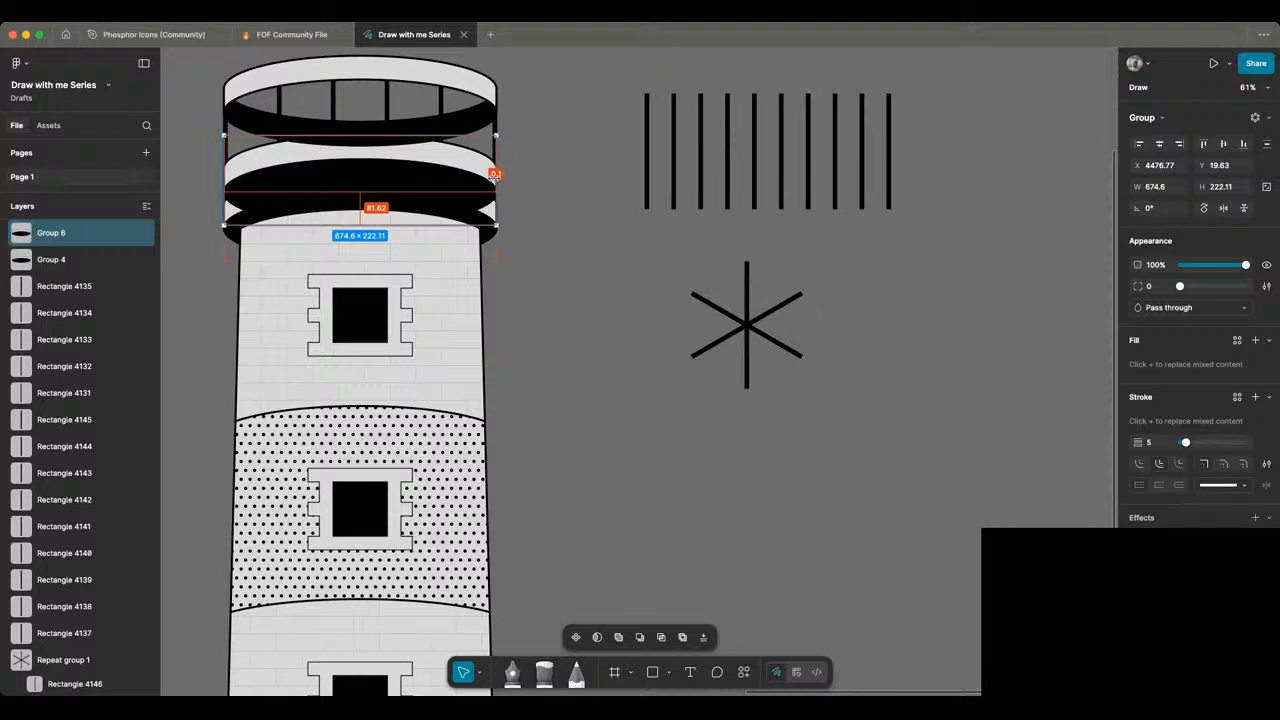
key(super+alt+bracketleft)
drag(495, 174, 450, 168)
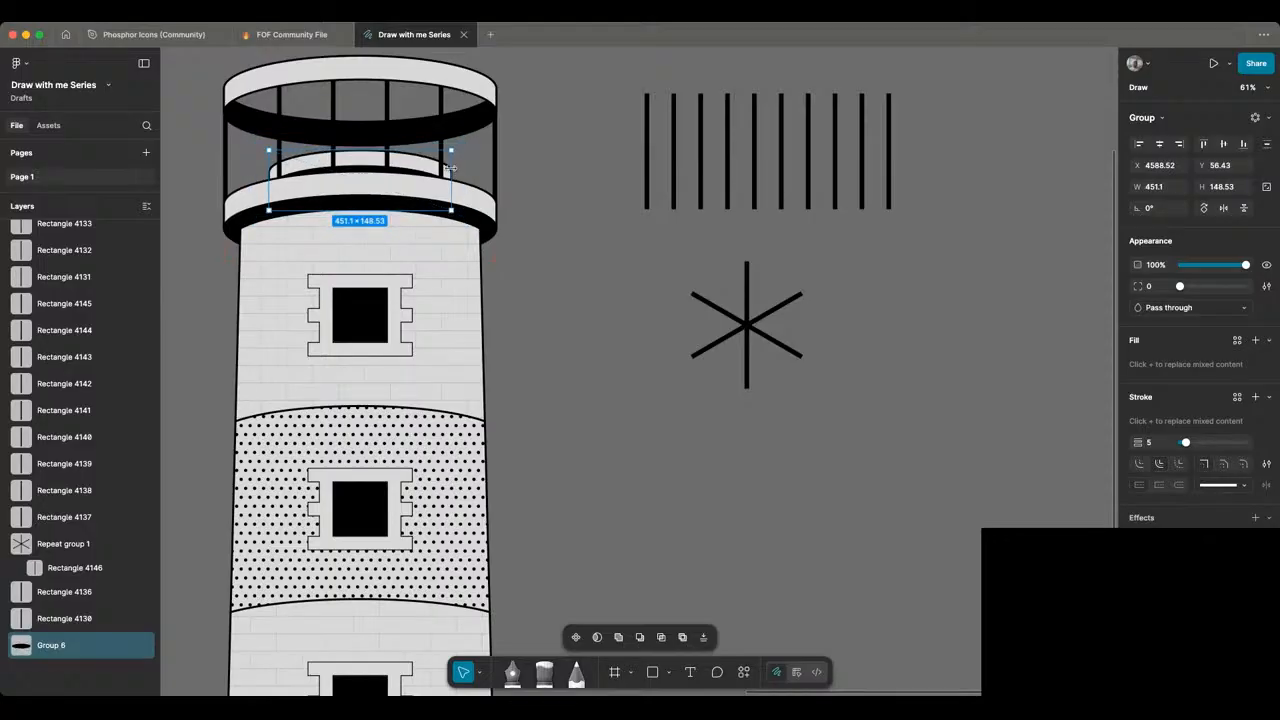
Step: Nudge the small ring behind the railing down 15 units, to Y 71.43, and deselect it
key(Down)
key(Down)
key(Down)
key(Down)
key(Down)
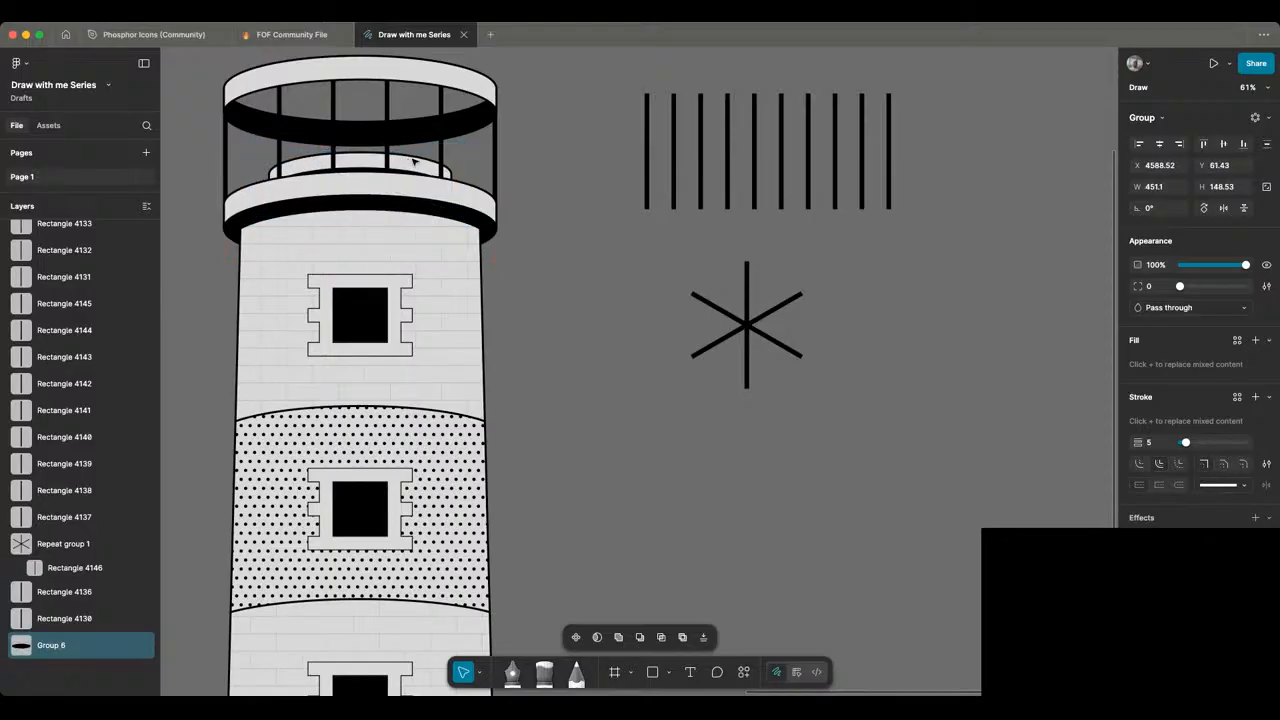
key(Down)
key(Down)
key(Down)
key(Down)
key(Down)
key(Down)
key(Down)
key(Down)
key(Down)
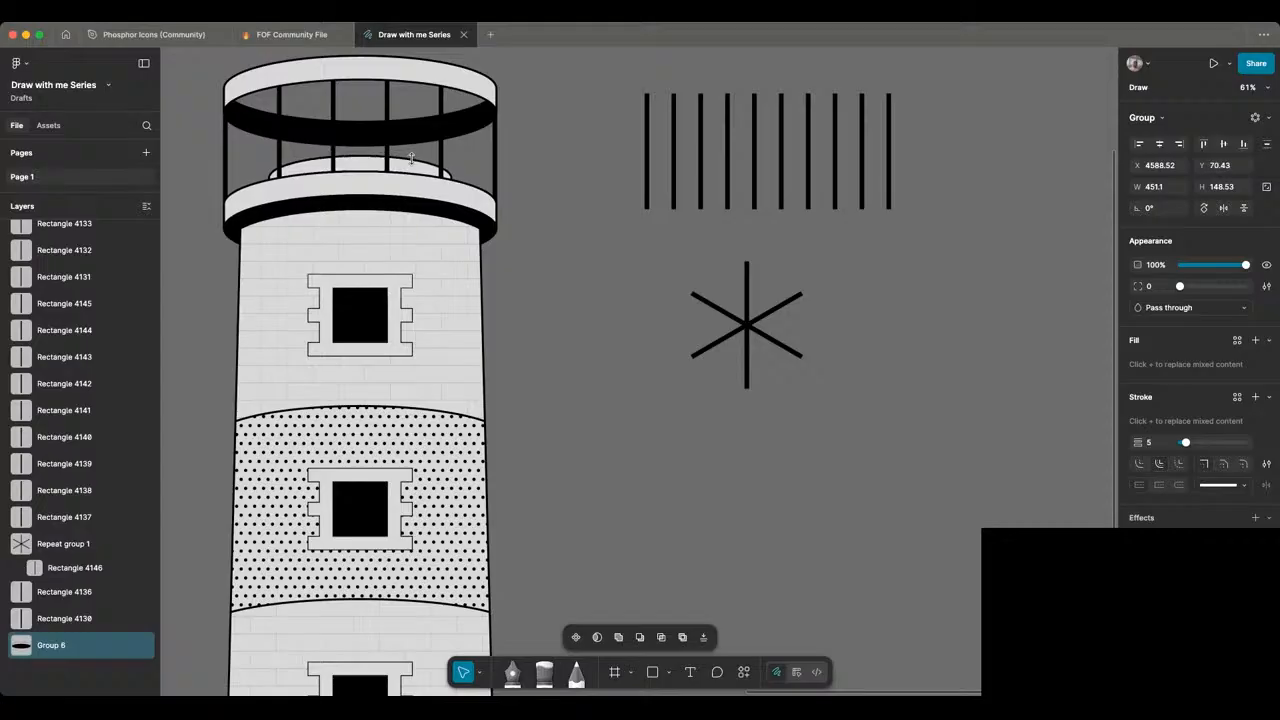
key(Down)
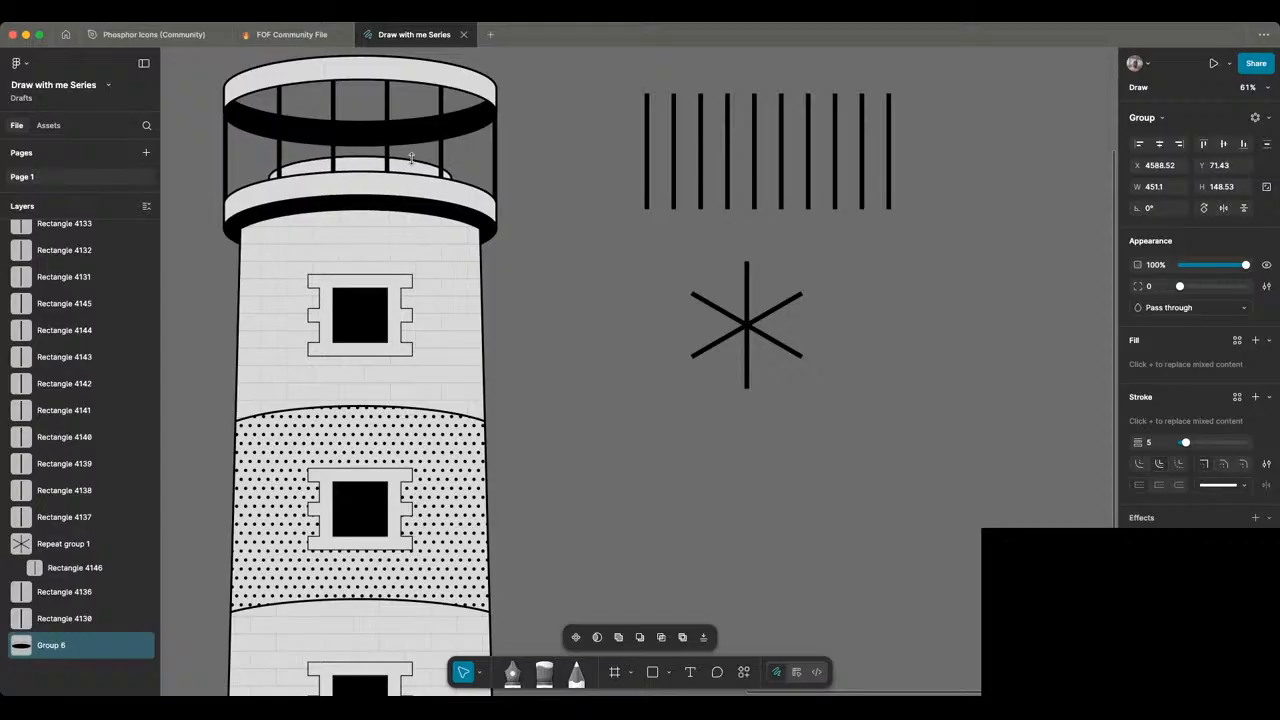
click(540, 220)
Step: Move the row of practice bars and the radial star together into the gap between the reference lighthouse and the tower
scroll(510, 216, down, 2)
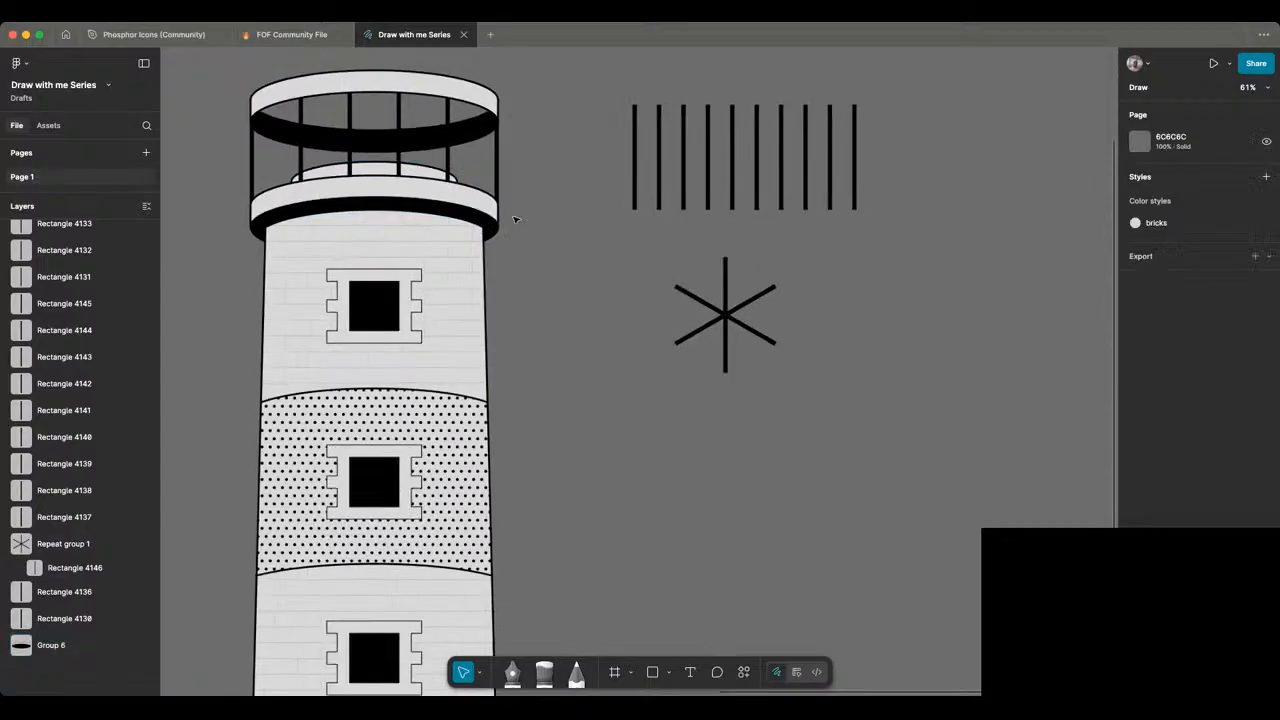
scroll(510, 220, down, 5)
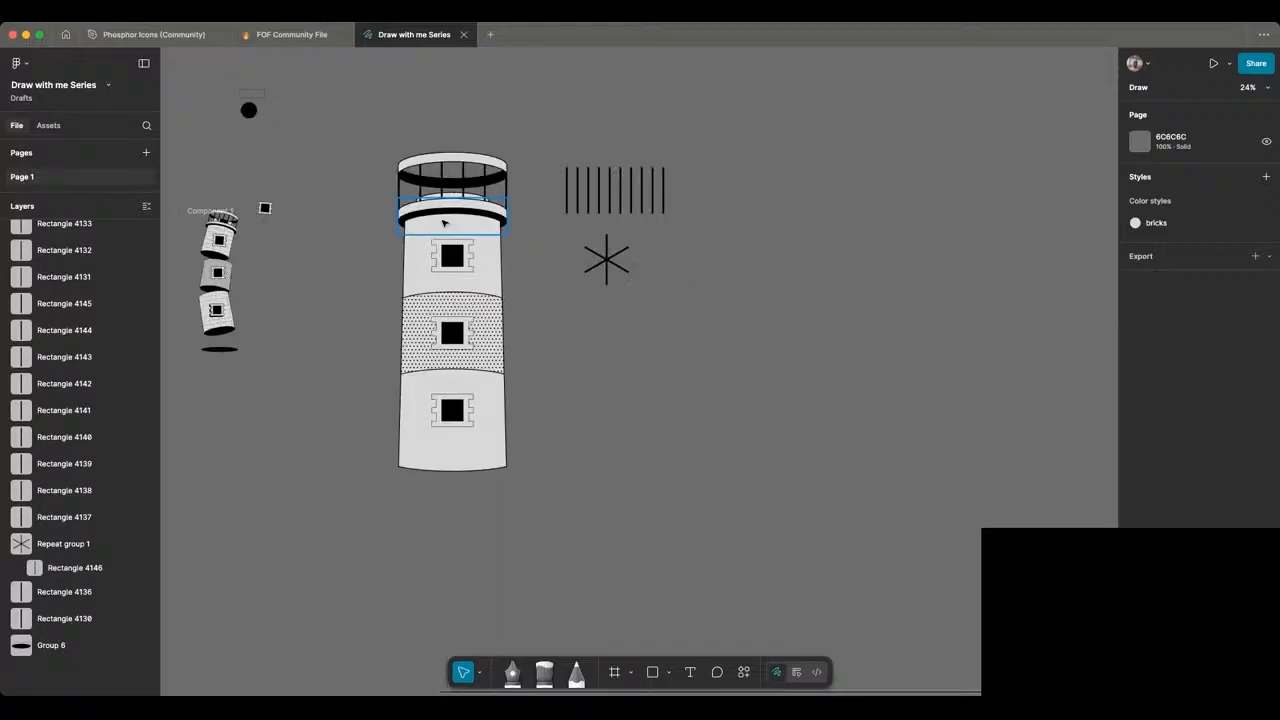
scroll(196, 223, up, 5)
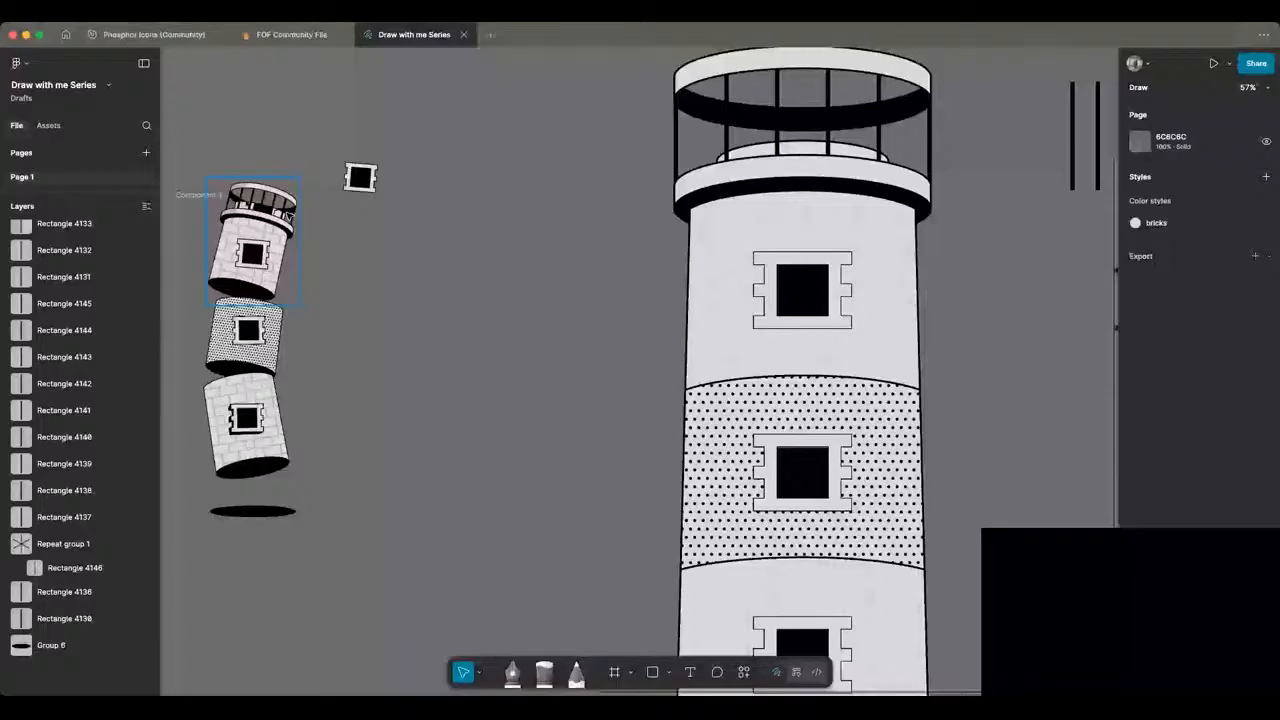
scroll(237, 210, down, 5)
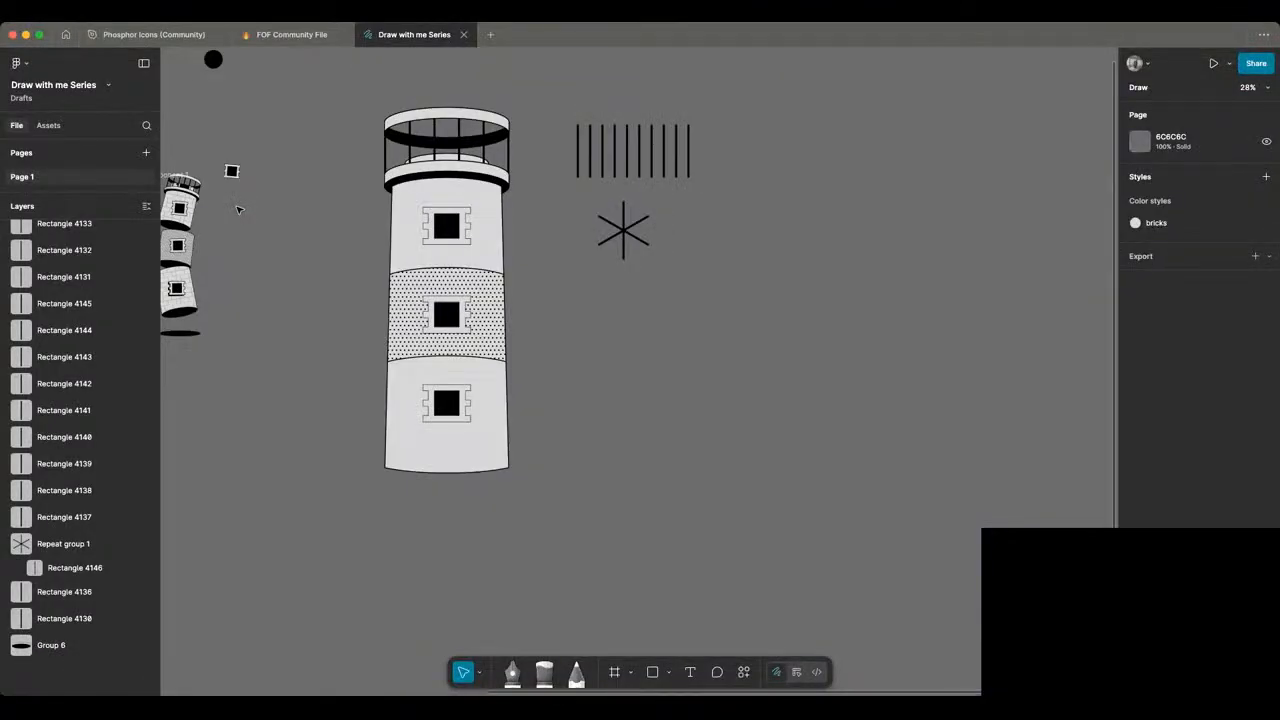
scroll(237, 210, left, 1)
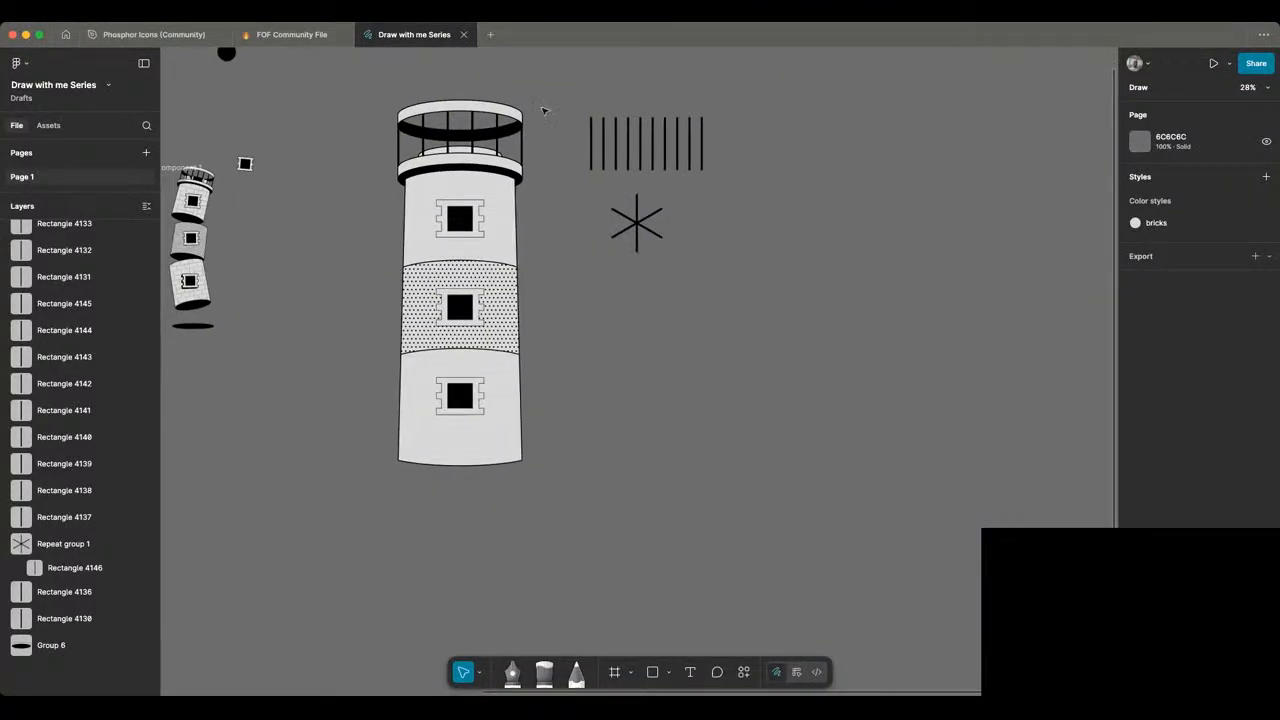
drag(543, 108, 767, 306)
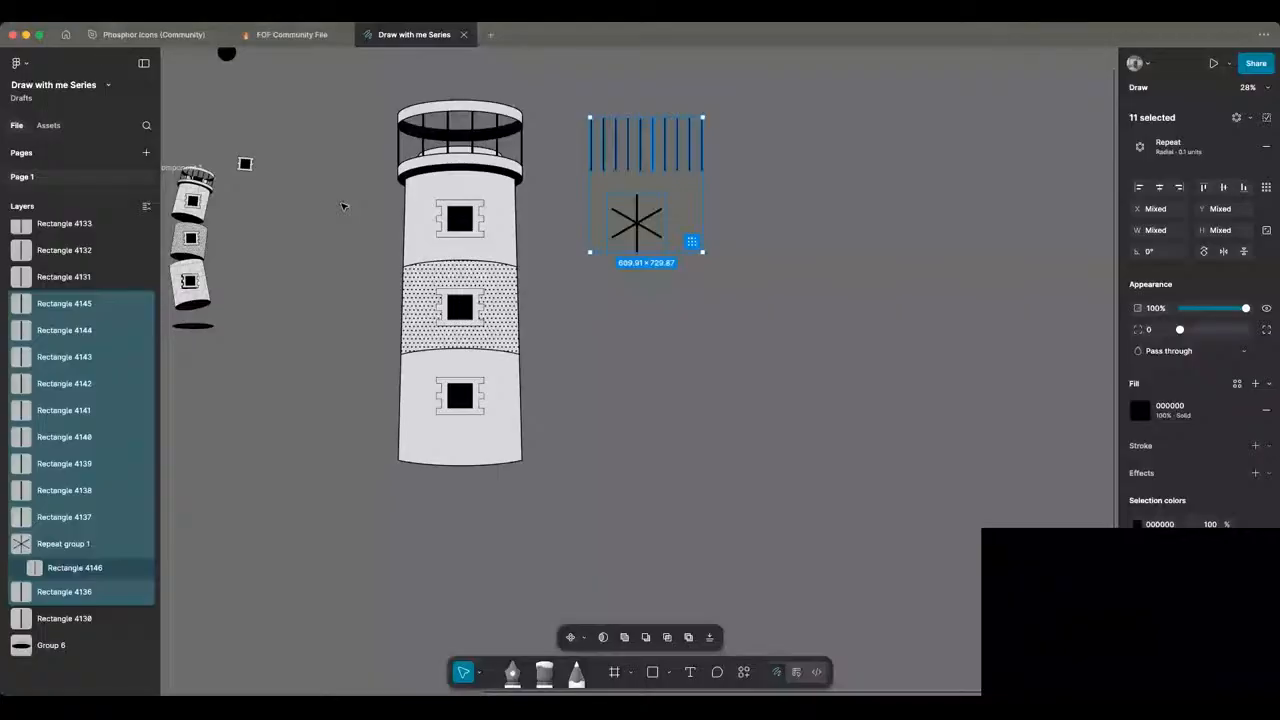
drag(654, 162, 318, 208)
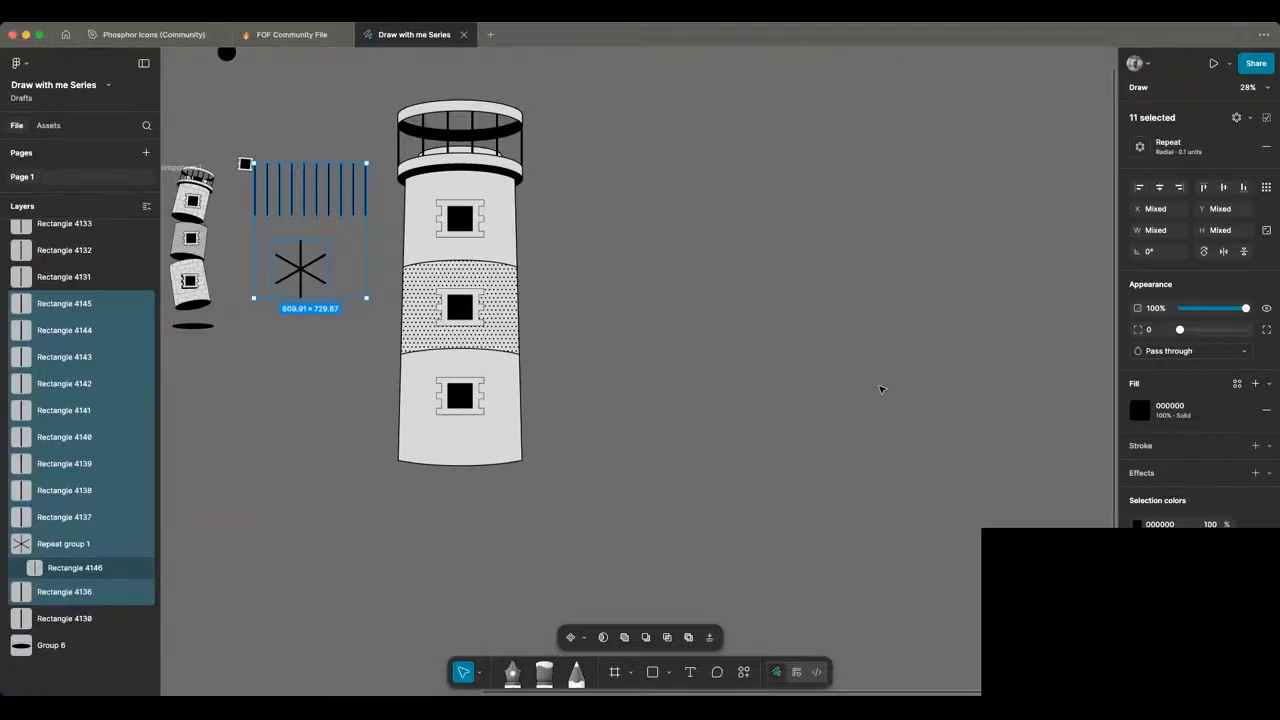
click(592, 502)
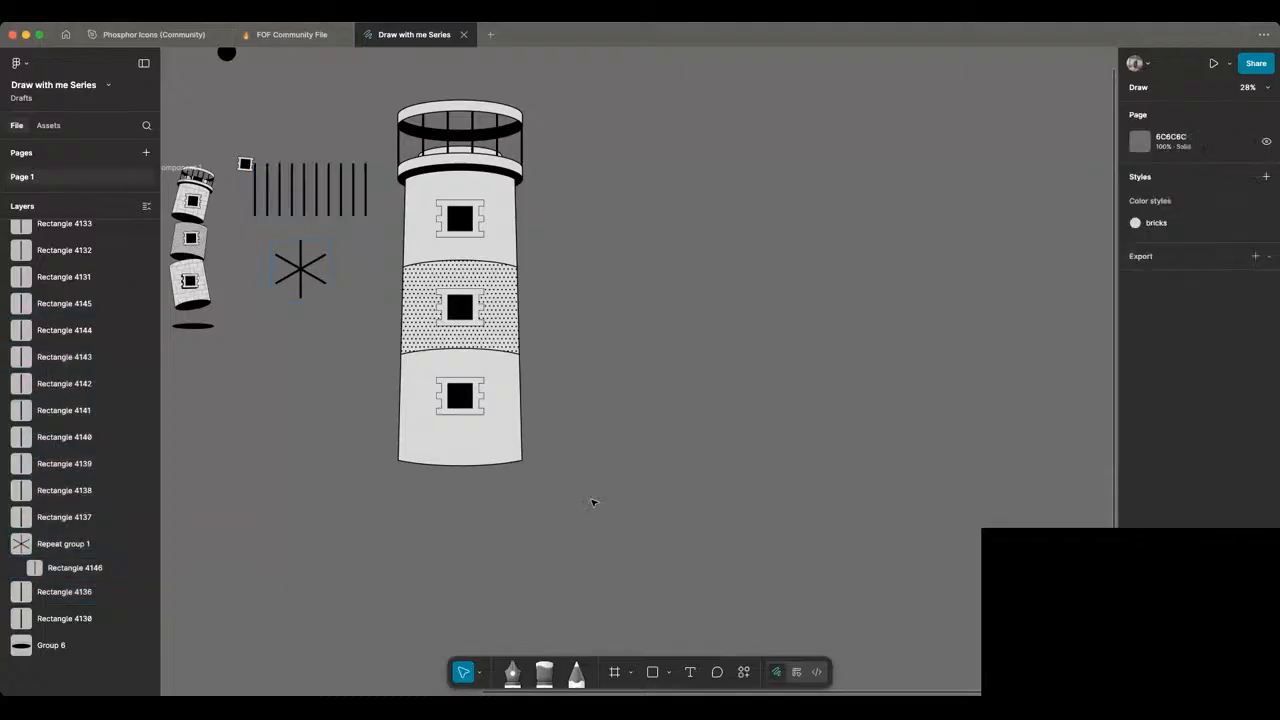
Step: Select all parts of the large lighthouse tower and move them right, away from the practice bars and star
drag(550, 362, 398, 89)
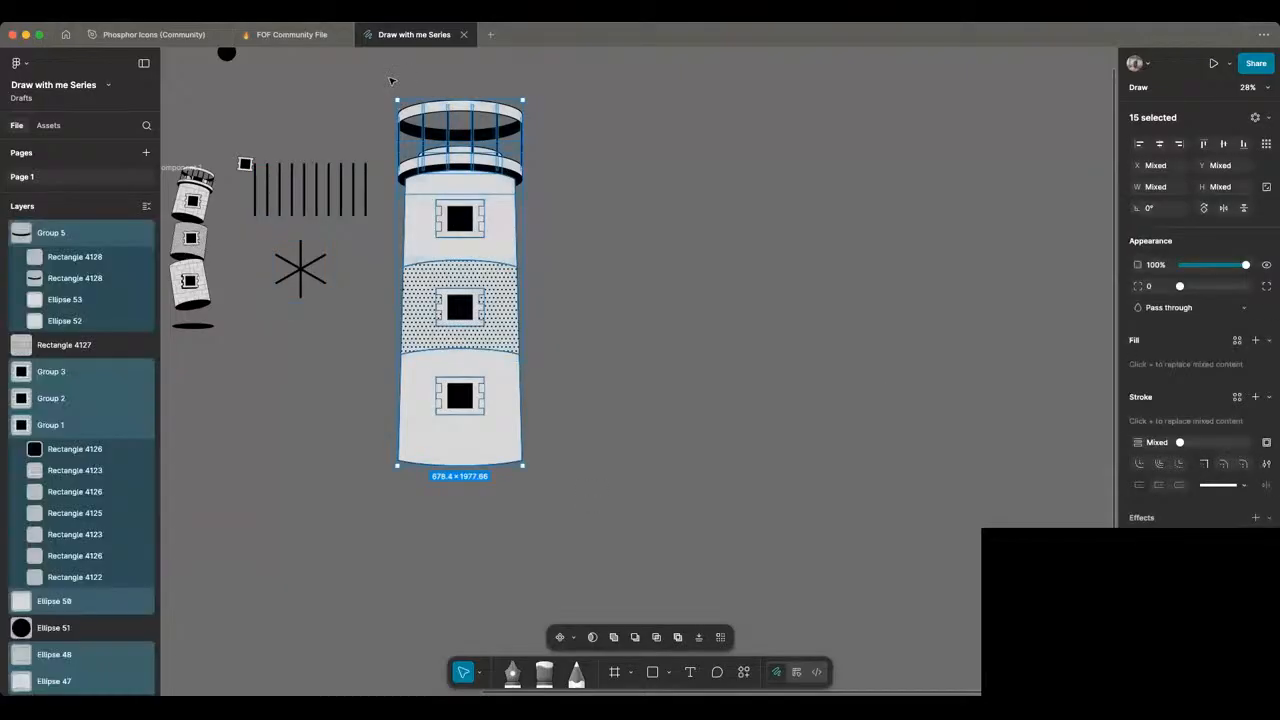
click(589, 534)
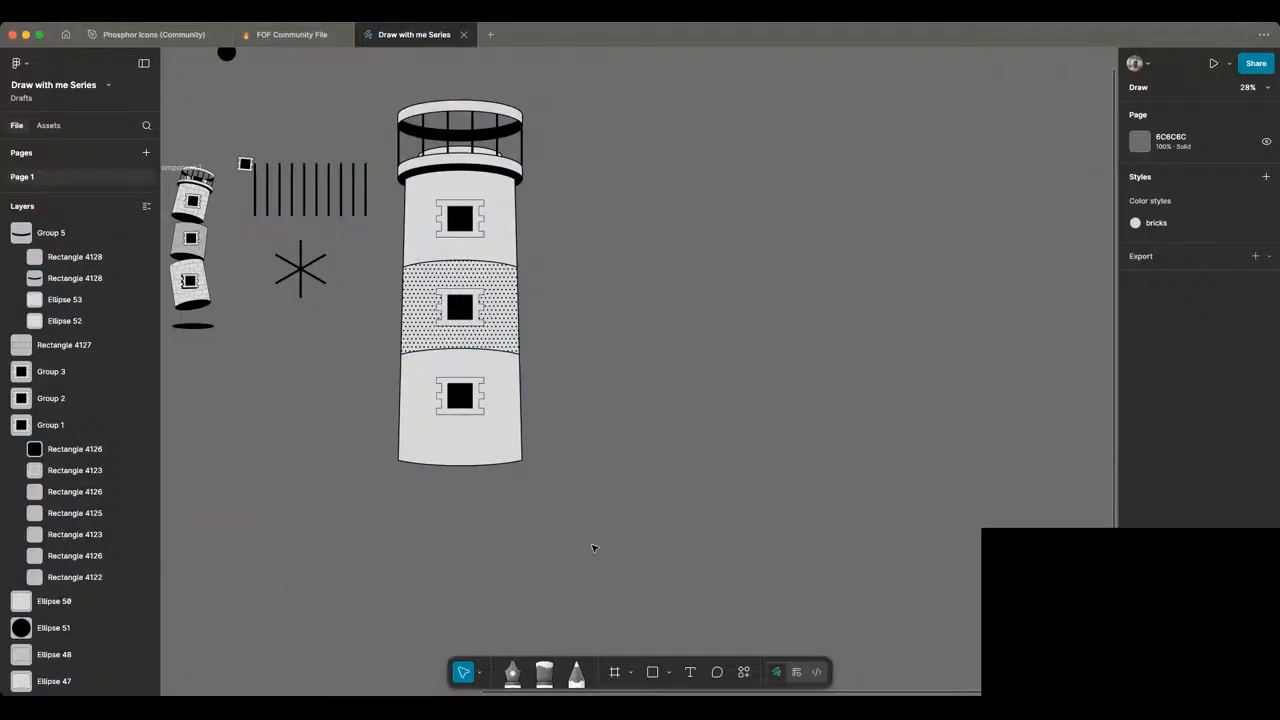
drag(609, 564, 384, 78)
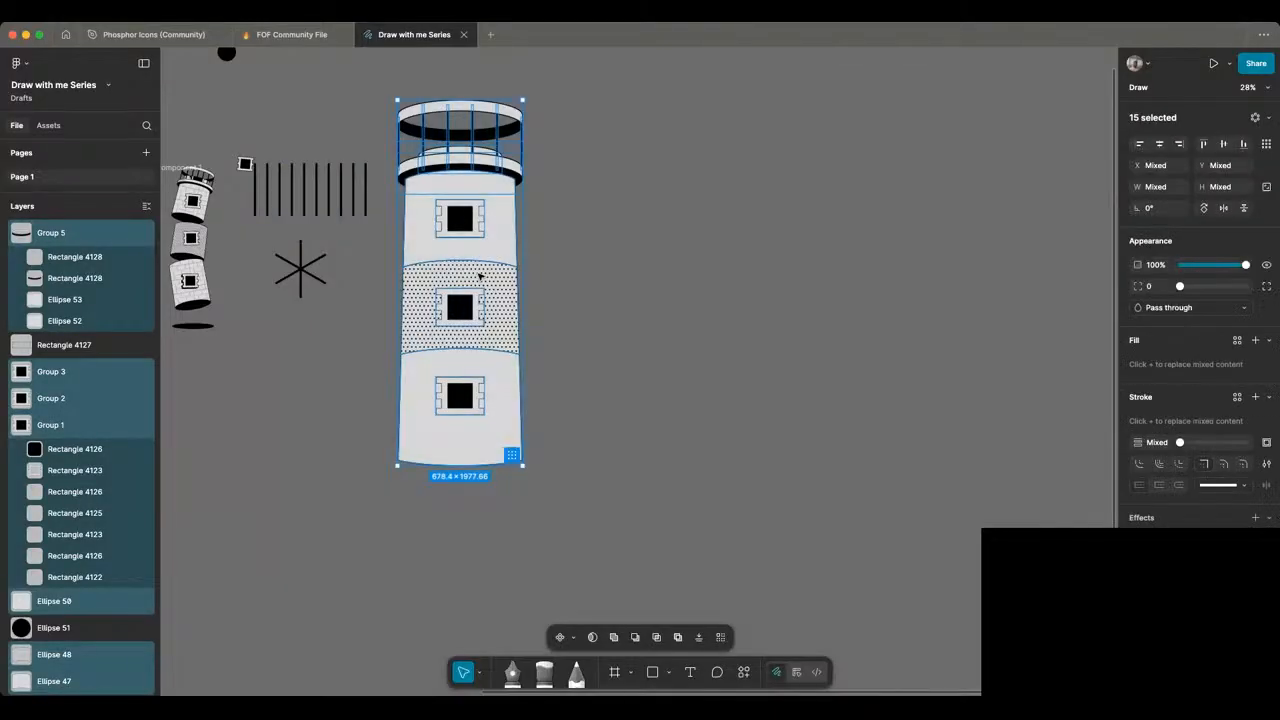
drag(460, 286, 703, 287)
scroll(508, 277, right, 1)
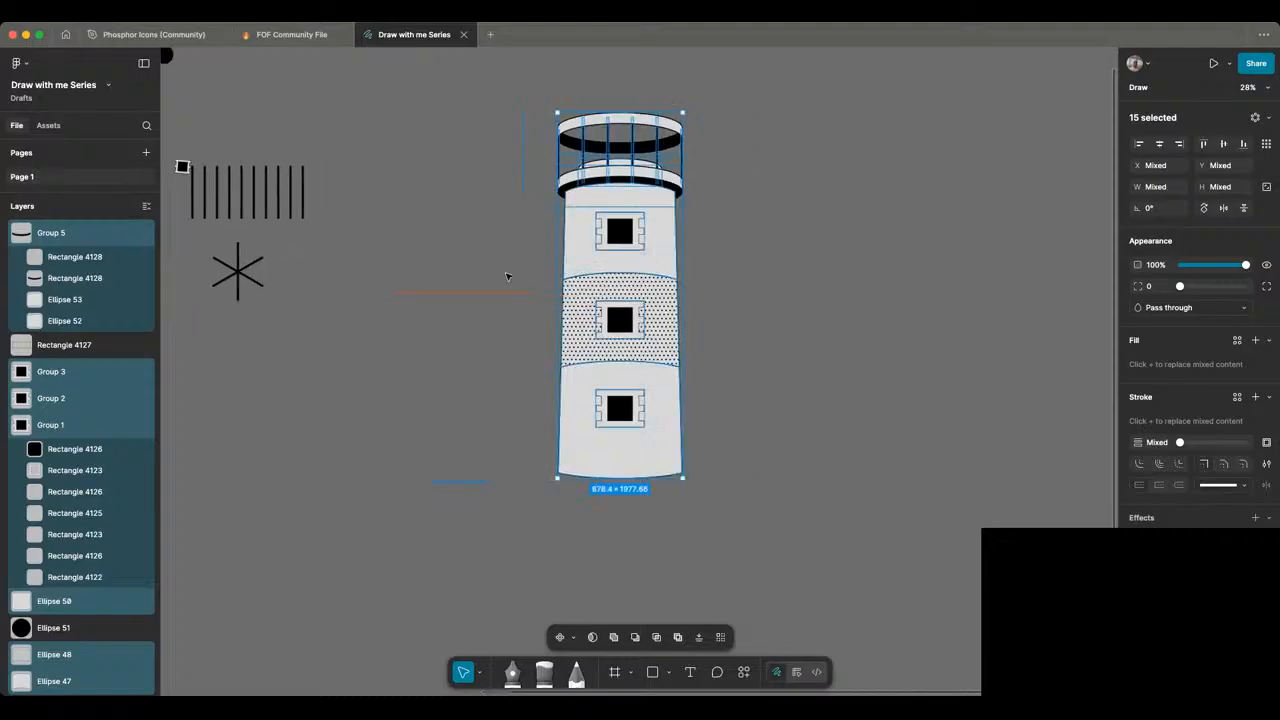
click(732, 287)
scroll(732, 287, right, 2)
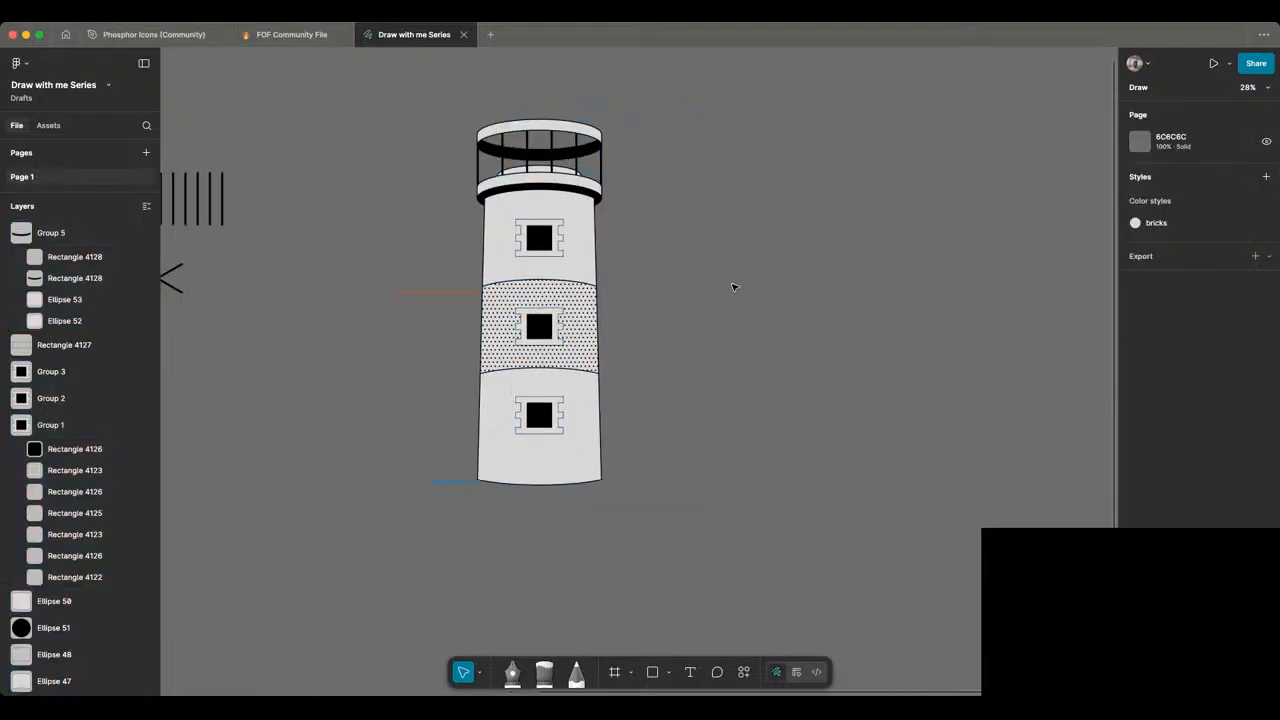
scroll(732, 287, right, 1)
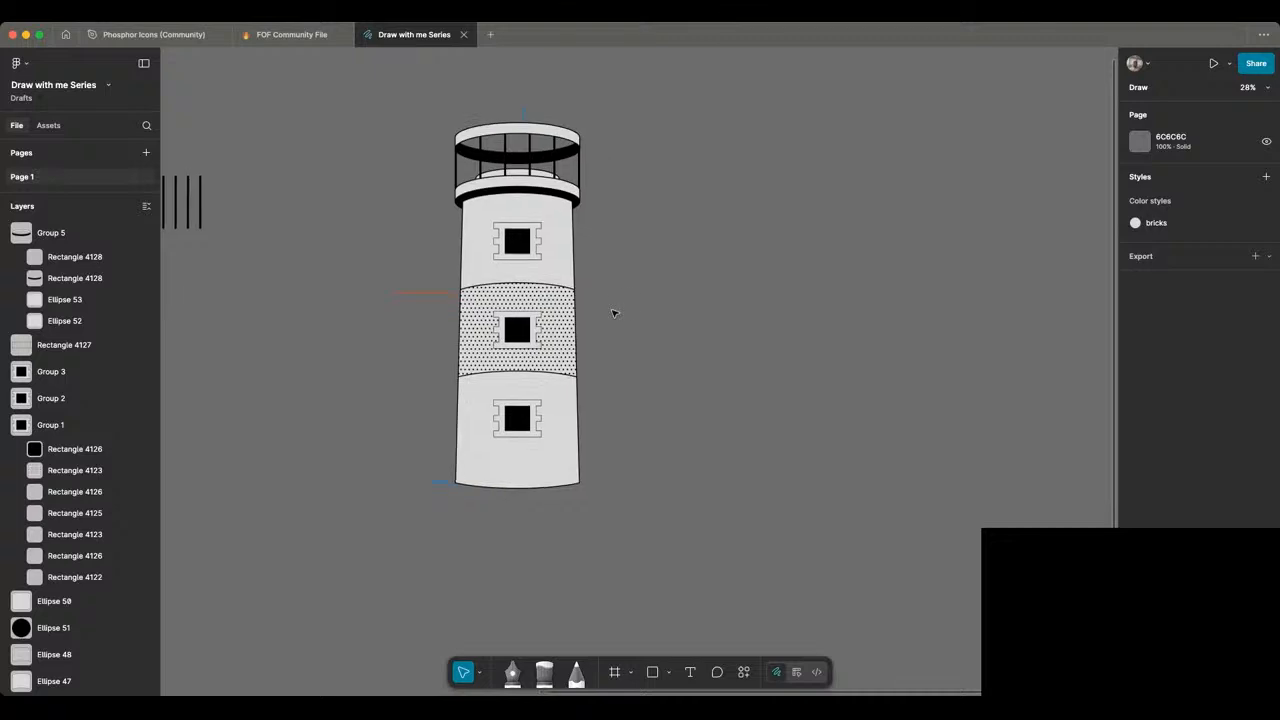
Step: Draw a flat ellipse about 576 × 79 units just below the tower as a ground shadow and fill it black (000000)
scroll(614, 313, down, 1)
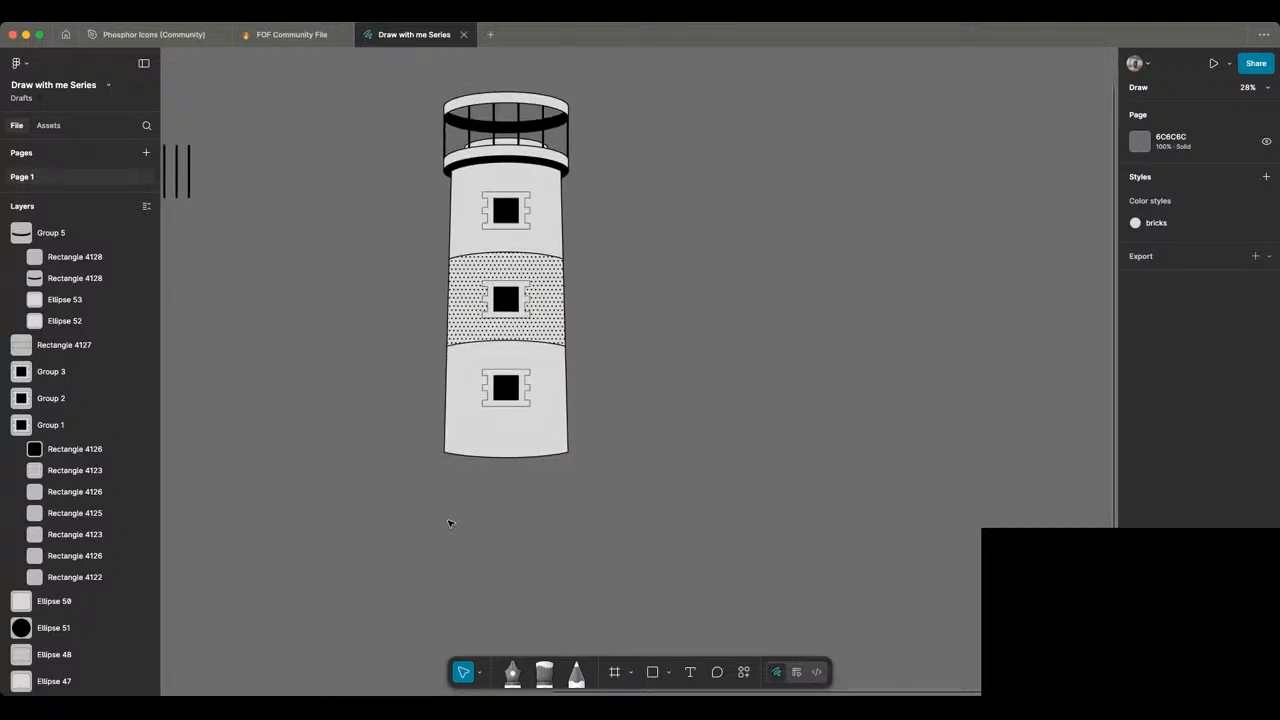
key(o)
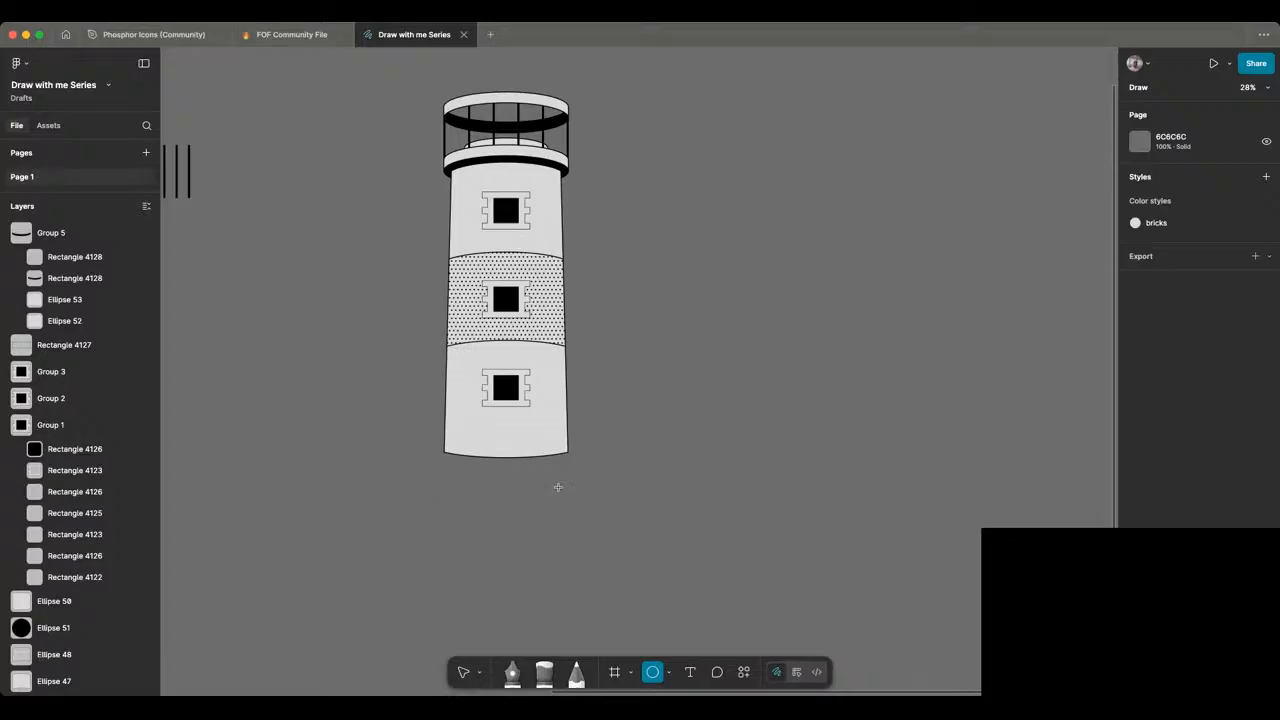
drag(456, 474, 562, 487)
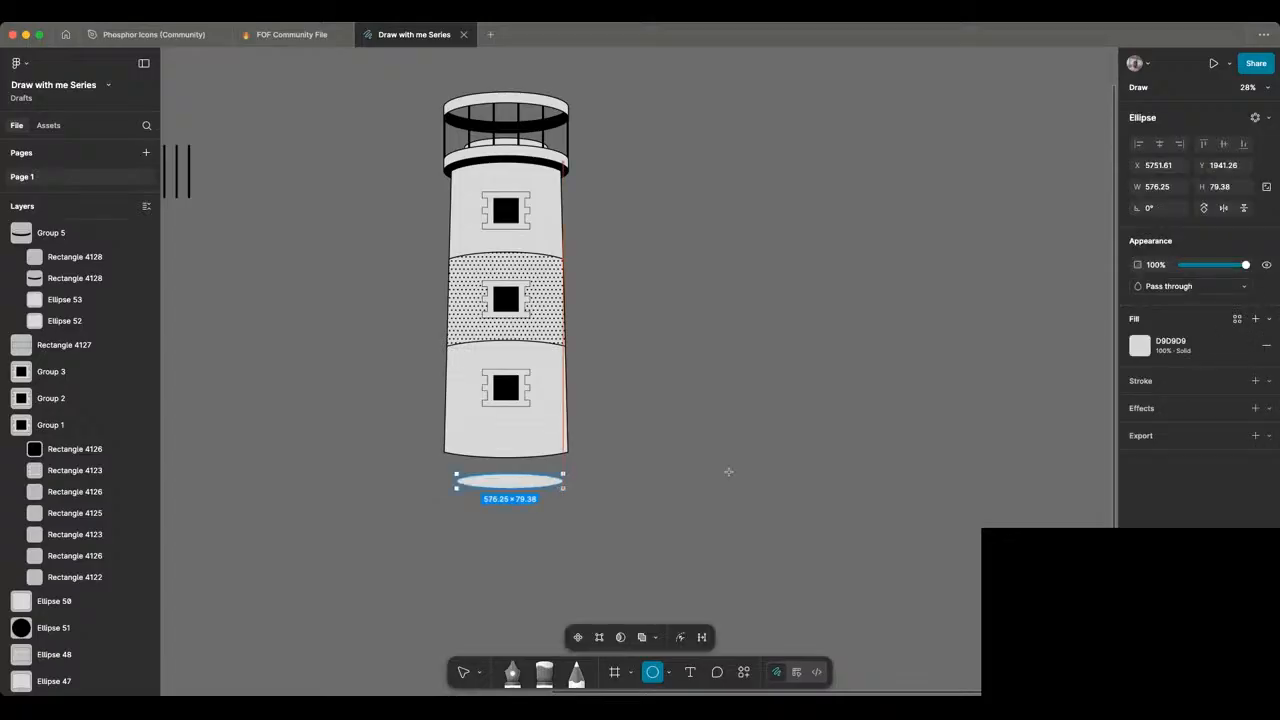
key(v)
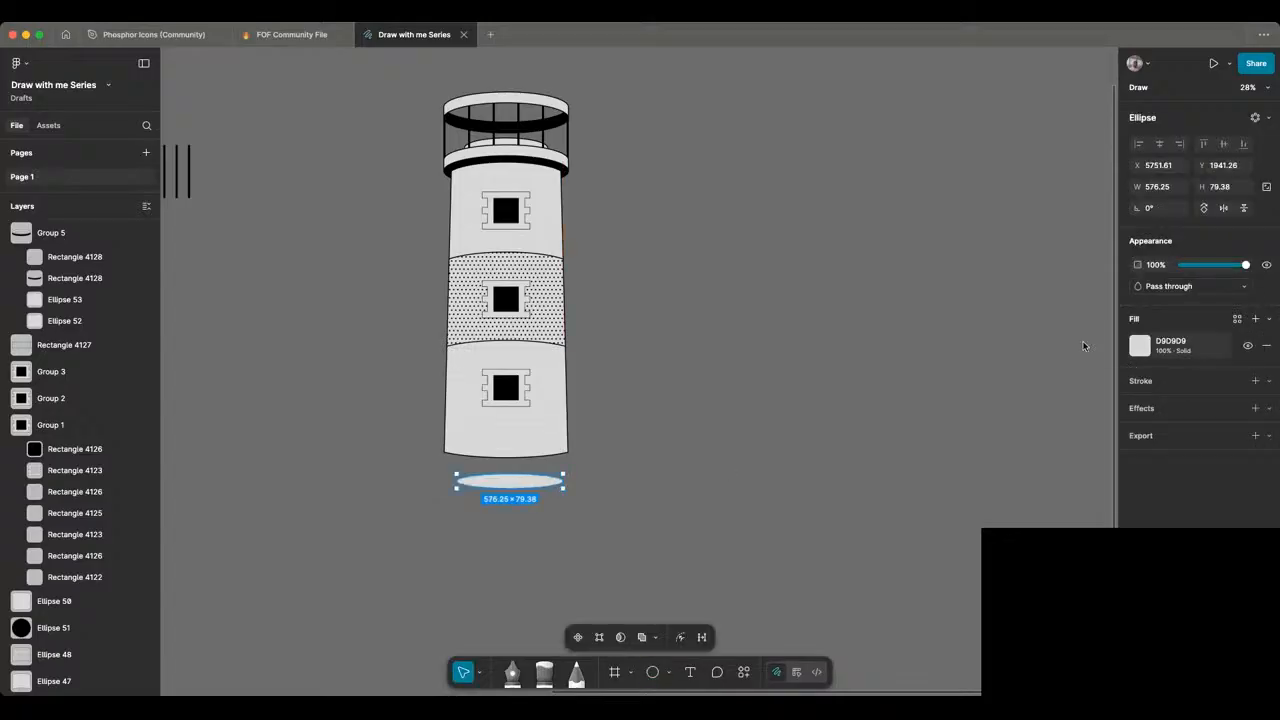
click(1140, 345)
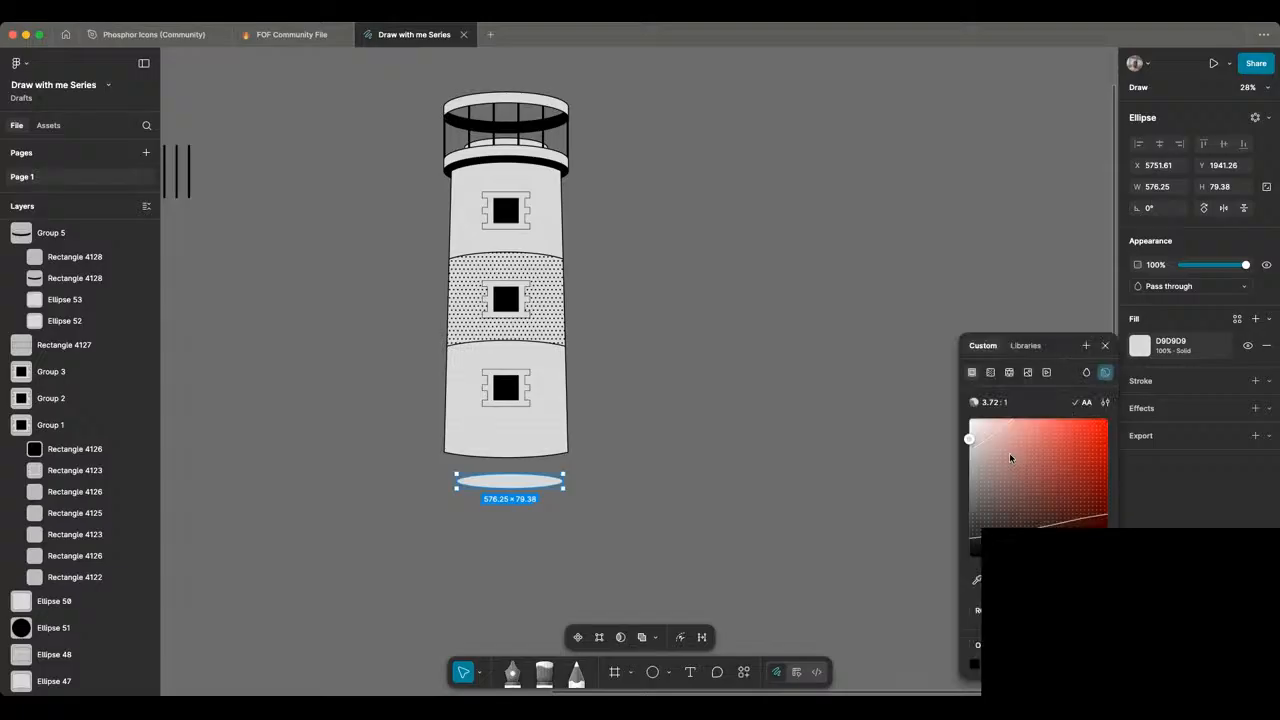
drag(1010, 458, 945, 583)
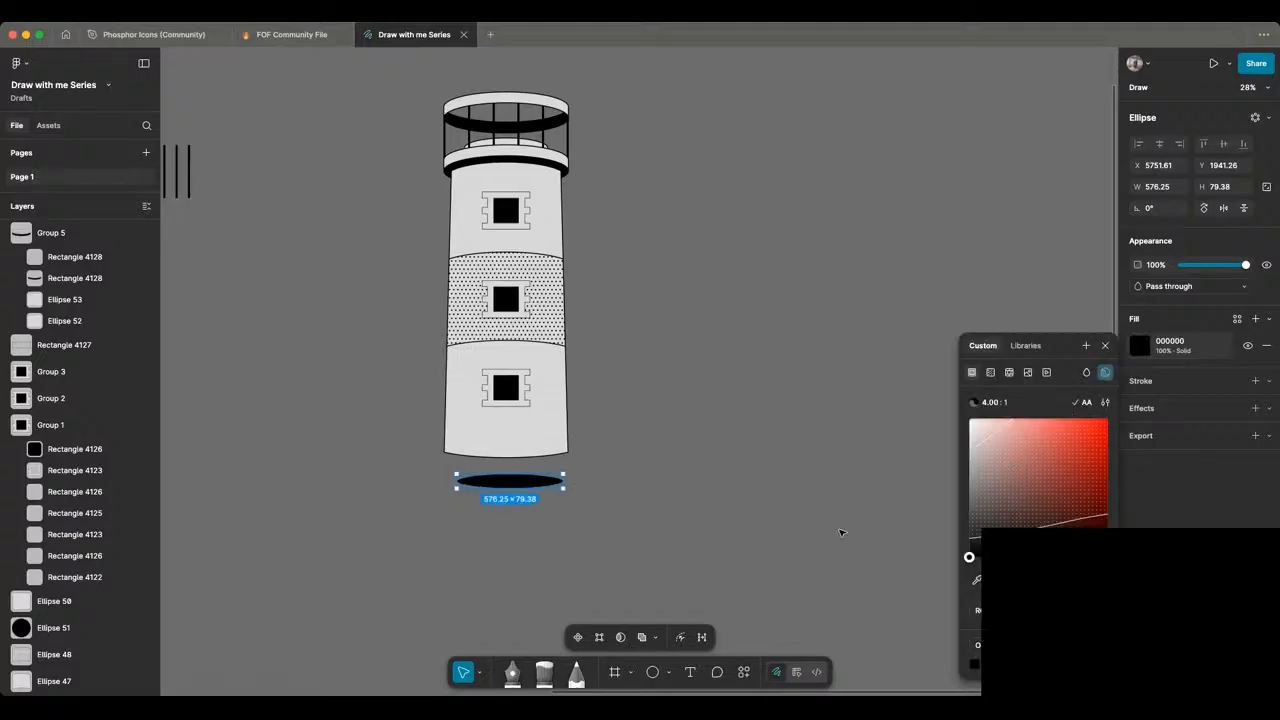
click(740, 493)
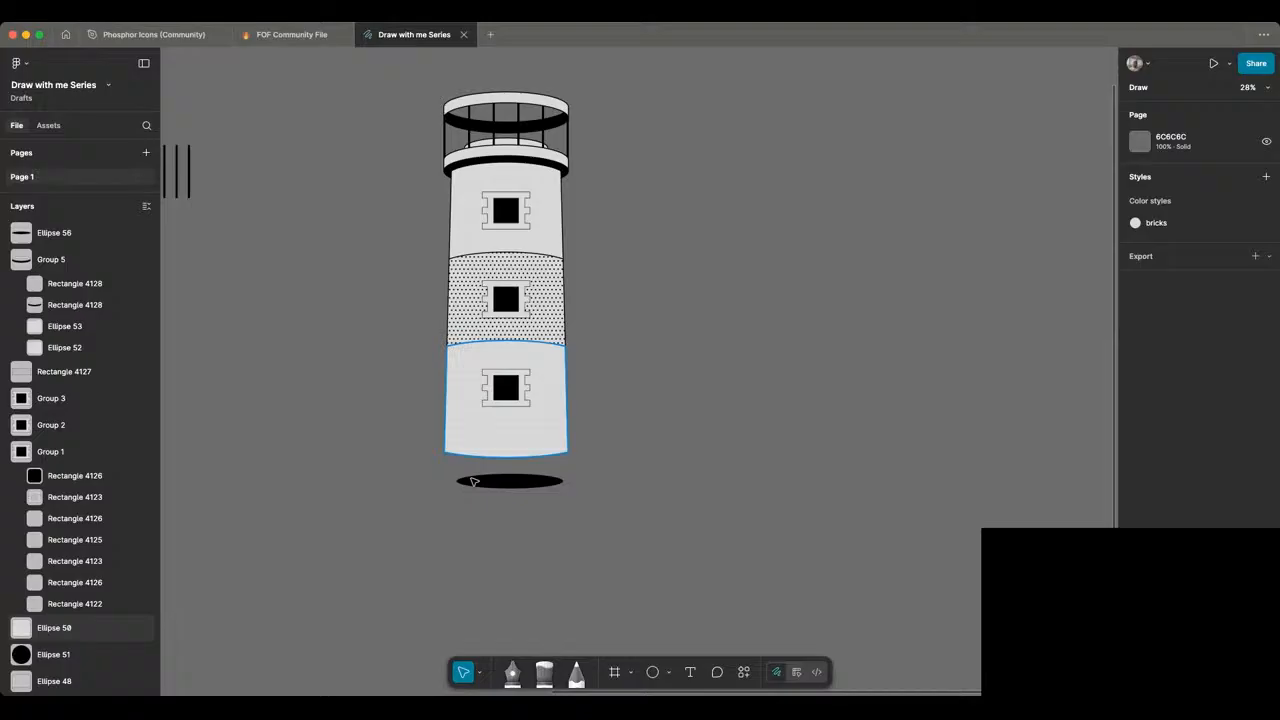
Step: Duplicate the whole lighthouse tower without its ground shadow, placing the copy beside the original at the same height
scroll(474, 481, right, 3)
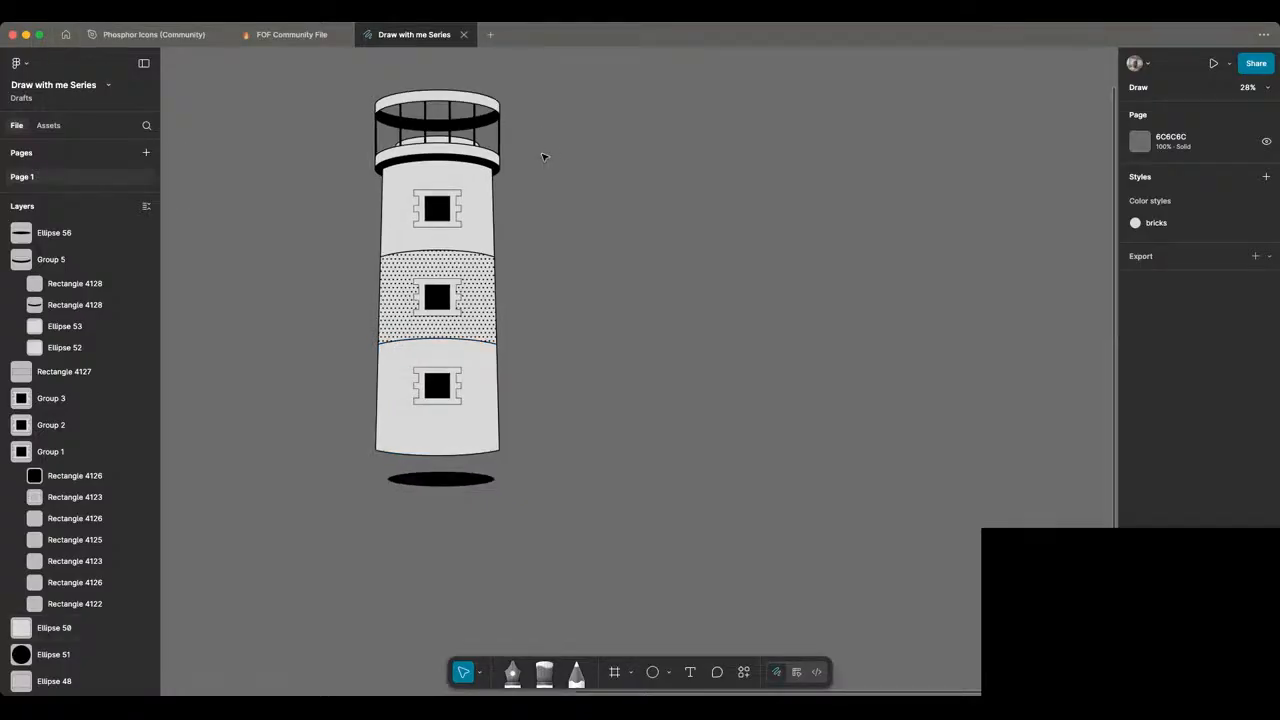
scroll(543, 157, right, 1)
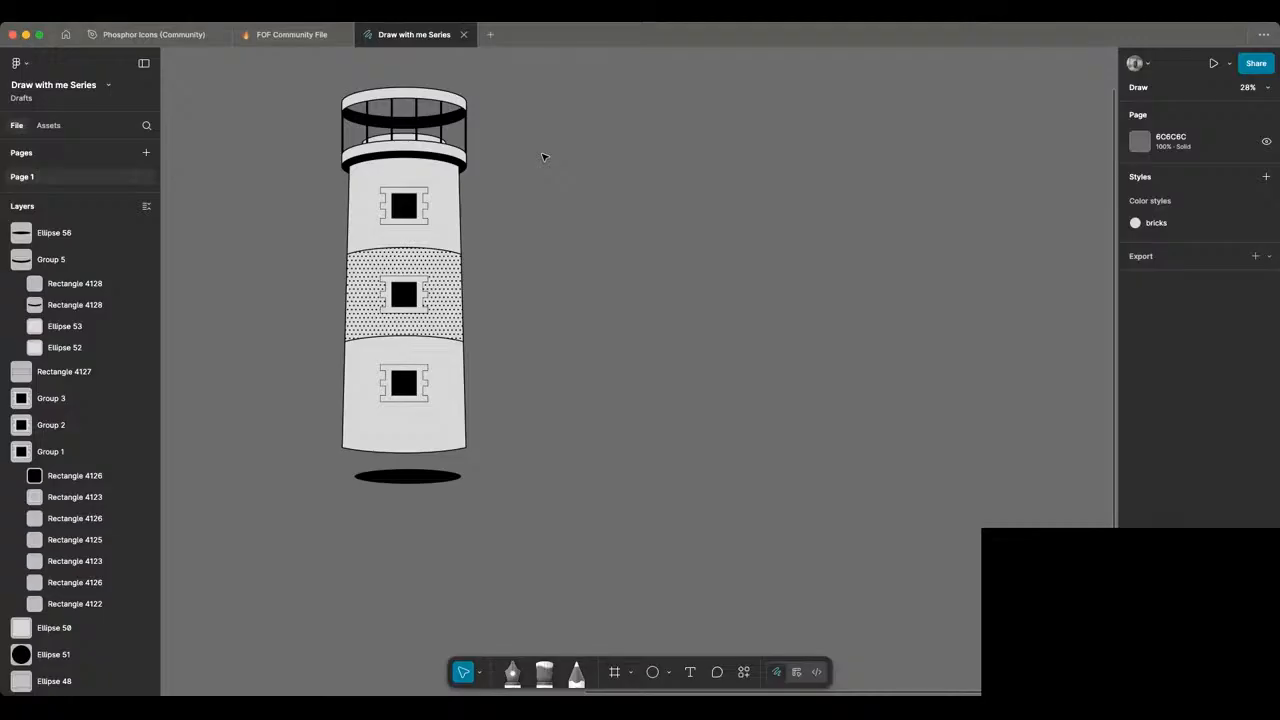
scroll(544, 157, left, 10)
scroll(544, 157, down, 1)
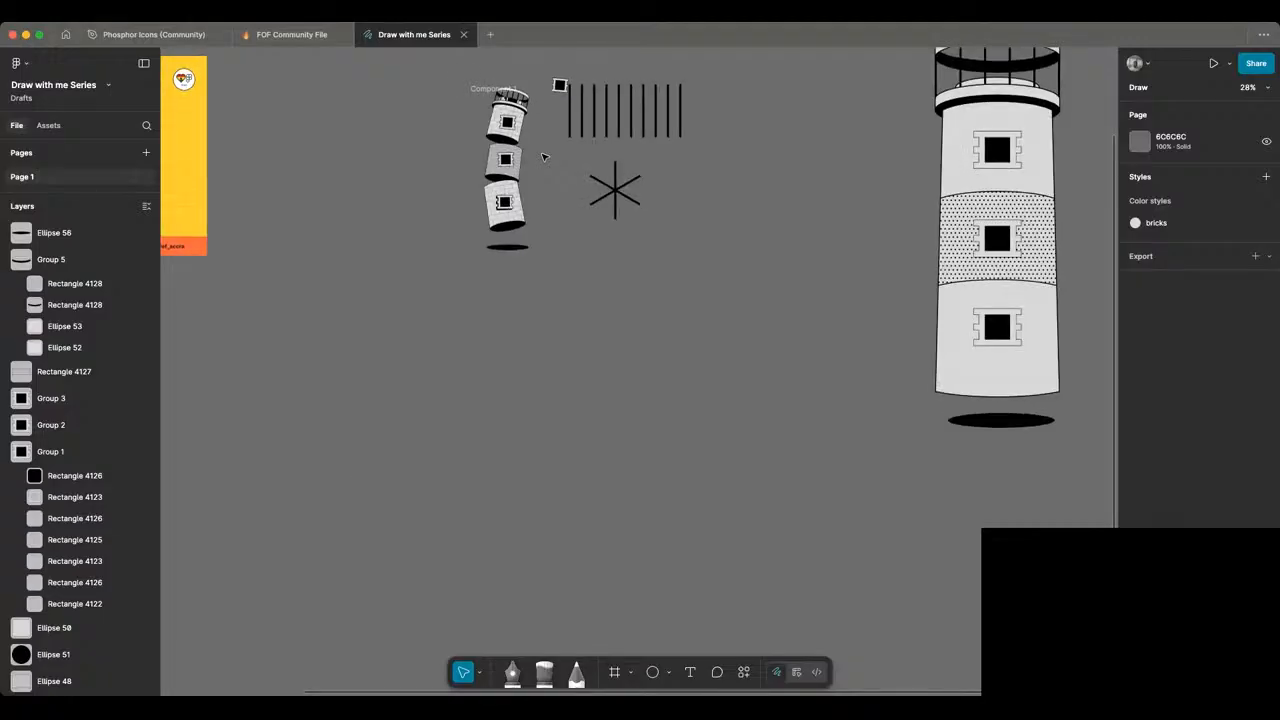
scroll(544, 157, up, 10)
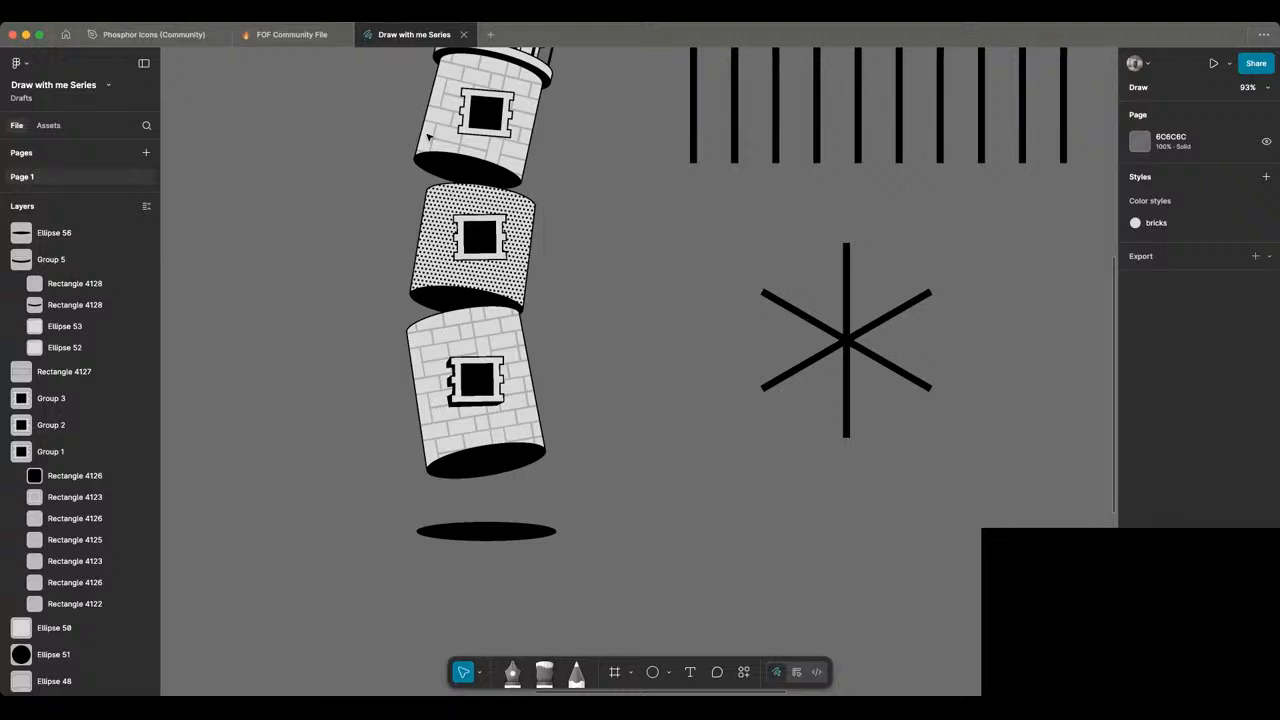
scroll(428, 137, down, 10)
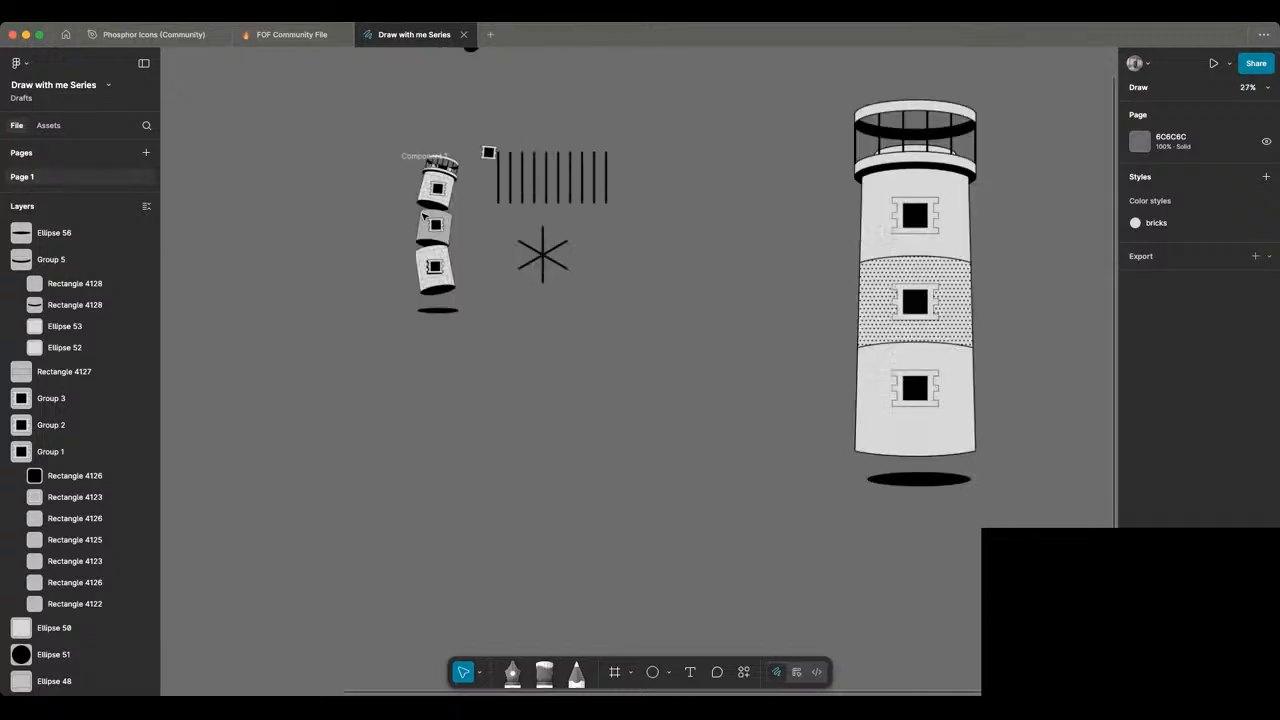
scroll(640, 203, right, 8)
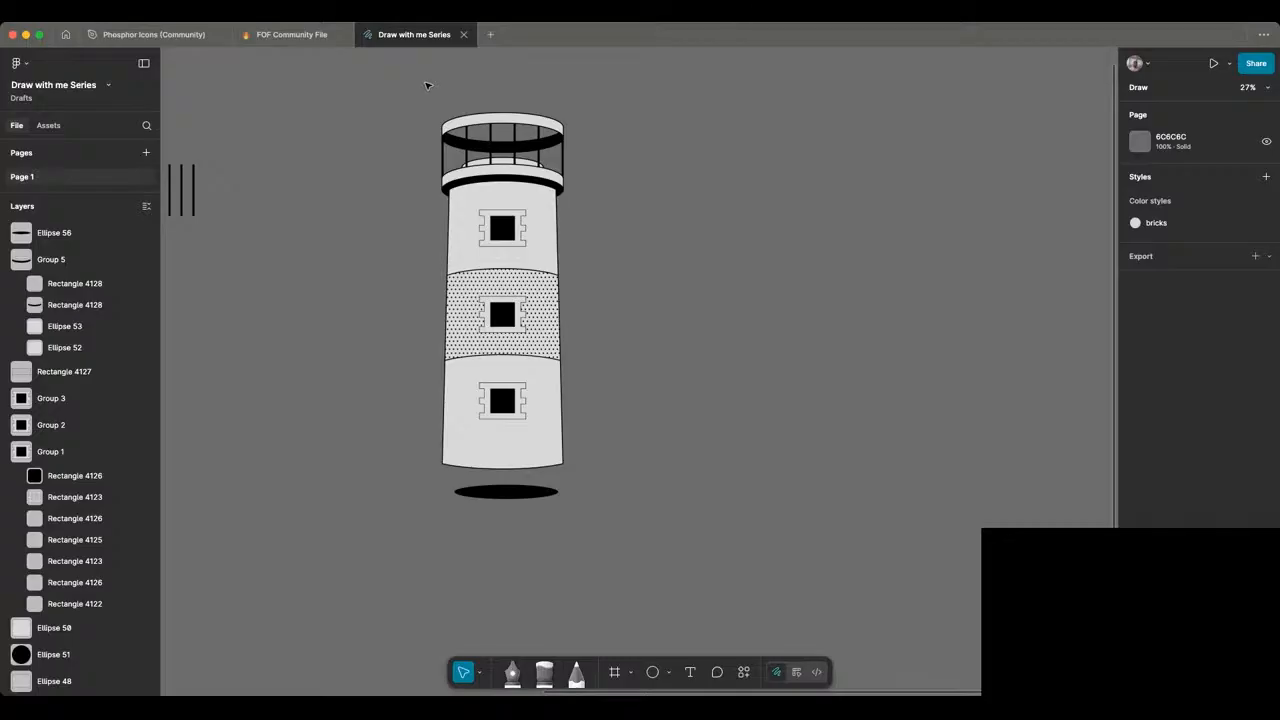
drag(427, 85, 565, 470)
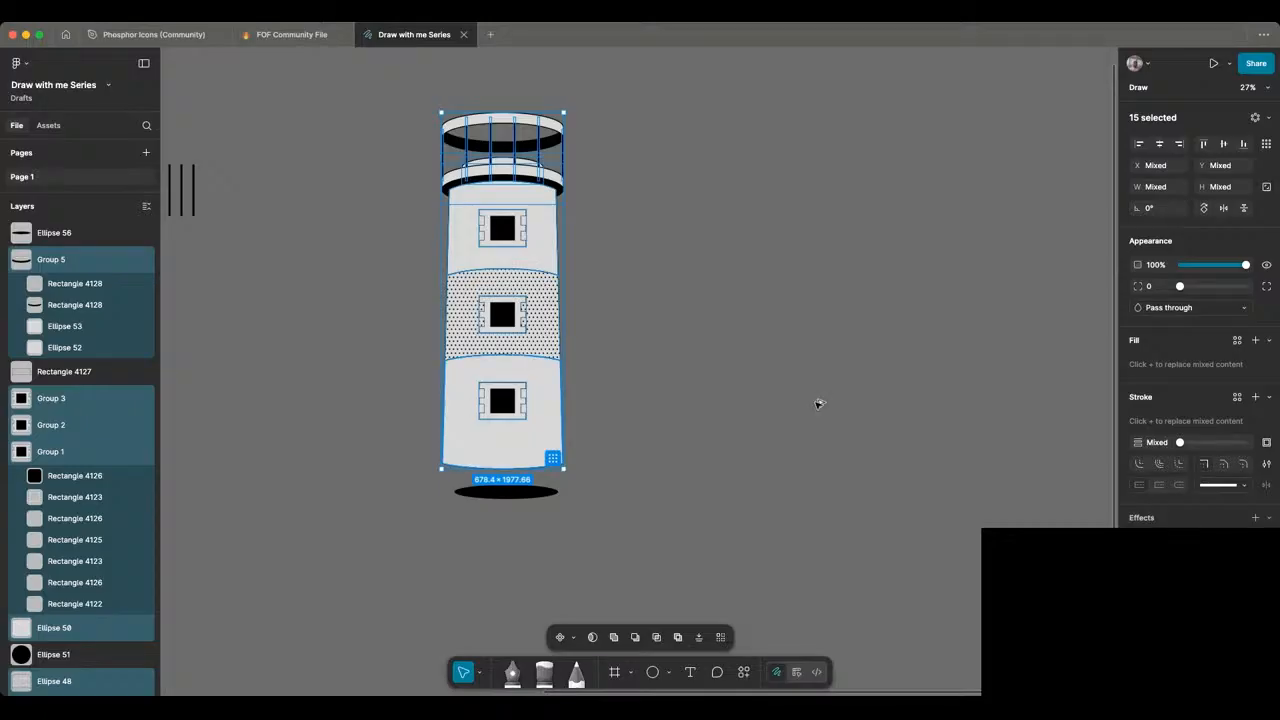
drag(819, 404, 722, 417)
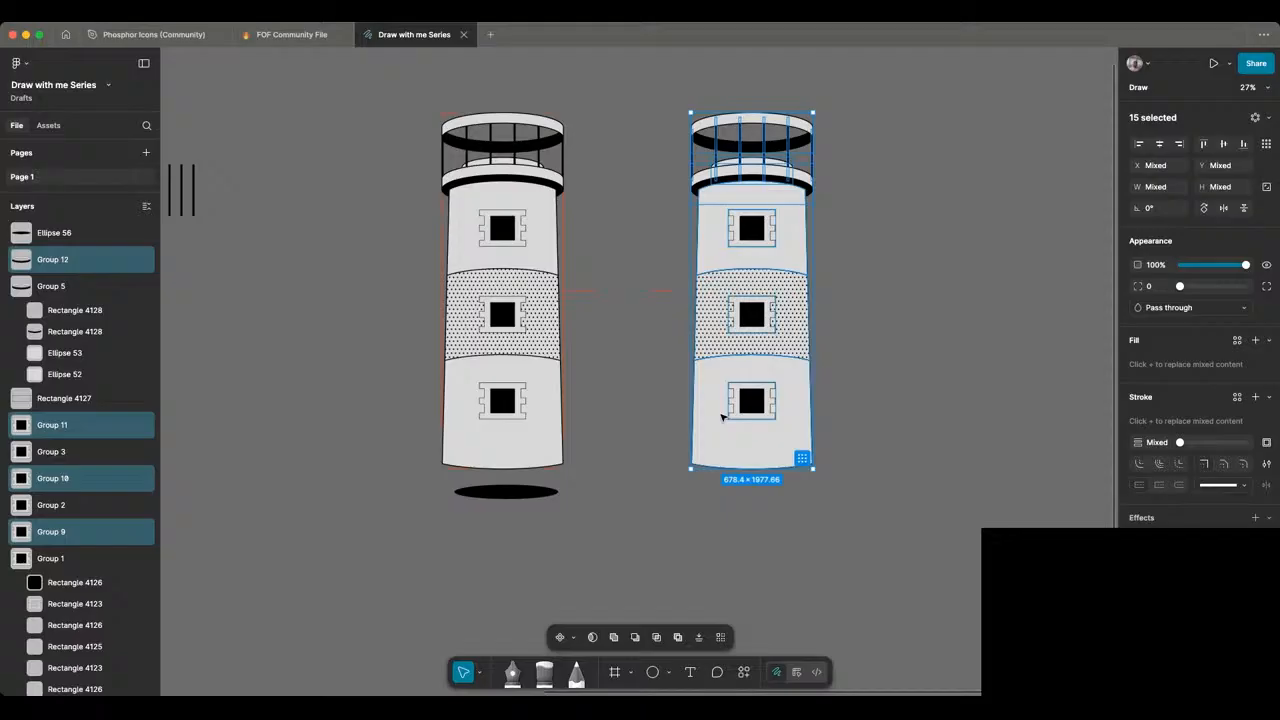
scroll(722, 417, right, 2)
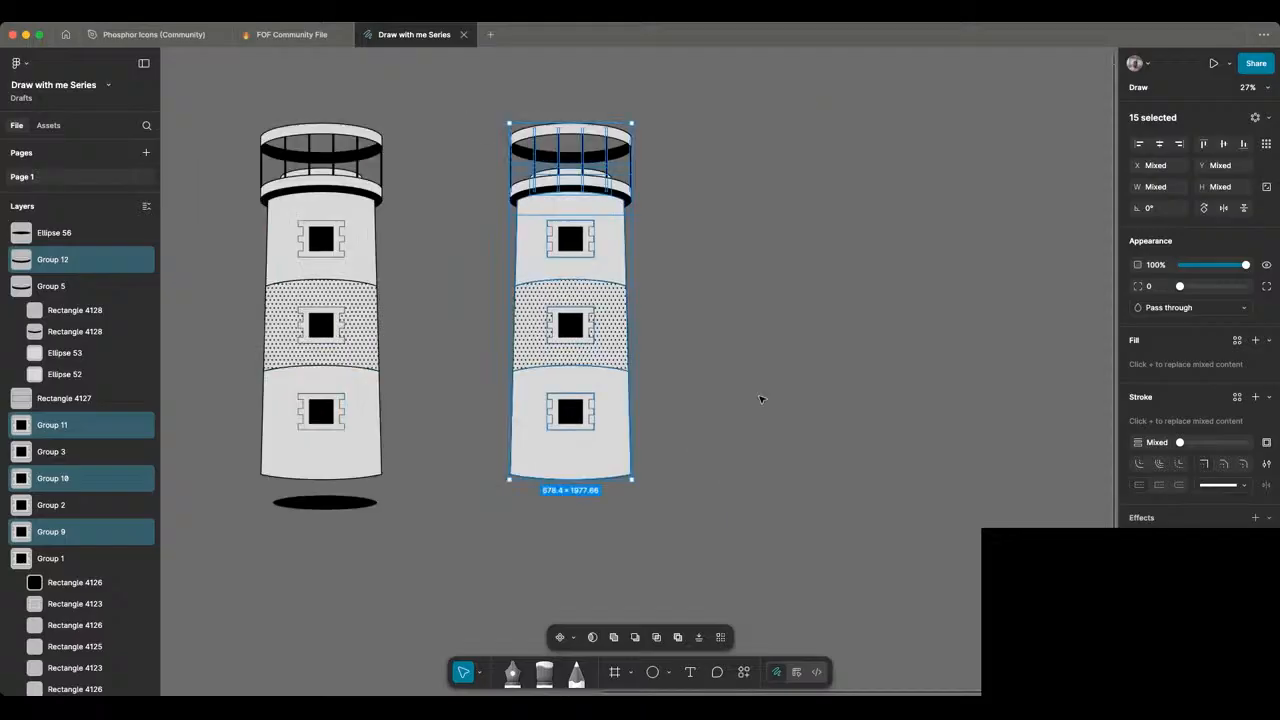
click(761, 398)
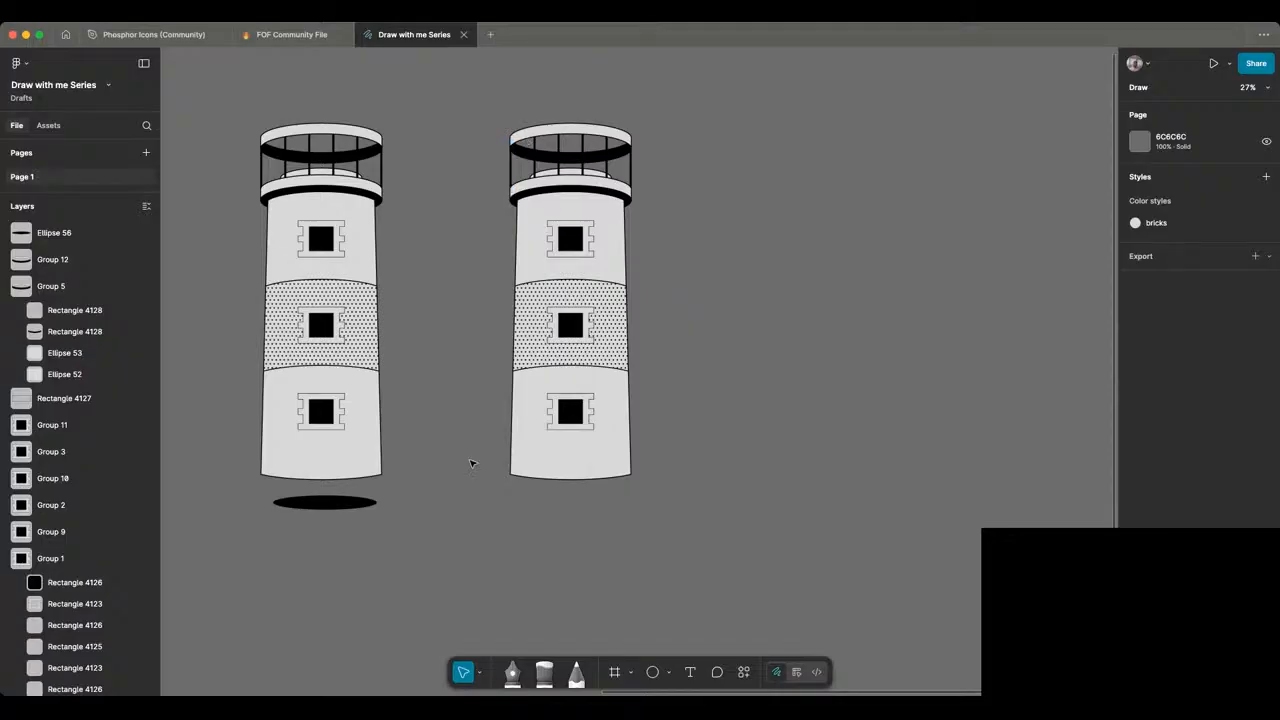
Step: Draw a rectangle about 511 × 2321 units over the left half of the tower copy and fill it black at 16% opacity
key(r)
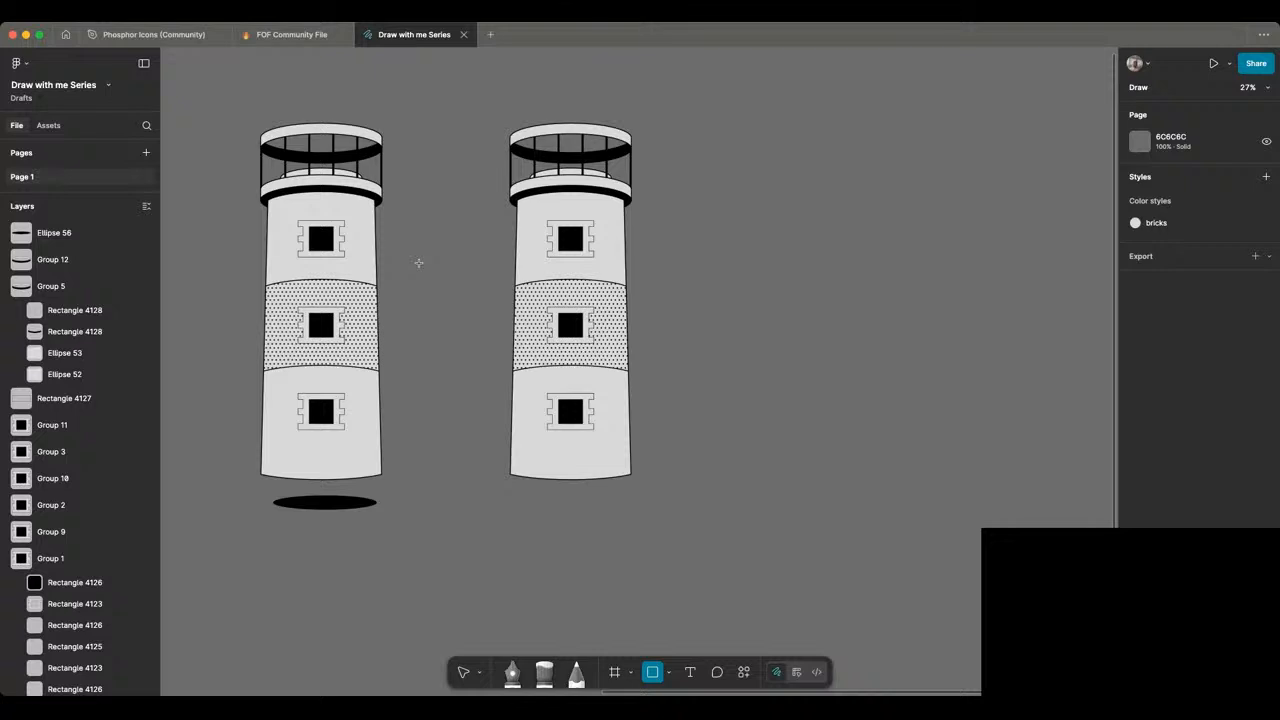
drag(485, 104, 576, 522)
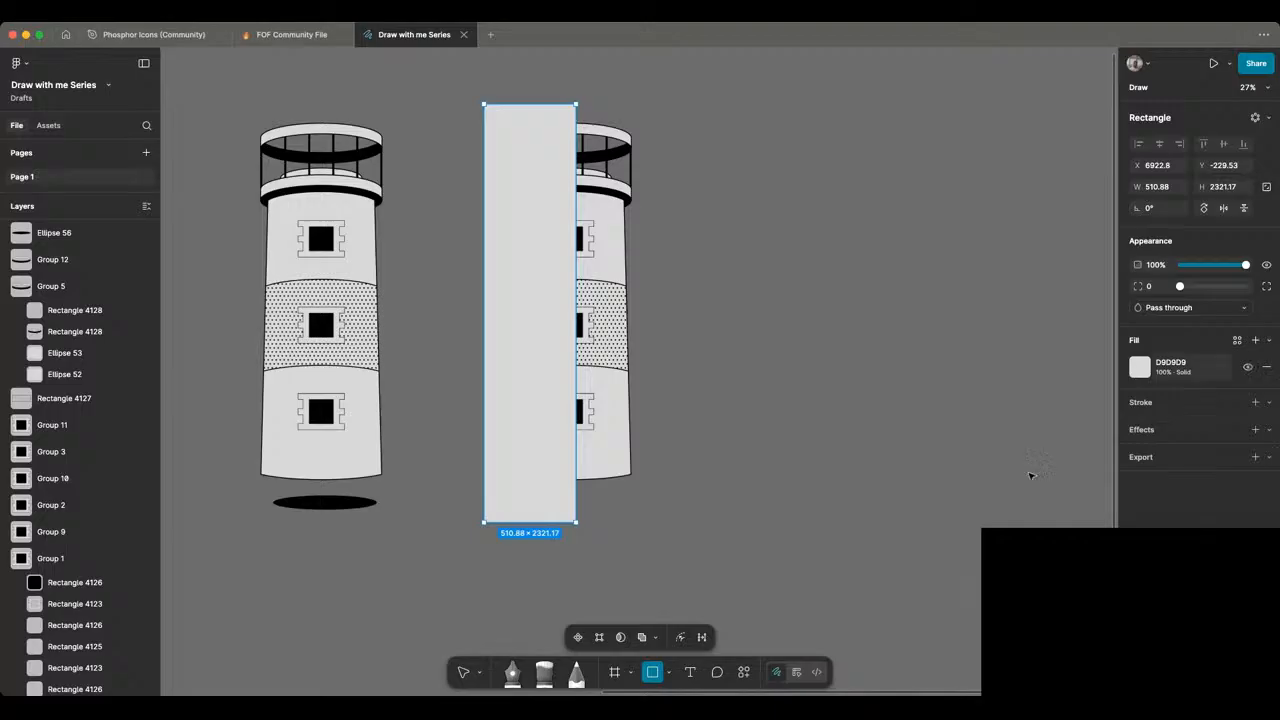
click(1140, 367)
click(1043, 482)
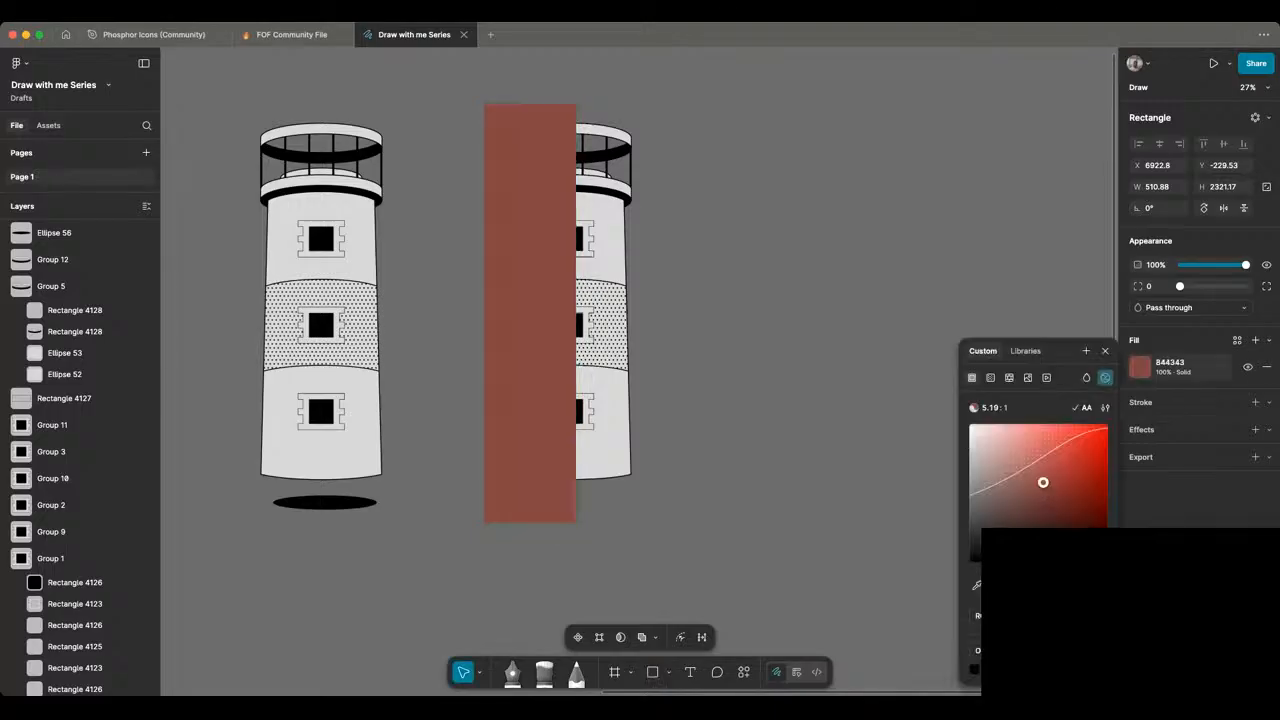
drag(1043, 482, 969, 562)
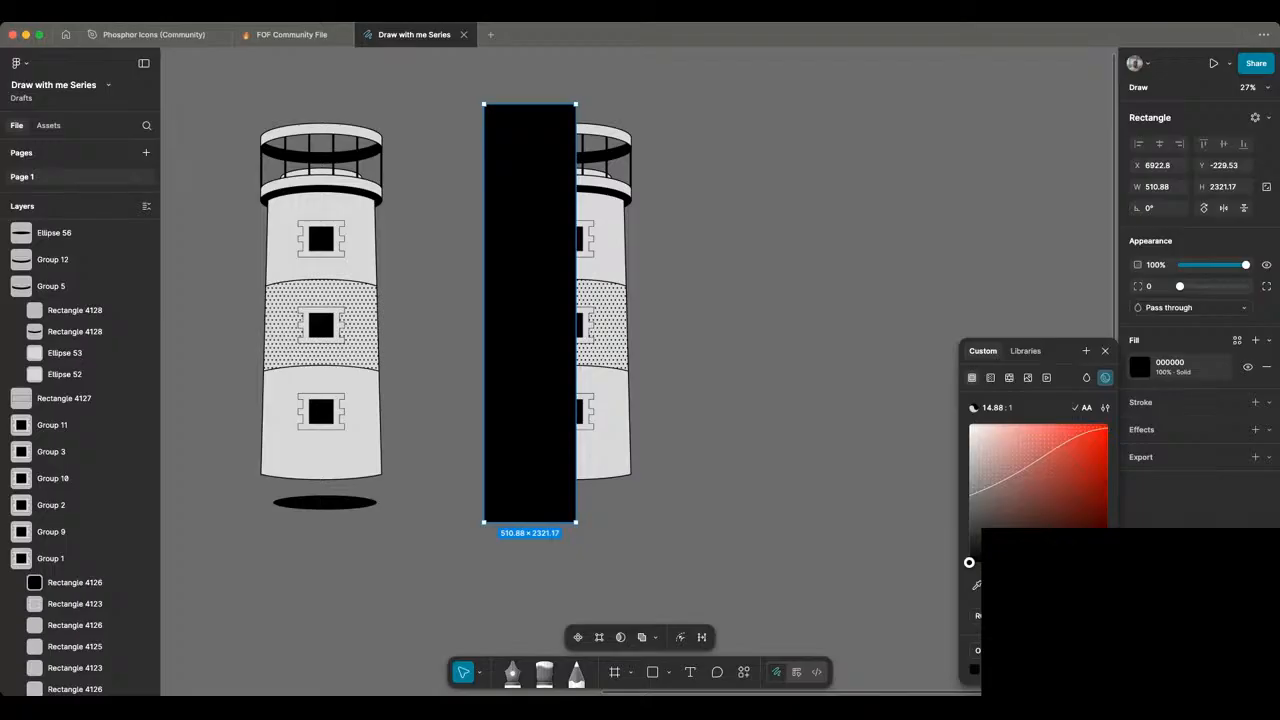
drag(1103, 592, 999, 592)
click(822, 432)
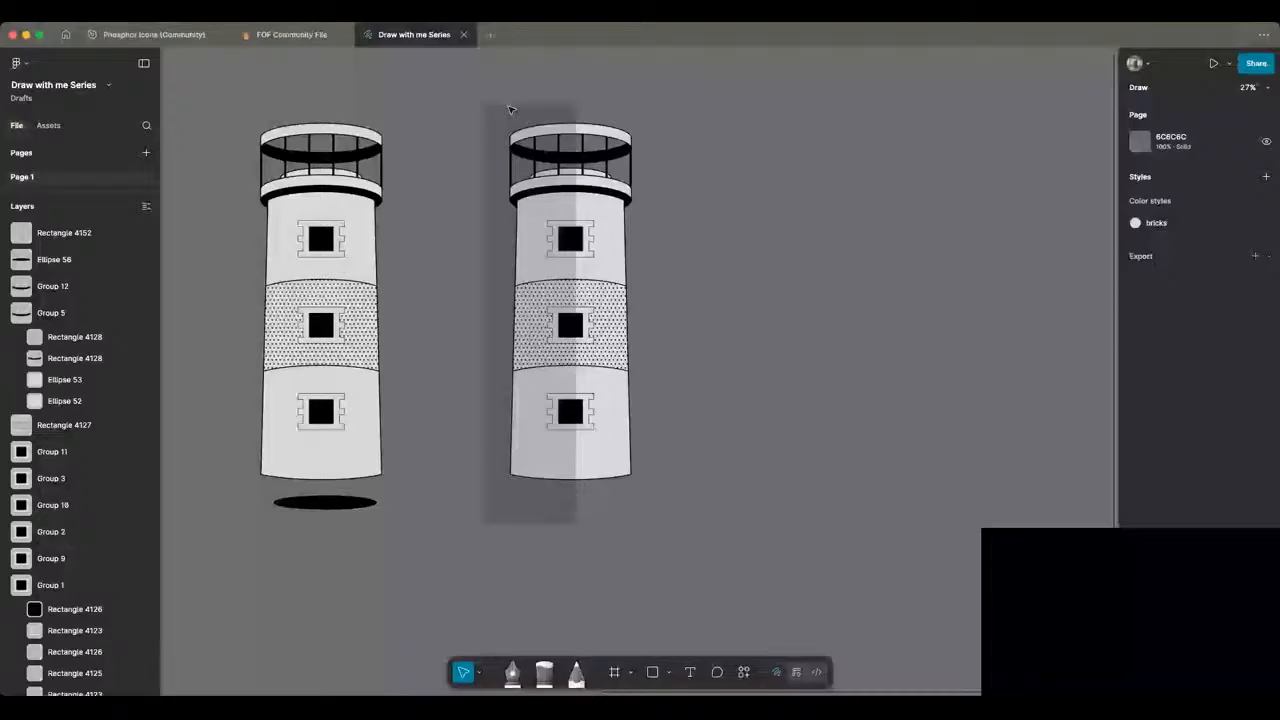
Step: Trim the shading rectangle to the tower copy's outlines with the shape builder, removing its areas outside the body, rings and between the railing bars
drag(690, 548, 477, 84)
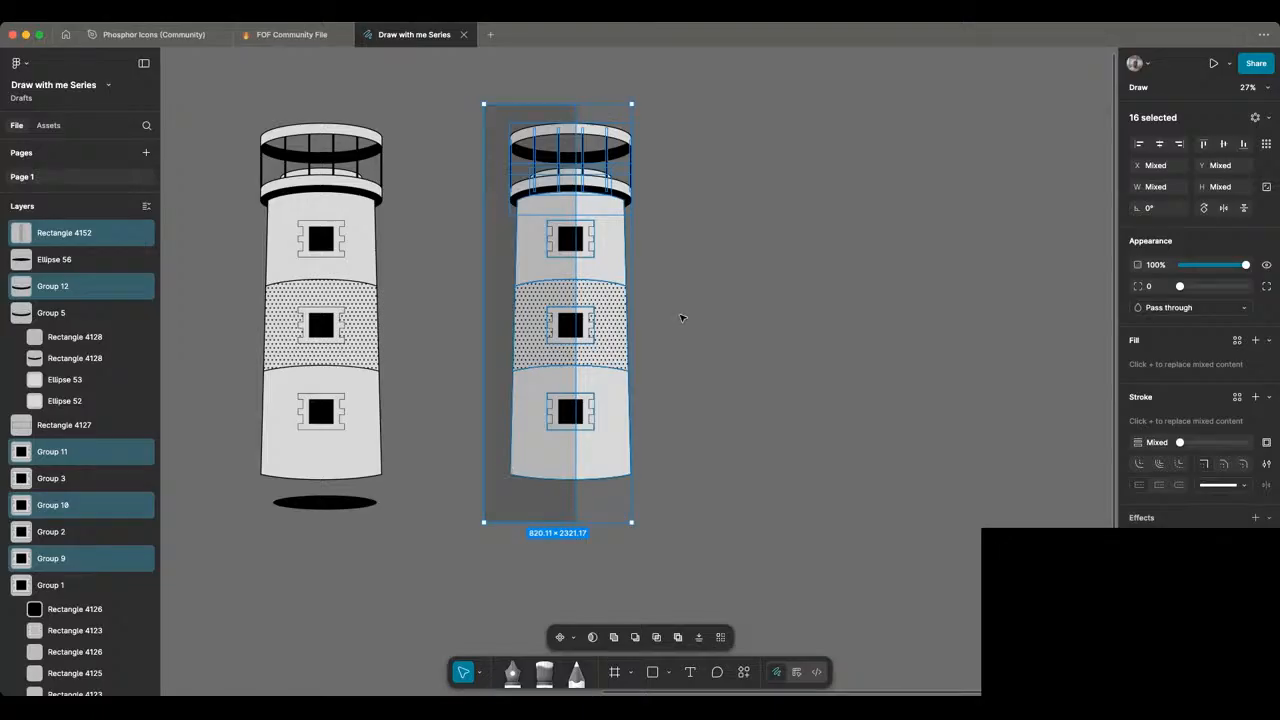
click(680, 318)
scroll(680, 318, up, 3)
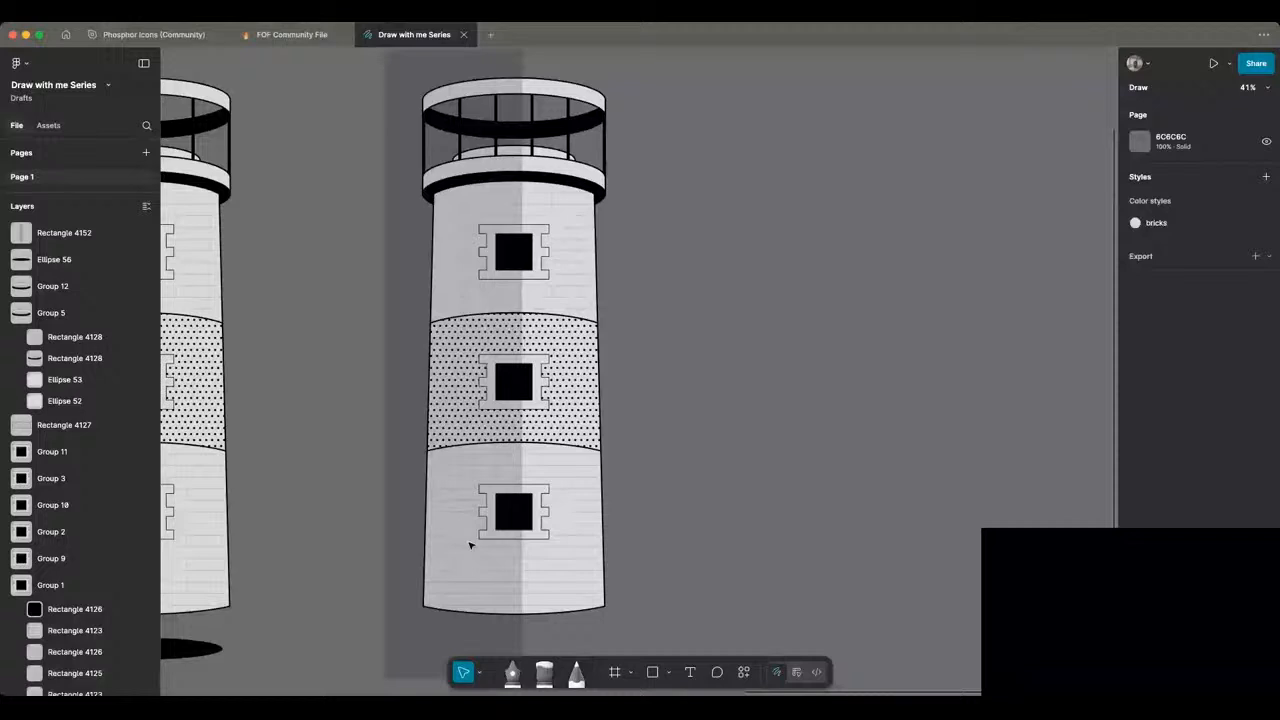
drag(320, 213, 469, 545)
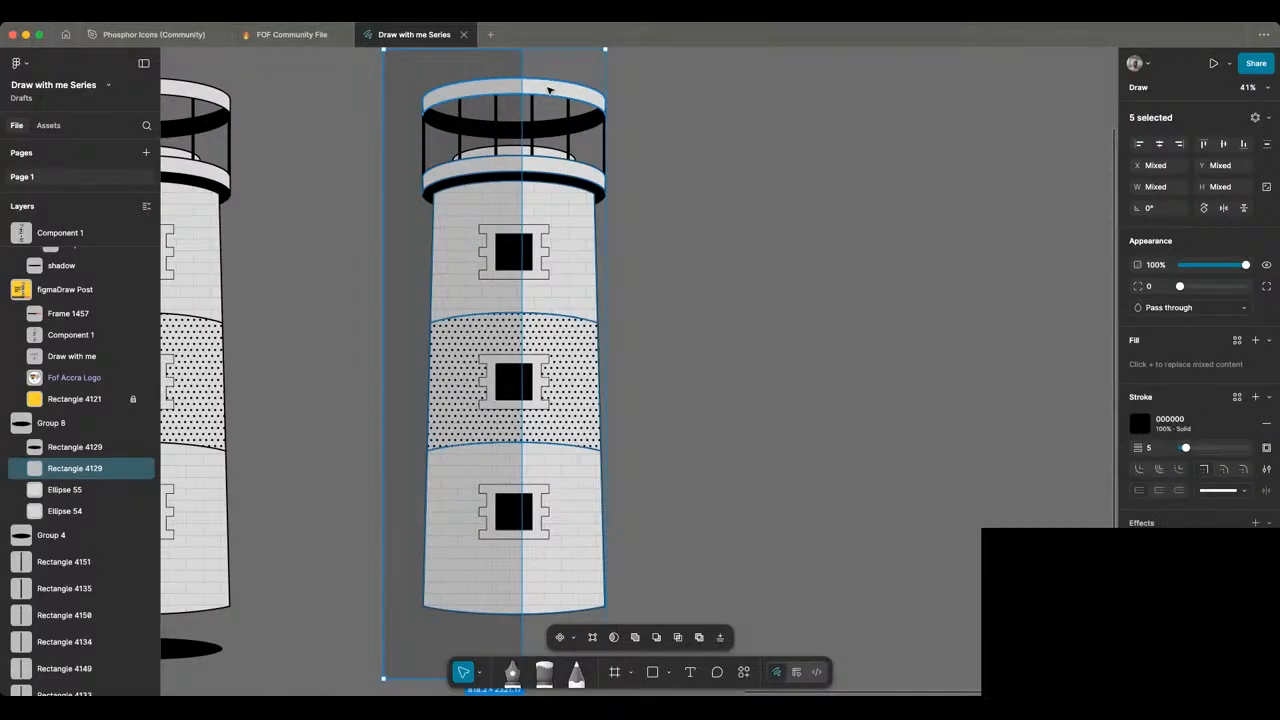
shift+click(546, 134)
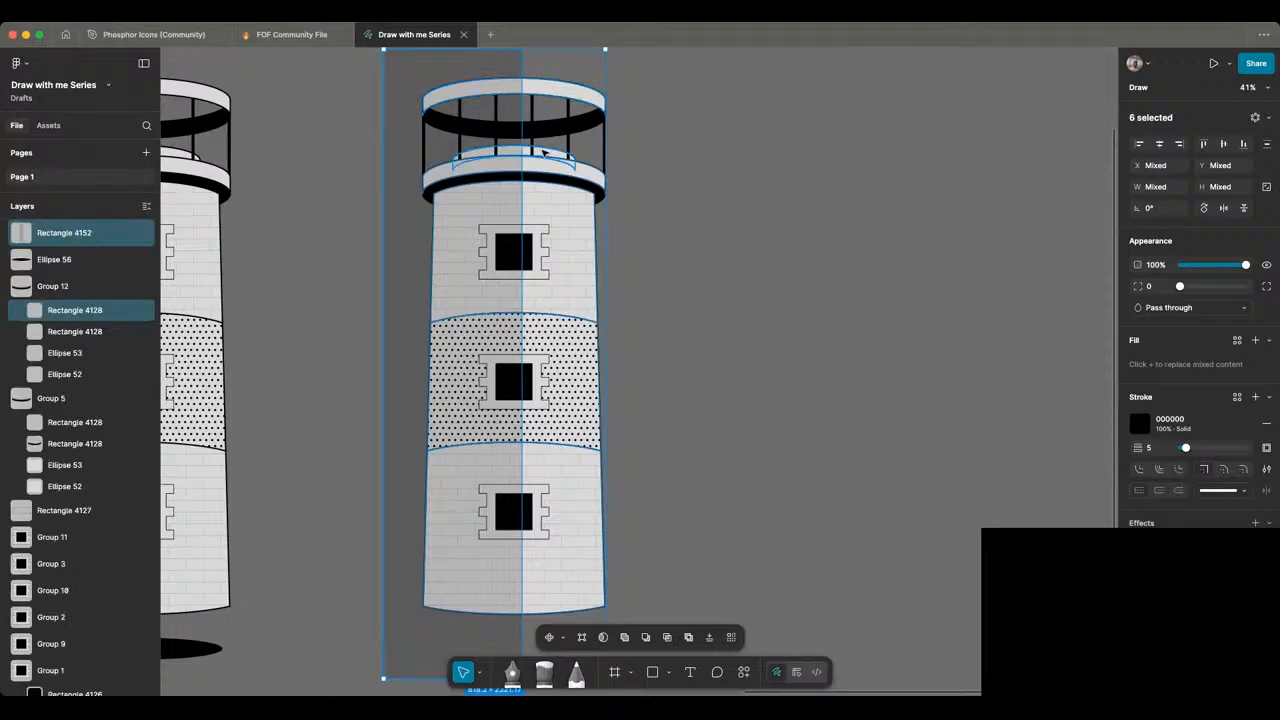
shift+click(544, 152)
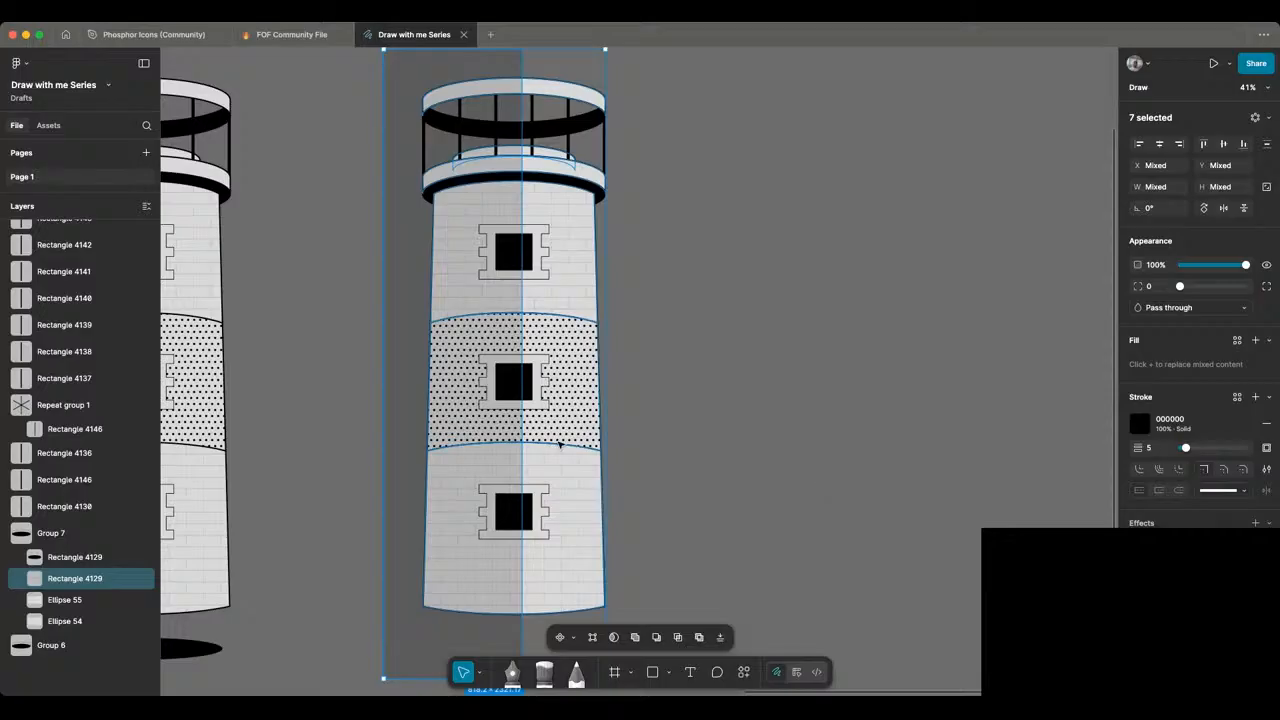
key(Return)
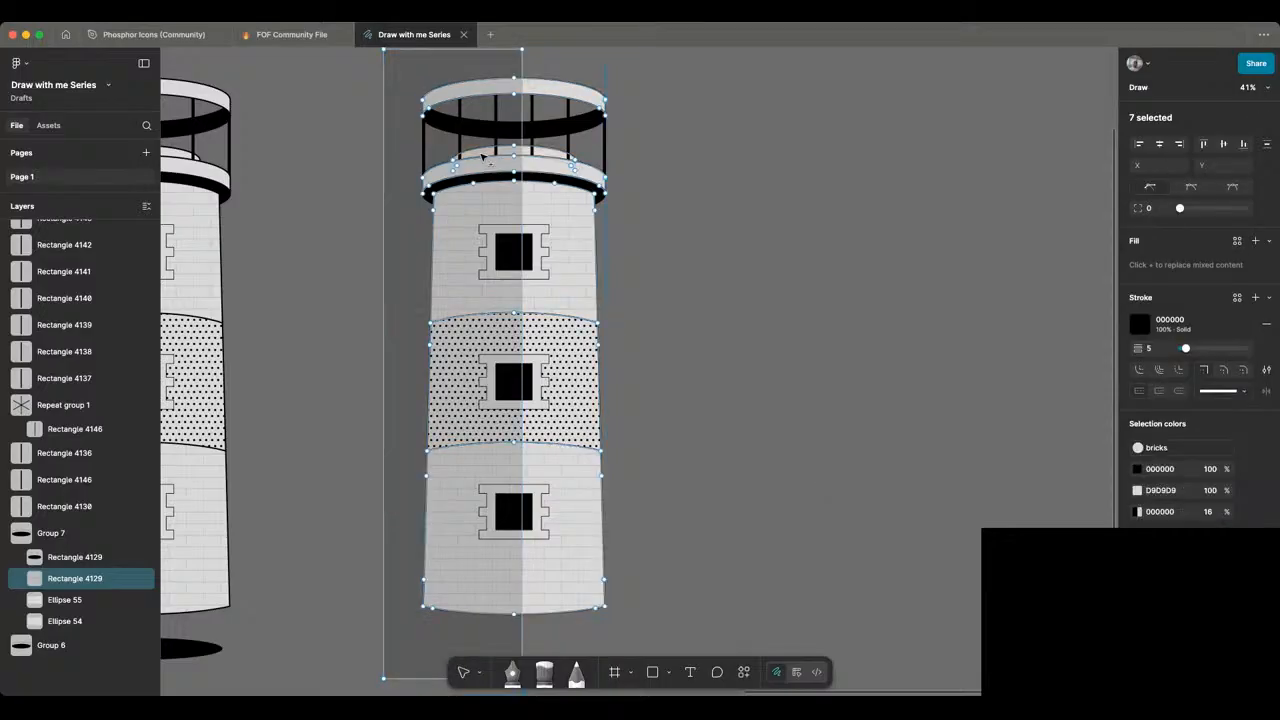
key(b)
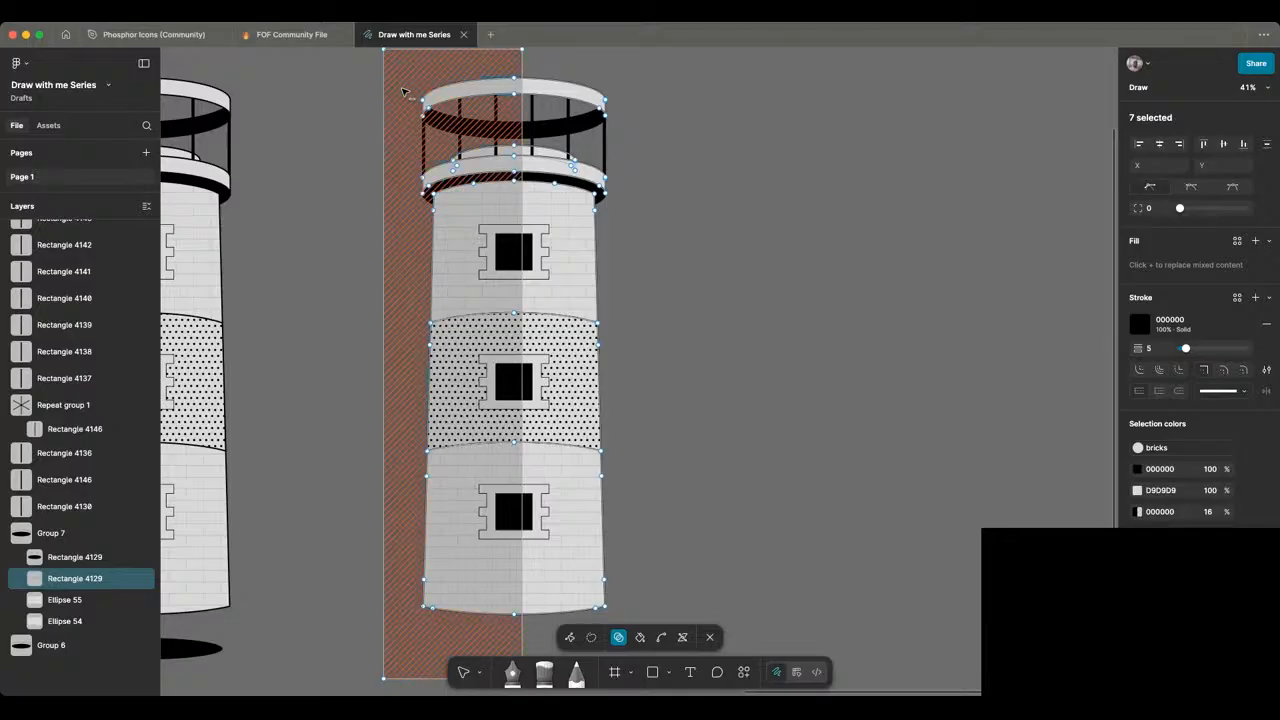
key(Escape)
click(669, 307)
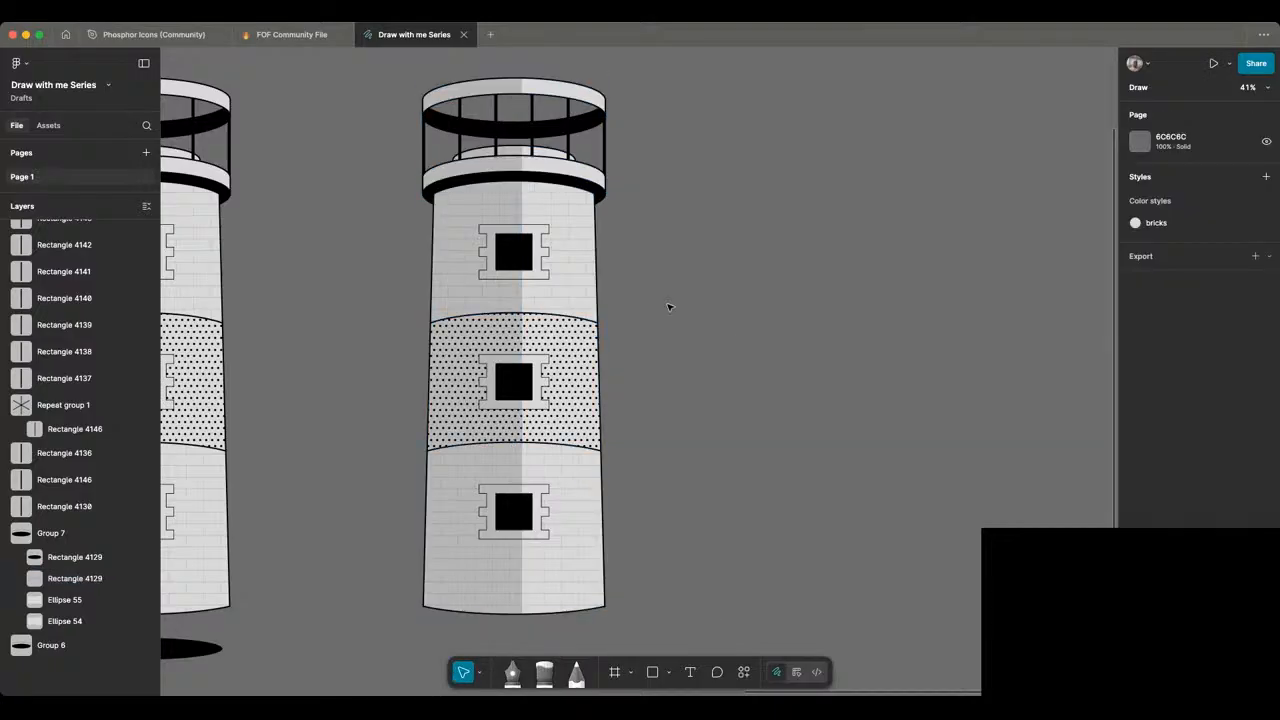
Step: Examine the half-shaded tower copy up close and compare it with the unshaded original
scroll(669, 307, down, 2)
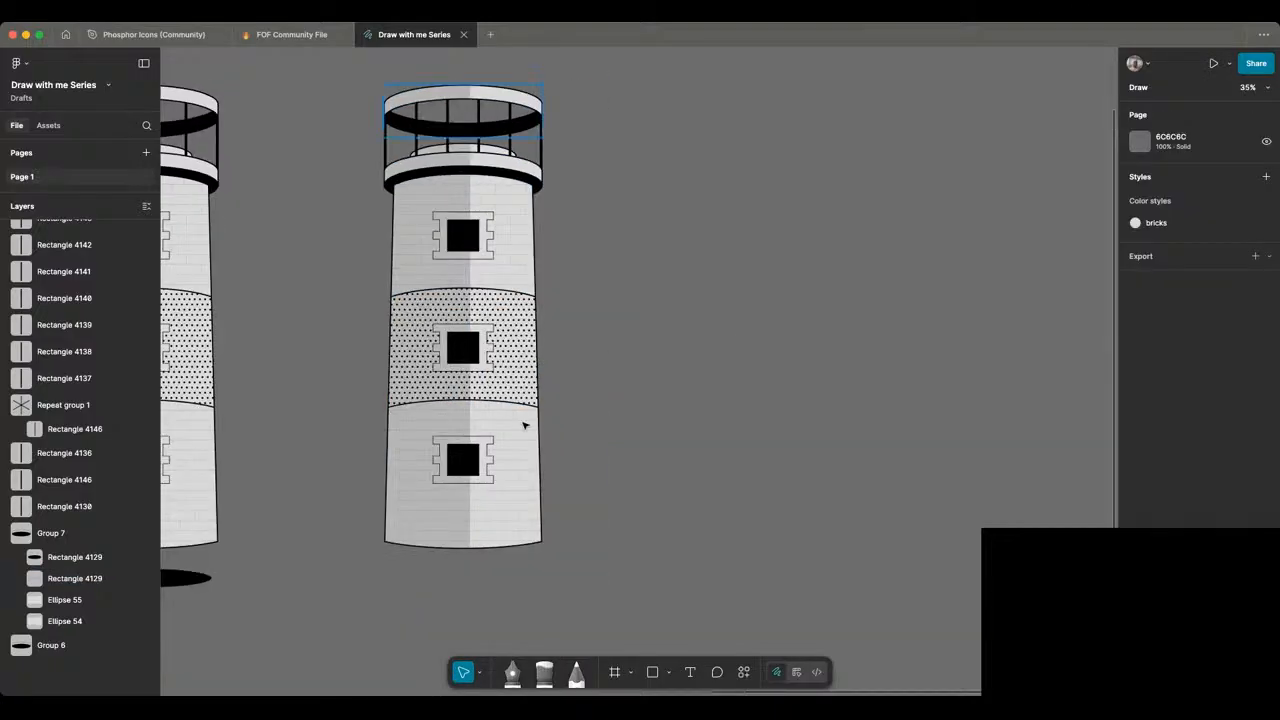
scroll(655, 408, down, 1)
scroll(655, 408, down, 2)
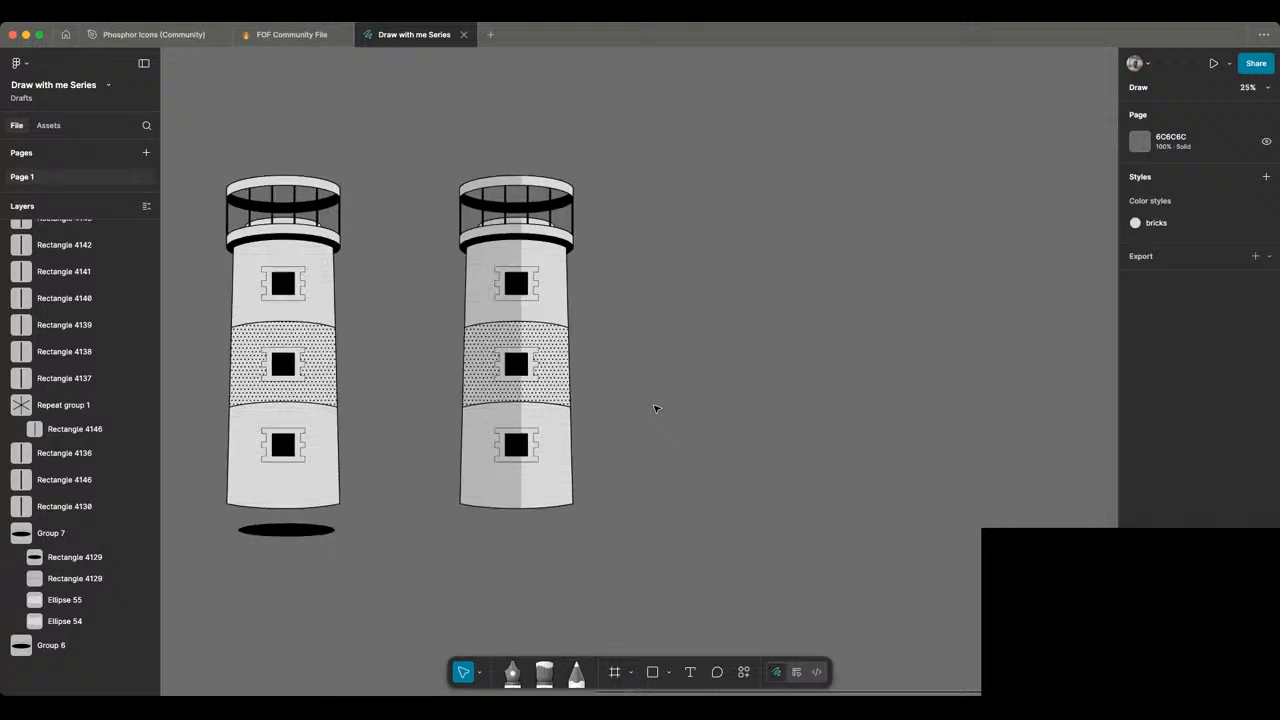
scroll(655, 408, up, 1)
scroll(597, 412, up, 1)
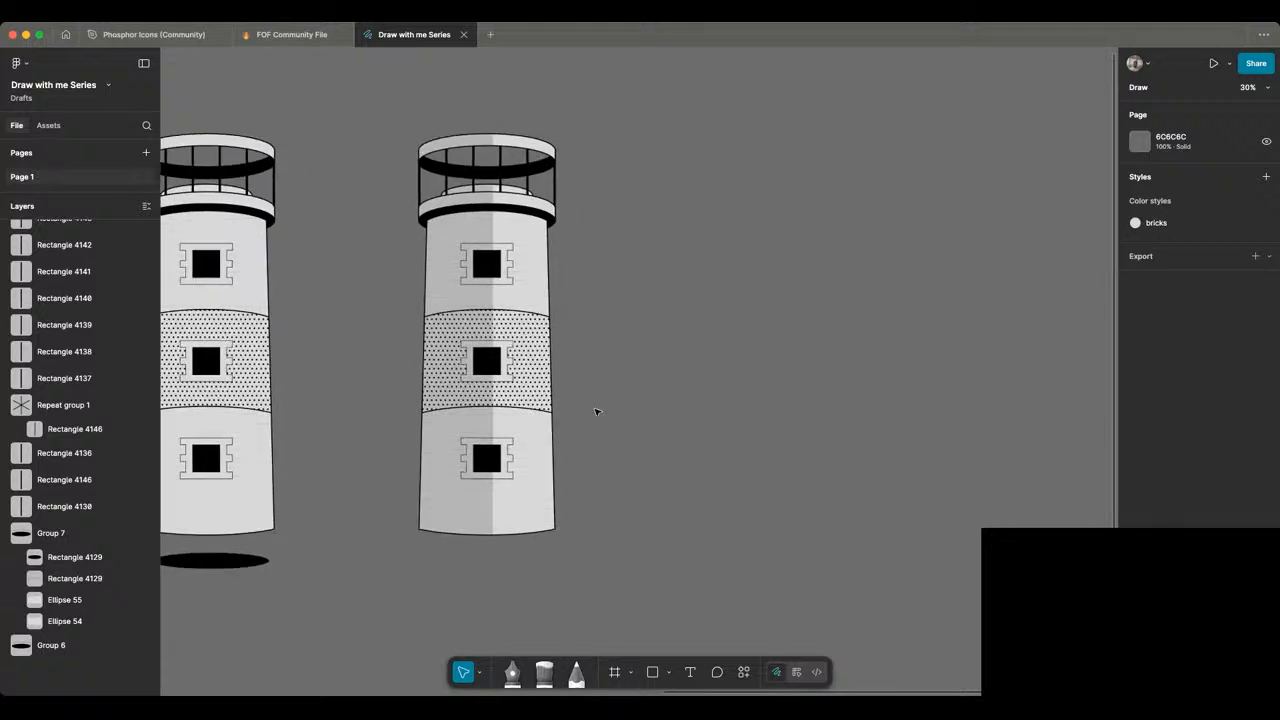
scroll(597, 412, up, 2)
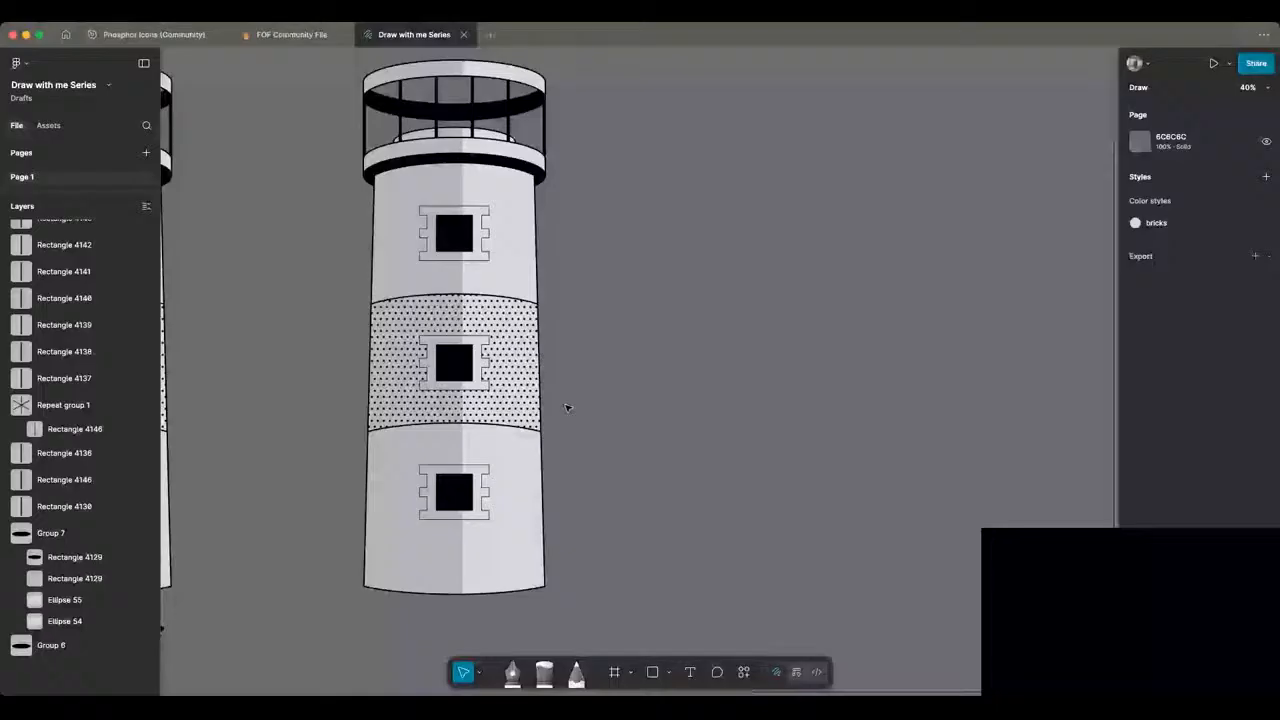
scroll(540, 390, down, 5)
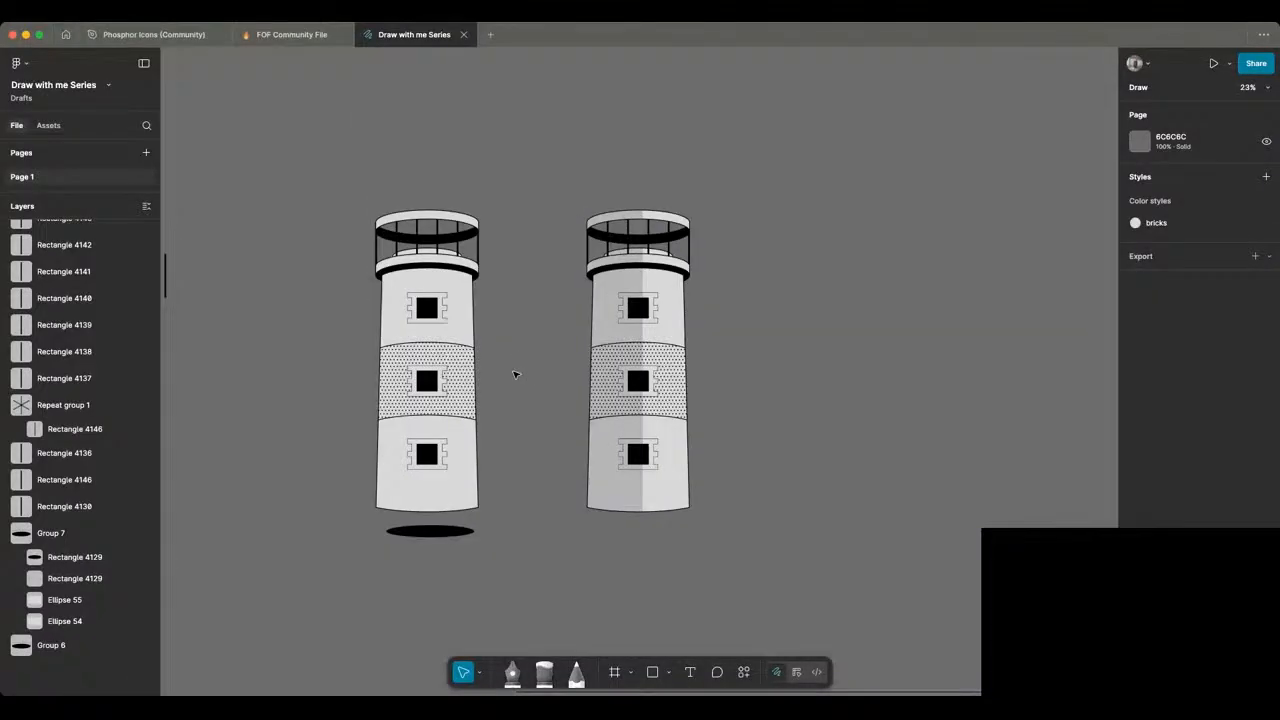
scroll(515, 375, right, 2)
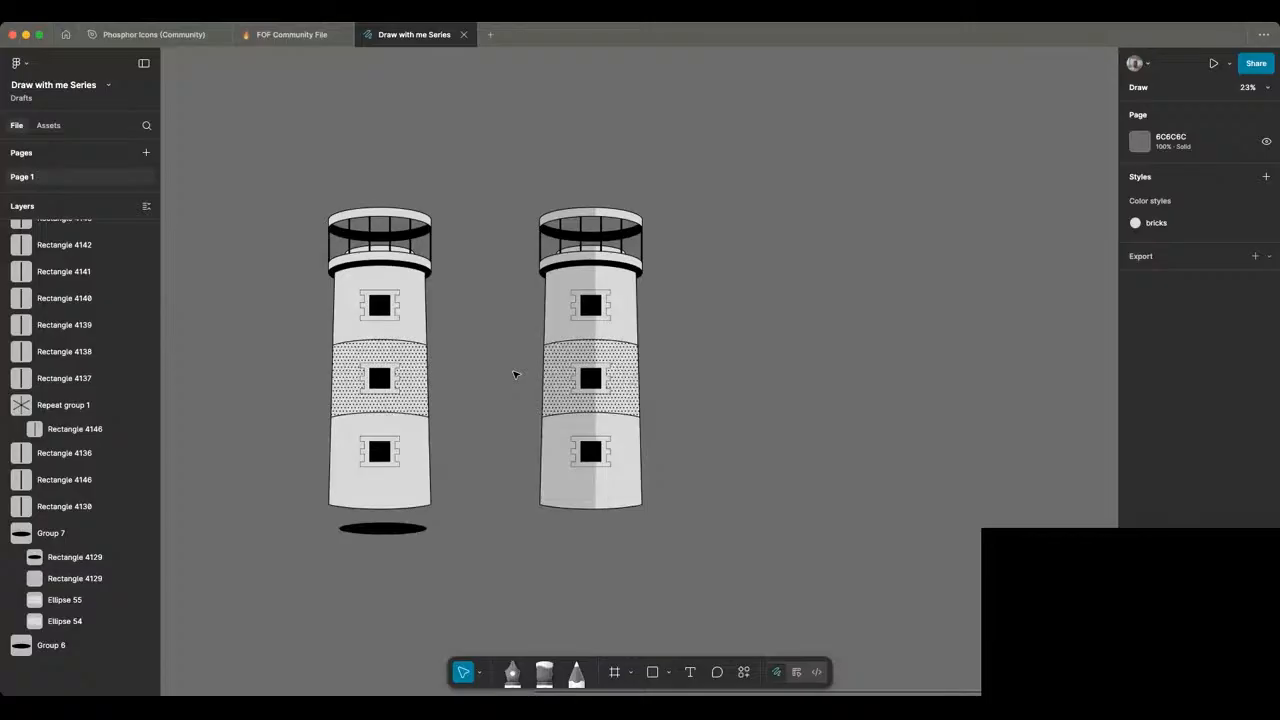
scroll(515, 375, right, 4)
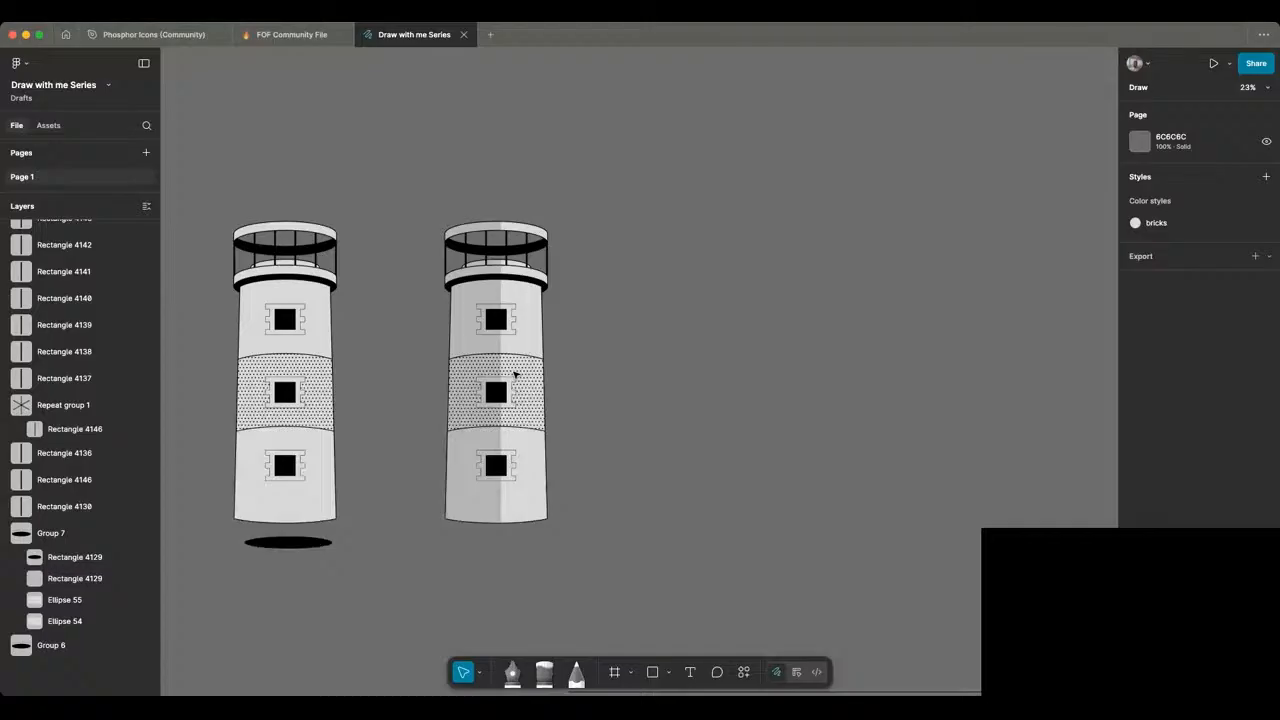
scroll(515, 375, right, 3)
scroll(550, 349, up, 2)
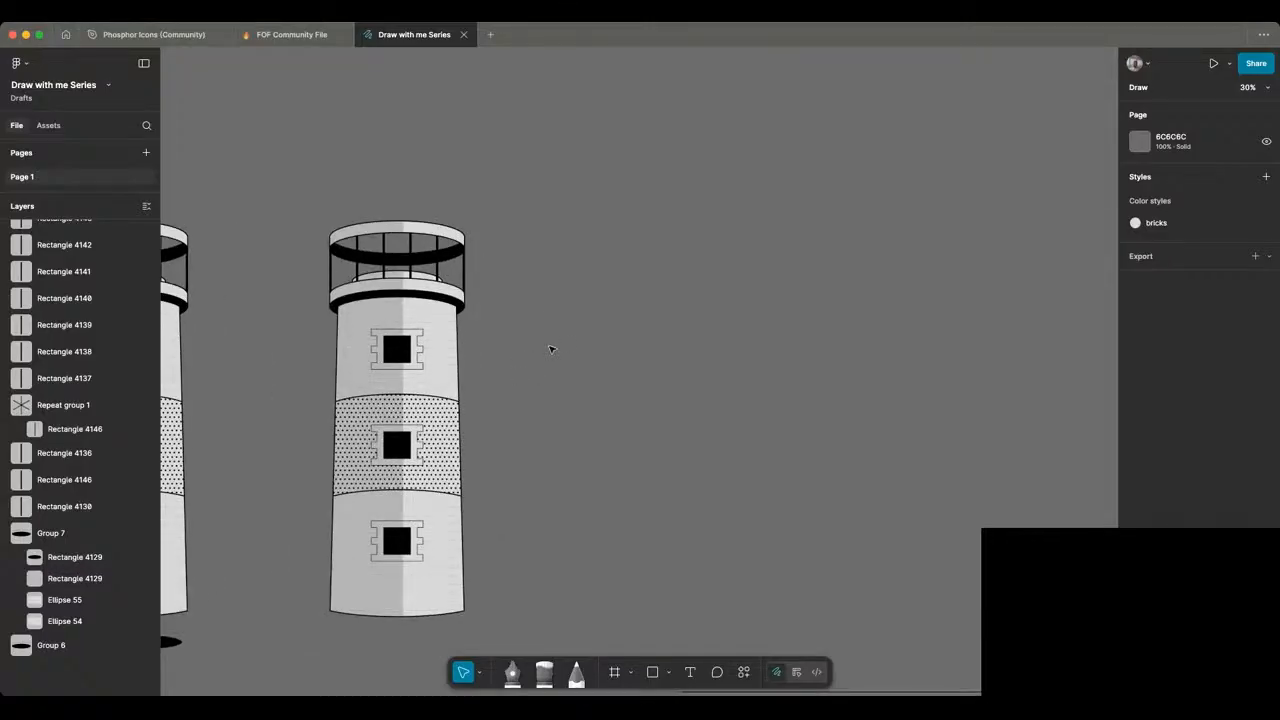
scroll(550, 349, right, 2)
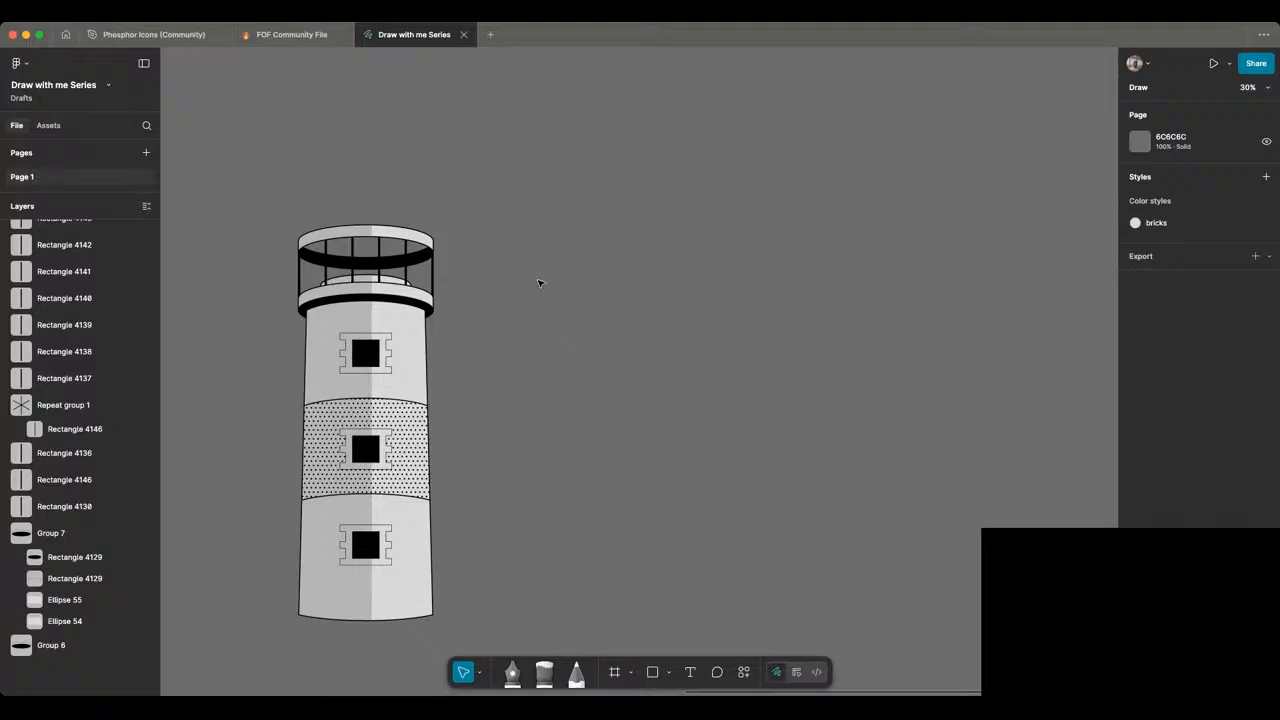
scroll(538, 283, up, 1)
scroll(538, 283, right, 1)
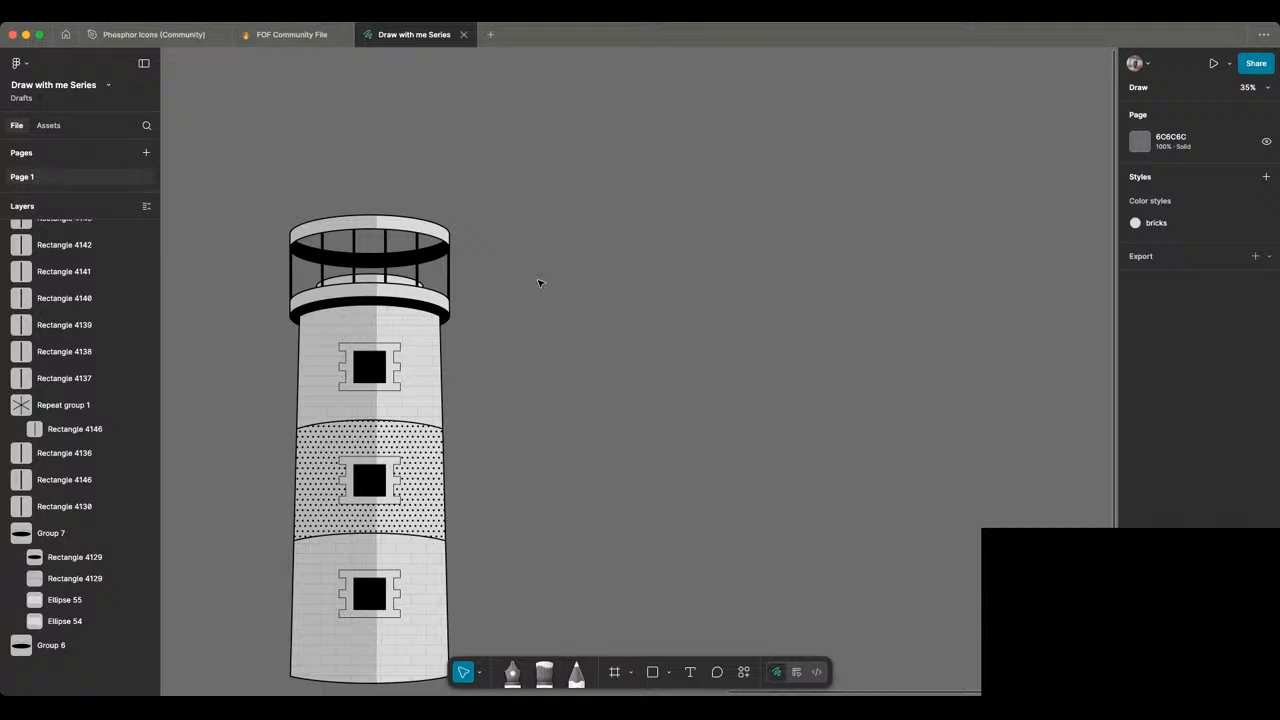
scroll(538, 283, down, 2)
scroll(494, 283, right, 1)
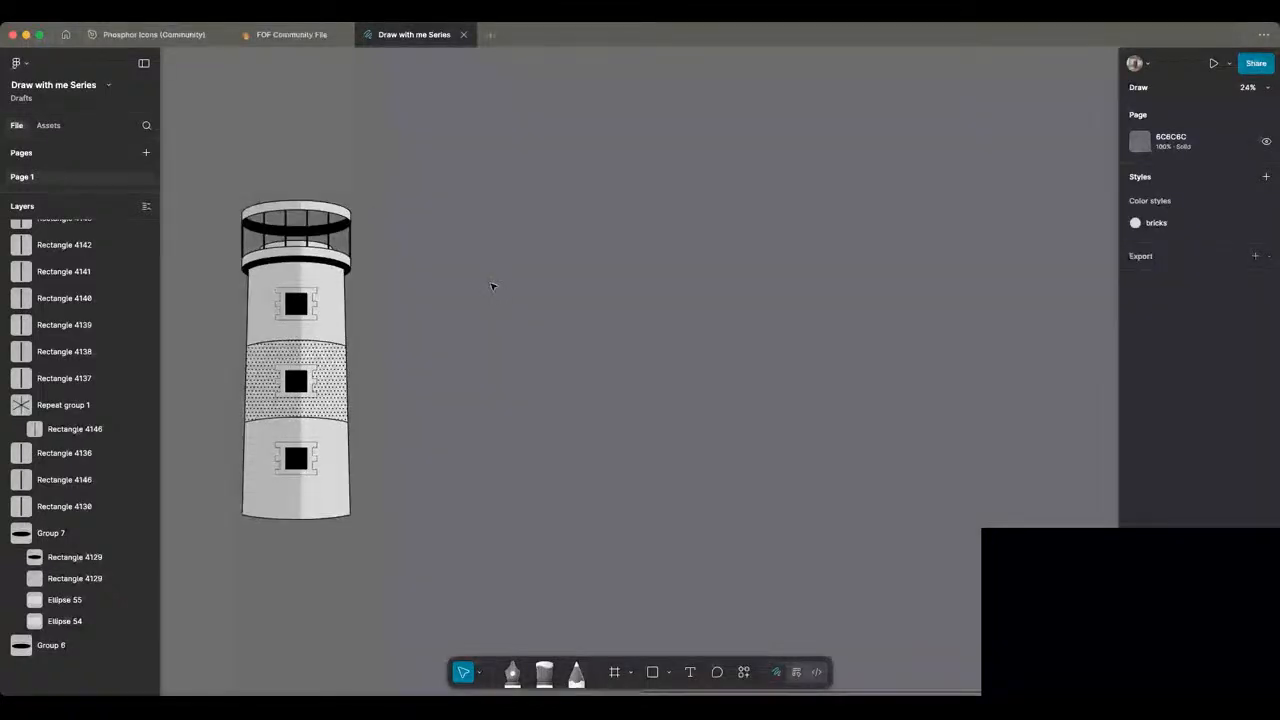
scroll(433, 336, right, 1)
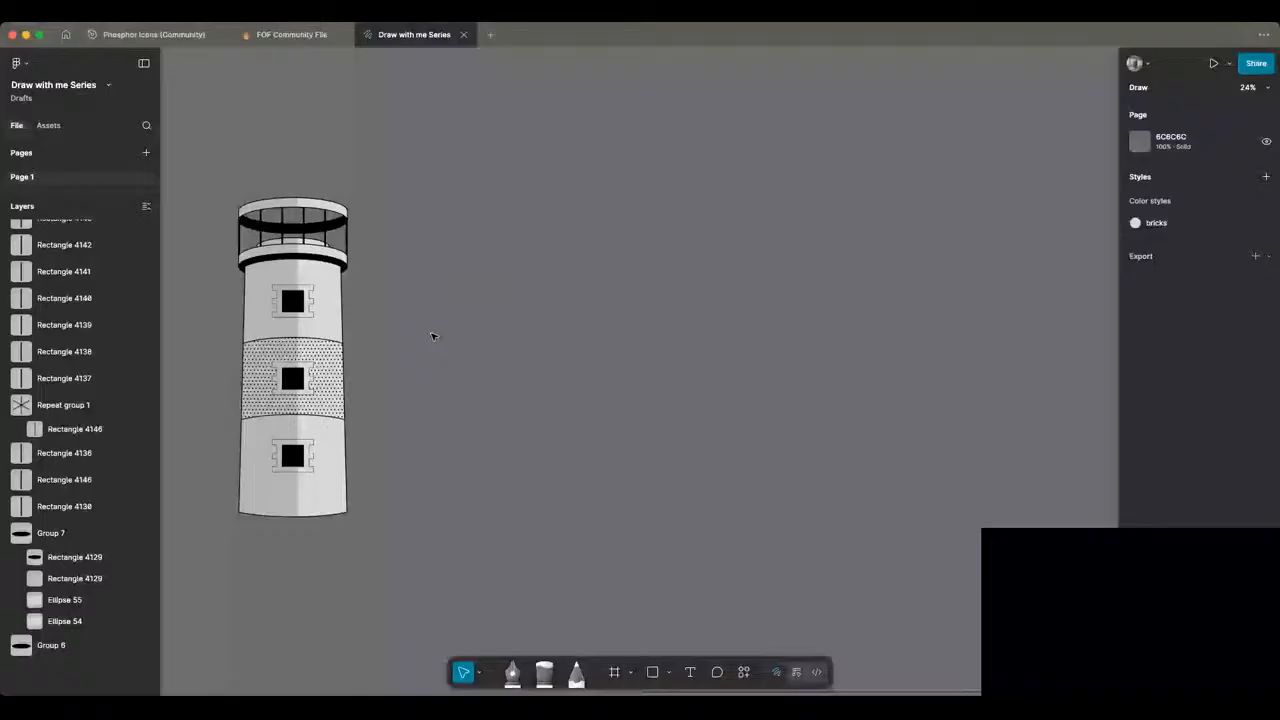
scroll(433, 336, up, 1)
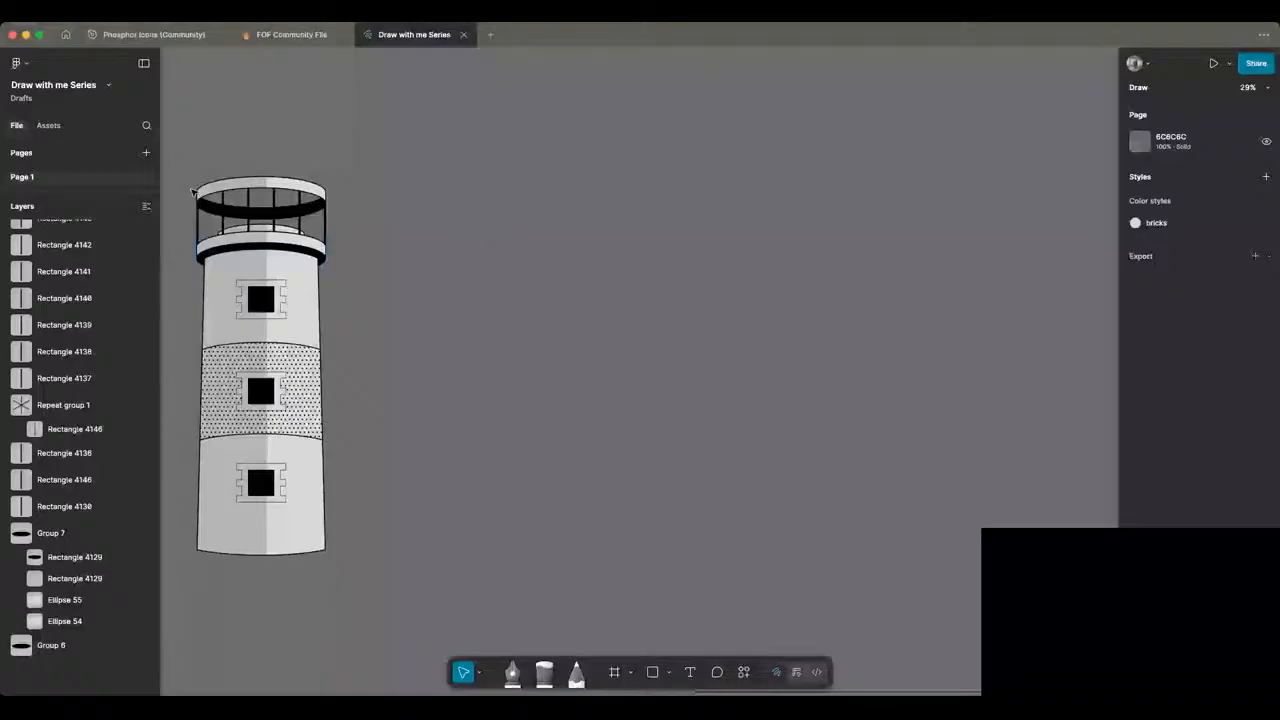
Step: Duplicate the half-shaded tower into the empty space beside it and rotate the copy to about -8.39° so it leans right
drag(192, 191, 227, 400)
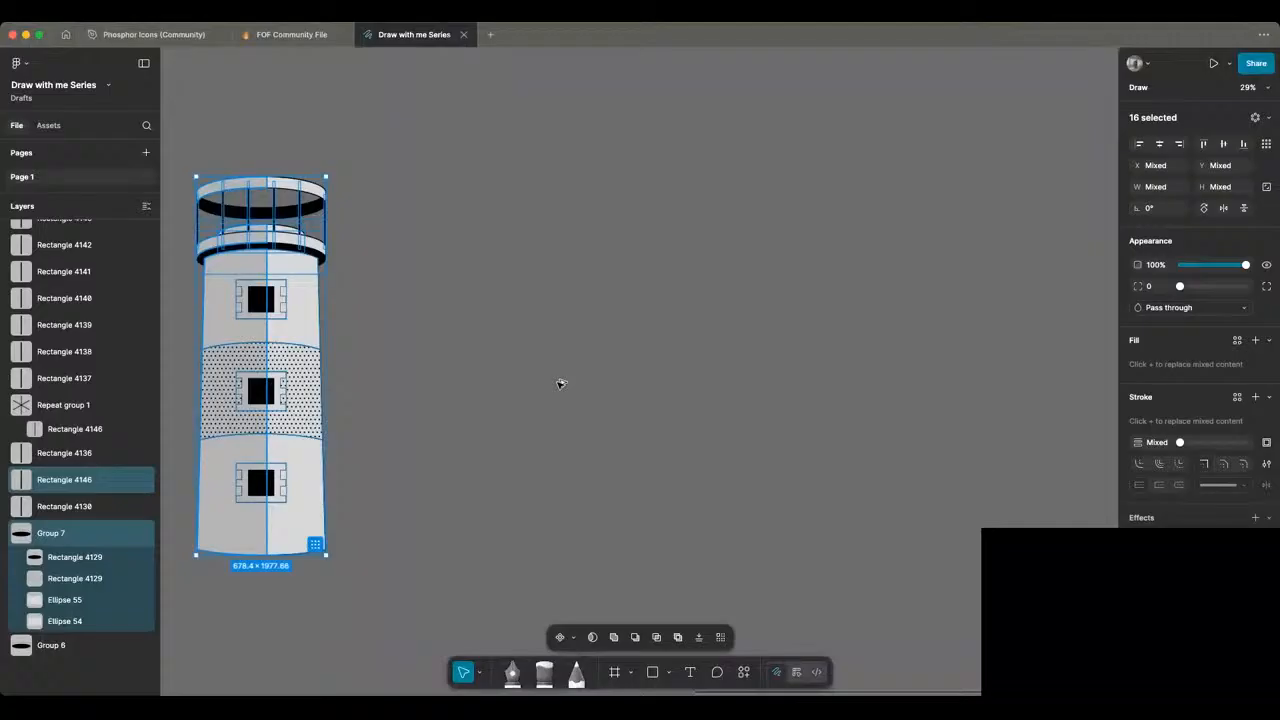
drag(561, 384, 560, 384)
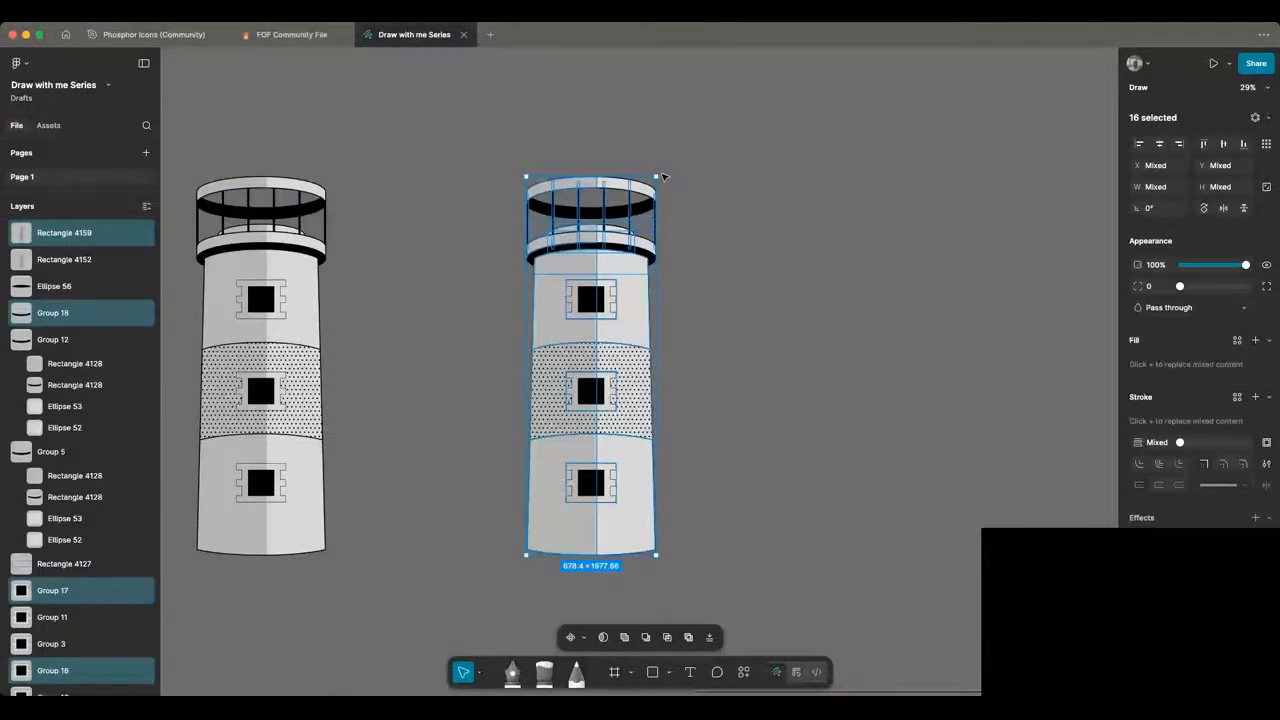
key(Escape)
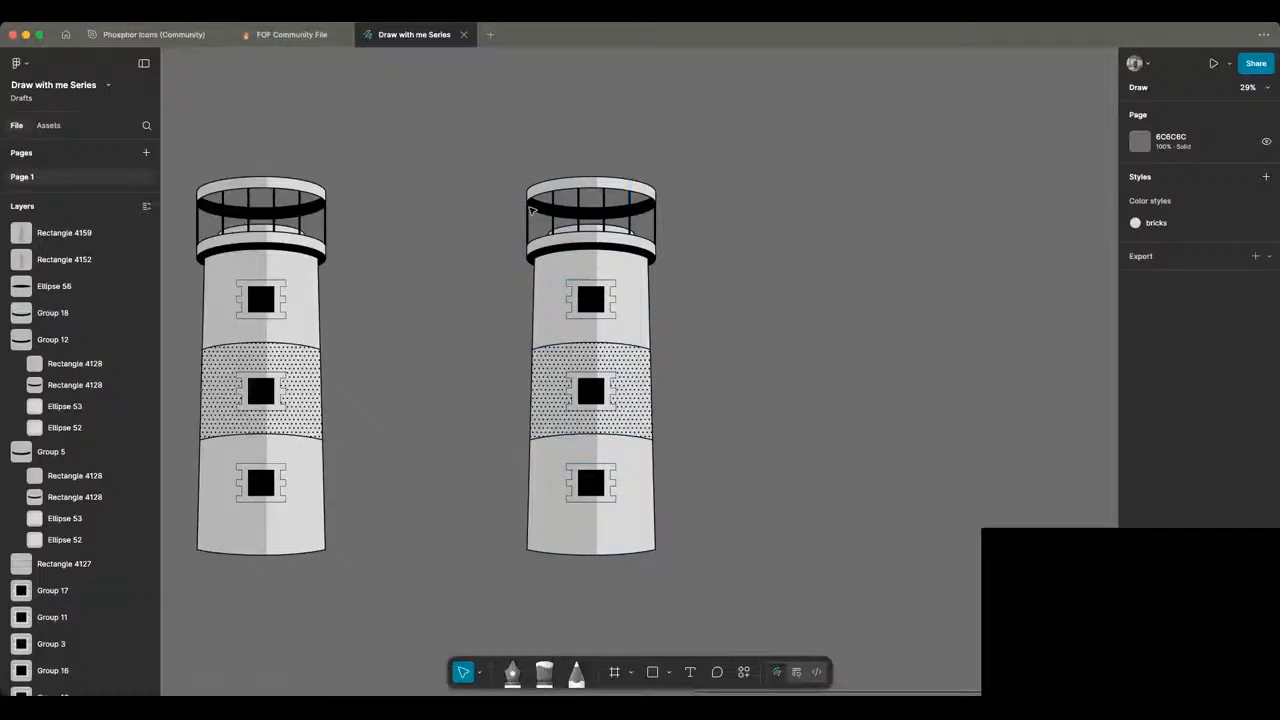
drag(520, 165, 722, 612)
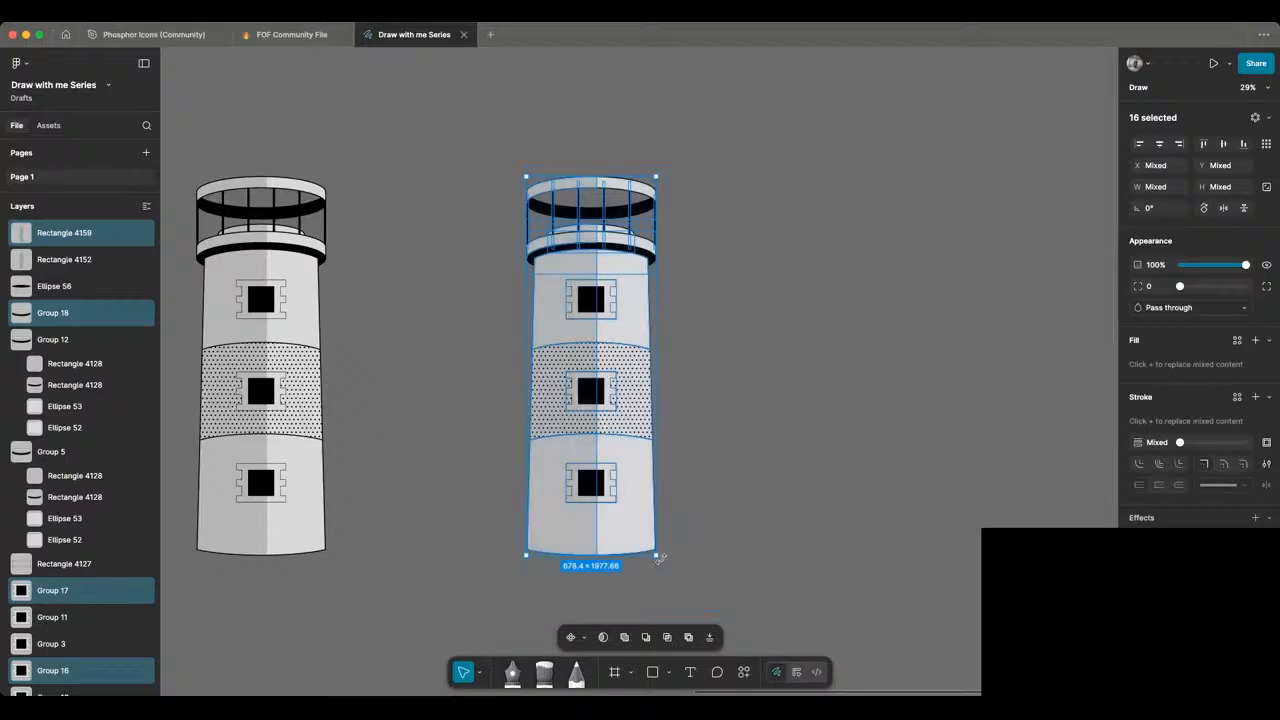
drag(660, 558, 630, 571)
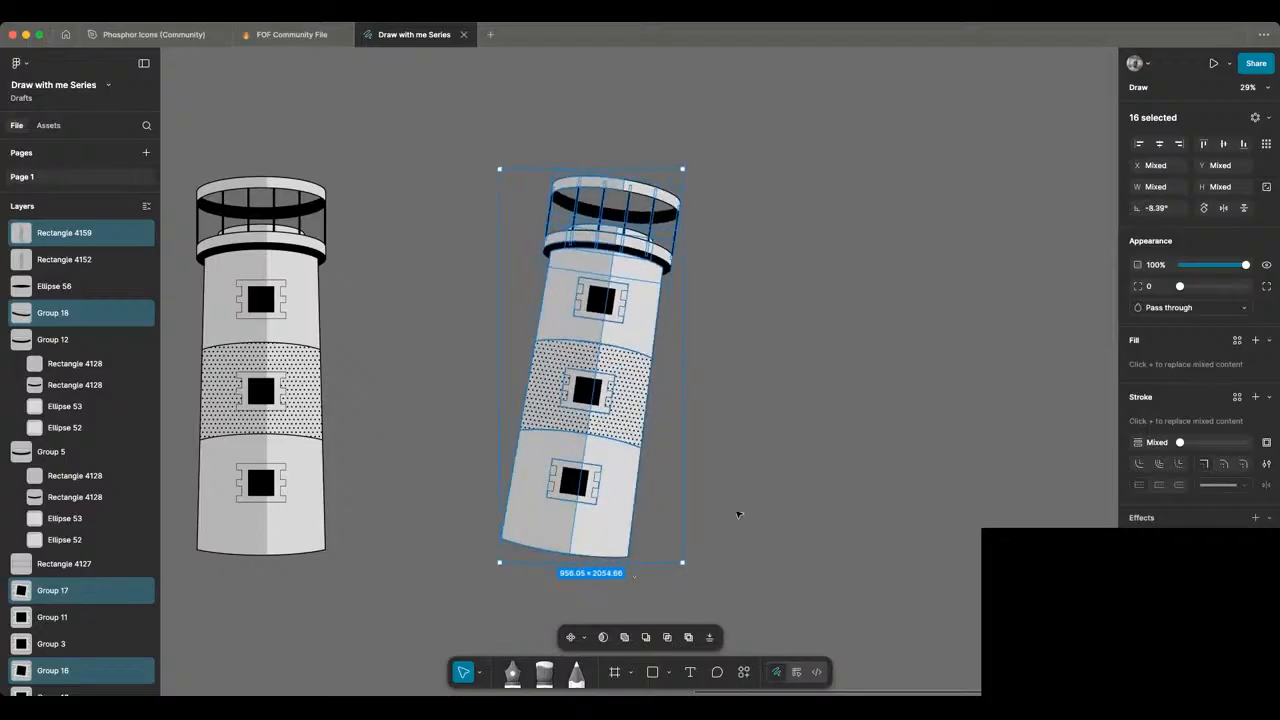
click(737, 514)
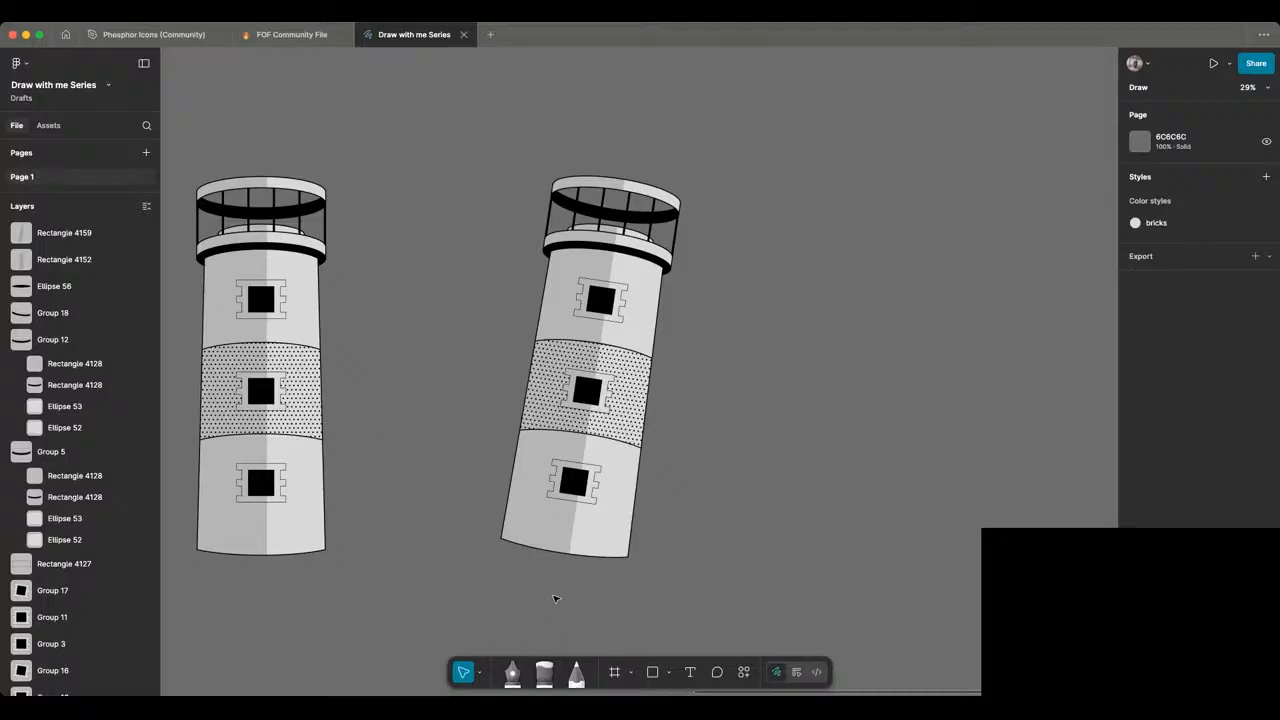
Step: Draw an ellipse about 1097 × 178 units, swap its fill for a stroke, and position it across the tilted tower's base
key(o)
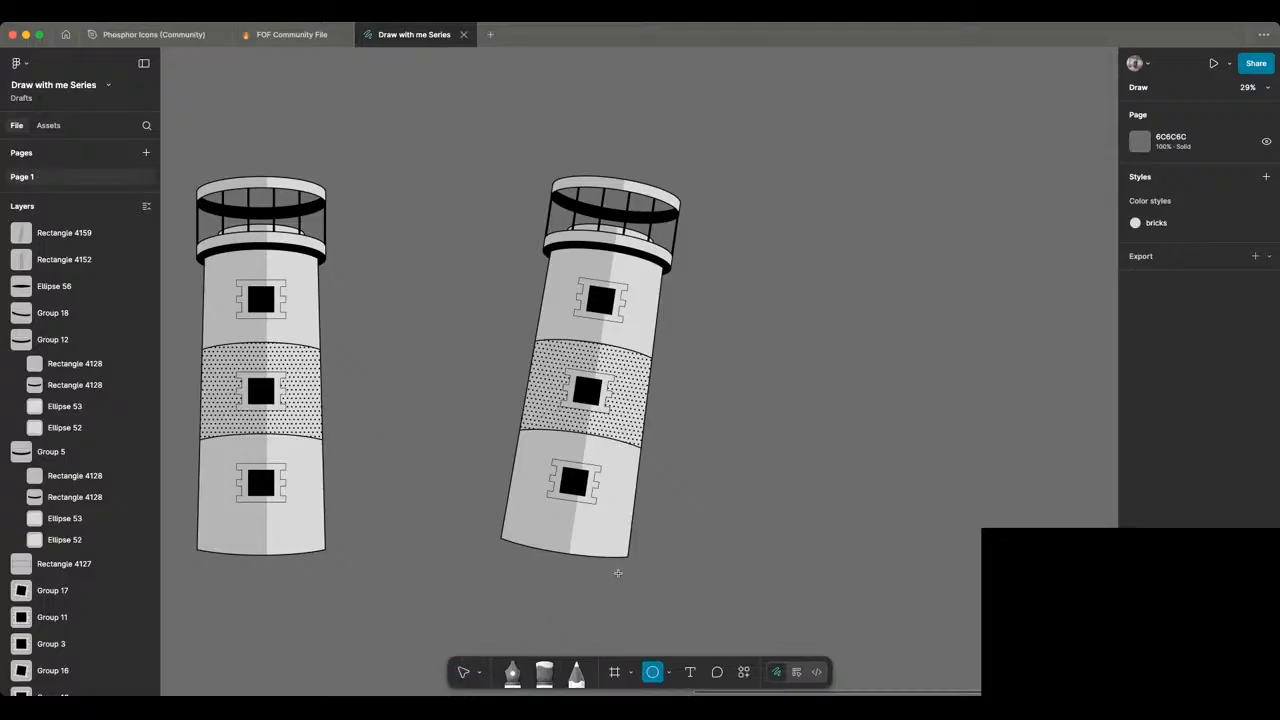
drag(400, 537, 610, 572)
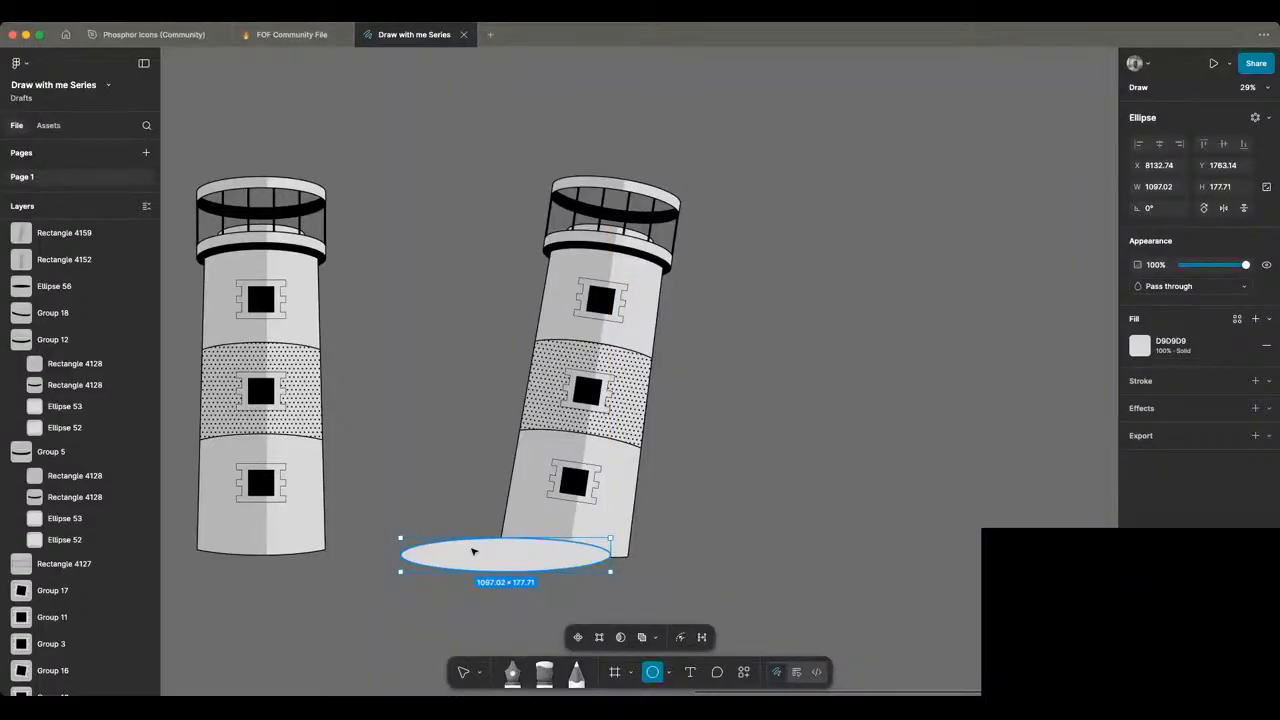
drag(473, 551, 532, 528)
key(shift+x)
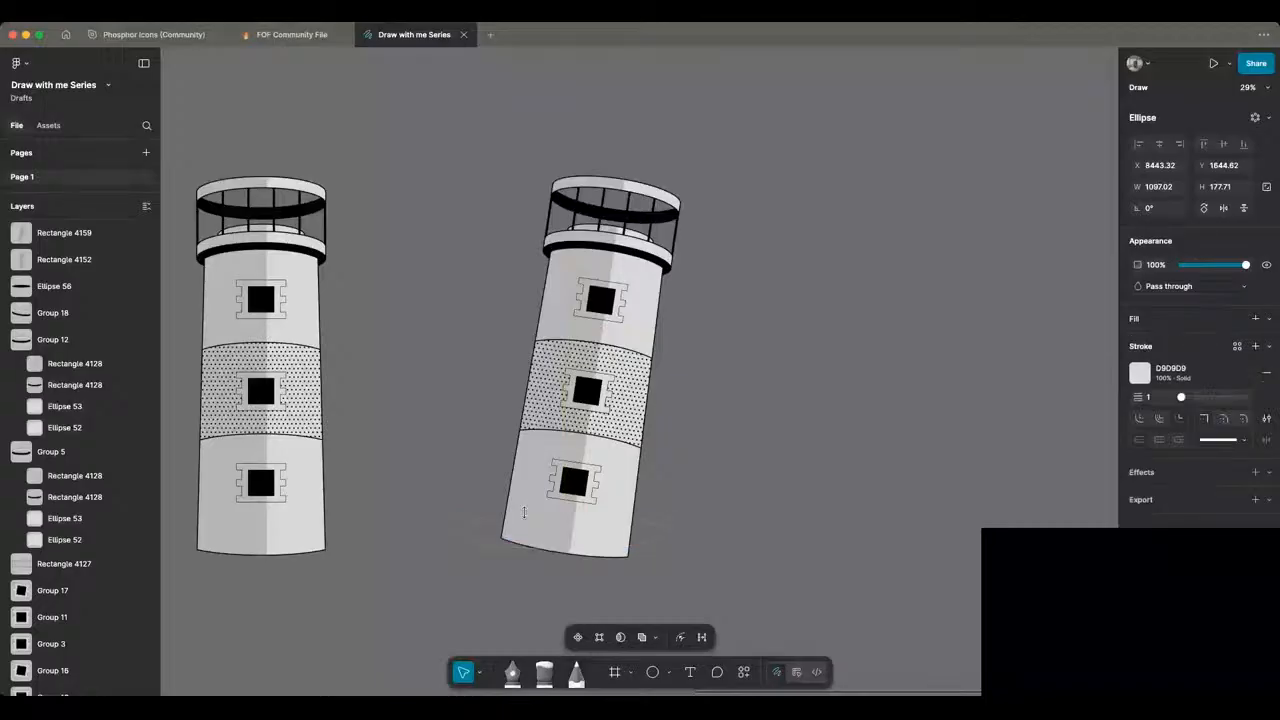
scroll(588, 541, up, 2)
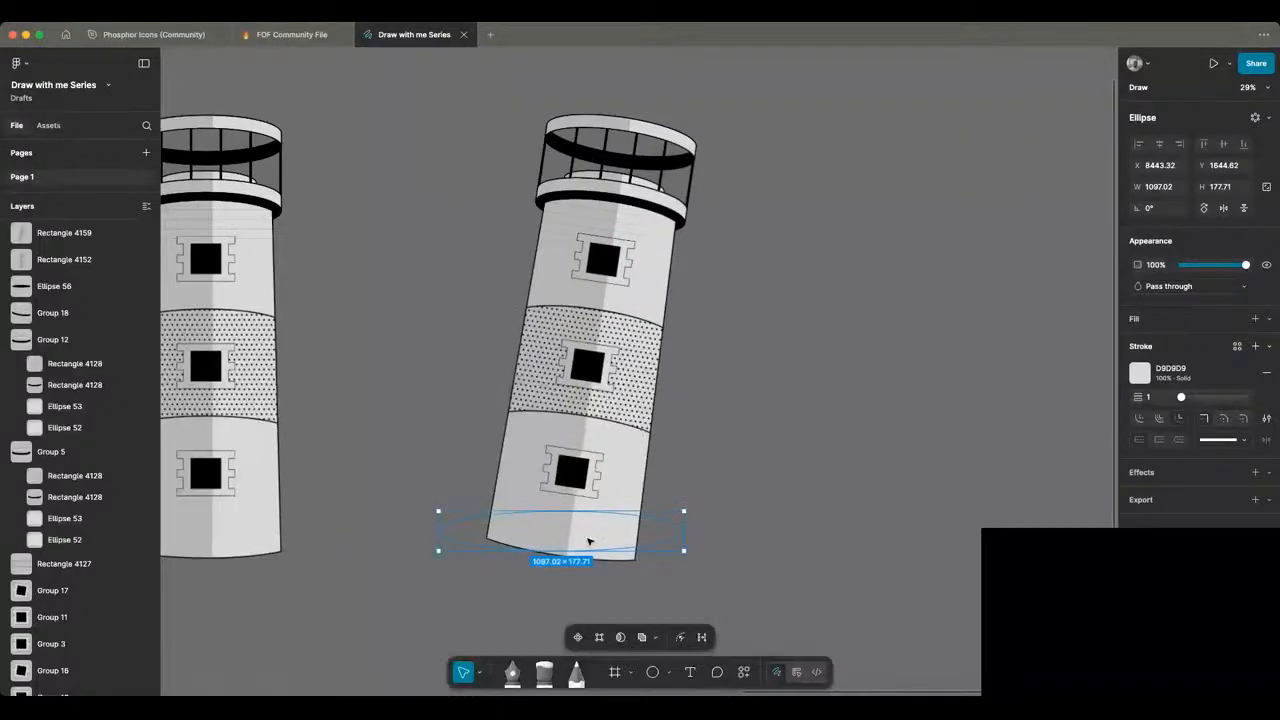
drag(588, 541, 653, 538)
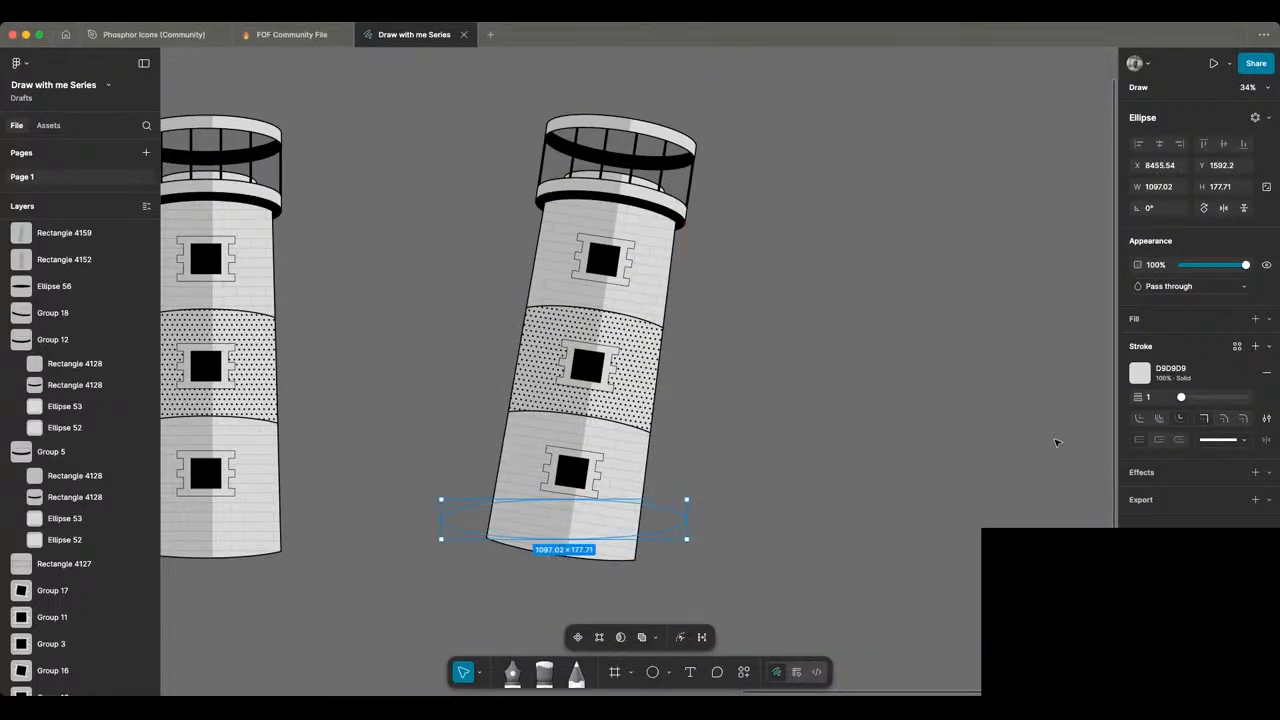
Step: Set the base ellipse's stroke to black (000000) with a width of 5
click(1140, 373)
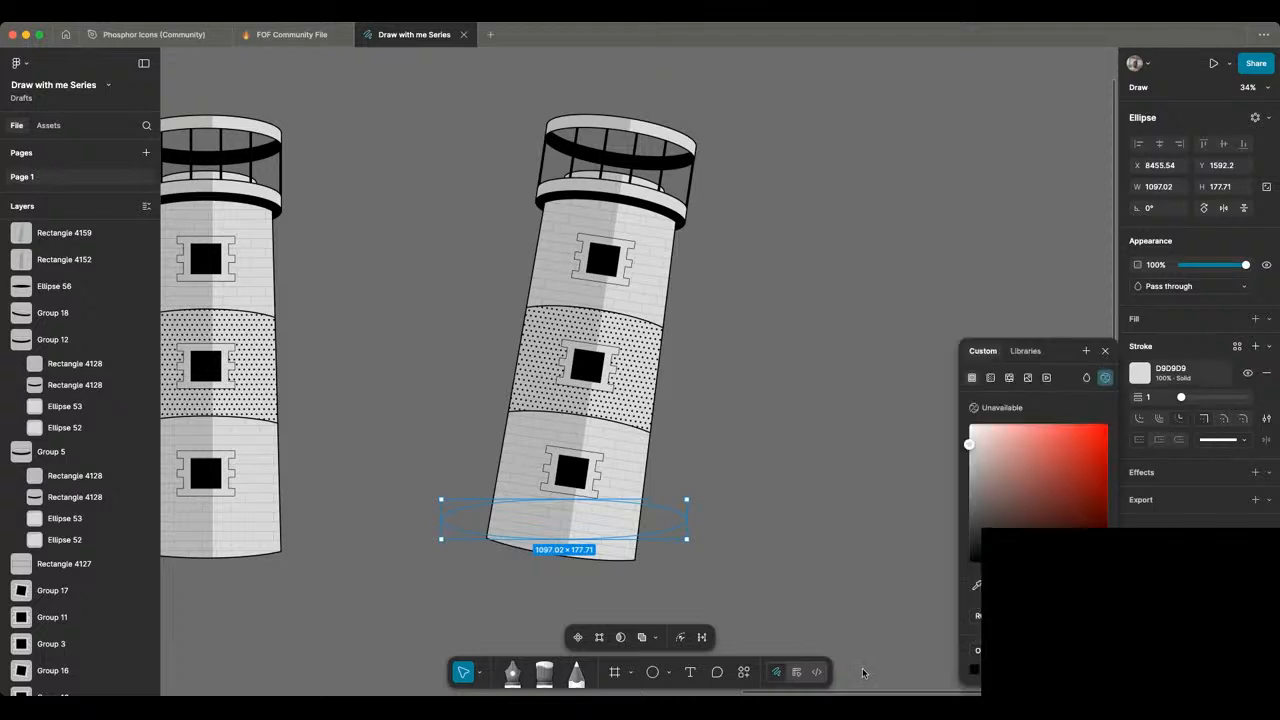
drag(991, 443, 1188, 420)
click(1160, 398)
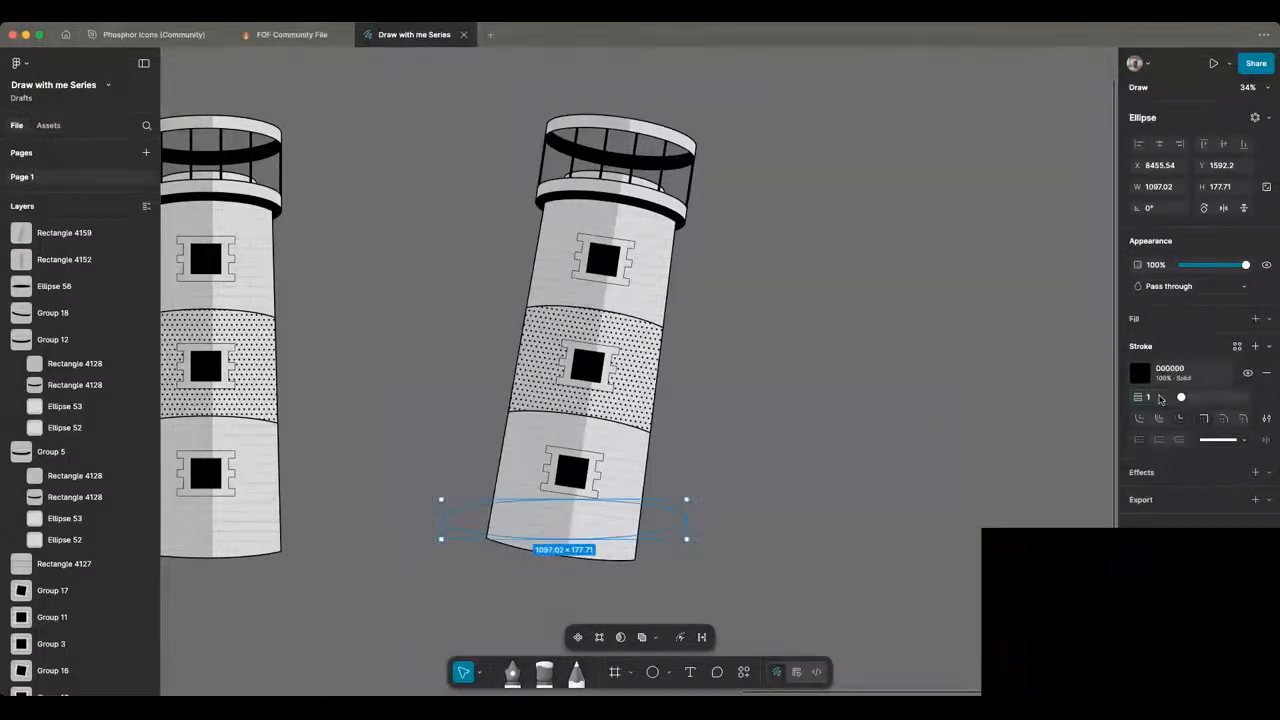
text(5)
key(Return)
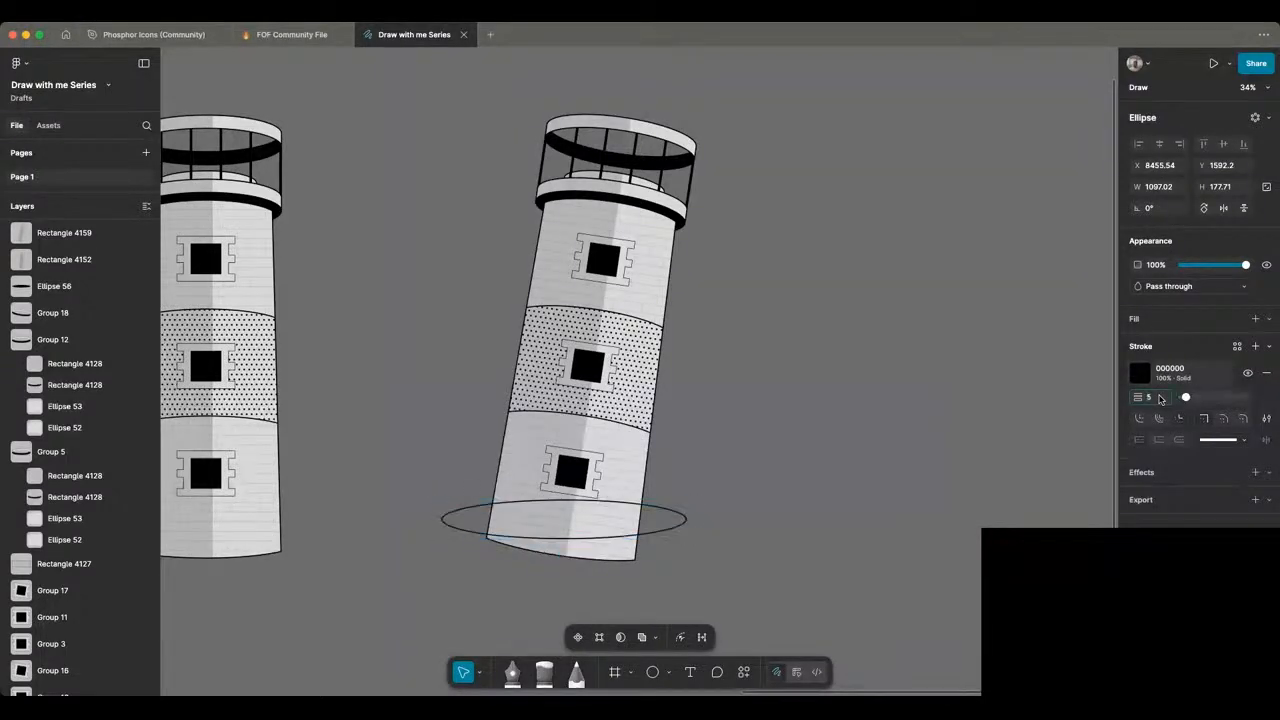
Step: Trim the tilted tower's body and shading along the ellipse's lower curve with the shape builder, removing the ellipse parts outside the tower
click(661, 575)
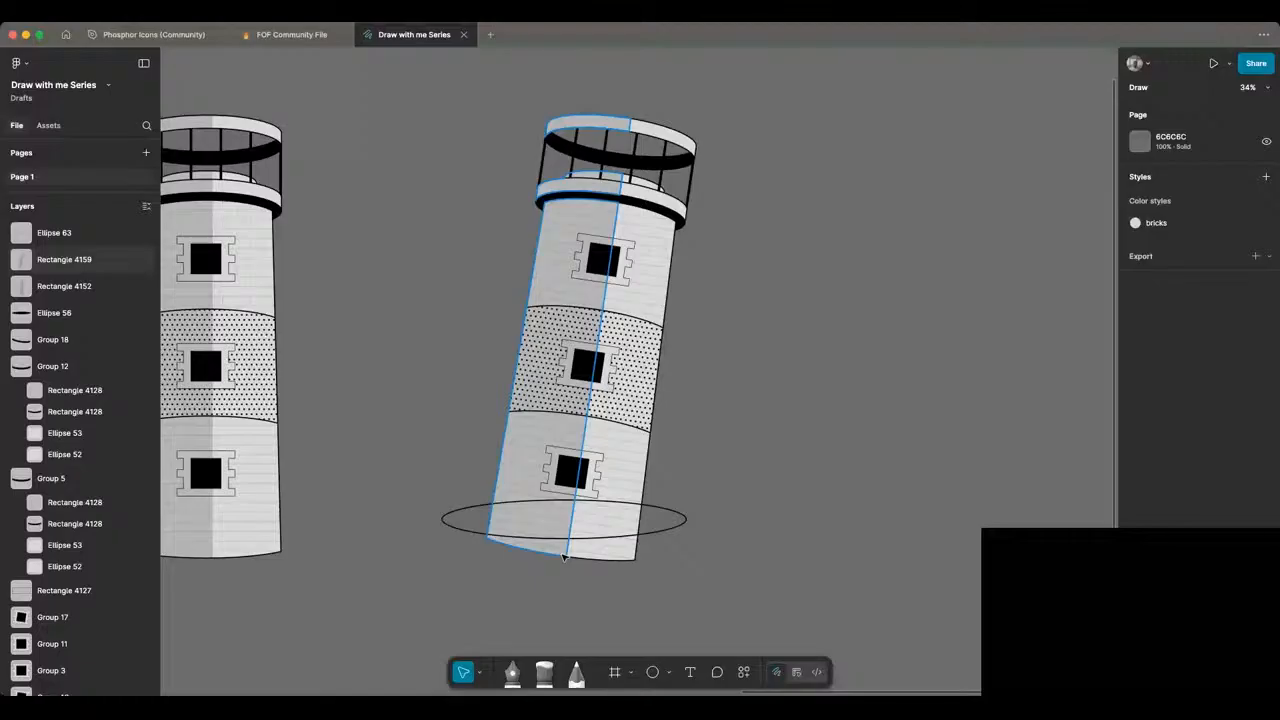
drag(590, 560, 526, 524)
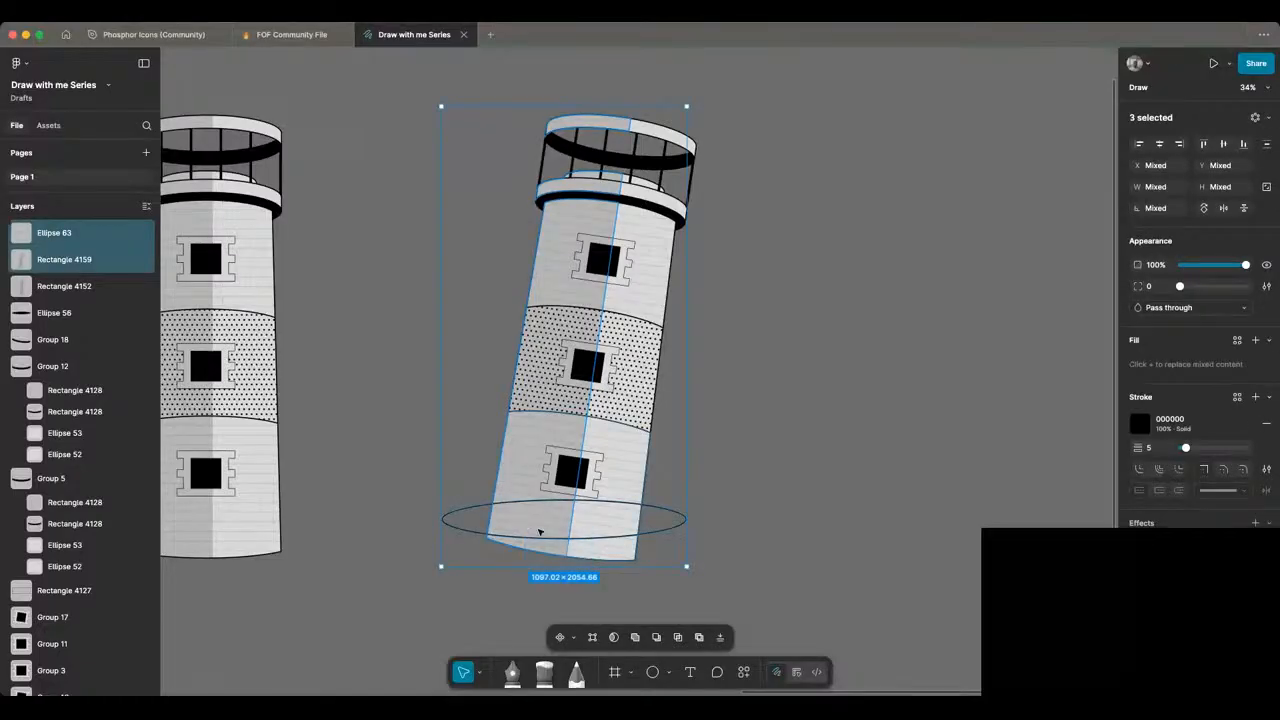
key(Return)
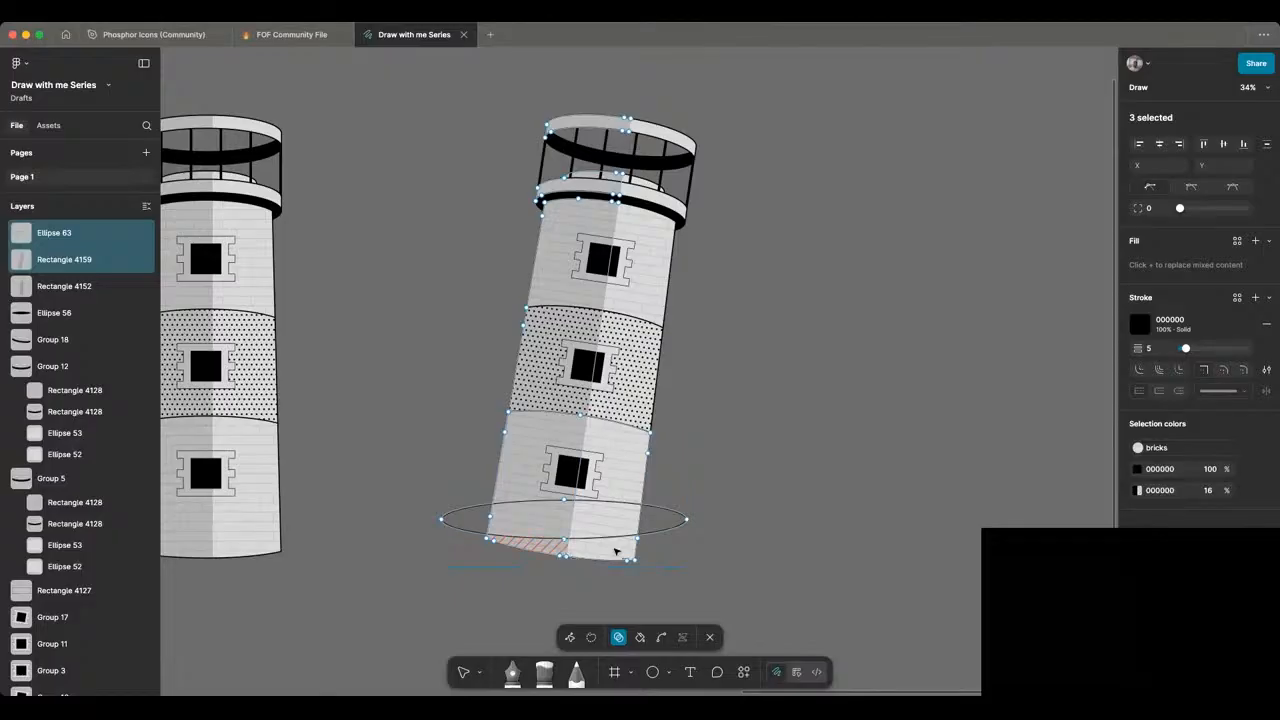
drag(615, 551, 664, 522)
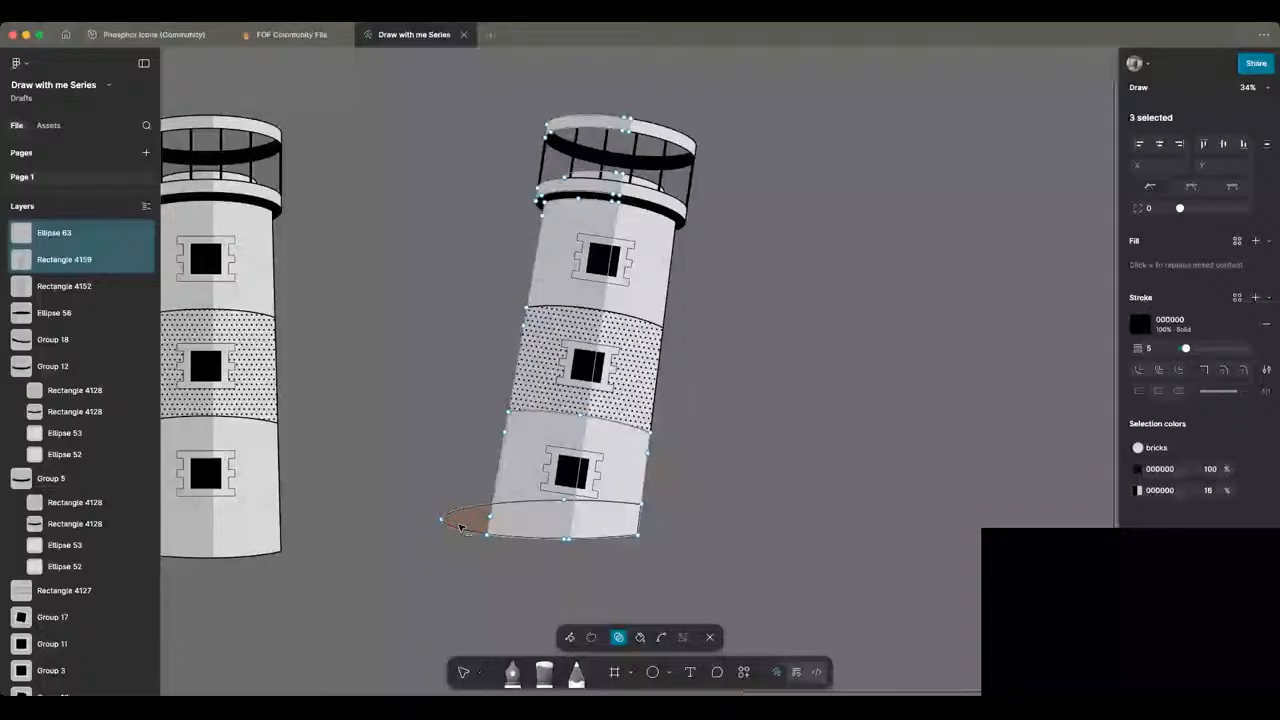
alt+click(460, 527)
key(v)
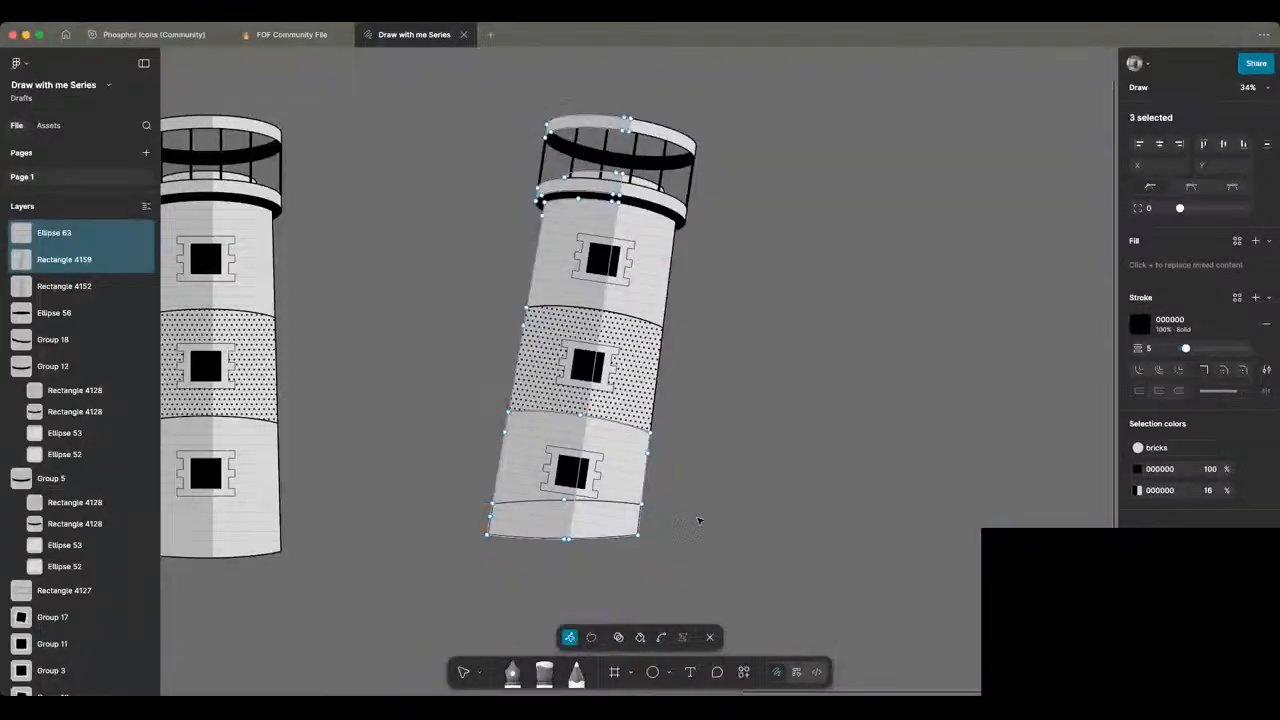
key(Escape)
key(Escape)
Step: Move the whole tilted tower closer to the upright shaded tower, with their bases at about the same level
scroll(715, 540, down, 3)
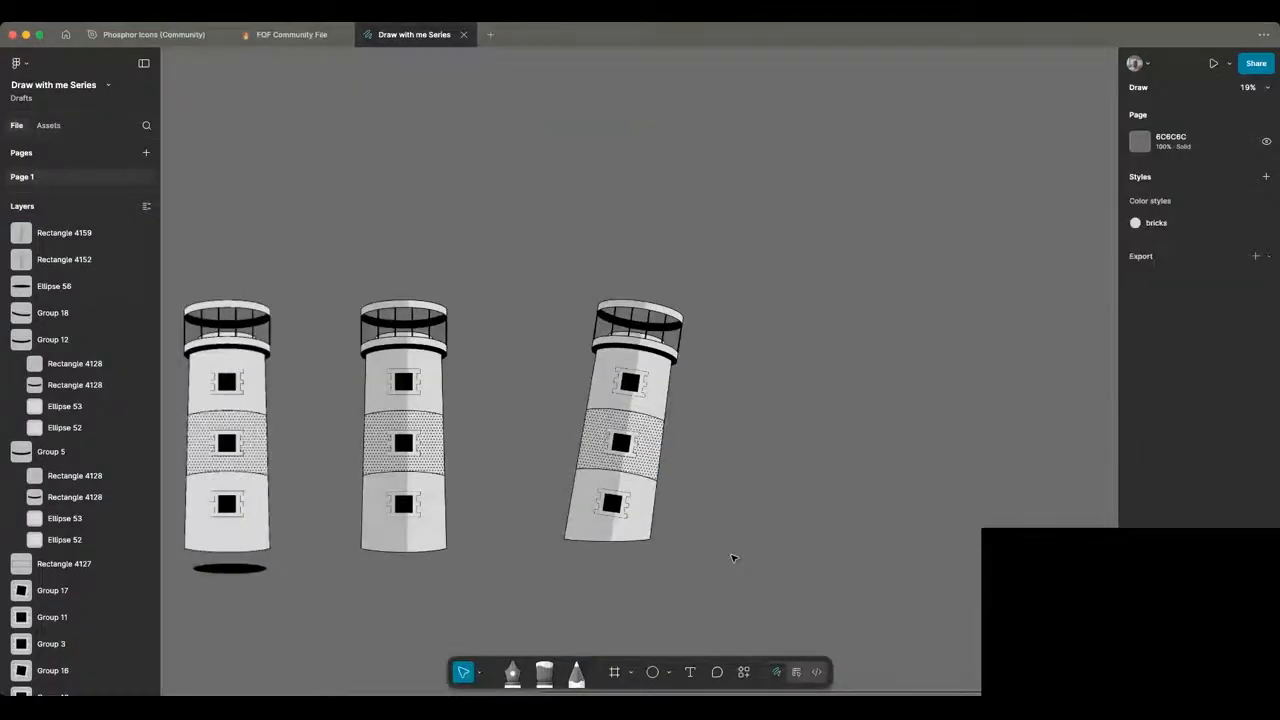
drag(568, 276, 731, 573)
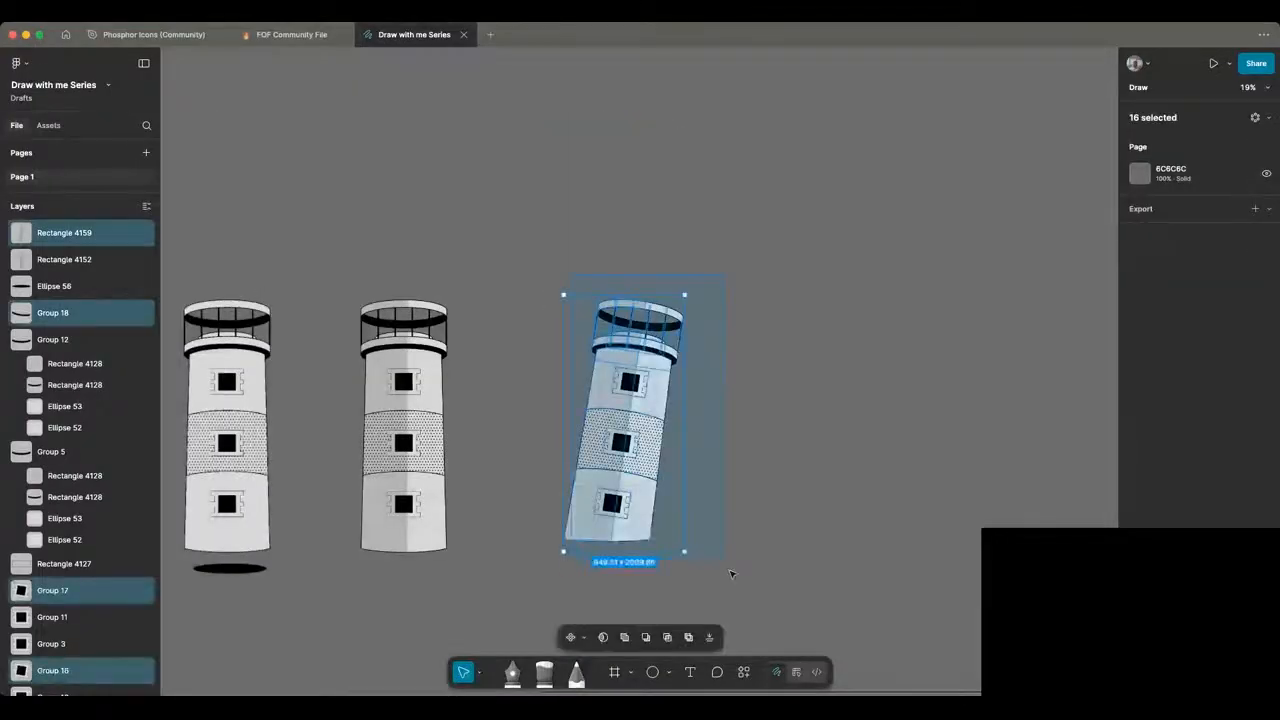
drag(632, 503, 555, 513)
click(650, 512)
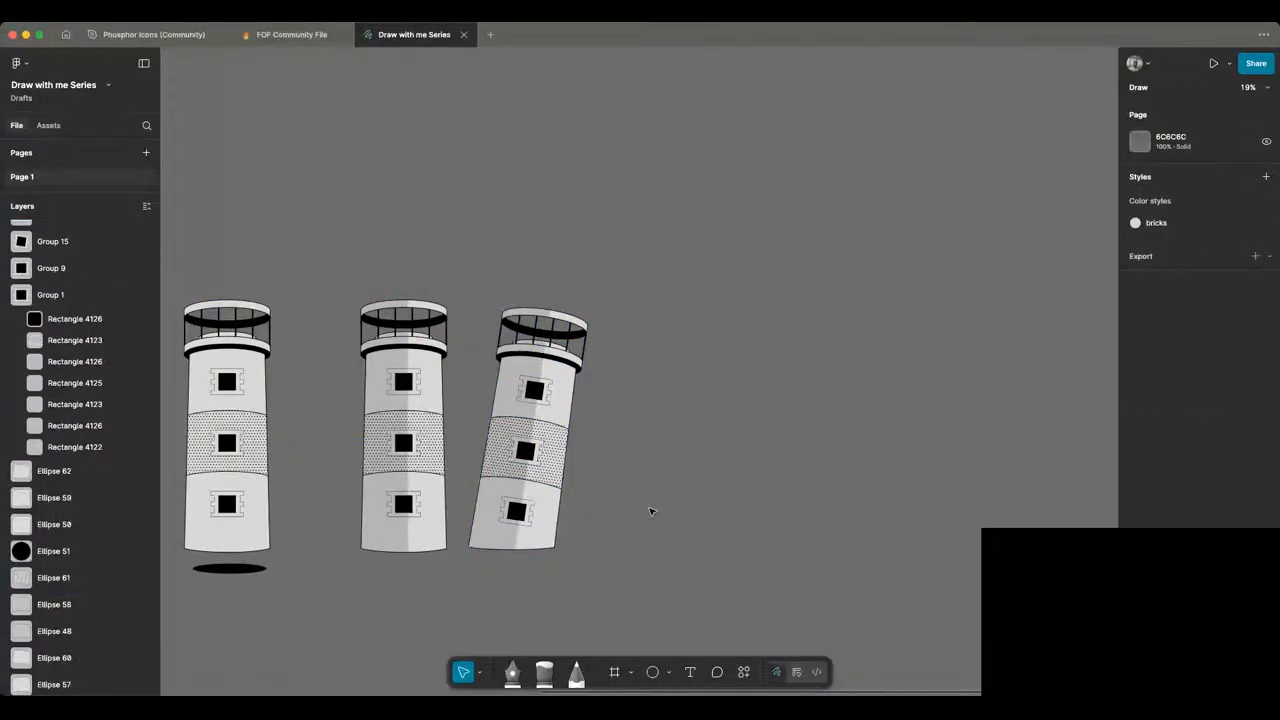
Step: Examine the tilted tower's trimmed base up close beside the upright shaded tower
scroll(650, 512, up, 1)
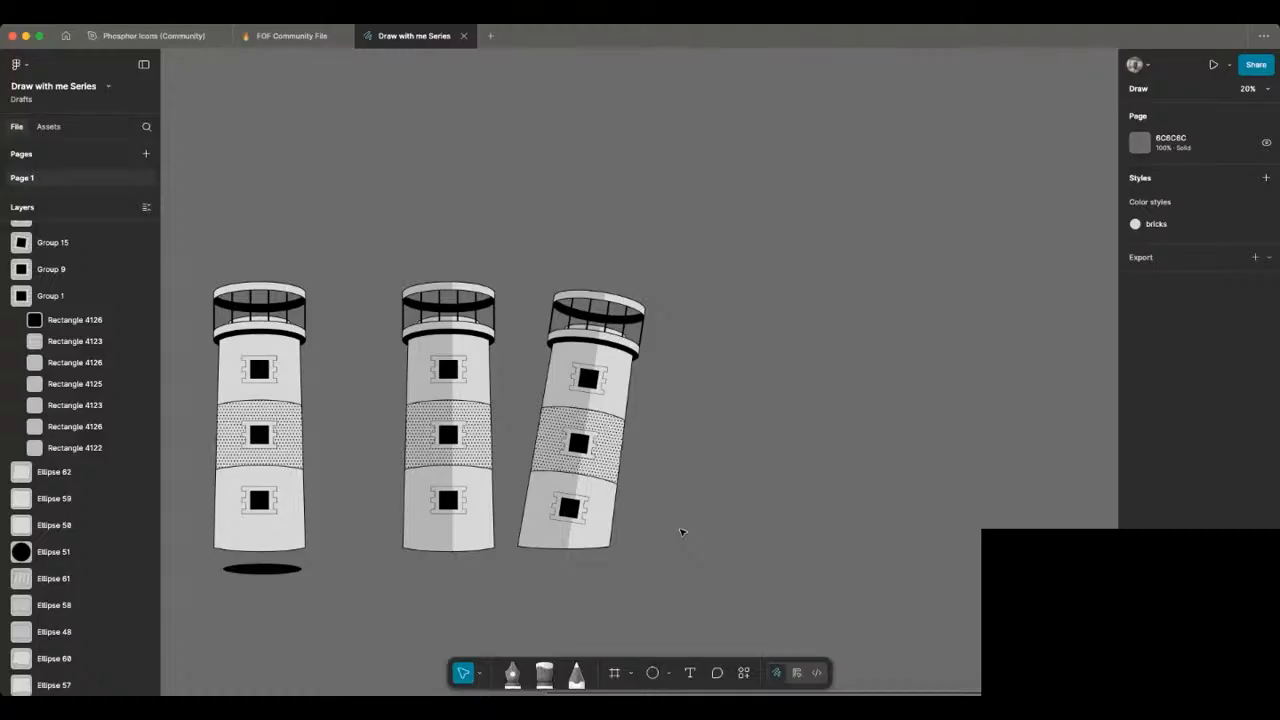
scroll(681, 532, up, 2)
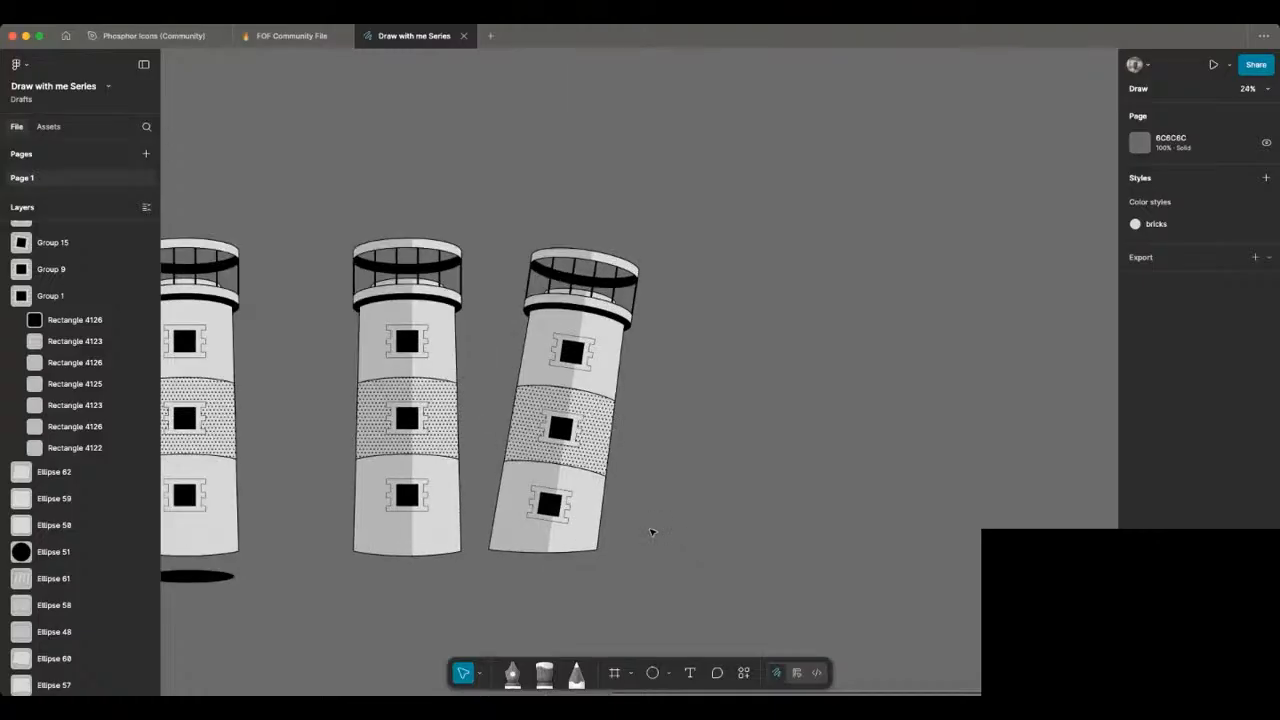
scroll(651, 532, up, 2)
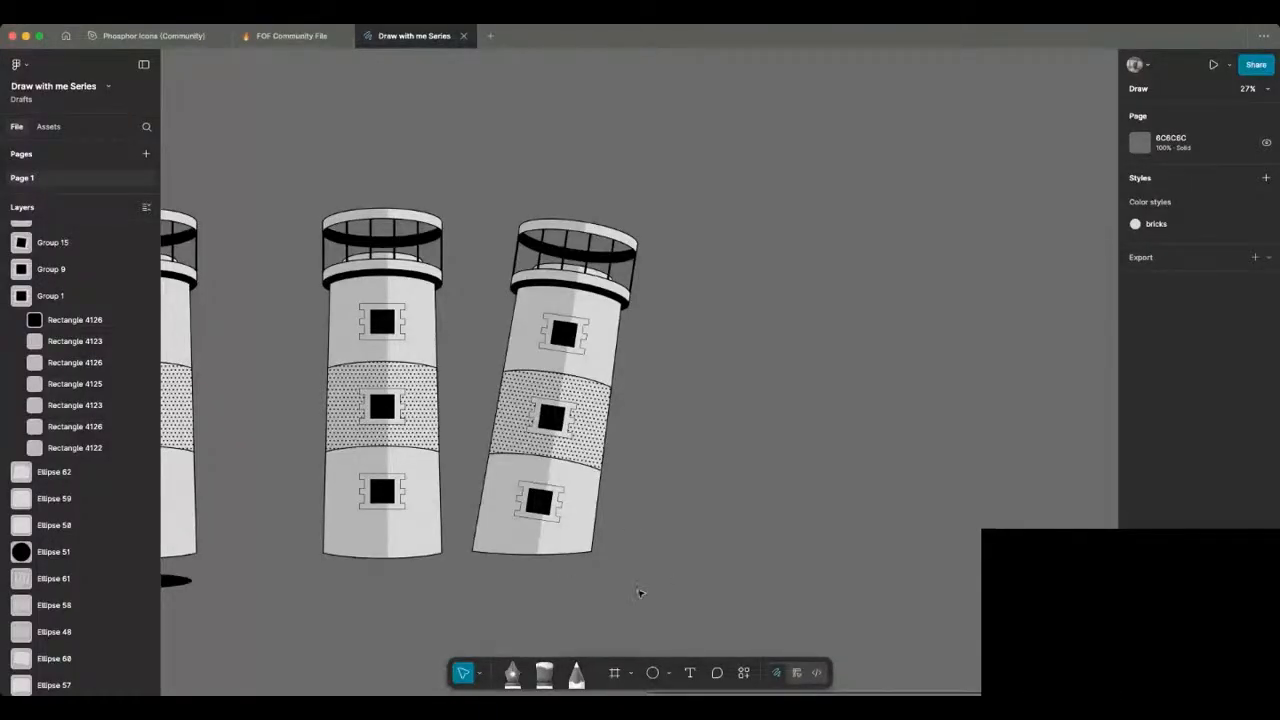
scroll(640, 593, up, 3)
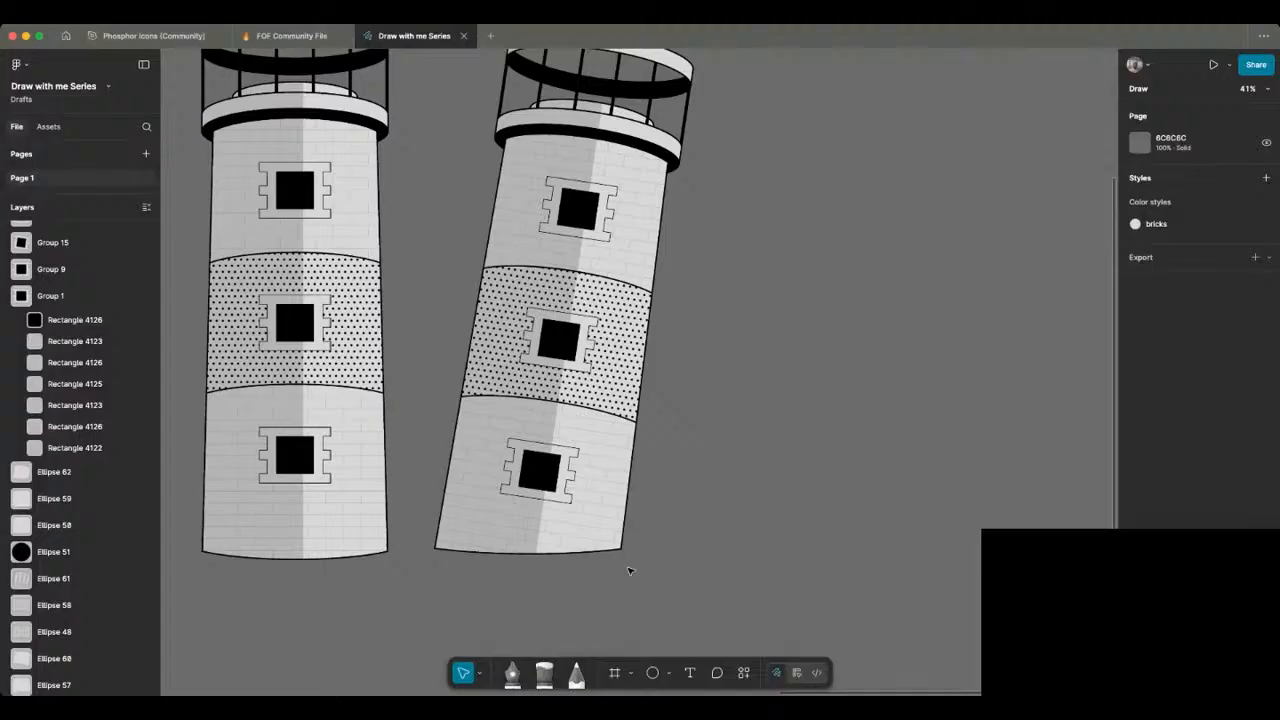
scroll(629, 571, right, 3)
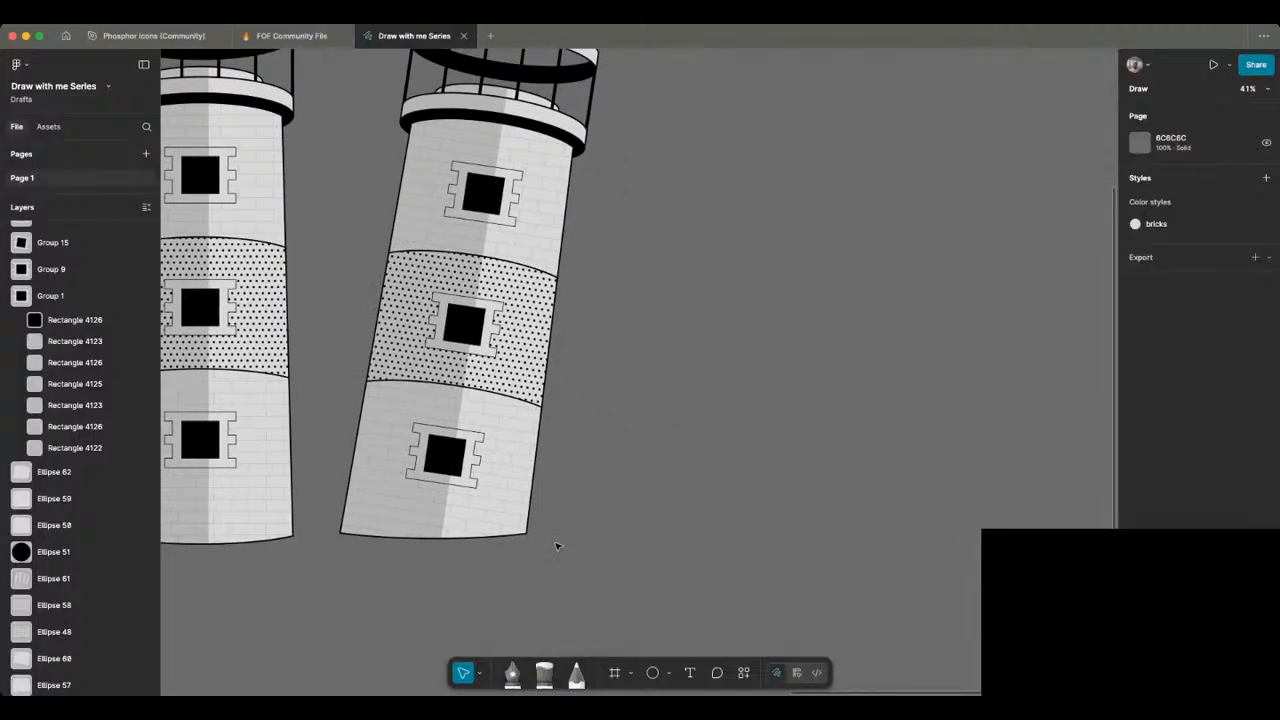
Step: Draw a closed, angular rock outline about 313 × 250 with the Pen tool beside the tilted tower's lower right corner
key(p)
scroll(540, 549, up, 1)
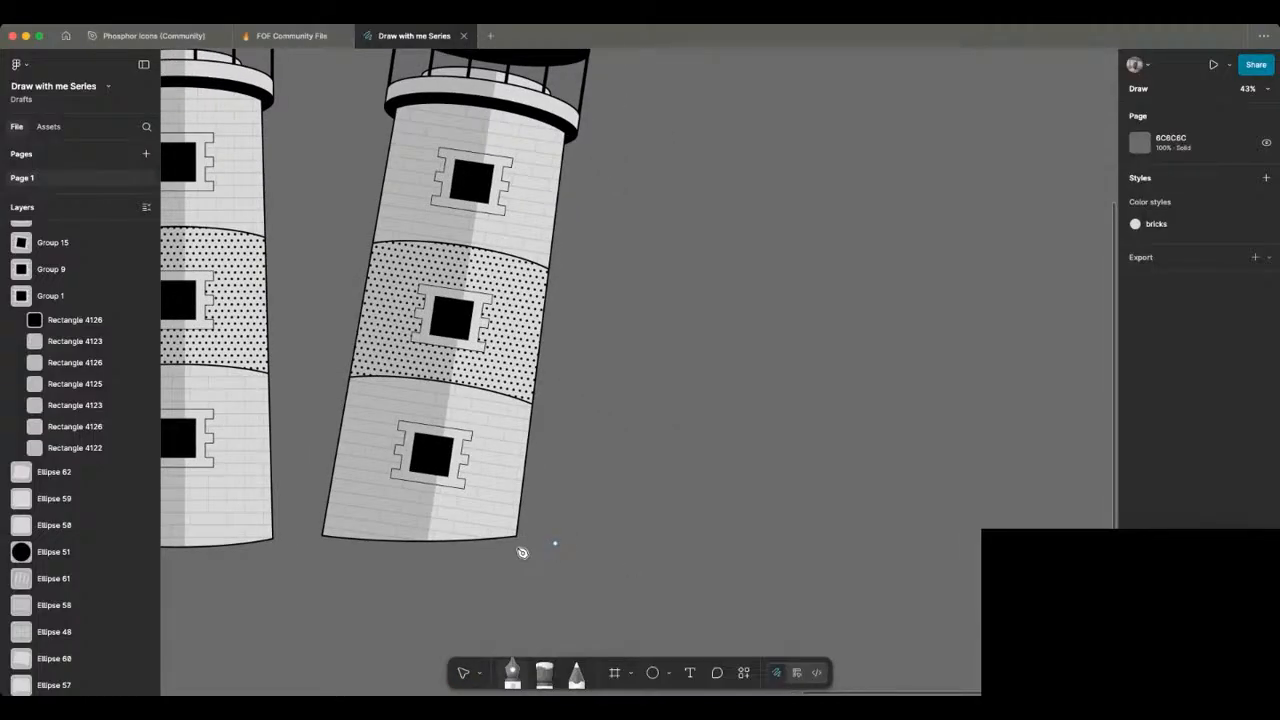
click(540, 553)
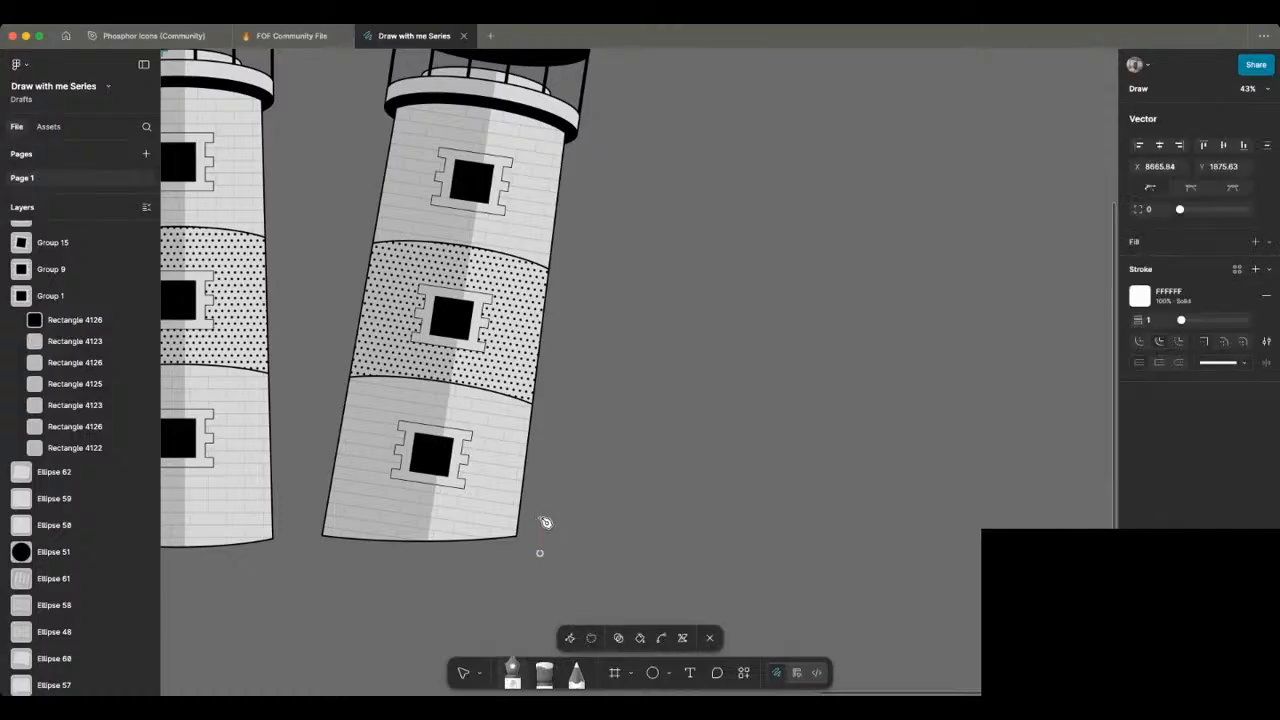
drag(540, 517, 562, 514)
key(super+z)
click(540, 529)
click(562, 514)
drag(586, 512, 619, 517)
key(super+z)
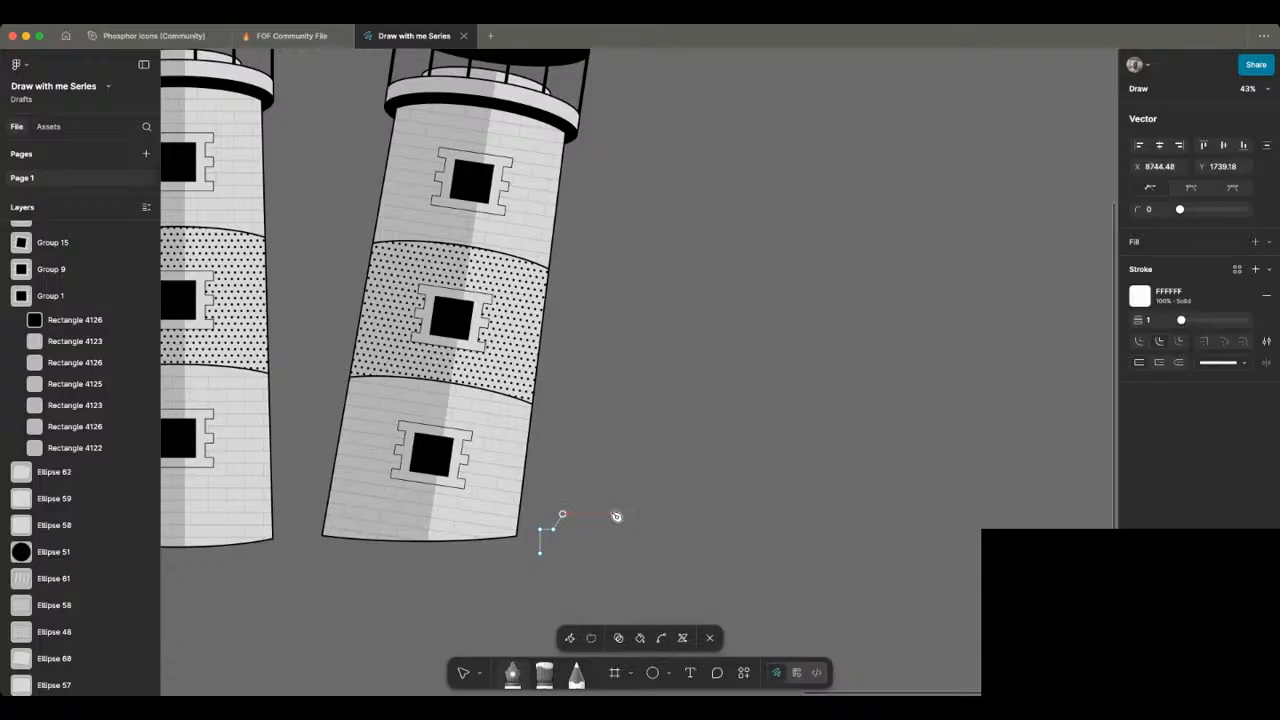
click(587, 504)
click(617, 524)
click(626, 552)
click(619, 574)
click(544, 573)
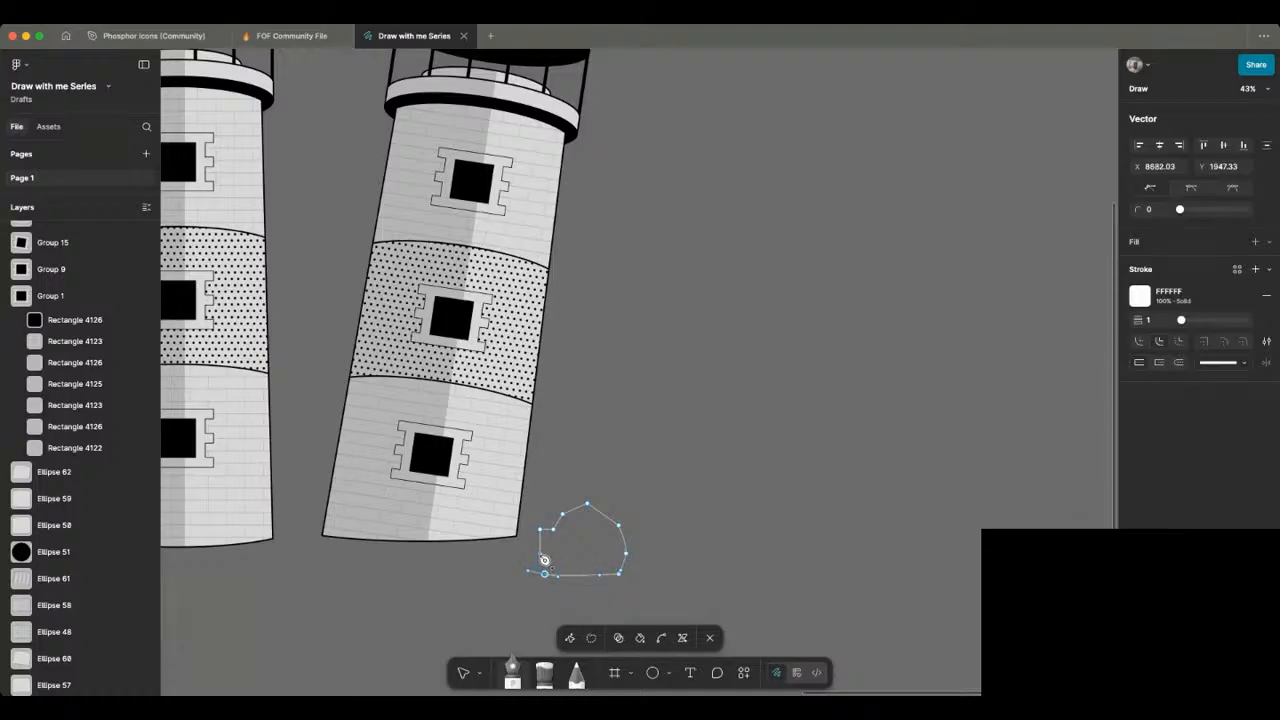
click(541, 555)
Step: Swap the rock's white stroke for a white fill, and add a black (000000) stroke with a width of 5
key(v)
key(shift+x)
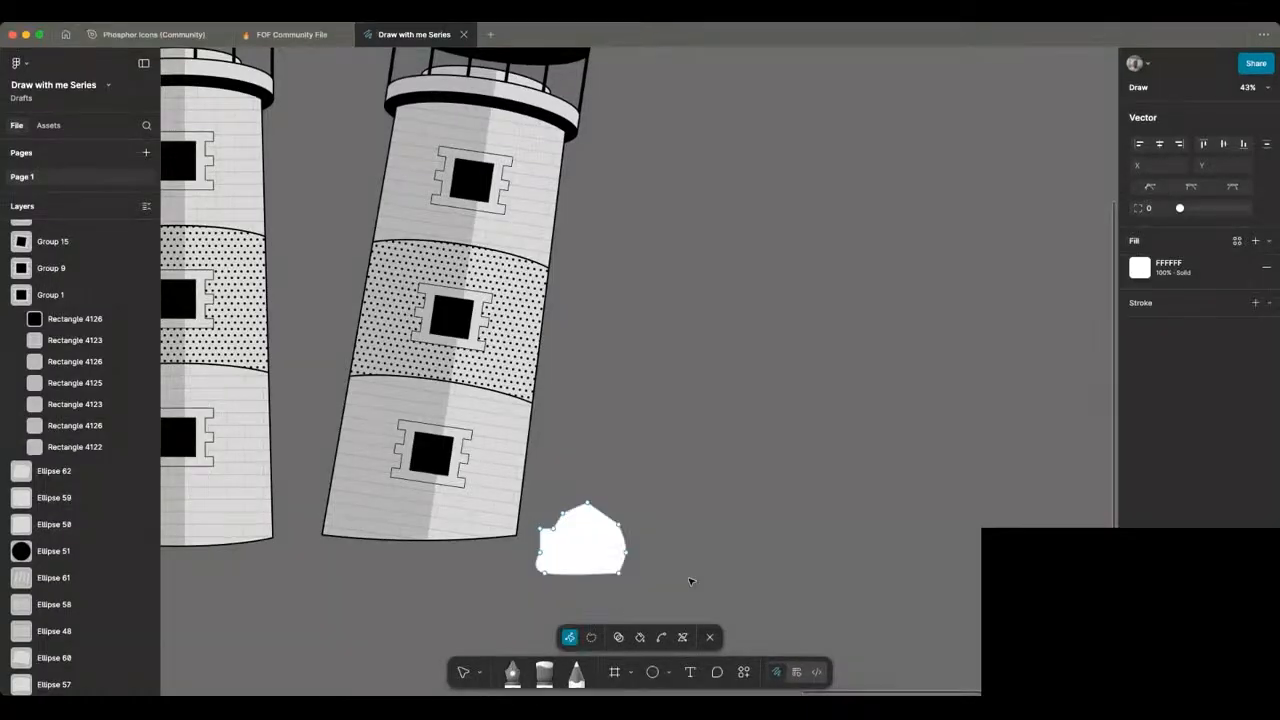
key(Escape)
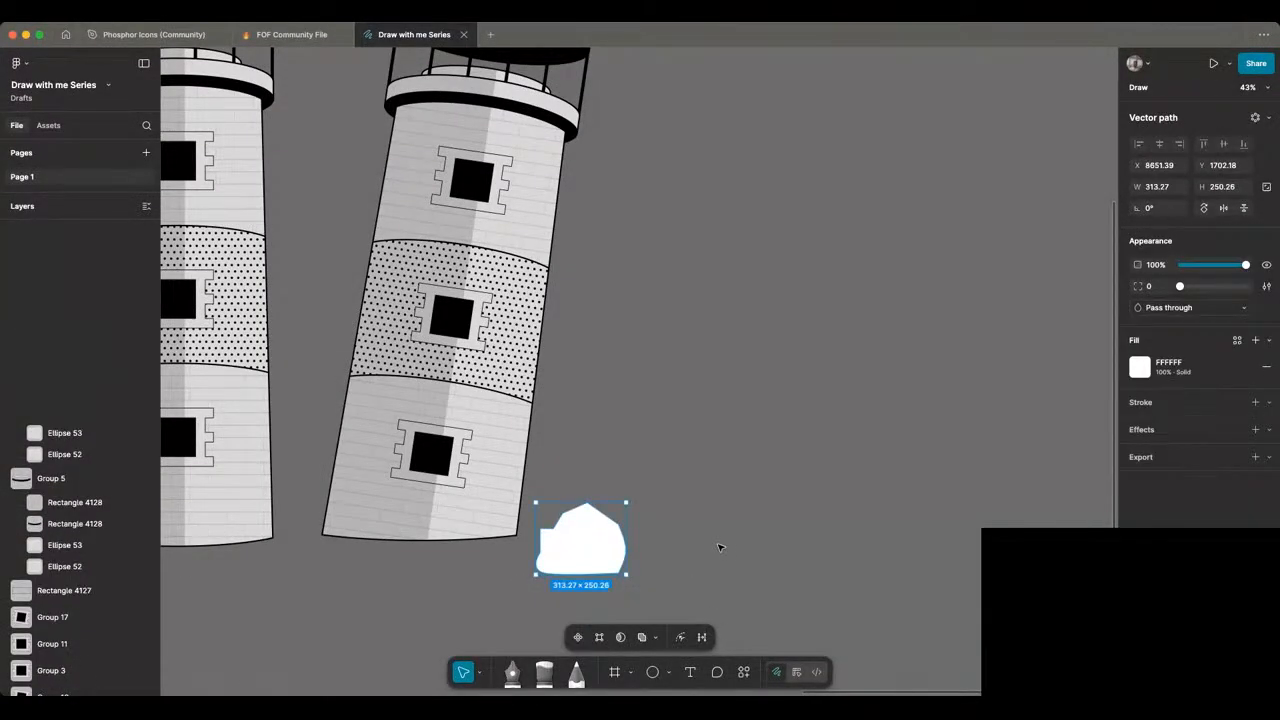
scroll(710, 545, up, 3)
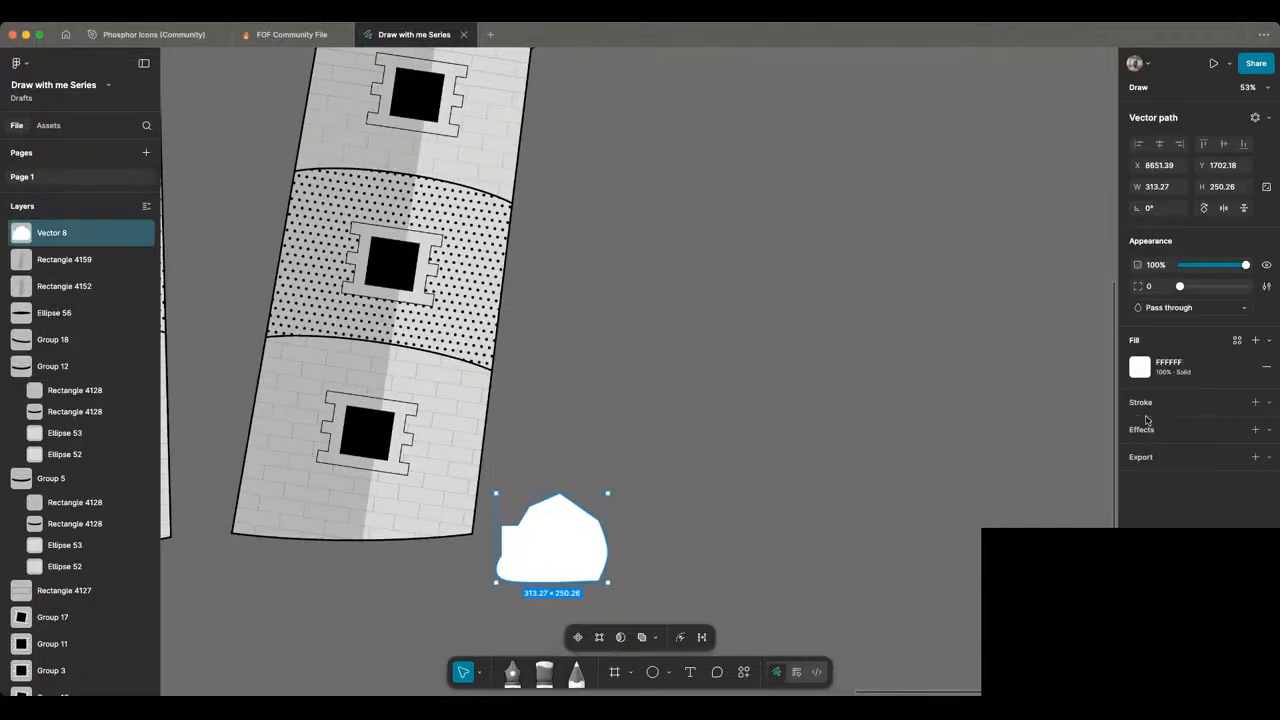
click(1180, 406)
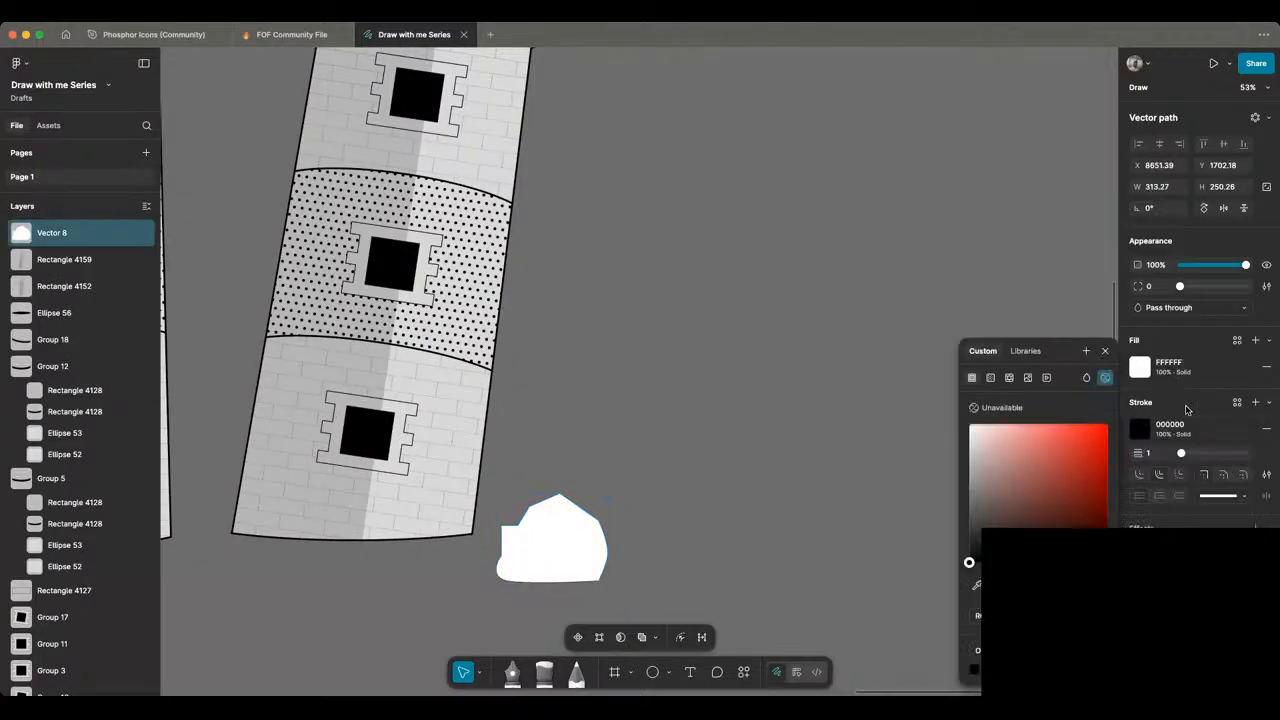
click(1156, 459)
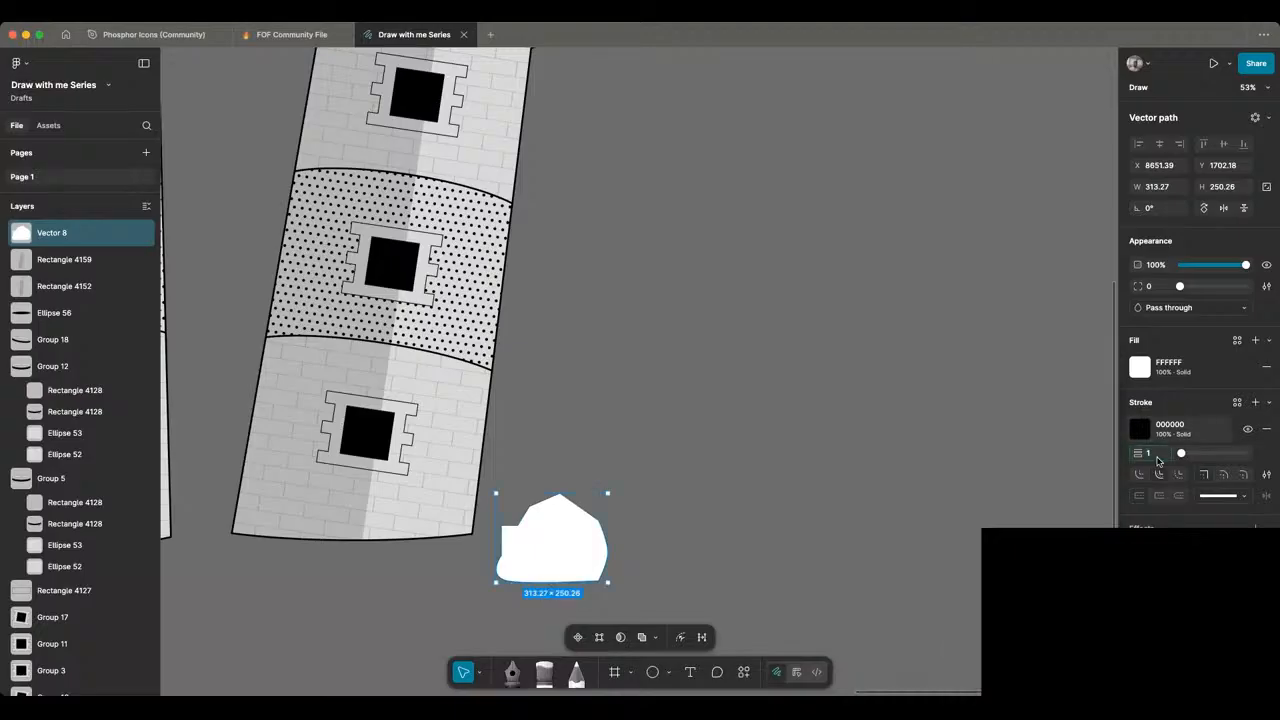
text(5)
key(Return)
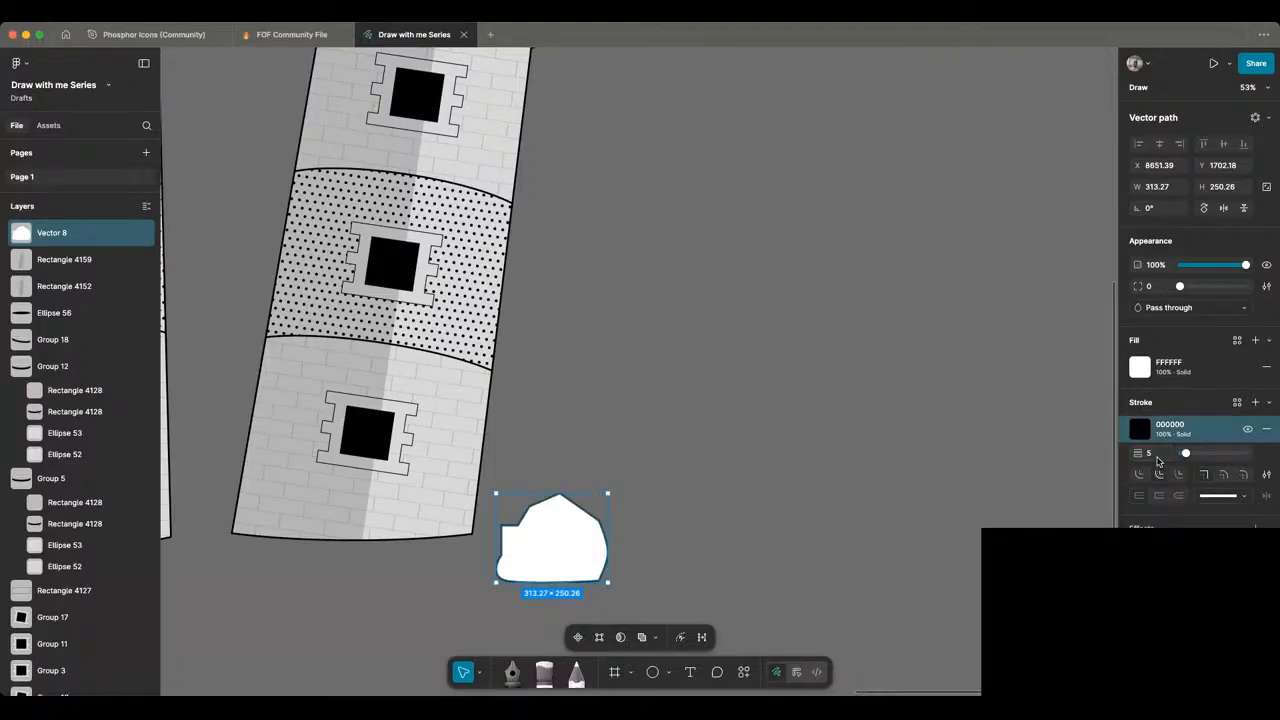
Step: Try the rock in front of the tilted tower's lower right corner
click(678, 496)
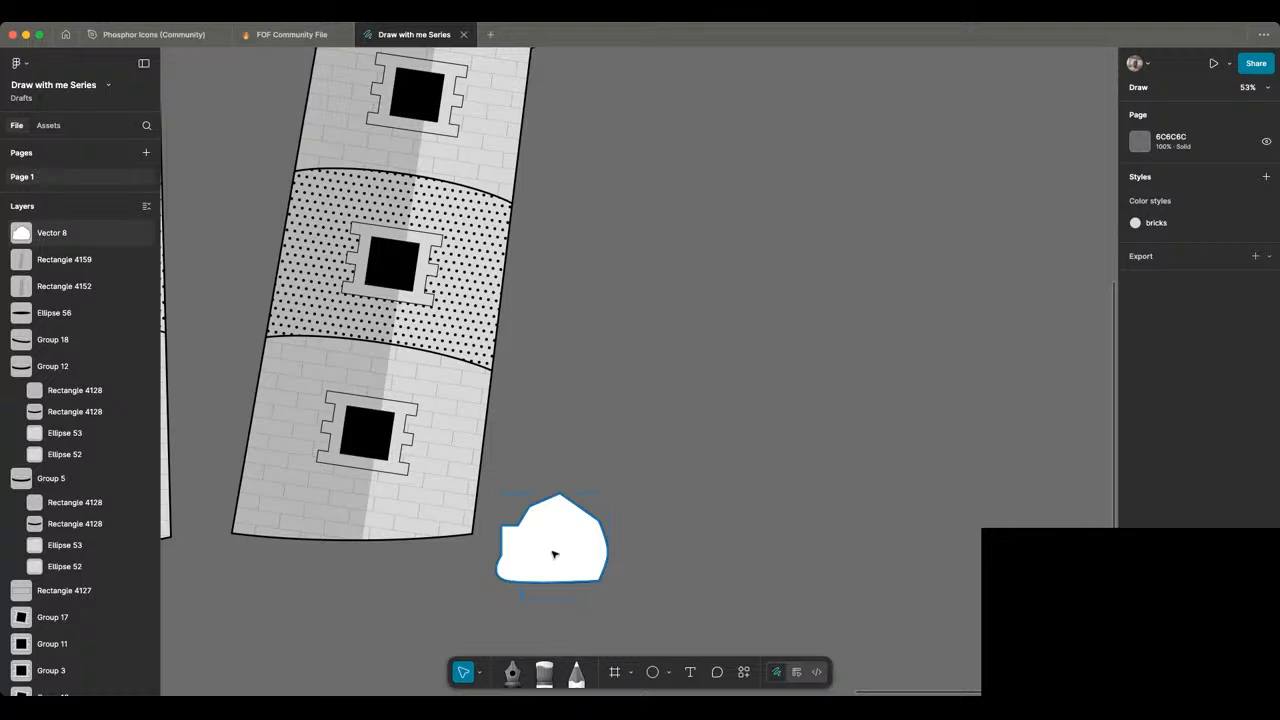
click(507, 548)
drag(549, 553, 467, 541)
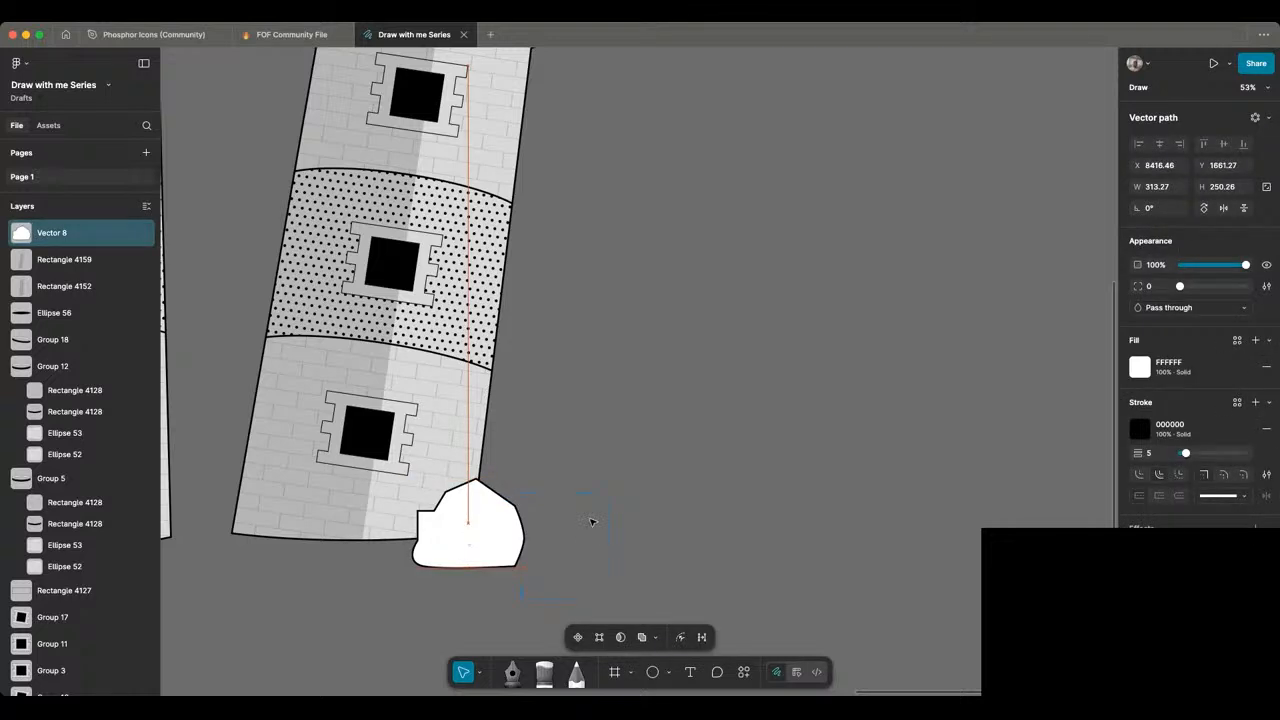
scroll(446, 517, down, 3)
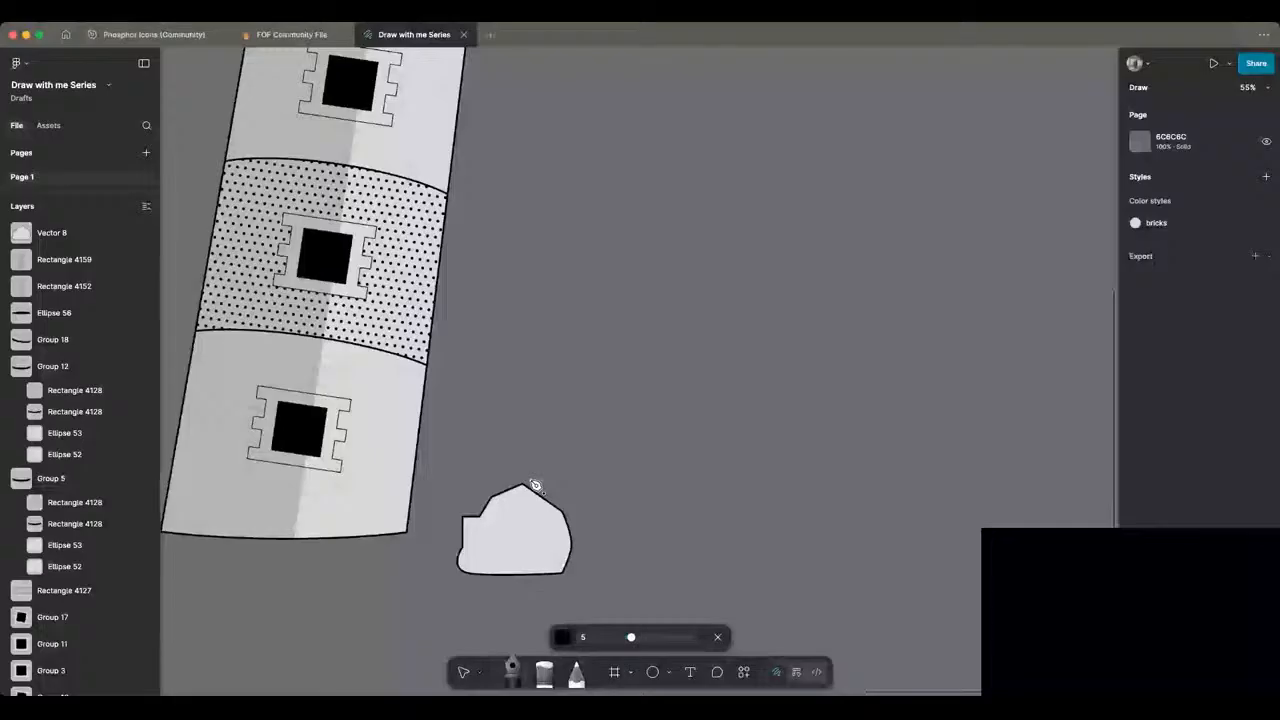
Step: Draw a closed shading shape with a jagged inner edge over the rock's left half and give it a black fill without a stroke
drag(531, 482, 495, 549)
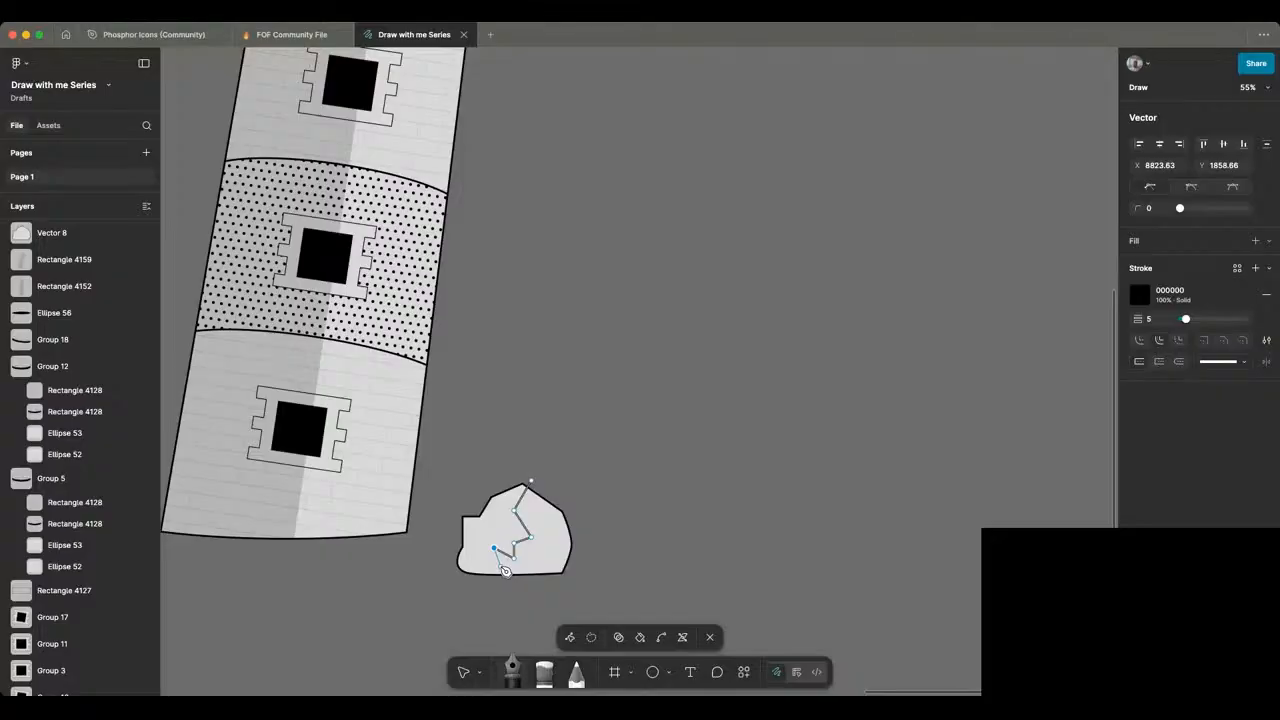
mouse_move(505, 570)
mouse_down()
mouse_move(552, 478)
mouse_move(531, 482)
mouse_up()
key(shift+x)
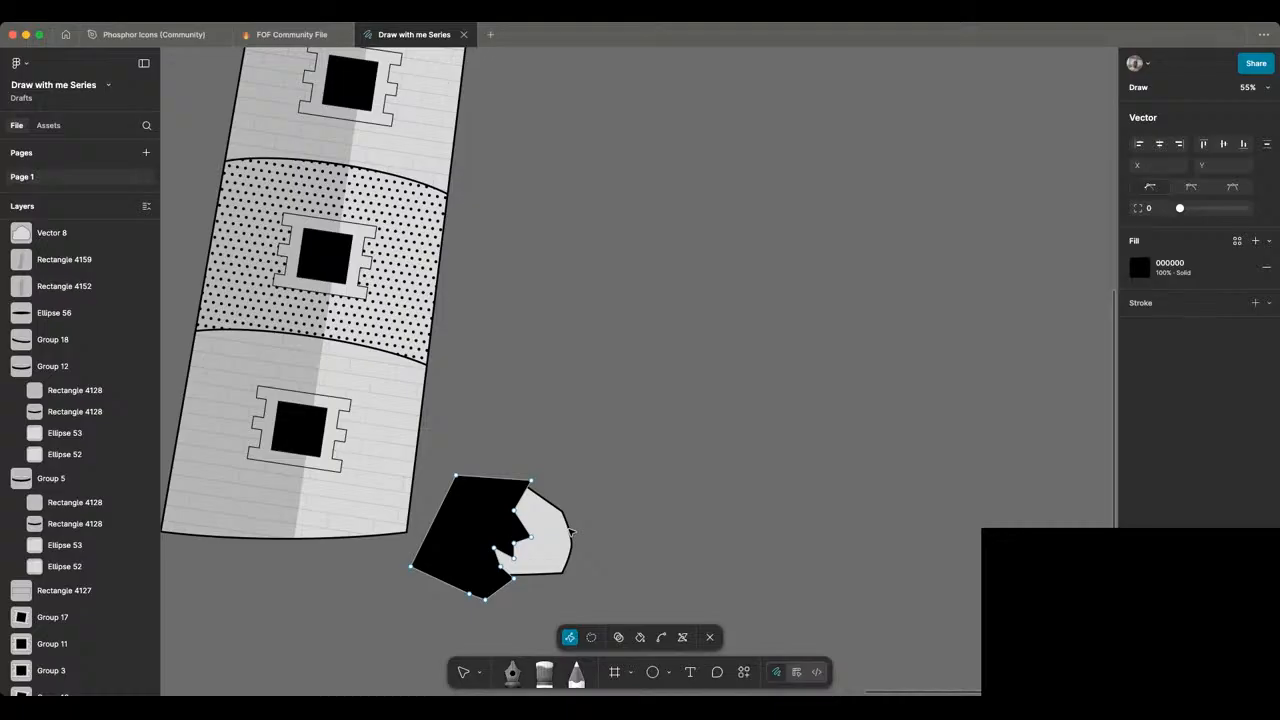
key(Escape)
key(Escape)
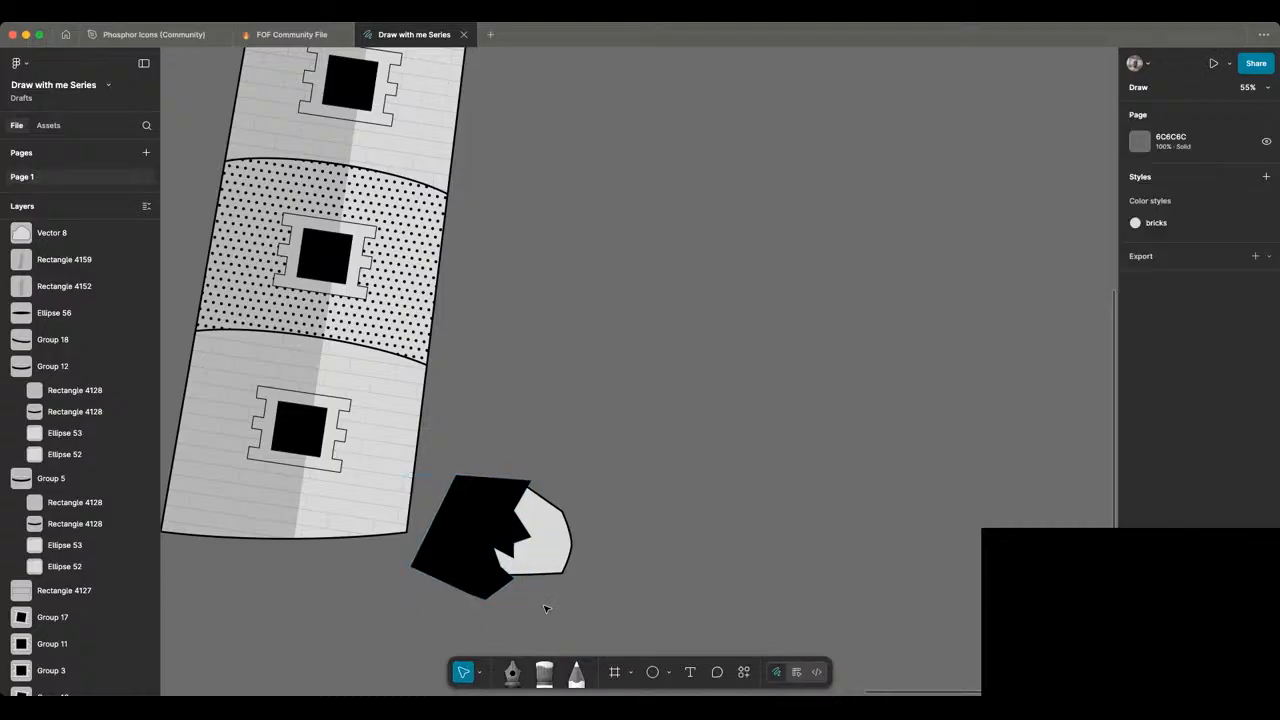
Step: Trim the shading to the rock's outline with the shape builder, recolor it darker grey, and group it with the rock
drag(546, 607, 494, 449)
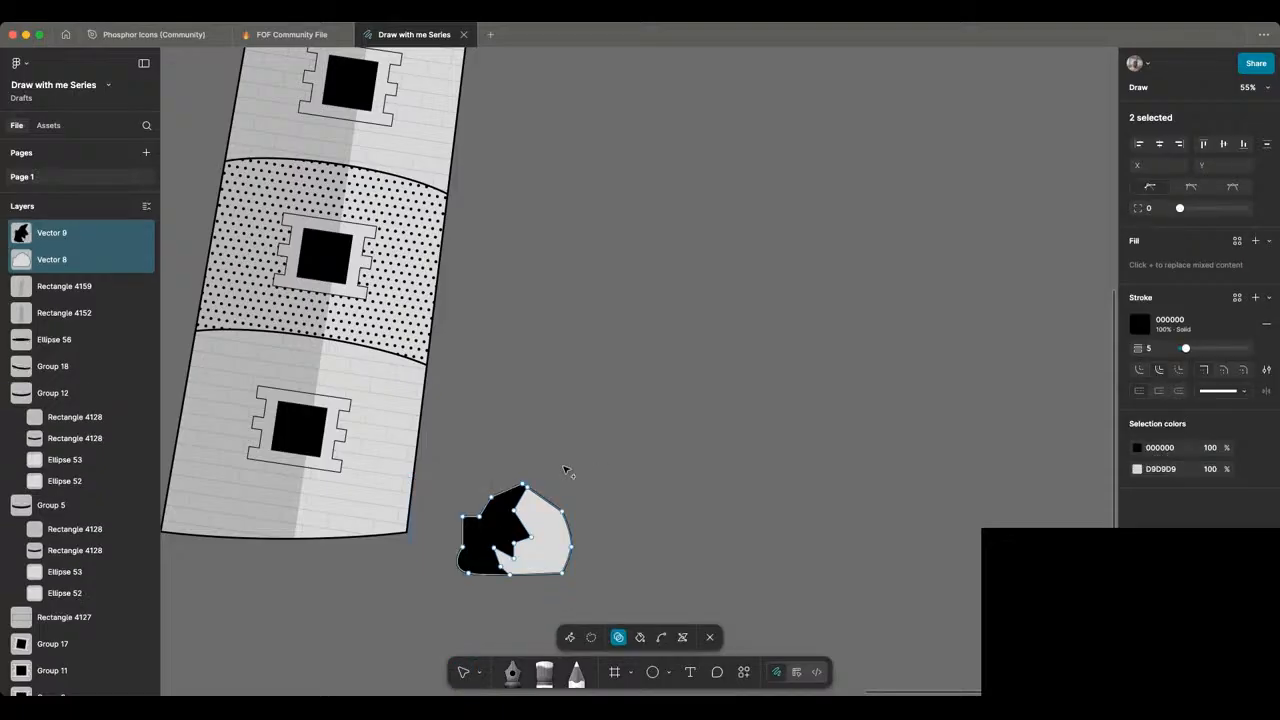
key(v)
key(Escape)
click(491, 531)
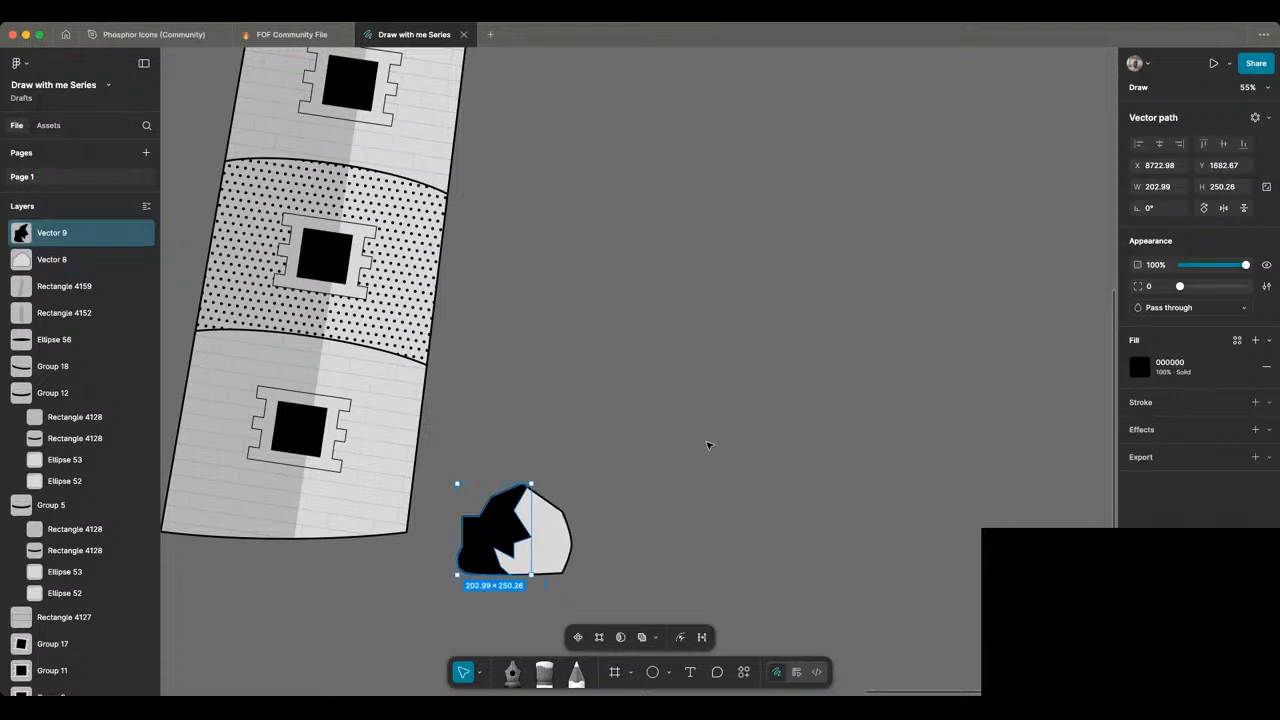
click(1140, 367)
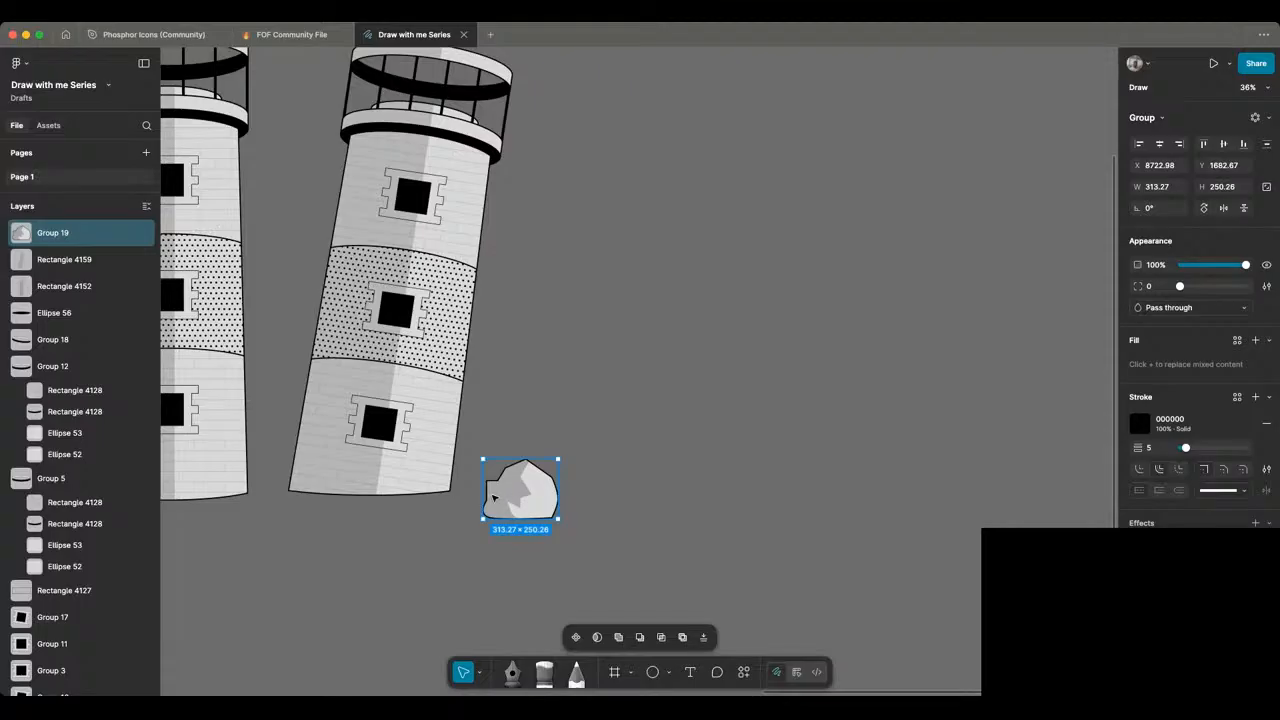
Step: Place the rock group over the tilted tower's lower right corner and add a half-size duplicate, about 157 × 125, on its left
drag(493, 497, 416, 492)
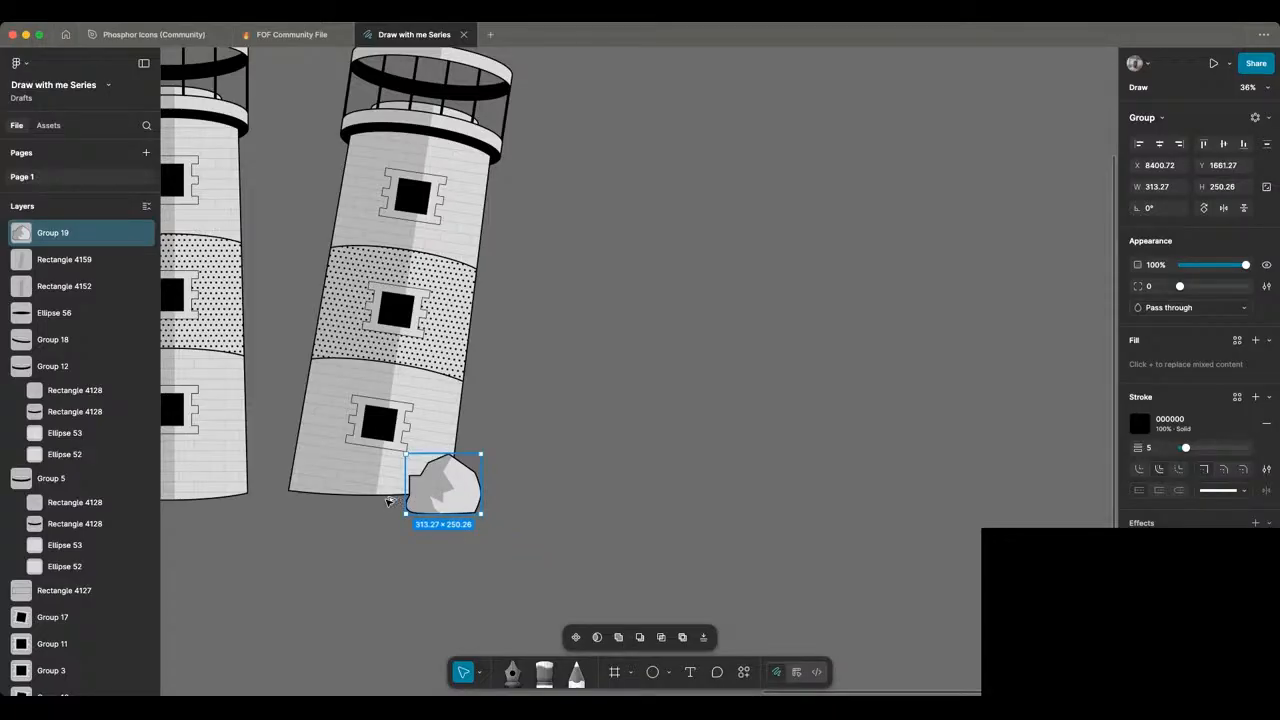
drag(397, 502, 343, 460)
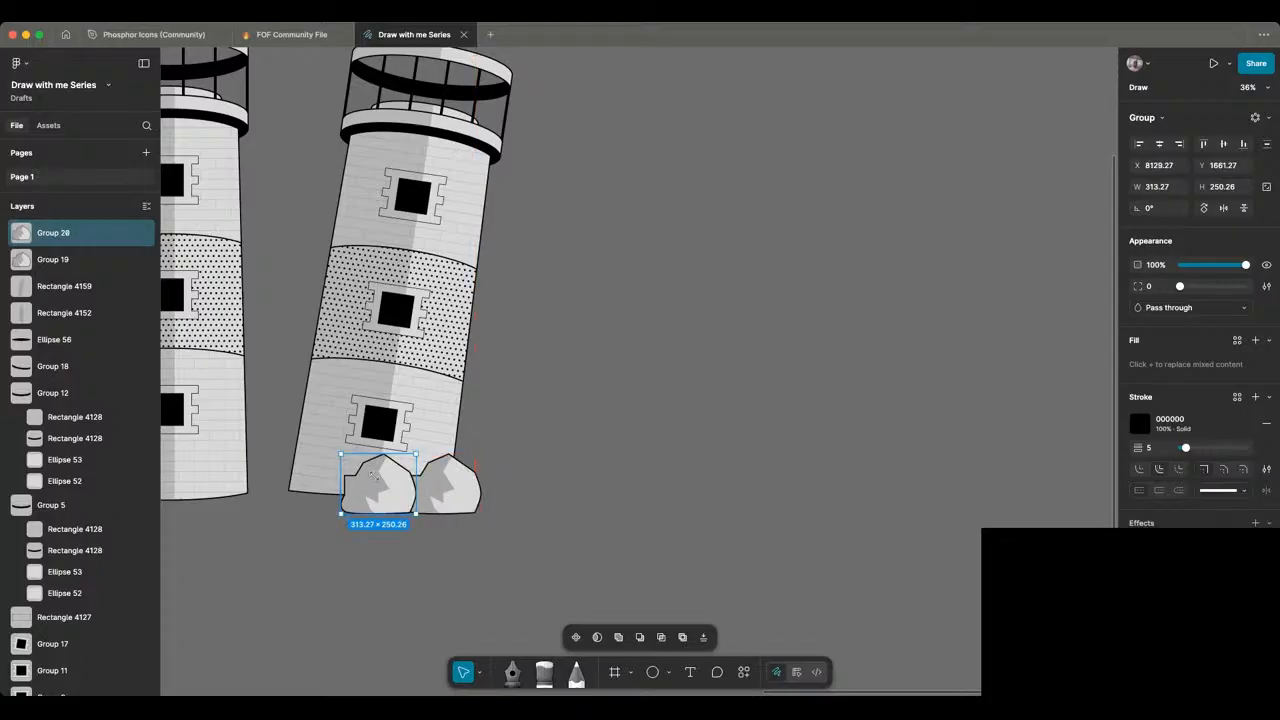
drag(372, 476, 409, 506)
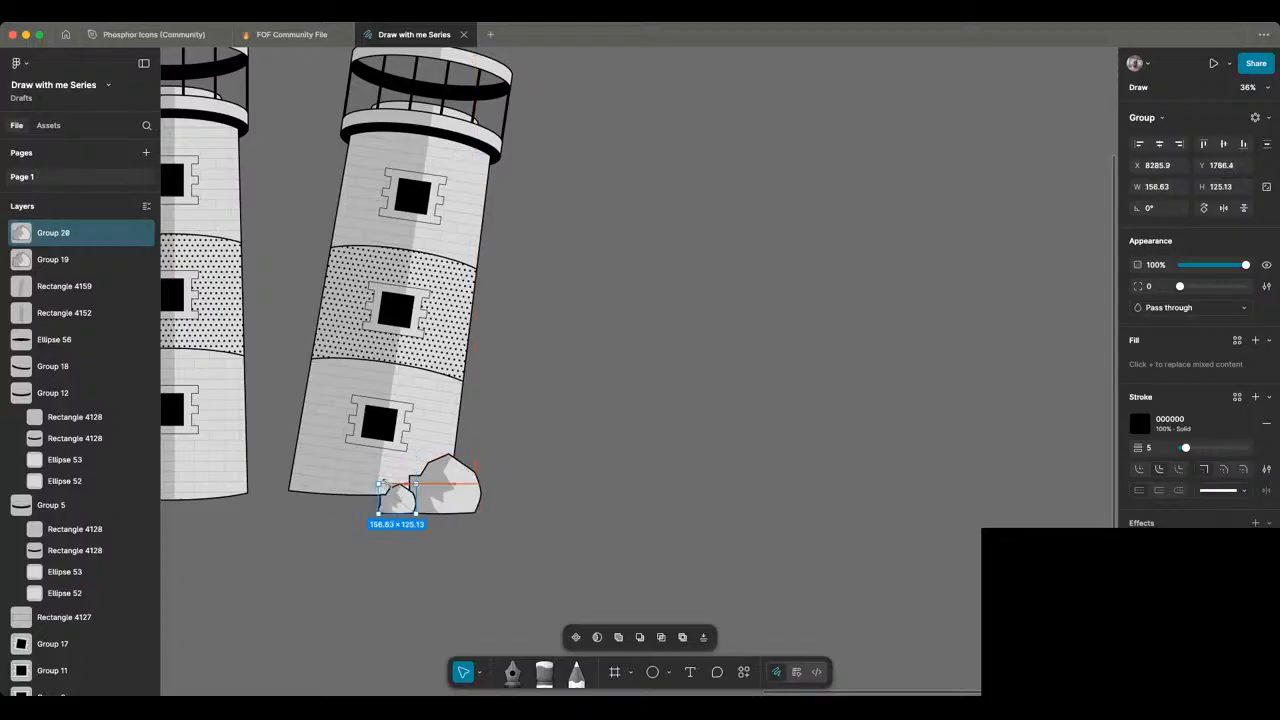
click(603, 536)
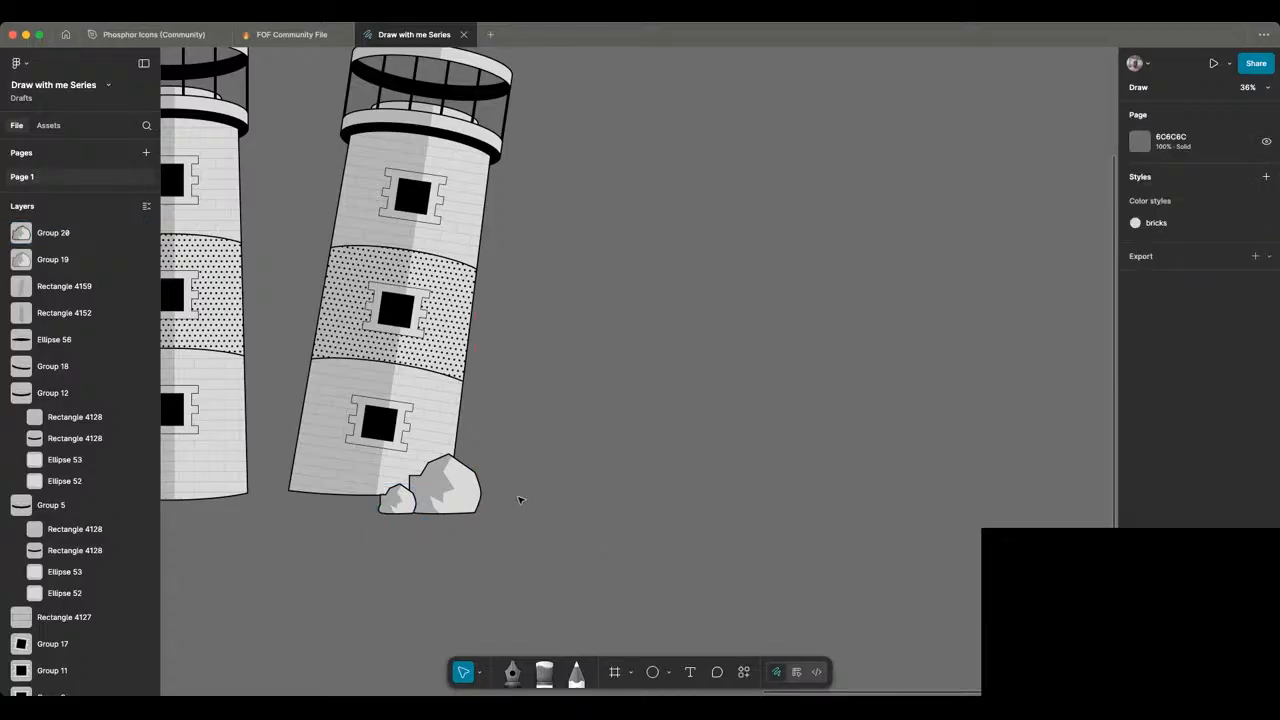
Step: Review the plain, shaded and tilted towers side by side, and compare them with the stacked lighthouse in the Draw With Me post
scroll(519, 500, down, 5)
scroll(504, 495, up, 2)
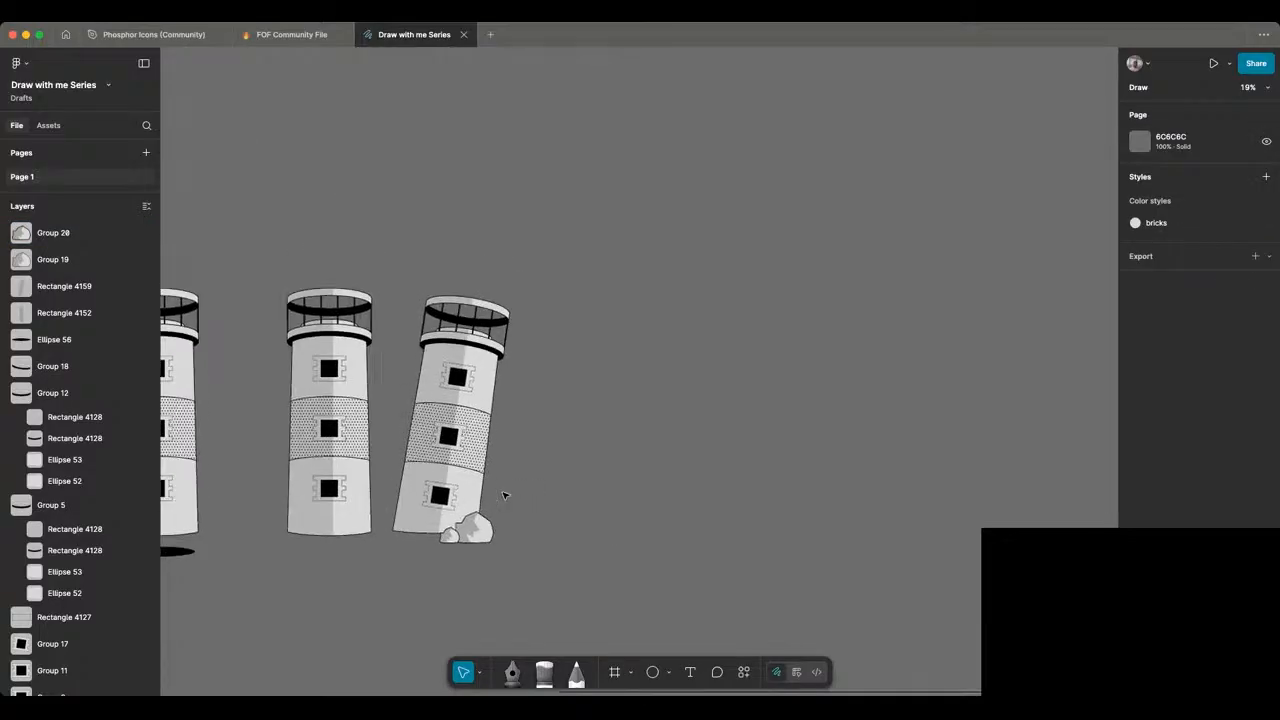
scroll(490, 520, right, 2)
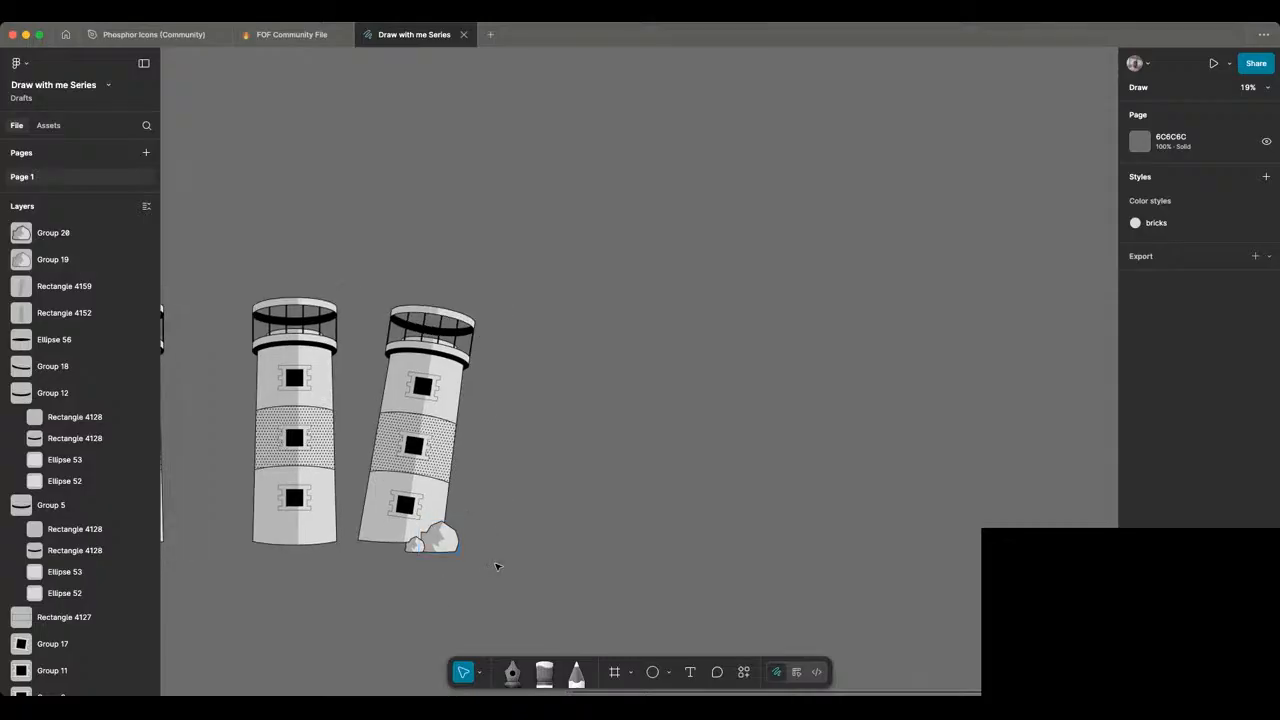
scroll(478, 504, left, 1)
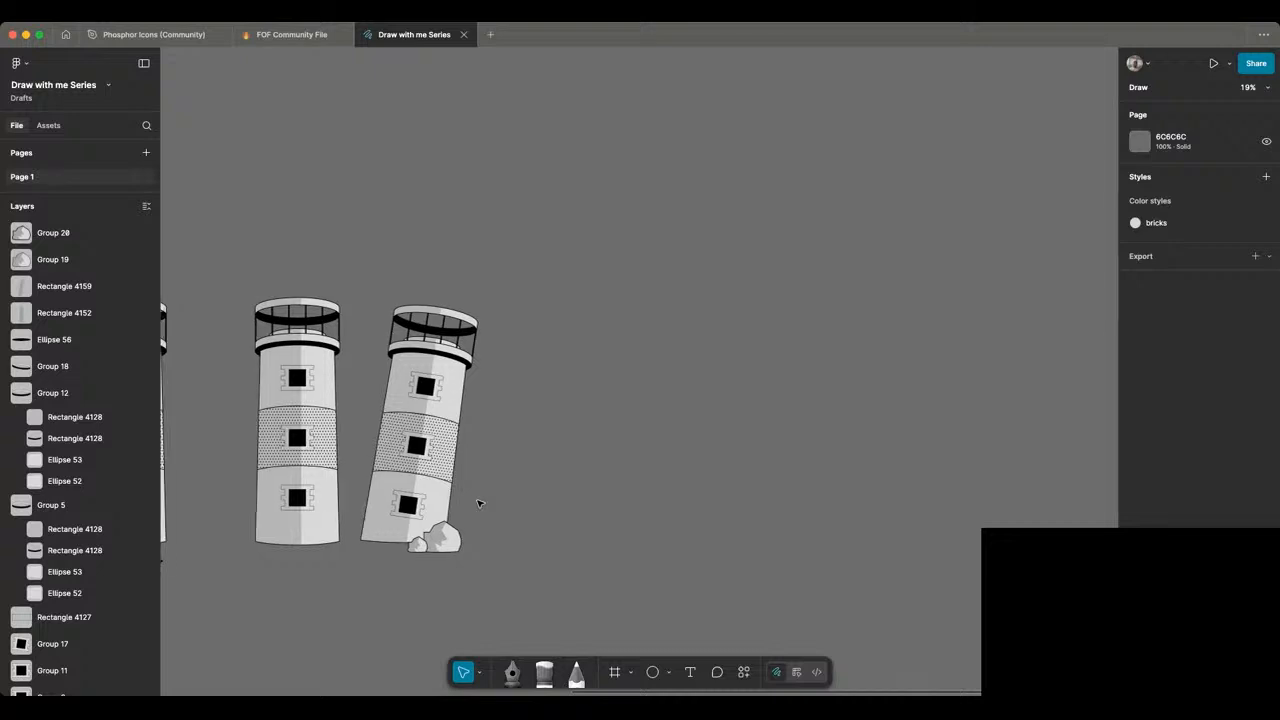
scroll(478, 504, left, 10)
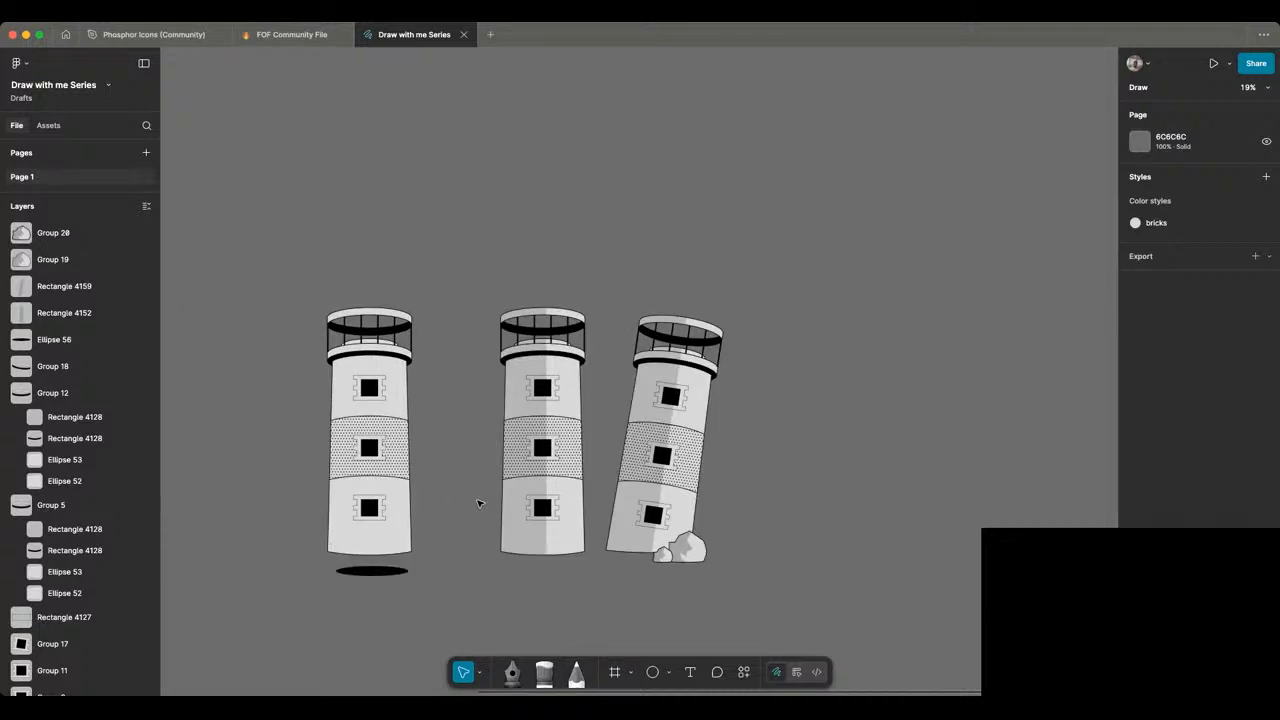
scroll(478, 504, right, 2)
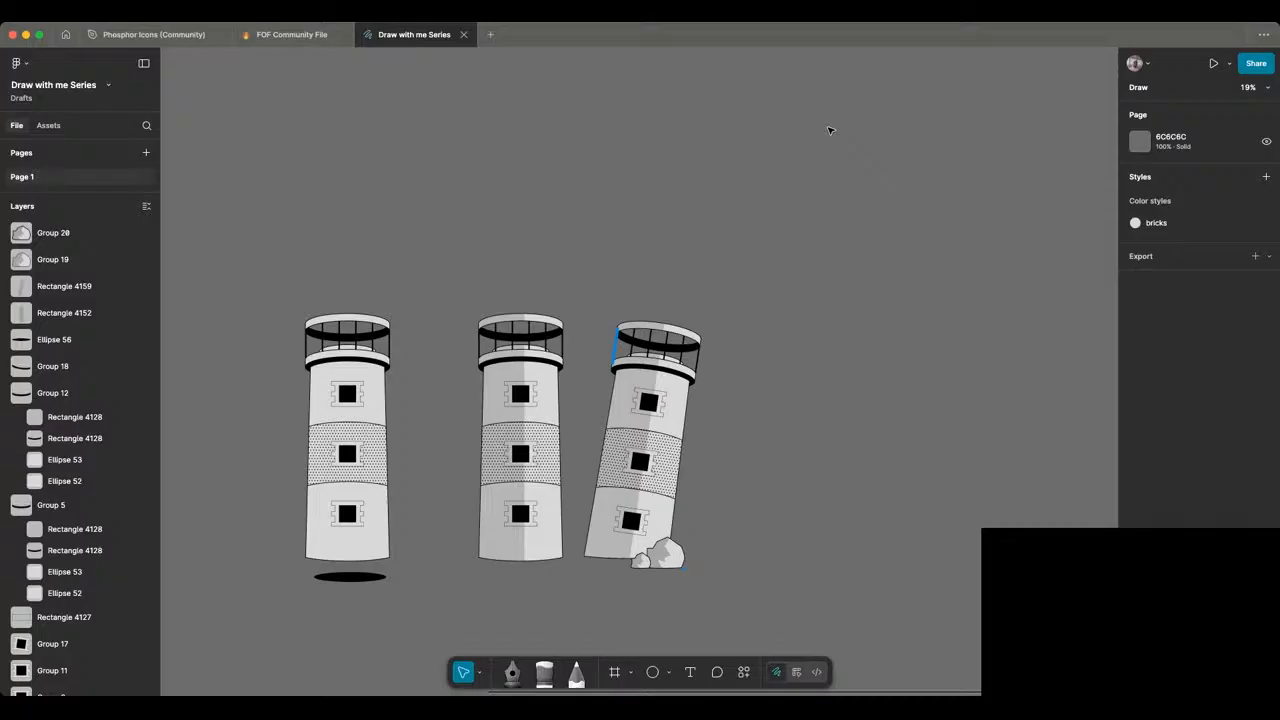
scroll(483, 453, right, 2)
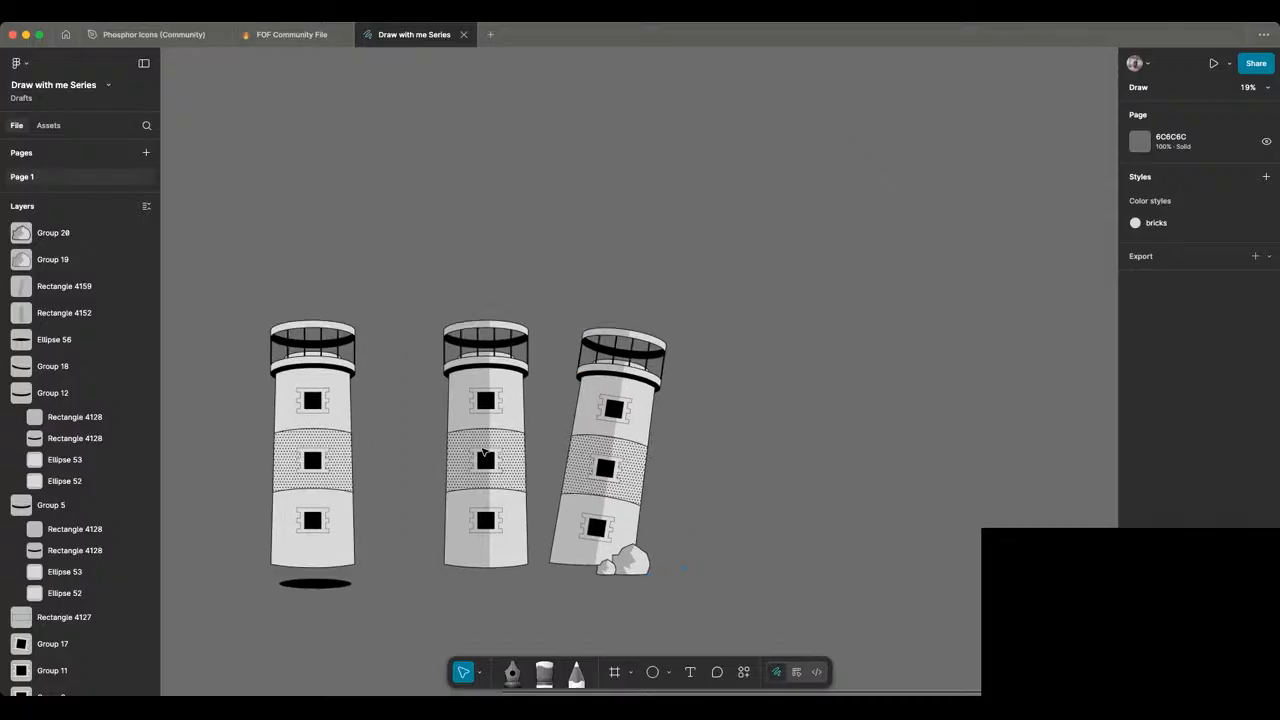
scroll(483, 453, right, 5)
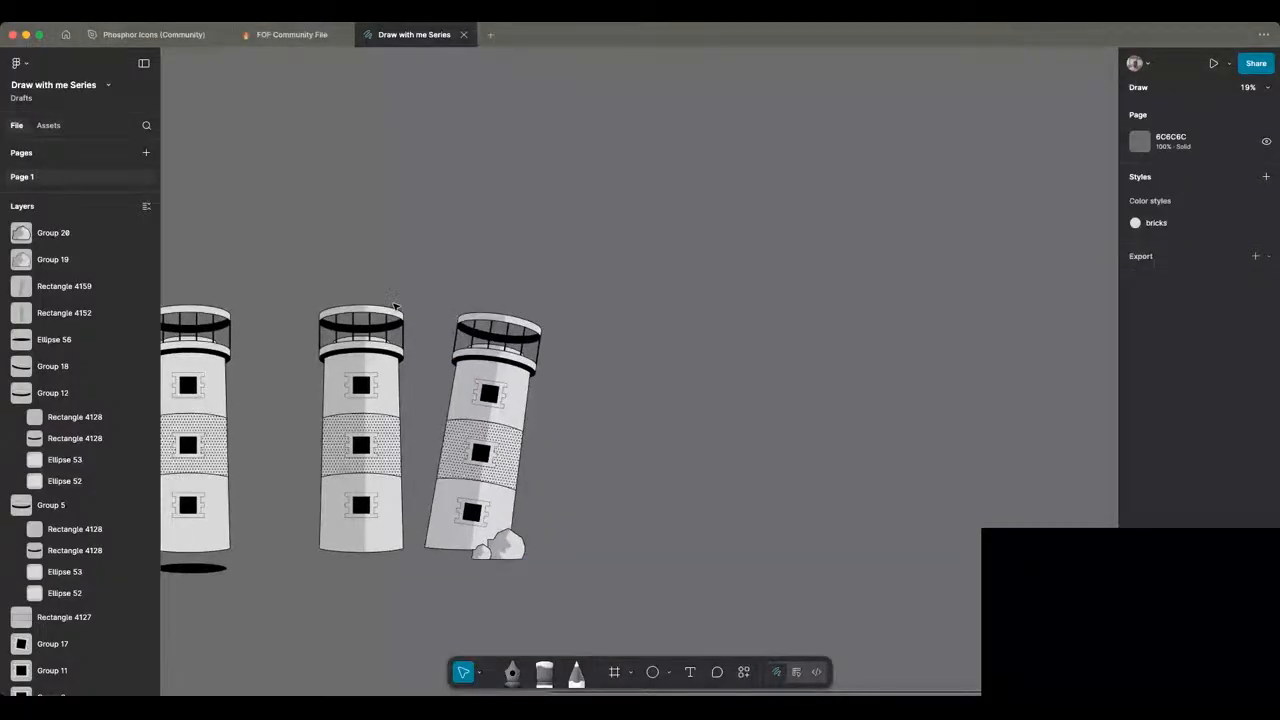
scroll(395, 305, left, 2)
scroll(437, 358, down, 2)
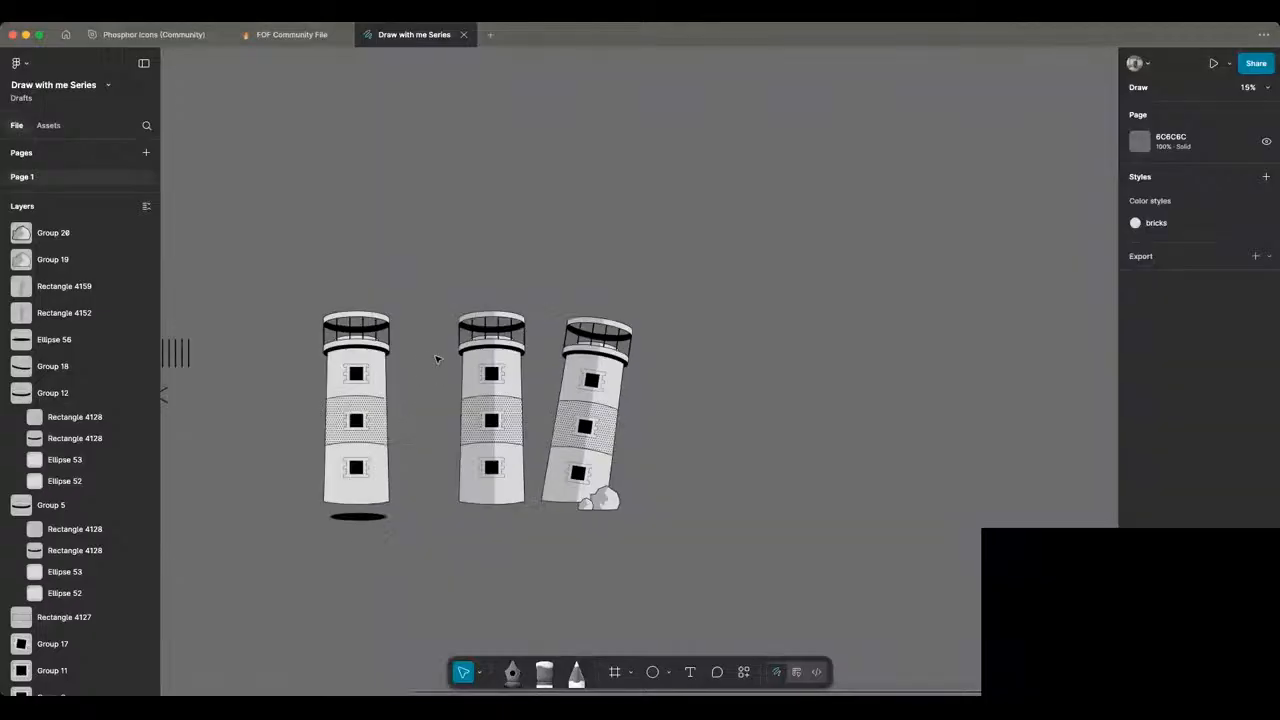
scroll(437, 359, up, 2)
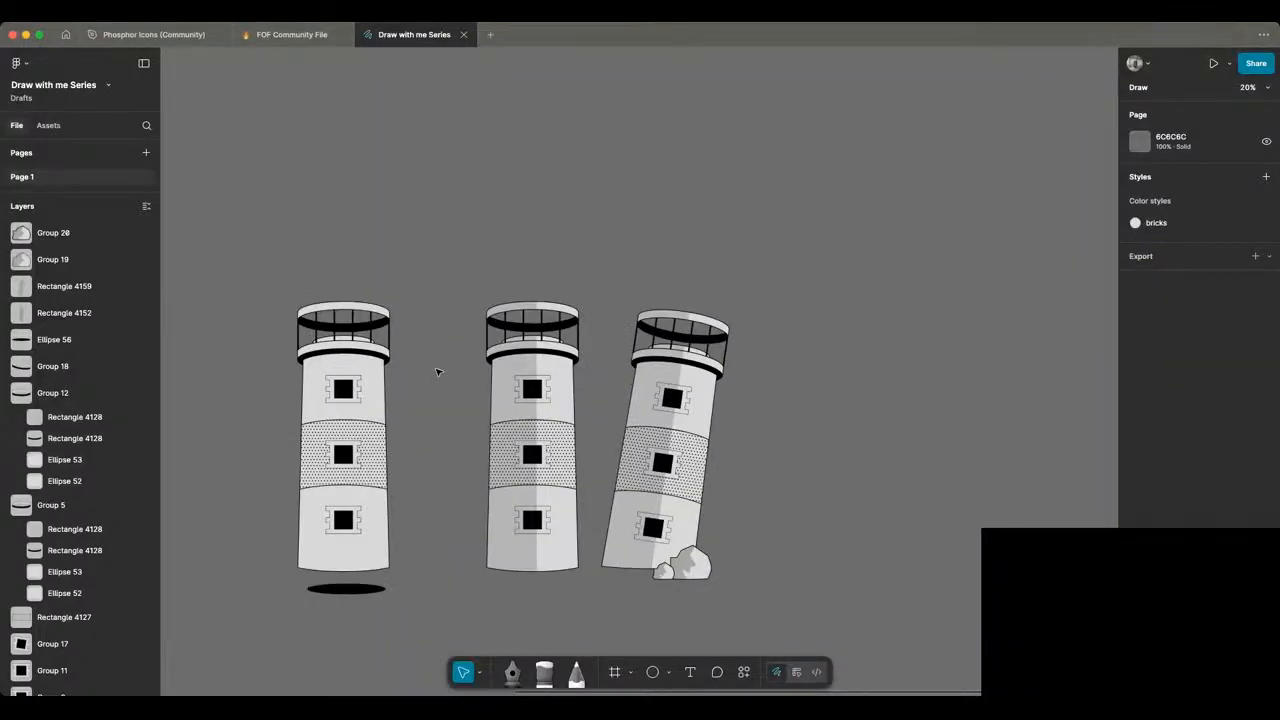
scroll(437, 372, up, 2)
scroll(445, 376, down, 2)
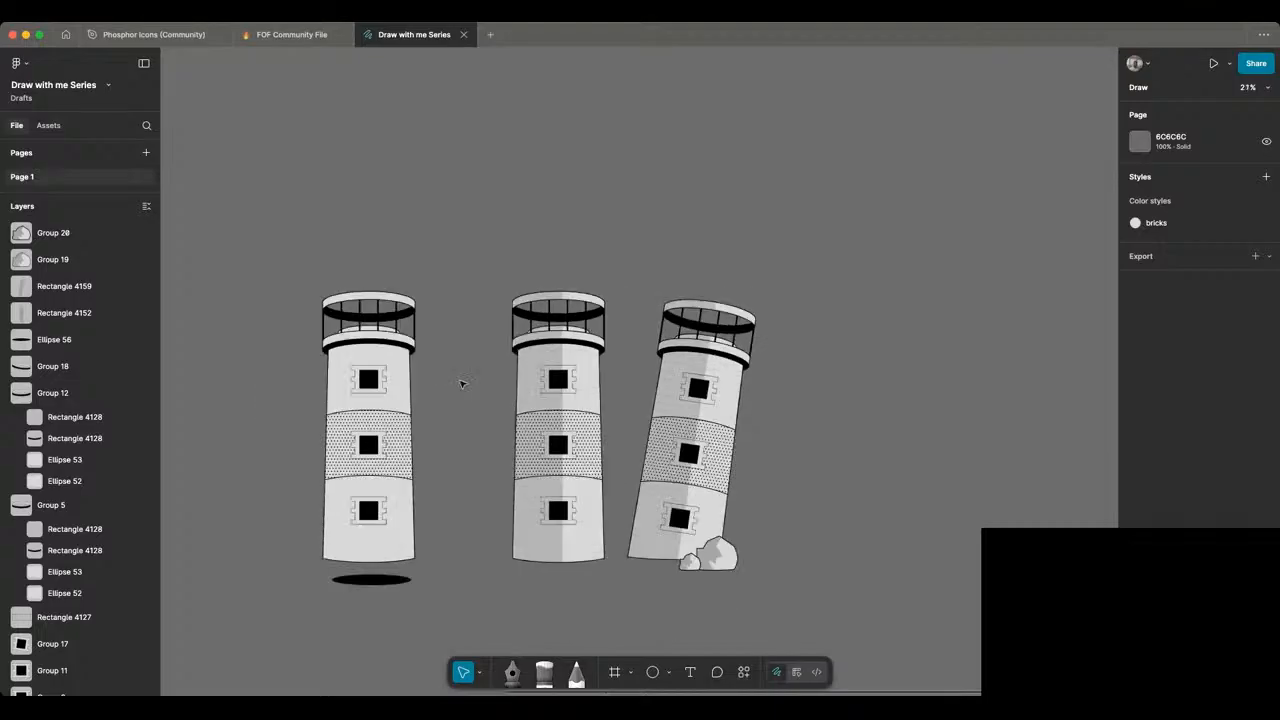
scroll(461, 384, left, 5)
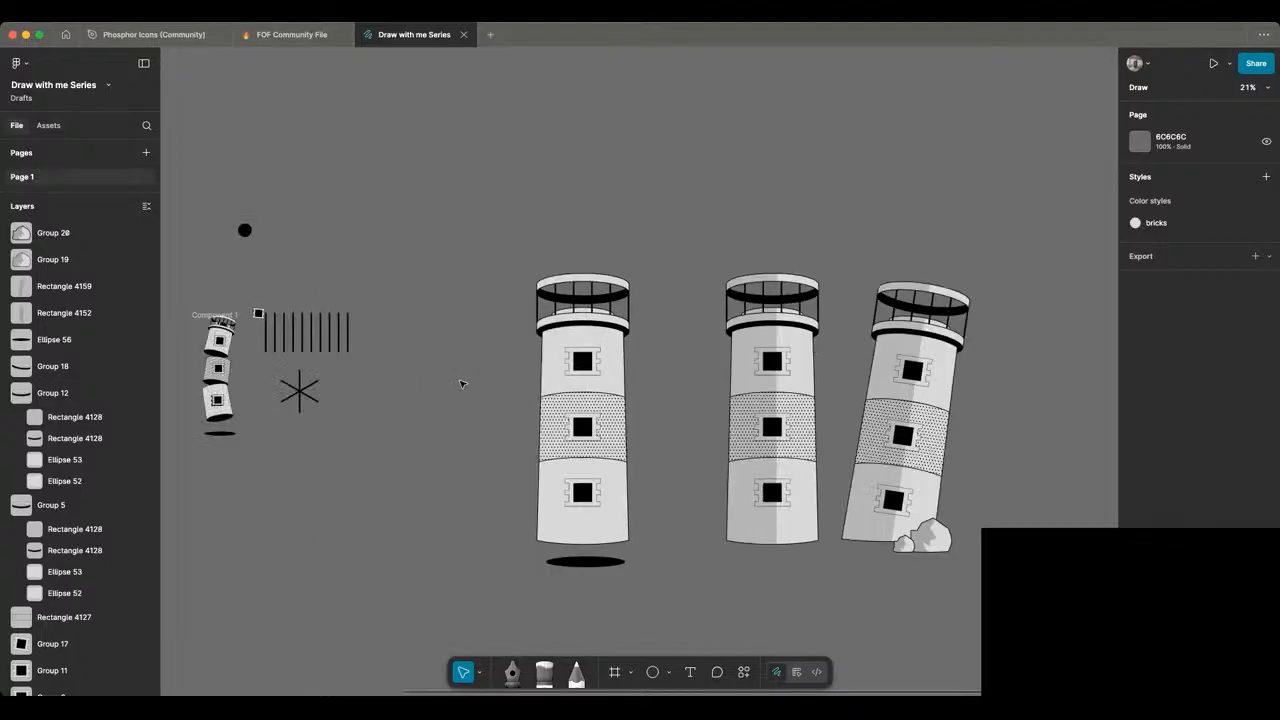
scroll(461, 384, left, 10)
scroll(445, 377, up, 3)
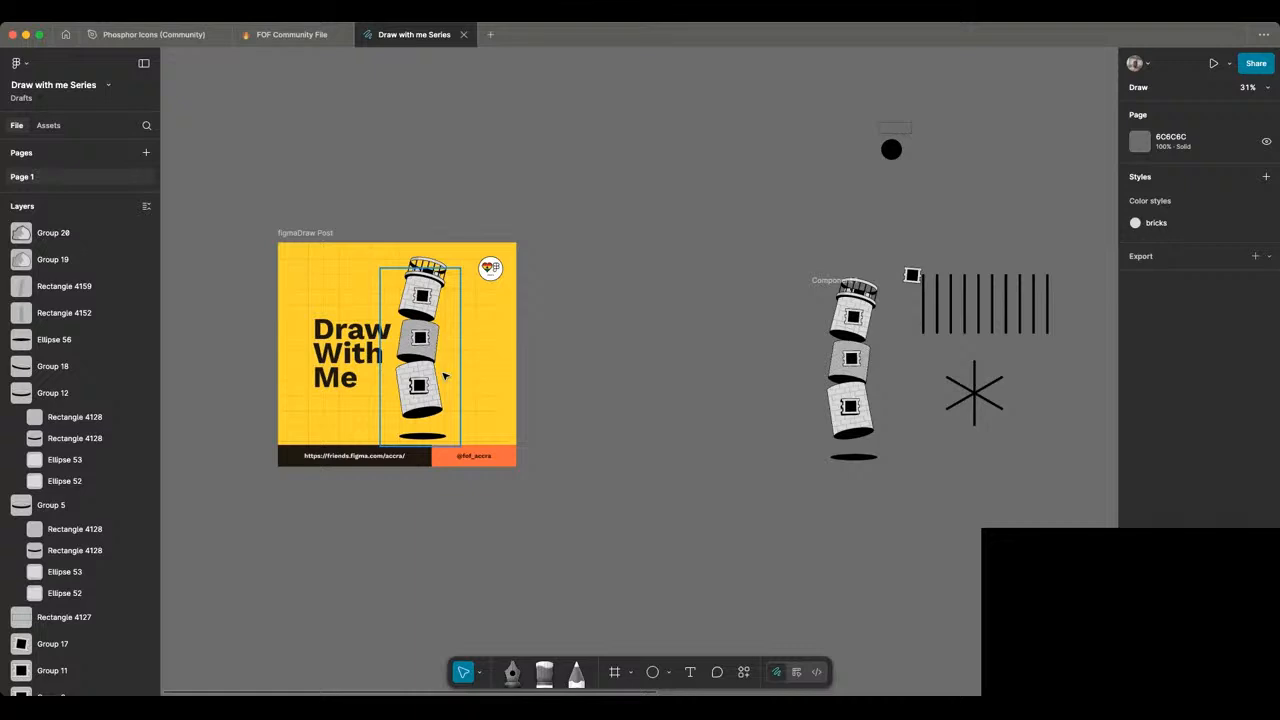
Step: Examine the original stacked lighthouse component up close against the three redrawn towers, checking their tilt, shading and section details
scroll(535, 410, up, 1)
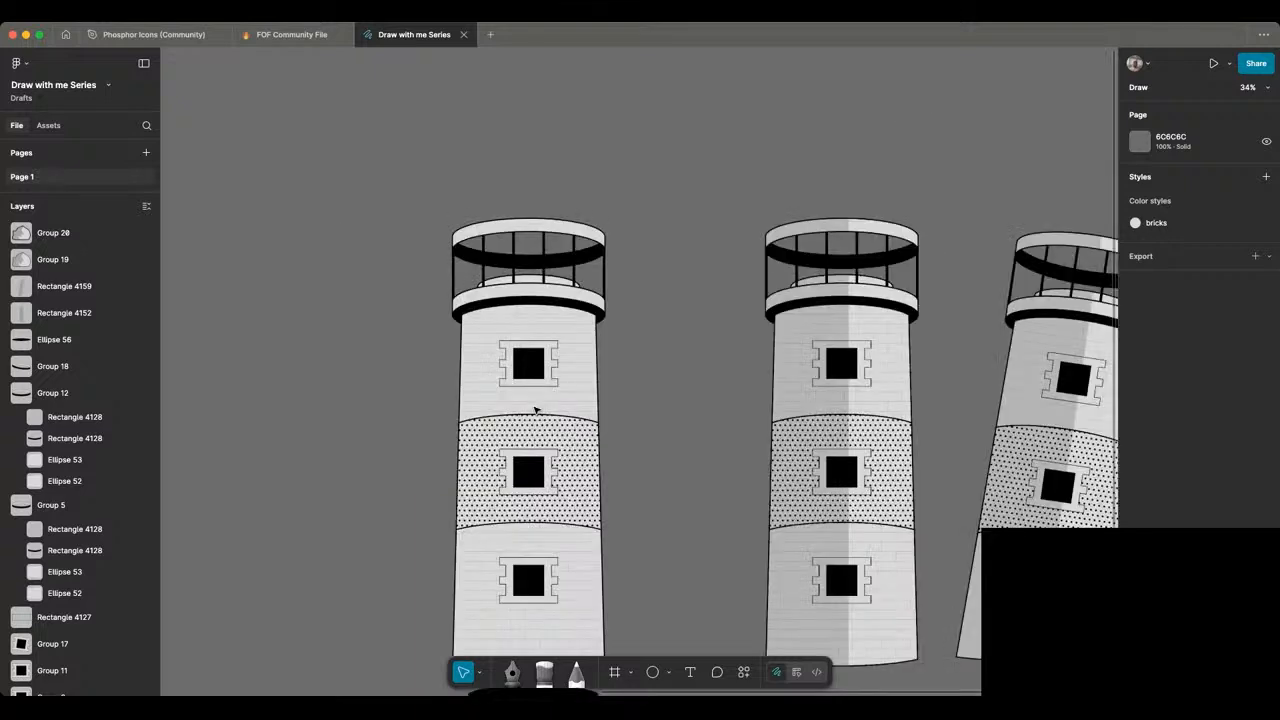
scroll(535, 410, down, 5)
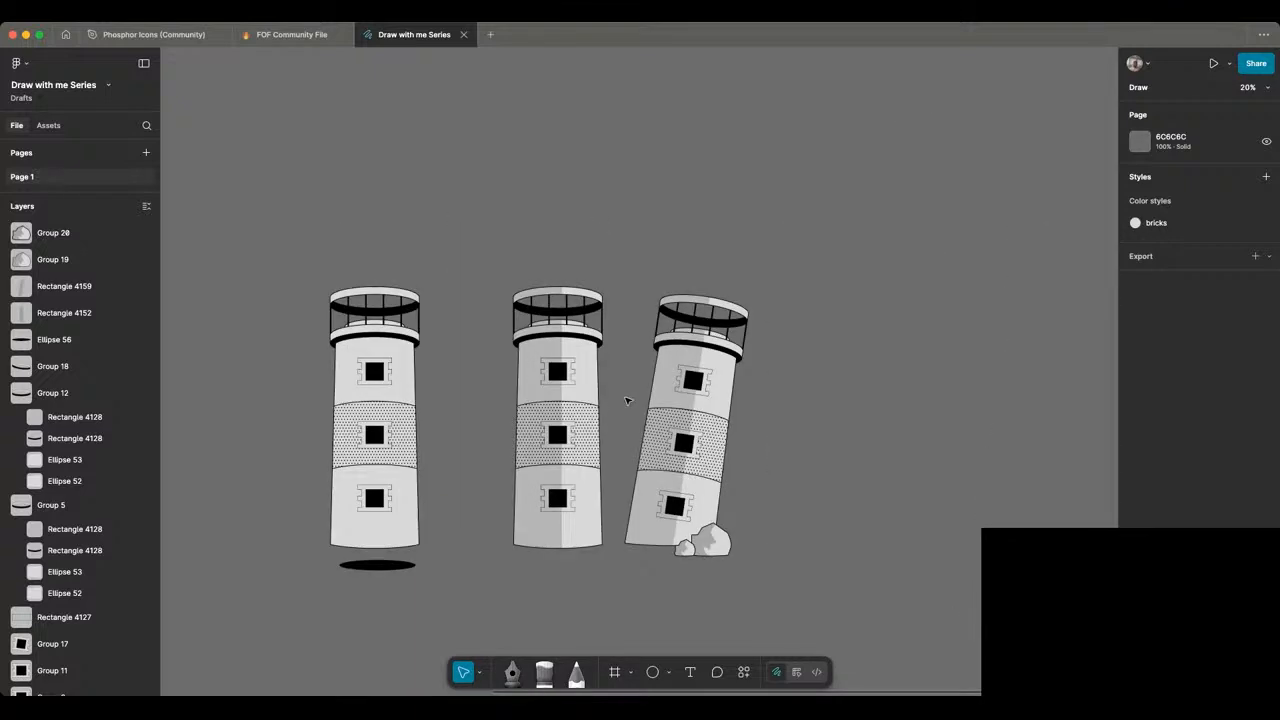
scroll(627, 400, up, 3)
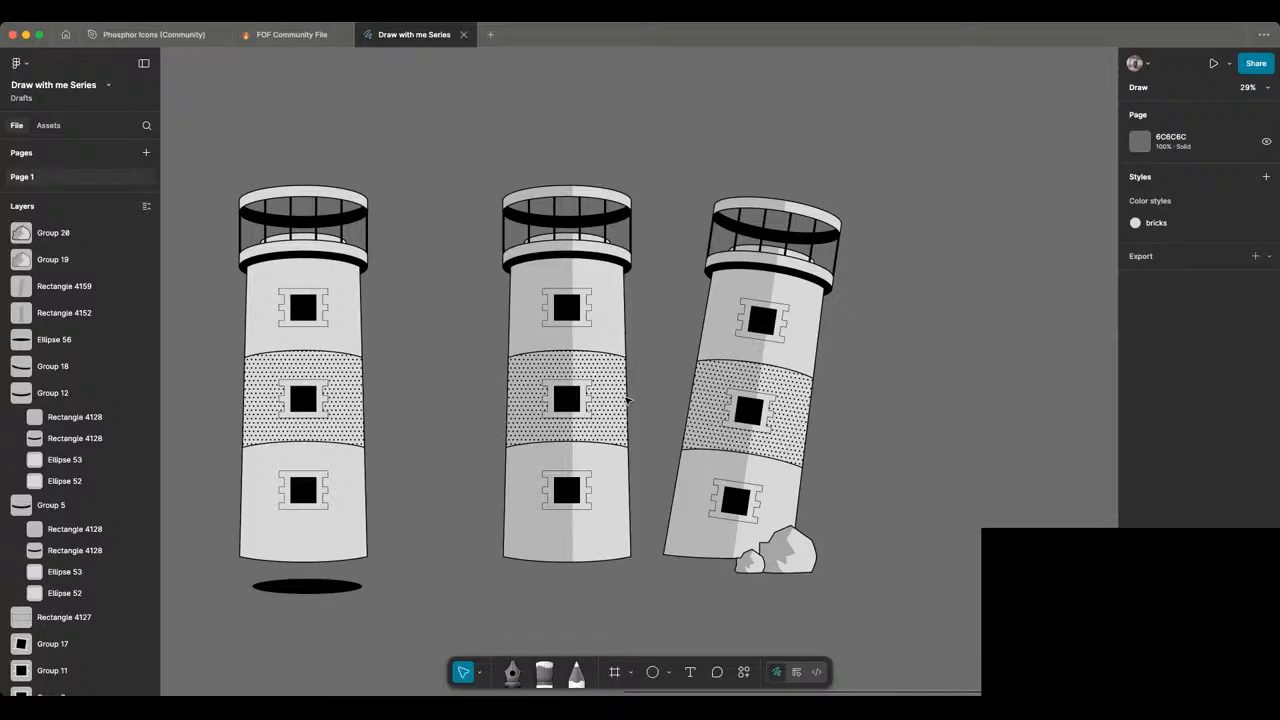
scroll(628, 400, left, 5)
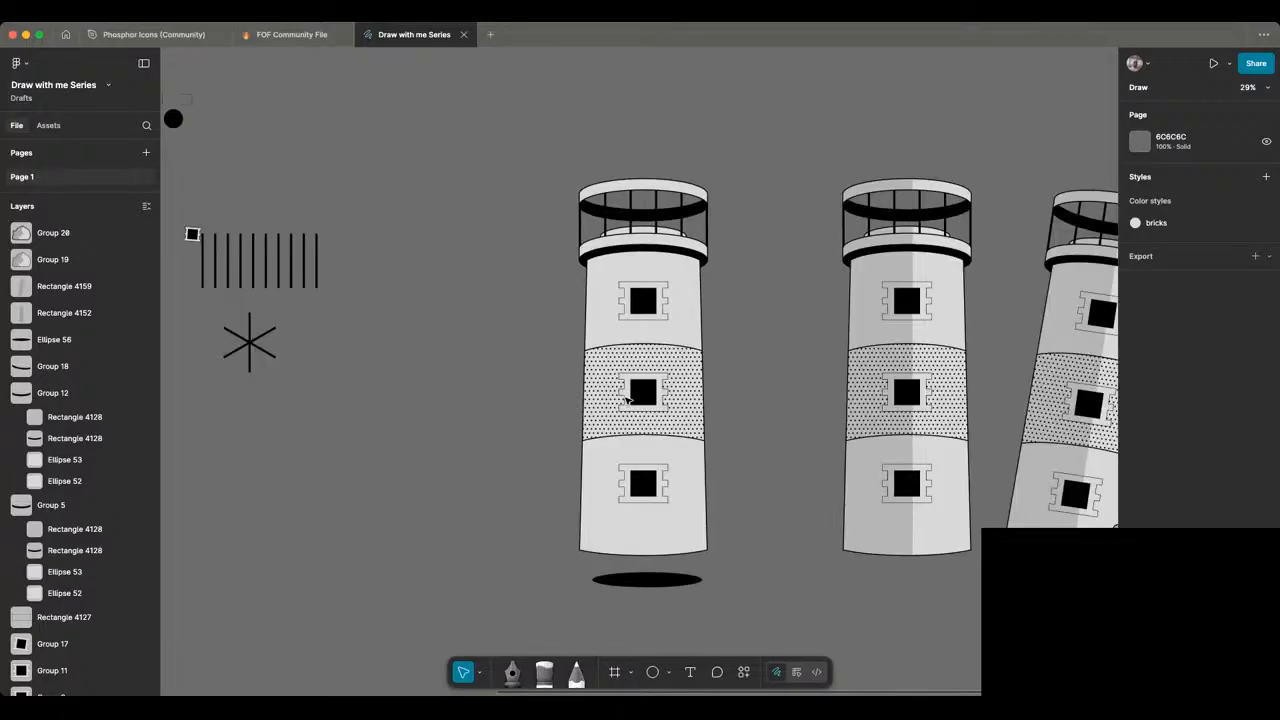
scroll(627, 400, left, 10)
scroll(627, 400, right, 2)
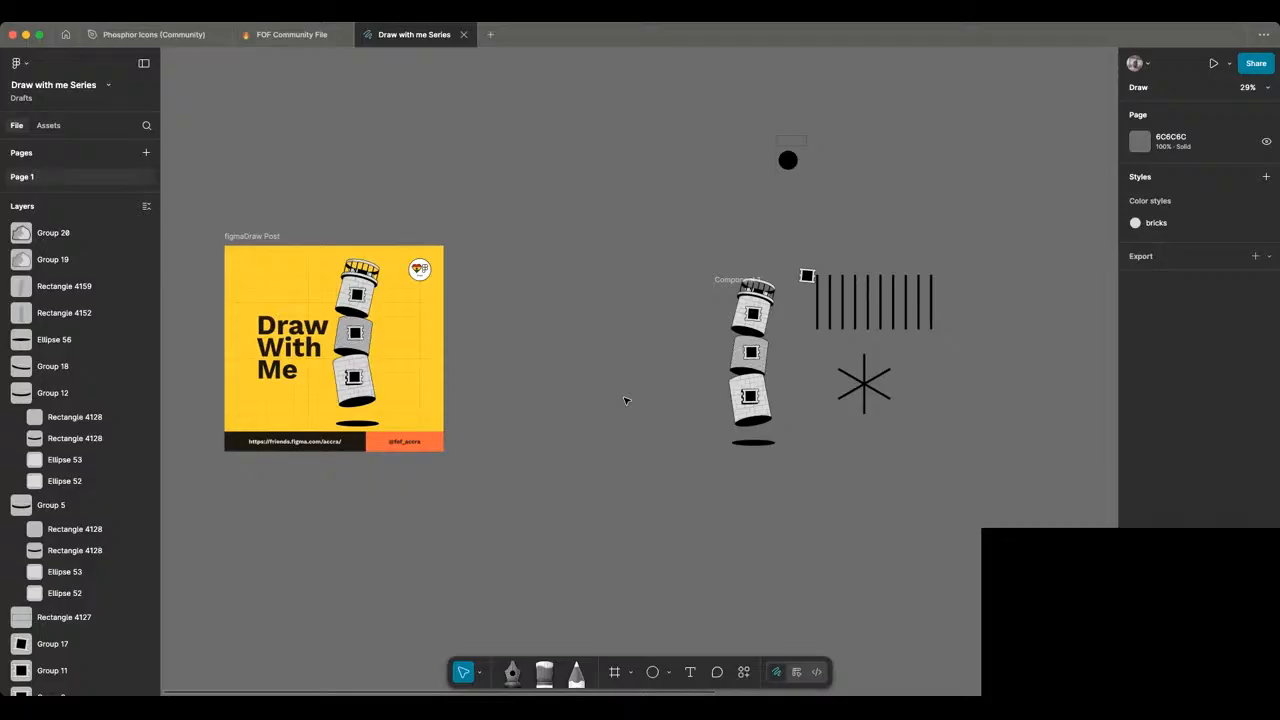
scroll(742, 388, up, 5)
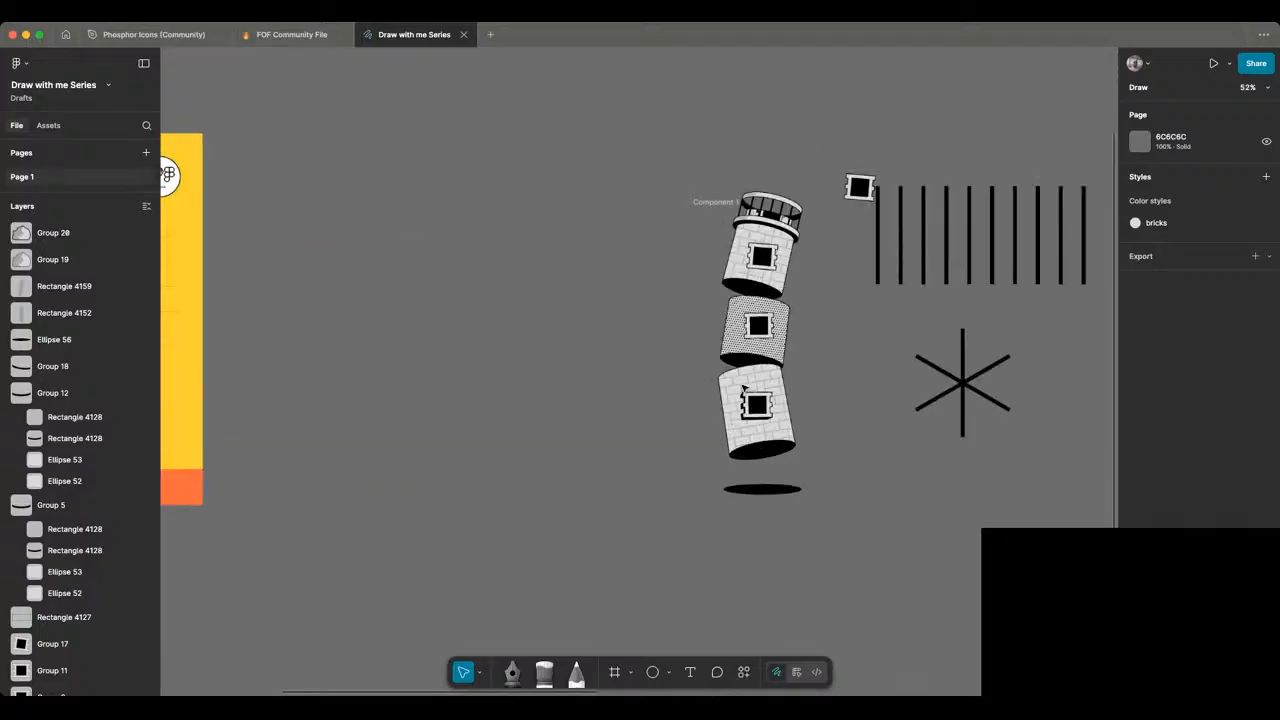
scroll(743, 388, up, 3)
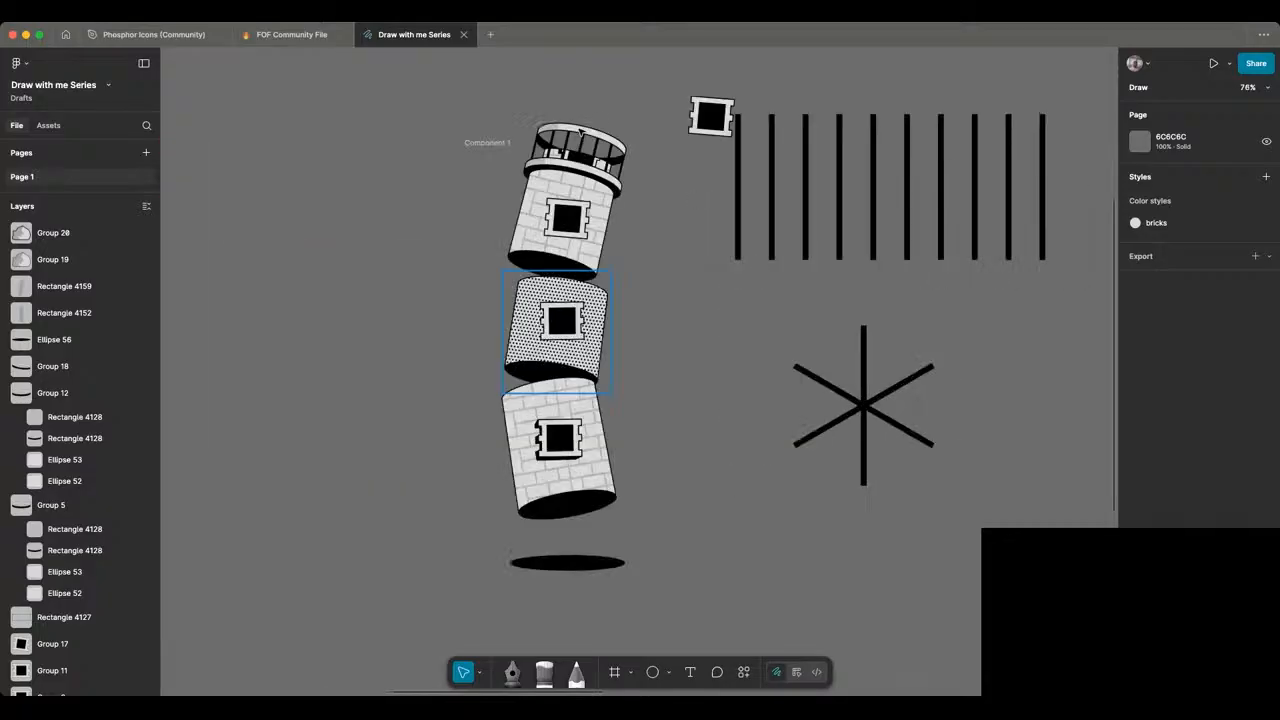
scroll(597, 216, down, 5)
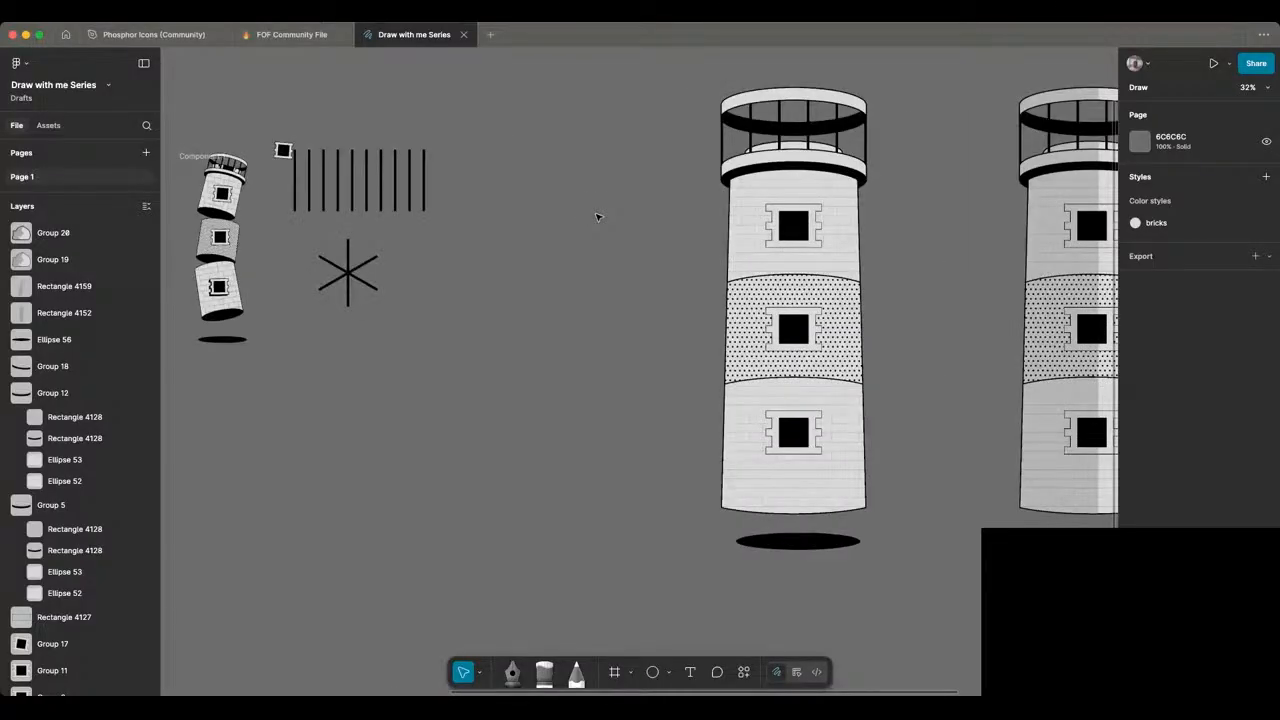
scroll(597, 216, down, 1)
scroll(474, 315, right, 5)
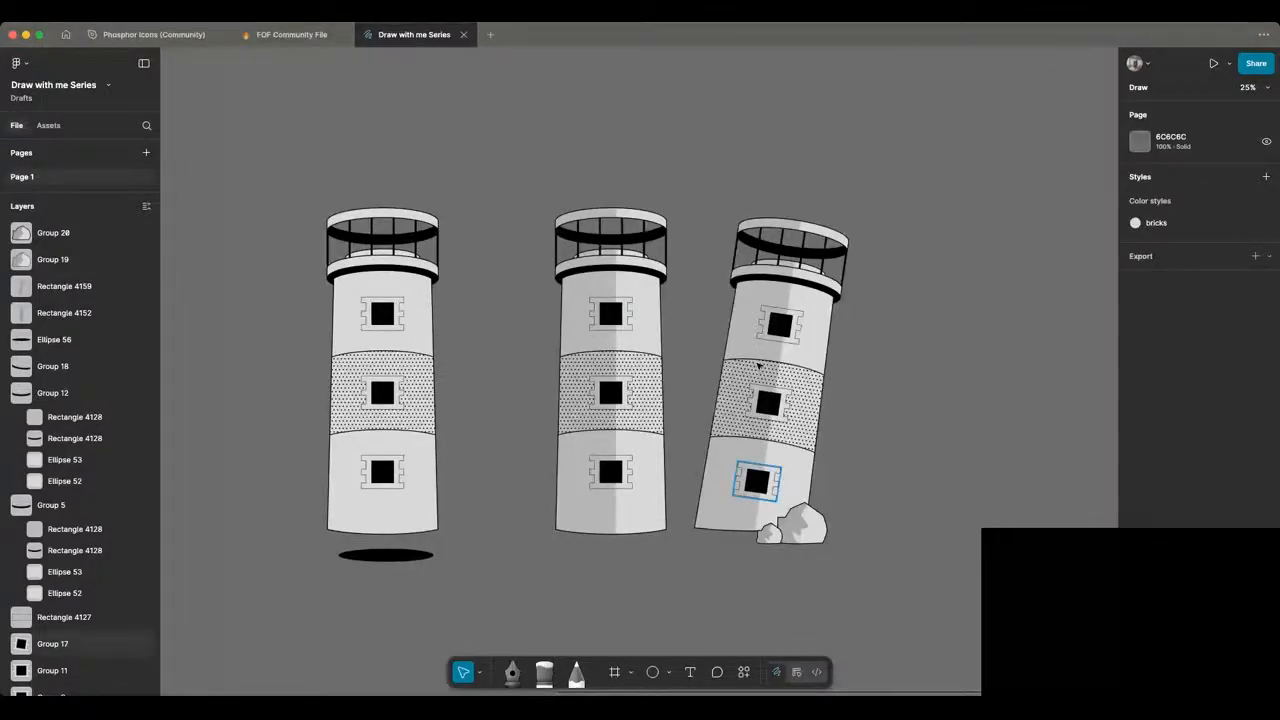
scroll(760, 470, right, 3)
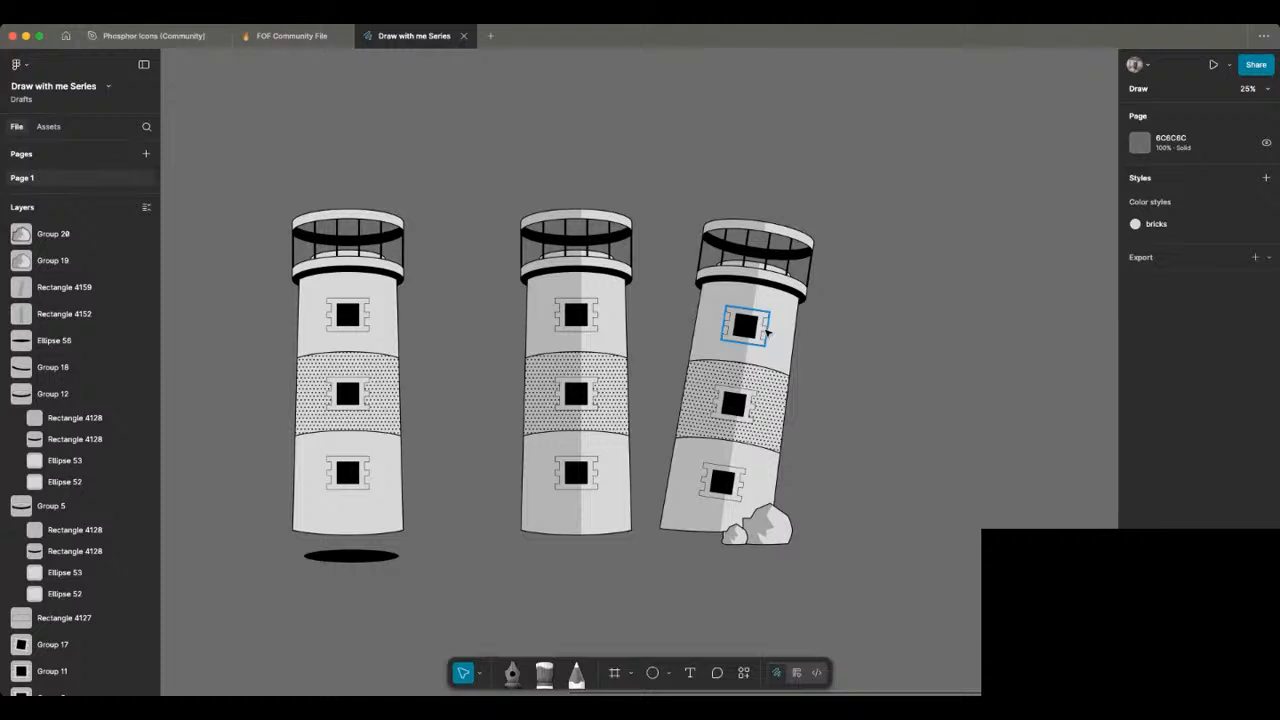
scroll(769, 333, right, 3)
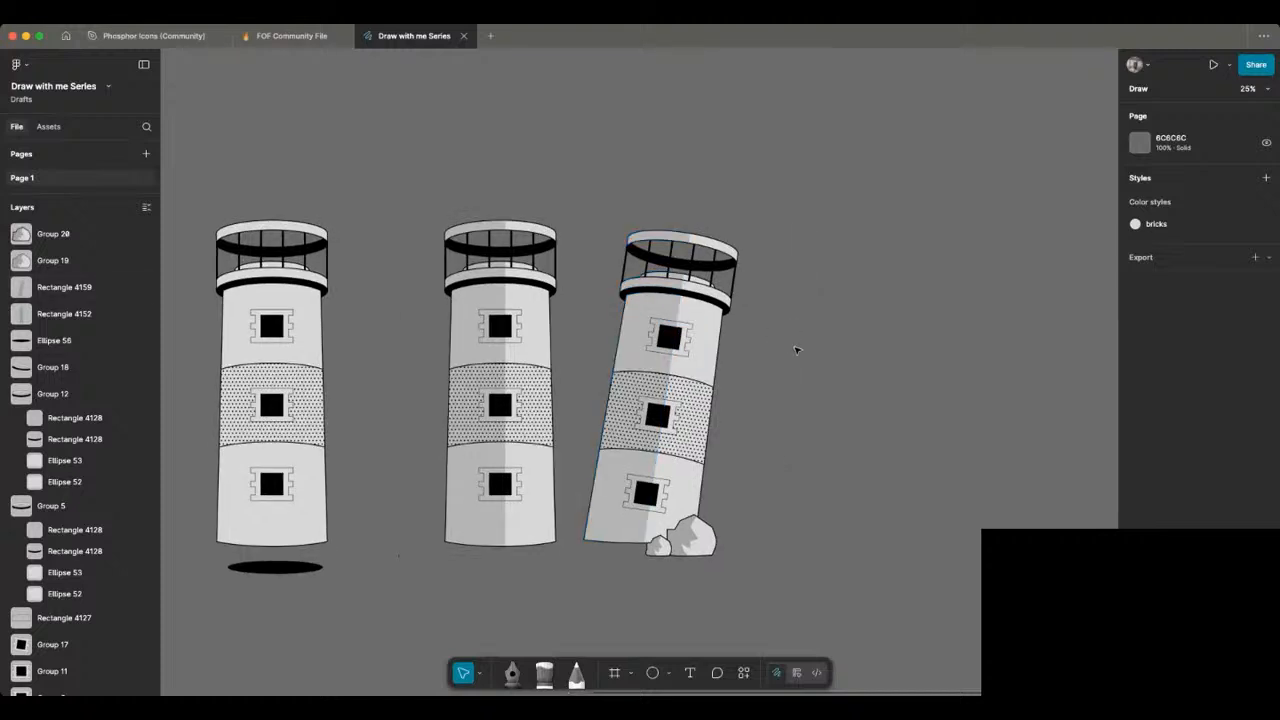
Step: Try rotating the tilted tower's half-side shading to -2.52° and shifting it slightly left over the tower
click(704, 232)
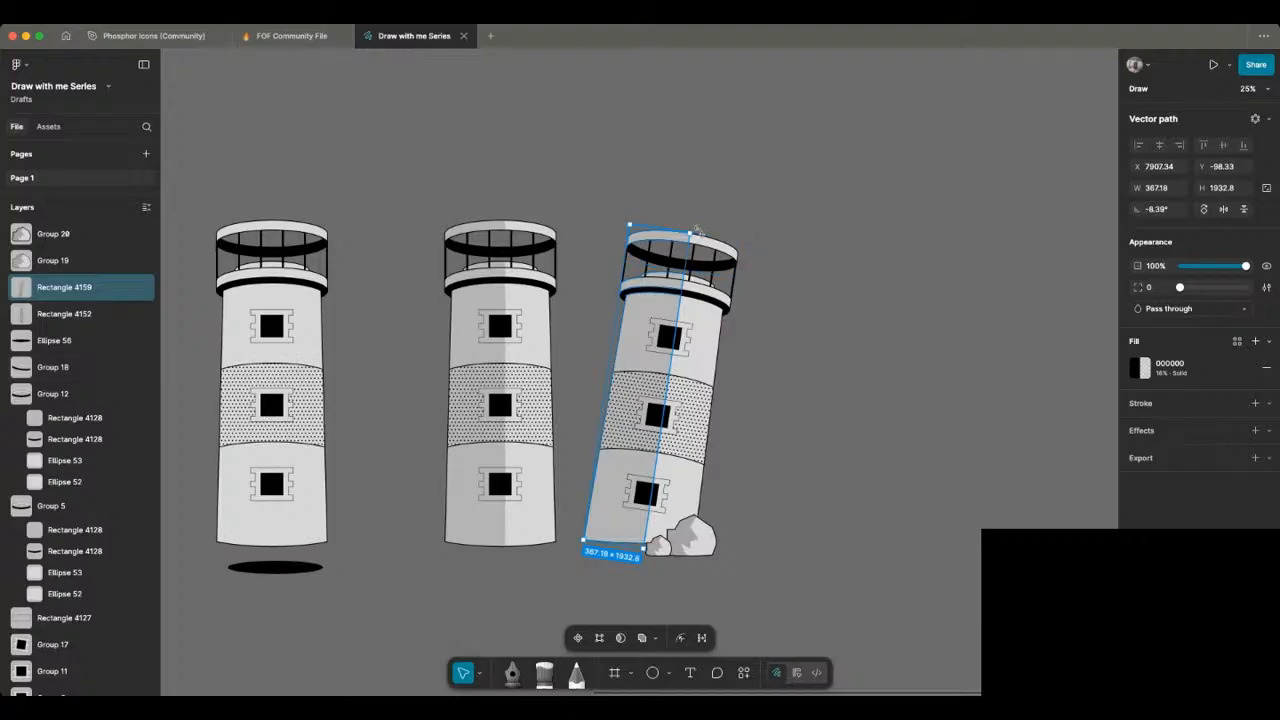
drag(697, 230, 681, 226)
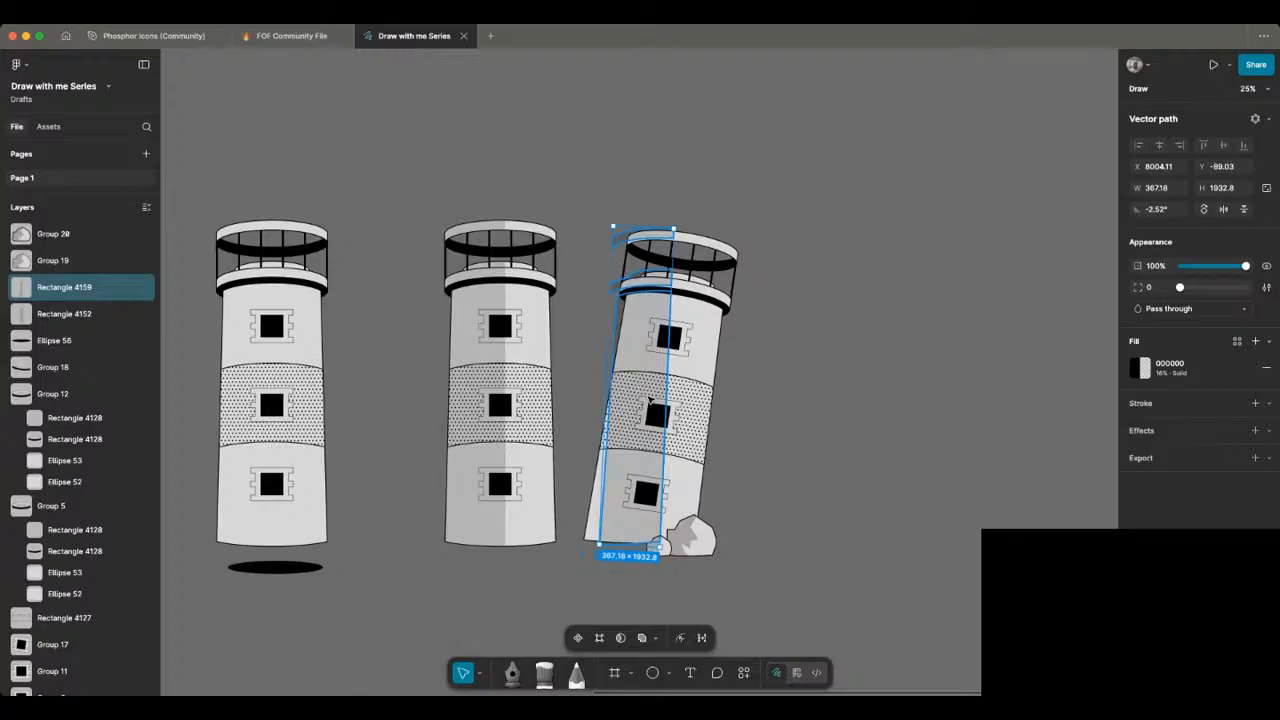
drag(651, 401, 641, 399)
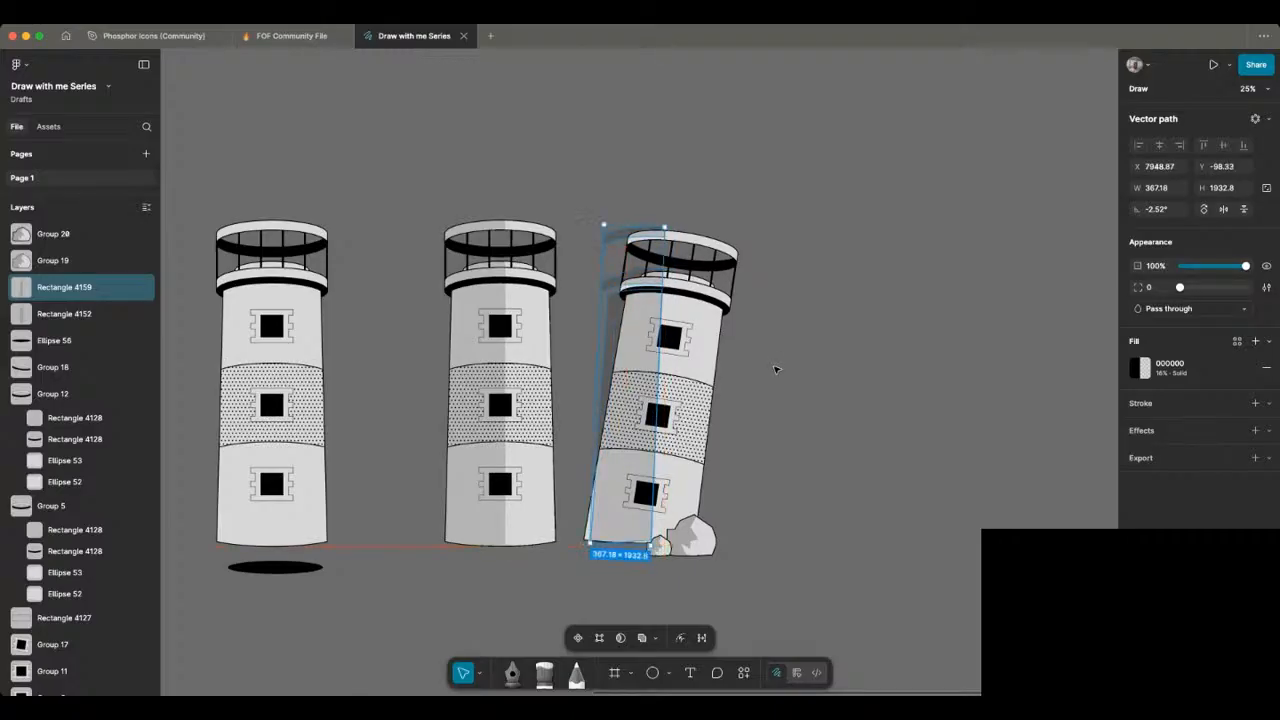
click(774, 370)
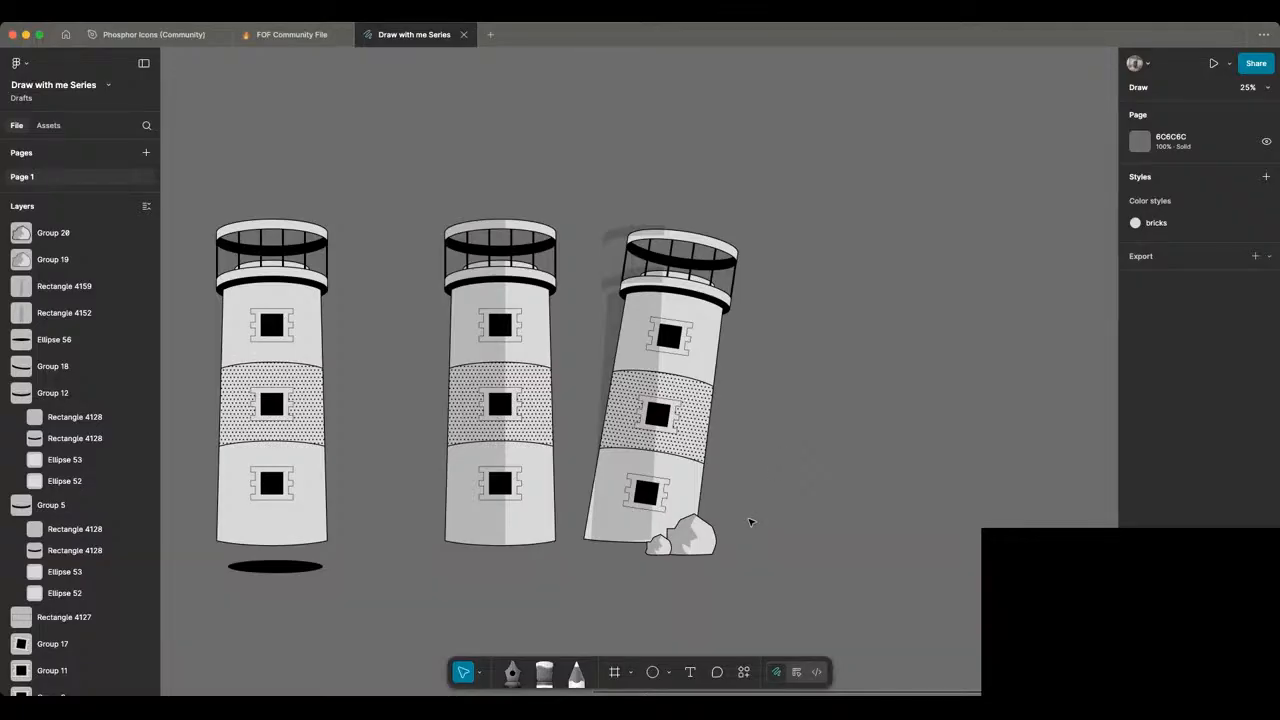
Step: Undo the move and rotation of the tilted tower's shading
key(super+z)
key(shift+super+z)
key(shift+super+z)
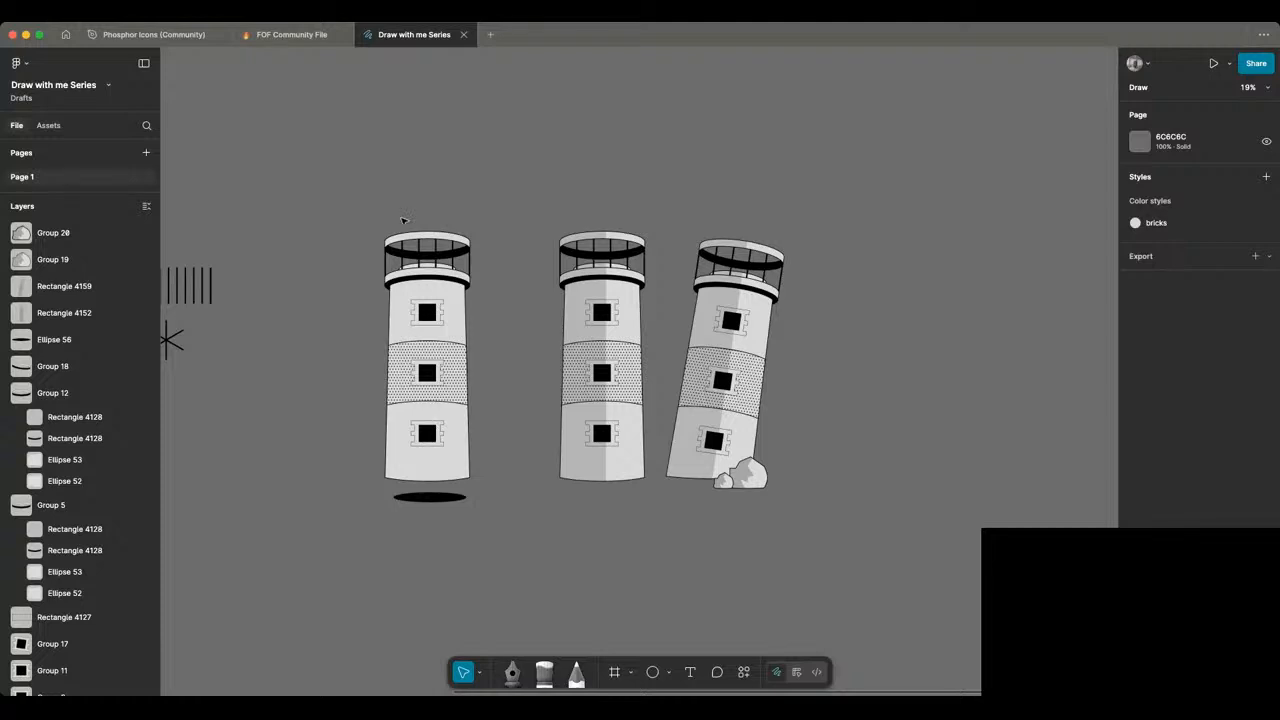
key(super+Tab)
scroll(597, 521, right, 3)
scroll(597, 521, down, 2)
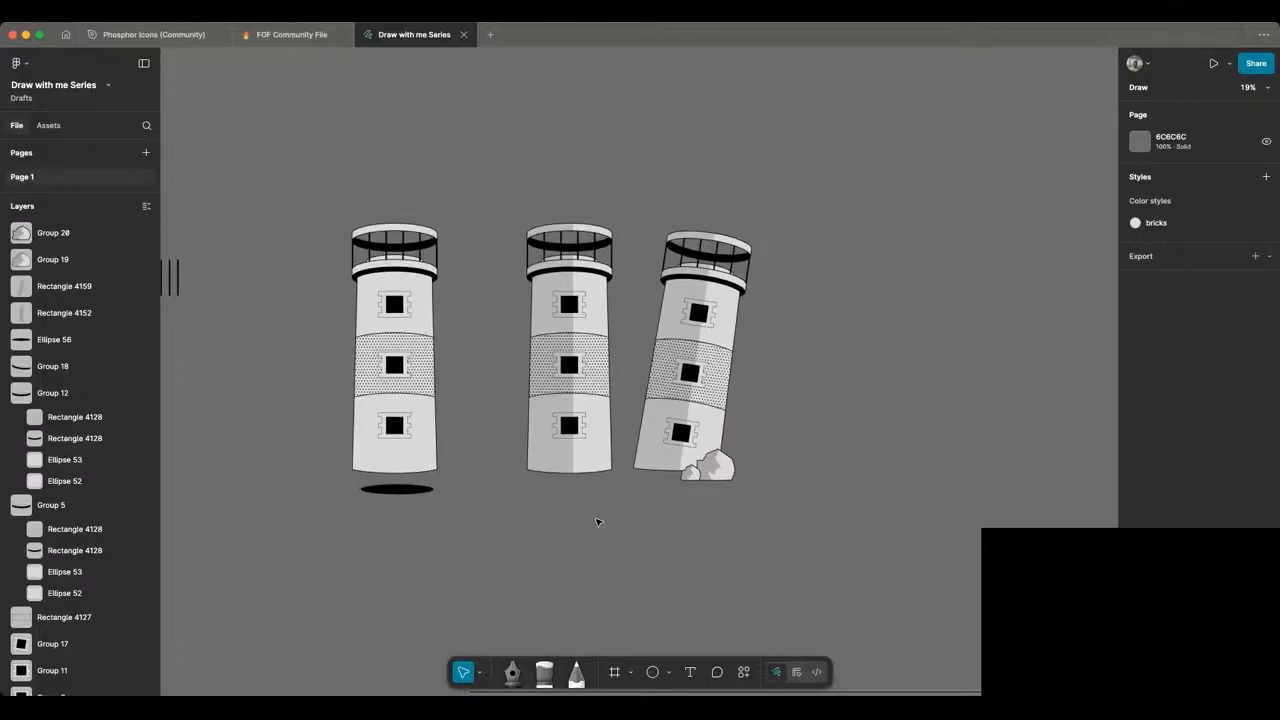
scroll(597, 521, up, 2)
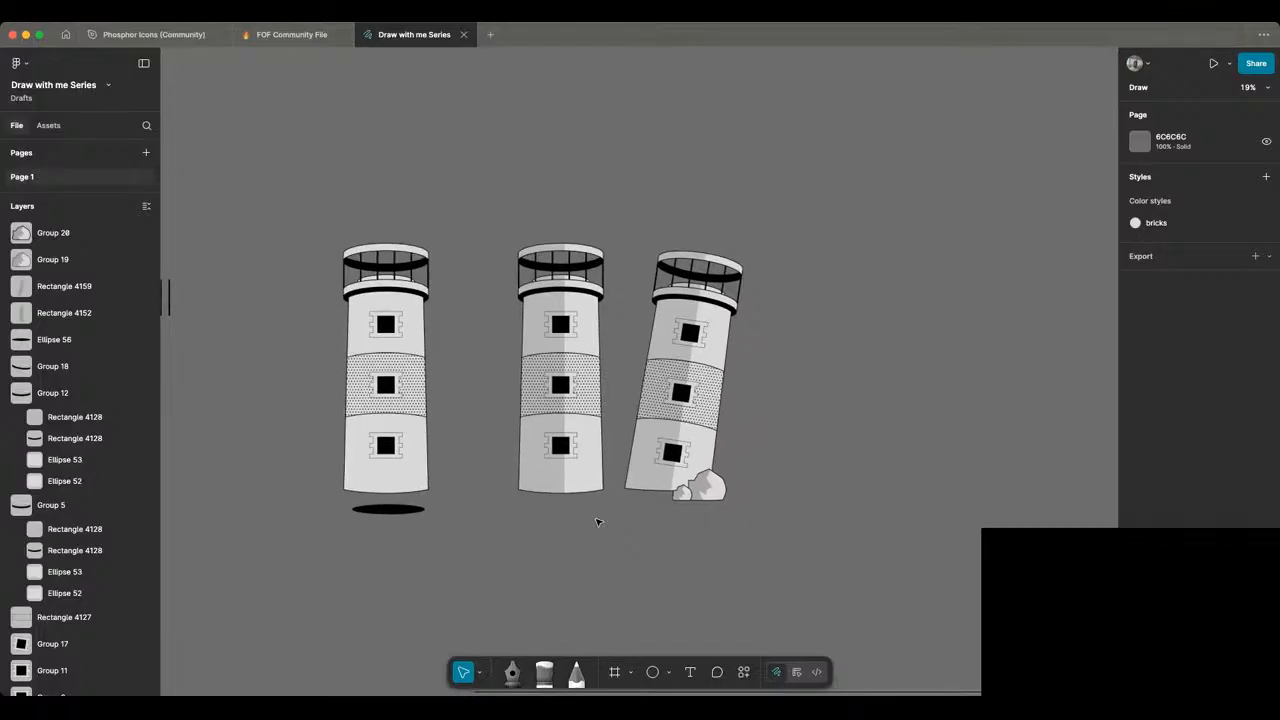